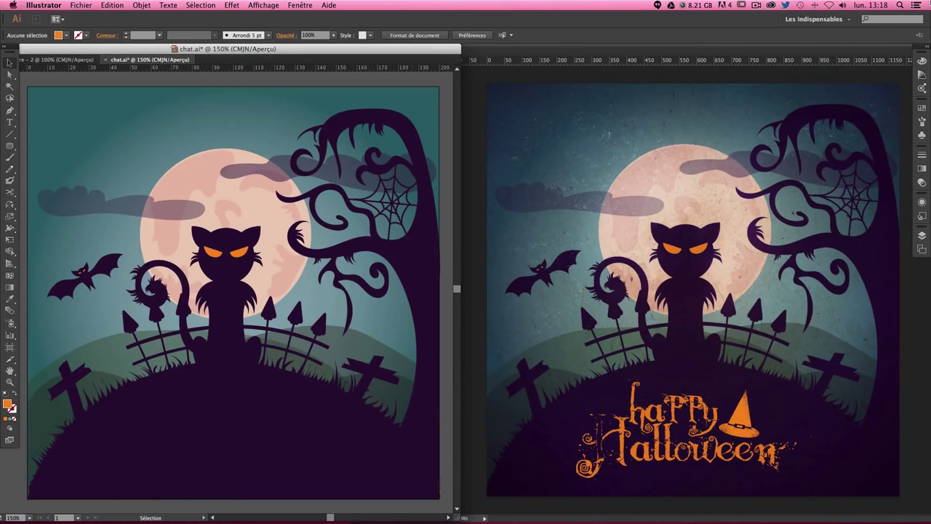
- Toggle the cat illustration to Outline view and back to colour Preview with Cmd+Y
{"action": "key", "text": "ctrl+y"}
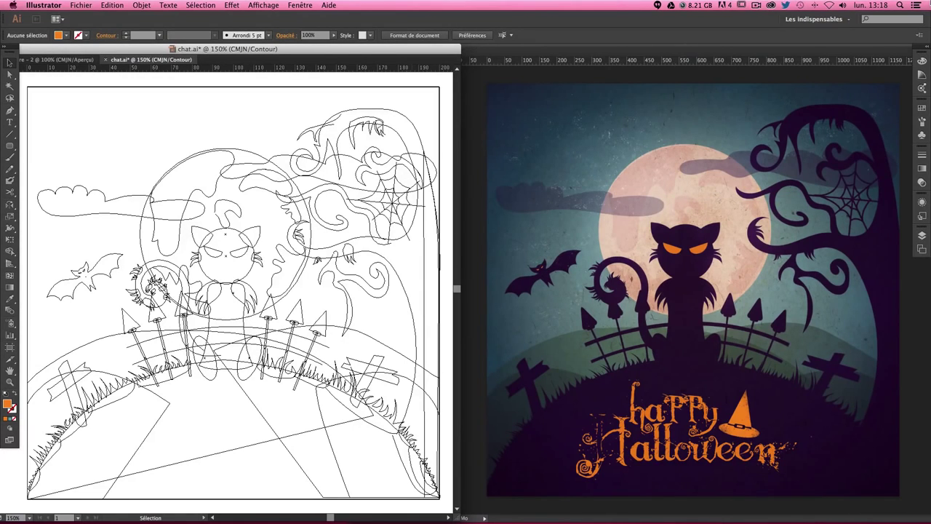
{"action": "key", "text": "ctrl+y"}
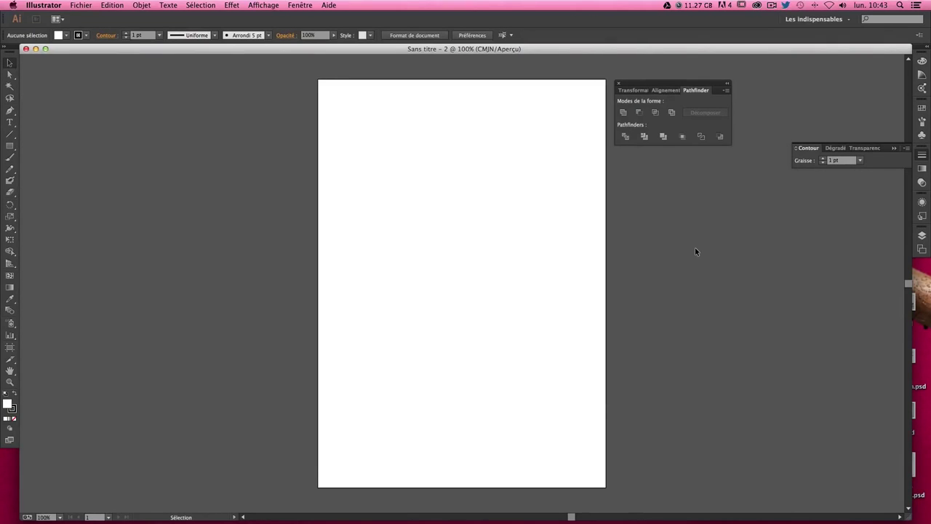
- Start a new document with width 200 mm and height 200 mm
{"action": "key", "text": "a"}
{"action": "key", "text": "v"}
{"action": "key", "text": "super+n"}
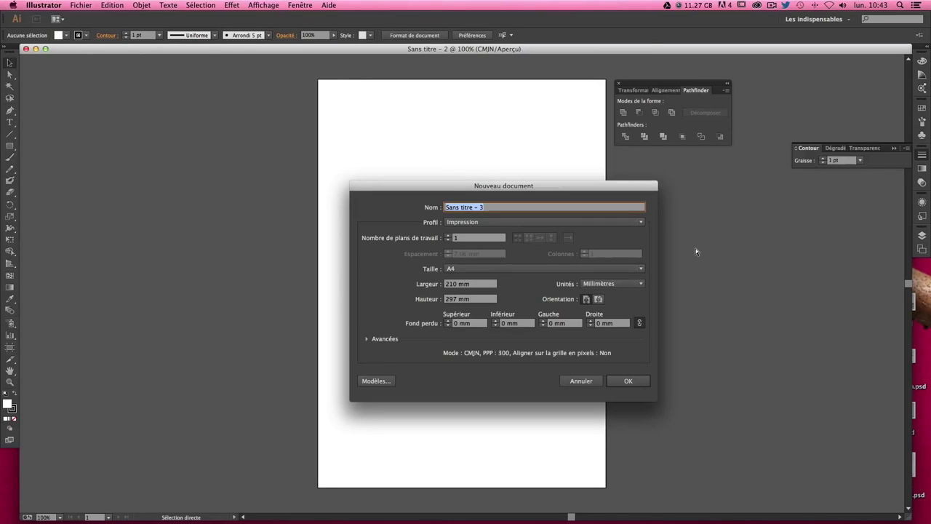
{"action": "left_click", "coordinate": [472, 285]}
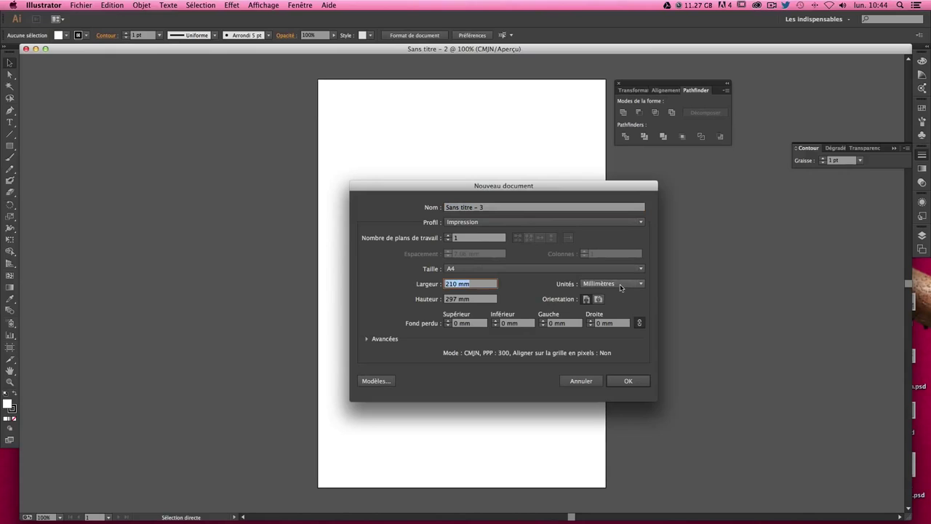
{"action": "type", "text": "20"}
{"action": "key", "text": "Tab"}
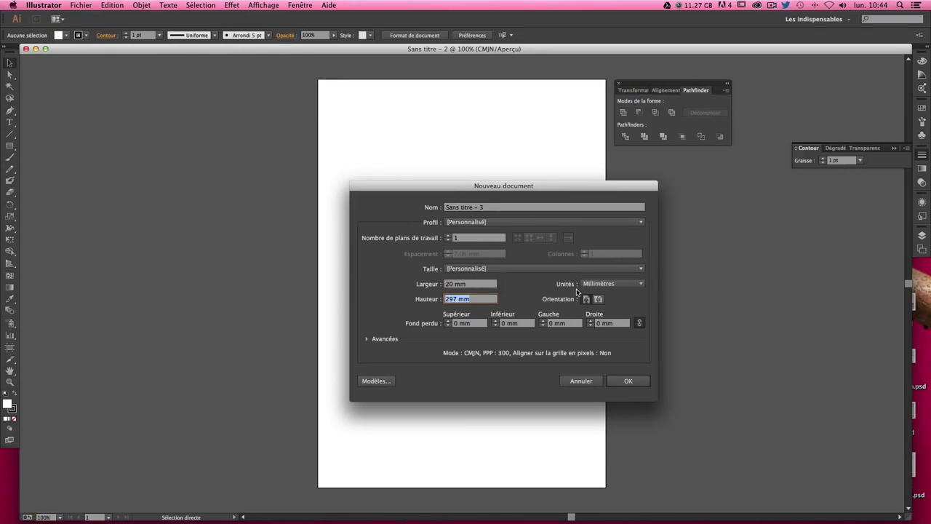
{"action": "left_click", "coordinate": [456, 284]}
{"action": "type", "text": "0"}
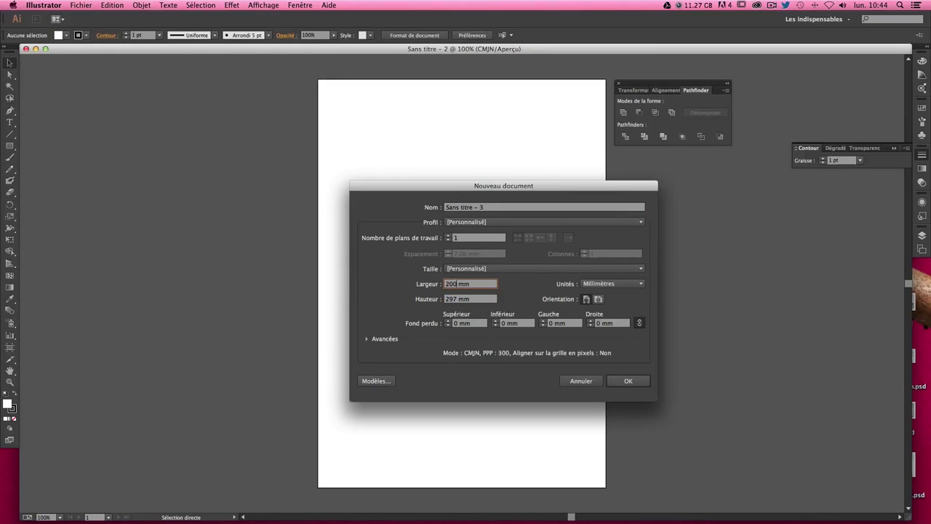
{"action": "key", "text": "Tab"}
{"action": "type", "text": "200"}
{"action": "key", "text": "Tab"}
- Create the 200 × 200 mm document and reposition the Pathfinder panel group
{"action": "left_click", "coordinate": [629, 380]}
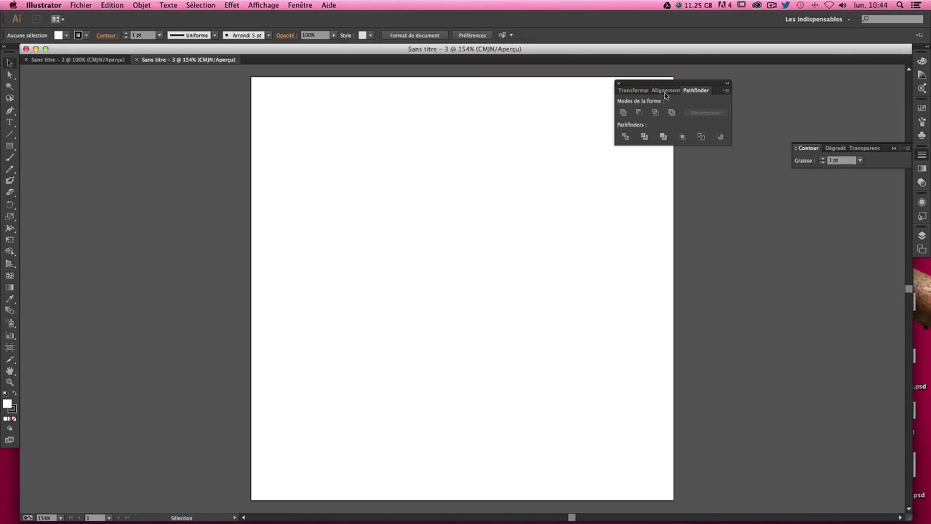
{"action": "left_click_drag", "start_coordinate": [668, 84], "coordinate": [758, 77]}
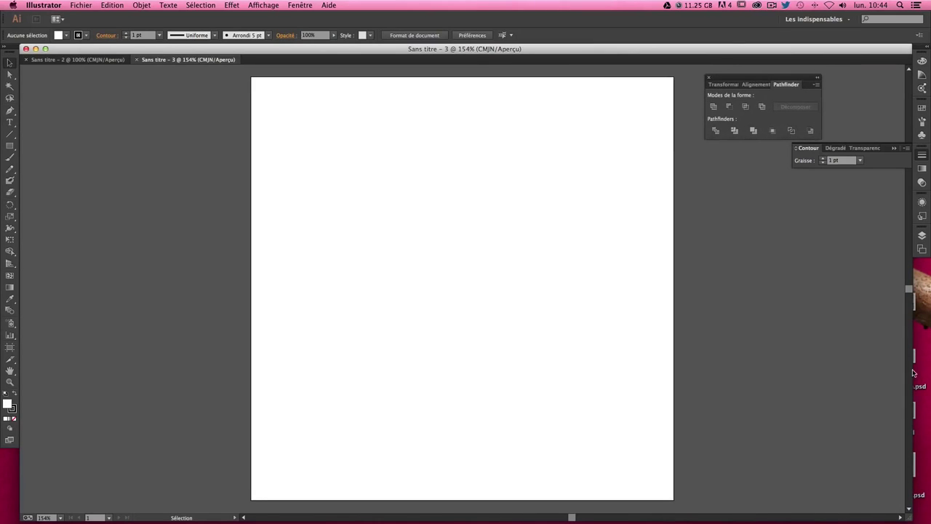
{"action": "left_click_drag", "start_coordinate": [913, 370], "coordinate": [929, 364]}
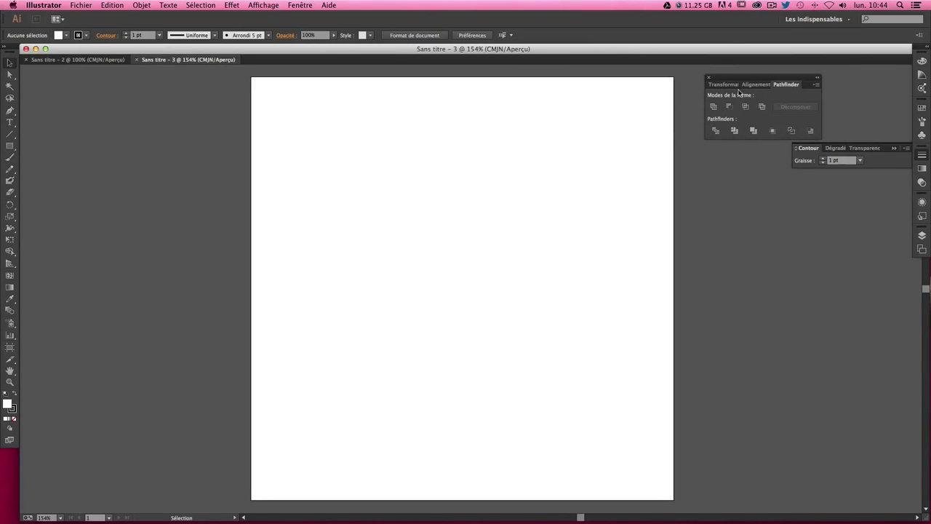
{"action": "left_click_drag", "start_coordinate": [738, 79], "coordinate": [713, 81]}
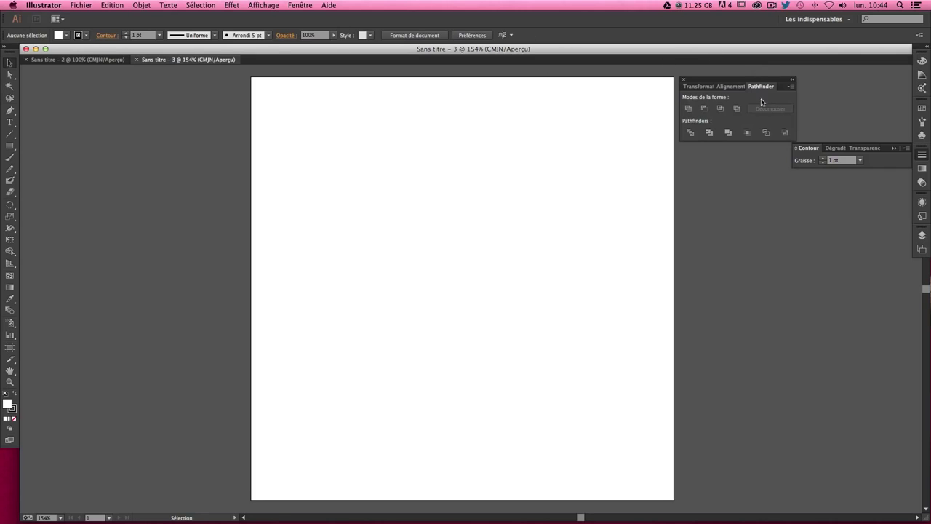
{"action": "left_click", "coordinate": [294, 7]}
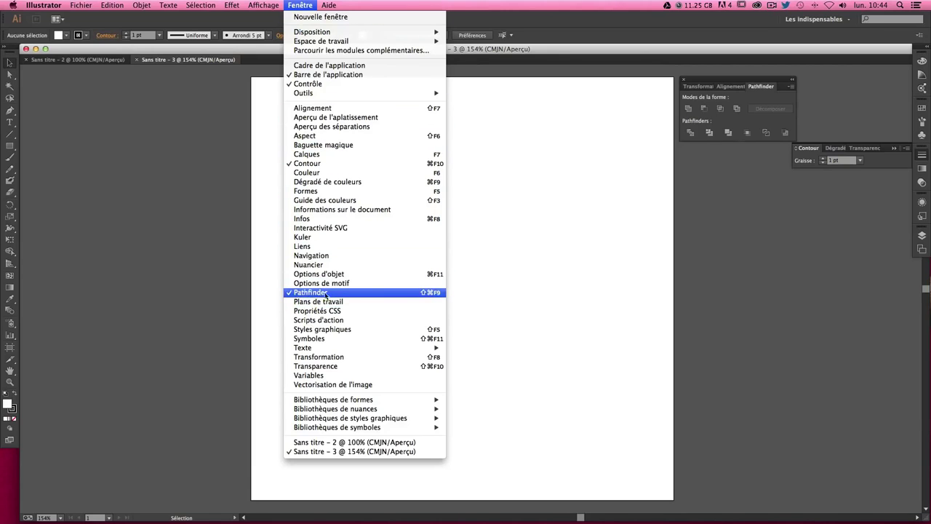
{"action": "left_click", "coordinate": [756, 74]}
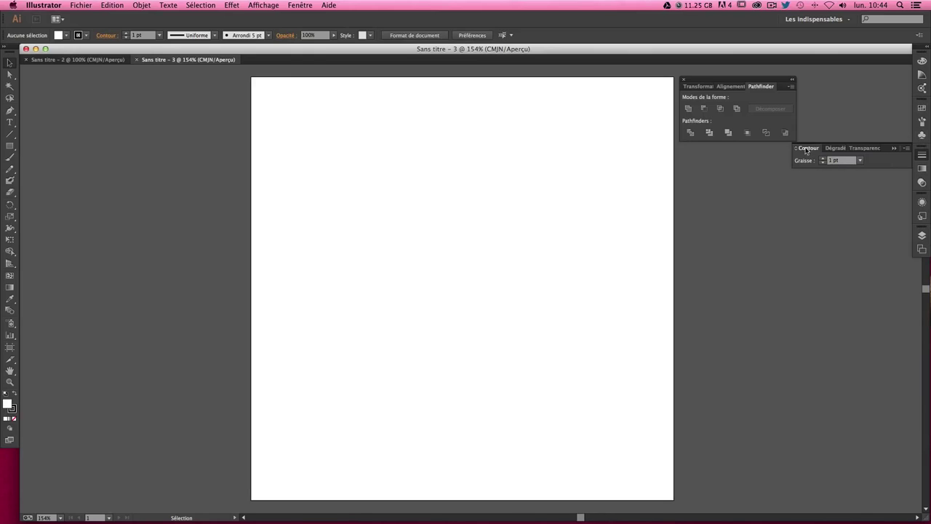
- Collapse the Contour stroke settings panel
{"action": "left_click", "coordinate": [922, 157]}
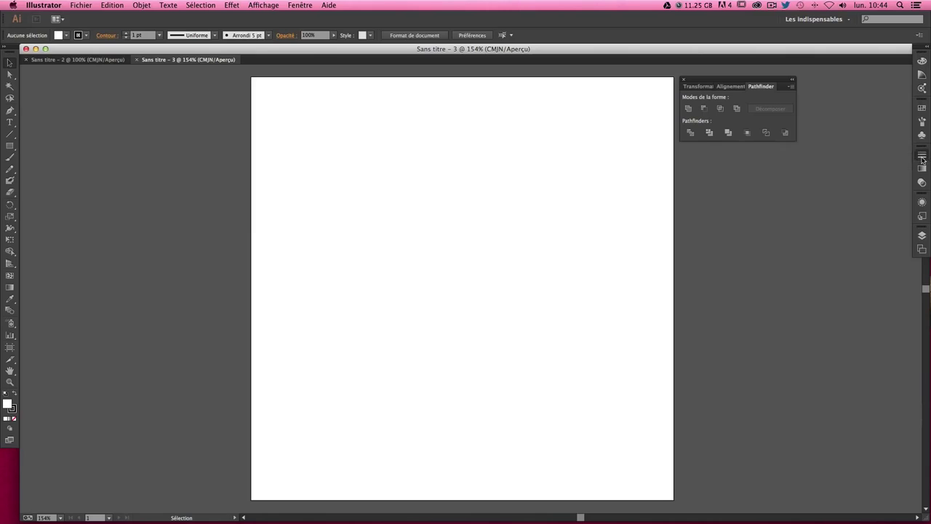
{"action": "left_click", "coordinate": [923, 157]}
{"action": "left_click", "coordinate": [923, 157]}
{"action": "left_click", "coordinate": [923, 158]}
{"action": "left_click", "coordinate": [923, 159]}
{"action": "left_click", "coordinate": [922, 159]}
{"action": "left_click", "coordinate": [922, 159]}
{"action": "left_click", "coordinate": [922, 159]}
{"action": "left_click", "coordinate": [922, 158]}
- Show the shape tool choices under the Rectangle tool
{"action": "left_click", "coordinate": [9, 148]}
{"action": "left_click", "coordinate": [8, 151]}
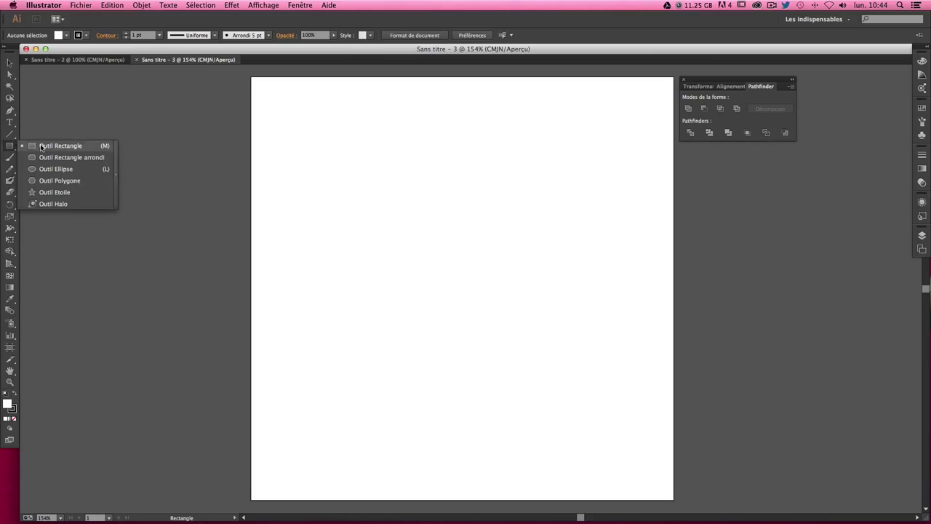
{"action": "left_click", "coordinate": [22, 146]}
{"action": "left_click", "coordinate": [9, 150]}
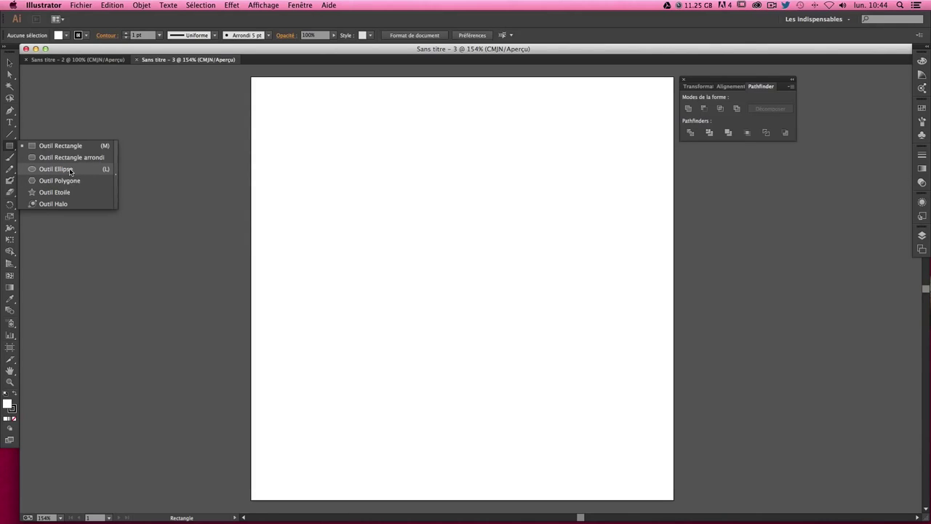
- Draw a rough freehand circle with the Ellipse tool, then undo it
{"action": "left_click", "coordinate": [71, 171]}
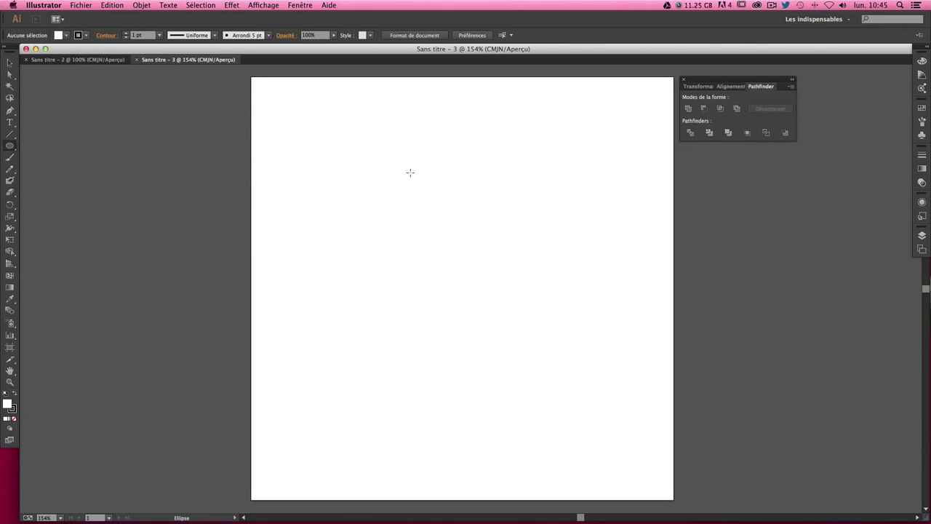
{"action": "left_click_drag", "start_coordinate": [378, 147], "coordinate": [573, 321]}
{"action": "left_click_drag", "start_coordinate": [573, 321], "coordinate": [444, 197]}
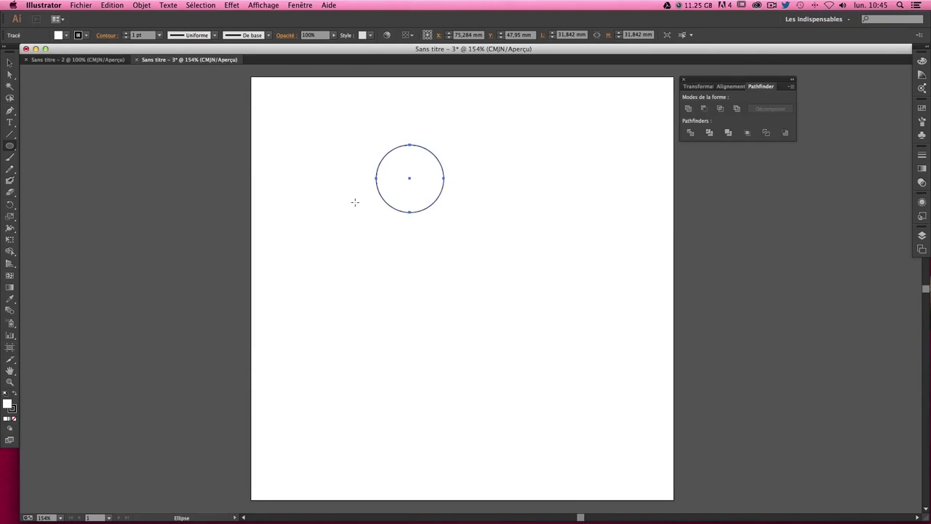
{"action": "key", "text": "super+z"}
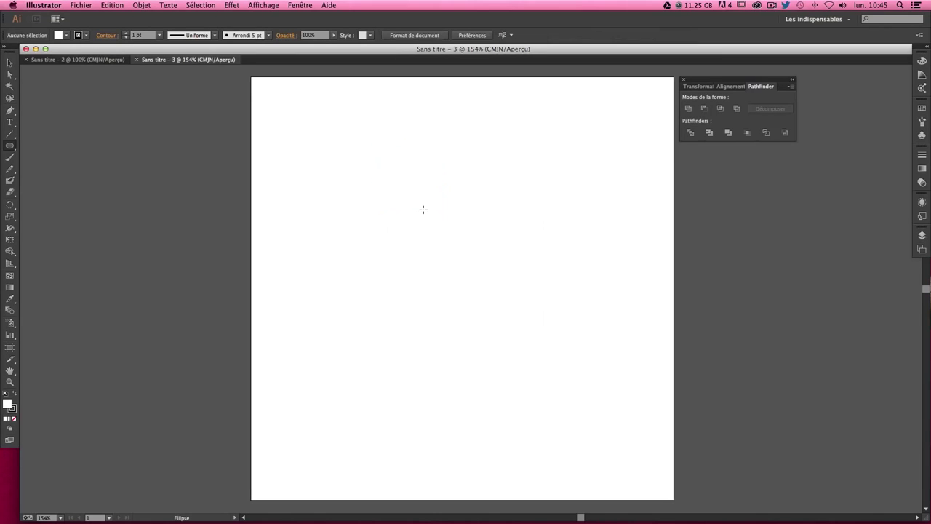
- Create a 25 × 25 mm circle via the Ellipse size dialog, then deselect it
{"action": "left_click", "coordinate": [423, 210]}
{"action": "key", "text": "Escape"}
{"action": "left_click", "coordinate": [451, 205]}
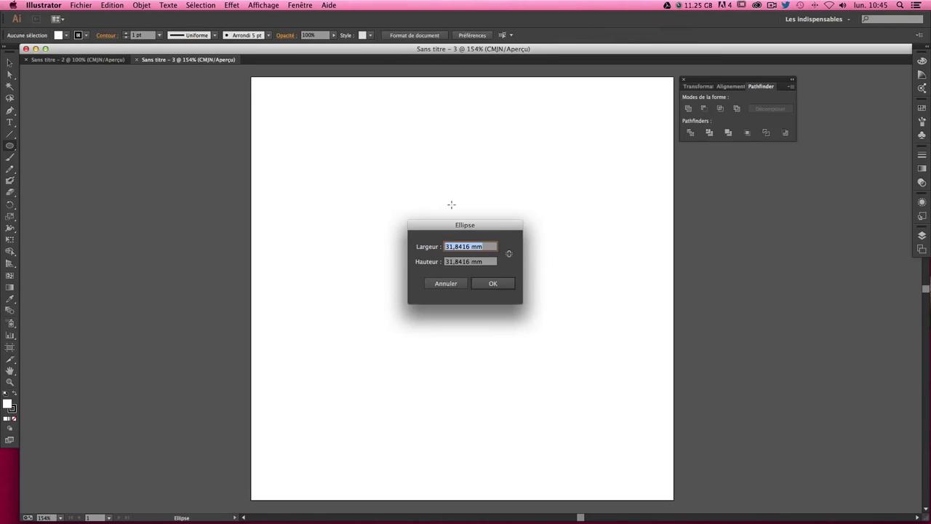
{"action": "type", "text": "25"}
{"action": "key", "text": "Tab"}
{"action": "type", "text": "25"}
{"action": "key", "text": "Tab"}
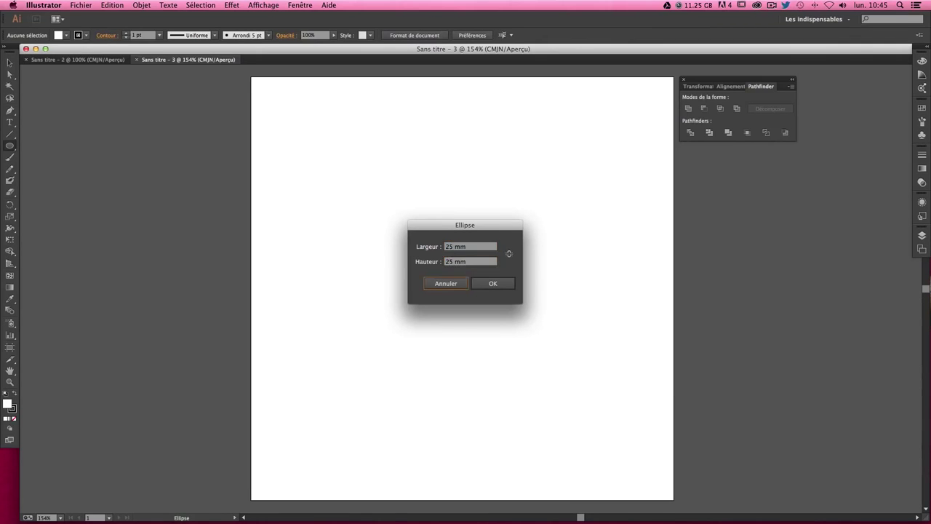
{"action": "key", "text": "Return"}
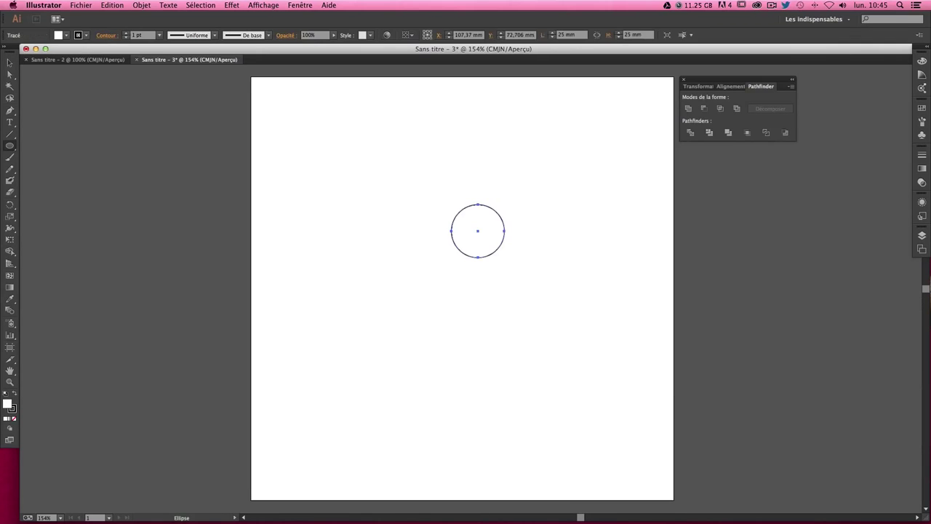
{"action": "left_click", "coordinate": [10, 63]}
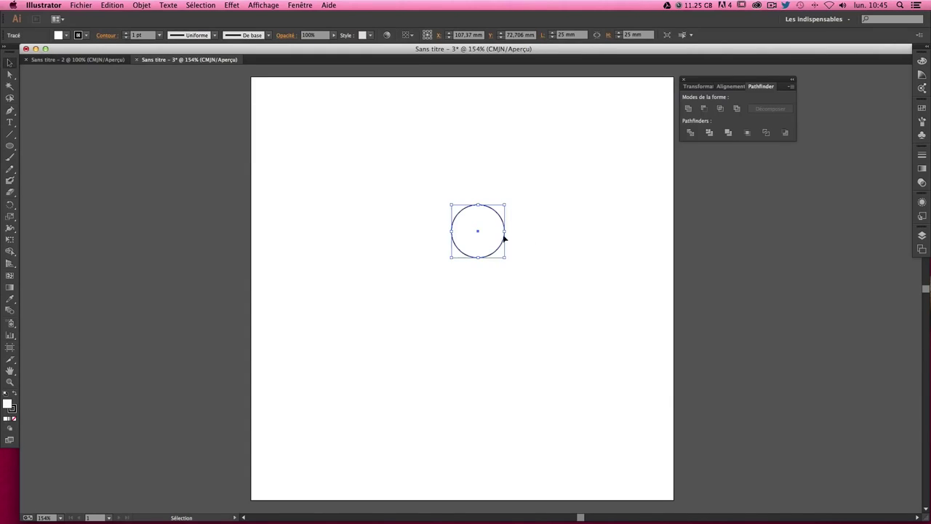
{"action": "left_click", "coordinate": [562, 240]}
- Zoom to 200% and move the circle higher on the page
{"action": "key", "text": "super+equal"}
{"action": "scroll", "coordinate": [513, 197], "scroll_direction": "down", "scroll_amount": 3}
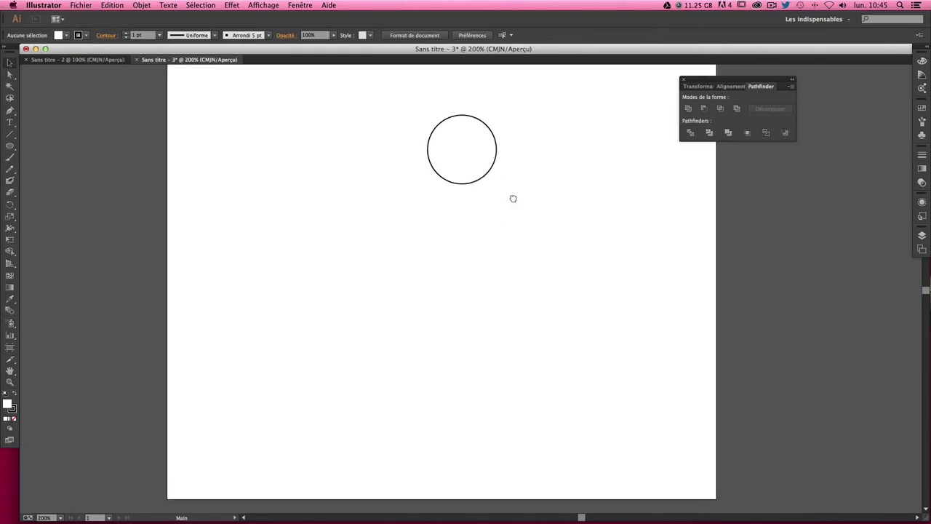
{"action": "mouse_move", "coordinate": [456, 164]}
{"action": "left_mouse_down"}
{"action": "mouse_move", "coordinate": [422, 166]}
{"action": "mouse_move", "coordinate": [528, 220]}
{"action": "mouse_move", "coordinate": [518, 237]}
{"action": "left_mouse_up"}
{"action": "left_click", "coordinate": [531, 232]}
{"action": "mouse_move", "coordinate": [472, 209]}
{"action": "left_mouse_down"}
{"action": "mouse_move", "coordinate": [482, 186]}
{"action": "mouse_move", "coordinate": [474, 182]}
{"action": "left_mouse_up"}
{"action": "left_click", "coordinate": [494, 197]}
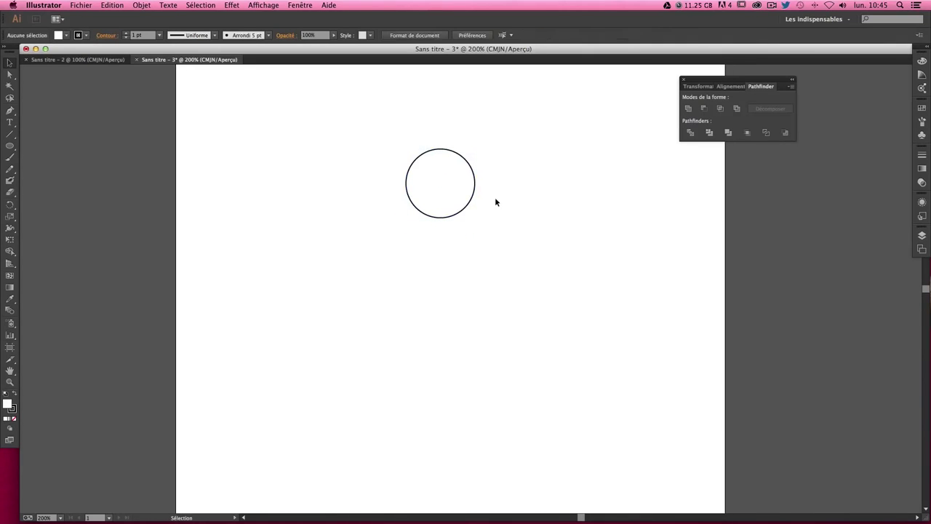
{"action": "left_click_drag", "start_coordinate": [540, 281], "coordinate": [312, 192]}
{"action": "left_click", "coordinate": [315, 200]}
- Choose the Paintbrush and zoom to 600% centred on the circle
{"action": "left_click", "coordinate": [9, 160]}
{"action": "key", "text": "super+equal"}
{"action": "mouse_move", "coordinate": [396, 105]}
{"action": "left_mouse_down"}
{"action": "mouse_move", "coordinate": [371, 270]}
{"action": "mouse_move", "coordinate": [424, 178]}
{"action": "left_mouse_up"}
{"action": "key", "text": "super+equal"}
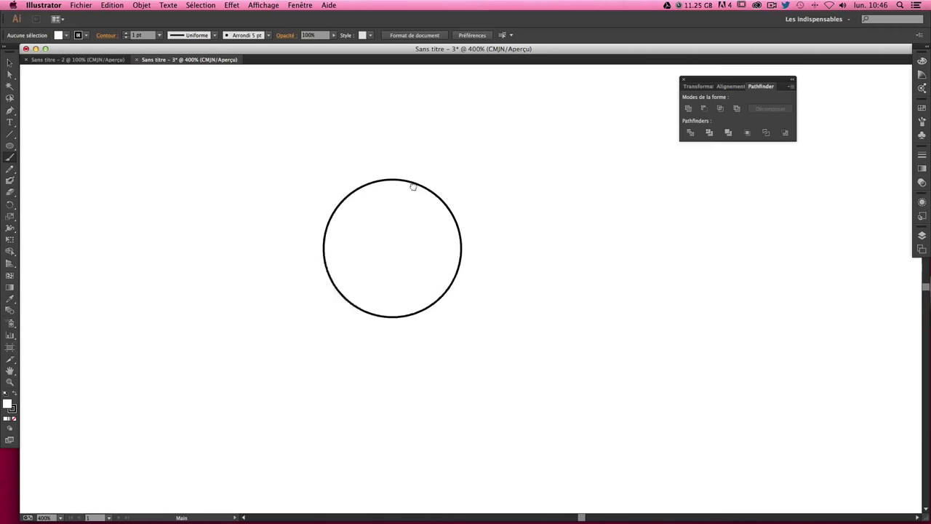
{"action": "key", "text": "super+equal"}
{"action": "left_click_drag", "start_coordinate": [437, 213], "coordinate": [449, 289]}
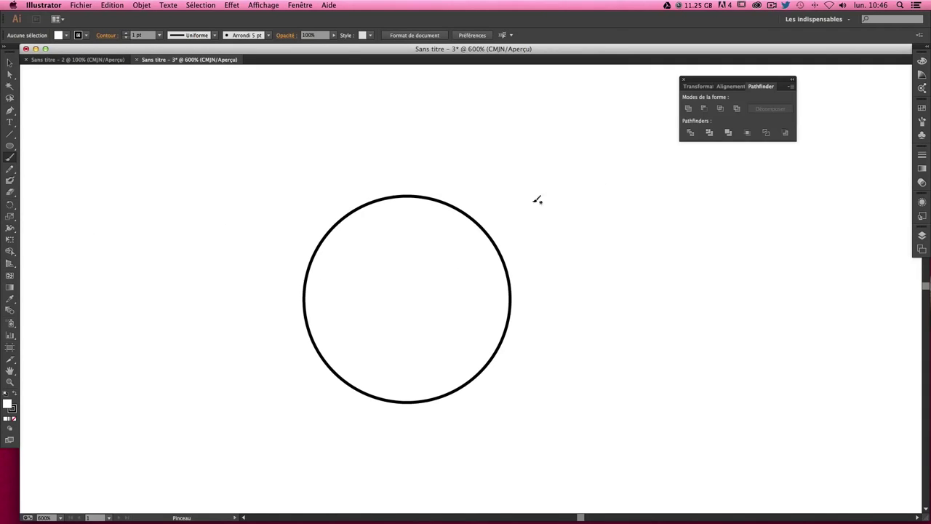
- Reopen the Contour stroke panel and show the rulers
{"action": "left_click", "coordinate": [922, 157]}
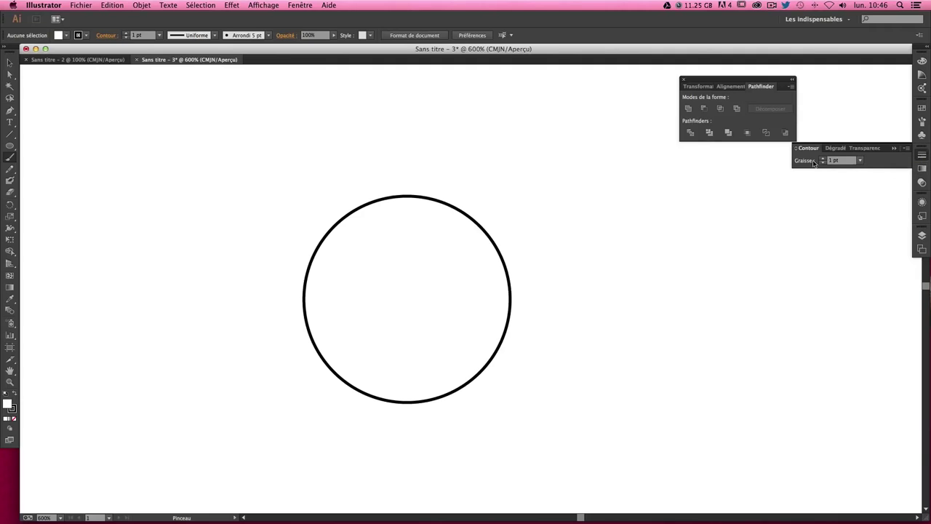
{"action": "scroll", "coordinate": [686, 226], "scroll_direction": "down", "scroll_amount": 2}
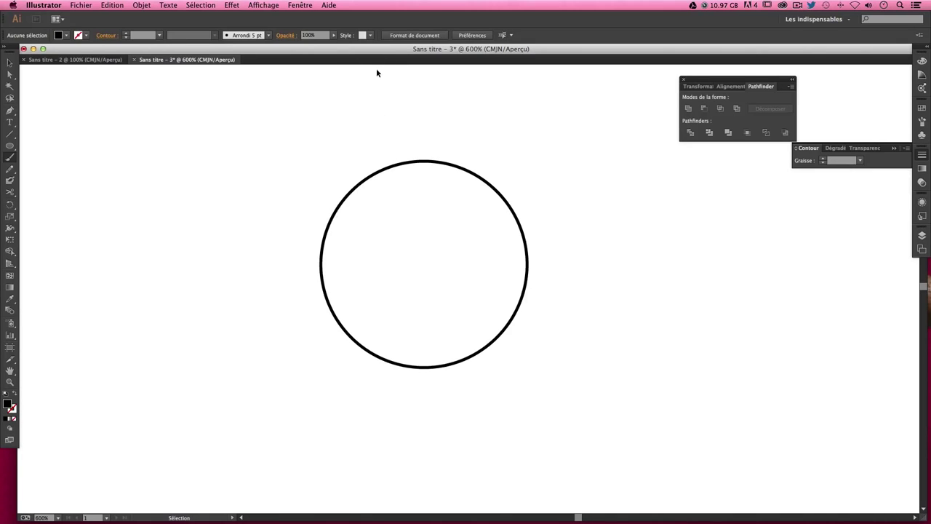
{"action": "key", "text": "ctrl+r"}
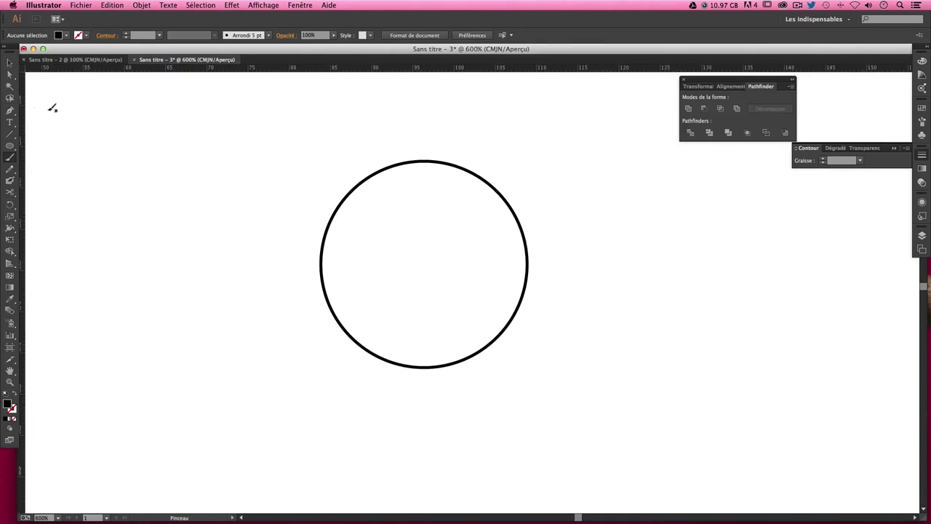
- Add a horizontal guide across the circle and pen a leaf-shaped ear on its upper-left edge
{"action": "left_click_drag", "start_coordinate": [367, 71], "coordinate": [368, 233]}
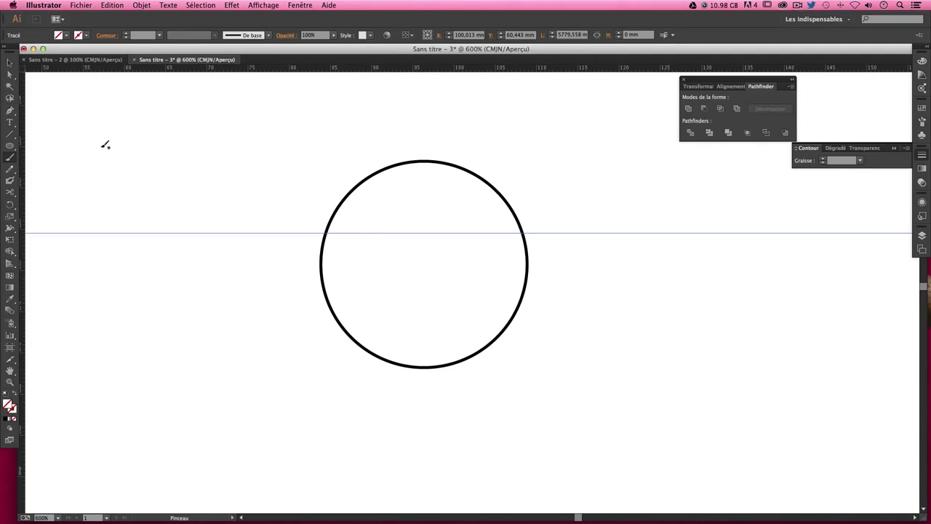
{"action": "left_click", "coordinate": [10, 110]}
{"action": "left_click", "coordinate": [324, 233]}
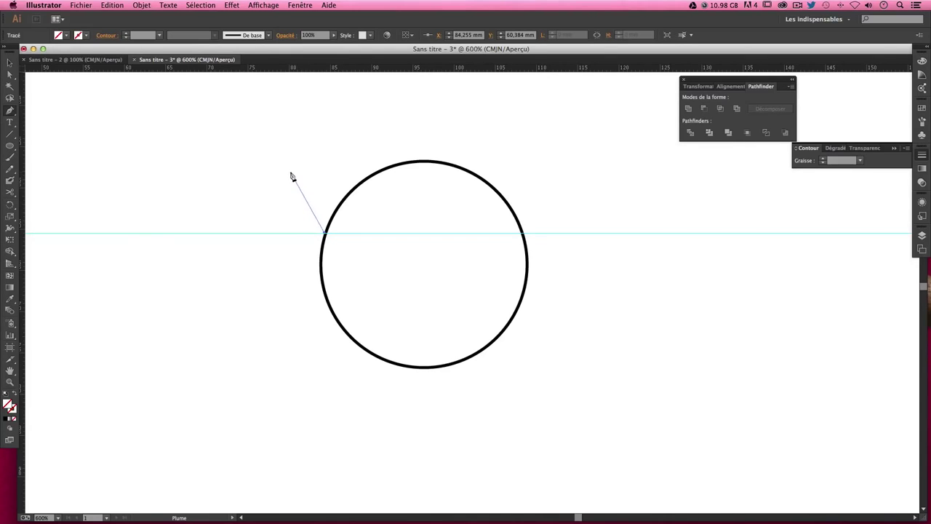
{"action": "mouse_move", "coordinate": [289, 172]}
{"action": "left_mouse_down"}
{"action": "mouse_move", "coordinate": [301, 140]}
{"action": "mouse_move", "coordinate": [285, 121]}
{"action": "left_mouse_up"}
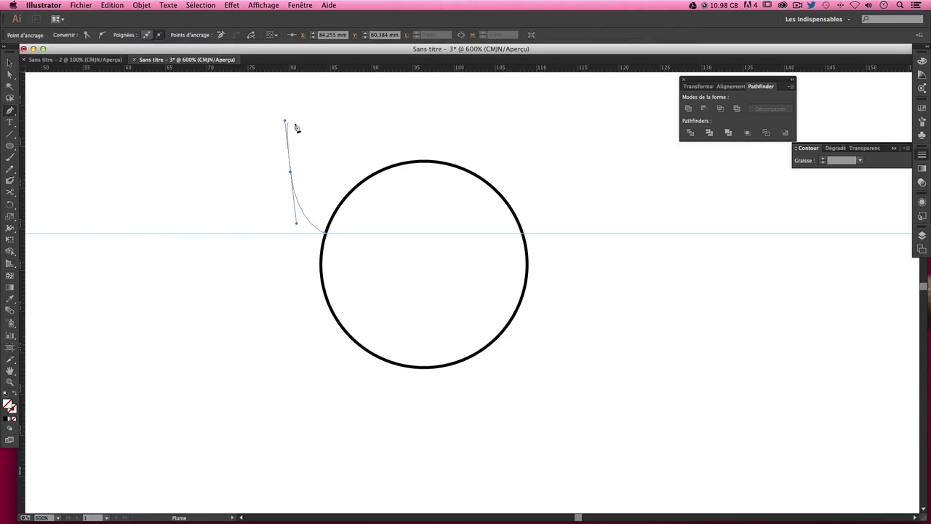
{"action": "left_click", "coordinate": [290, 173]}
{"action": "left_click_drag", "start_coordinate": [357, 190], "coordinate": [384, 213]}
{"action": "left_click_drag", "start_coordinate": [384, 213], "coordinate": [328, 239]}
{"action": "left_click", "coordinate": [326, 237]}
{"action": "left_click_drag", "start_coordinate": [317, 232], "coordinate": [305, 235]}
- Fill the ear black with stroke None and deselect it
{"action": "left_click", "coordinate": [6, 394]}
{"action": "left_click", "coordinate": [15, 394]}
{"action": "left_click", "coordinate": [14, 409]}
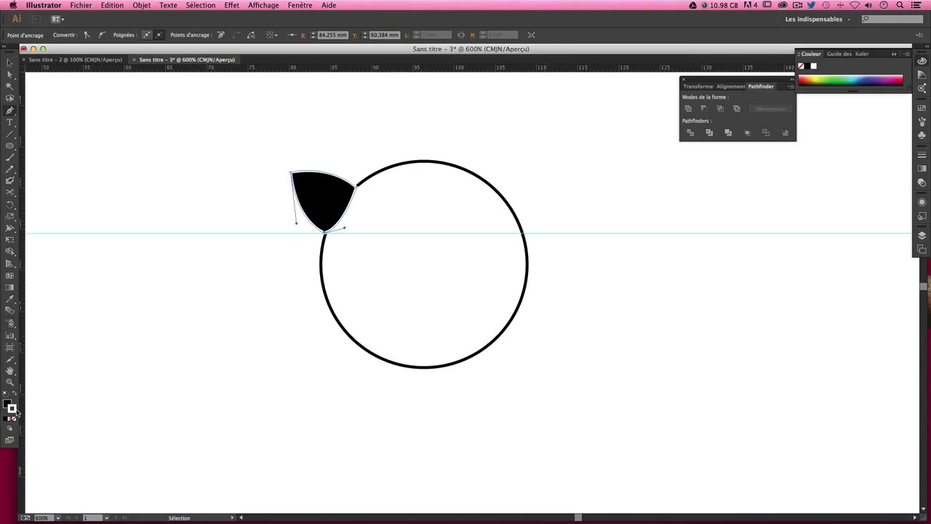
{"action": "left_click", "coordinate": [15, 420]}
{"action": "key", "text": "ctrl+shift+a"}
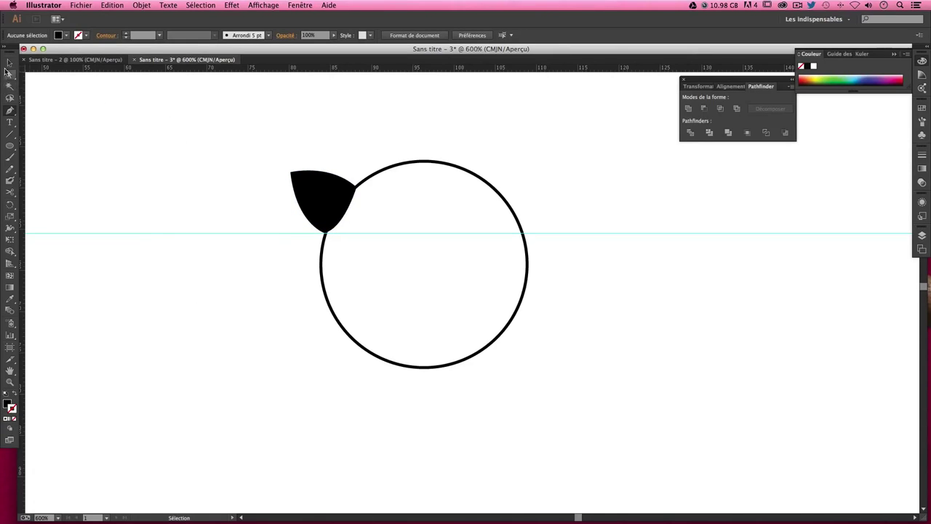
{"action": "left_click", "coordinate": [9, 64]}
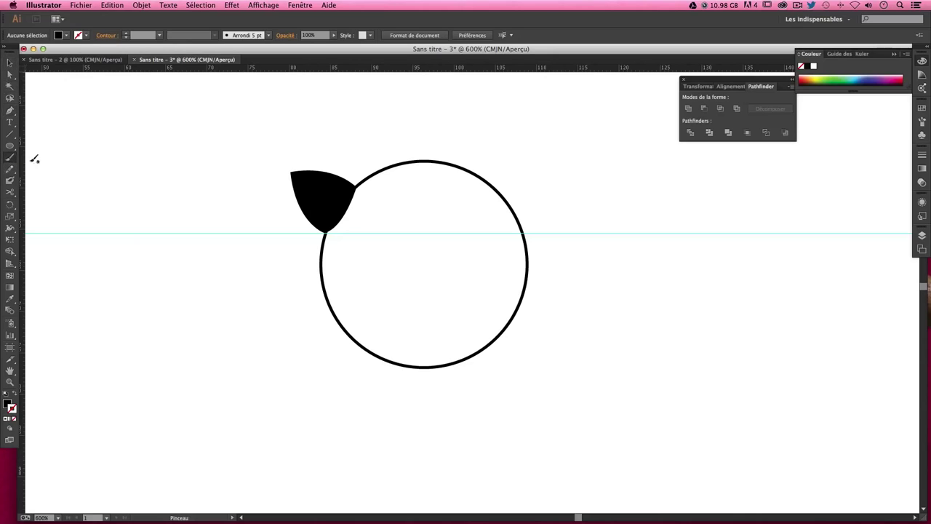
- Move the Paintbrush Options Fidélité slider toward Précis
{"action": "double_click", "coordinate": [10, 160]}
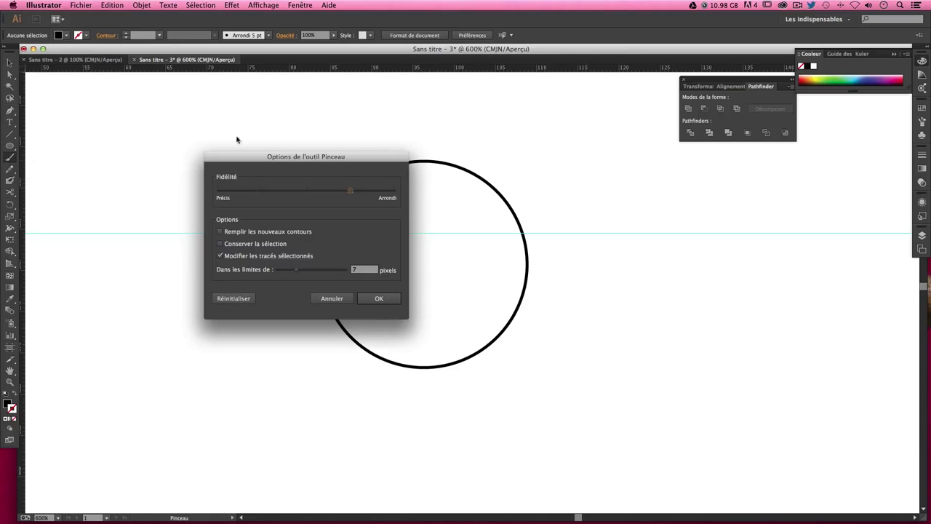
{"action": "left_click_drag", "start_coordinate": [333, 157], "coordinate": [283, 169]}
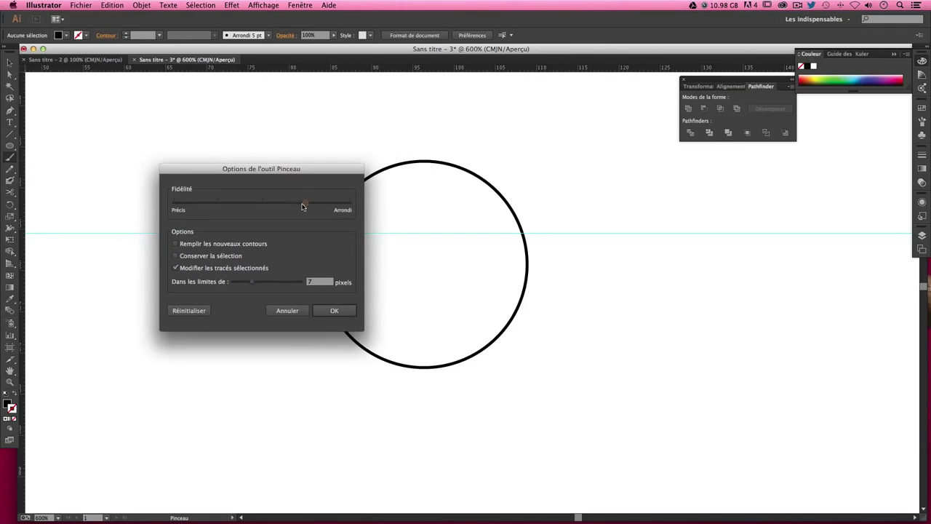
{"action": "mouse_move", "coordinate": [305, 202]}
{"action": "left_mouse_down"}
{"action": "mouse_move", "coordinate": [223, 210]}
{"action": "mouse_move", "coordinate": [304, 203]}
{"action": "left_mouse_up"}
- Paint a teardrop stroke left of the circle and smooth its bottom-left corner
{"action": "left_click", "coordinate": [334, 311]}
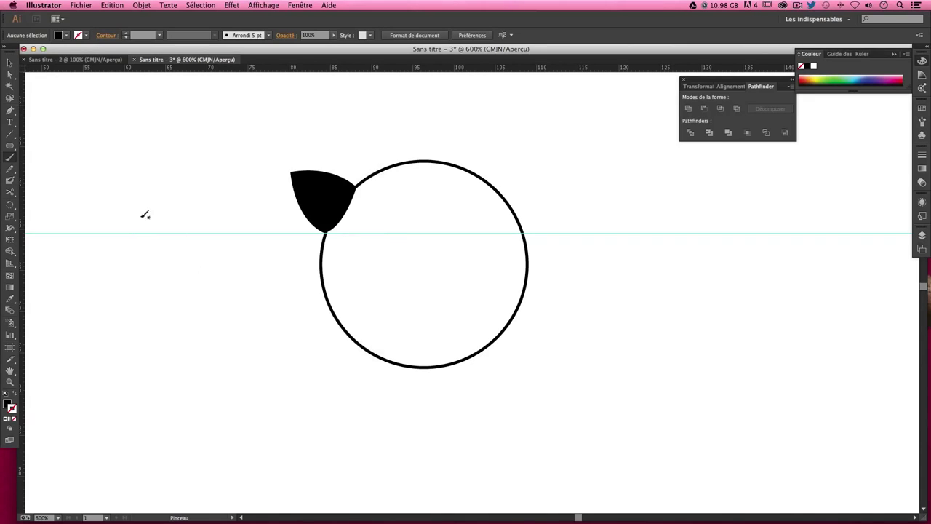
{"action": "mouse_move", "coordinate": [228, 315]}
{"action": "left_mouse_down"}
{"action": "mouse_move", "coordinate": [185, 263]}
{"action": "mouse_move", "coordinate": [152, 158]}
{"action": "mouse_move", "coordinate": [297, 242]}
{"action": "mouse_move", "coordinate": [281, 301]}
{"action": "mouse_move", "coordinate": [243, 316]}
{"action": "mouse_move", "coordinate": [230, 310]}
{"action": "left_mouse_up"}
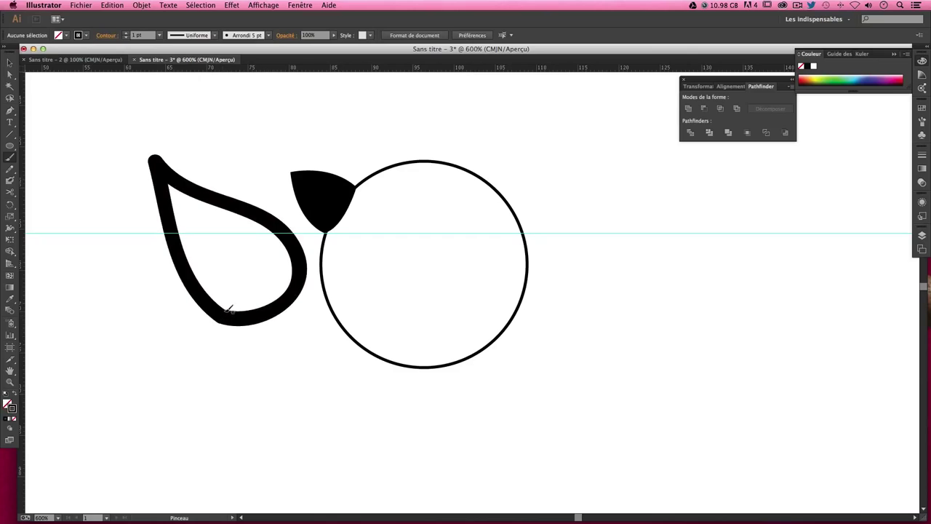
{"action": "left_click", "coordinate": [256, 315], "text": "ctrl"}
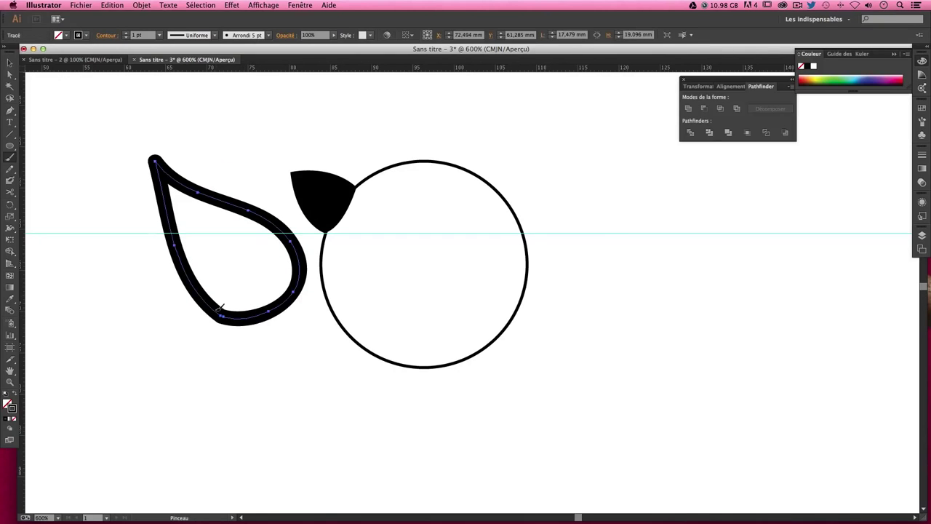
{"action": "key", "text": "ctrl+plus"}
{"action": "left_click_drag", "start_coordinate": [243, 316], "coordinate": [353, 302]}
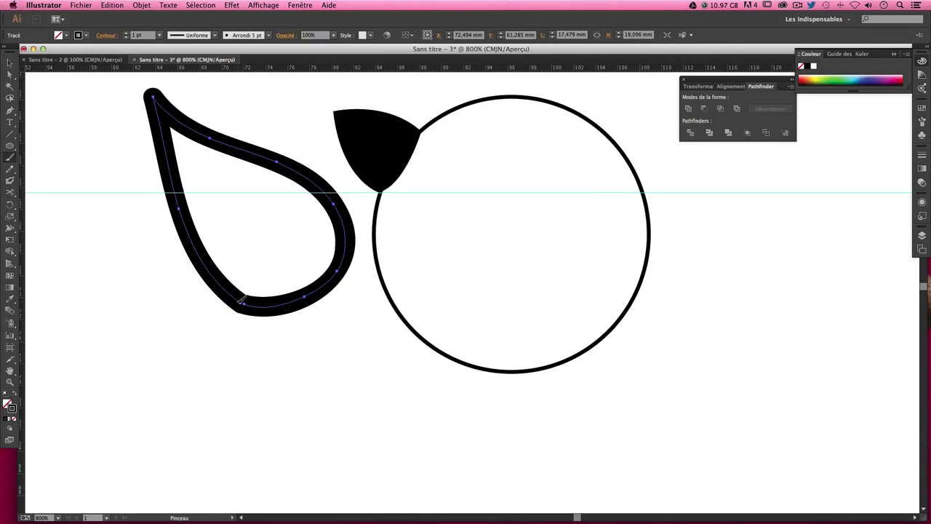
{"action": "left_click_drag", "start_coordinate": [241, 299], "coordinate": [266, 302]}
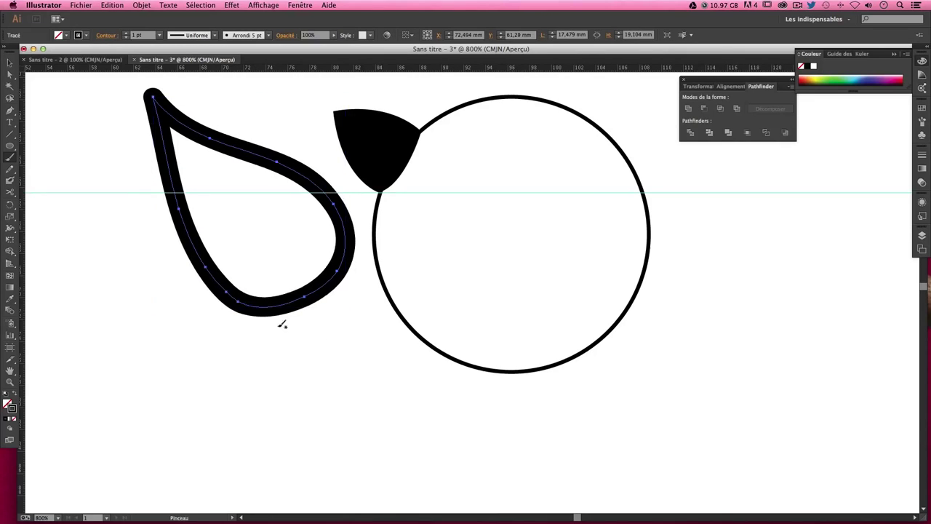
{"action": "key", "text": "ctrl"}
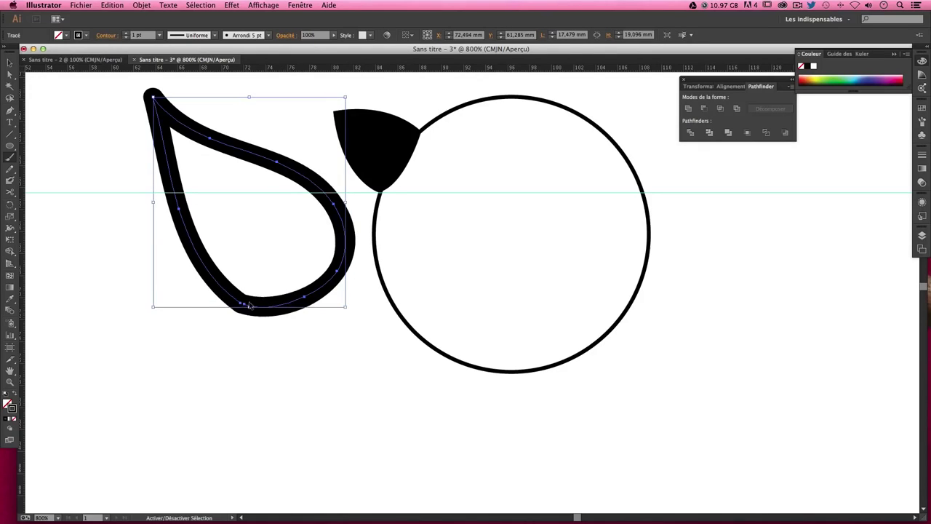
- Repaint over the teardrop's upper edge, left edge and tip to smooth them
{"action": "scroll", "coordinate": [163, 134], "scroll_direction": "up", "scroll_amount": 2}
{"action": "scroll", "coordinate": [163, 134], "scroll_direction": "right", "scroll_amount": 1}
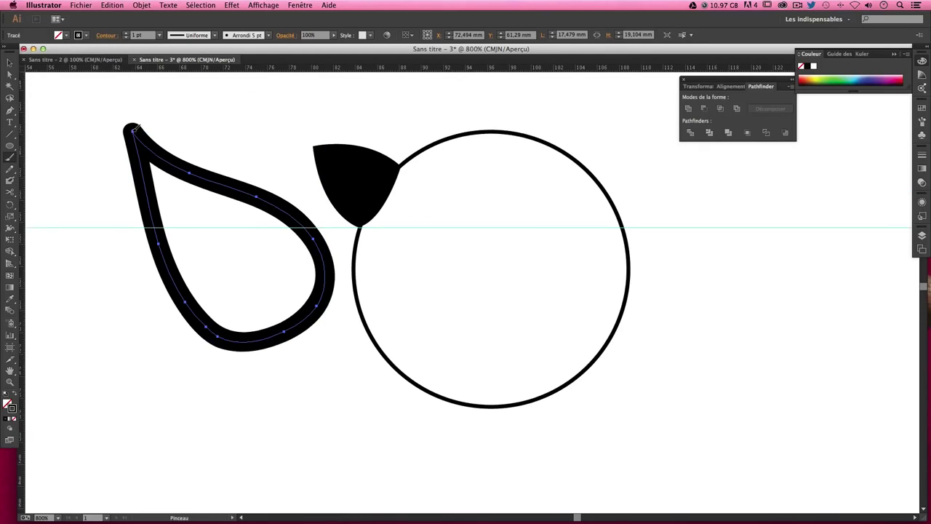
{"action": "left_click_drag", "start_coordinate": [135, 129], "coordinate": [180, 169]}
{"action": "left_click_drag", "start_coordinate": [227, 178], "coordinate": [318, 235]}
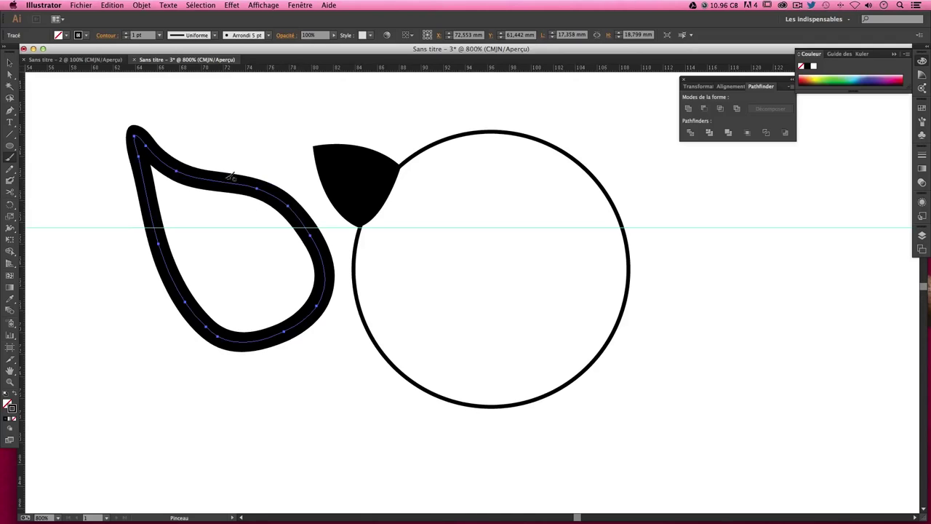
{"action": "mouse_move", "coordinate": [255, 186]}
{"action": "left_mouse_down"}
{"action": "mouse_move", "coordinate": [134, 106]}
{"action": "mouse_move", "coordinate": [154, 204]}
{"action": "left_mouse_up"}
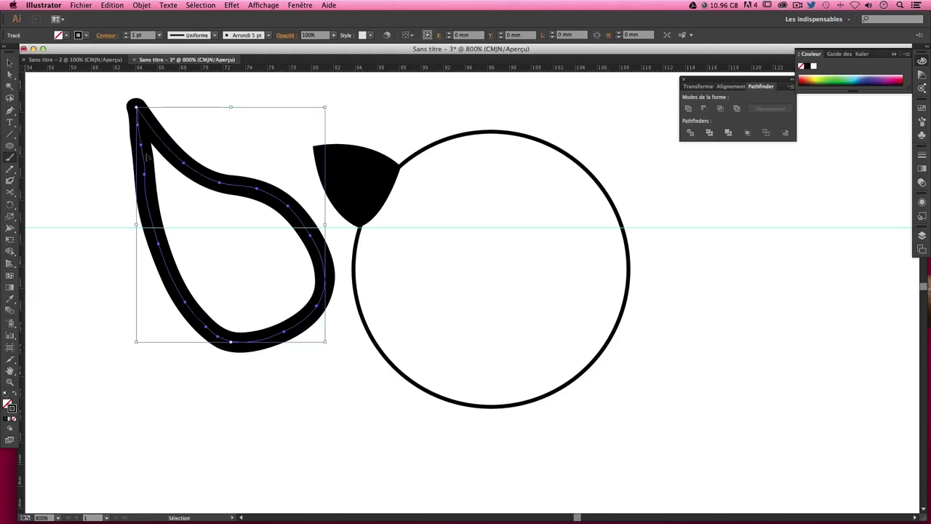
{"action": "left_click_drag", "start_coordinate": [138, 106], "coordinate": [150, 189]}
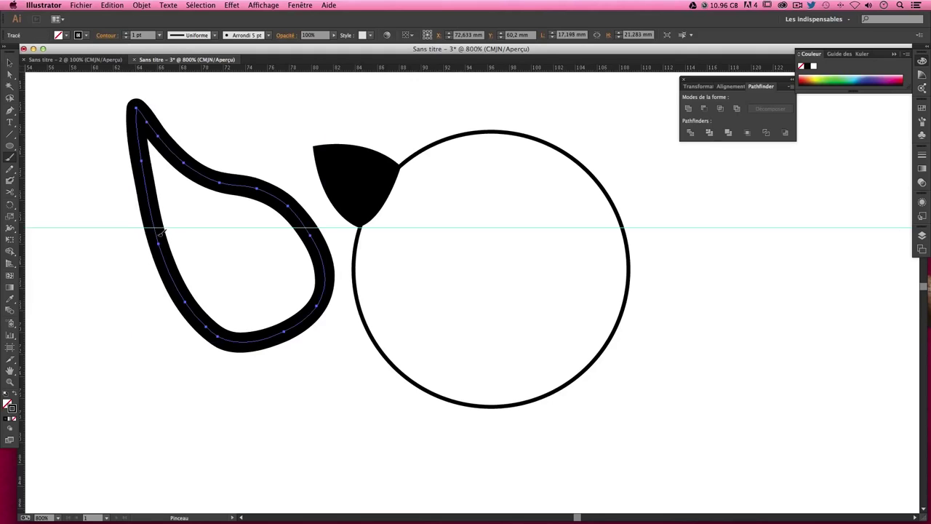
{"action": "left_click_drag", "start_coordinate": [183, 141], "coordinate": [266, 190]}
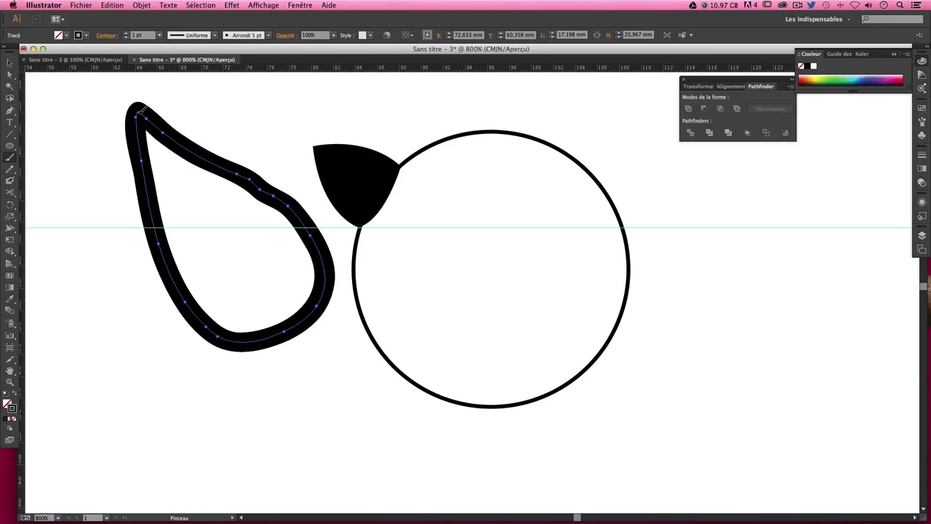
{"action": "left_click_drag", "start_coordinate": [141, 110], "coordinate": [313, 229]}
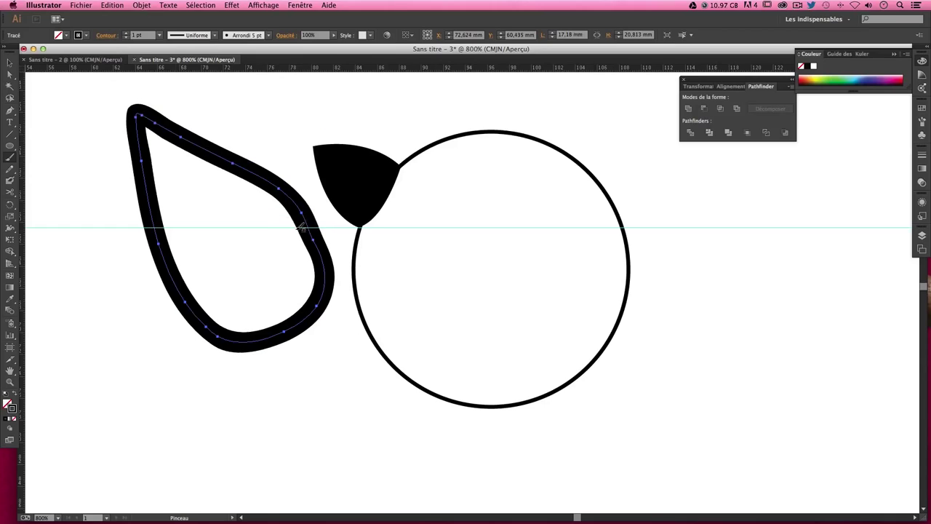
- Make the teardrop solid black, then select and delete it
{"action": "left_click", "coordinate": [16, 395]}
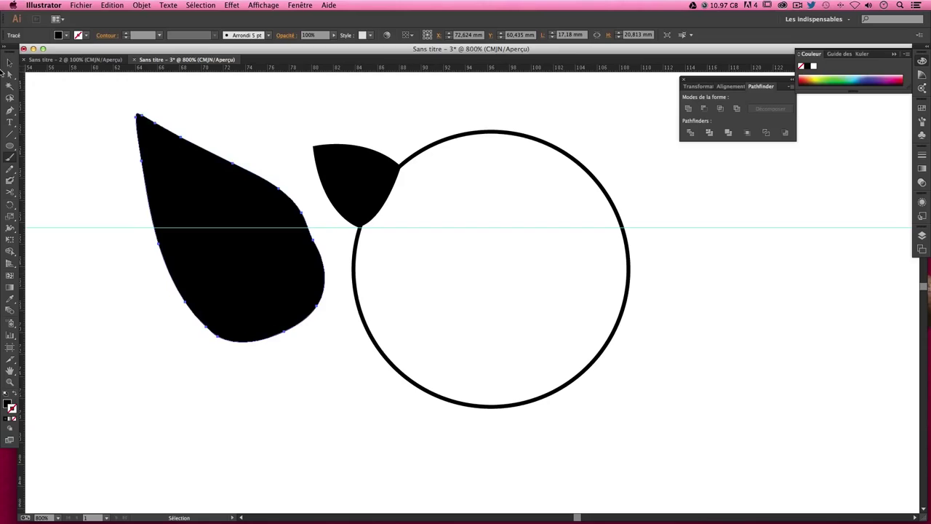
{"action": "left_click", "coordinate": [10, 63]}
{"action": "left_click", "coordinate": [87, 117]}
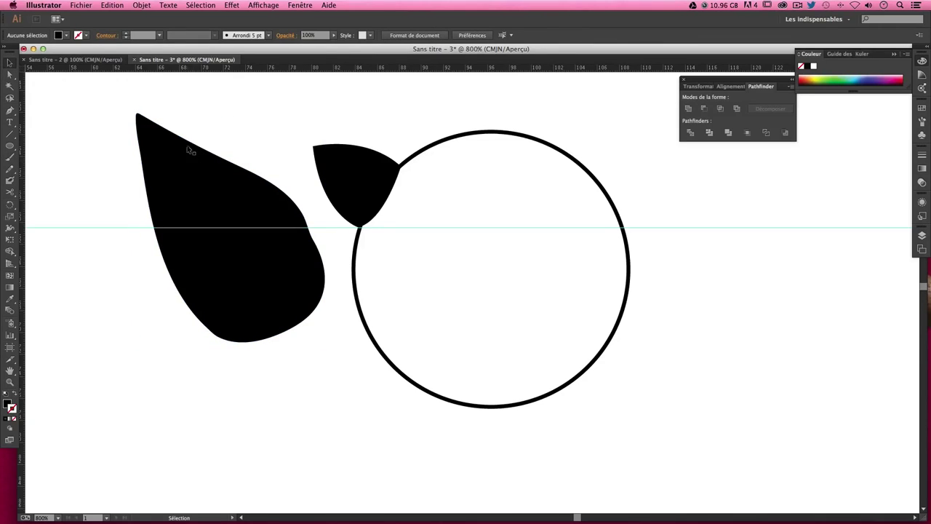
{"action": "left_click", "coordinate": [195, 163]}
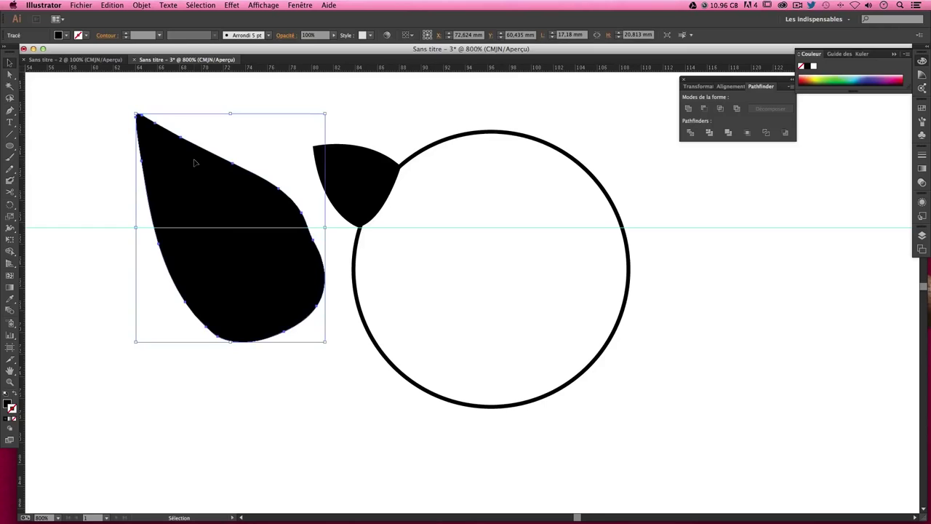
{"action": "key", "text": "Delete"}
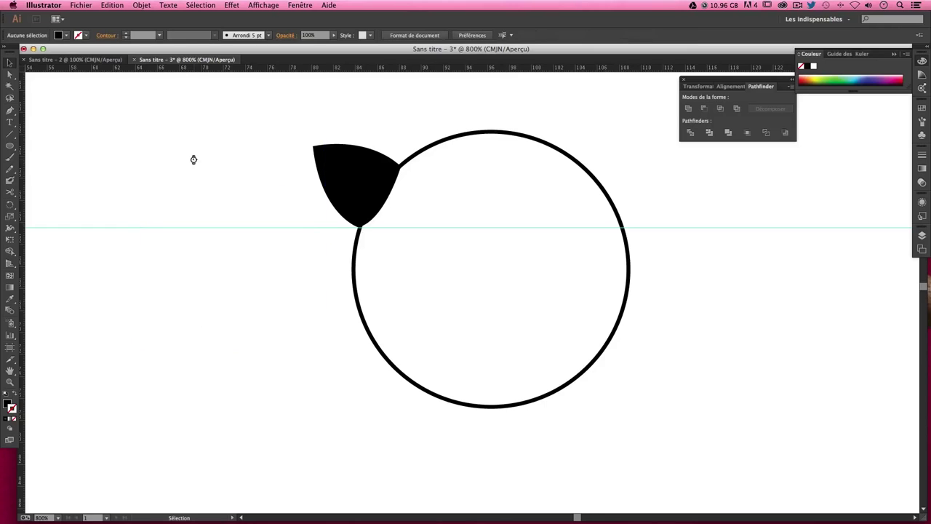
- Enlarge the black ear to 9.466 × 8.947 mm and nudge it slightly right
{"action": "key", "text": "ctrl+minus"}
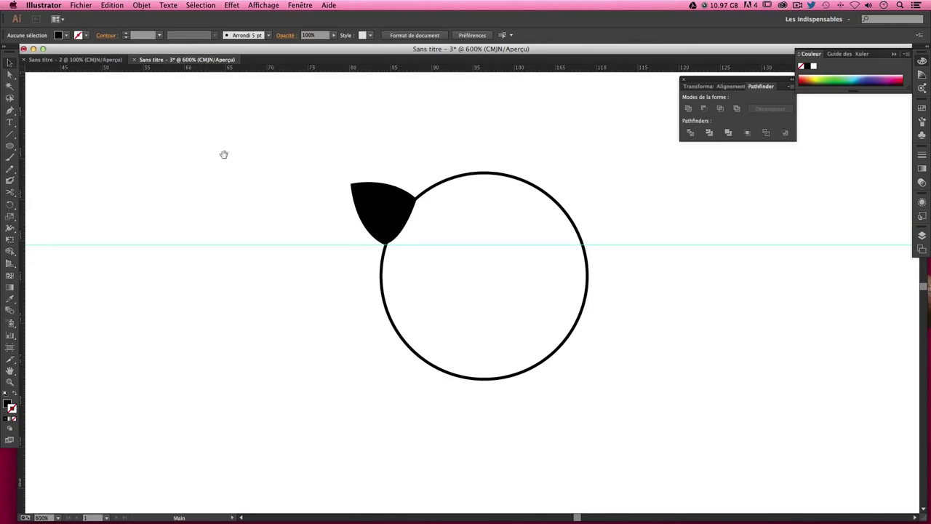
{"action": "mouse_move", "coordinate": [394, 163]}
{"action": "left_mouse_down"}
{"action": "mouse_move", "coordinate": [317, 181]}
{"action": "mouse_move", "coordinate": [289, 160]}
{"action": "left_mouse_up"}
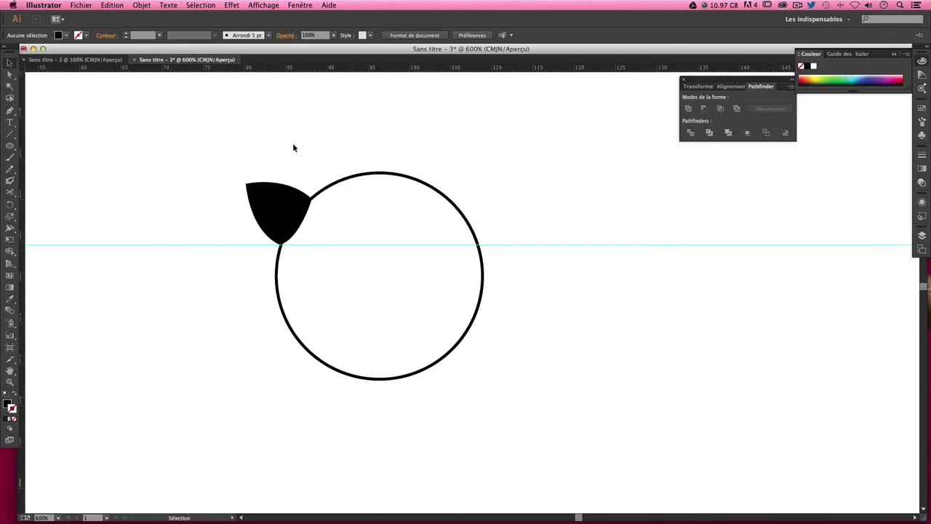
{"action": "left_click", "coordinate": [285, 203]}
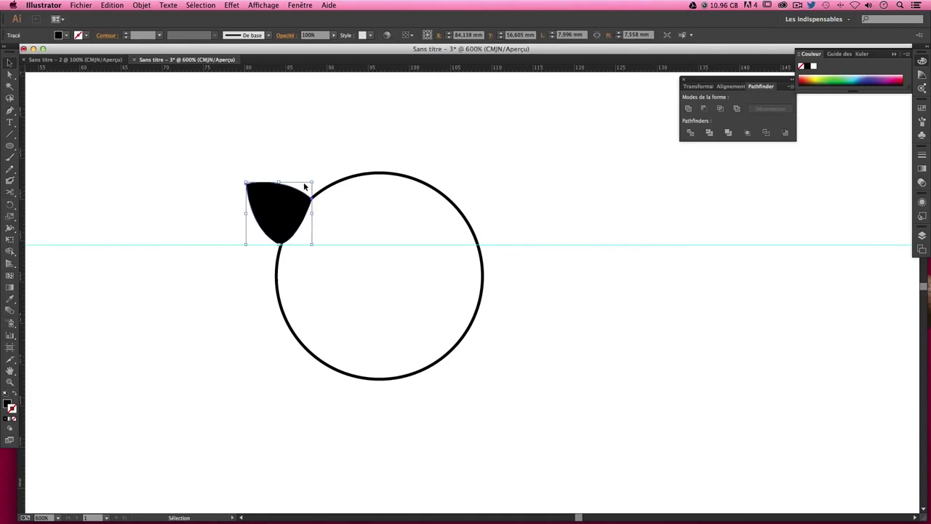
{"action": "left_click_drag", "start_coordinate": [248, 184], "coordinate": [234, 150]}
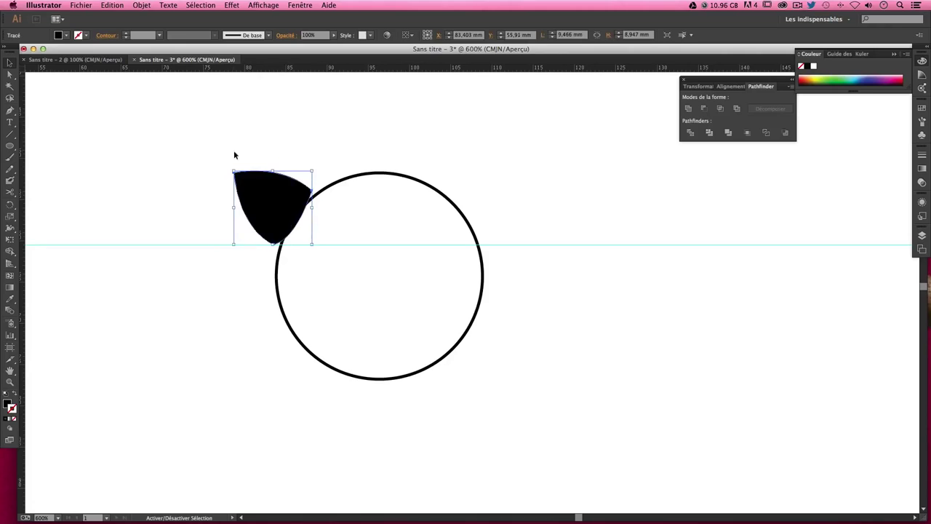
{"action": "left_click", "coordinate": [343, 166]}
{"action": "left_click_drag", "start_coordinate": [289, 228], "coordinate": [294, 229]}
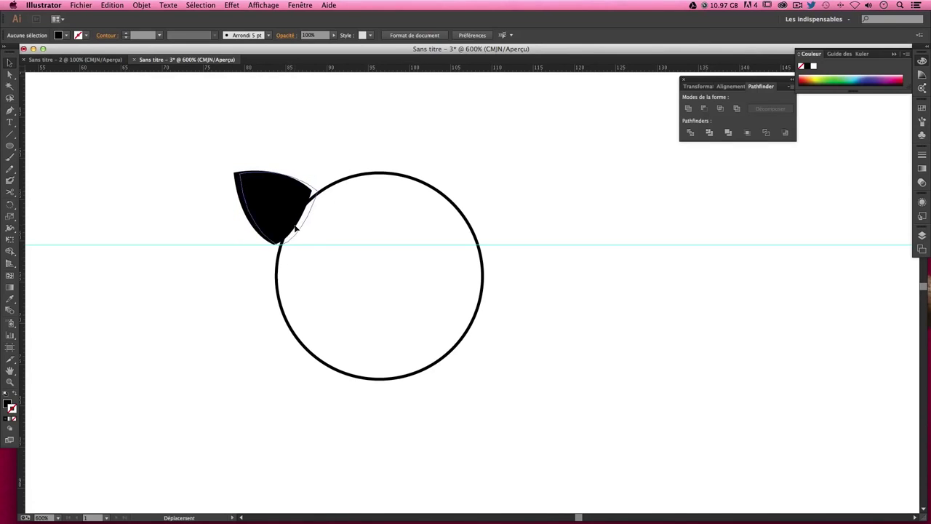
{"action": "left_click", "coordinate": [380, 192]}
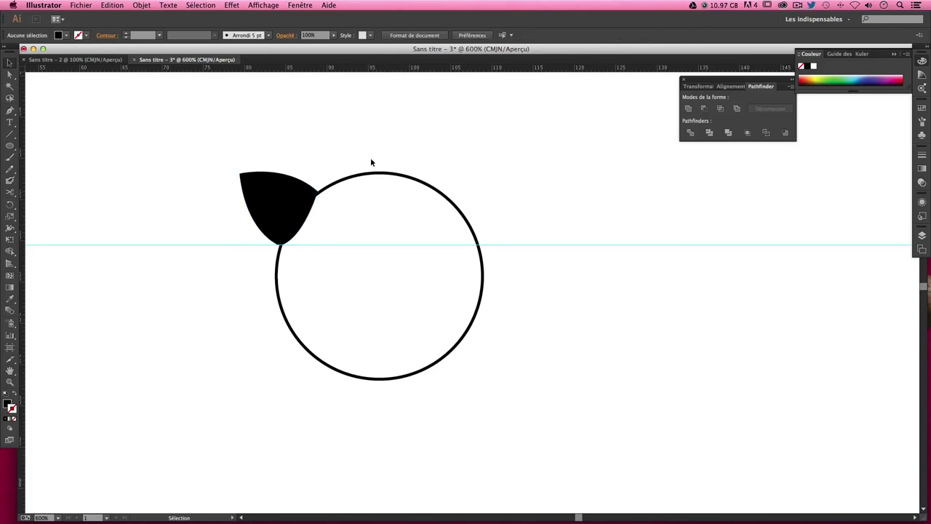
- Swap the 25 mm circle's fill and stroke for a black fill, then set stroke None
{"action": "left_click", "coordinate": [373, 199]}
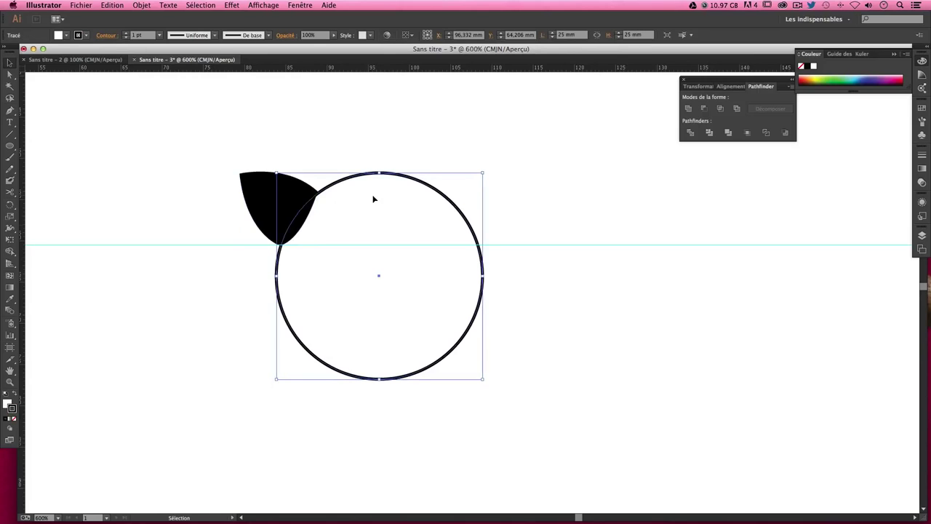
{"action": "left_click", "coordinate": [16, 395]}
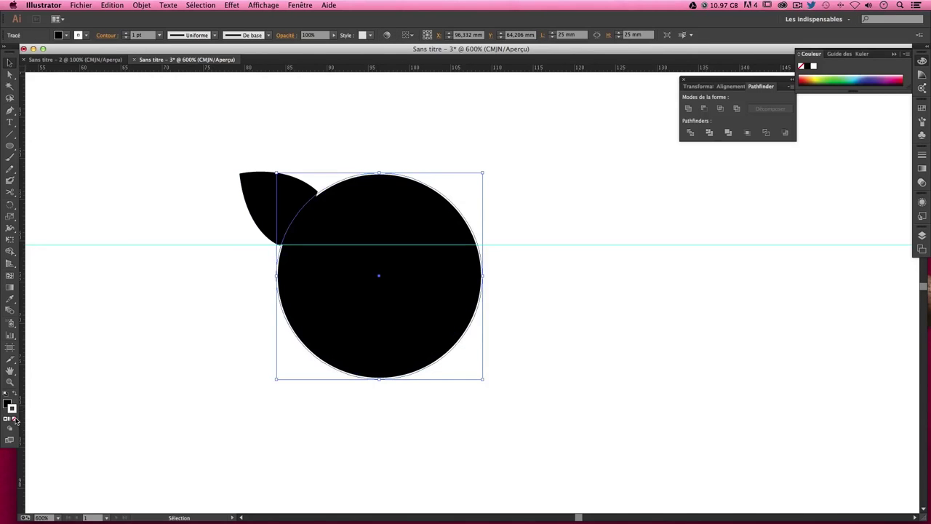
{"action": "left_click", "coordinate": [14, 420]}
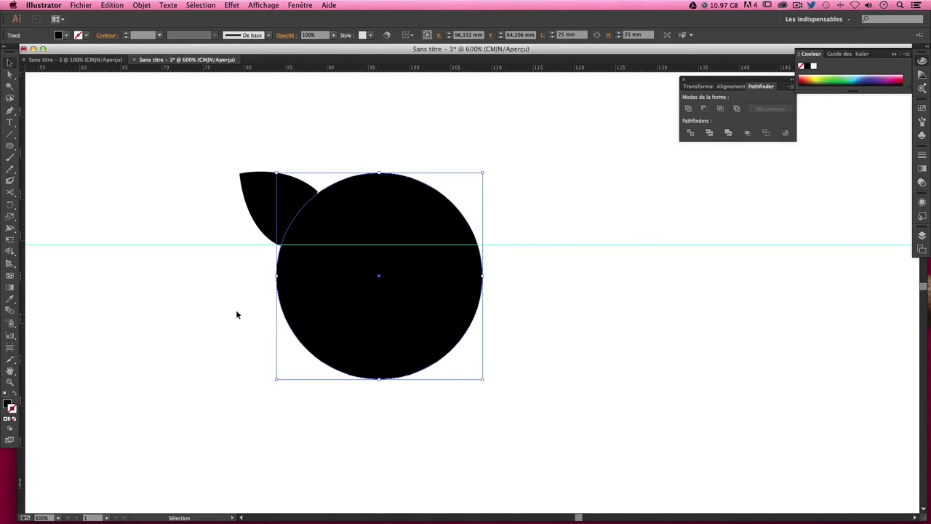
{"action": "left_click_drag", "start_coordinate": [454, 294], "coordinate": [461, 295]}
- Undo the accidental circle move and nudge the left ear one step right
{"action": "key", "text": "cmd+z"}
{"action": "left_click", "coordinate": [548, 244]}
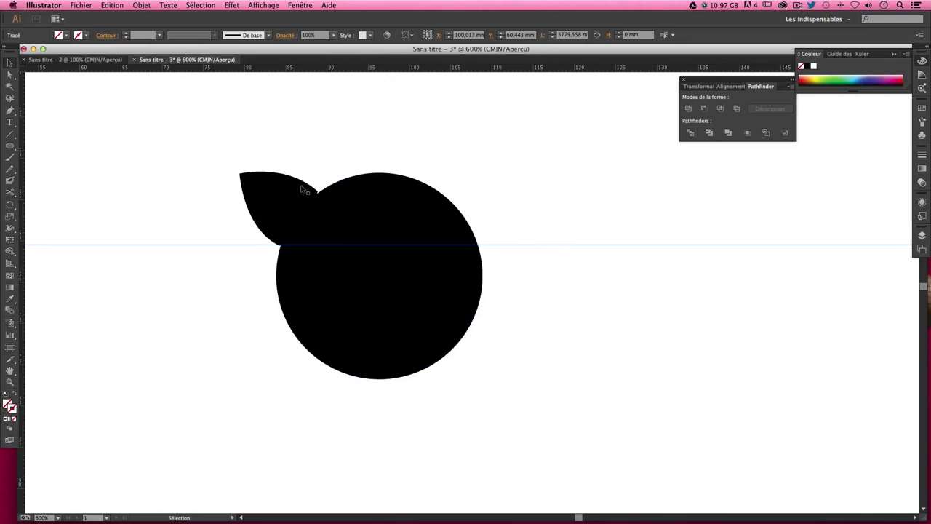
{"action": "left_click", "coordinate": [295, 201]}
{"action": "key", "text": "Right"}
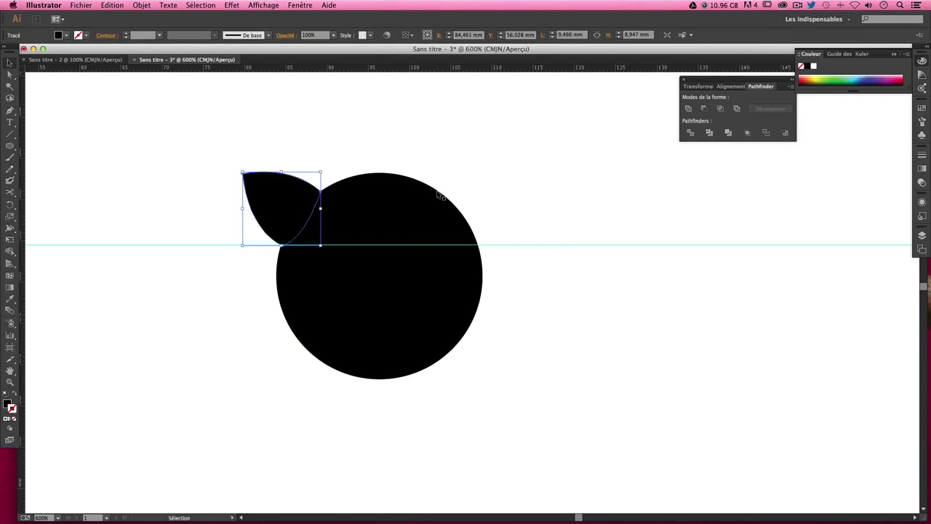
{"action": "left_click", "coordinate": [494, 195]}
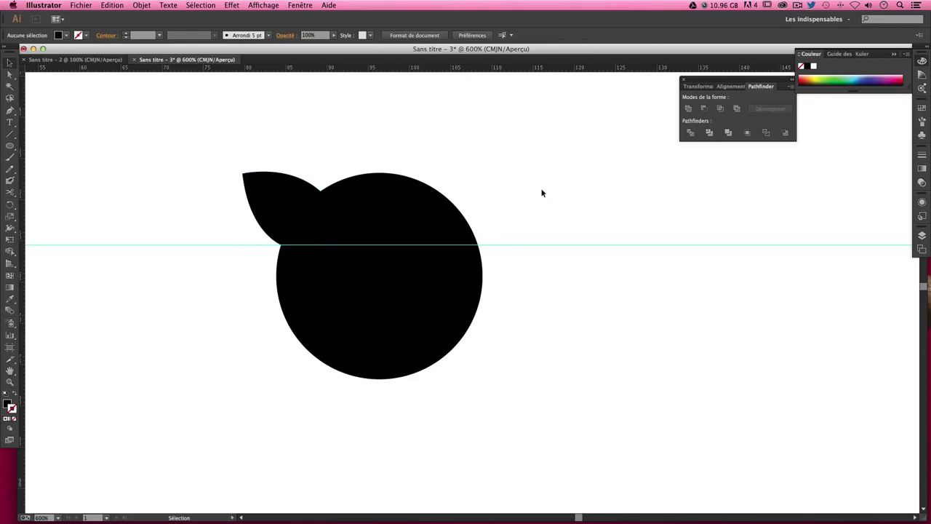
{"action": "left_click", "coordinate": [313, 210]}
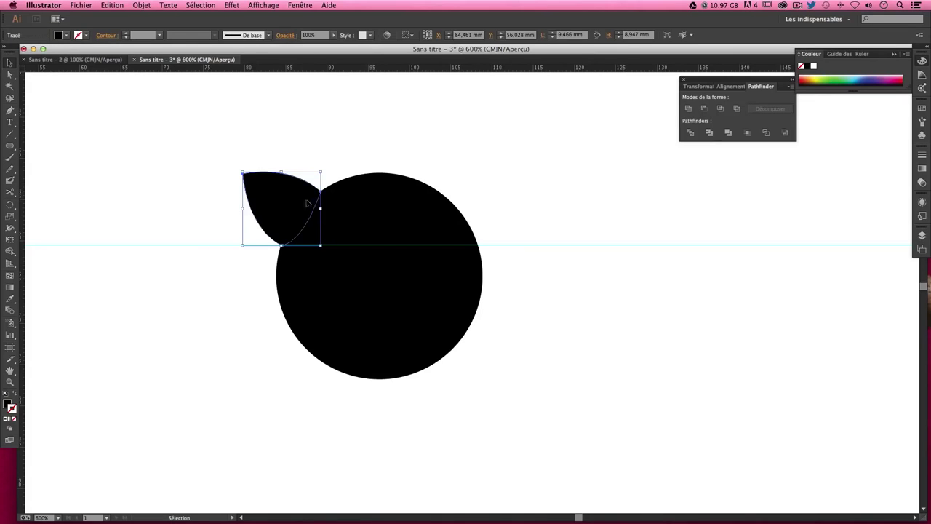
{"action": "key", "text": "super+shift+a"}
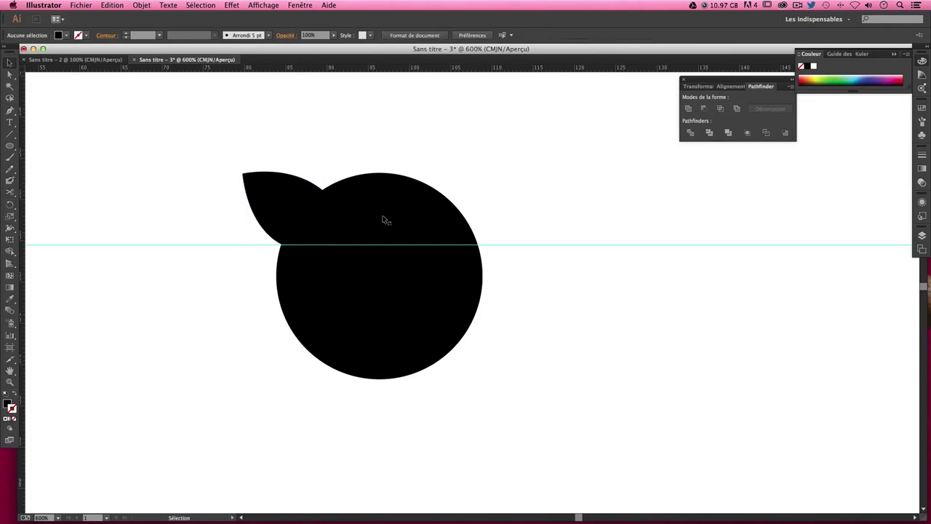
- Rotate the left ear slightly clockwise and drag a copy toward the circle's right side
{"action": "left_click", "coordinate": [284, 192]}
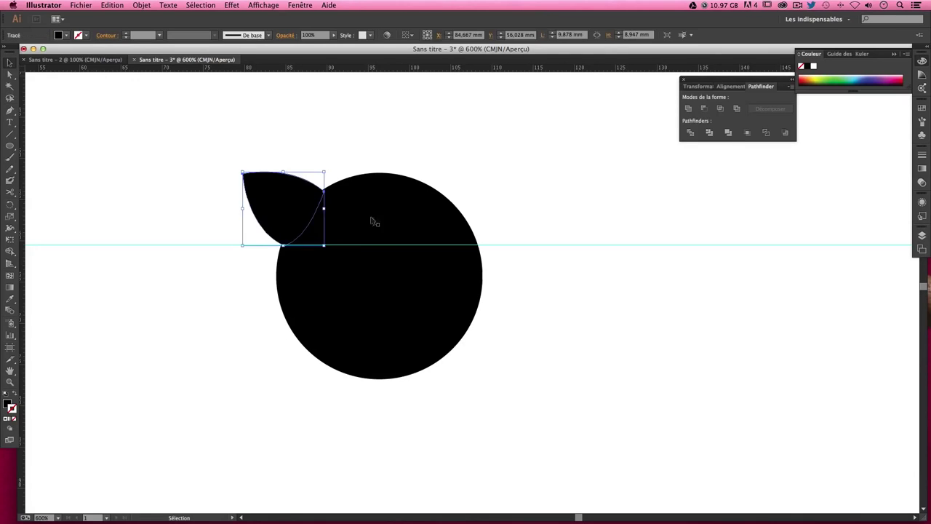
{"action": "left_click_drag", "start_coordinate": [329, 249], "coordinate": [323, 256]}
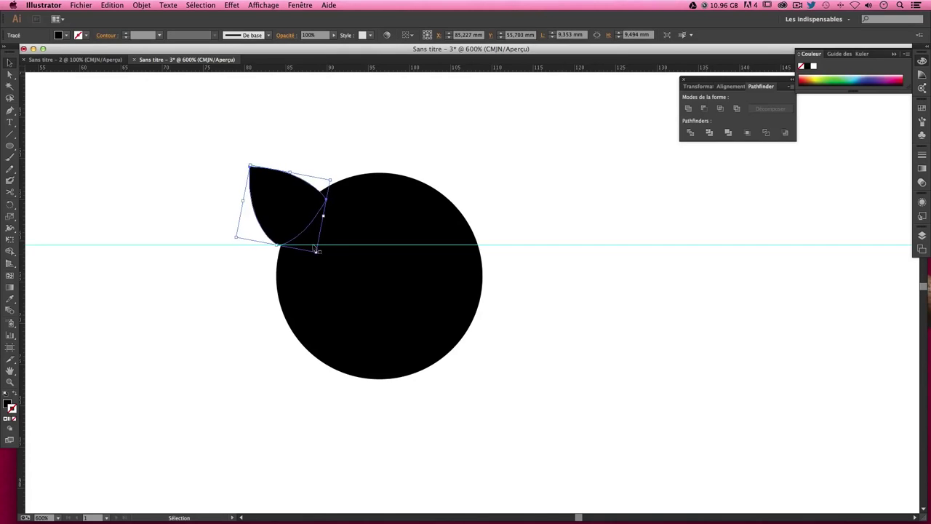
{"action": "left_click_drag", "start_coordinate": [322, 253], "coordinate": [295, 217]}
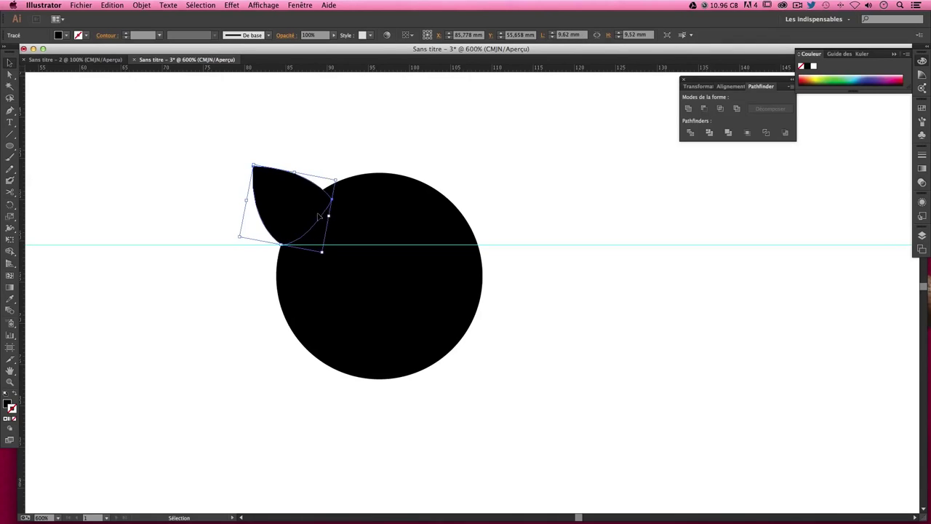
{"action": "left_click", "coordinate": [443, 190]}
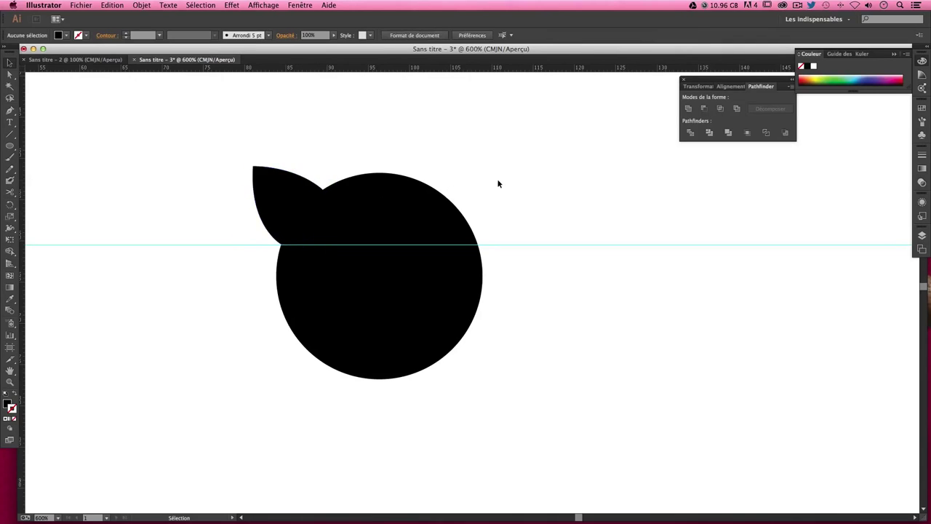
{"action": "left_click", "coordinate": [281, 200]}
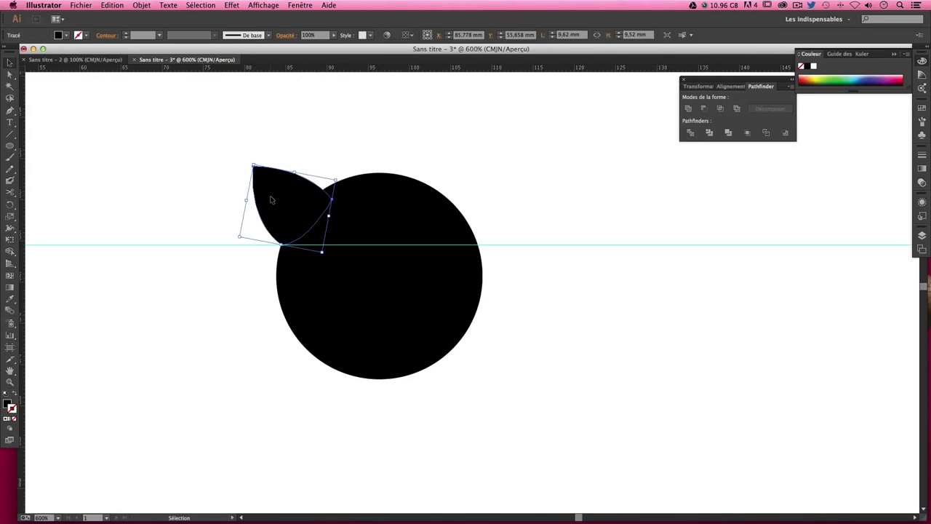
{"action": "left_click_drag", "start_coordinate": [270, 200], "coordinate": [509, 224]}
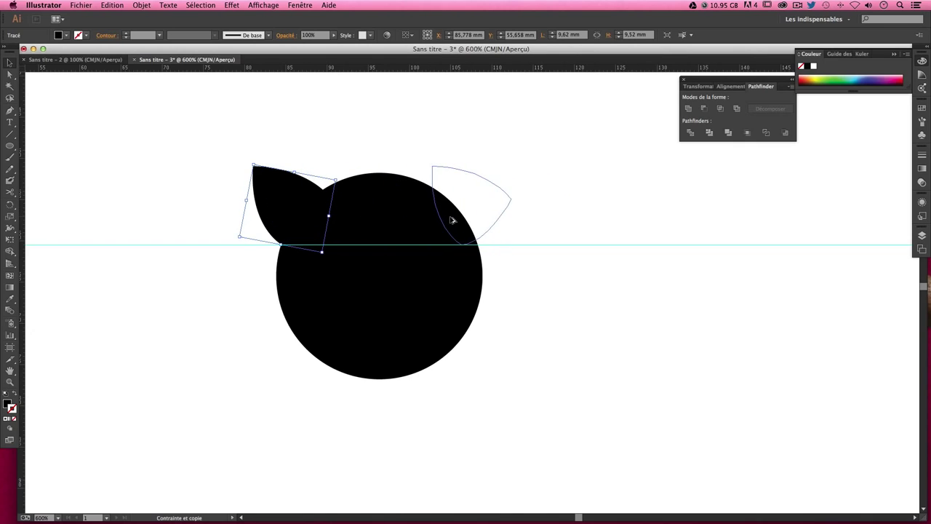
- Drop the ear copy on the circle's upper right and reflect it horizontally to face outward
{"action": "left_click_drag", "start_coordinate": [509, 223], "coordinate": [452, 220]}
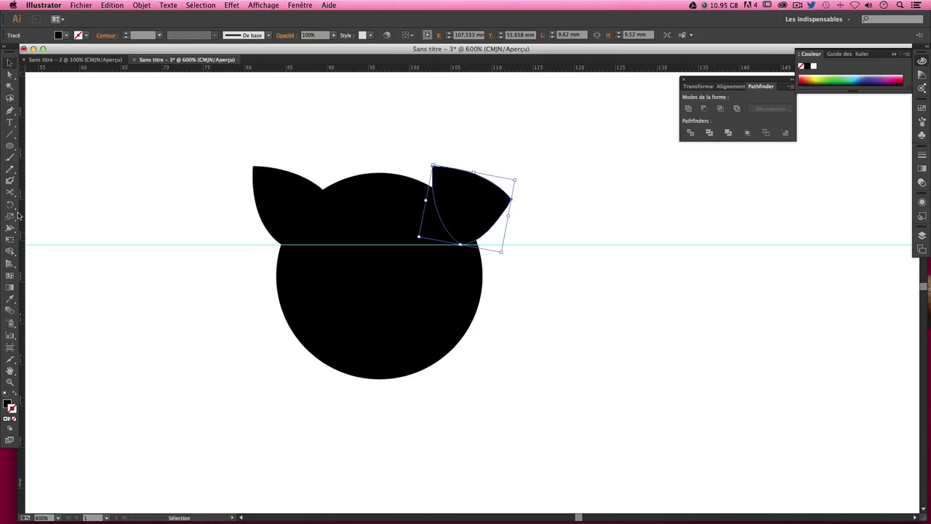
{"action": "left_click", "coordinate": [10, 204]}
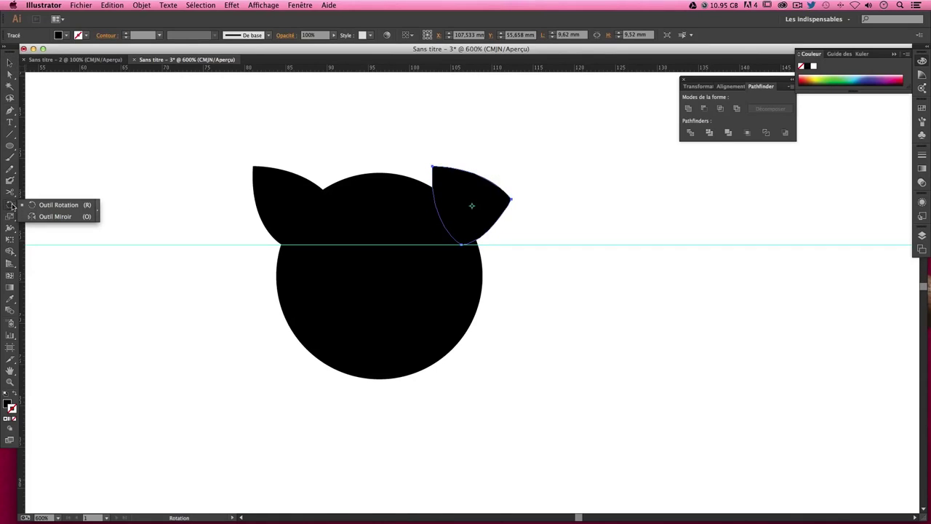
{"action": "left_click", "coordinate": [57, 217]}
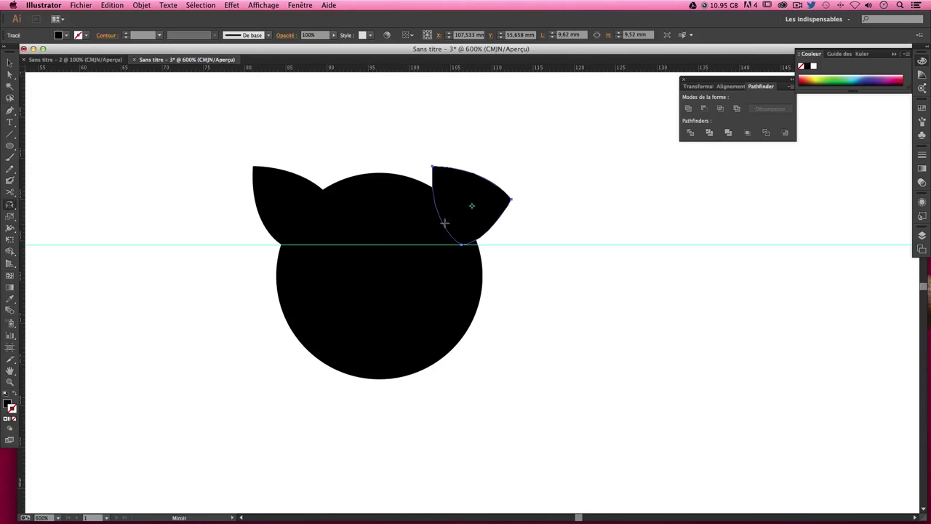
{"action": "mouse_move", "coordinate": [445, 223]}
{"action": "left_mouse_down"}
{"action": "mouse_move", "coordinate": [430, 221]}
{"action": "mouse_move", "coordinate": [438, 250]}
{"action": "mouse_move", "coordinate": [465, 249]}
{"action": "left_mouse_up"}
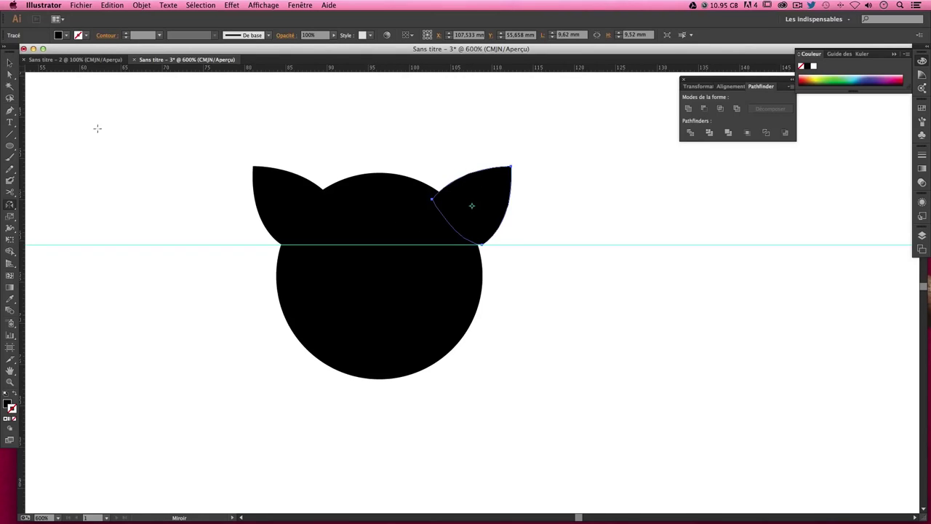
{"action": "left_click", "coordinate": [10, 63]}
{"action": "left_click", "coordinate": [561, 190]}
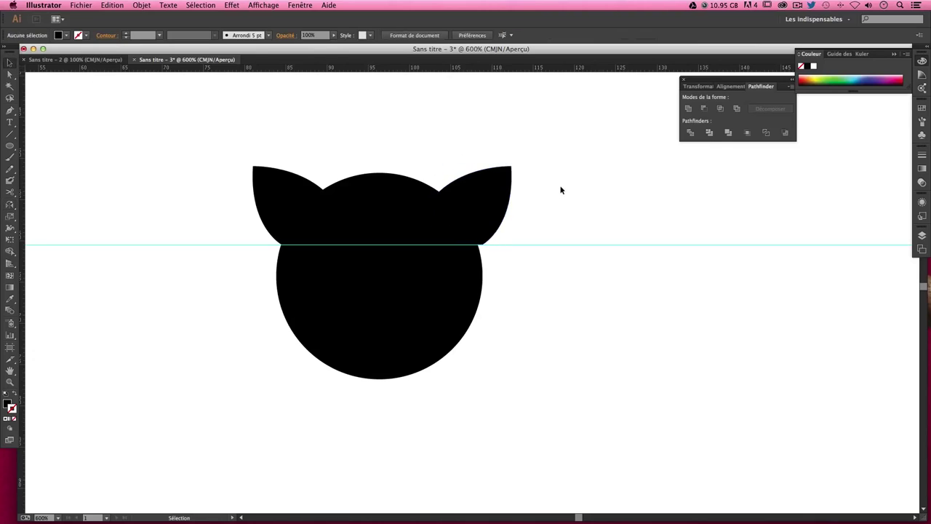
{"action": "left_click", "coordinate": [494, 216]}
- Nudge the right ear to balance the ears and pan to show space below the head
{"action": "key", "text": "Left"}
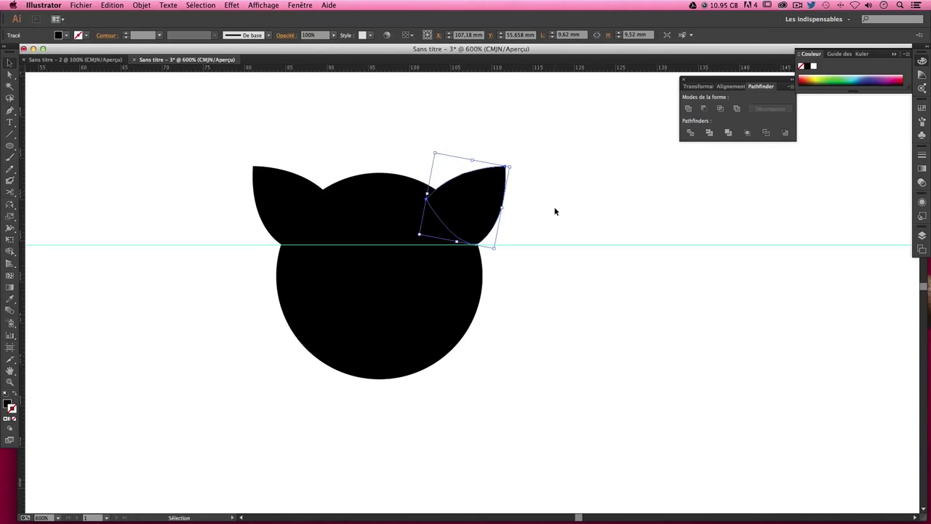
{"action": "key", "text": "Right"}
{"action": "left_click", "coordinate": [546, 210]}
{"action": "left_click", "coordinate": [497, 221]}
{"action": "left_click", "coordinate": [521, 216]}
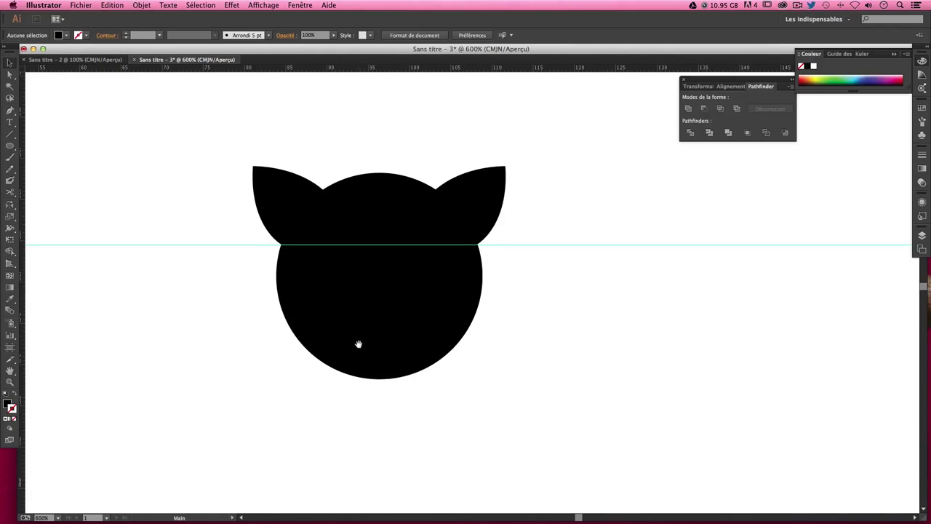
{"action": "mouse_move", "coordinate": [357, 343]}
{"action": "left_mouse_down"}
{"action": "mouse_move", "coordinate": [361, 313]}
{"action": "mouse_move", "coordinate": [371, 310]}
{"action": "left_mouse_up"}
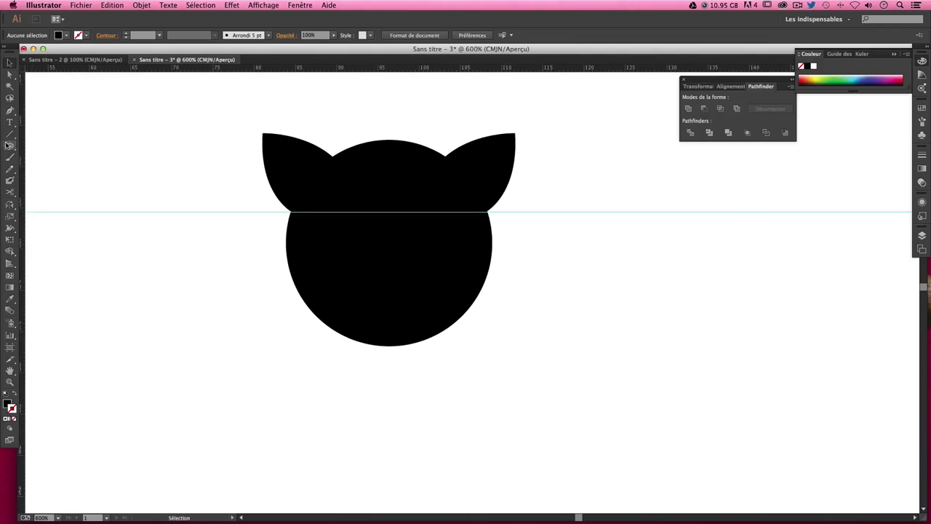
{"action": "left_click", "coordinate": [13, 111]}
- Draw a closed curved half-moon path with the Pen tool left of the cat head
{"action": "left_click", "coordinate": [147, 301]}
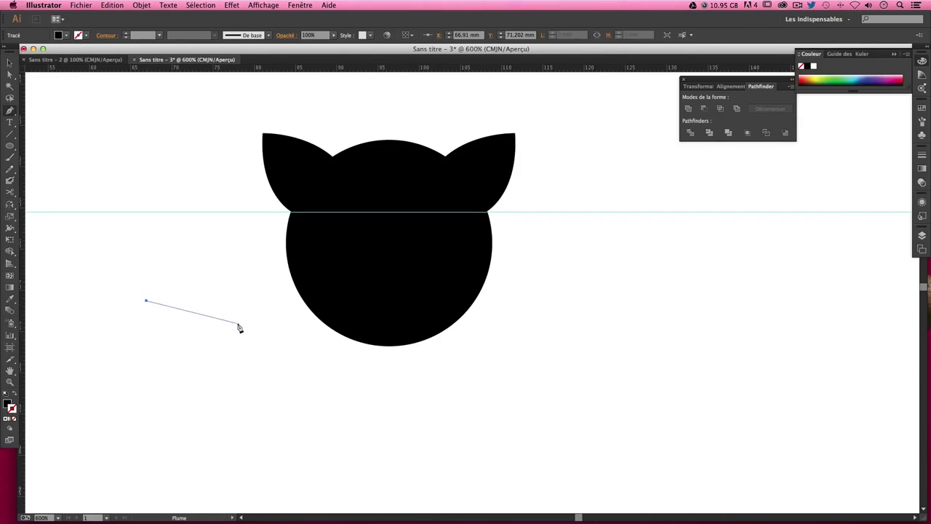
{"action": "left_click", "coordinate": [221, 321]}
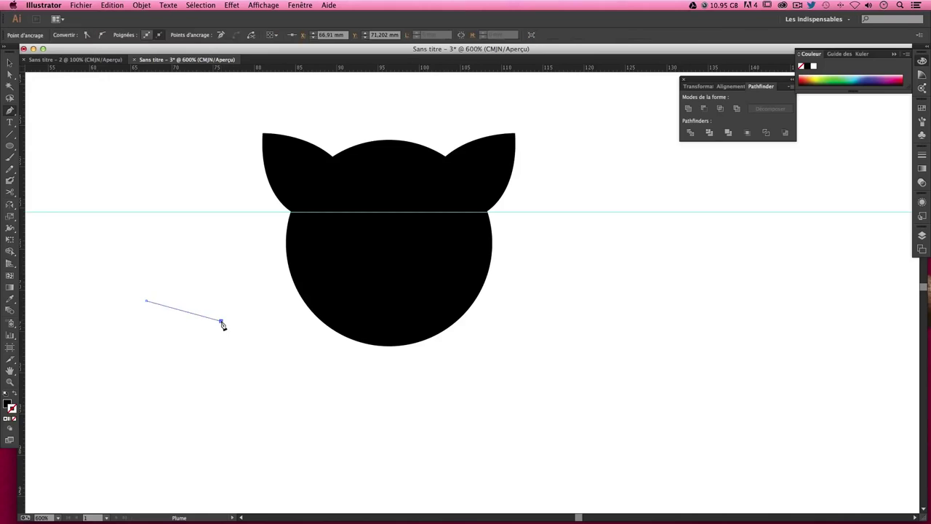
{"action": "left_click", "coordinate": [172, 341]}
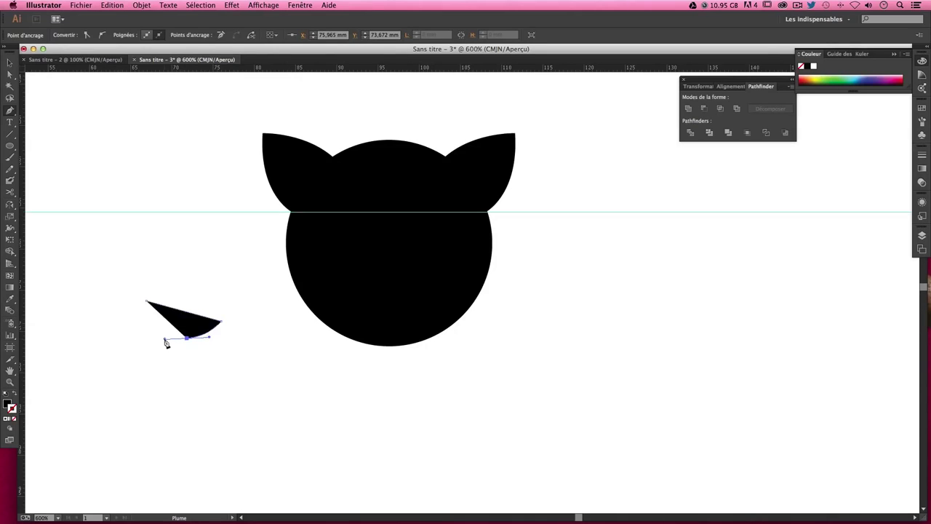
{"action": "key", "text": "super+z"}
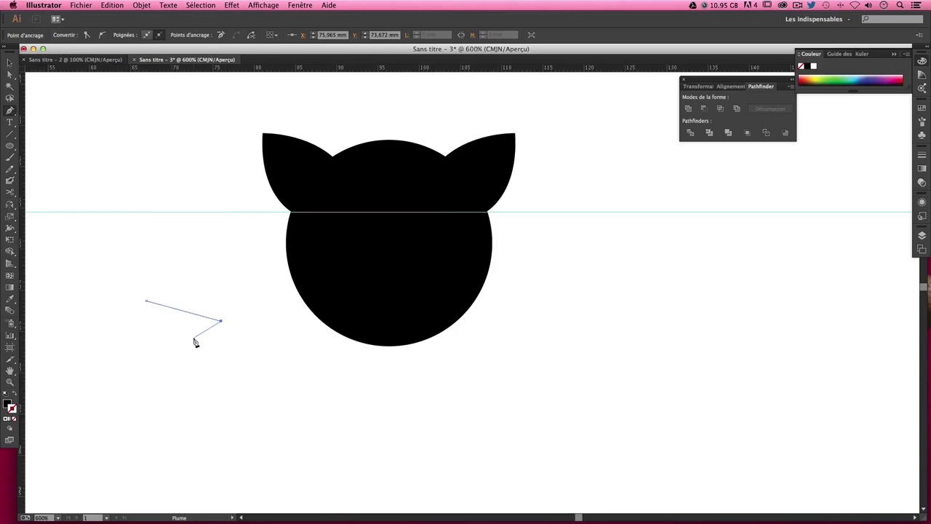
{"action": "mouse_move", "coordinate": [193, 338]}
{"action": "left_mouse_down"}
{"action": "mouse_move", "coordinate": [156, 343]}
{"action": "mouse_move", "coordinate": [168, 338]}
{"action": "left_mouse_up"}
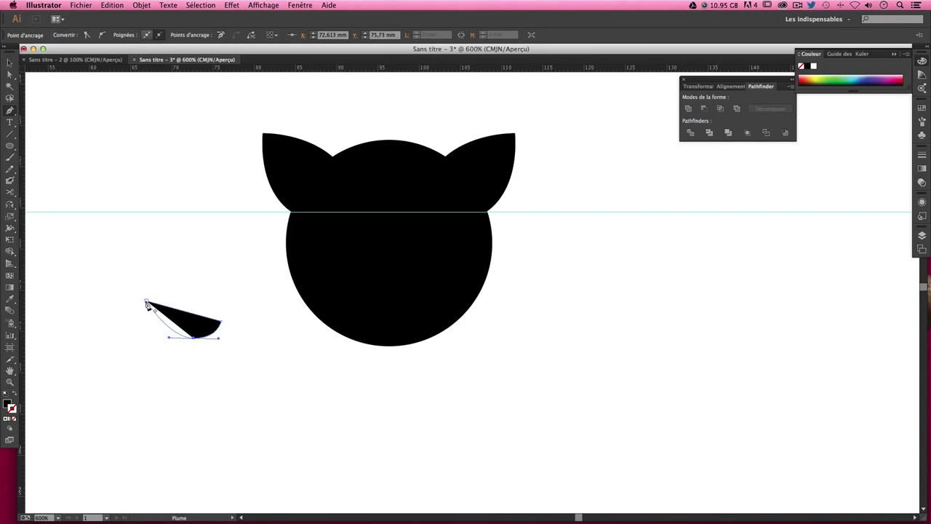
{"action": "left_click", "coordinate": [146, 302]}
{"action": "left_click_drag", "start_coordinate": [146, 302], "coordinate": [143, 278]}
{"action": "left_click", "coordinate": [164, 270], "text": "super"}
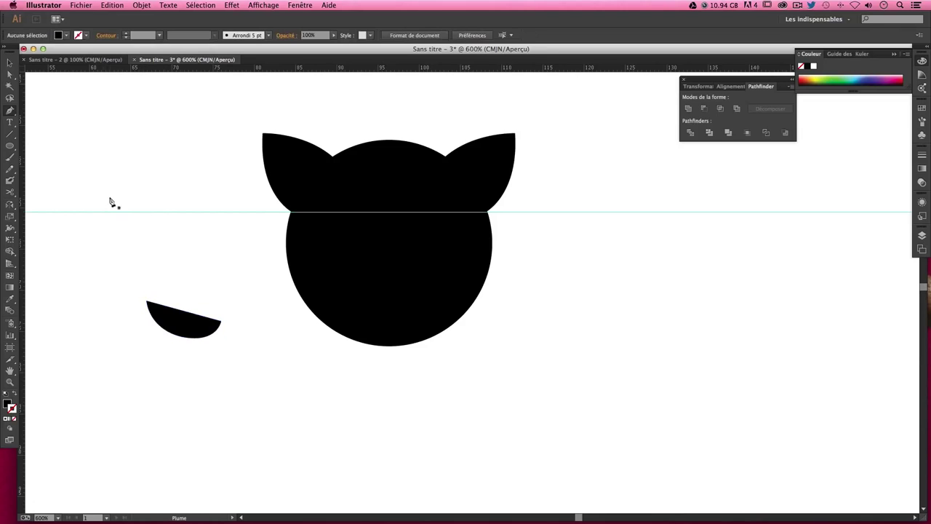
- Stretch the half-moon's lower curve deeper and narrow it slightly
{"action": "left_click", "coordinate": [13, 63]}
{"action": "left_click", "coordinate": [181, 333]}
{"action": "mouse_move", "coordinate": [183, 340]}
{"action": "left_mouse_down"}
{"action": "mouse_move", "coordinate": [192, 345]}
{"action": "mouse_move", "coordinate": [219, 323]}
{"action": "left_mouse_up"}
{"action": "left_click", "coordinate": [251, 327]}
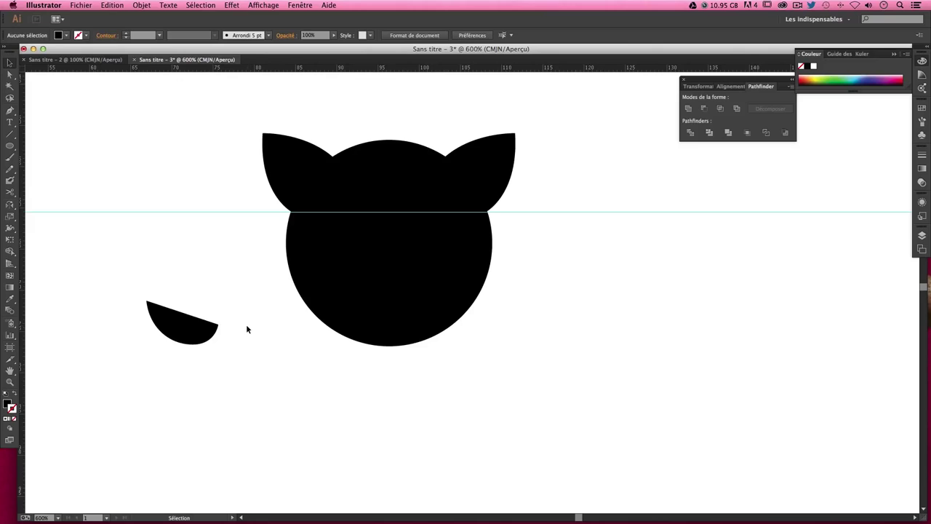
- Fill the half-moon white and move it onto the head's upper left as the left eye
{"action": "left_click", "coordinate": [169, 320]}
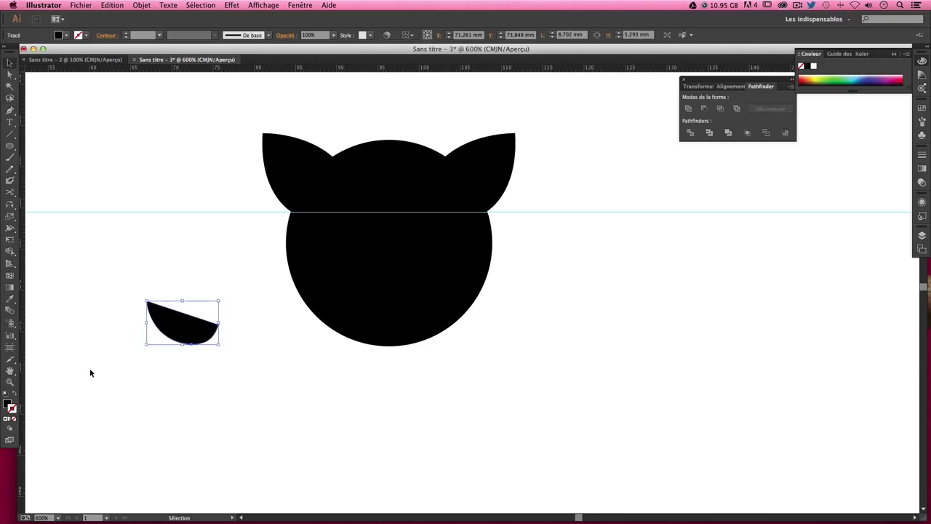
{"action": "double_click", "coordinate": [8, 404]}
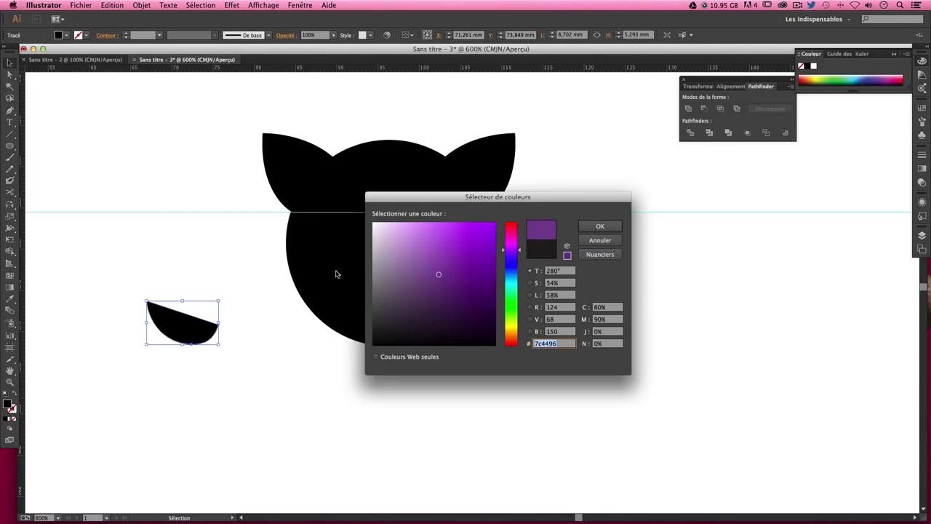
{"action": "left_click", "coordinate": [600, 226]}
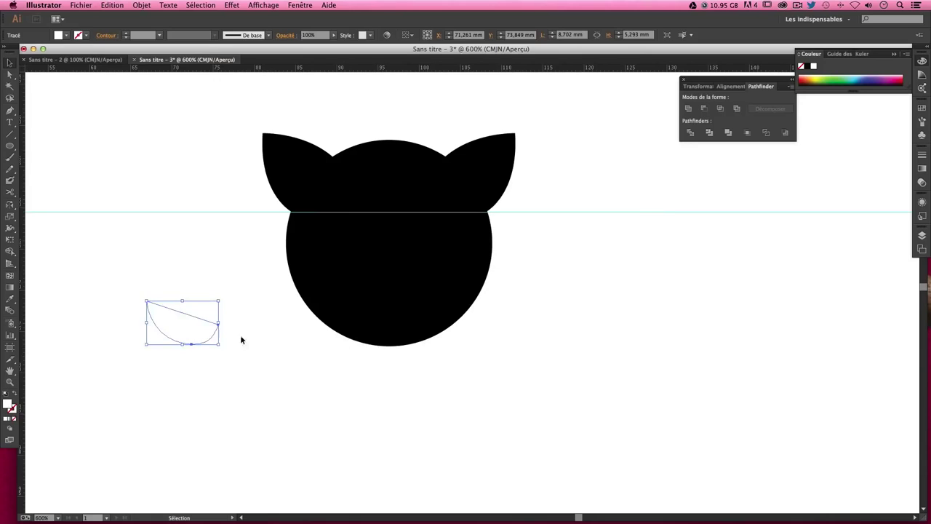
{"action": "mouse_move", "coordinate": [192, 325]}
{"action": "left_mouse_down"}
{"action": "mouse_move", "coordinate": [240, 306]}
{"action": "mouse_move", "coordinate": [329, 241]}
{"action": "left_mouse_up"}
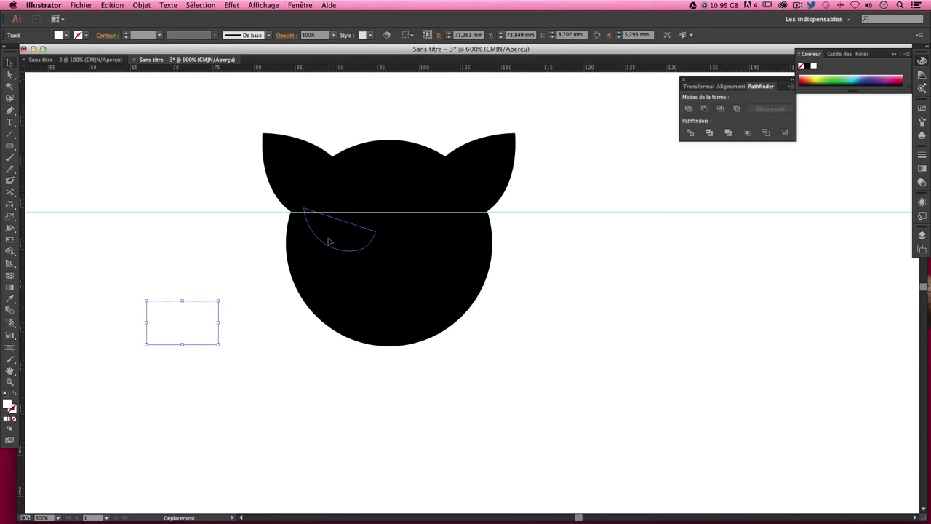
{"action": "left_click_drag", "start_coordinate": [329, 241], "coordinate": [327, 236]}
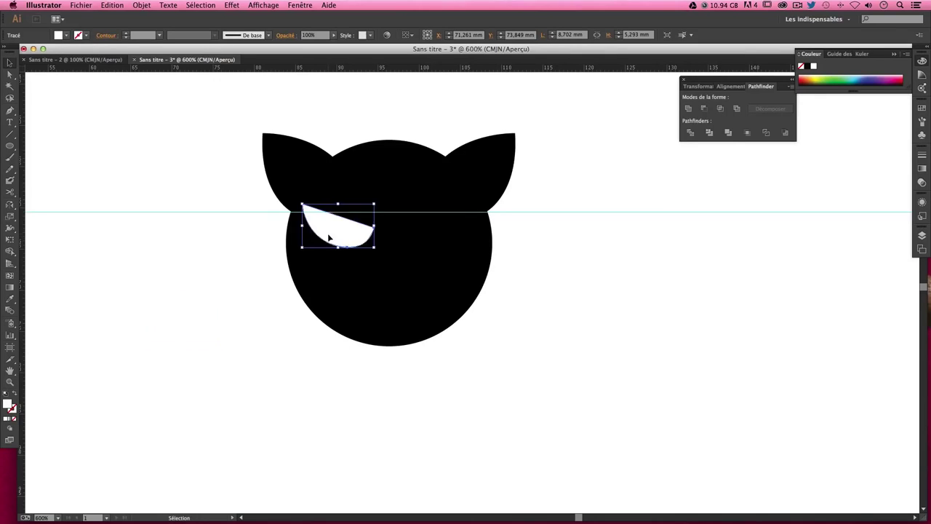
{"action": "left_click", "coordinate": [598, 240]}
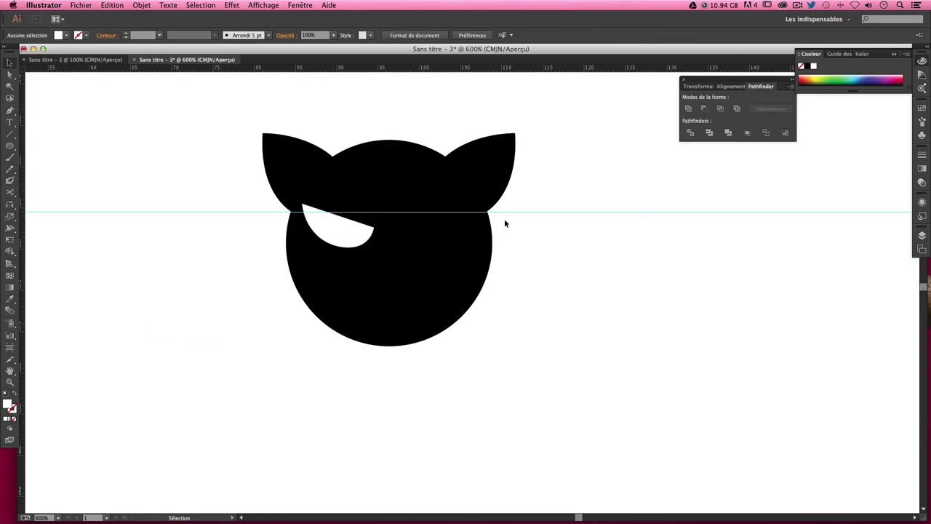
{"action": "left_click", "coordinate": [393, 321]}
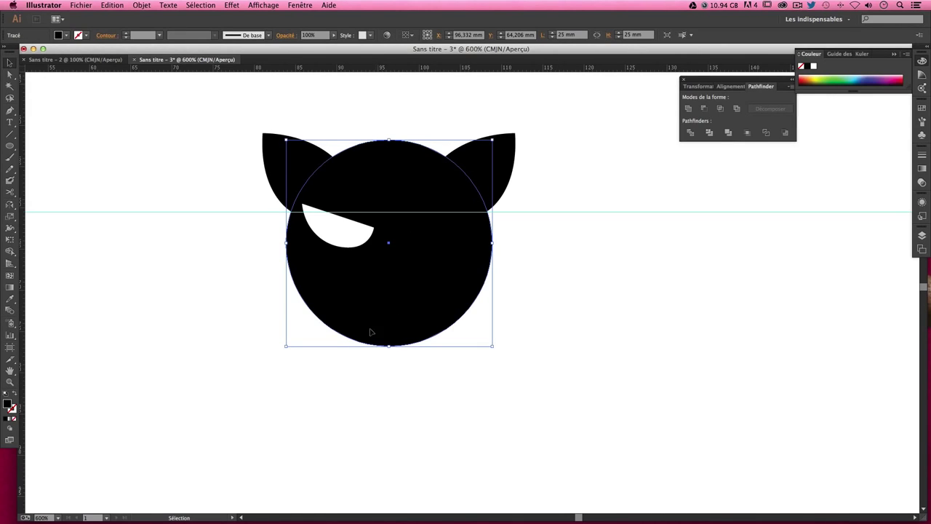
- Pull a vertical guide from the ruler through the head's centre
{"action": "left_click_drag", "start_coordinate": [25, 353], "coordinate": [400, 177]}
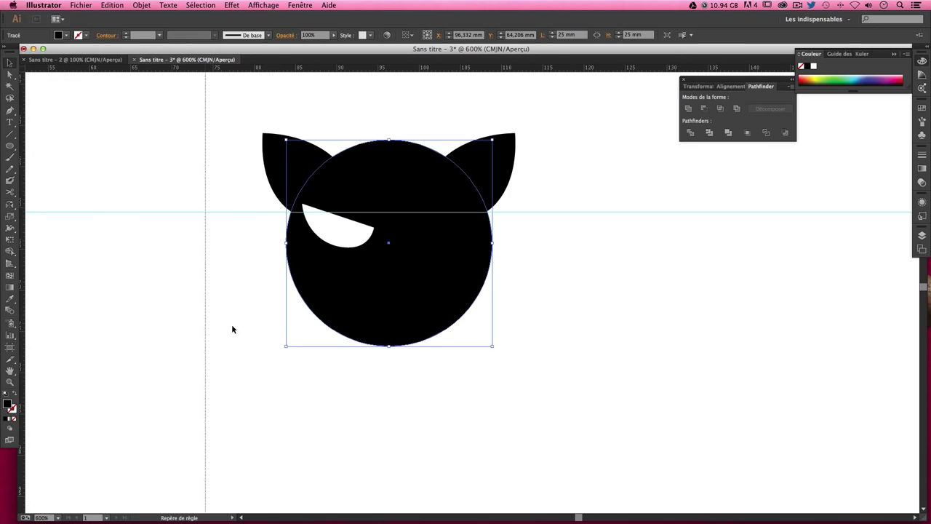
{"action": "left_click_drag", "start_coordinate": [391, 154], "coordinate": [389, 144]}
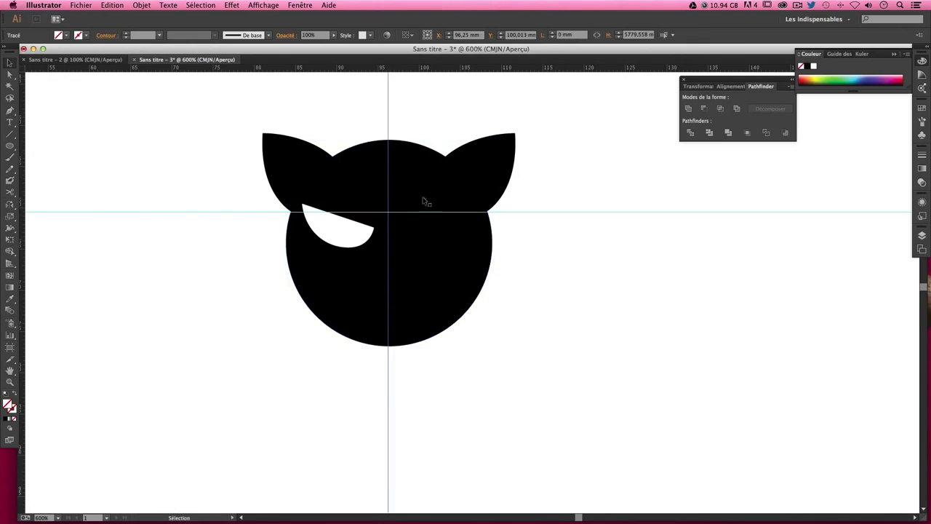
{"action": "left_click", "coordinate": [495, 257]}
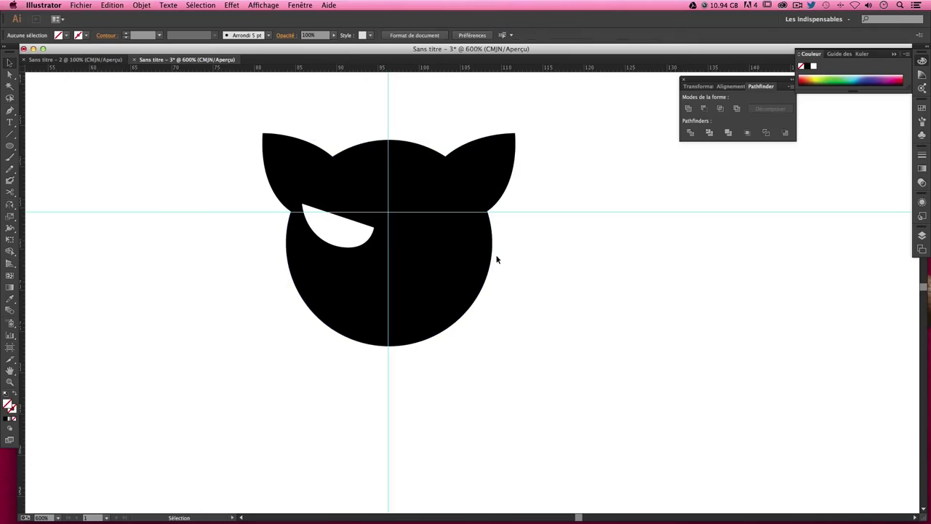
- Copy the white eye to the right half and flip it horizontally with the Reflect tool
{"action": "left_click", "coordinate": [356, 243]}
{"action": "mouse_move", "coordinate": [374, 248]}
{"action": "left_mouse_down"}
{"action": "mouse_move", "coordinate": [390, 251]}
{"action": "mouse_move", "coordinate": [378, 247]}
{"action": "left_mouse_up"}
{"action": "left_click", "coordinate": [567, 272]}
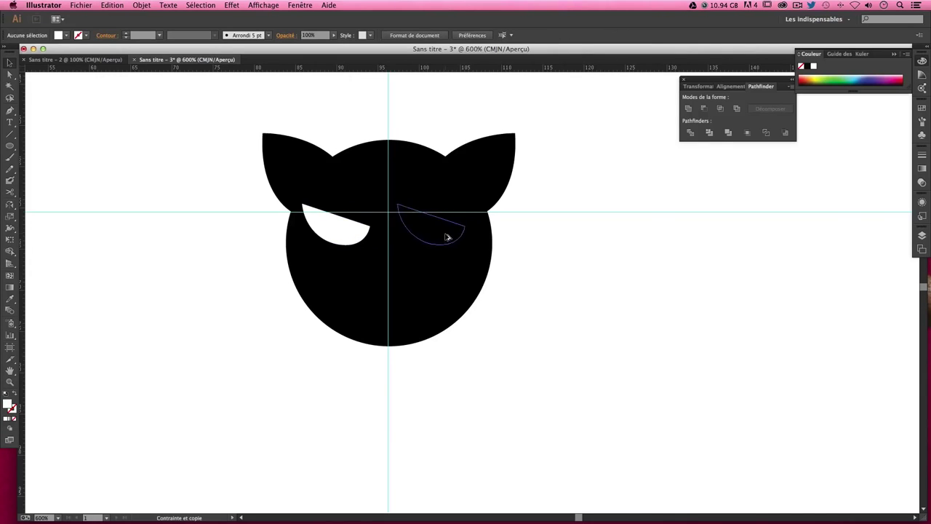
{"action": "left_click", "coordinate": [10, 205]}
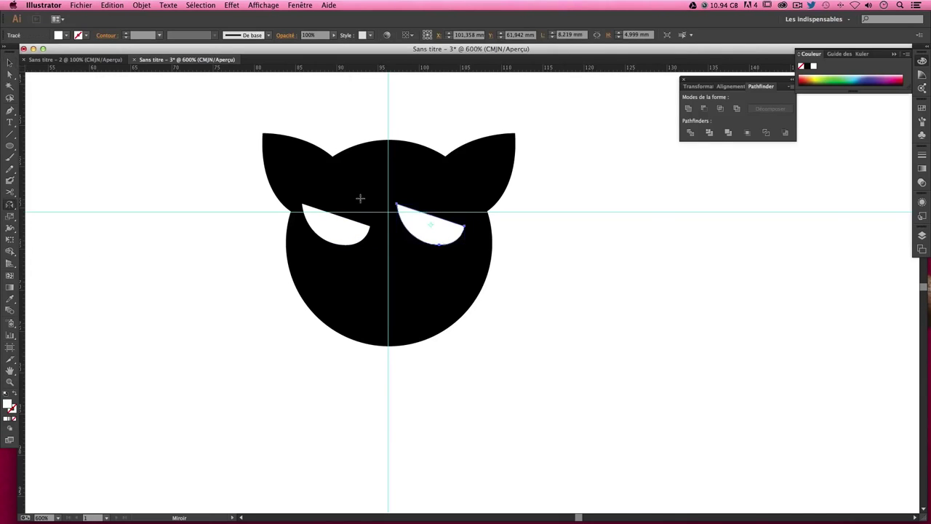
{"action": "left_click_drag", "start_coordinate": [447, 224], "coordinate": [407, 232]}
{"action": "left_click", "coordinate": [9, 64]}
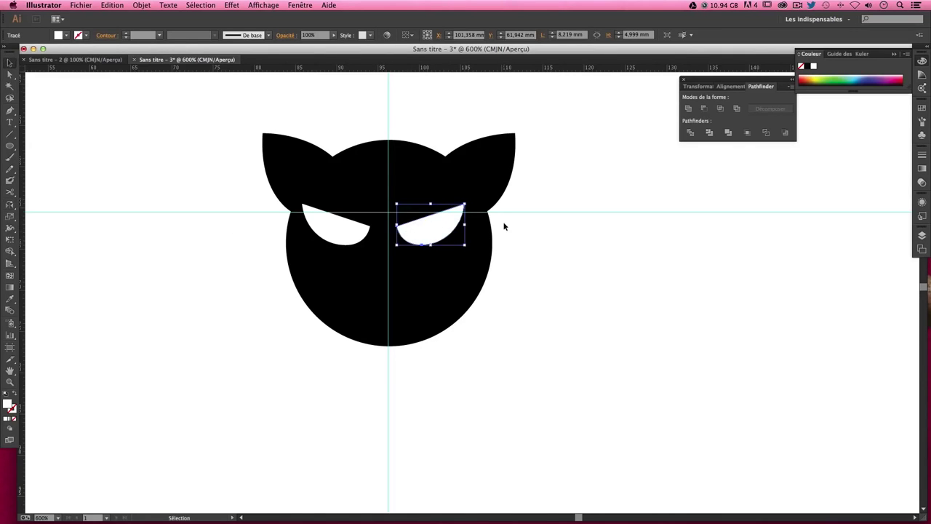
- Shift the mirrored right eye slightly right and check both eyes' placement
{"action": "left_click", "coordinate": [504, 251]}
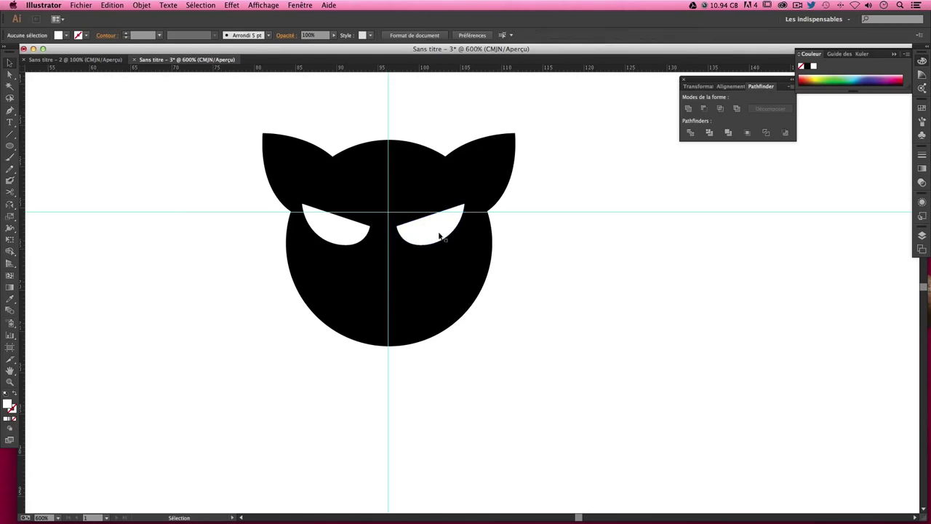
{"action": "left_click_drag", "start_coordinate": [422, 237], "coordinate": [434, 237]}
{"action": "left_click", "coordinate": [538, 241]}
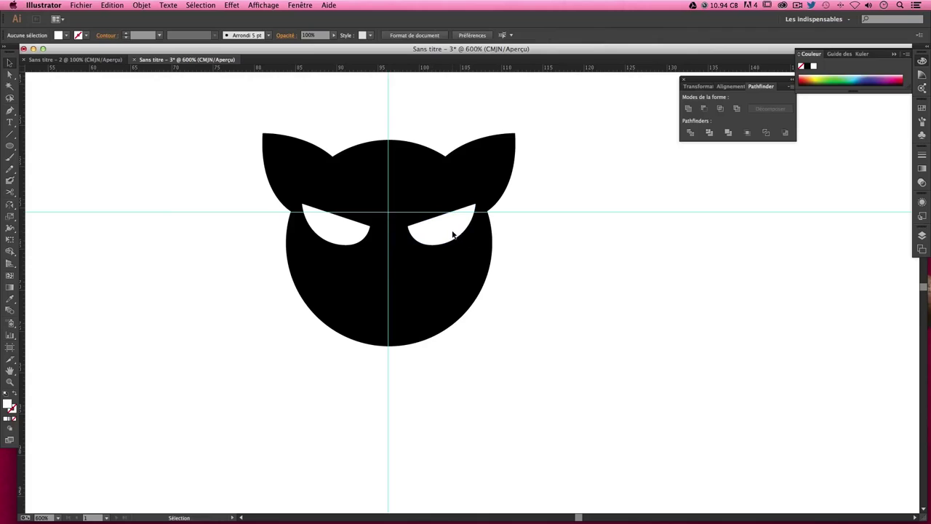
{"action": "left_click", "coordinate": [452, 234]}
{"action": "left_click", "coordinate": [505, 243]}
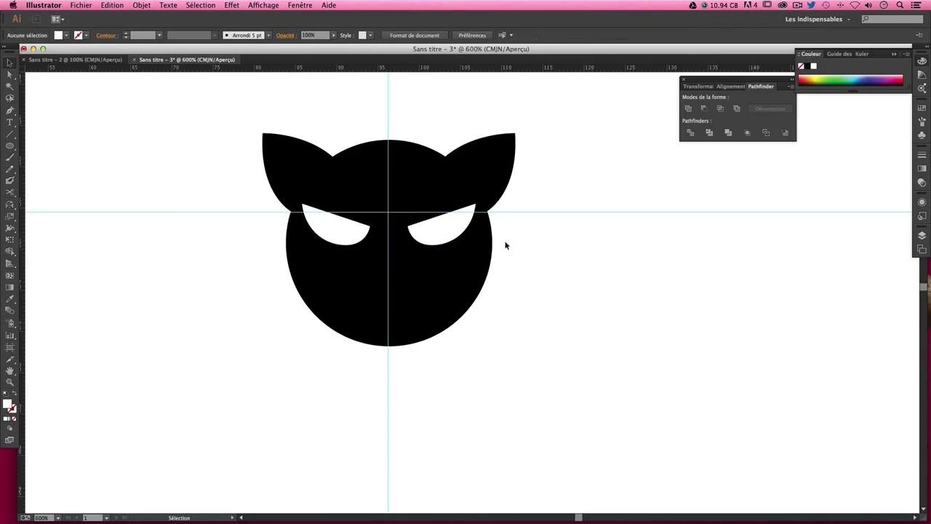
{"action": "left_click", "coordinate": [457, 238]}
{"action": "key", "text": "super+shift+a"}
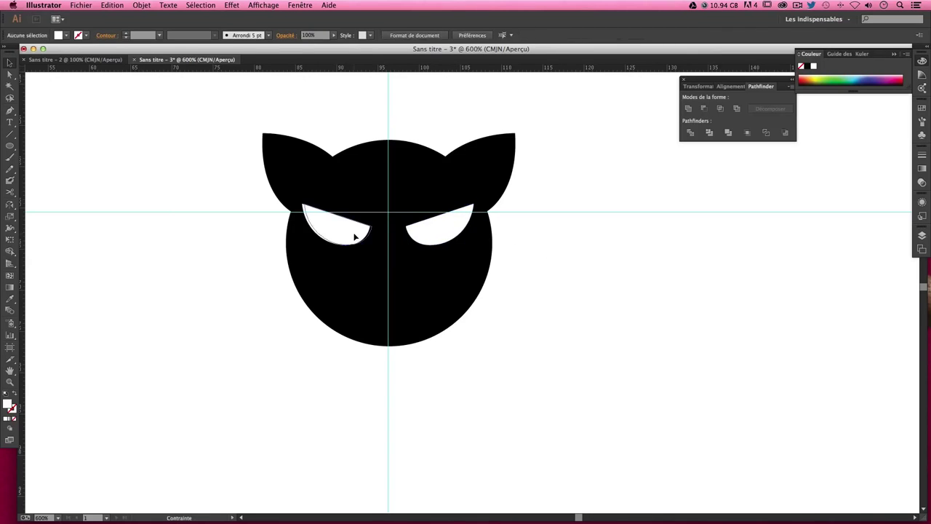
{"action": "left_click", "coordinate": [355, 236]}
{"action": "left_click", "coordinate": [559, 243]}
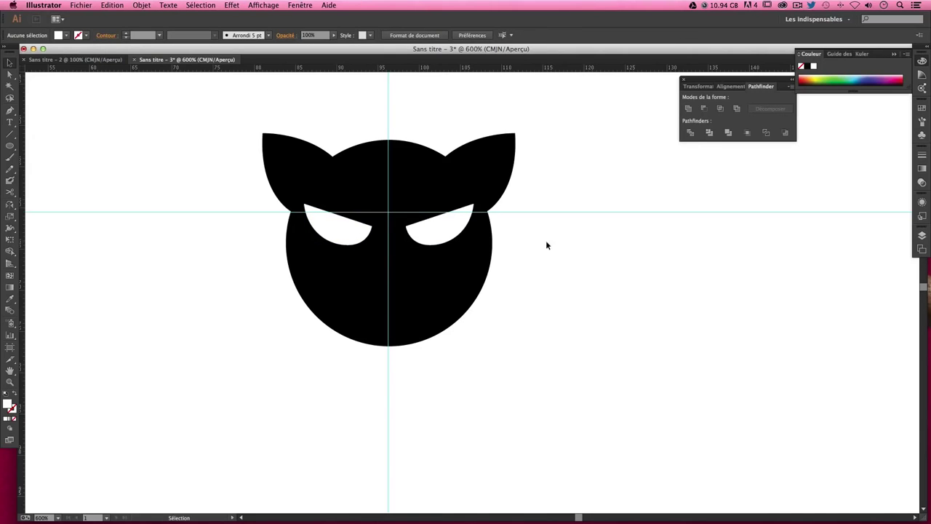
{"action": "left_click", "coordinate": [231, 5]}
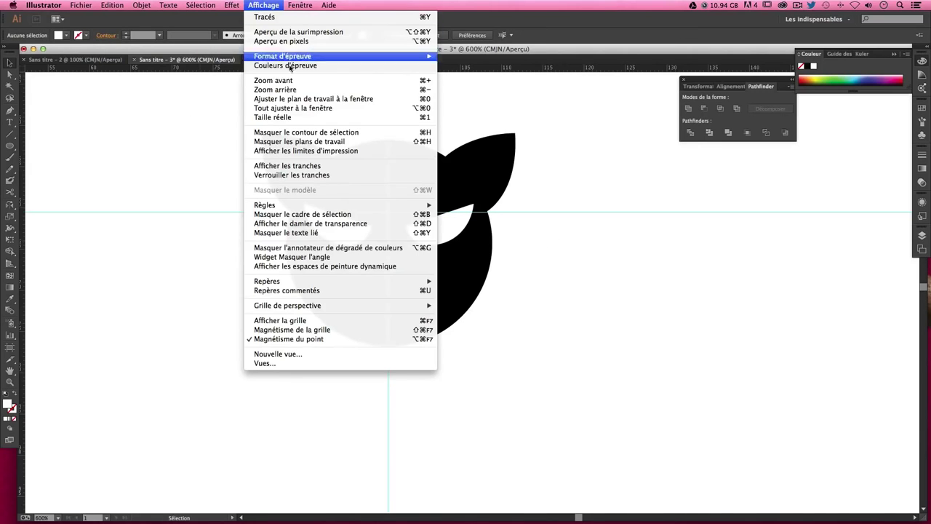
{"action": "mouse_move", "coordinate": [267, 281]}
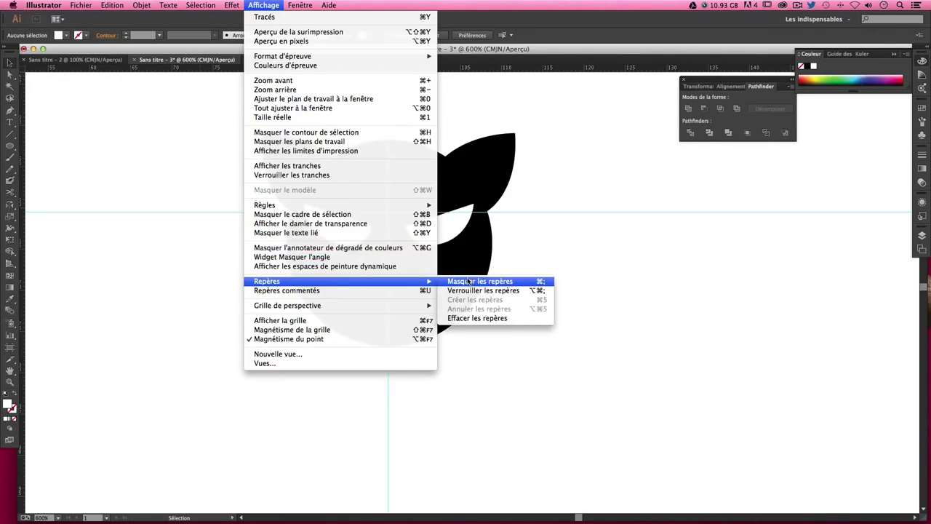
- Hide the guides via View > Guides, toggling them with Ctrl+;
{"action": "left_click", "coordinate": [539, 282]}
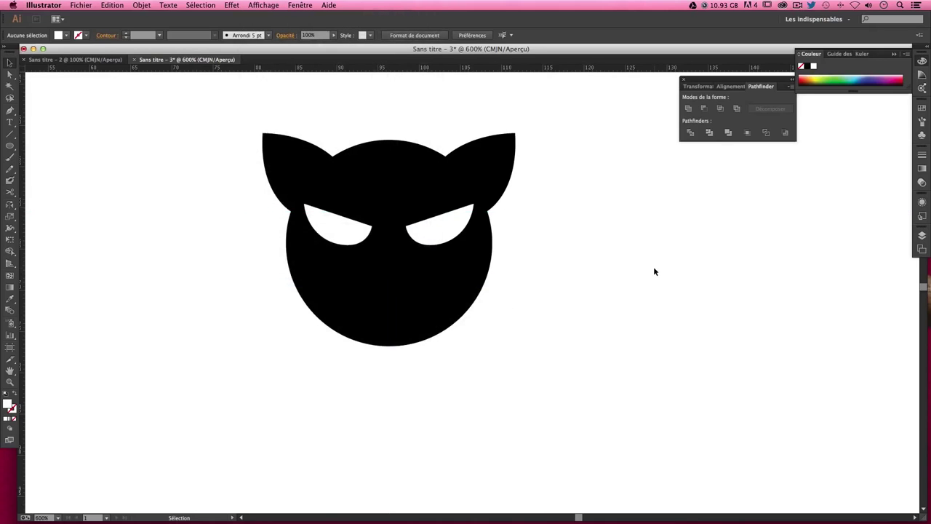
{"action": "key", "text": "a"}
{"action": "key", "text": "ctrl+semicolon"}
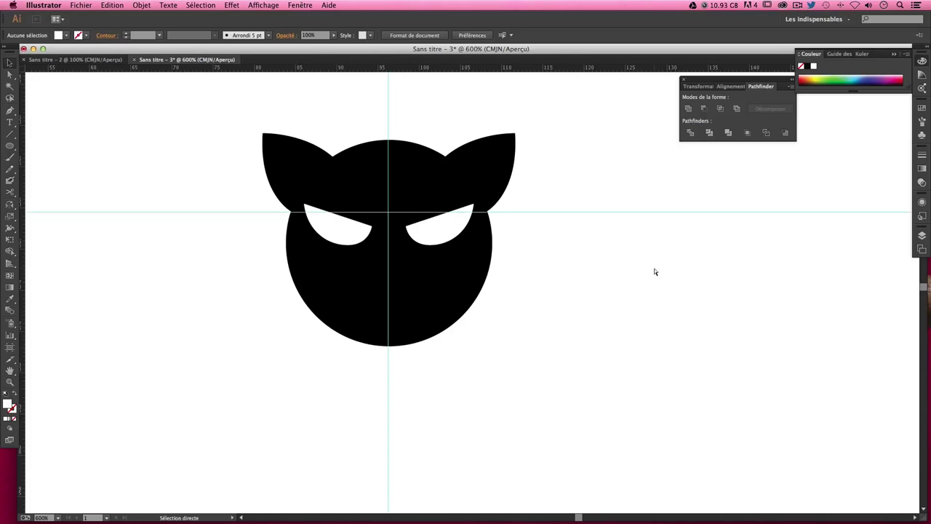
{"action": "key", "text": "ctrl+semicolon"}
{"action": "key", "text": "v"}
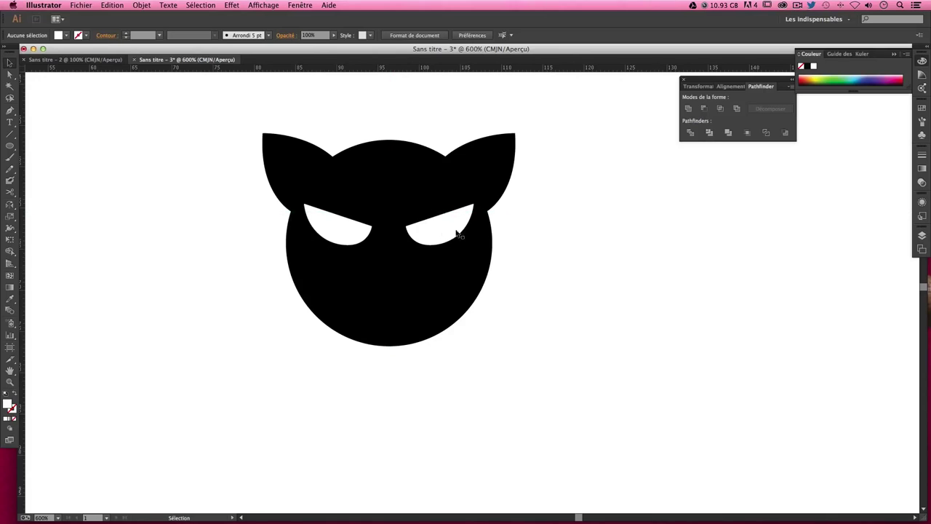
- Nudge both white eyes slightly down and settle the zoom at 400%
{"action": "left_click", "coordinate": [345, 236]}
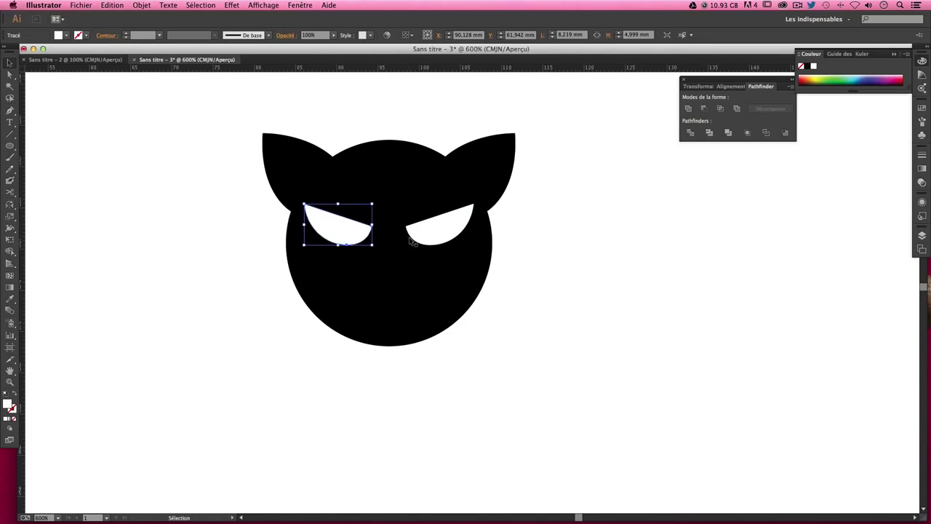
{"action": "left_click", "coordinate": [437, 233]}
{"action": "left_click", "coordinate": [605, 240]}
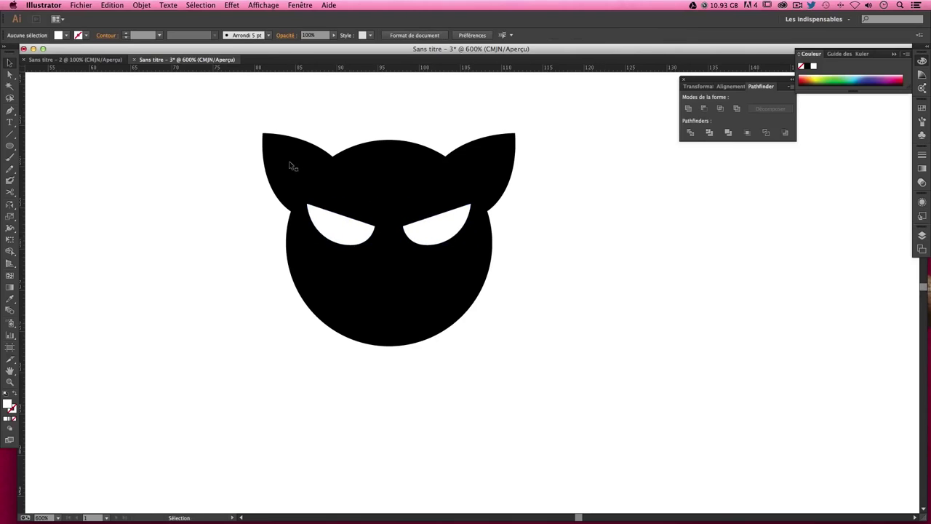
{"action": "left_click_drag", "start_coordinate": [335, 225], "coordinate": [334, 229]}
{"action": "left_click_drag", "start_coordinate": [415, 234], "coordinate": [416, 237]}
{"action": "left_click", "coordinate": [542, 229]}
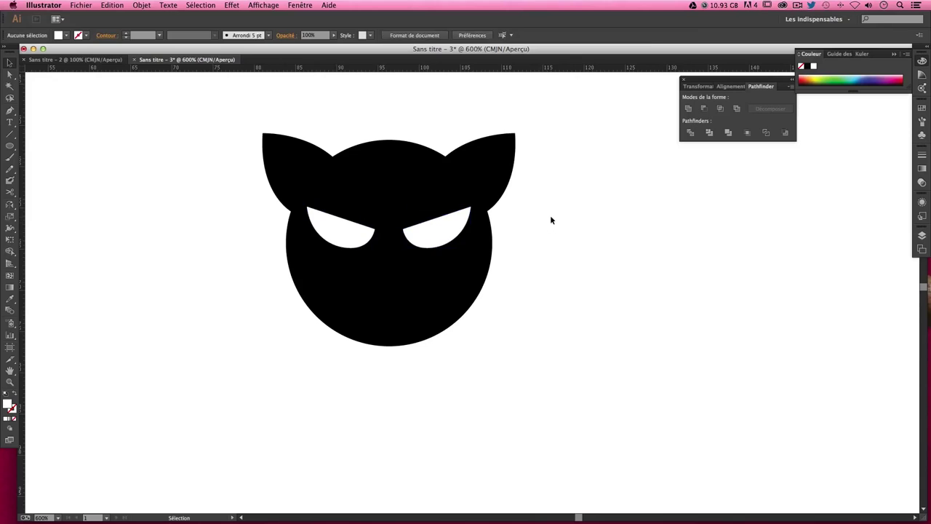
{"action": "key", "text": "ctrl+minus"}
{"action": "key", "text": "ctrl+minus"}
{"action": "key", "text": "ctrl+plus"}
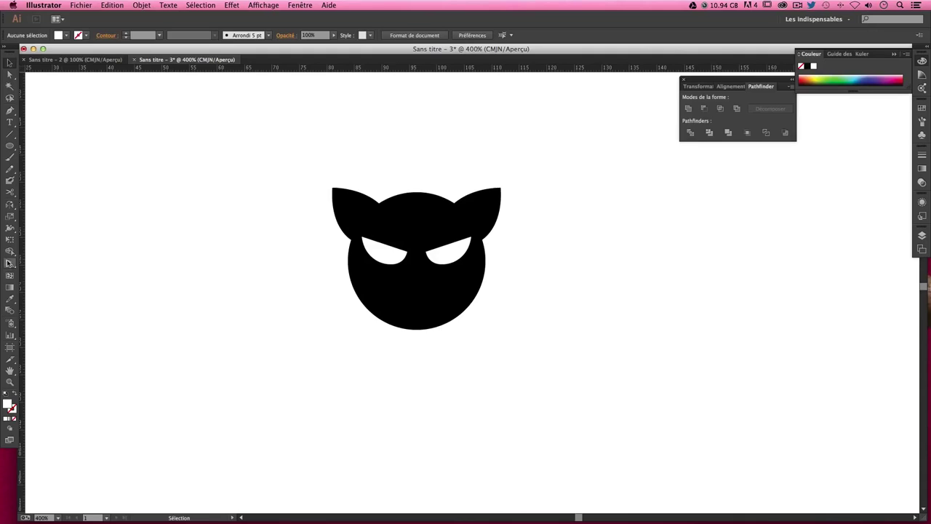
- Set fill to none and stroke to black, undoing a stray mark on the right cheek
{"action": "left_click", "coordinate": [7, 394]}
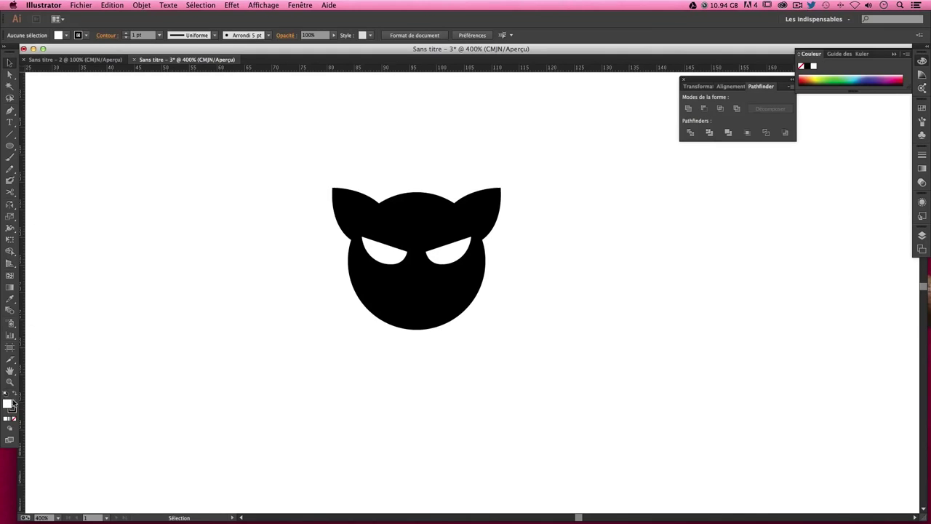
{"action": "left_click", "coordinate": [13, 395]}
{"action": "key", "text": "ctrl+plus"}
{"action": "key", "text": "ctrl+plus"}
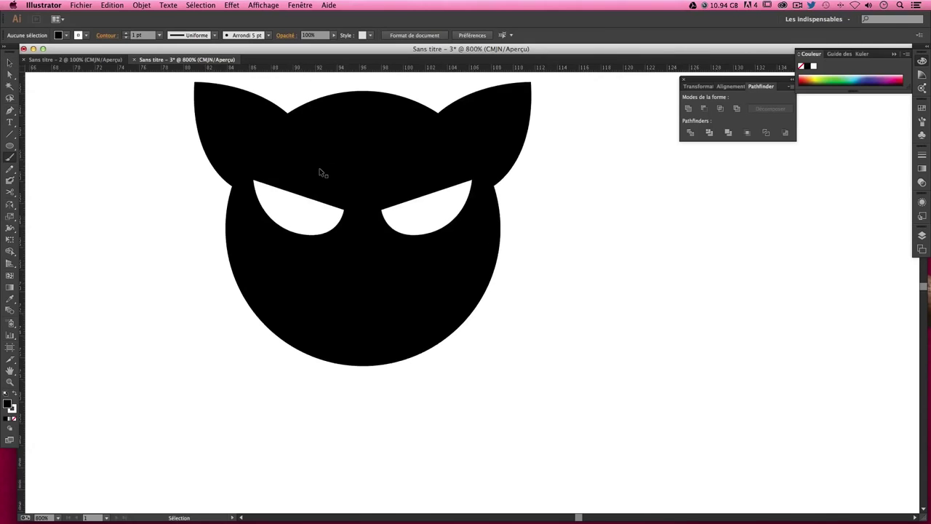
{"action": "left_click_drag", "start_coordinate": [346, 187], "coordinate": [360, 238]}
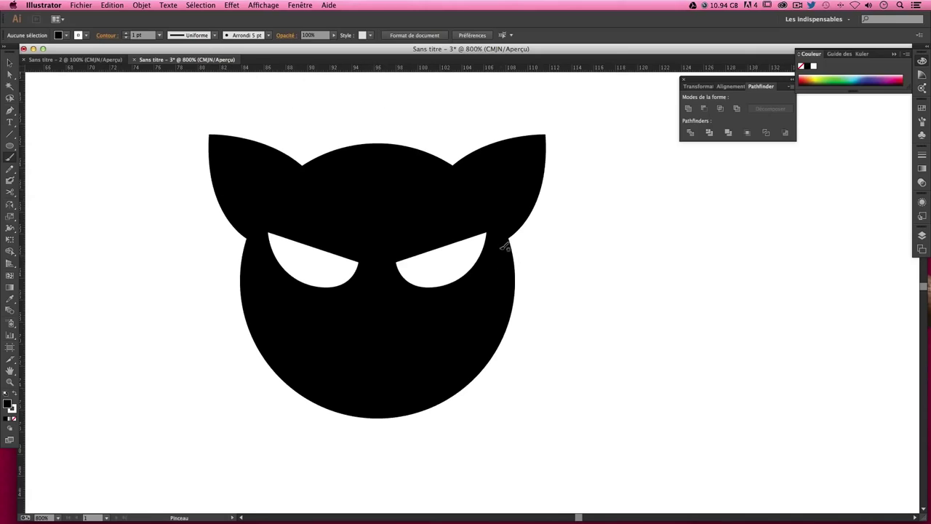
{"action": "left_click_drag", "start_coordinate": [504, 248], "coordinate": [508, 249]}
{"action": "key", "text": "v"}
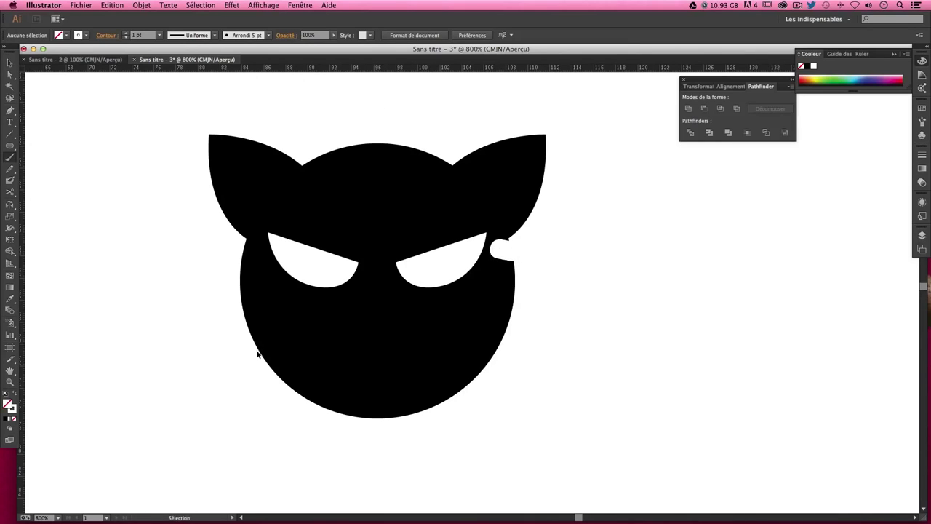
{"action": "key", "text": "ctrl+z"}
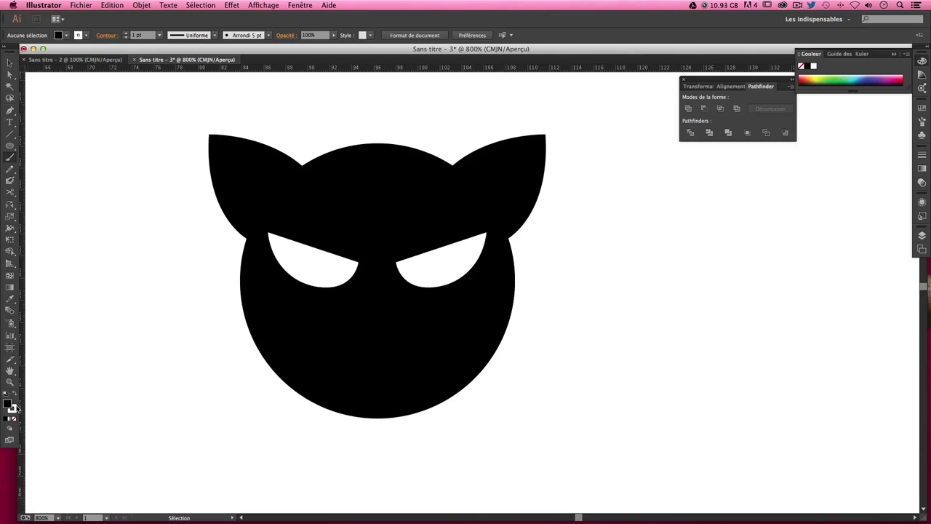
{"action": "left_click", "coordinate": [16, 409]}
{"action": "left_click", "coordinate": [16, 420]}
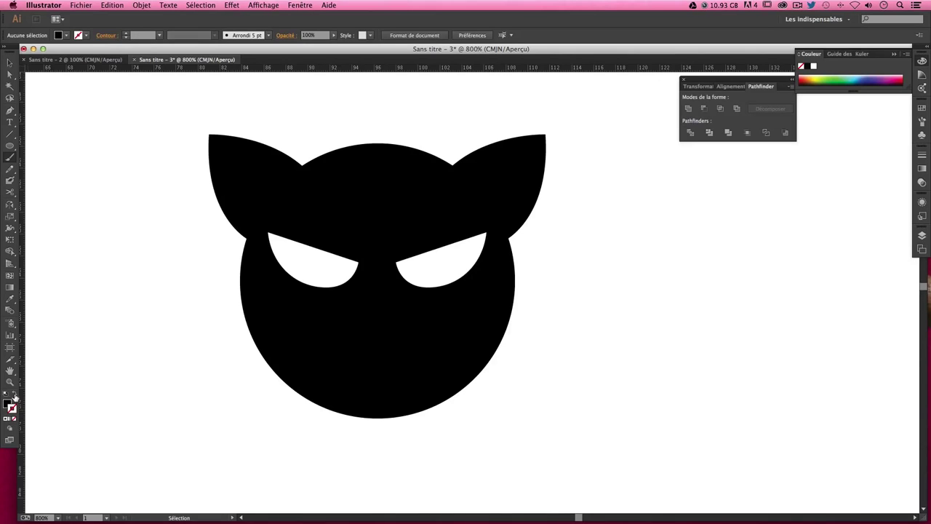
{"action": "left_click", "coordinate": [16, 394]}
- Paint first whiskers with the Paintbrush, then undo the too-thick strokes
{"action": "key", "text": "b"}
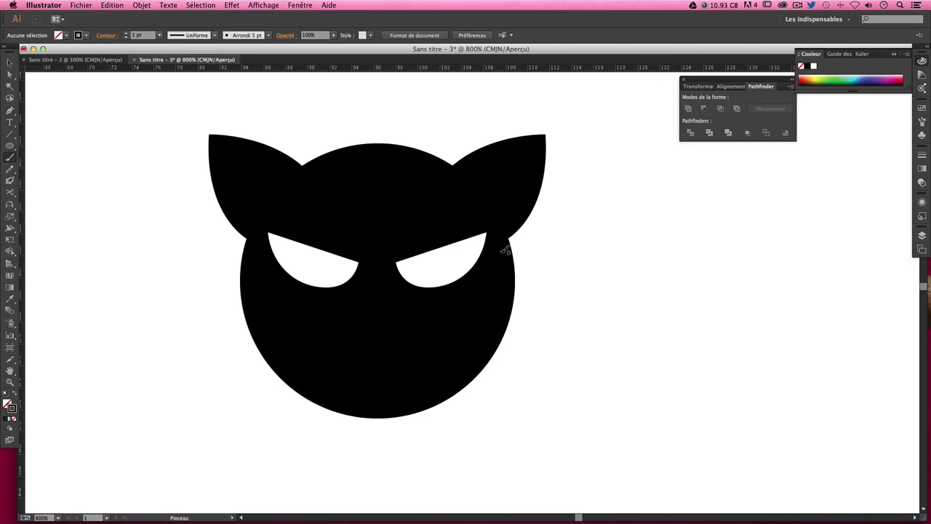
{"action": "mouse_move", "coordinate": [493, 252]}
{"action": "left_mouse_down"}
{"action": "mouse_move", "coordinate": [604, 242]}
{"action": "mouse_move", "coordinate": [559, 280]}
{"action": "mouse_move", "coordinate": [505, 288]}
{"action": "mouse_move", "coordinate": [578, 291]}
{"action": "mouse_move", "coordinate": [515, 310]}
{"action": "mouse_move", "coordinate": [598, 345]}
{"action": "mouse_move", "coordinate": [443, 357]}
{"action": "left_mouse_up"}
{"action": "key", "text": "v"}
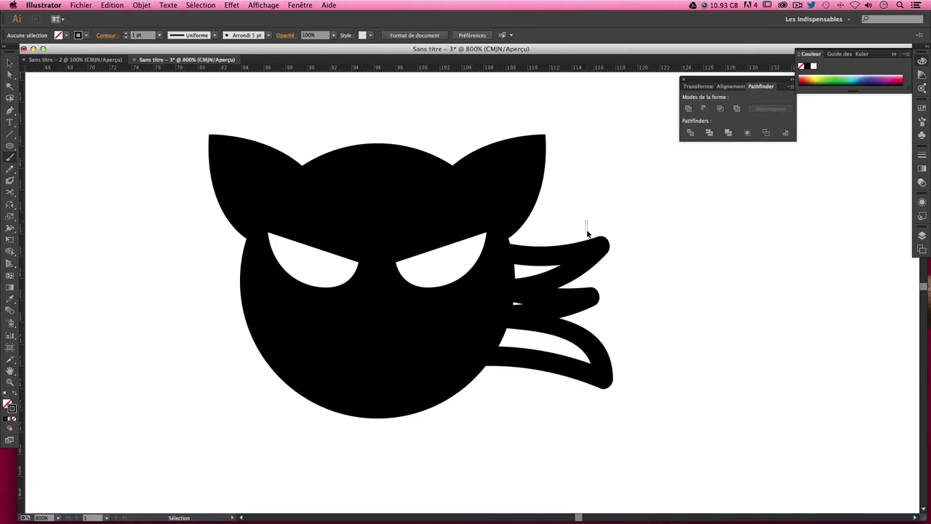
{"action": "key", "text": "b"}
{"action": "left_click", "coordinate": [921, 157]}
{"action": "type", "text": "0,2"}
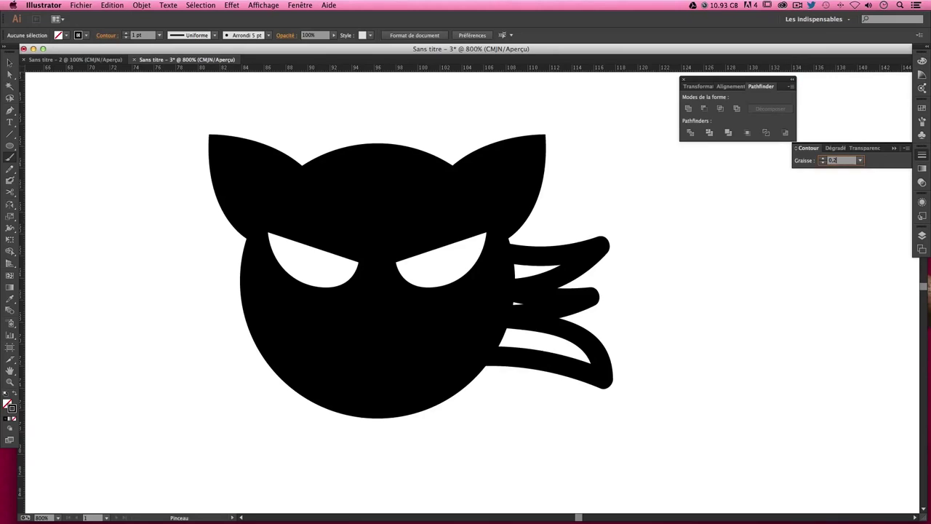
{"action": "key", "text": "Return"}
{"action": "left_click_drag", "start_coordinate": [695, 211], "coordinate": [705, 237]}
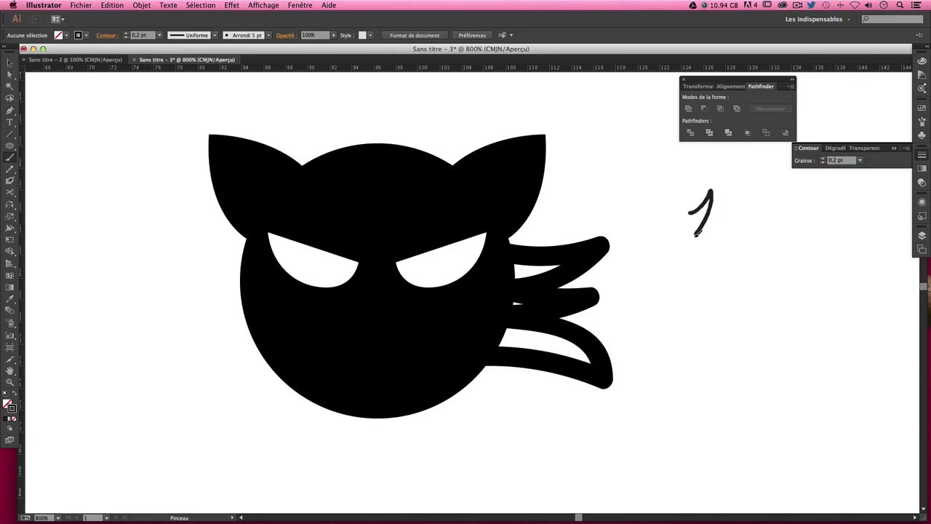
{"action": "key", "text": "ctrl+z"}
{"action": "key", "text": "ctrl+z"}
{"action": "key", "text": "ctrl+z"}
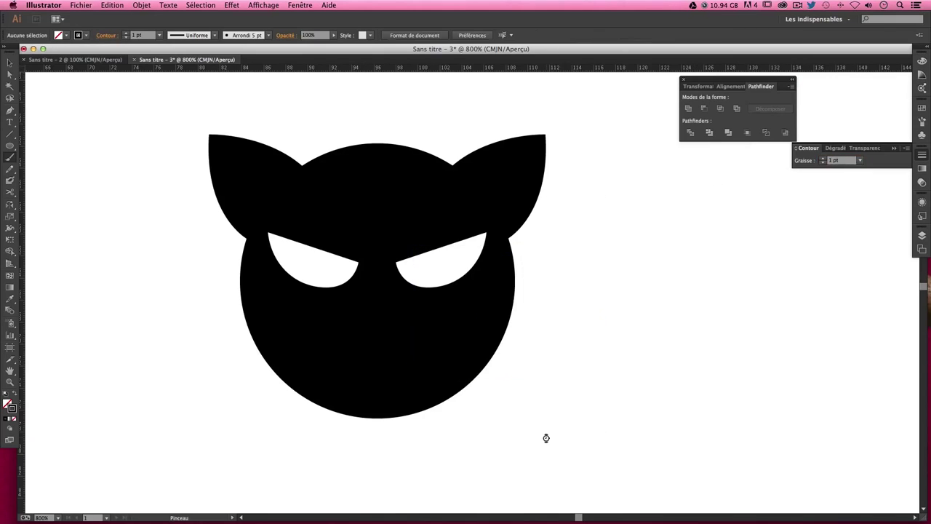
- Set the stroke weight to 0.2 pt and paint three thin whiskers from the right cheek
{"action": "left_click", "coordinate": [838, 163]}
{"action": "type", "text": "0,2"}
{"action": "key", "text": "Return"}
{"action": "mouse_move", "coordinate": [497, 271]}
{"action": "left_mouse_down"}
{"action": "mouse_move", "coordinate": [567, 267]}
{"action": "mouse_move", "coordinate": [507, 290]}
{"action": "mouse_move", "coordinate": [572, 320]}
{"action": "mouse_move", "coordinate": [582, 339]}
{"action": "mouse_move", "coordinate": [496, 323]}
{"action": "mouse_move", "coordinate": [564, 342]}
{"action": "mouse_move", "coordinate": [583, 372]}
{"action": "mouse_move", "coordinate": [590, 411]}
{"action": "mouse_move", "coordinate": [564, 381]}
{"action": "mouse_move", "coordinate": [477, 348]}
{"action": "mouse_move", "coordinate": [484, 282]}
{"action": "mouse_move", "coordinate": [502, 266]}
{"action": "left_mouse_up"}
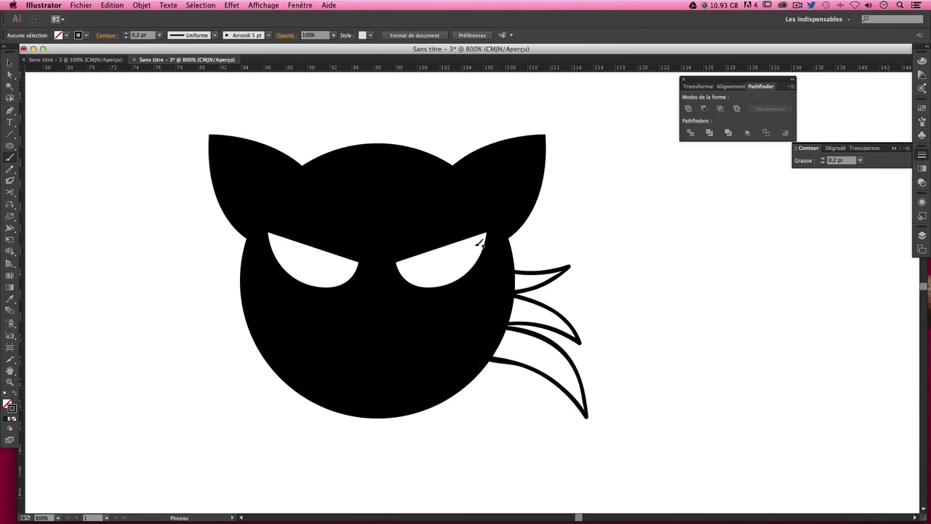
{"action": "left_click", "coordinate": [9, 64]}
- Repaint the lower whisker curve more smoothly with the Paintbrush
{"action": "left_click", "coordinate": [558, 267]}
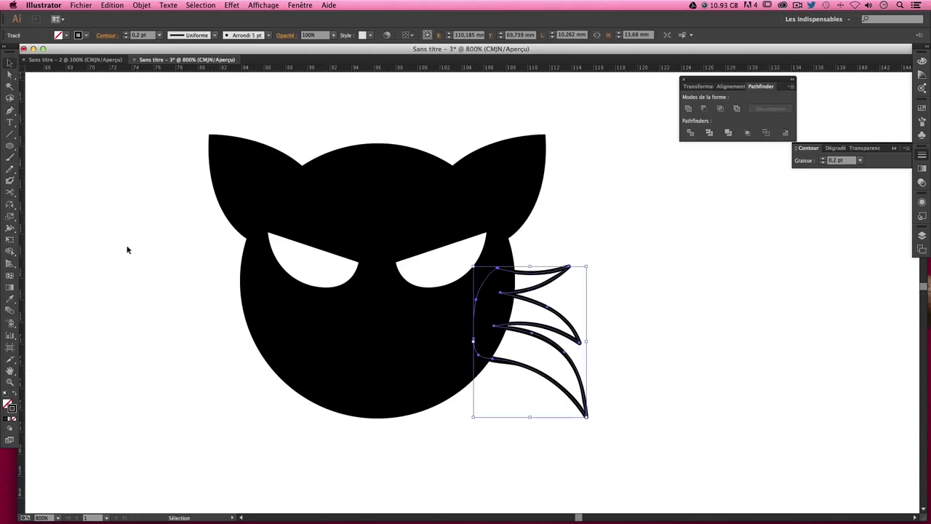
{"action": "left_click", "coordinate": [10, 157]}
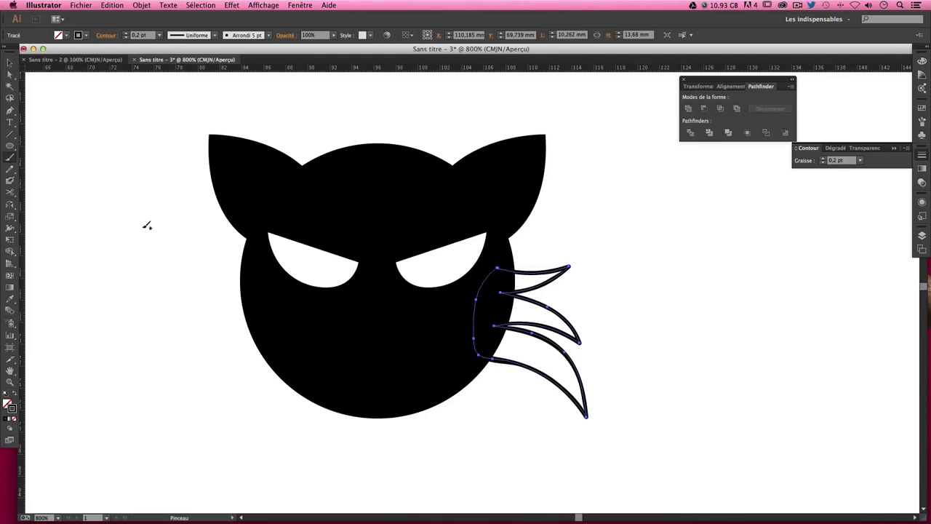
{"action": "left_click_drag", "start_coordinate": [588, 417], "coordinate": [486, 360]}
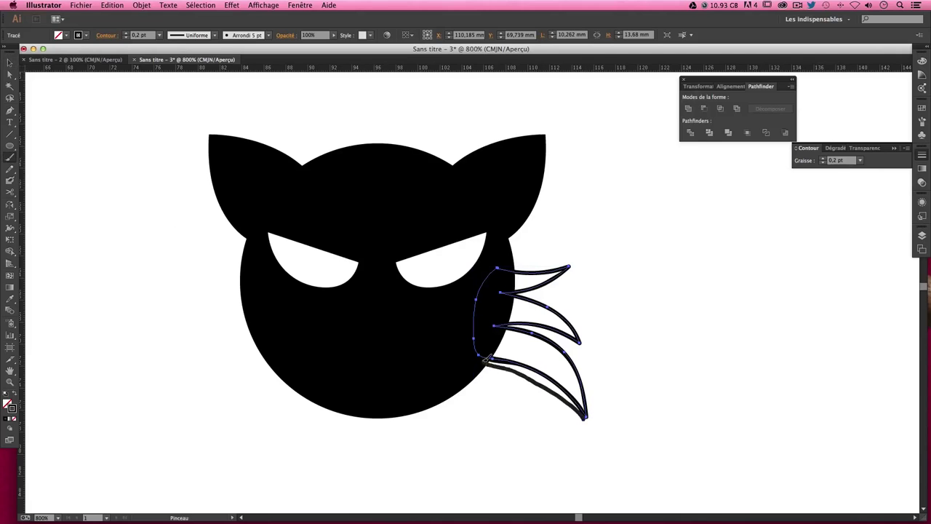
{"action": "mouse_move", "coordinate": [586, 415]}
{"action": "left_mouse_down"}
{"action": "mouse_move", "coordinate": [538, 372]}
{"action": "mouse_move", "coordinate": [478, 354]}
{"action": "left_mouse_up"}
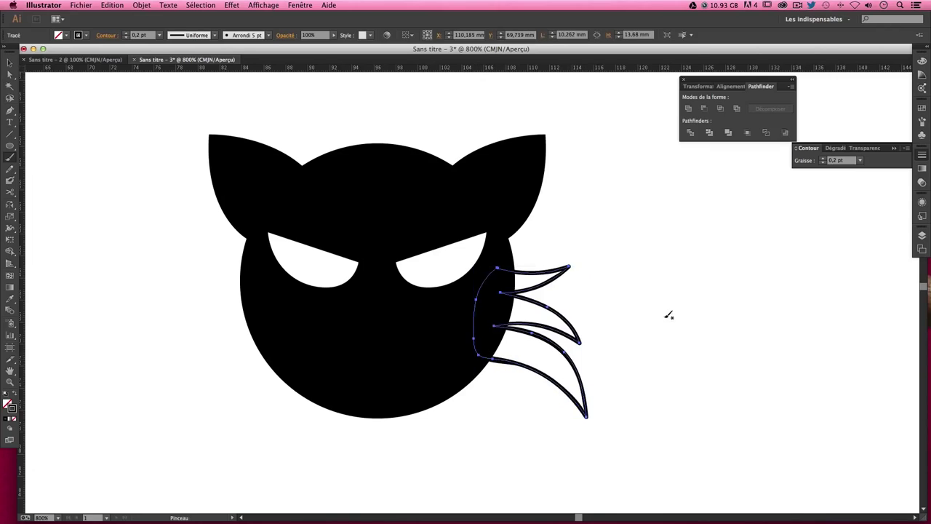
{"action": "left_click", "coordinate": [10, 63]}
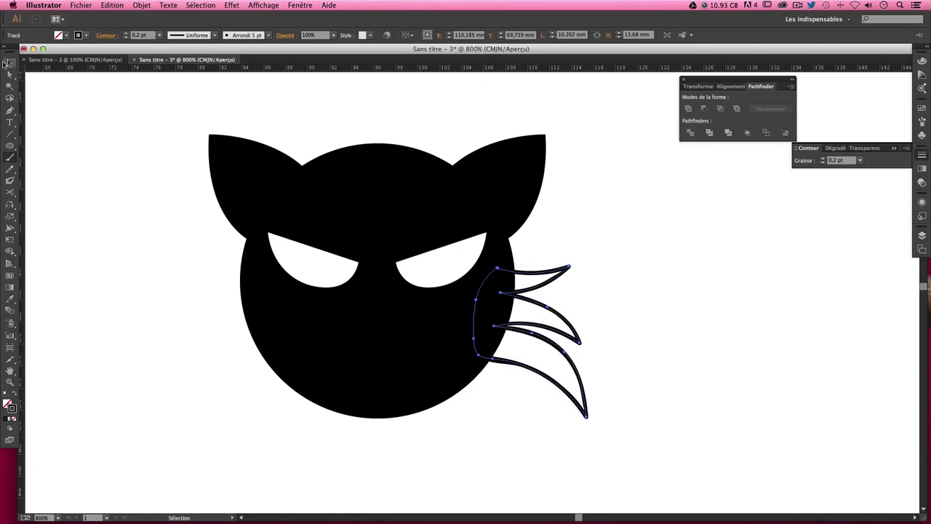
- Swap fill and stroke to make the whiskers solid black and scale them down
{"action": "left_click", "coordinate": [15, 397]}
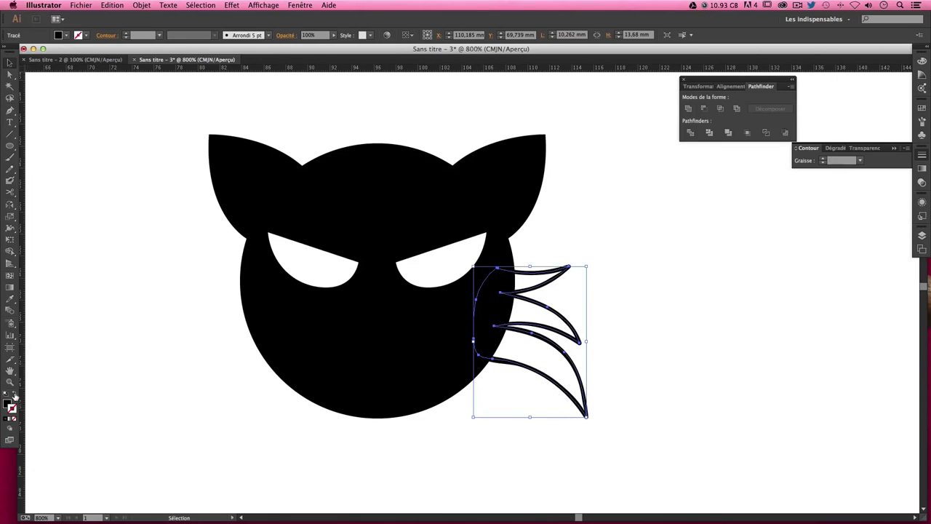
{"action": "left_click", "coordinate": [624, 238]}
{"action": "left_click", "coordinate": [570, 374]}
{"action": "left_click_drag", "start_coordinate": [588, 417], "coordinate": [590, 419]}
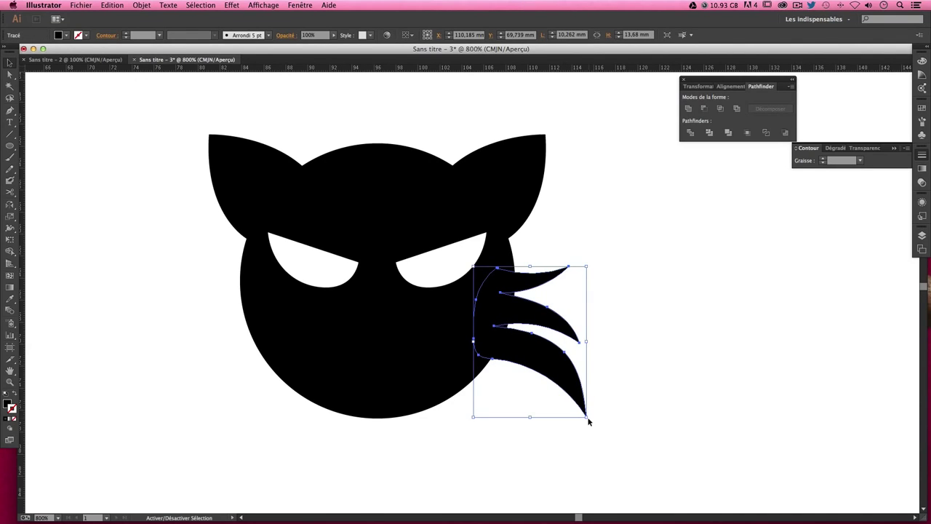
{"action": "left_click_drag", "start_coordinate": [590, 419], "coordinate": [553, 345]}
- Move the shrunken whiskers up and right so they jut from the right cheek
{"action": "left_click", "coordinate": [575, 317]}
{"action": "left_click_drag", "start_coordinate": [509, 308], "coordinate": [535, 304]}
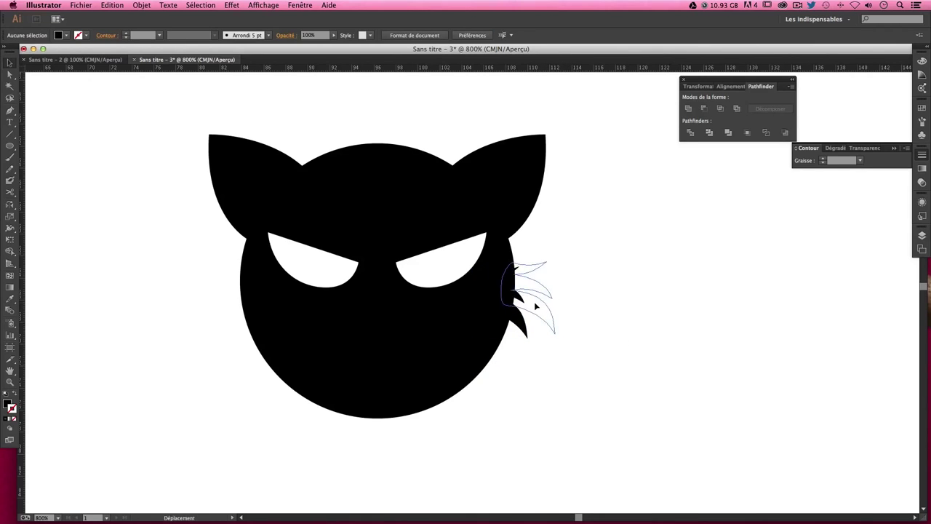
{"action": "left_click_drag", "start_coordinate": [536, 306], "coordinate": [537, 306]}
{"action": "left_click", "coordinate": [589, 314]}
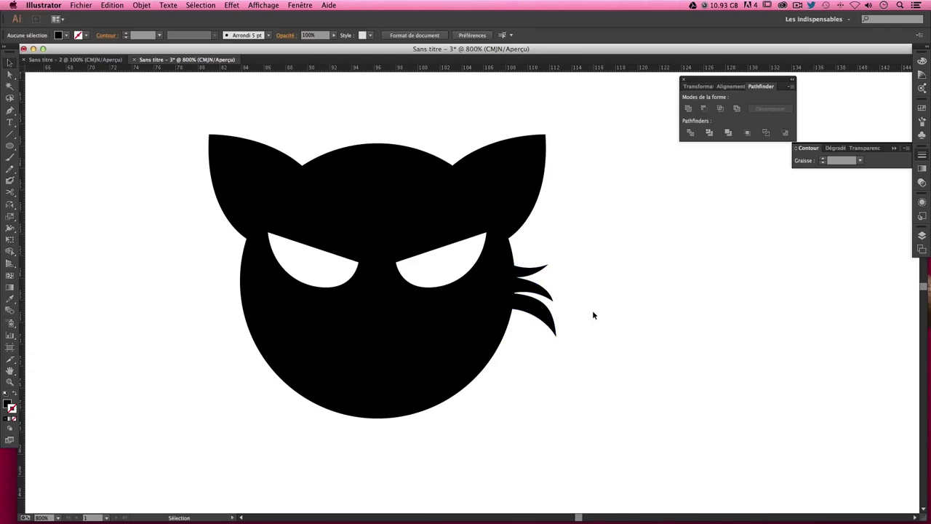
- Nudge the right-side whiskers slightly further out from the cat's cheek
{"action": "left_click_drag", "start_coordinate": [542, 315], "coordinate": [531, 314]}
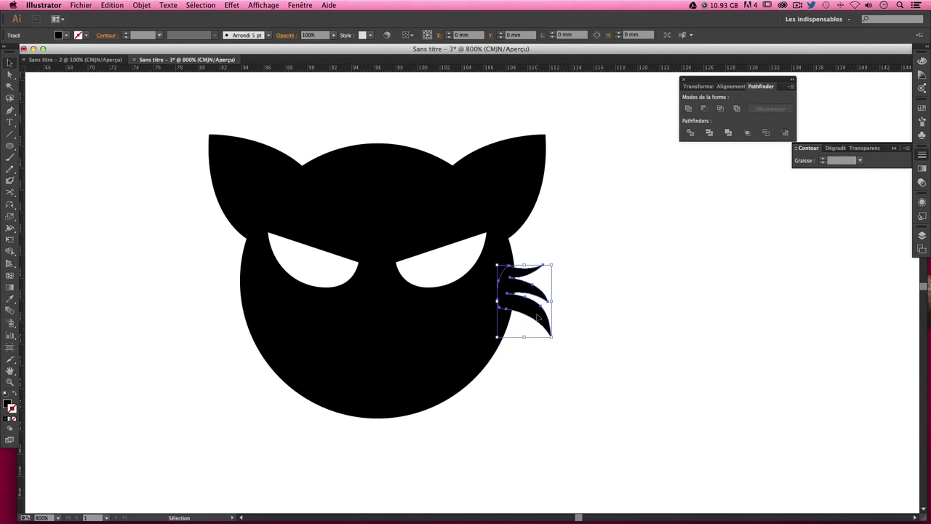
{"action": "left_click", "coordinate": [562, 306]}
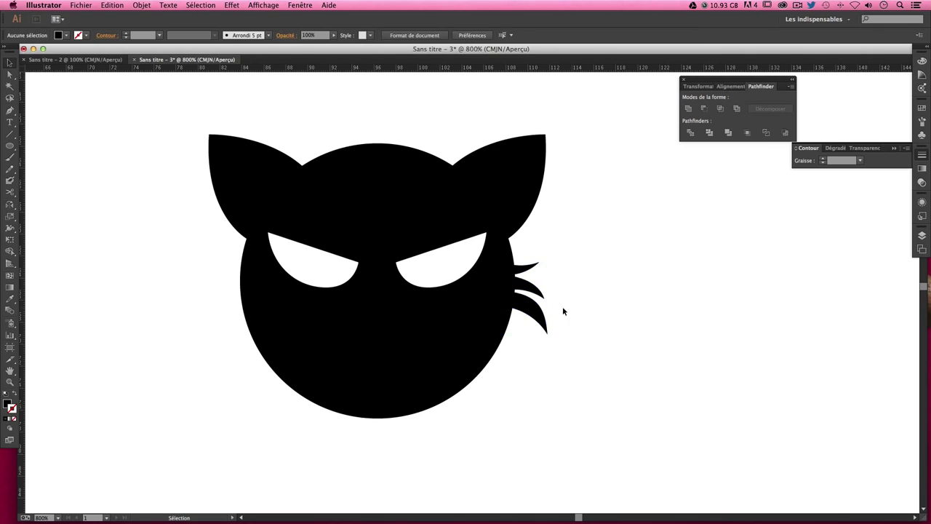
{"action": "key", "text": "ctrl+z"}
{"action": "left_click", "coordinate": [575, 312]}
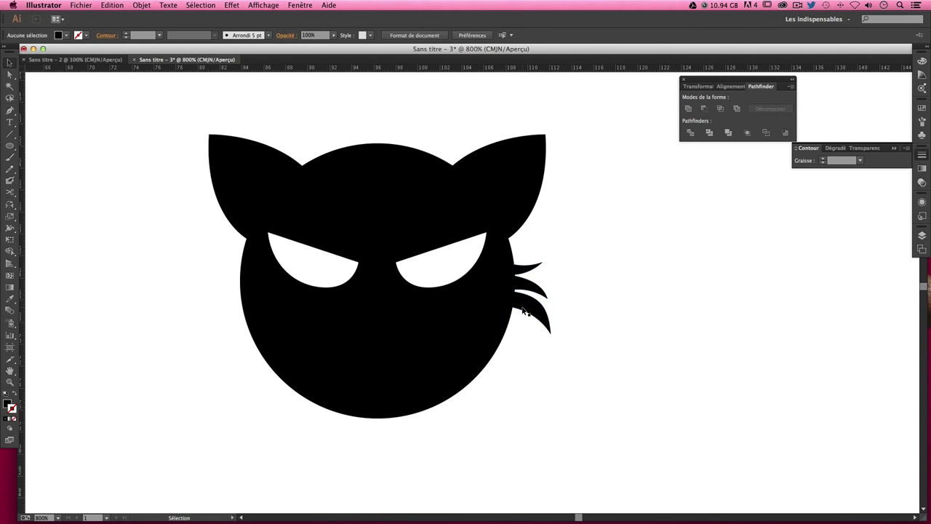
{"action": "left_click_drag", "start_coordinate": [523, 310], "coordinate": [525, 309]}
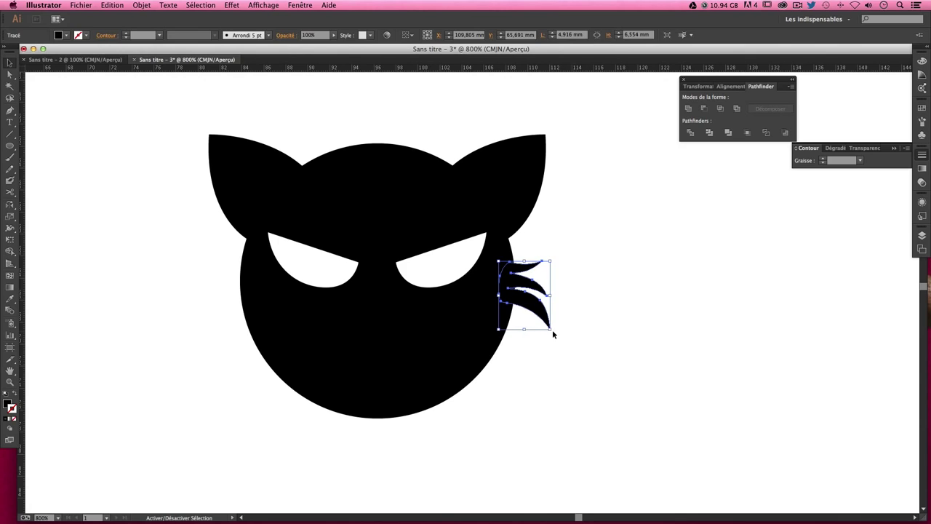
{"action": "left_click", "coordinate": [553, 329]}
{"action": "left_click", "coordinate": [533, 315]}
{"action": "left_click", "coordinate": [575, 311]}
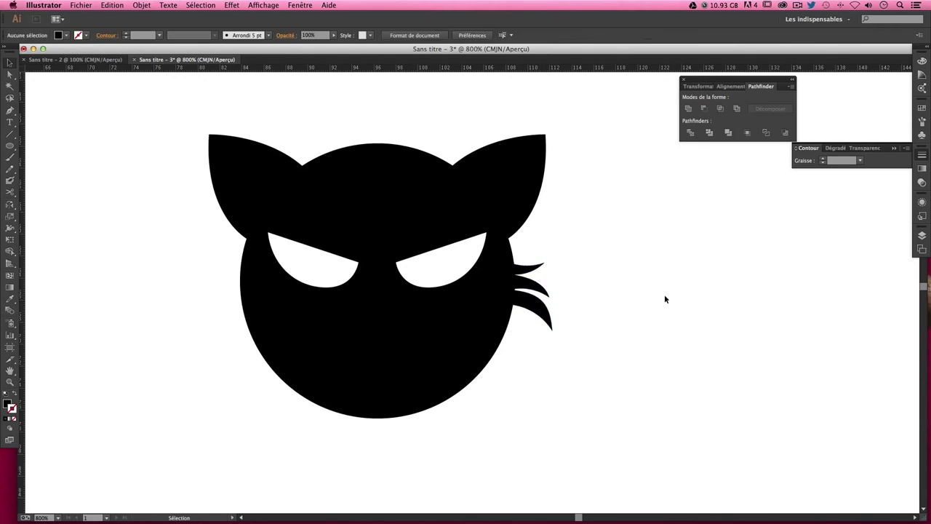
{"action": "key", "text": "ctrl+minus"}
{"action": "key", "text": "ctrl+minus"}
{"action": "key", "text": "ctrl+plus"}
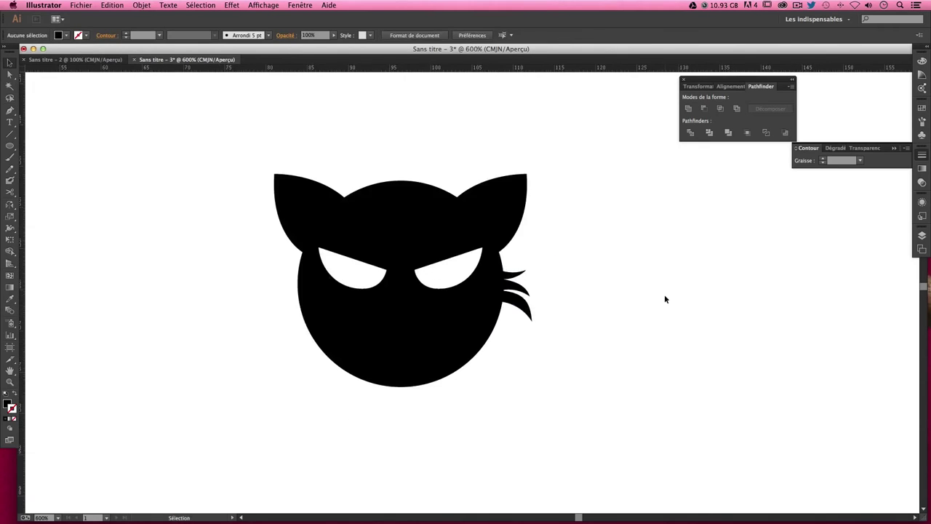
- Zoom in, narrow the whiskers from the left, and reshape the lower whisker's tip
{"action": "left_click", "coordinate": [535, 301]}
{"action": "key", "text": "b"}
{"action": "key", "text": "ctrl+plus"}
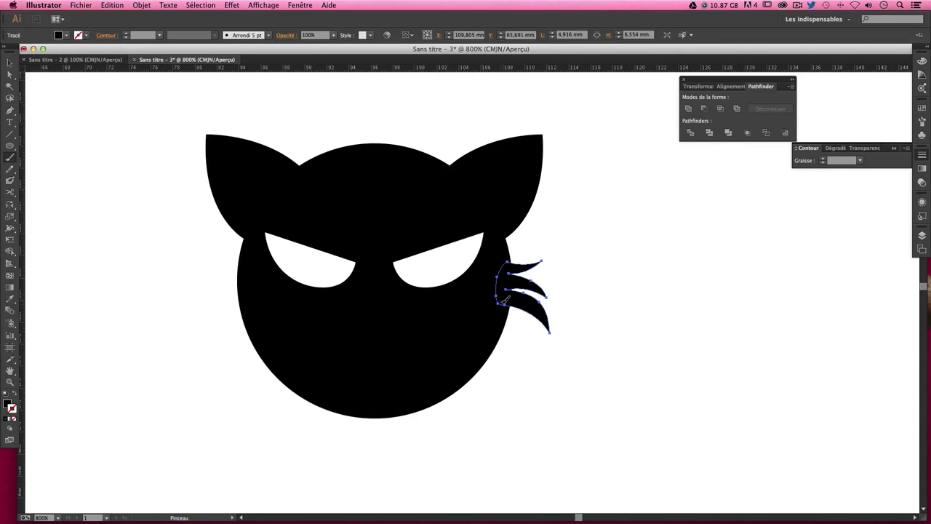
{"action": "key", "text": "ctrl+plus"}
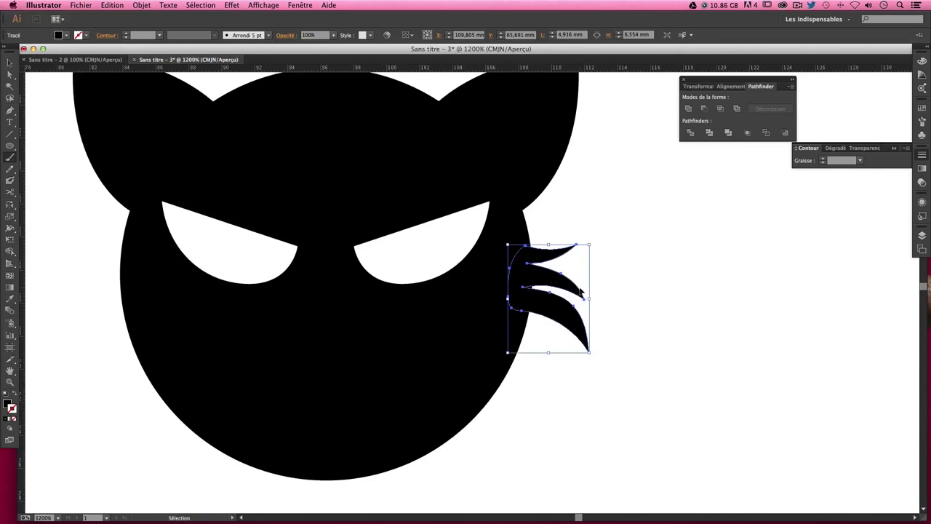
{"action": "left_click_drag", "start_coordinate": [508, 299], "coordinate": [525, 297]}
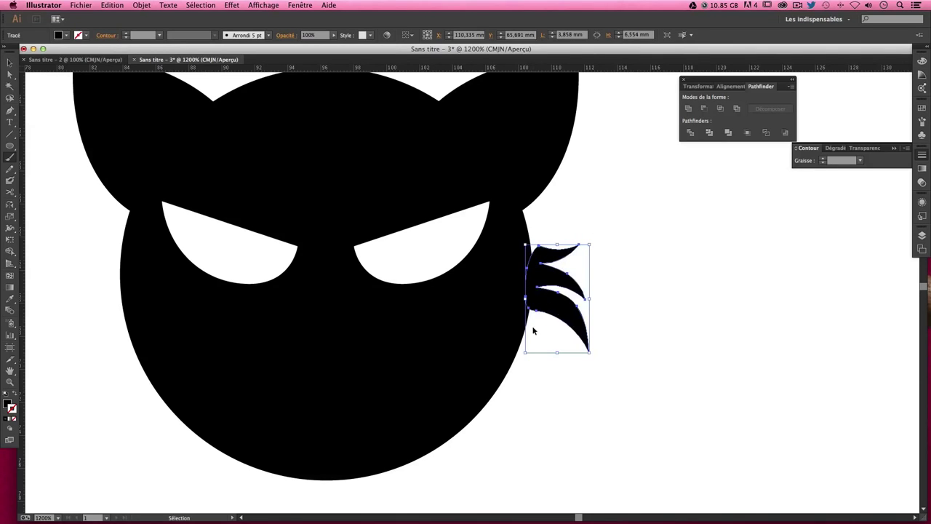
{"action": "key", "text": "b"}
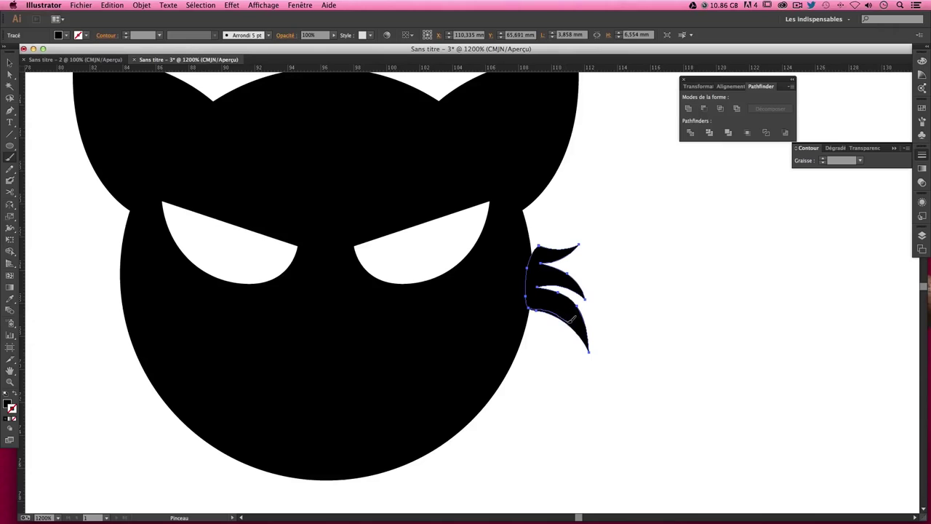
{"action": "key", "text": "super+z"}
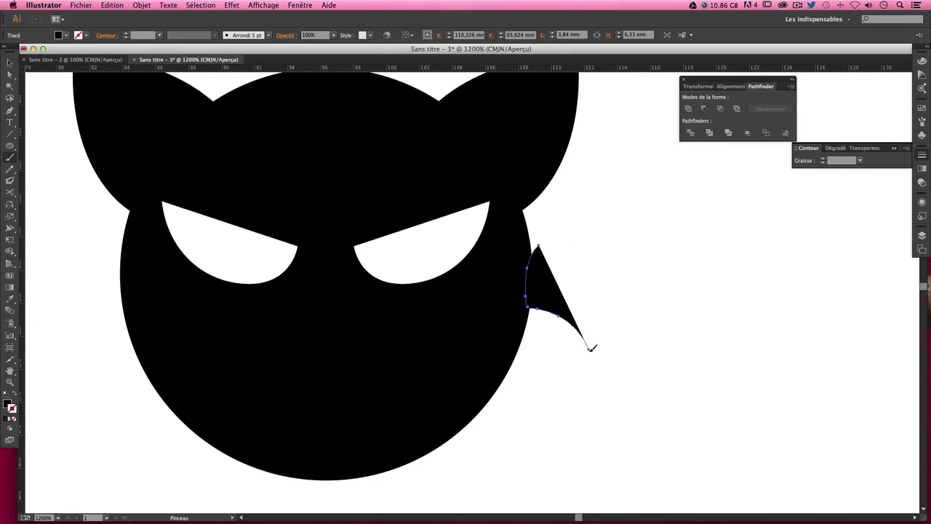
{"action": "key", "text": "super+shift+z"}
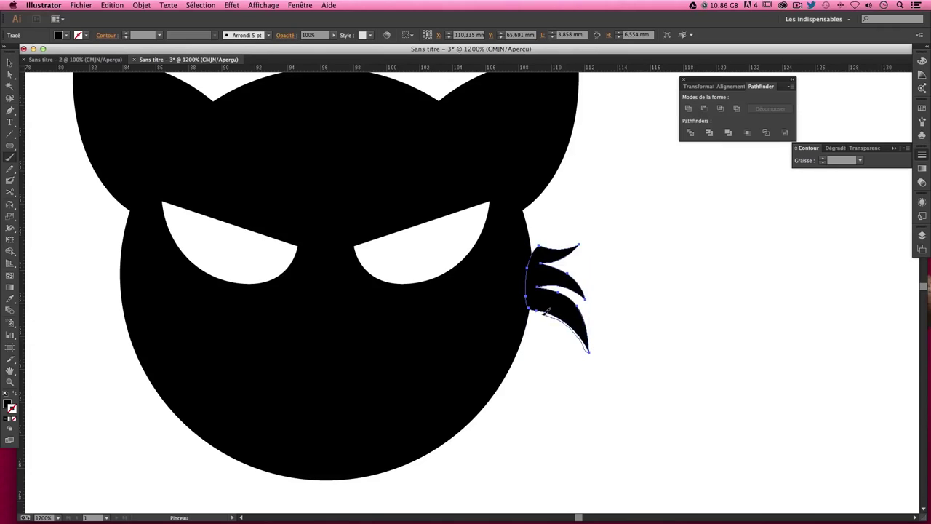
{"action": "left_click_drag", "start_coordinate": [533, 309], "coordinate": [532, 298]}
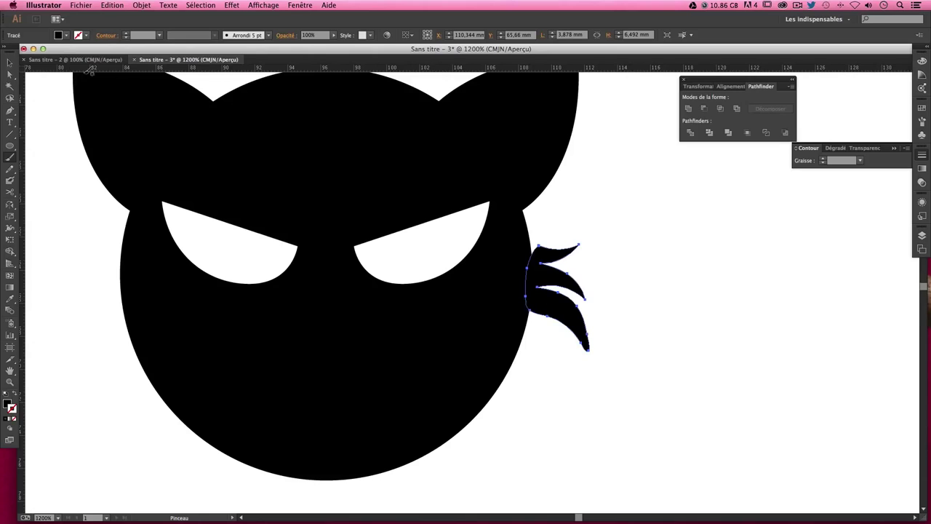
- Zoom out to view the whole cat, inspect the whisker anchor points, then deselect
{"action": "left_click", "coordinate": [10, 64]}
{"action": "left_click", "coordinate": [643, 262]}
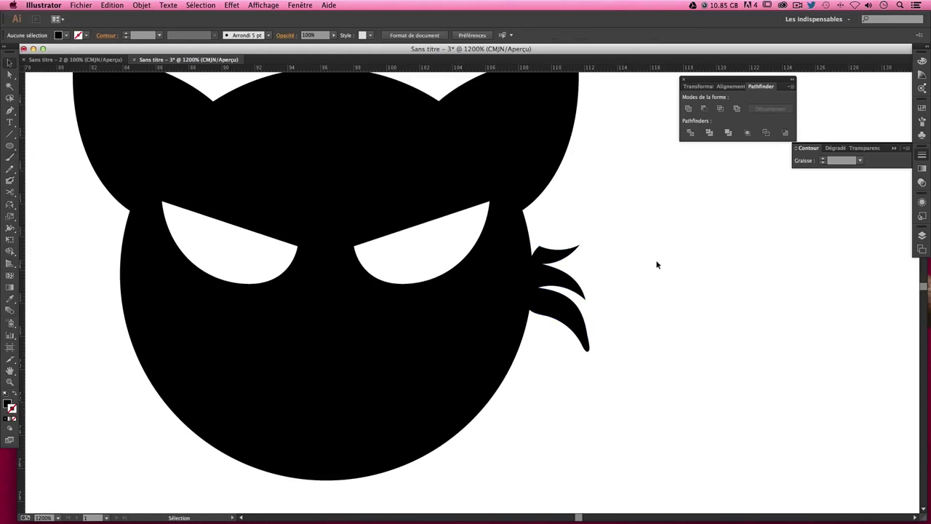
{"action": "key", "text": "super+a"}
{"action": "left_click", "coordinate": [666, 270]}
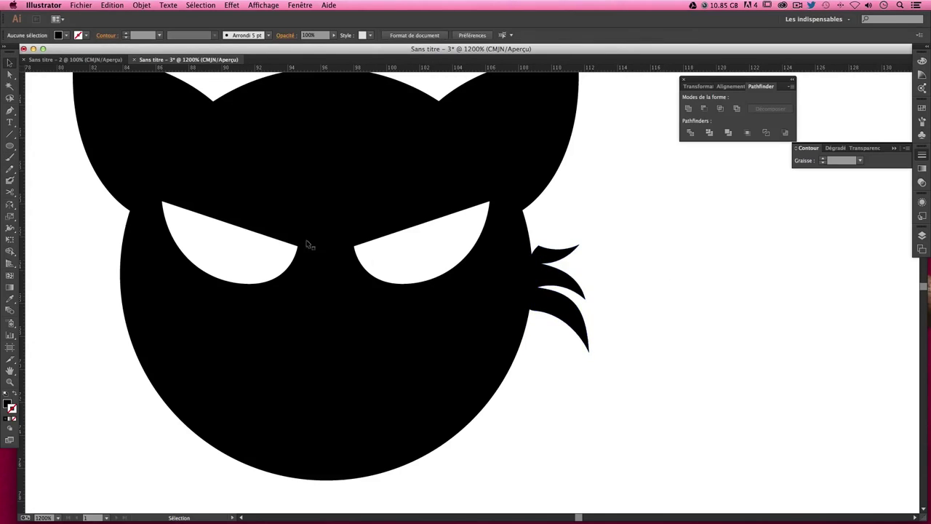
{"action": "key", "text": "super+minus"}
{"action": "key", "text": "a"}
{"action": "key", "text": "super+a"}
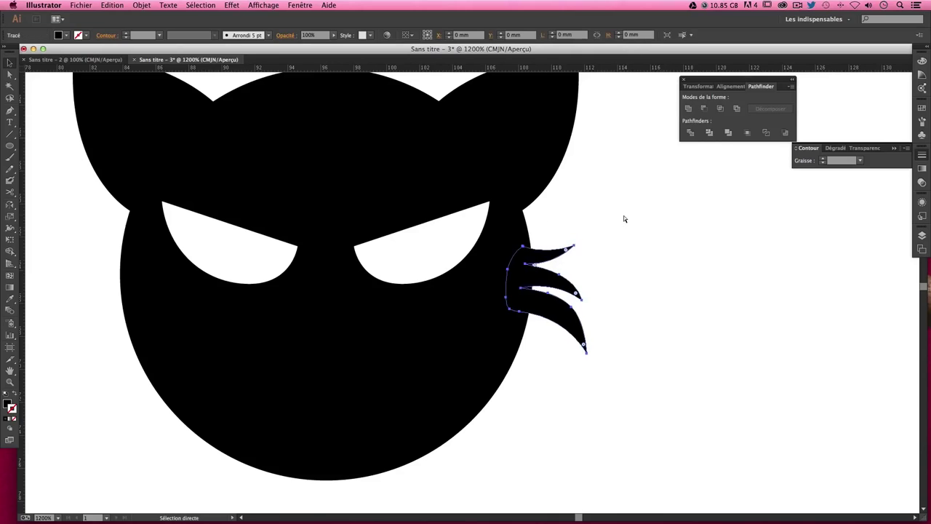
{"action": "key", "text": "super+minus"}
{"action": "key", "text": "super+minus"}
{"action": "key", "text": "super+shift+a"}
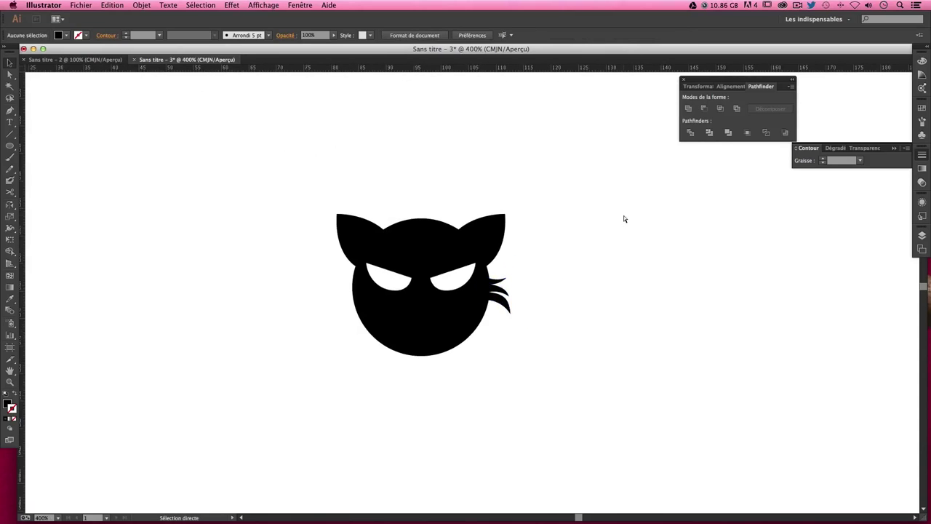
{"action": "key", "text": "super+plus"}
{"action": "key", "text": "super+a"}
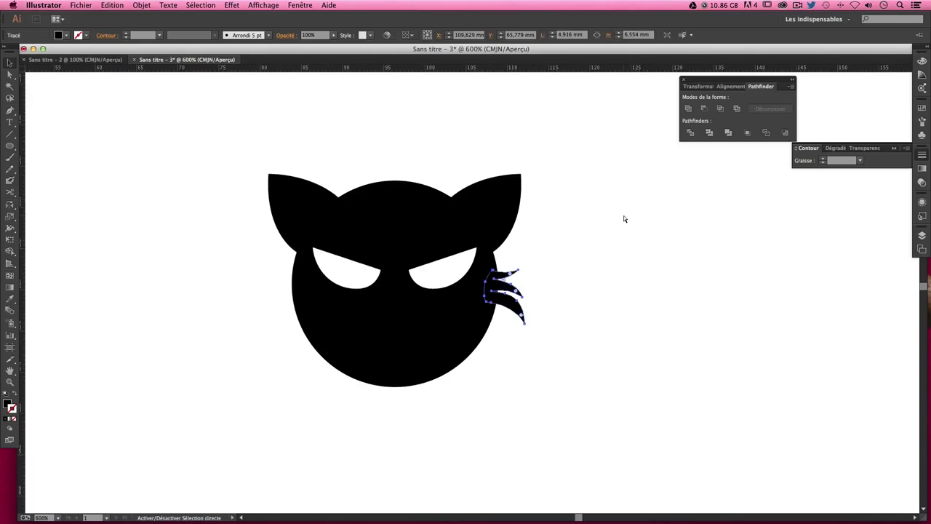
{"action": "key", "text": "super+shift+a"}
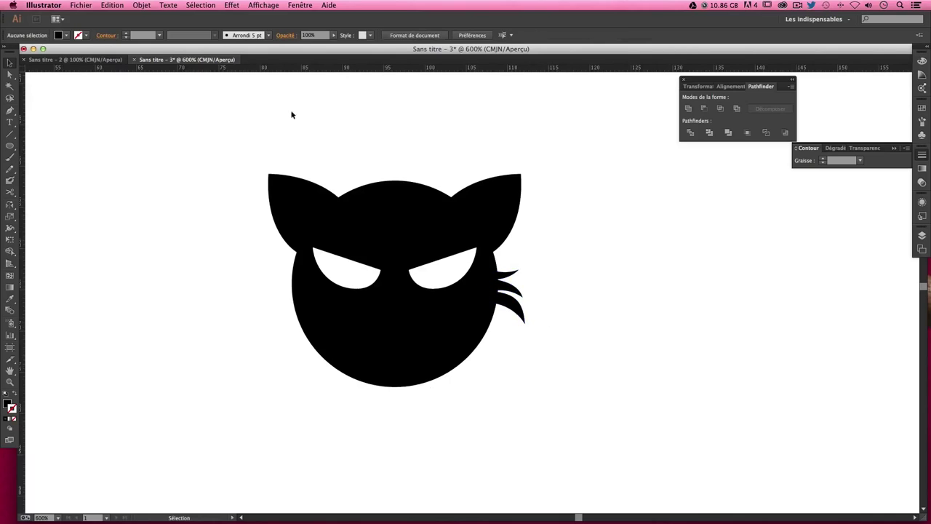
{"action": "key", "text": "v"}
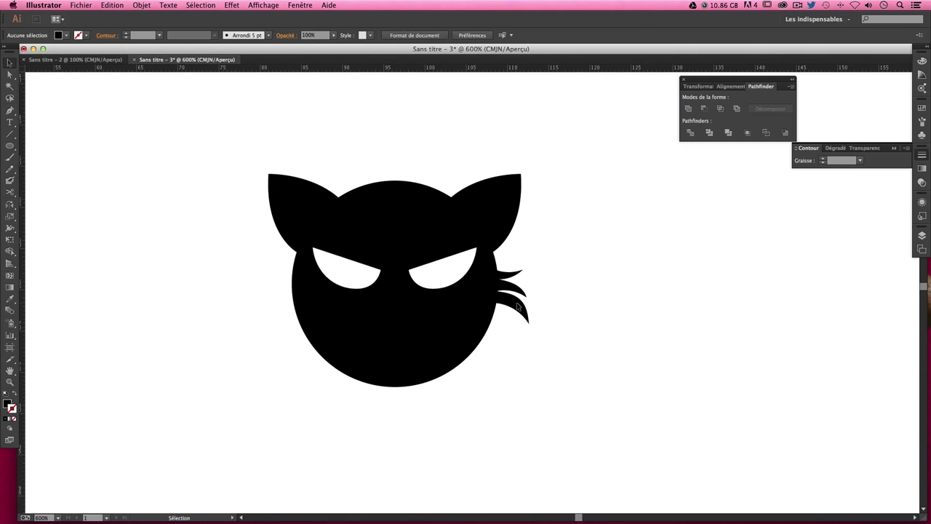
- Duplicate the right whiskers to the head's left side and reflect the copy horizontally
{"action": "left_click_drag", "start_coordinate": [518, 306], "coordinate": [278, 293]}
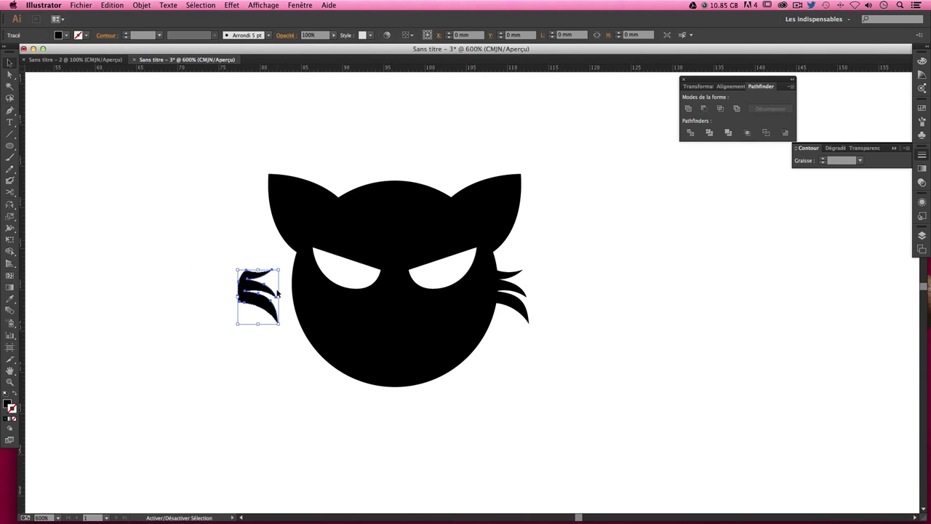
{"action": "key", "text": "o"}
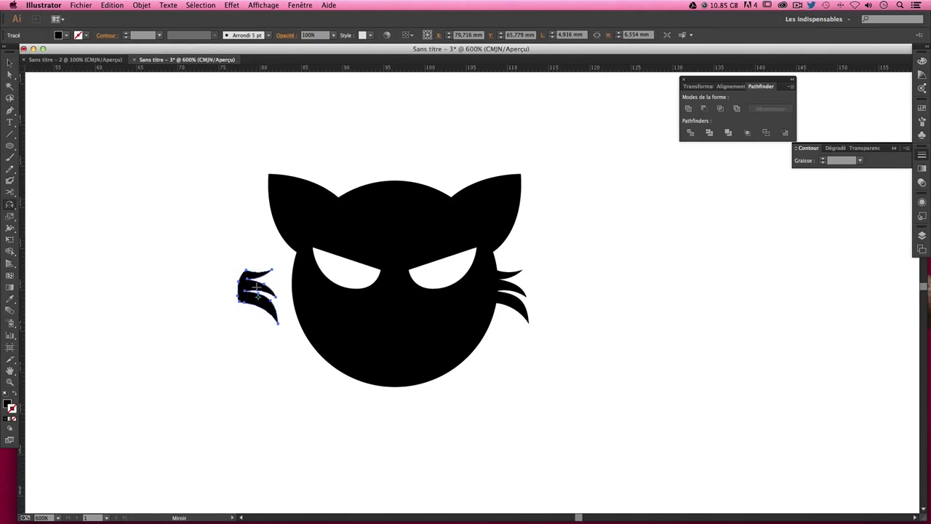
{"action": "left_click_drag", "start_coordinate": [195, 272], "coordinate": [254, 244]}
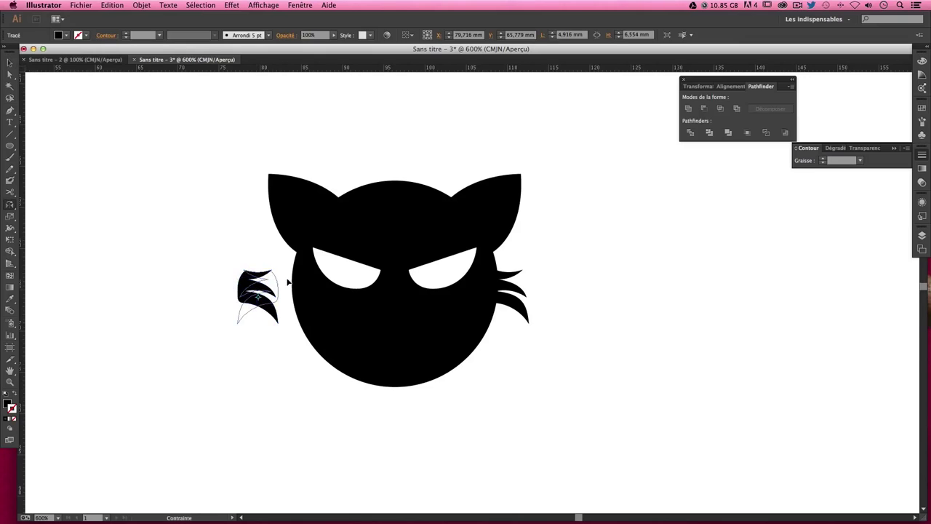
{"action": "key", "text": "v"}
{"action": "left_click", "coordinate": [284, 275]}
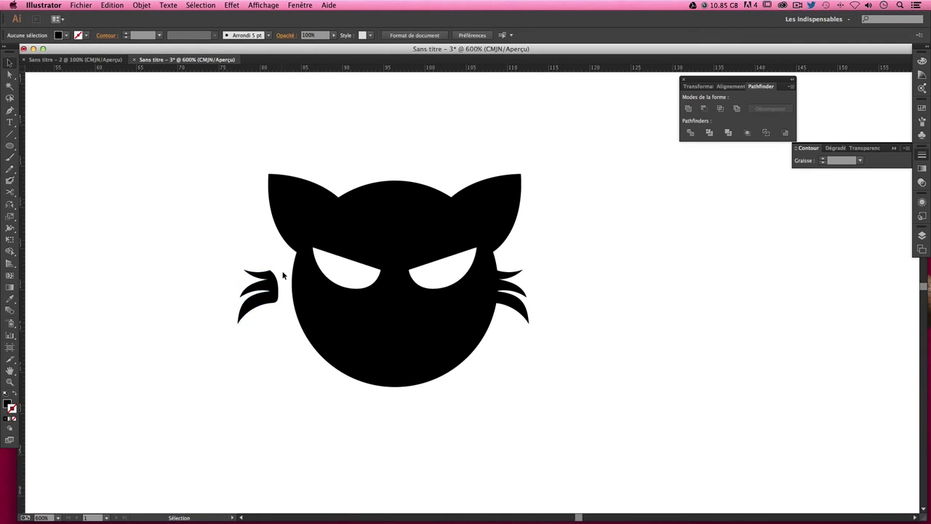
- Position the mirrored whiskers against the left cheek with small arrow-key nudges
{"action": "left_click_drag", "start_coordinate": [275, 296], "coordinate": [287, 298]}
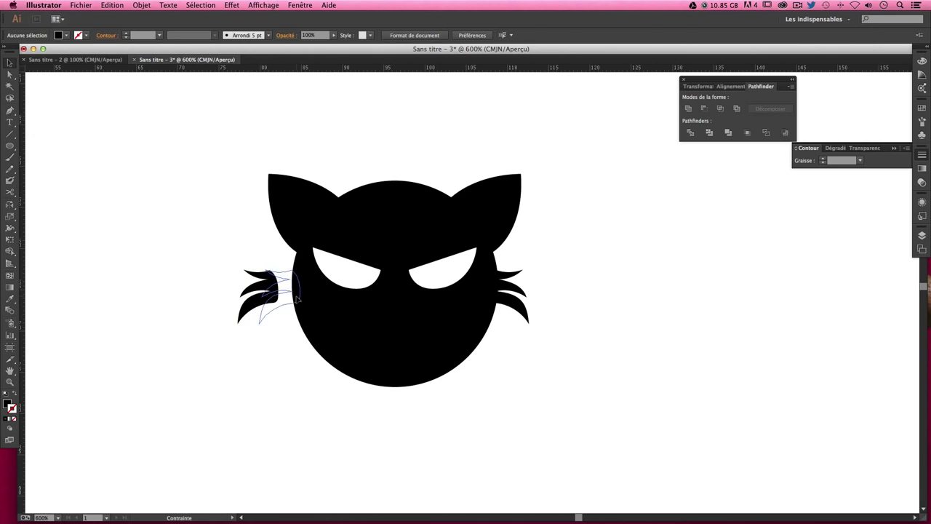
{"action": "left_click_drag", "start_coordinate": [286, 298], "coordinate": [299, 299]}
{"action": "left_click", "coordinate": [453, 257]}
{"action": "key", "text": "ctrl+z"}
{"action": "key", "text": "ctrl+z"}
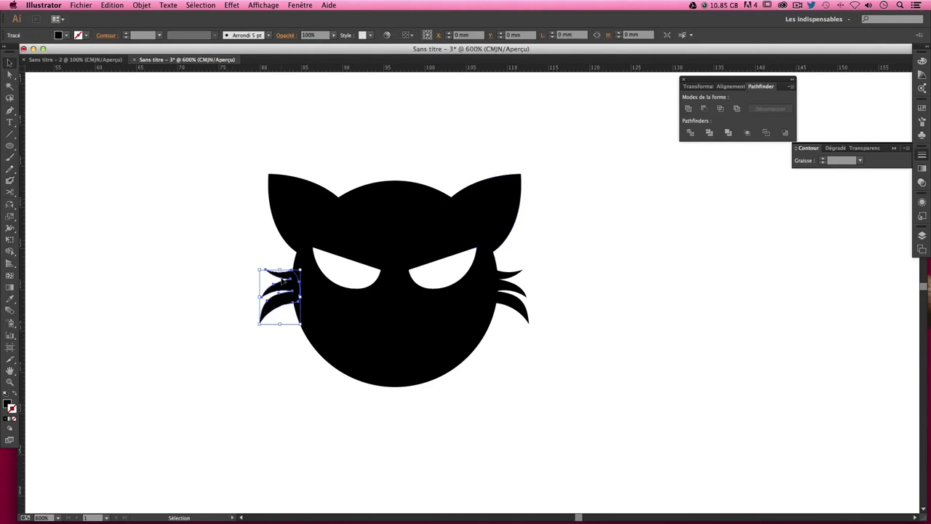
{"action": "key", "text": "Right"}
{"action": "key", "text": "Right"}
{"action": "left_click", "coordinate": [596, 246]}
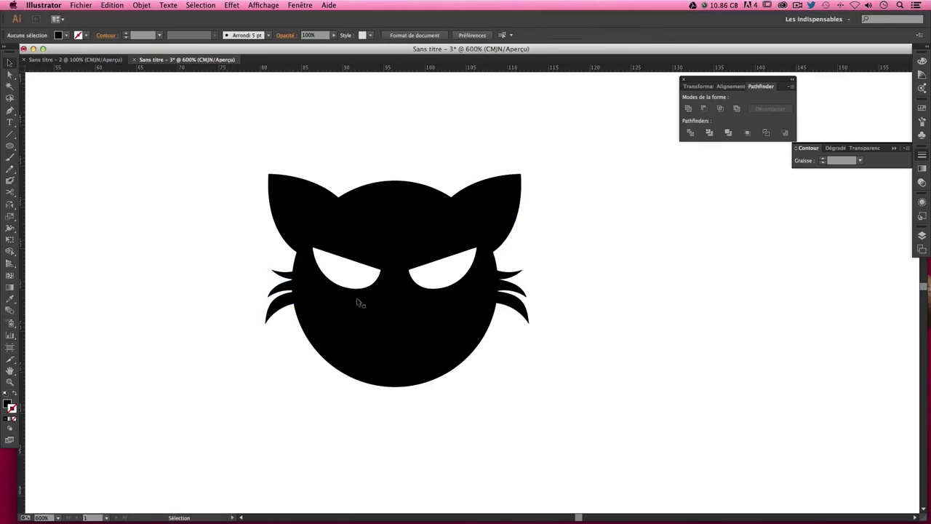
{"action": "left_click", "coordinate": [276, 307]}
{"action": "key", "text": "Left"}
{"action": "left_click", "coordinate": [545, 284]}
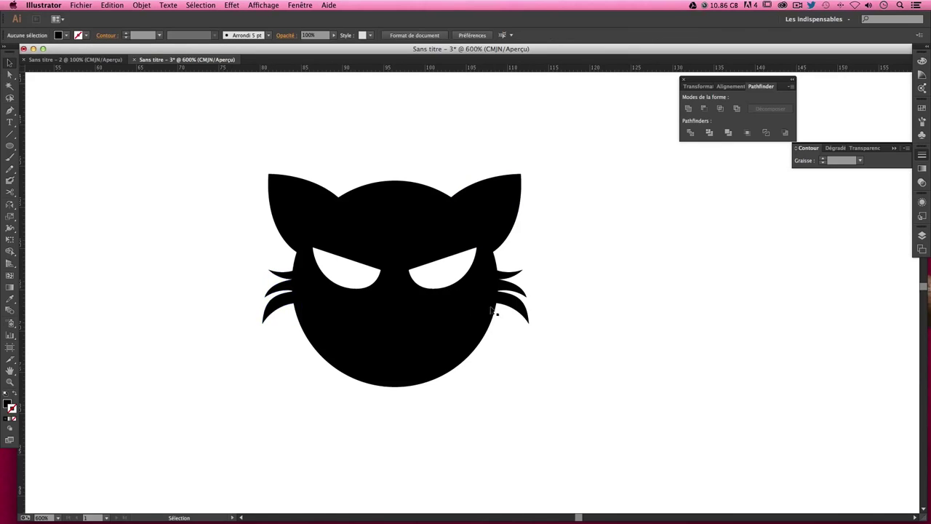
{"action": "left_click", "coordinate": [277, 309]}
{"action": "key", "text": "Right"}
{"action": "left_click", "coordinate": [607, 268]}
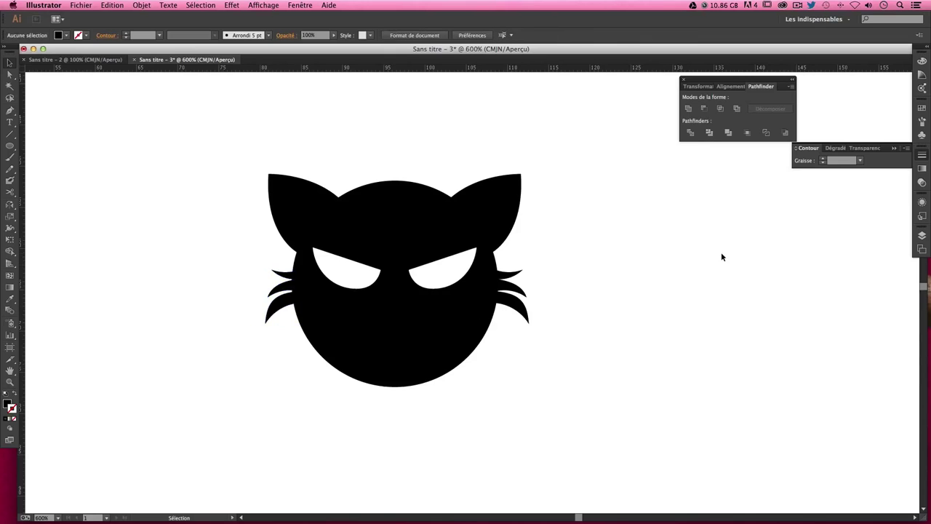
{"action": "left_click", "coordinate": [287, 300]}
{"action": "left_click_drag", "start_coordinate": [685, 272], "coordinate": [685, 273]}
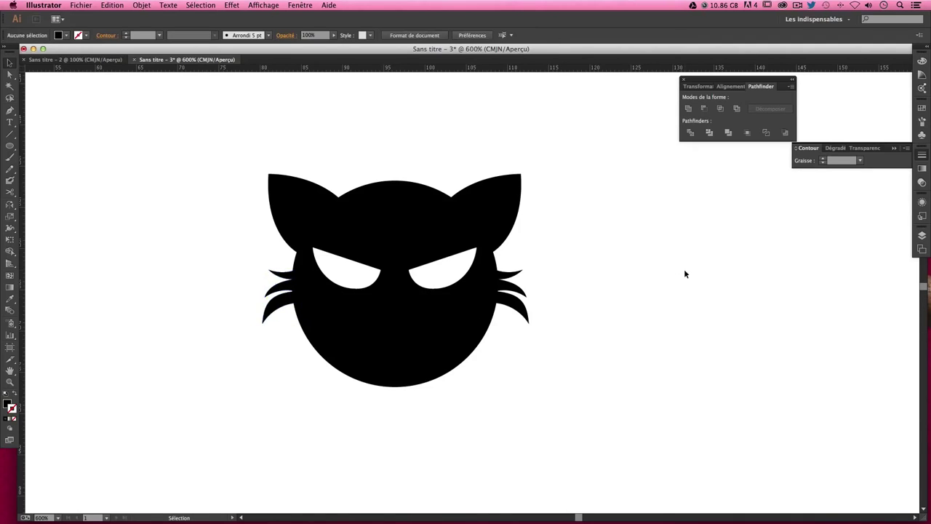
- Show the guides through the cat's centre, zoom out to 400%, and reveal space below
{"action": "key", "text": "a"}
{"action": "key", "text": "super+semicolon"}
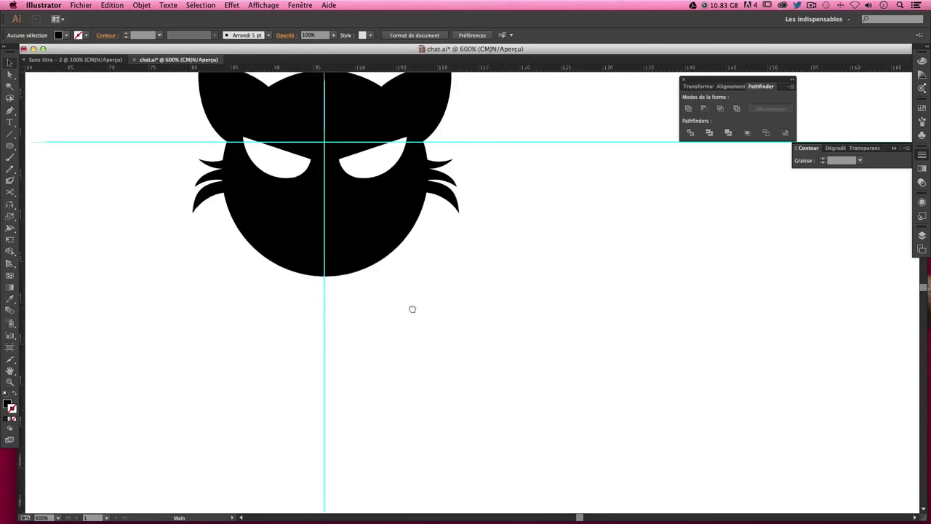
{"action": "key", "text": "super+minus"}
{"action": "mouse_move", "coordinate": [416, 332]}
{"action": "left_mouse_down"}
{"action": "mouse_move", "coordinate": [323, 264]}
{"action": "mouse_move", "coordinate": [321, 250]}
{"action": "left_mouse_up"}
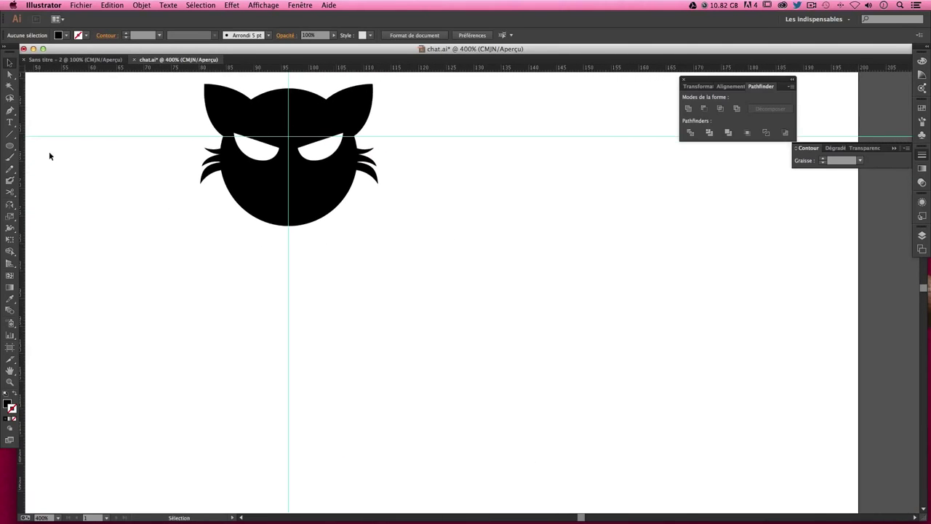
{"action": "key", "text": "l"}
- Draw a long thin outlined ellipse right of the cat and a smaller one below it
{"action": "left_click_drag", "start_coordinate": [533, 186], "coordinate": [620, 182]}
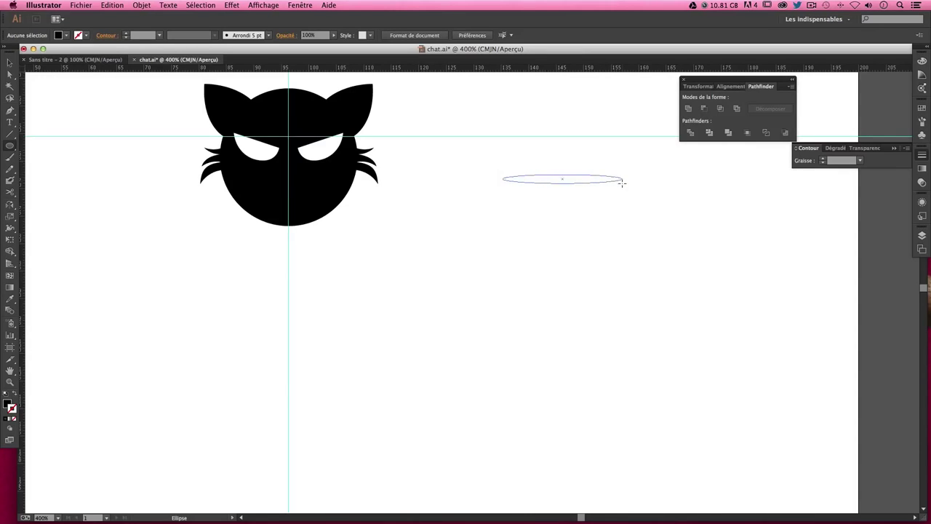
{"action": "left_click_drag", "start_coordinate": [620, 182], "coordinate": [604, 181]}
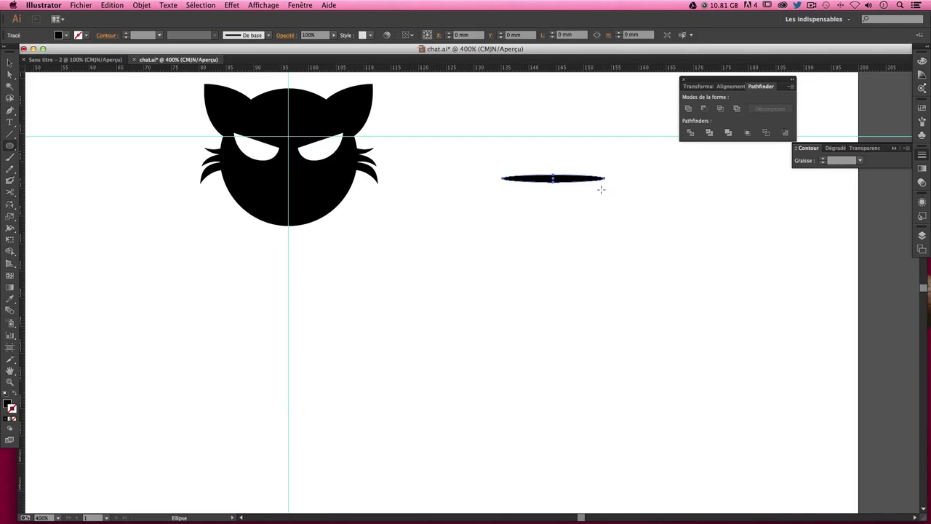
{"action": "left_click", "coordinate": [18, 394]}
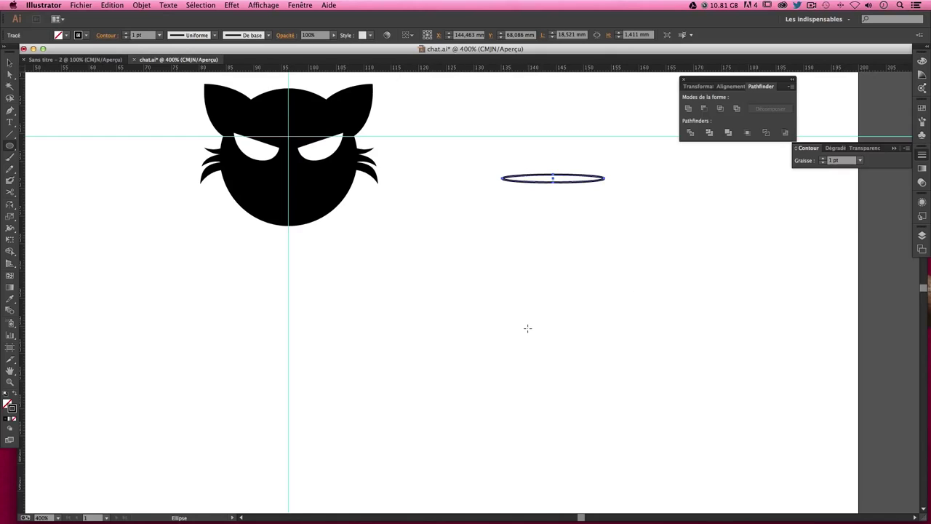
{"action": "left_click_drag", "start_coordinate": [522, 327], "coordinate": [598, 356]}
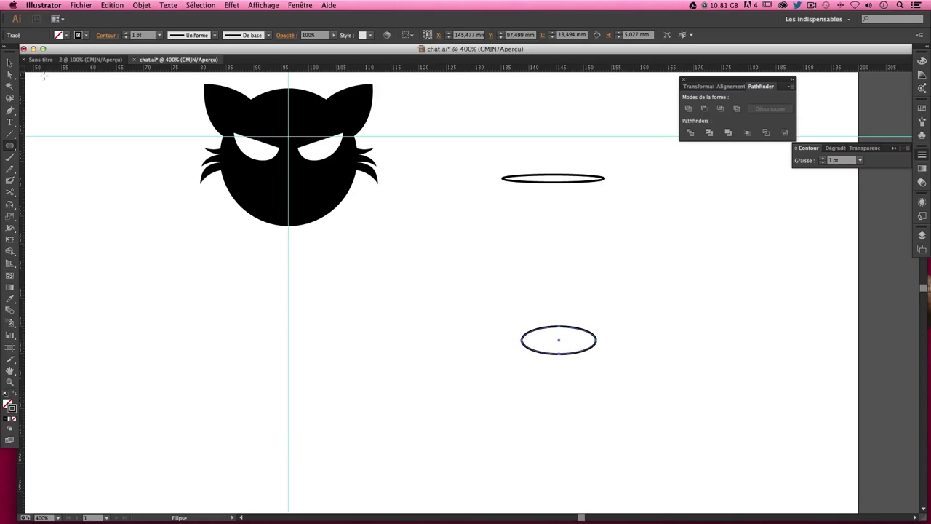
{"action": "key", "text": "v"}
{"action": "left_click_drag", "start_coordinate": [546, 327], "coordinate": [543, 323]}
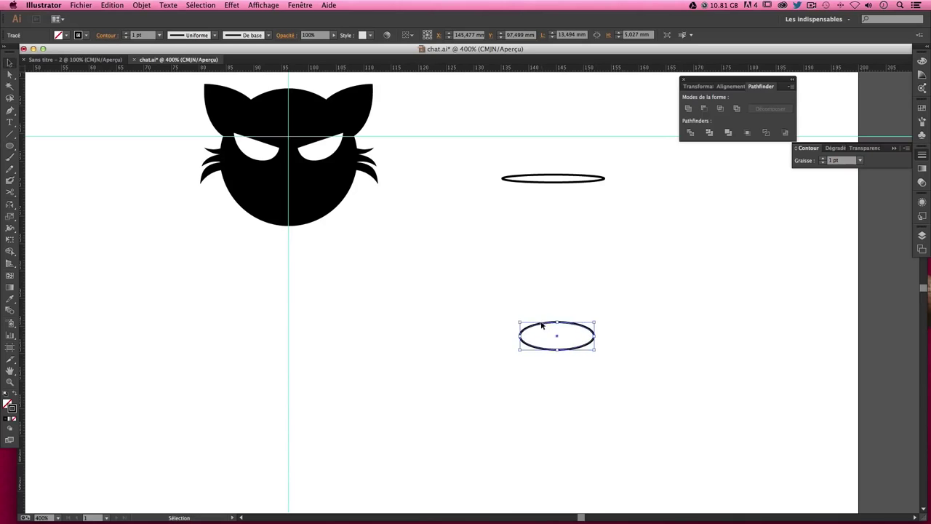
{"action": "left_click", "coordinate": [647, 310]}
- Join the two ellipses' left and right ends with straight lines to form a glass outline
{"action": "left_click", "coordinate": [10, 109]}
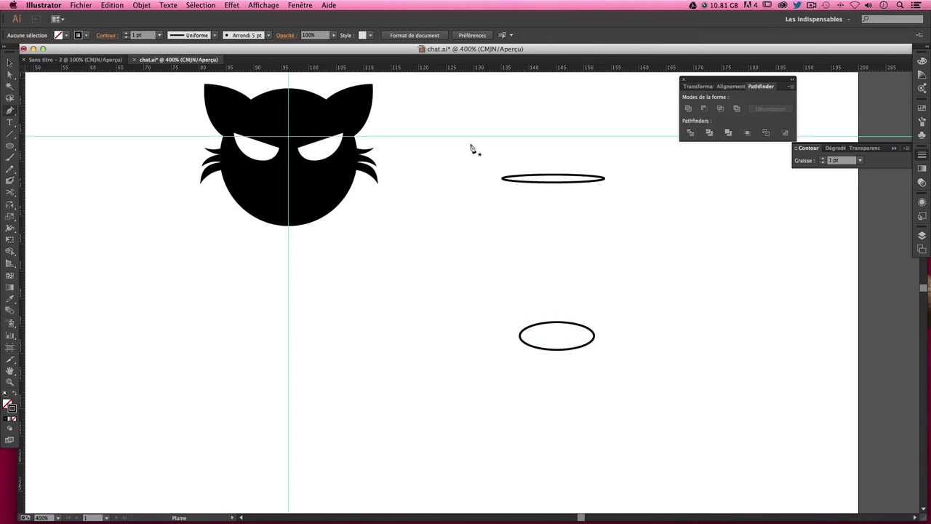
{"action": "left_click", "coordinate": [502, 180]}
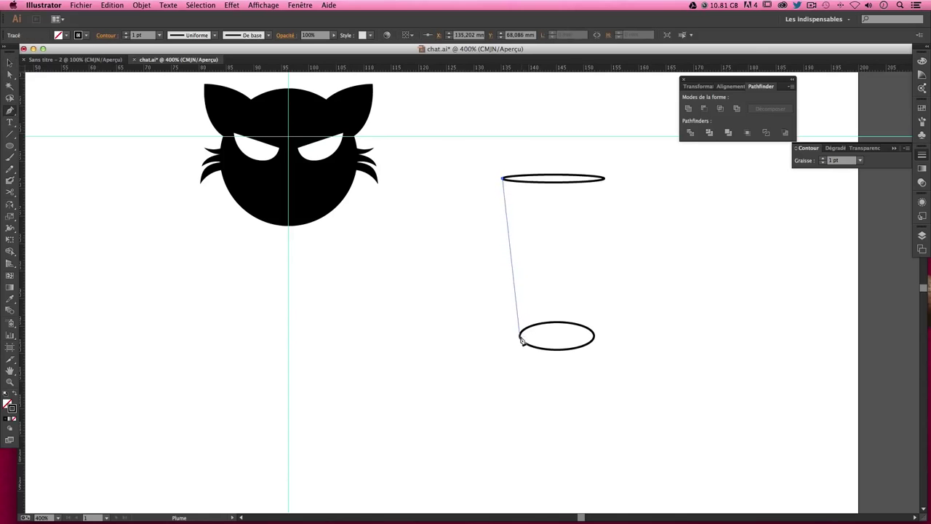
{"action": "left_click", "coordinate": [520, 335]}
{"action": "left_click", "coordinate": [611, 226], "text": "super"}
{"action": "left_click", "coordinate": [604, 179]}
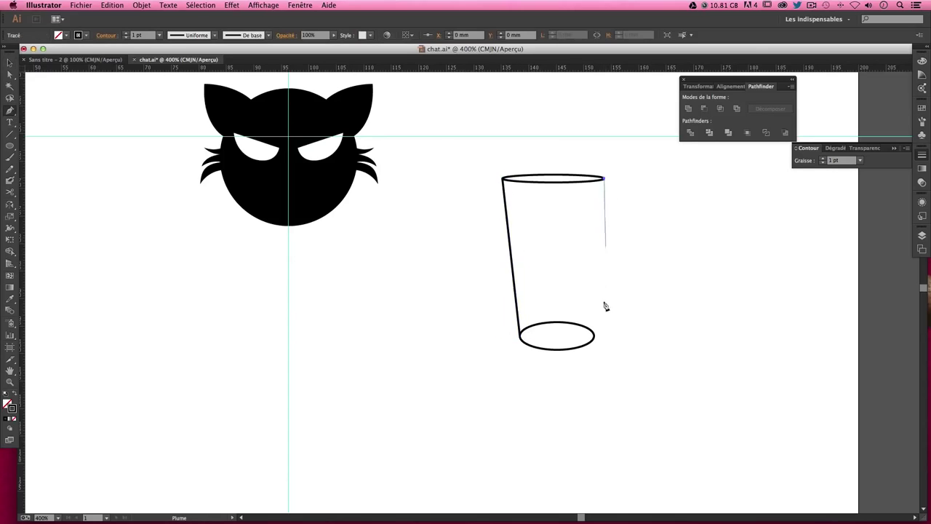
{"action": "left_click", "coordinate": [595, 342]}
{"action": "left_click", "coordinate": [727, 306], "text": "super"}
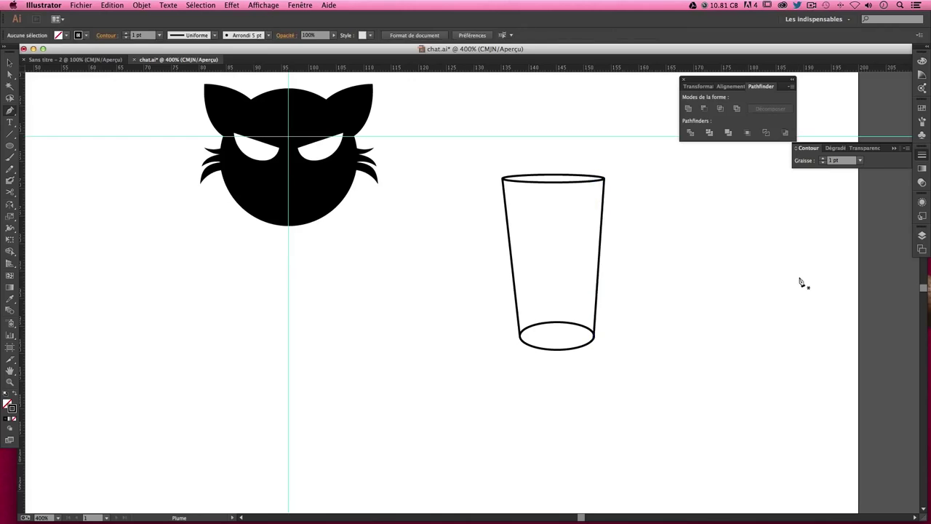
- Marquee-select the whole glass drawing and delete it
{"action": "left_click", "coordinate": [10, 64]}
{"action": "left_click_drag", "start_coordinate": [502, 149], "coordinate": [653, 377]}
{"action": "key", "text": "Delete"}
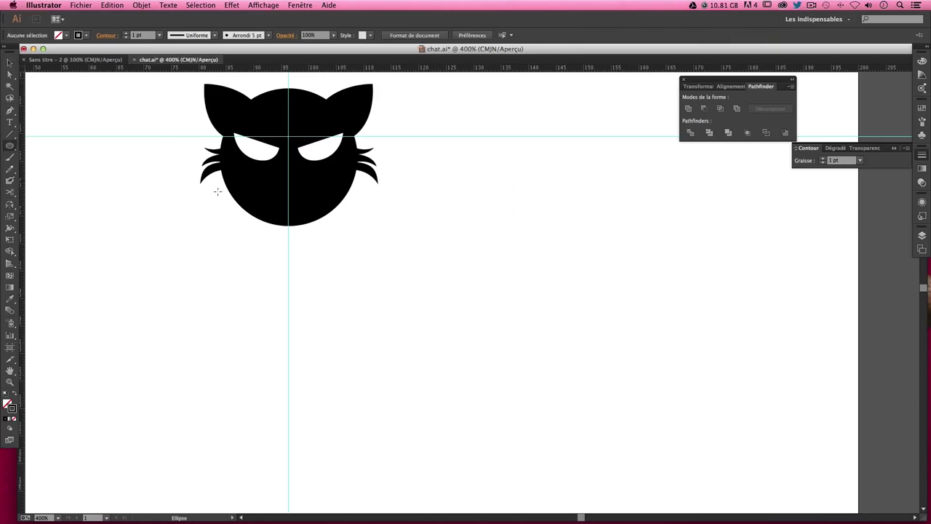
- Draw a flat ellipse just below the cat's head, centred on the vertical guide
{"action": "mouse_move", "coordinate": [231, 198]}
{"action": "left_mouse_down"}
{"action": "mouse_move", "coordinate": [310, 203]}
{"action": "mouse_move", "coordinate": [296, 208]}
{"action": "left_mouse_up"}
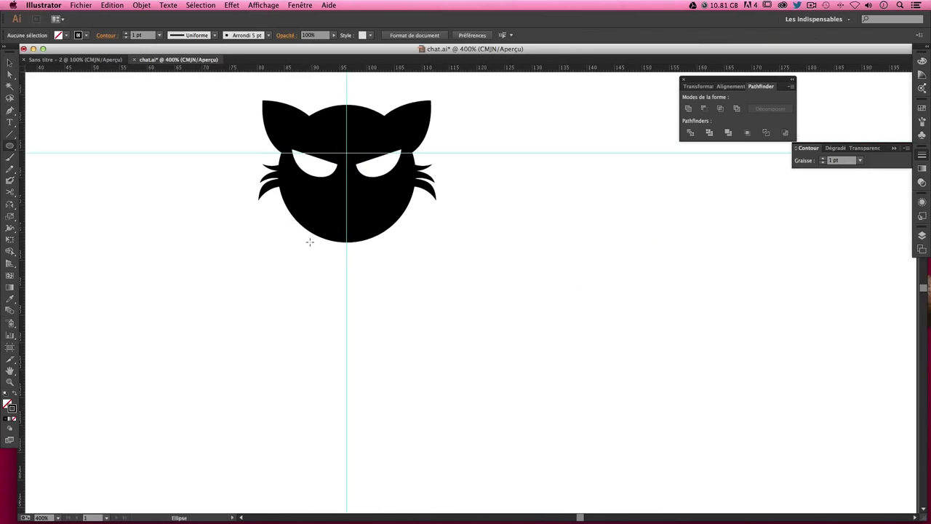
{"action": "left_click_drag", "start_coordinate": [305, 241], "coordinate": [375, 250]}
{"action": "key", "text": "v"}
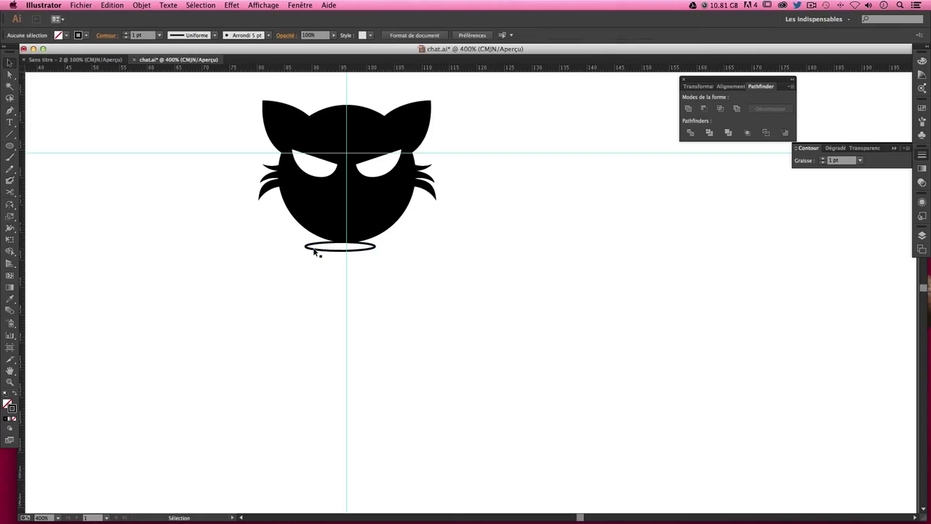
{"action": "left_click_drag", "start_coordinate": [315, 252], "coordinate": [322, 253]}
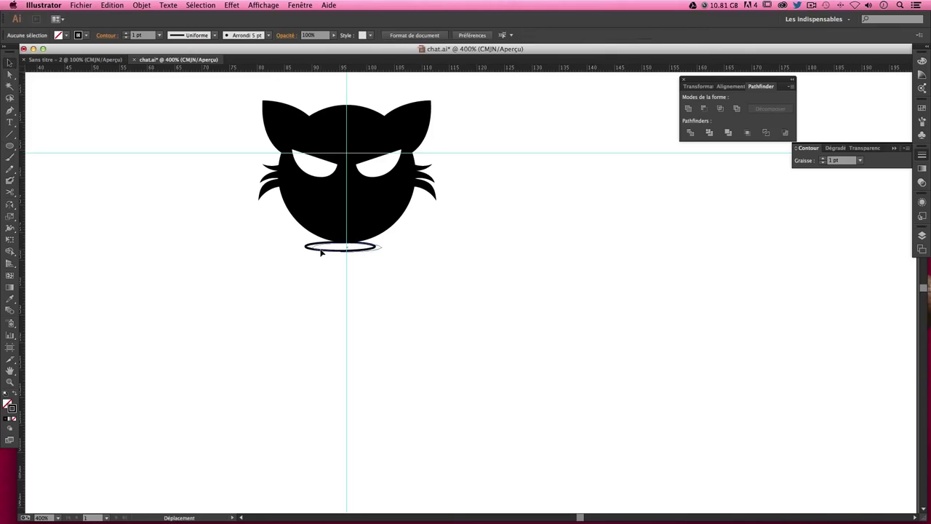
{"action": "left_click", "coordinate": [501, 262]}
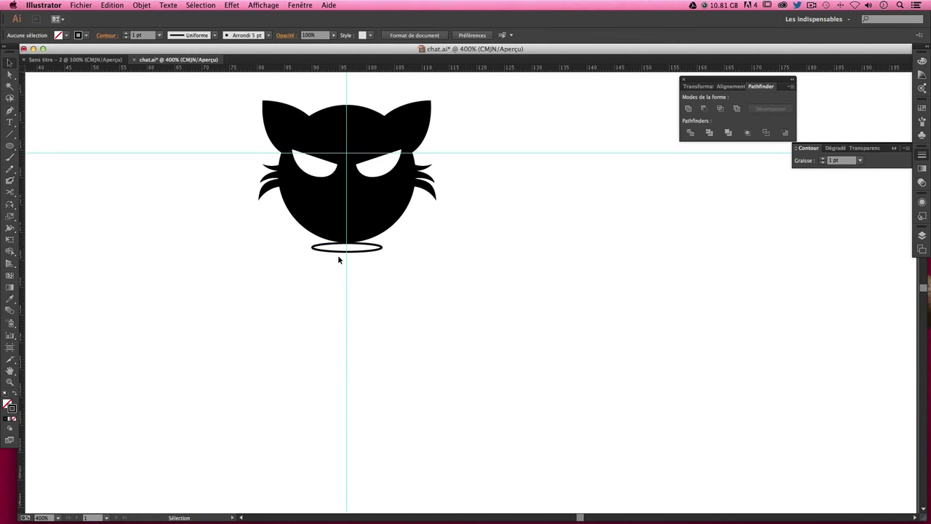
- Copy the ellipse straight down the guide and enlarge the lower copy
{"action": "left_click_drag", "start_coordinate": [335, 254], "coordinate": [337, 444]}
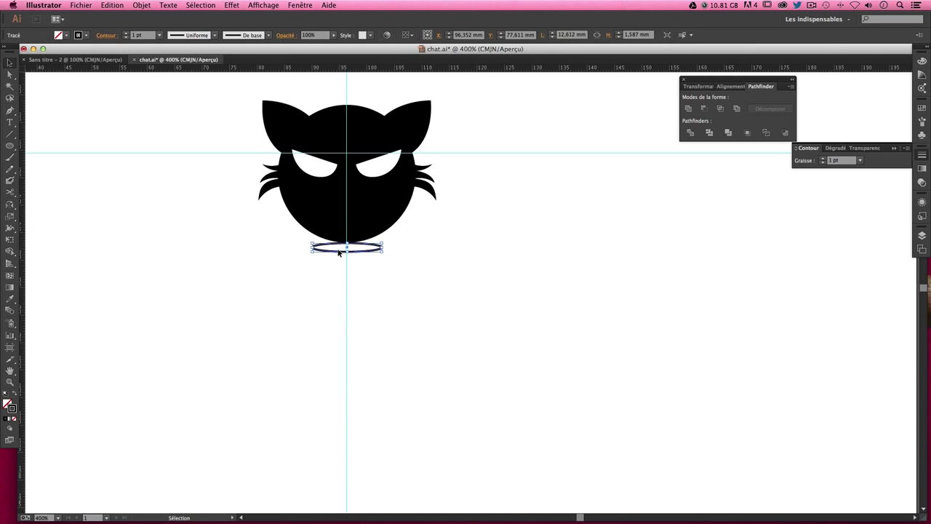
{"action": "left_click_drag", "start_coordinate": [339, 253], "coordinate": [341, 453]}
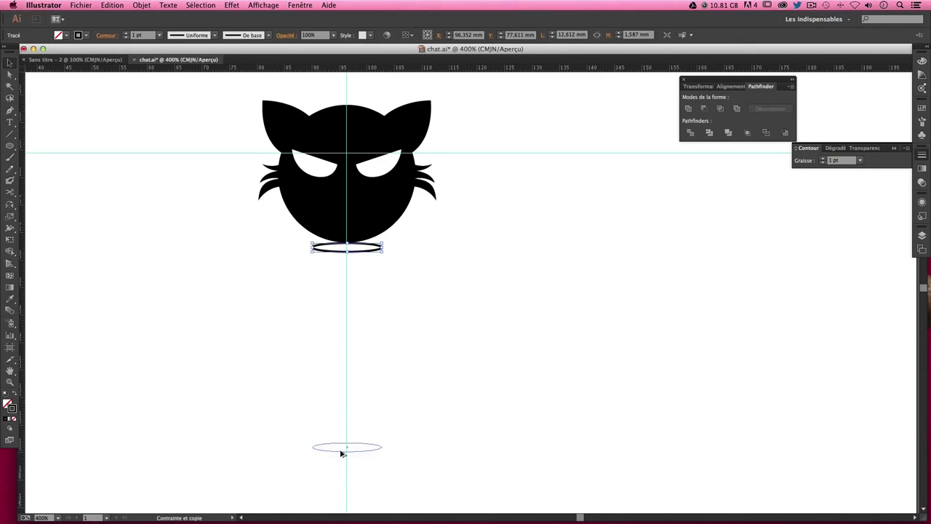
{"action": "left_click_drag", "start_coordinate": [341, 452], "coordinate": [426, 451]}
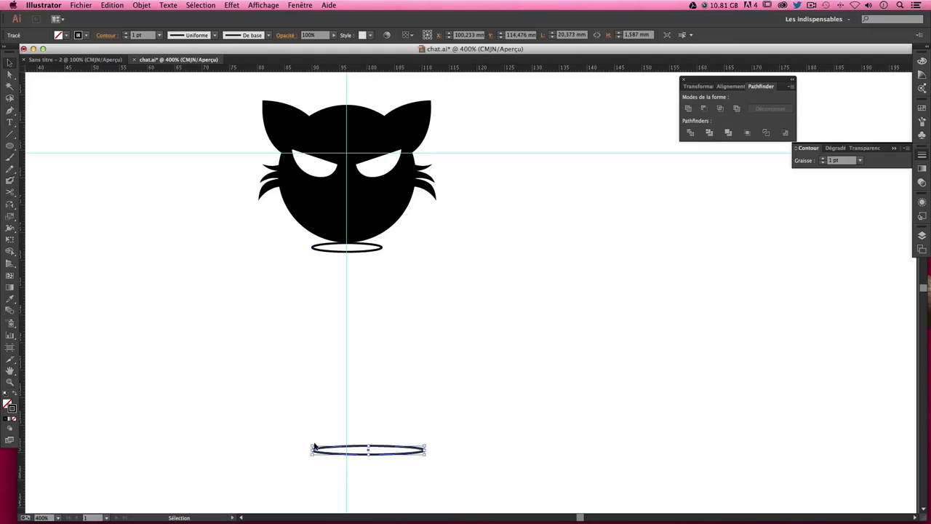
{"action": "mouse_move", "coordinate": [370, 448]}
{"action": "left_mouse_down"}
{"action": "mouse_move", "coordinate": [369, 439]}
{"action": "mouse_move", "coordinate": [347, 447]}
{"action": "left_mouse_up"}
{"action": "left_click", "coordinate": [462, 382]}
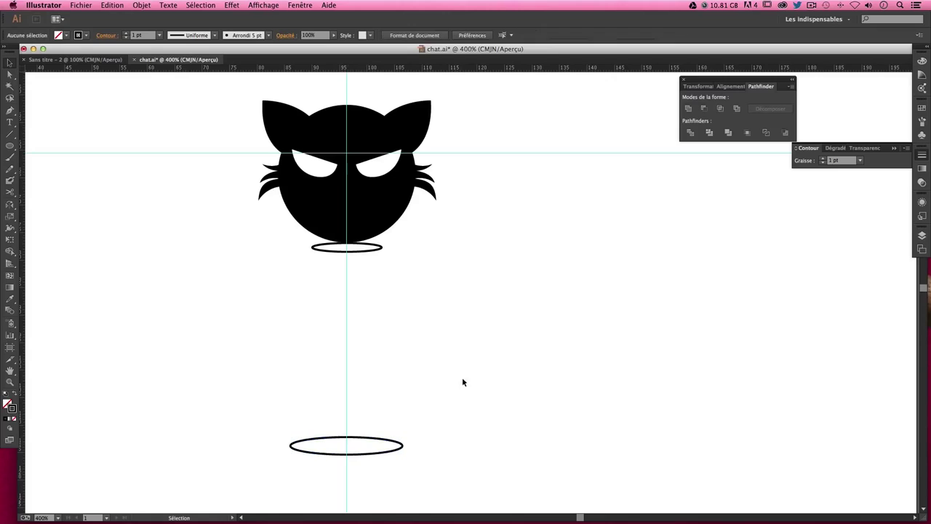
{"action": "left_click", "coordinate": [391, 454]}
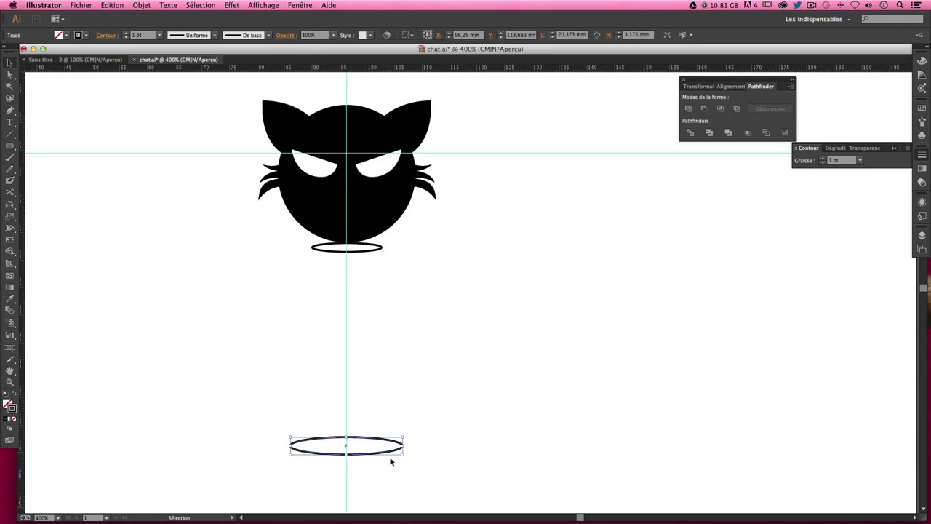
{"action": "left_click", "coordinate": [371, 284]}
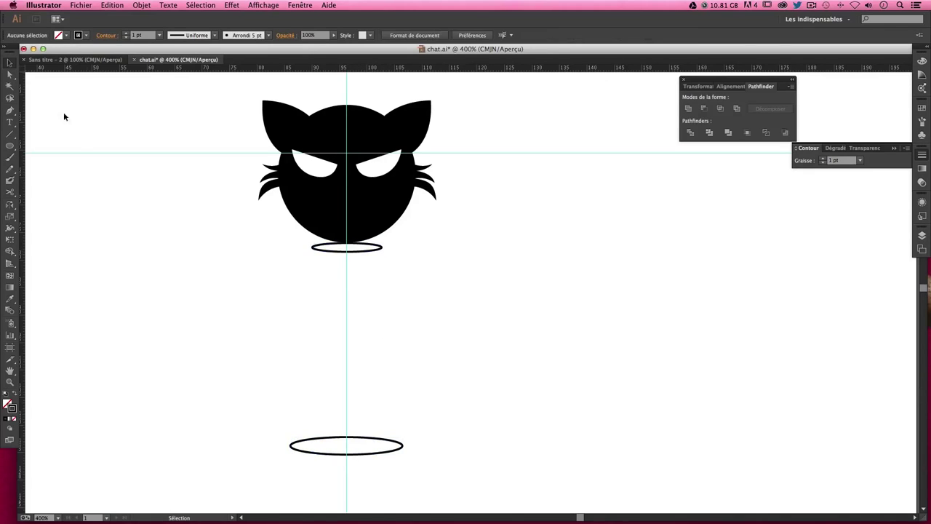
{"action": "left_click", "coordinate": [10, 112]}
{"action": "scroll", "coordinate": [206, 182], "scroll_direction": "down", "scroll_amount": 2}
- Start the Pen path at the chin ellipse's centre and sketch a first curved side down to the lower ellipse
{"action": "key", "text": "ctrl+plus"}
{"action": "scroll", "coordinate": [356, 161], "scroll_direction": "down", "scroll_amount": 2}
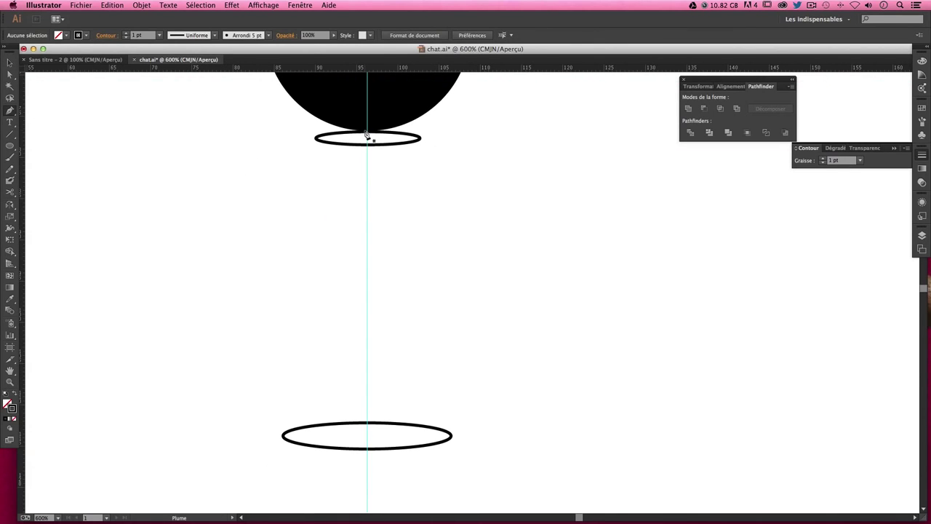
{"action": "left_click", "coordinate": [368, 133]}
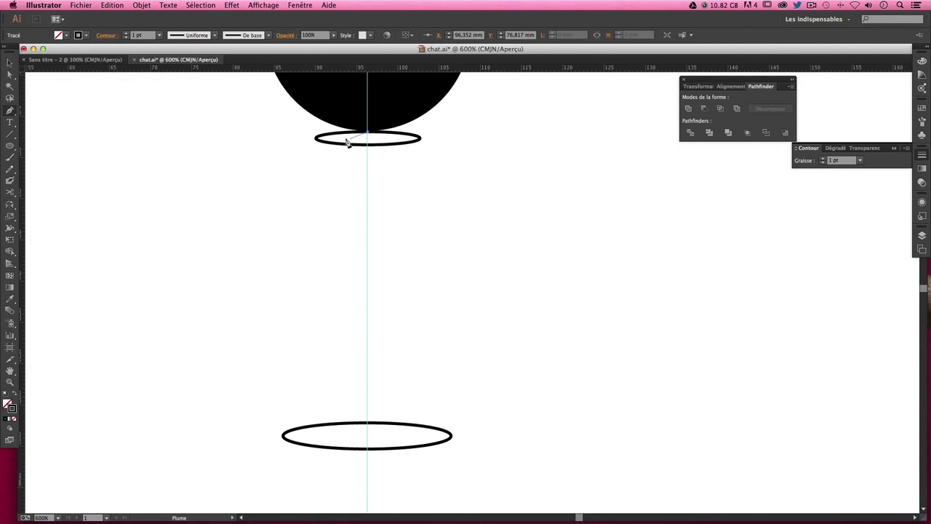
{"action": "left_click_drag", "start_coordinate": [316, 139], "coordinate": [311, 154]}
{"action": "left_click", "coordinate": [312, 138]}
{"action": "key", "text": "v"}
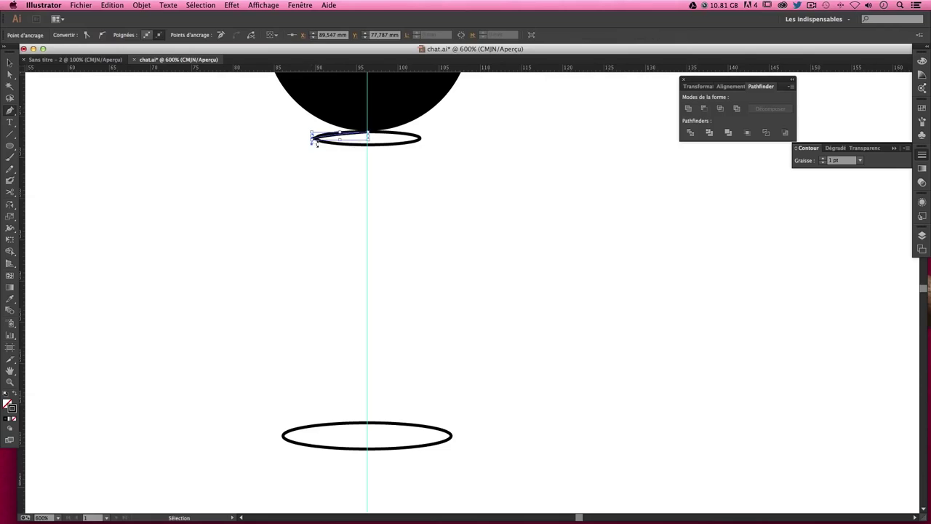
{"action": "key", "text": "p"}
{"action": "left_click_drag", "start_coordinate": [314, 139], "coordinate": [307, 154]}
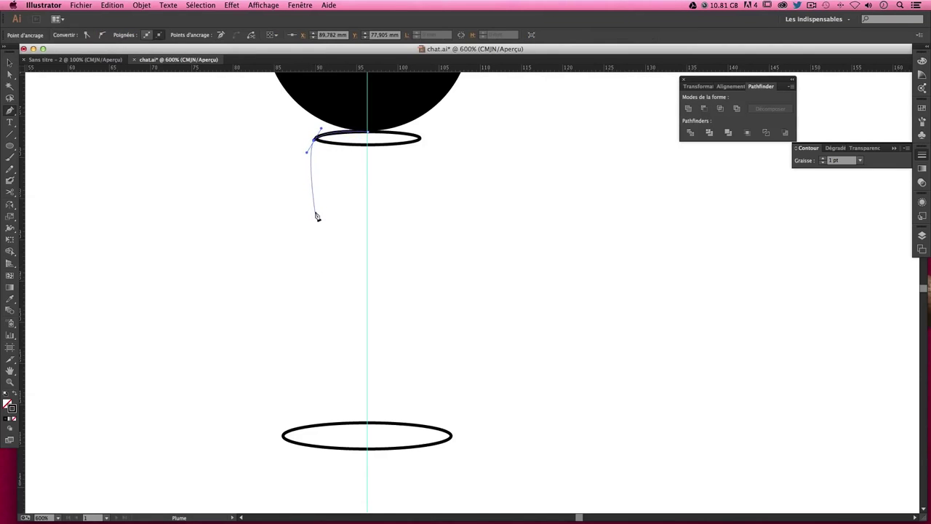
{"action": "left_click_drag", "start_coordinate": [324, 235], "coordinate": [327, 248]}
{"action": "left_click_drag", "start_coordinate": [322, 216], "coordinate": [328, 233]}
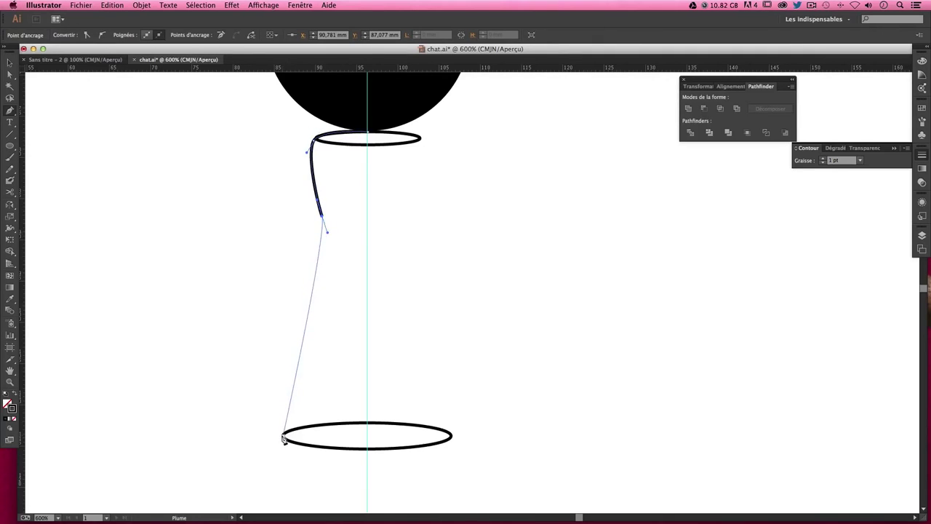
{"action": "left_click_drag", "start_coordinate": [284, 437], "coordinate": [292, 500]}
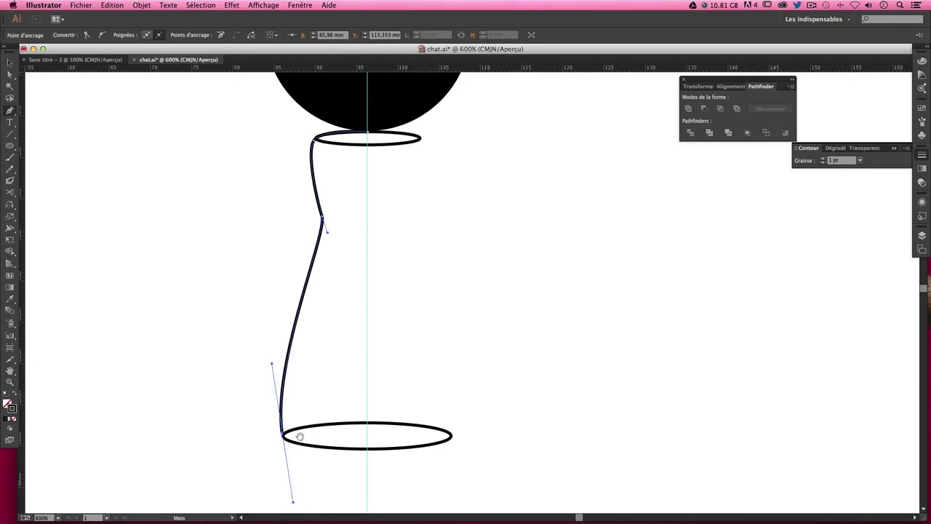
{"action": "left_click_drag", "start_coordinate": [305, 429], "coordinate": [306, 399]}
- Redraw the side curve down to the lower ellipse and curve the base back to the centre guide
{"action": "key", "text": "super+z"}
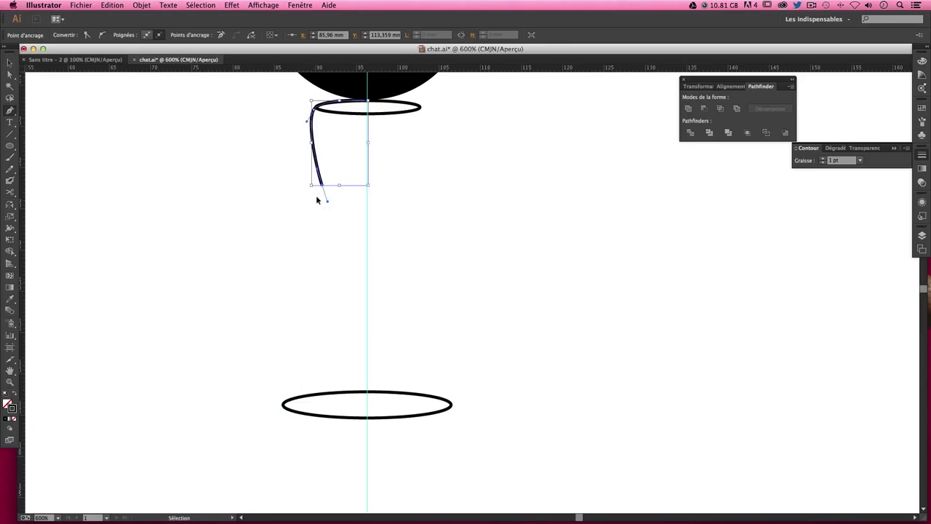
{"action": "key", "text": "super+z"}
{"action": "left_click_drag", "start_coordinate": [319, 202], "coordinate": [306, 311]}
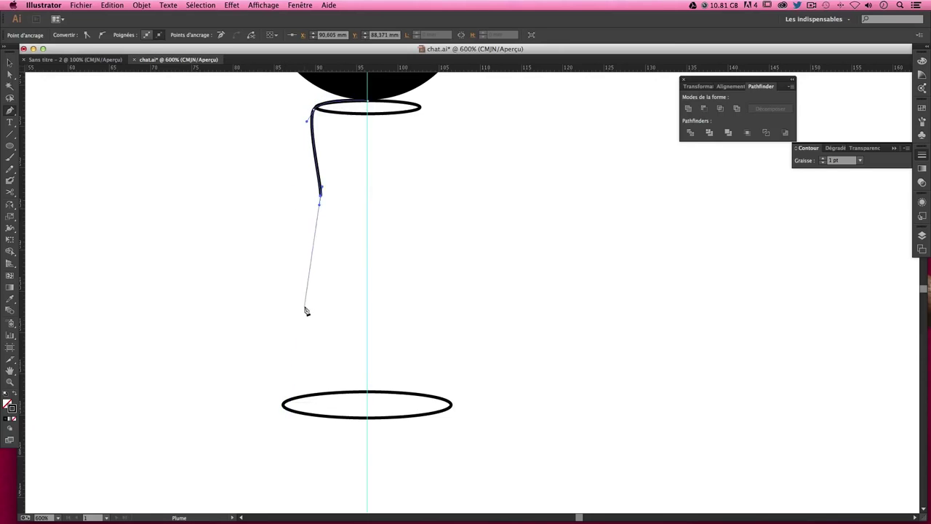
{"action": "key", "text": "super+z"}
{"action": "left_click_drag", "start_coordinate": [311, 192], "coordinate": [317, 225]}
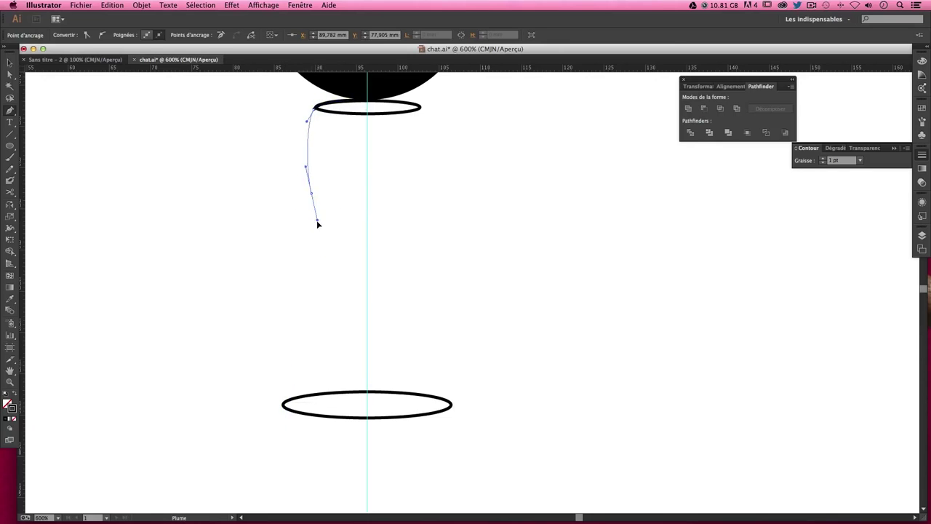
{"action": "left_click_drag", "start_coordinate": [281, 400], "coordinate": [271, 415]}
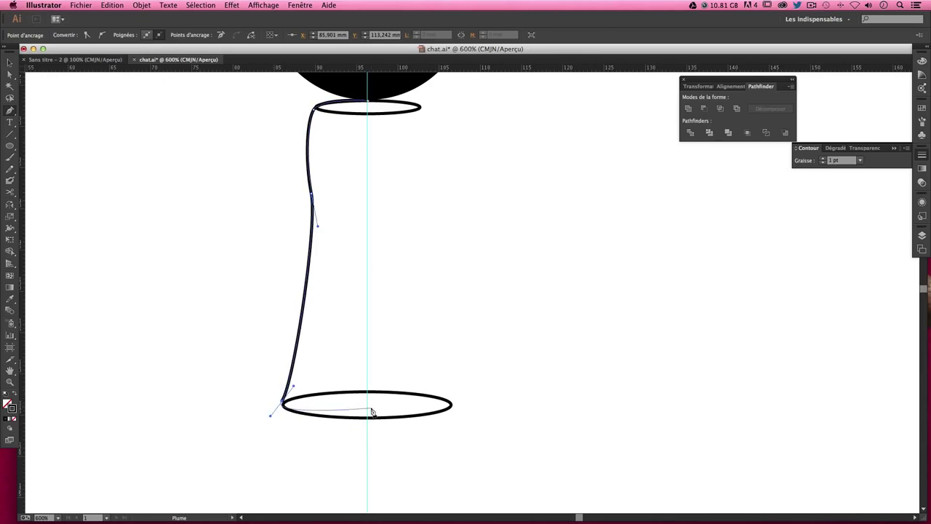
{"action": "left_click_drag", "start_coordinate": [282, 402], "coordinate": [253, 471]}
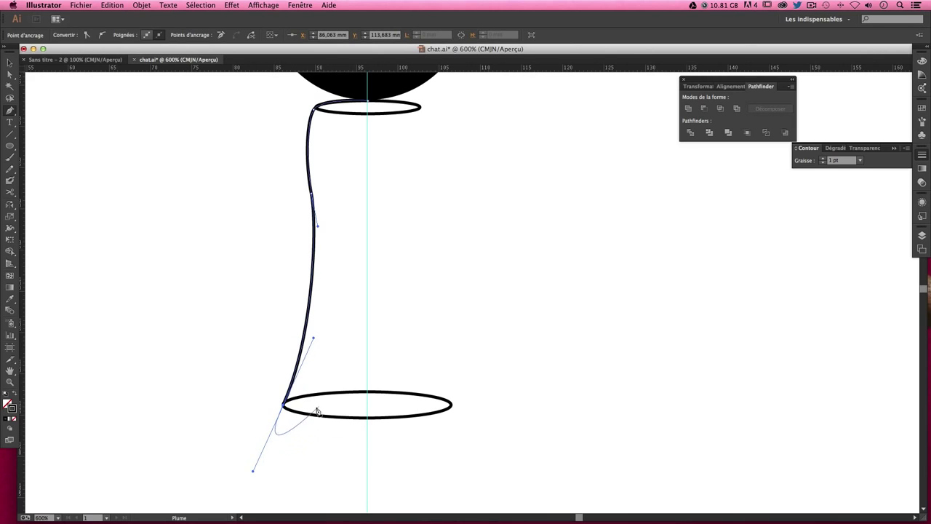
{"action": "key", "text": "v"}
{"action": "key", "text": "p"}
{"action": "left_click", "coordinate": [283, 405]}
{"action": "mouse_move", "coordinate": [368, 417]}
{"action": "left_mouse_down"}
{"action": "mouse_move", "coordinate": [441, 414]}
{"action": "mouse_move", "coordinate": [426, 415]}
{"action": "left_mouse_up"}
{"action": "left_click", "coordinate": [422, 373], "text": "ctrl"}
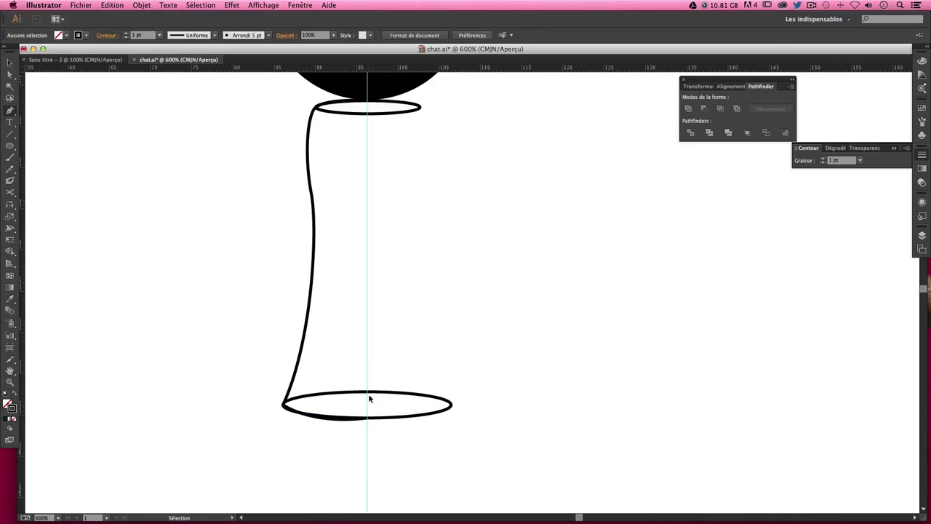
- Delete the small chin ellipse and the large lower ellipse, leaving only the body outline
{"action": "left_click", "coordinate": [9, 63]}
{"action": "left_click", "coordinate": [380, 114]}
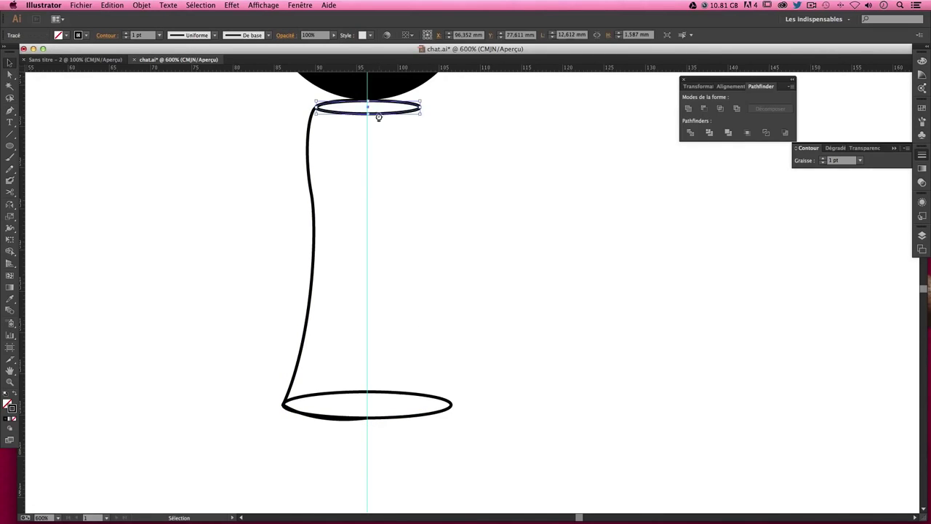
{"action": "key", "text": "Delete"}
{"action": "left_click", "coordinate": [415, 393]}
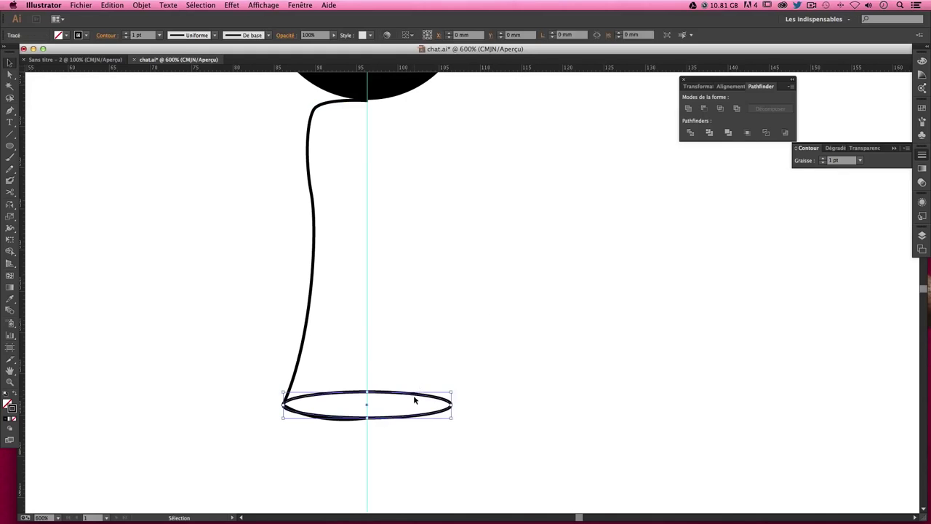
{"action": "key", "text": "Delete"}
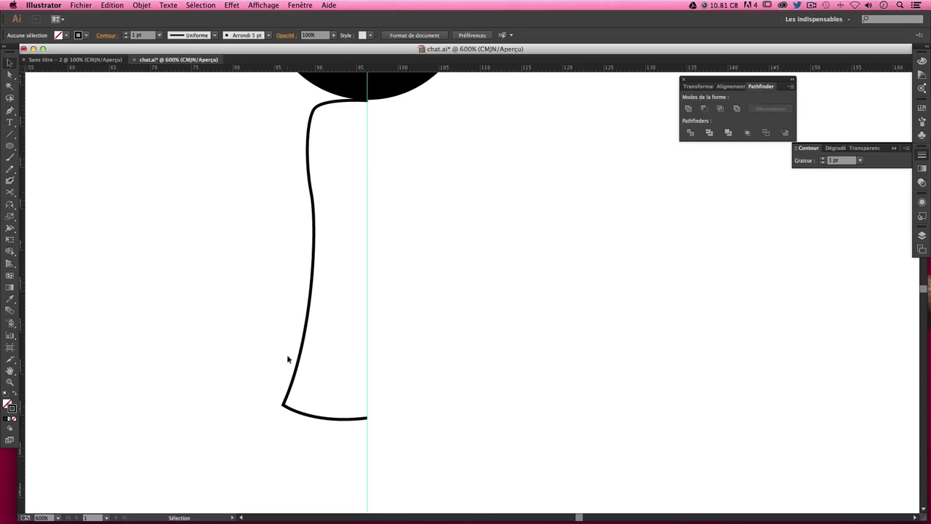
{"action": "scroll", "coordinate": [480, 247], "scroll_direction": "up", "scroll_amount": 3}
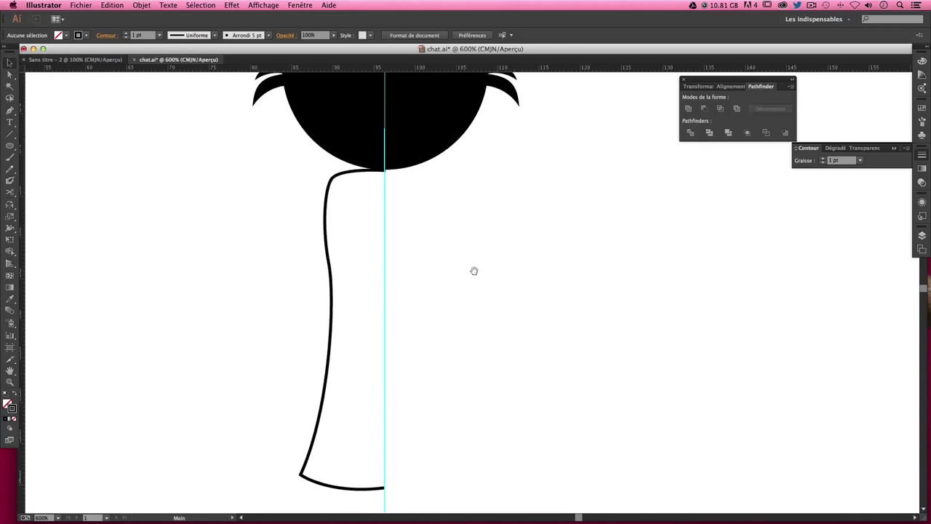
{"action": "scroll", "coordinate": [385, 193], "scroll_direction": "up", "scroll_amount": 3}
{"action": "scroll", "coordinate": [331, 239], "scroll_direction": "down", "scroll_amount": 2}
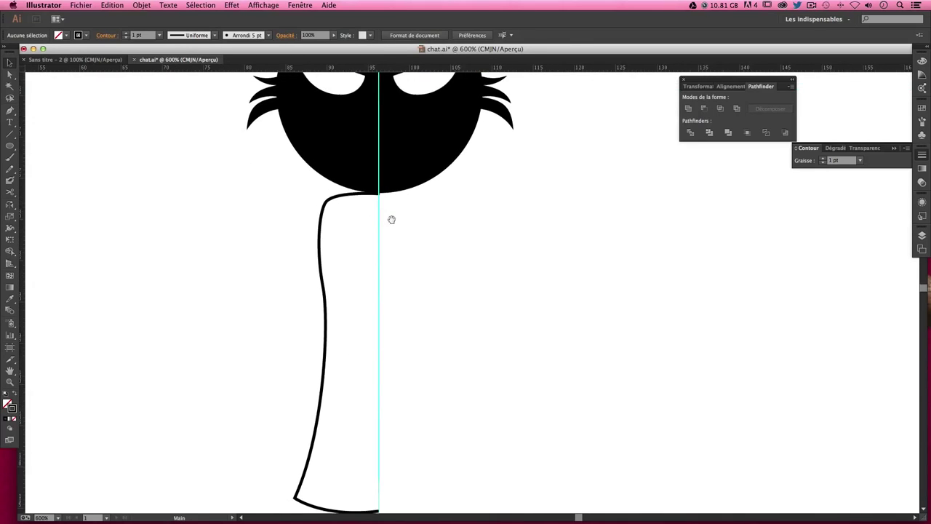
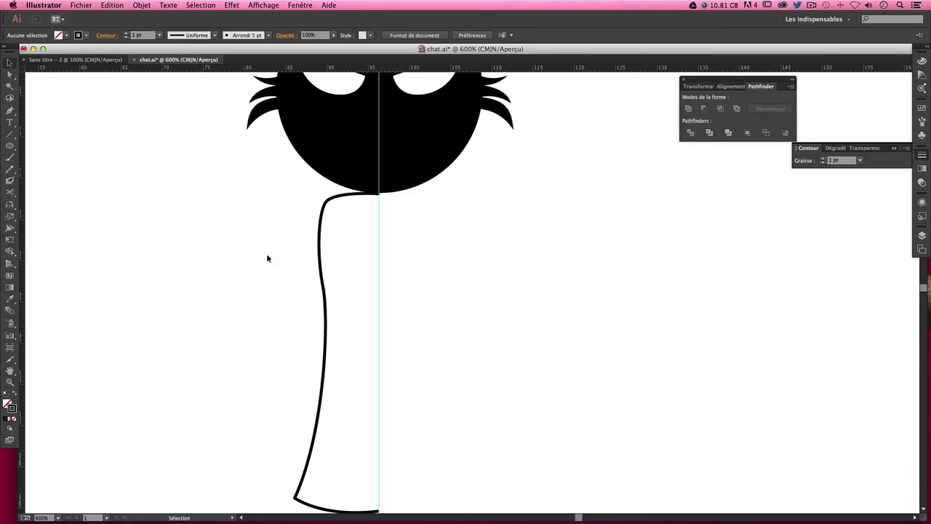
- Move the half body outline beside the cat's head and place a copy to its right
{"action": "key", "text": "super+minus"}
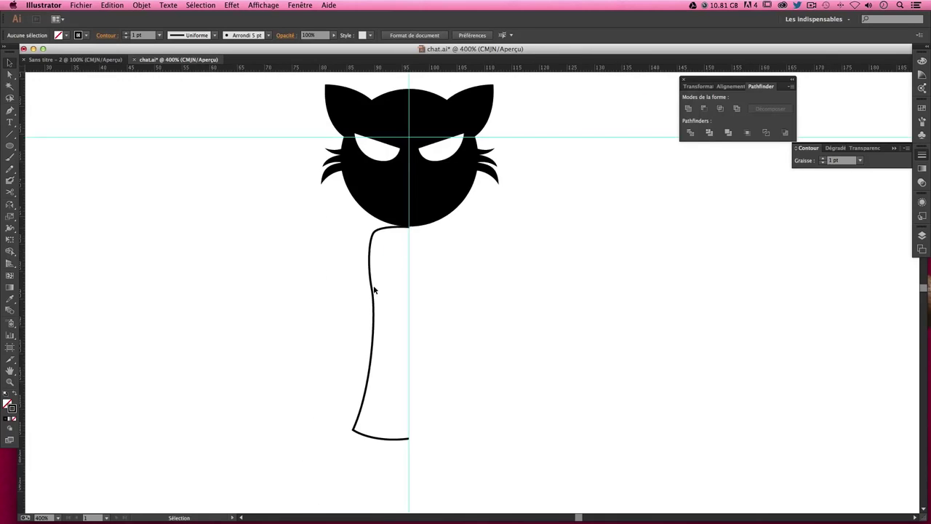
{"action": "left_click", "coordinate": [373, 301]}
{"action": "left_click", "coordinate": [511, 292]}
{"action": "left_click_drag", "start_coordinate": [373, 298], "coordinate": [501, 292]}
{"action": "left_click_drag", "start_coordinate": [613, 265], "coordinate": [530, 275]}
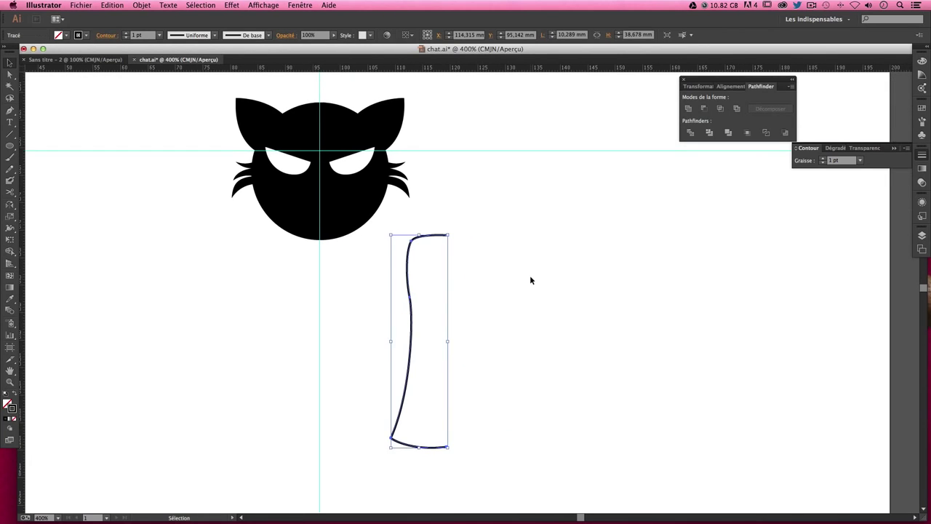
{"action": "left_click", "coordinate": [529, 275]}
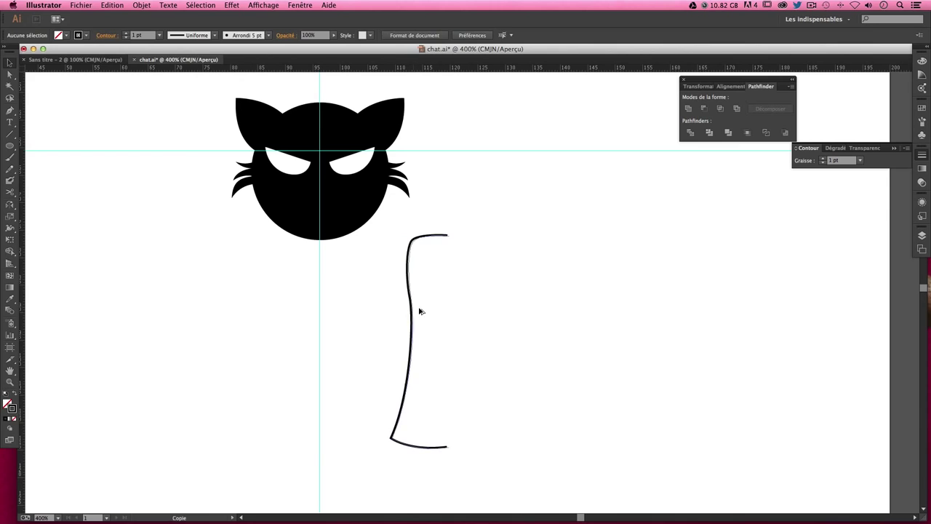
{"action": "left_click_drag", "start_coordinate": [412, 309], "coordinate": [477, 309]}
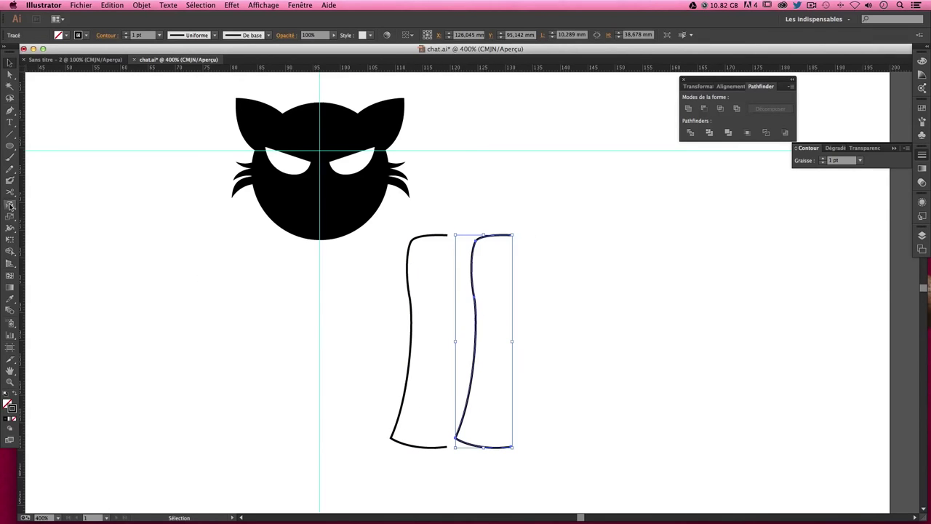
- Flip the copy horizontally, nudge it left to meet the other half, and select both halves
{"action": "left_click", "coordinate": [10, 205]}
{"action": "left_click_drag", "start_coordinate": [487, 280], "coordinate": [447, 281]}
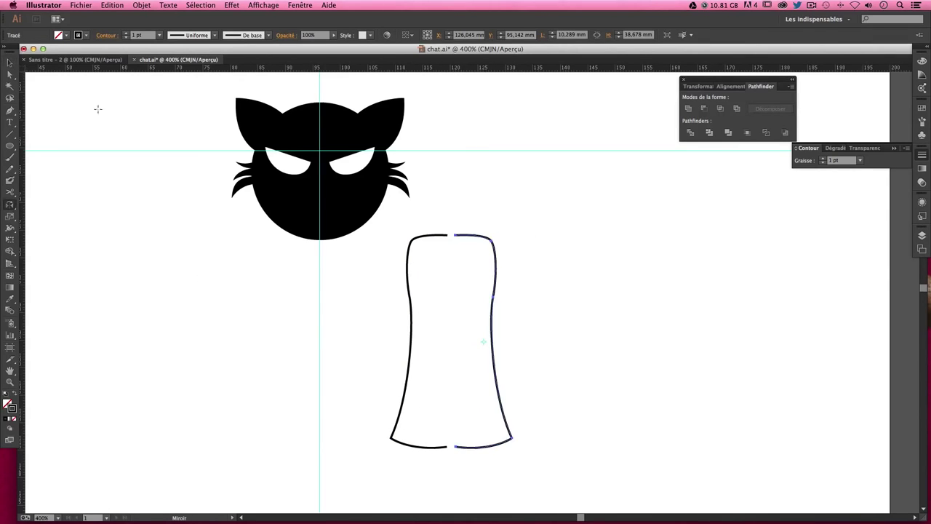
{"action": "left_click", "coordinate": [10, 62]}
{"action": "left_click", "coordinate": [567, 259]}
{"action": "left_click", "coordinate": [467, 264]}
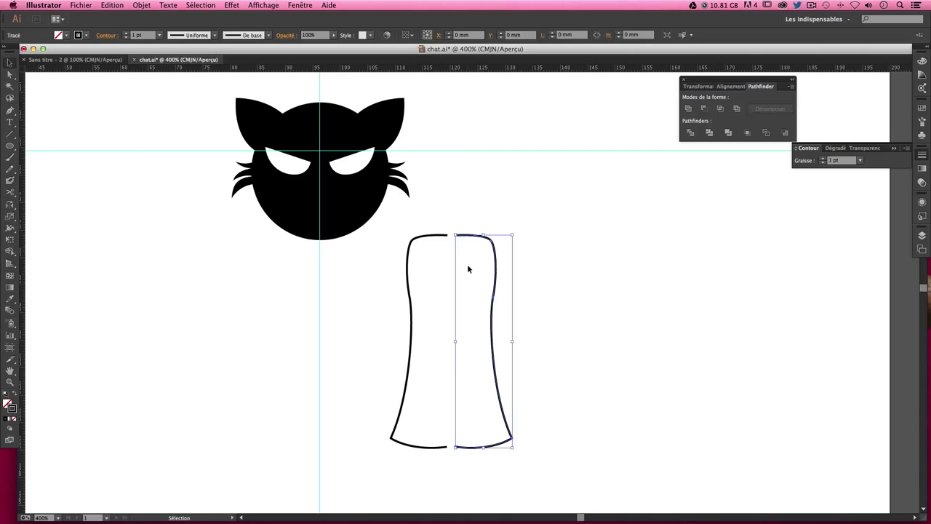
{"action": "key", "text": "Left"}
{"action": "key", "text": "Left"}
{"action": "key", "text": "Left"}
{"action": "key", "text": "Left"}
{"action": "key", "text": "Left"}
{"action": "left_click", "coordinate": [573, 287]}
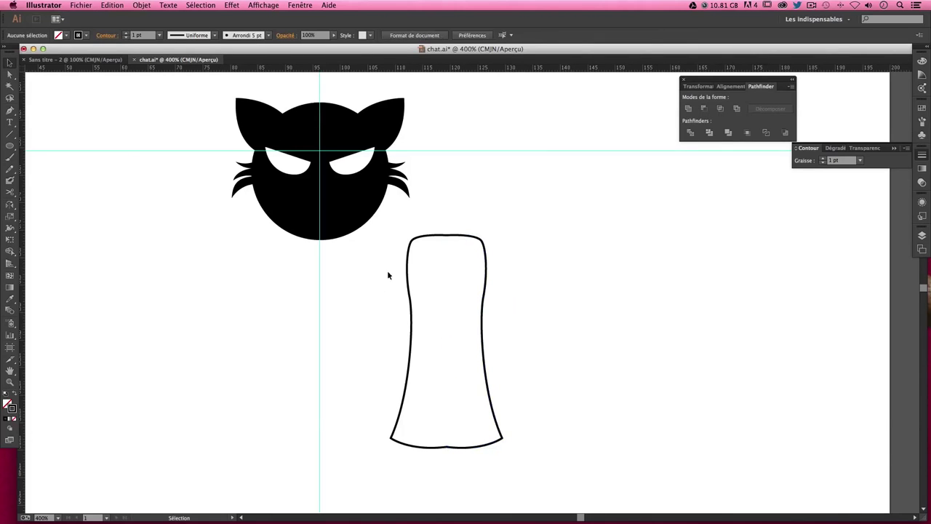
{"action": "left_click", "coordinate": [409, 313]}
{"action": "left_click_drag", "start_coordinate": [600, 322], "coordinate": [389, 269]}
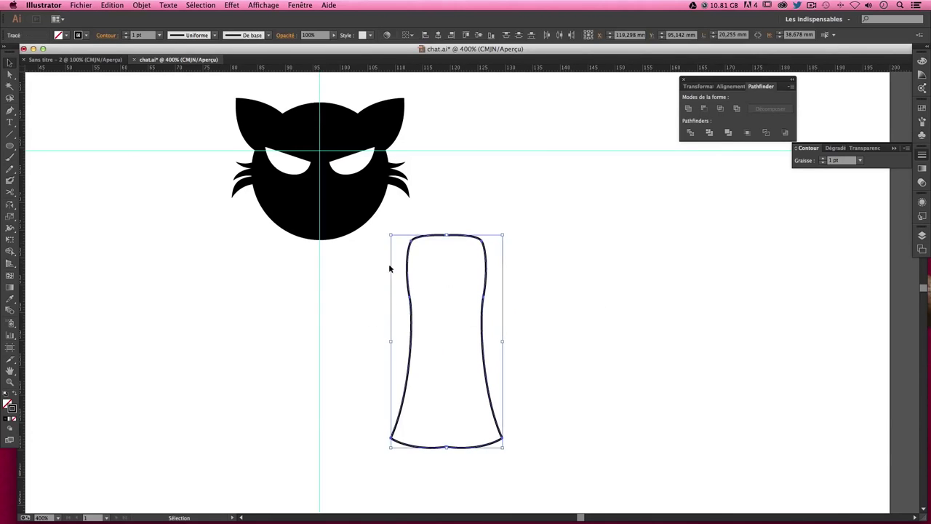
- Unite the two halves into one shape with a solid black fill and no stroke
{"action": "left_click", "coordinate": [688, 108]}
{"action": "left_click", "coordinate": [560, 347]}
{"action": "left_click", "coordinate": [466, 339]}
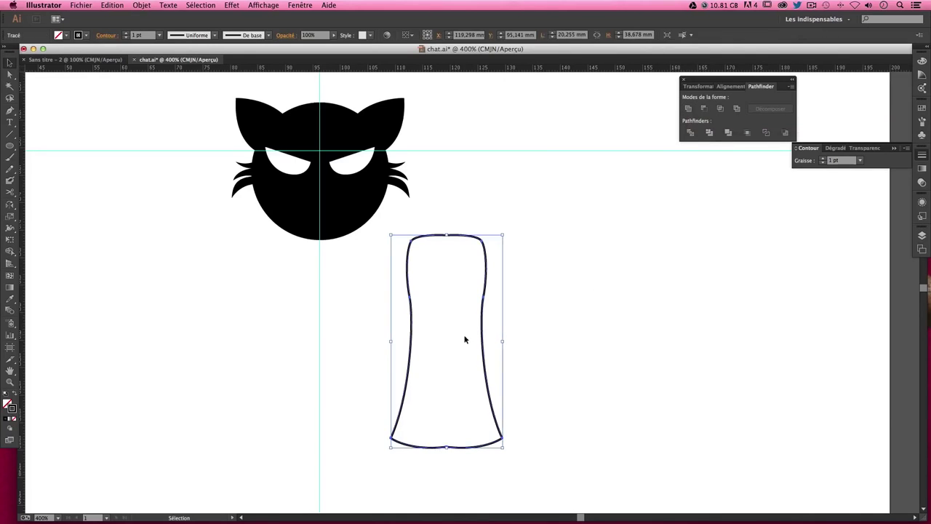
{"action": "left_click", "coordinate": [16, 394]}
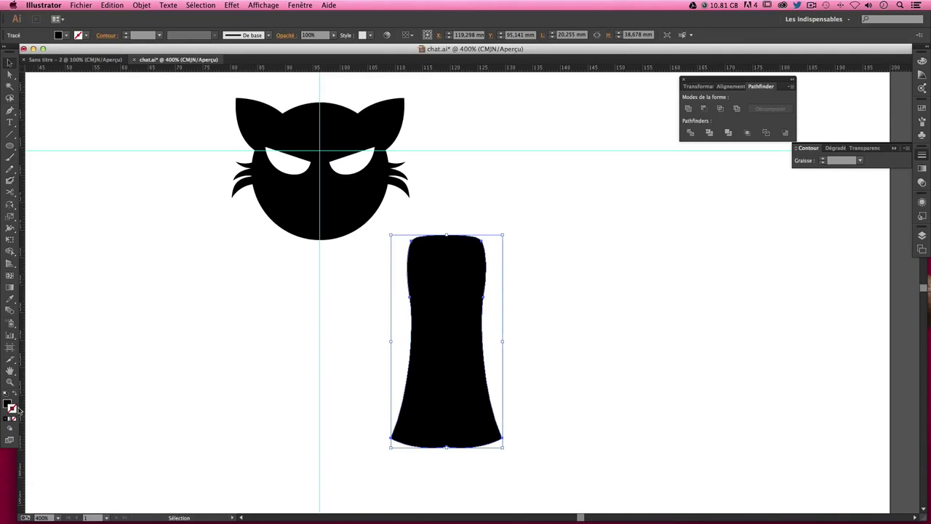
- Move the body under the cat's head and nudge it up against the head
{"action": "left_click", "coordinate": [516, 294]}
{"action": "left_click_drag", "start_coordinate": [445, 265], "coordinate": [333, 263]}
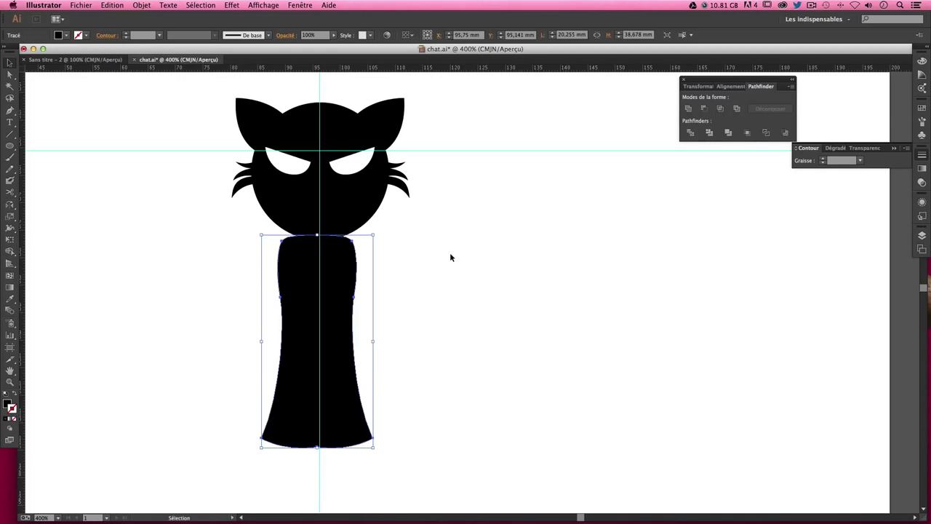
{"action": "key", "text": "Right"}
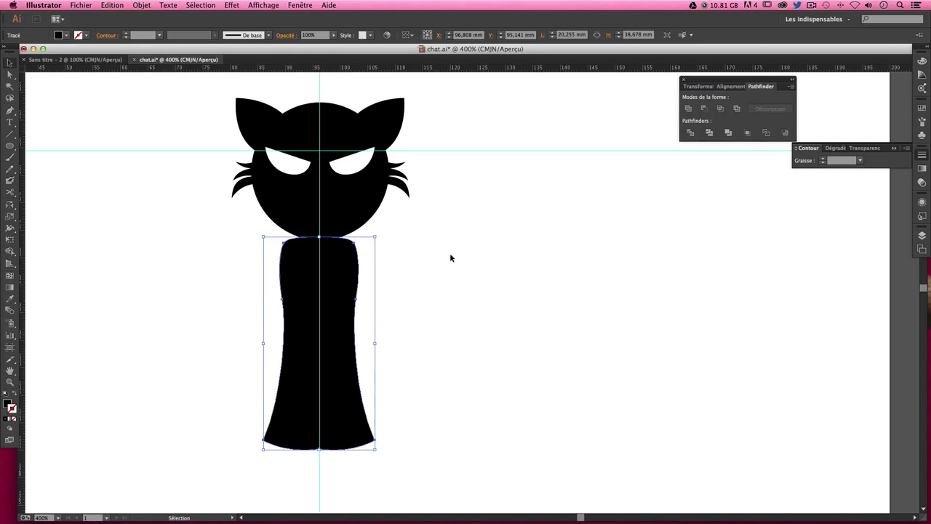
{"action": "key", "text": "Down"}
{"action": "key", "text": "Down"}
{"action": "left_click", "coordinate": [451, 257]}
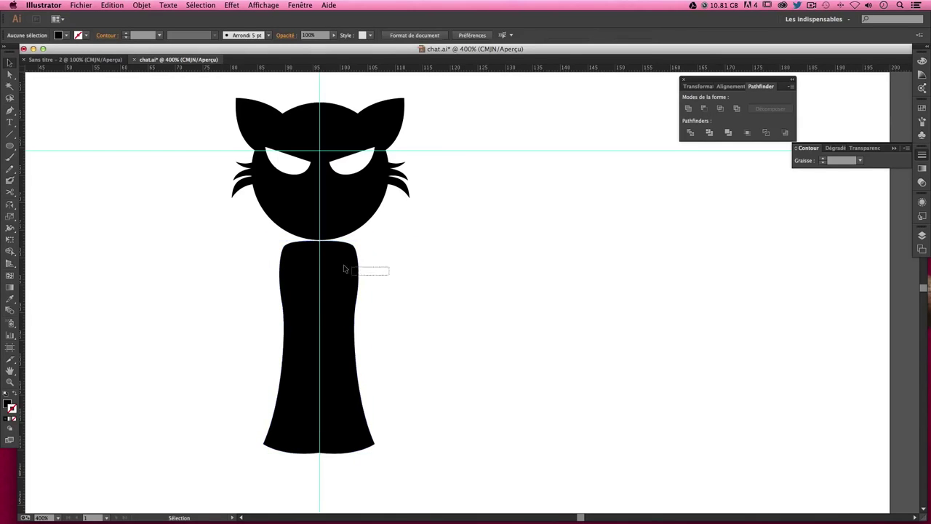
{"action": "left_click_drag", "start_coordinate": [344, 269], "coordinate": [345, 265]}
{"action": "key", "text": "Right"}
{"action": "left_click", "coordinate": [430, 265]}
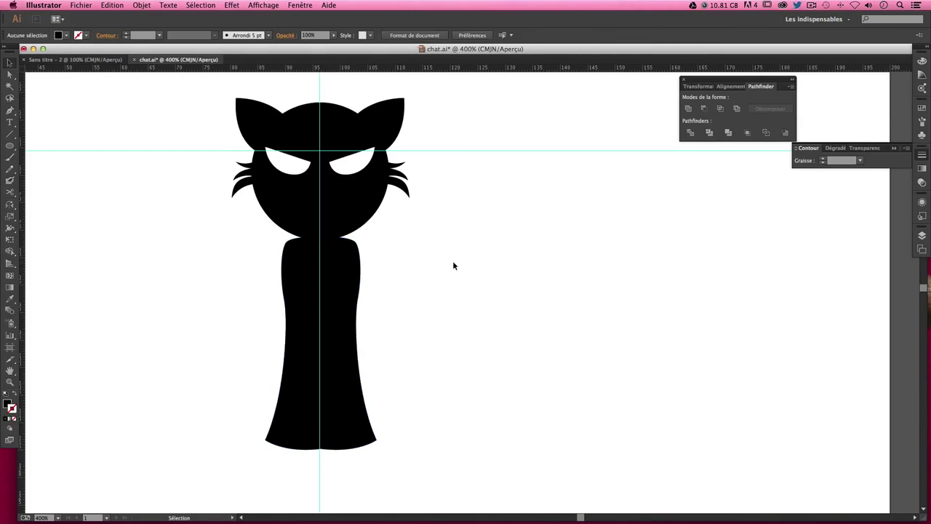
- Widen the body to about 24 mm and recentre it under the head
{"action": "scroll", "coordinate": [450, 275], "scroll_direction": "left", "scroll_amount": 2}
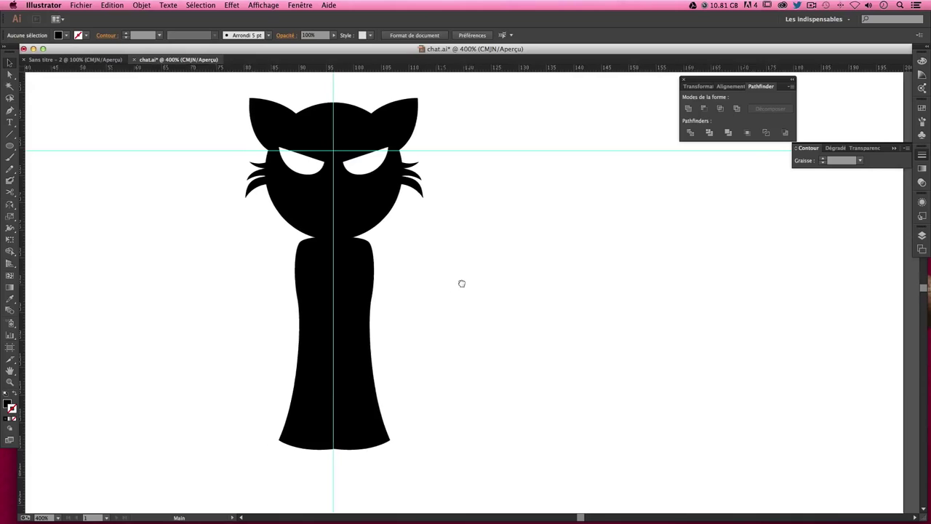
{"action": "scroll", "coordinate": [459, 283], "scroll_direction": "left", "scroll_amount": 3}
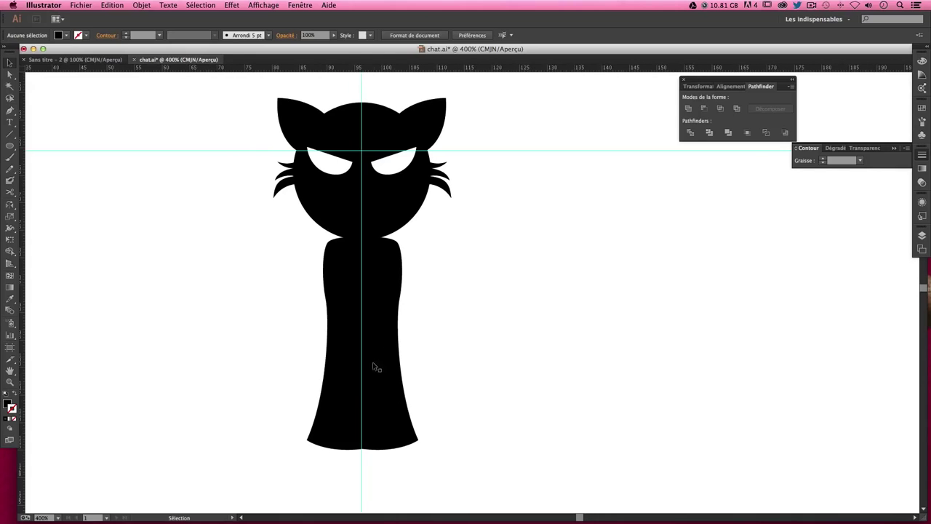
{"action": "left_click", "coordinate": [345, 375]}
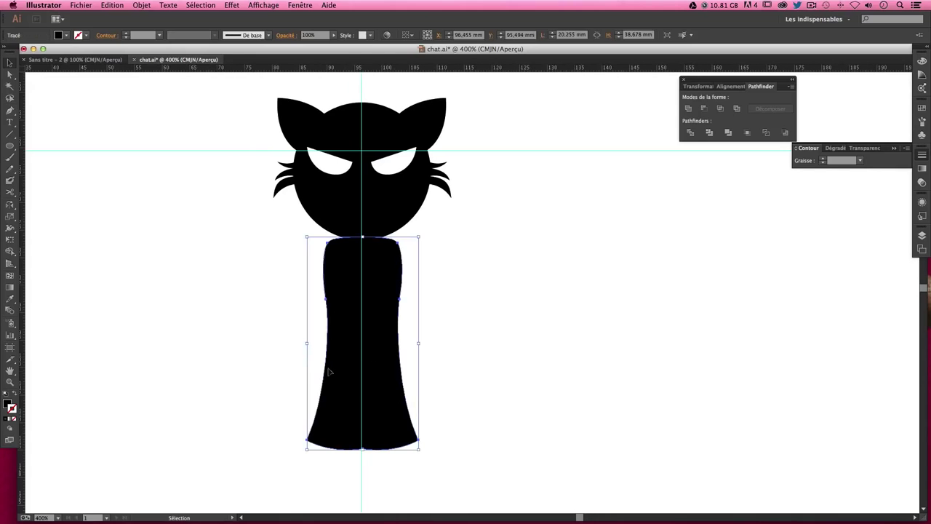
{"action": "left_click_drag", "start_coordinate": [309, 343], "coordinate": [286, 343]}
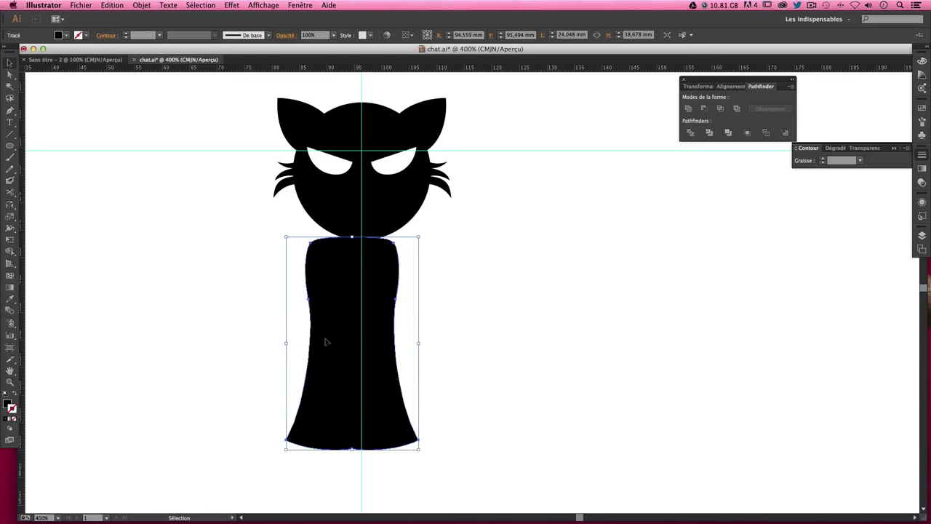
{"action": "key", "text": "Right"}
{"action": "key", "text": "Right"}
{"action": "key", "text": "Right"}
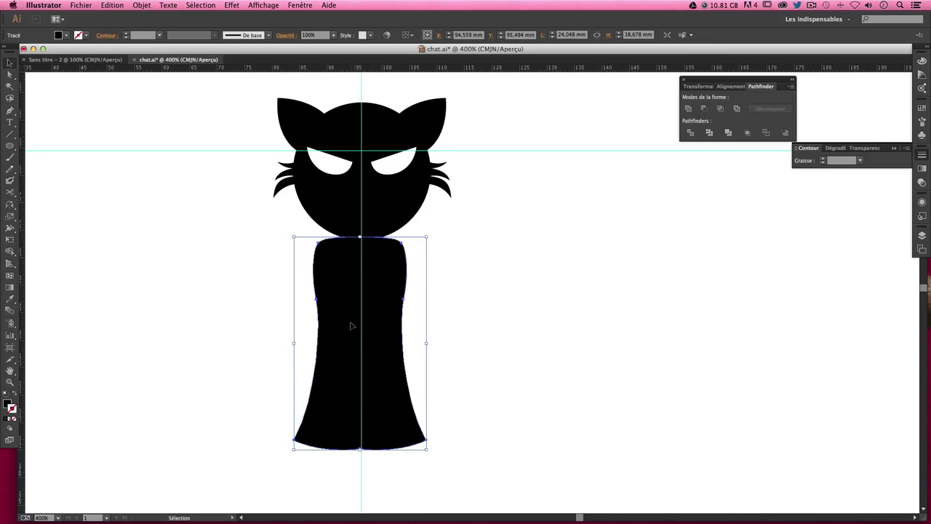
{"action": "key", "text": "Right"}
{"action": "key", "text": "Right"}
{"action": "key", "text": "Left"}
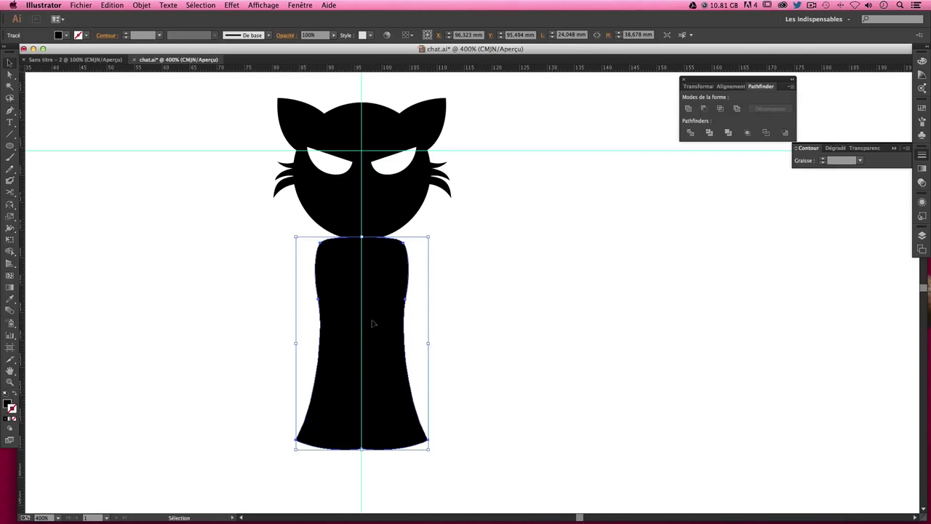
{"action": "left_click", "coordinate": [505, 307]}
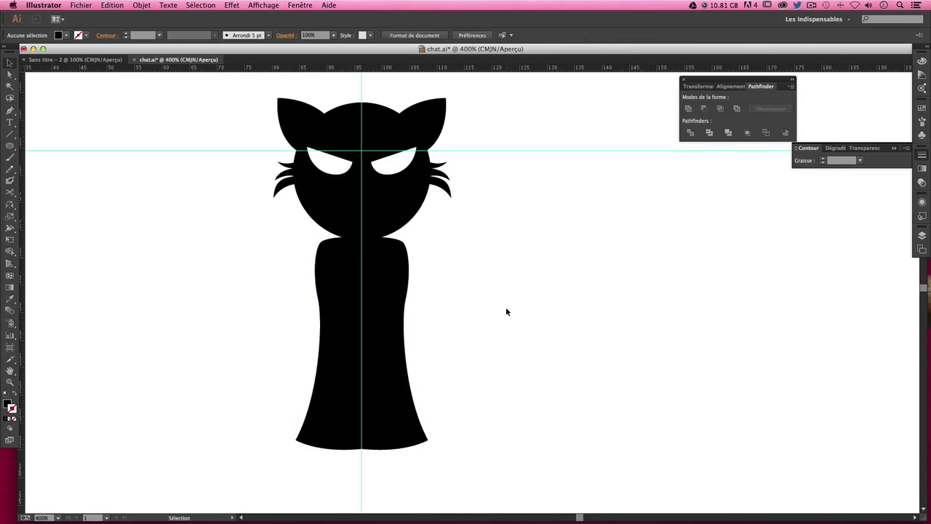
- Paint trial tuft strokes with the Paintbrush, set weight to 0,25 pt, then delete them
{"action": "left_click", "coordinate": [10, 157]}
{"action": "left_click_drag", "start_coordinate": [352, 232], "coordinate": [317, 264]}
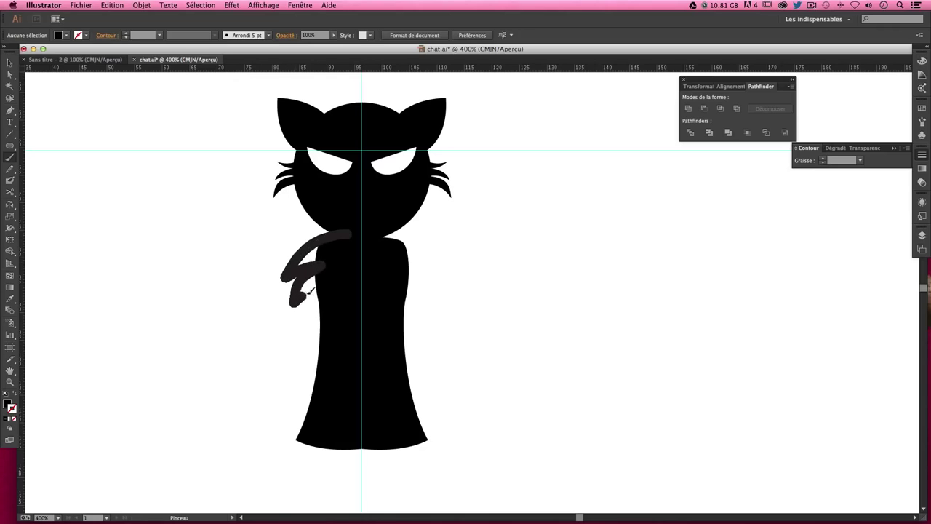
{"action": "mouse_move", "coordinate": [317, 264]}
{"action": "left_mouse_down"}
{"action": "mouse_move", "coordinate": [335, 288]}
{"action": "mouse_move", "coordinate": [356, 232]}
{"action": "left_mouse_up"}
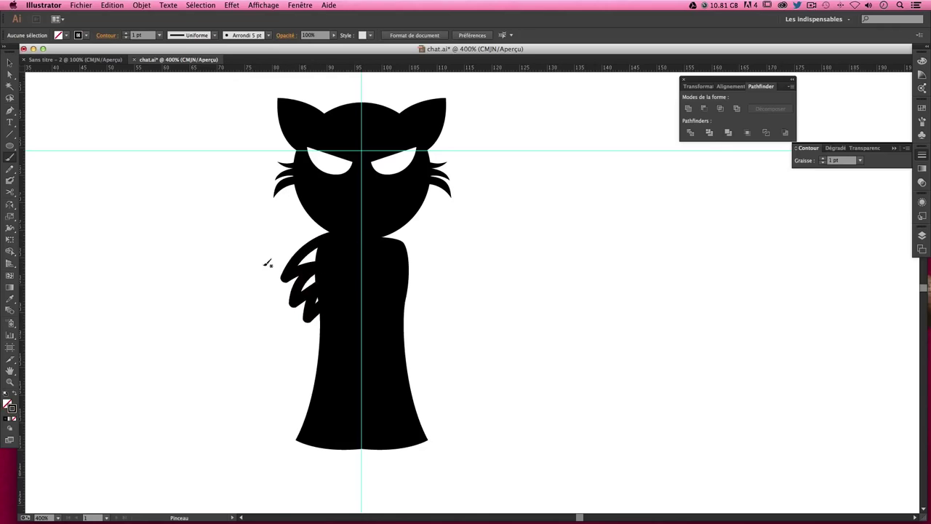
{"action": "key", "text": "v"}
{"action": "key", "text": "b"}
{"action": "left_click", "coordinate": [850, 159]}
{"action": "type", "text": "0,2"}
{"action": "type", "text": "5"}
{"action": "key", "text": "Return"}
{"action": "left_click_drag", "start_coordinate": [179, 212], "coordinate": [284, 345]}
{"action": "key", "text": "Delete"}
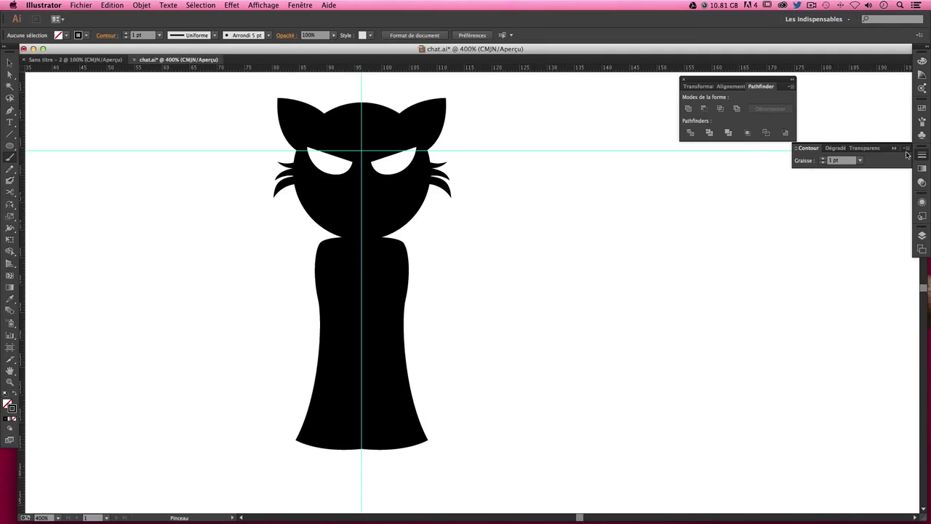
- Set the brush stroke weight to 0,3 pt and paint a thin curling tuft from the neck
{"action": "left_click", "coordinate": [860, 160]}
{"action": "type", "text": "0"}
{"action": "key", "text": "Return"}
{"action": "left_click_drag", "start_coordinate": [353, 237], "coordinate": [321, 239]}
{"action": "key", "text": "ctrl+z"}
{"action": "type", "text": "0,3"}
{"action": "key", "text": "Return"}
{"action": "mouse_move", "coordinate": [355, 226]}
{"action": "left_mouse_down"}
{"action": "mouse_move", "coordinate": [293, 259]}
{"action": "mouse_move", "coordinate": [318, 259]}
{"action": "mouse_move", "coordinate": [309, 286]}
{"action": "mouse_move", "coordinate": [372, 231]}
{"action": "left_mouse_up"}
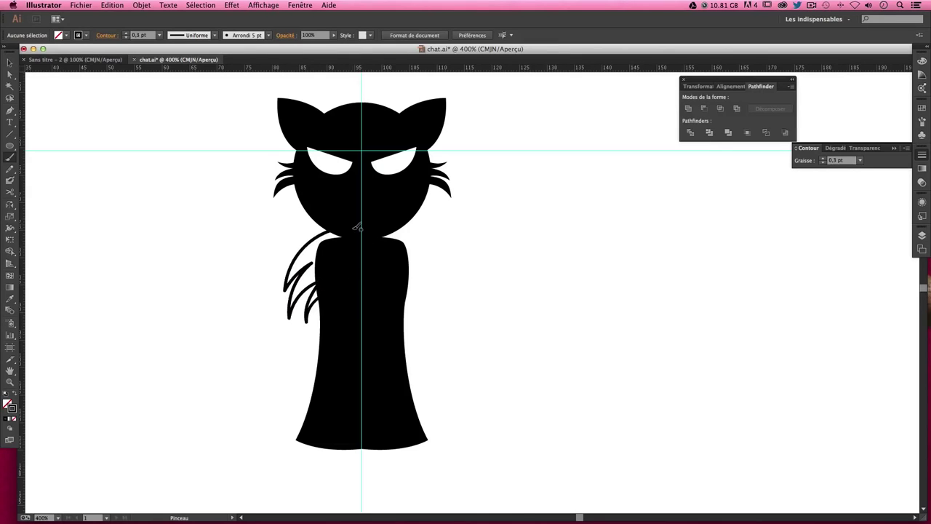
- Turn the new tuft stroke into a filled black shape and shift it slightly down-left
{"action": "left_click", "coordinate": [10, 62]}
{"action": "left_click", "coordinate": [293, 297]}
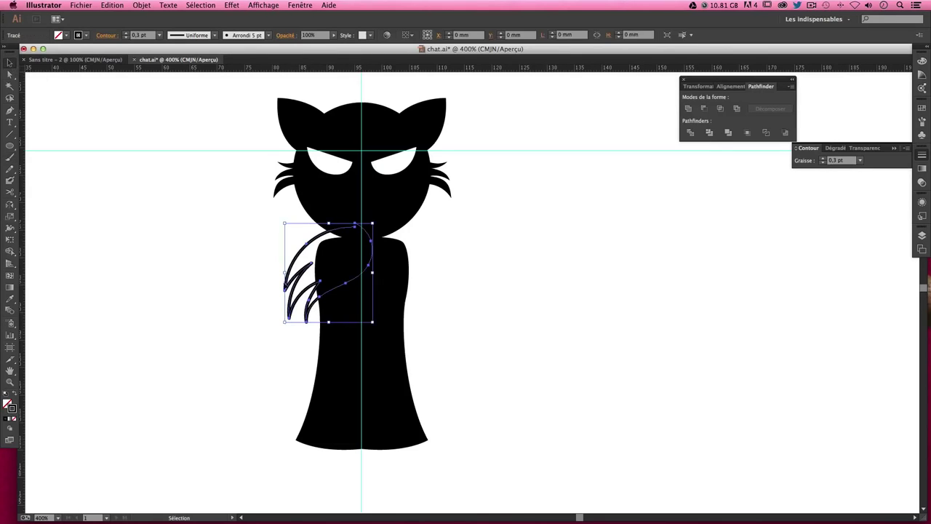
{"action": "left_click", "coordinate": [14, 395]}
{"action": "left_click", "coordinate": [132, 338]}
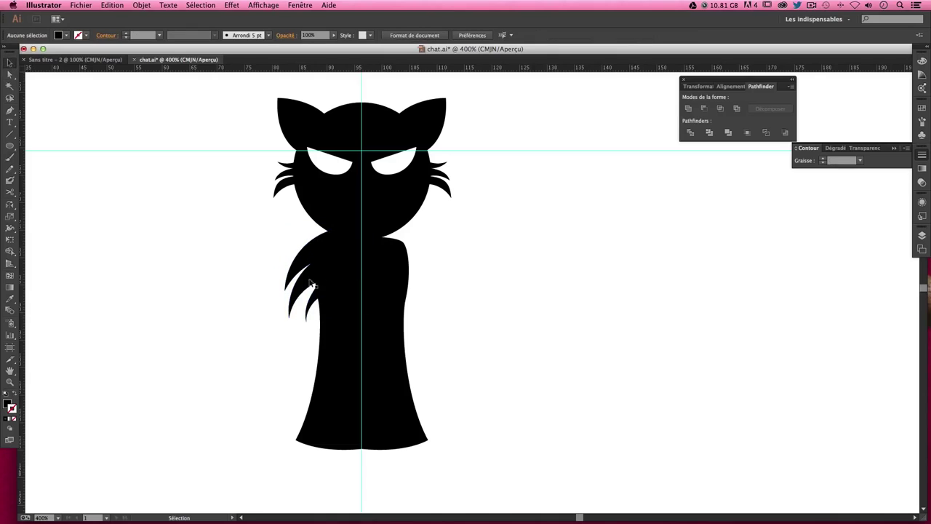
{"action": "left_click_drag", "start_coordinate": [363, 305], "coordinate": [350, 307]}
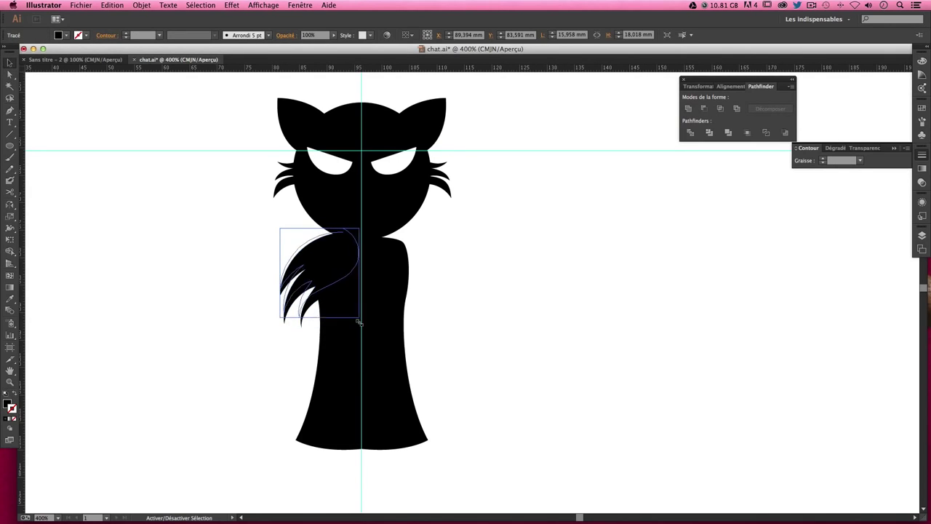
- Shrink the tuft to about 12.8 mm and rotate it about 10° to hug the left shoulder
{"action": "left_click", "coordinate": [288, 320]}
{"action": "left_click_drag", "start_coordinate": [266, 282], "coordinate": [289, 319]}
{"action": "left_click_drag", "start_coordinate": [318, 262], "coordinate": [329, 271]}
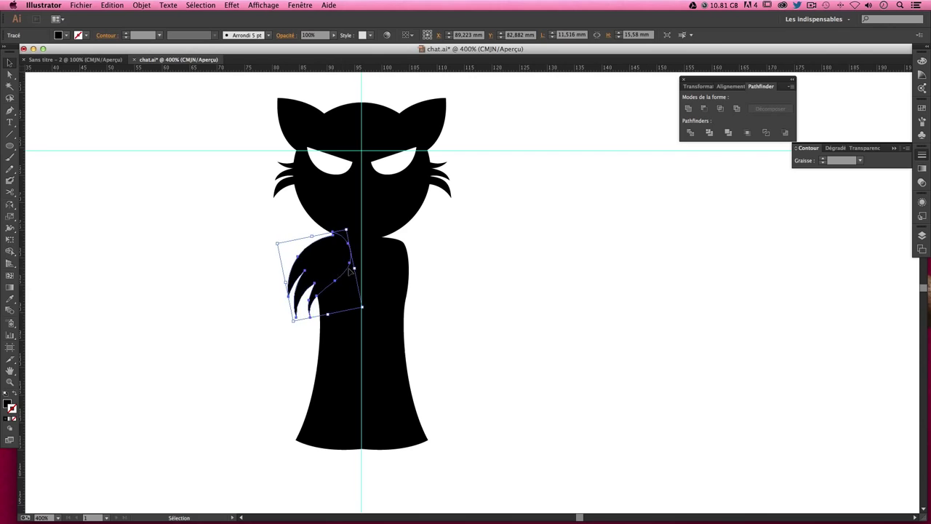
{"action": "left_click", "coordinate": [452, 272]}
{"action": "left_click", "coordinate": [336, 262]}
{"action": "left_click", "coordinate": [492, 257]}
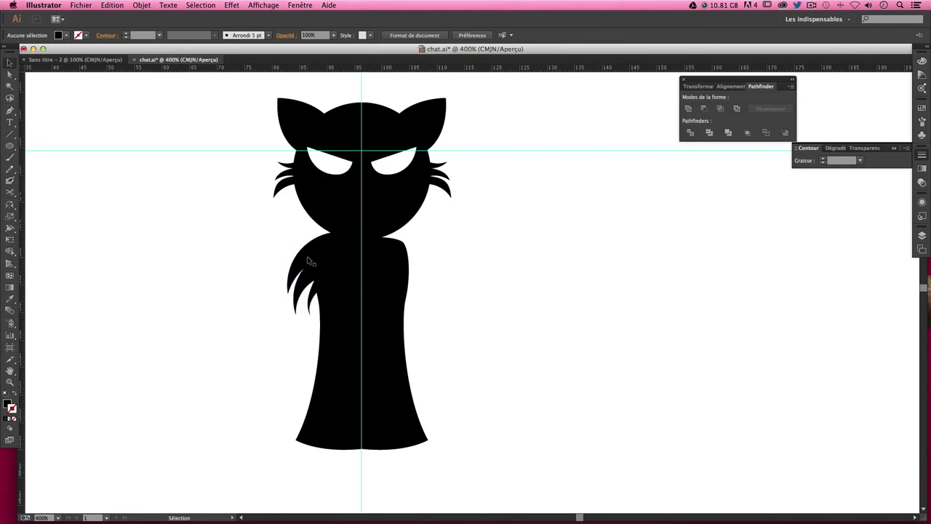
- Duplicate the fur tuft to the right, rotate it, and mirror it to curl the other way
{"action": "left_click_drag", "start_coordinate": [307, 259], "coordinate": [440, 262]}
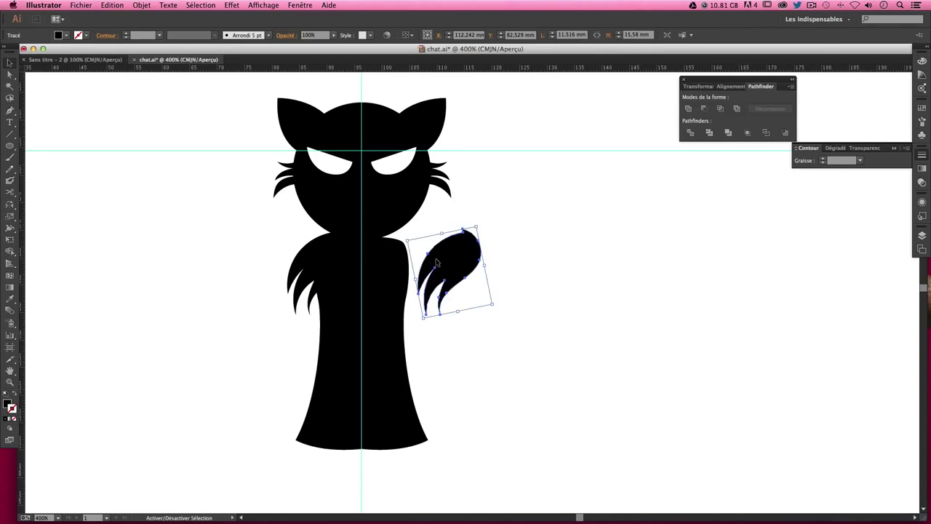
{"action": "left_click", "coordinate": [10, 204]}
{"action": "left_click_drag", "start_coordinate": [370, 231], "coordinate": [441, 236]}
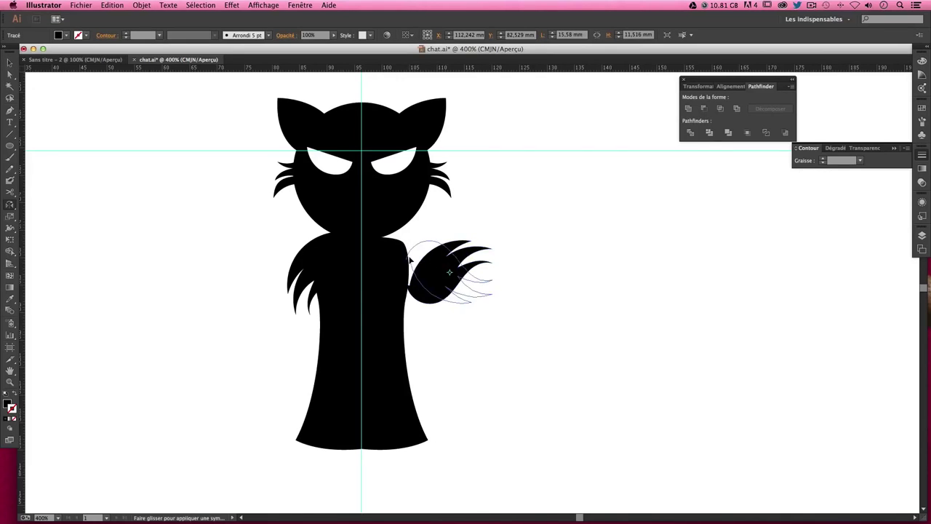
{"action": "mouse_move", "coordinate": [411, 241]}
{"action": "left_mouse_down"}
{"action": "mouse_move", "coordinate": [409, 259]}
{"action": "mouse_move", "coordinate": [418, 261]}
{"action": "left_mouse_up"}
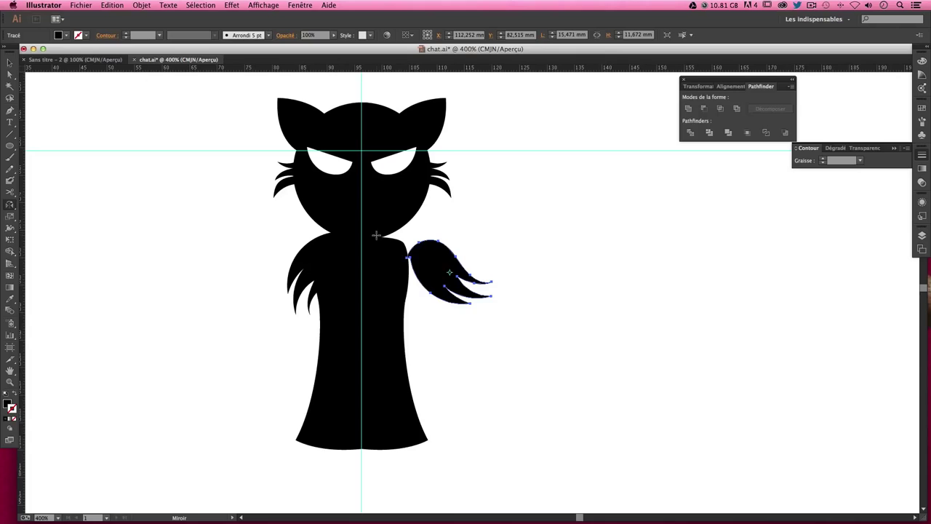
{"action": "mouse_move", "coordinate": [411, 270]}
{"action": "left_mouse_down"}
{"action": "mouse_move", "coordinate": [433, 285]}
{"action": "mouse_move", "coordinate": [403, 265]}
{"action": "left_mouse_up"}
- Place the mirrored tuft on the cat's right shoulder, nudging it slightly right
{"action": "left_click", "coordinate": [9, 63]}
{"action": "left_click", "coordinate": [471, 226]}
{"action": "left_click", "coordinate": [488, 267]}
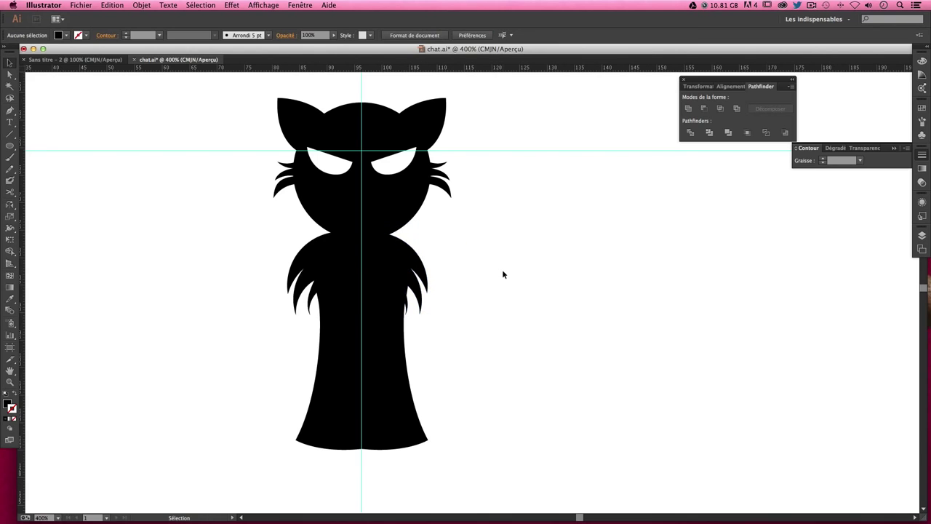
{"action": "left_click", "coordinate": [420, 272]}
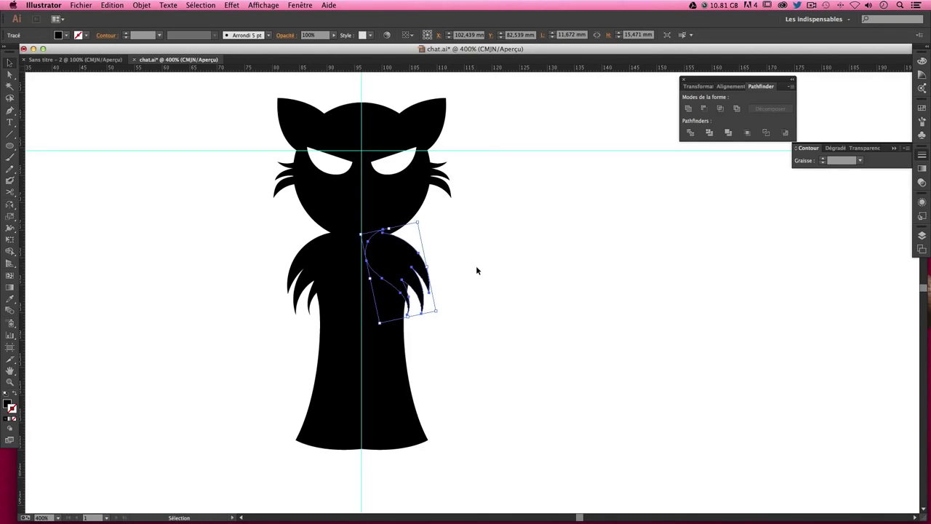
{"action": "key", "text": "Right"}
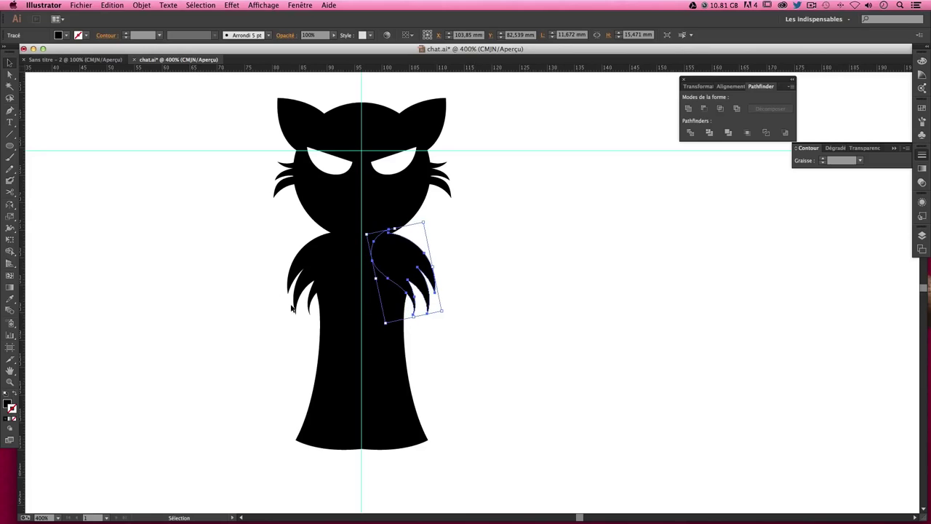
{"action": "left_click", "coordinate": [291, 309]}
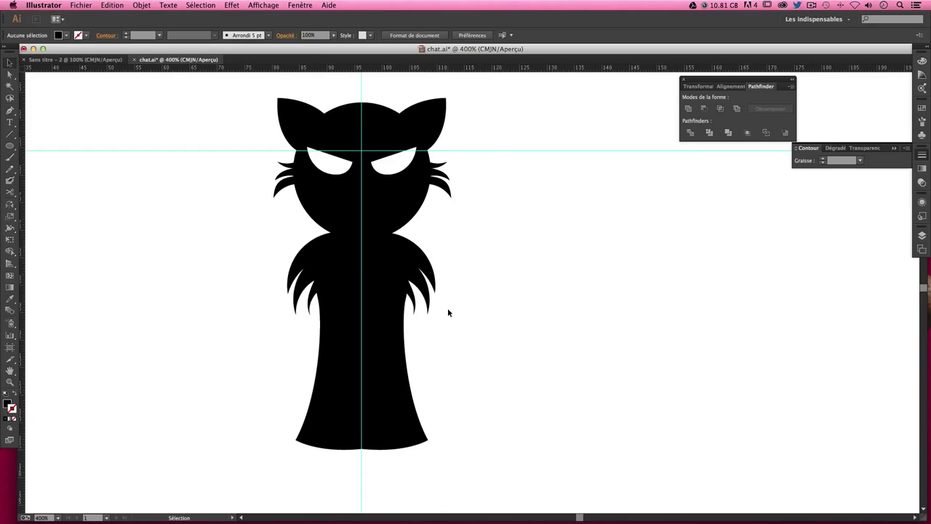
{"action": "scroll", "coordinate": [502, 367], "scroll_direction": "down", "scroll_amount": 1}
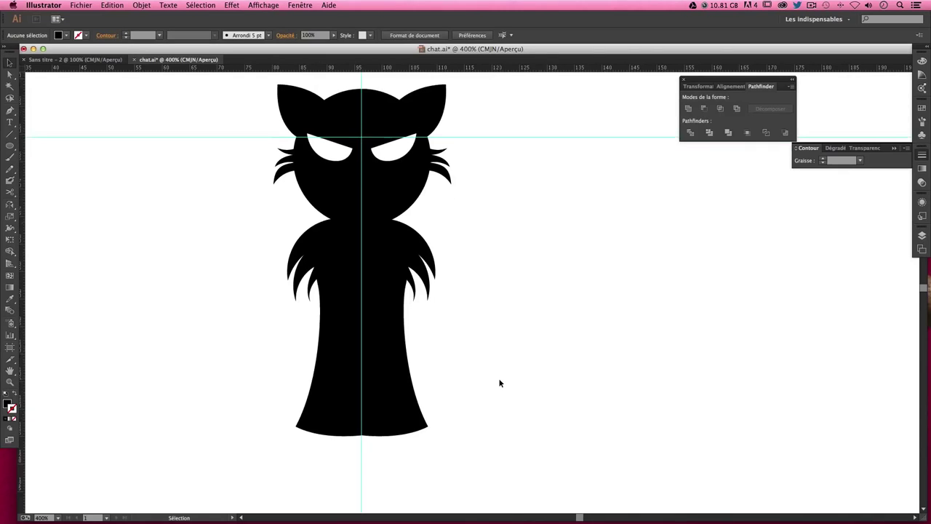
{"action": "scroll", "coordinate": [493, 371], "scroll_direction": "down", "scroll_amount": 3}
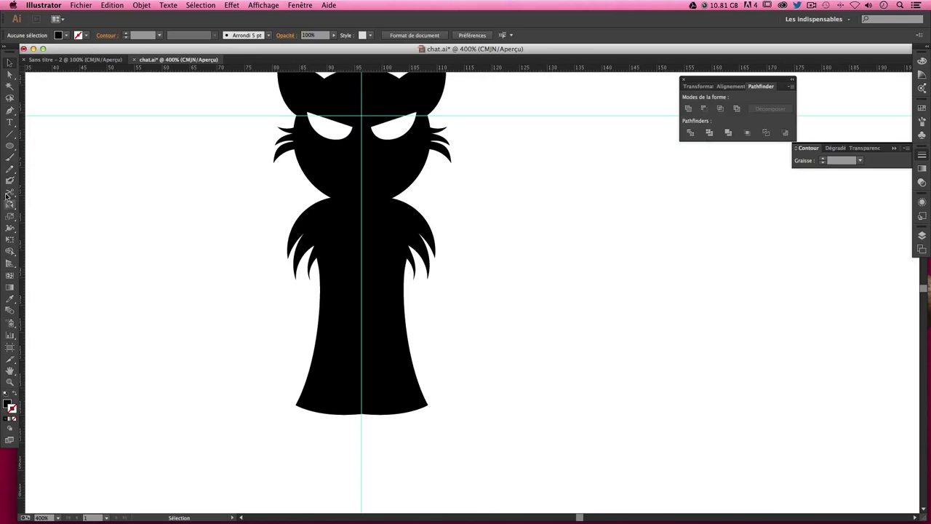
{"action": "left_click", "coordinate": [12, 148]}
{"action": "left_click", "coordinate": [13, 148]}
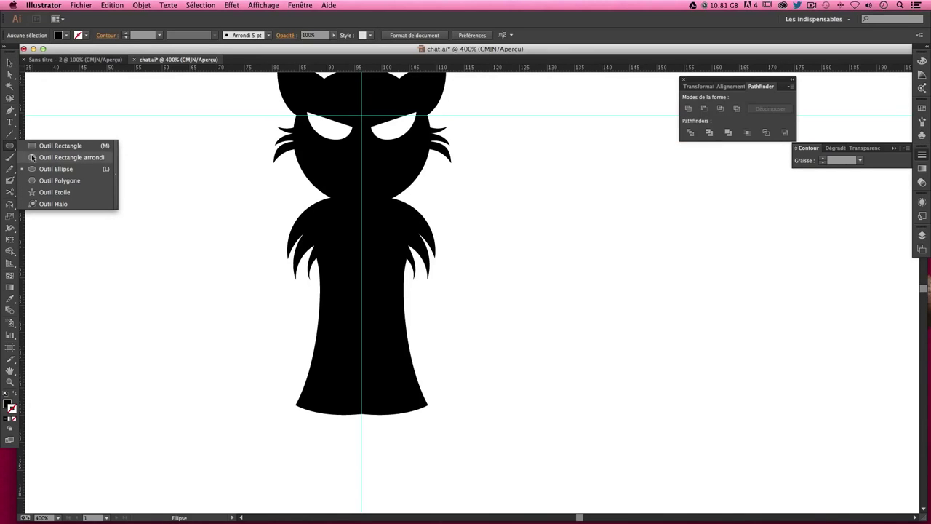
- Draw a tall black oval, tilt it about 20°, and fit it slightly widened at the body's lower left
{"action": "left_click", "coordinate": [56, 169]}
{"action": "left_click_drag", "start_coordinate": [140, 230], "coordinate": [177, 348]}
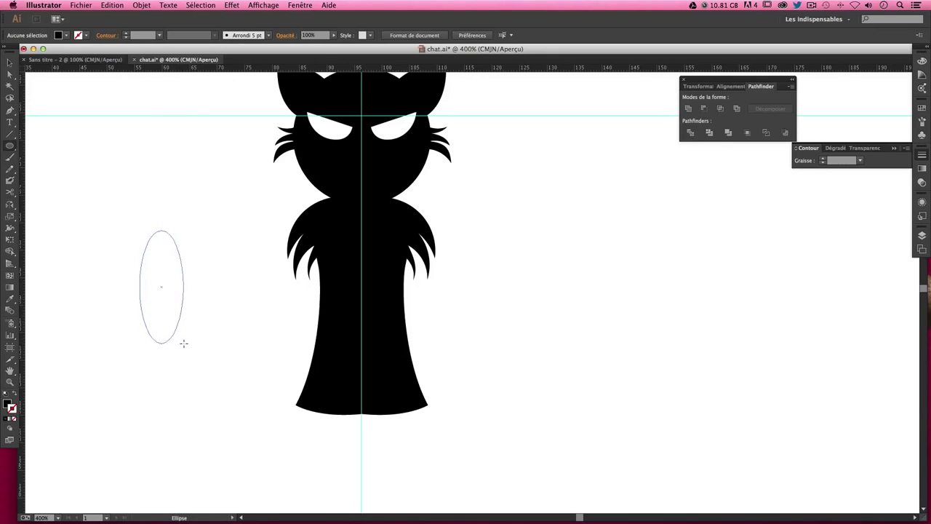
{"action": "left_click_drag", "start_coordinate": [178, 348], "coordinate": [181, 334]}
{"action": "key", "text": "v"}
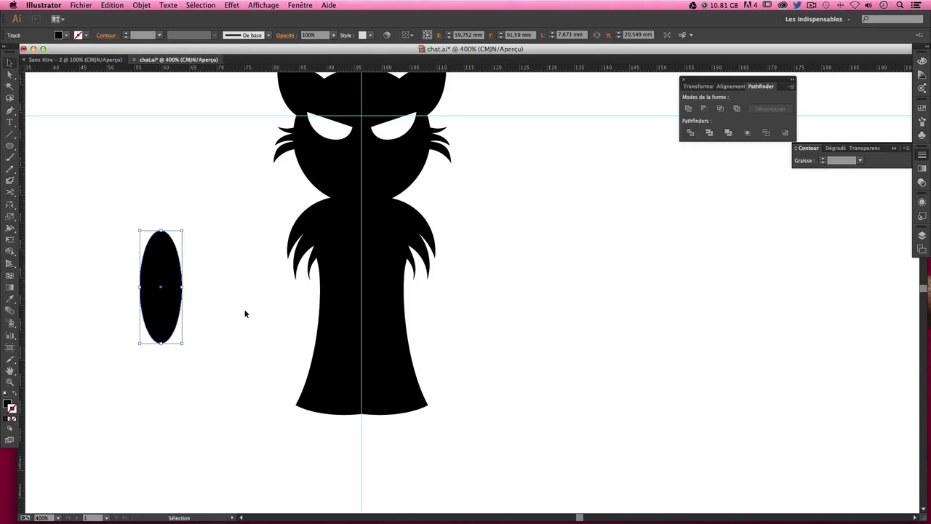
{"action": "left_click_drag", "start_coordinate": [187, 347], "coordinate": [204, 333]}
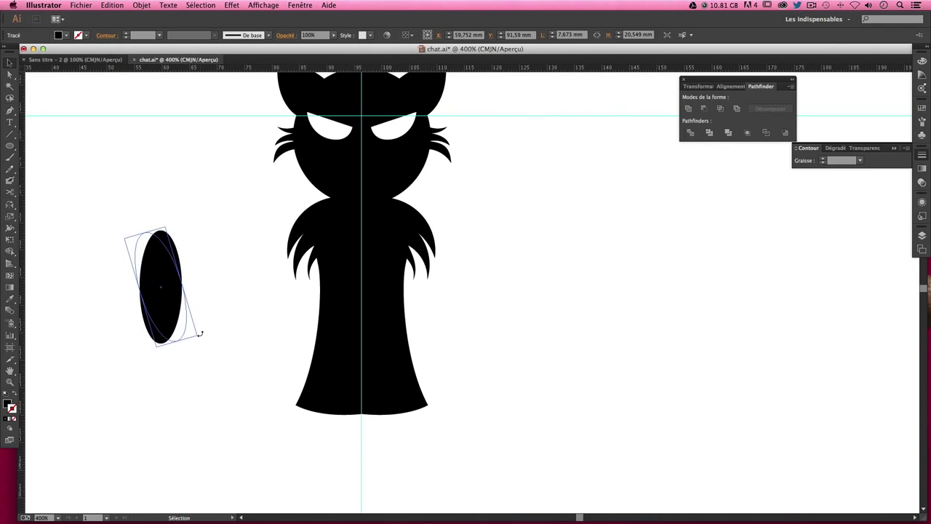
{"action": "mouse_move", "coordinate": [166, 308]}
{"action": "left_mouse_down"}
{"action": "mouse_move", "coordinate": [303, 389]}
{"action": "mouse_move", "coordinate": [307, 372]}
{"action": "left_mouse_up"}
{"action": "left_click", "coordinate": [235, 355]}
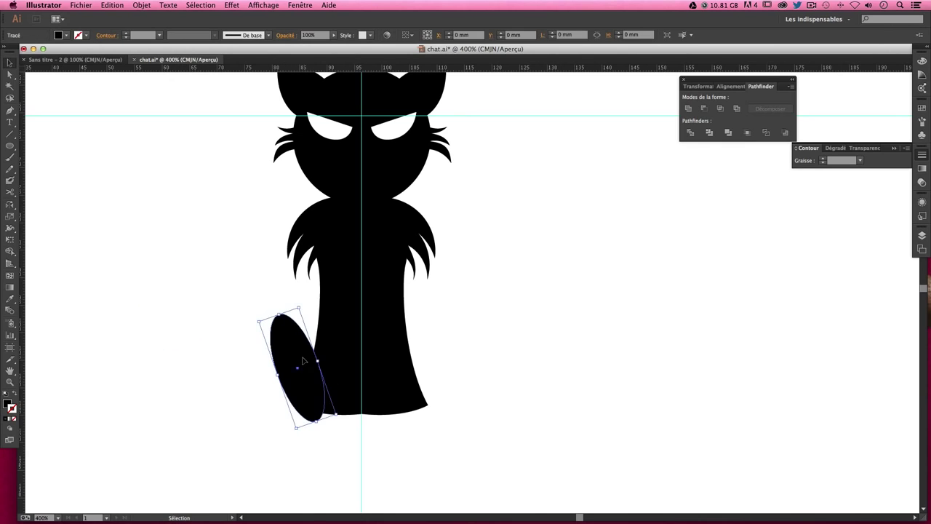
{"action": "left_click", "coordinate": [250, 372]}
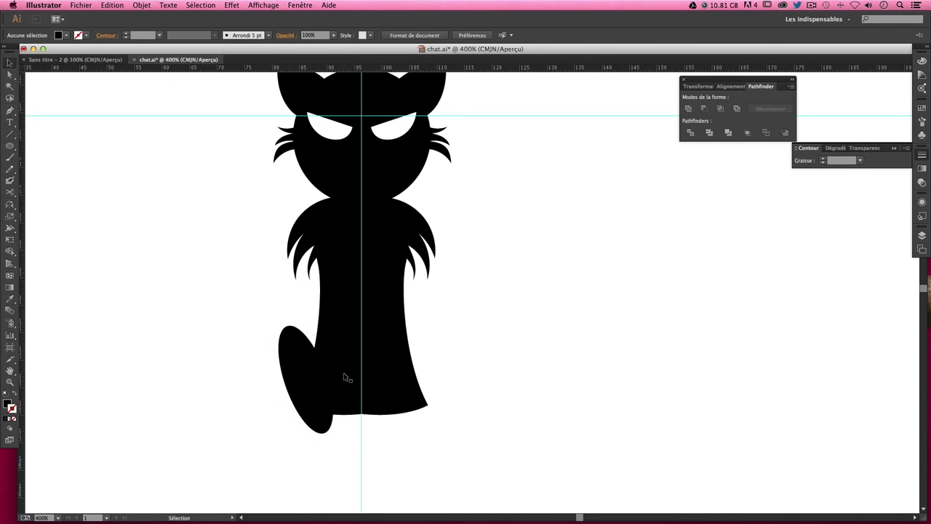
{"action": "left_click", "coordinate": [298, 379]}
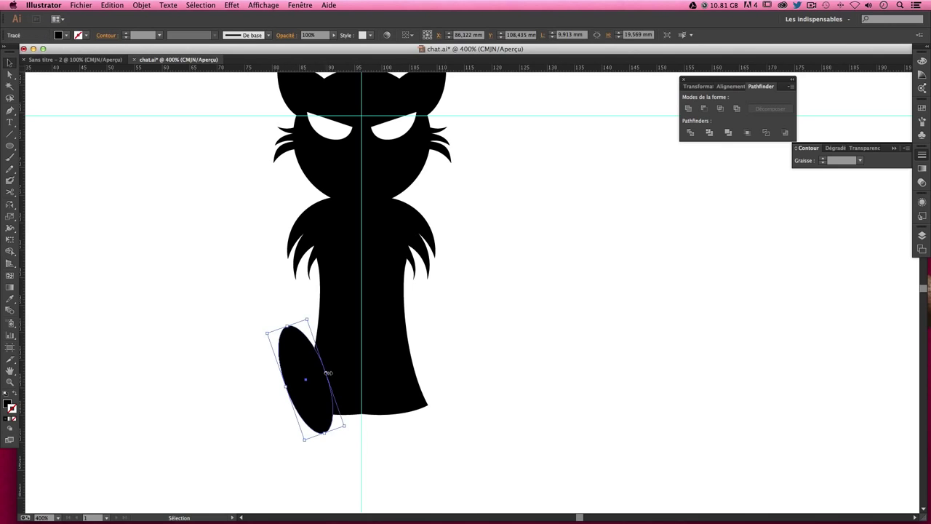
{"action": "left_click_drag", "start_coordinate": [327, 374], "coordinate": [291, 393]}
{"action": "left_click", "coordinate": [354, 403]}
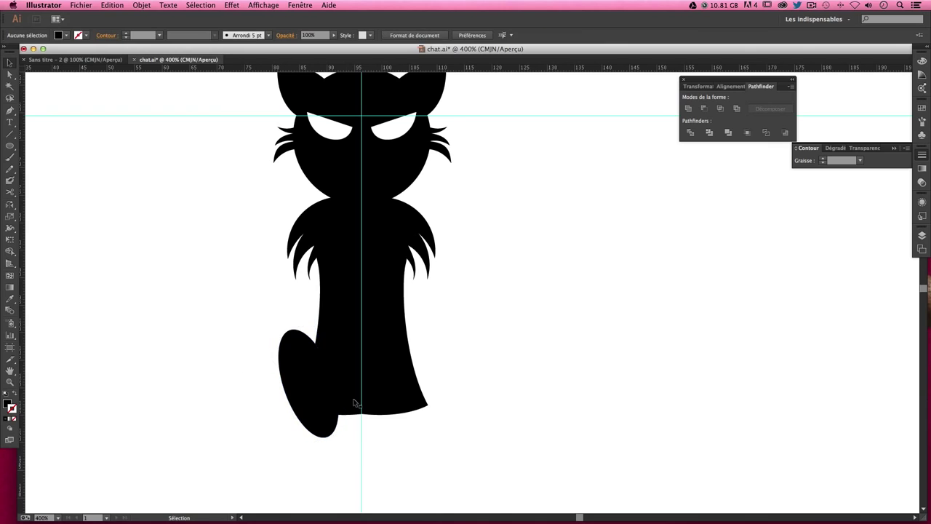
- Nudge the left foot oval slightly down
{"action": "scroll", "coordinate": [465, 349], "scroll_direction": "up", "scroll_amount": 2}
{"action": "scroll", "coordinate": [460, 338], "scroll_direction": "right", "scroll_amount": 1}
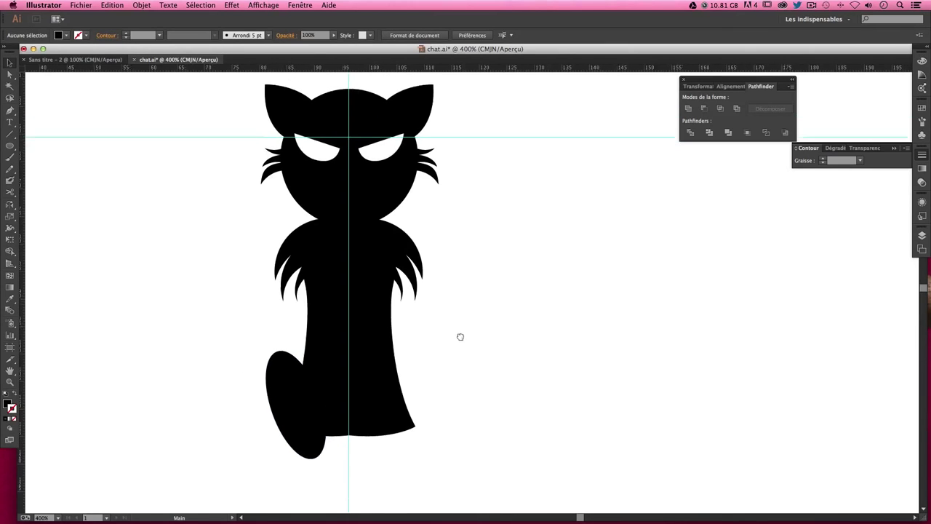
{"action": "scroll", "coordinate": [437, 350], "scroll_direction": "down", "scroll_amount": 2}
{"action": "scroll", "coordinate": [442, 358], "scroll_direction": "up", "scroll_amount": 2}
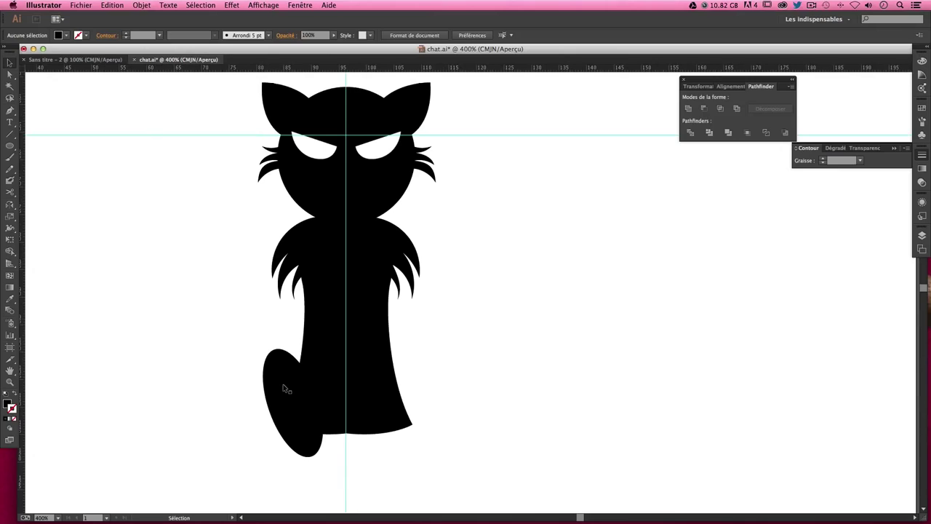
{"action": "left_click_drag", "start_coordinate": [285, 389], "coordinate": [285, 392]}
{"action": "left_click", "coordinate": [440, 373]}
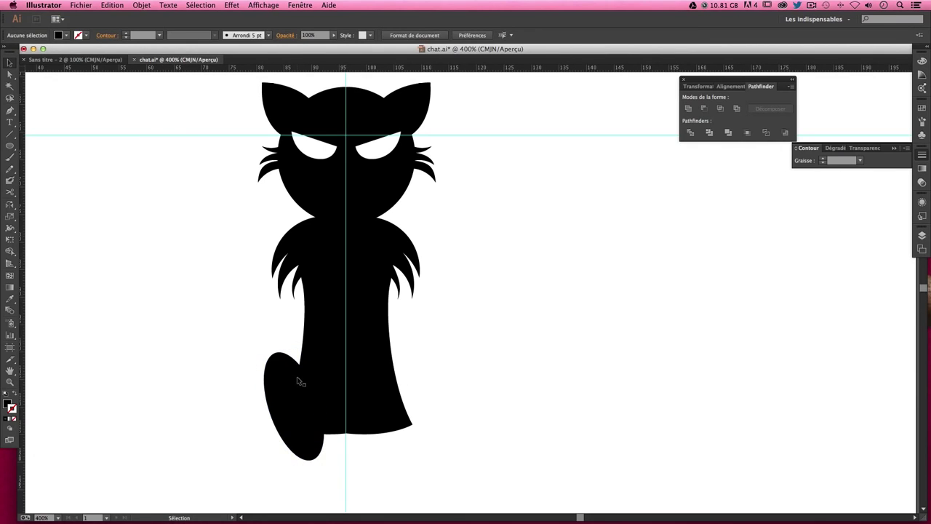
- Duplicate the foot to the right and mirror it horizontally as the right paw
{"action": "left_click_drag", "start_coordinate": [294, 389], "coordinate": [403, 388]}
{"action": "key", "text": "o"}
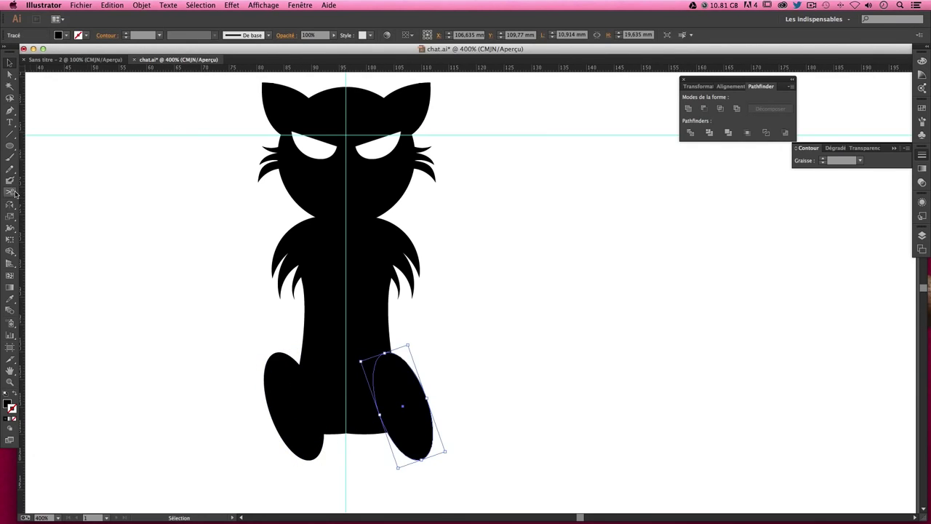
{"action": "left_click_drag", "start_coordinate": [221, 280], "coordinate": [413, 403]}
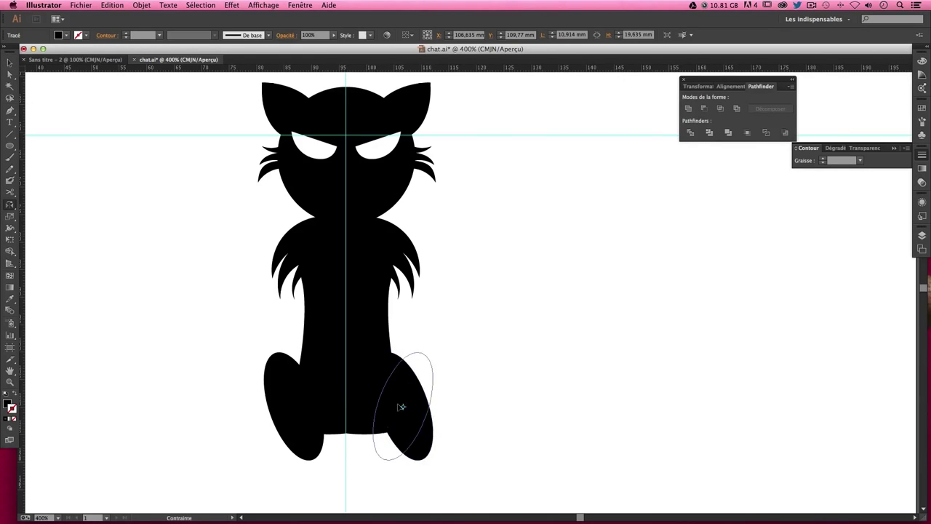
{"action": "left_click_drag", "start_coordinate": [387, 419], "coordinate": [402, 404]}
{"action": "key", "text": "v"}
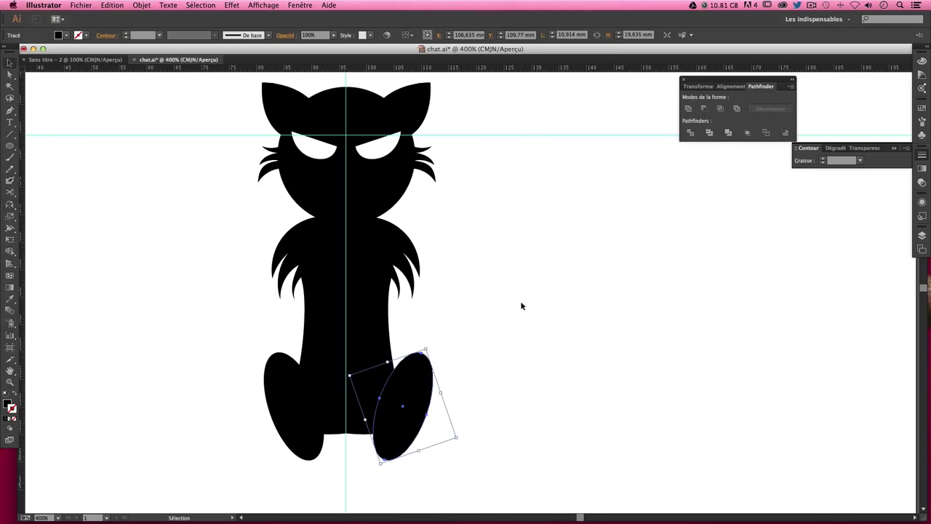
{"action": "left_click", "coordinate": [521, 306]}
{"action": "key", "text": "ctrl+minus"}
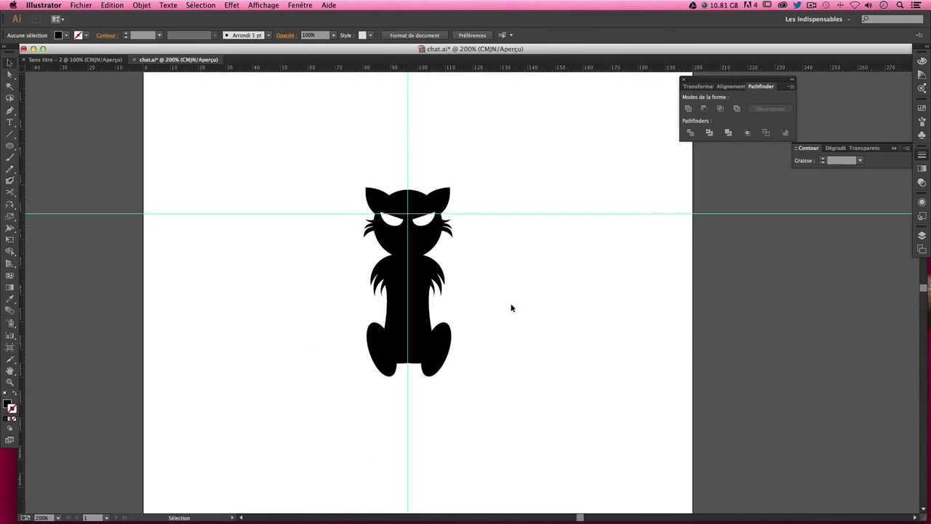
- Zoom out to 100% and pan so the full artboard shows with the cat near the top
{"action": "scroll", "coordinate": [480, 262], "scroll_direction": "down", "scroll_amount": 2}
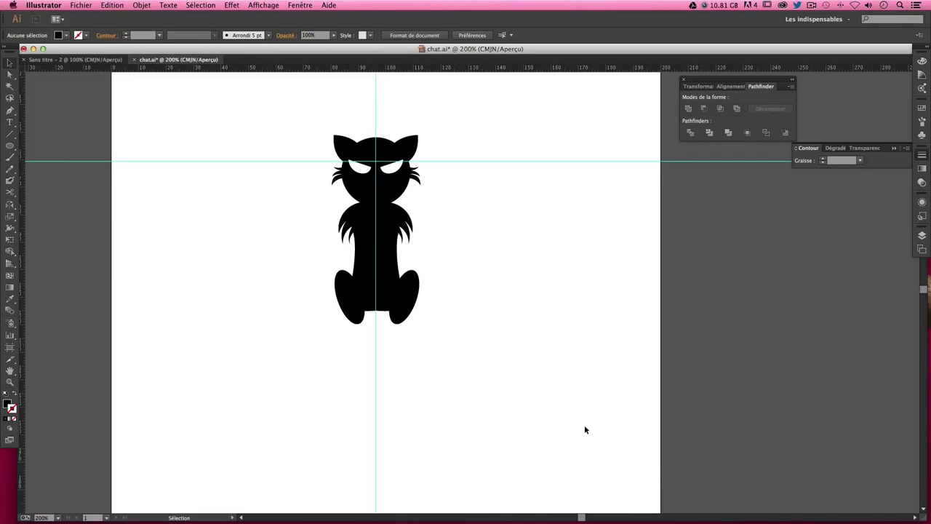
{"action": "key", "text": "ctrl+minus"}
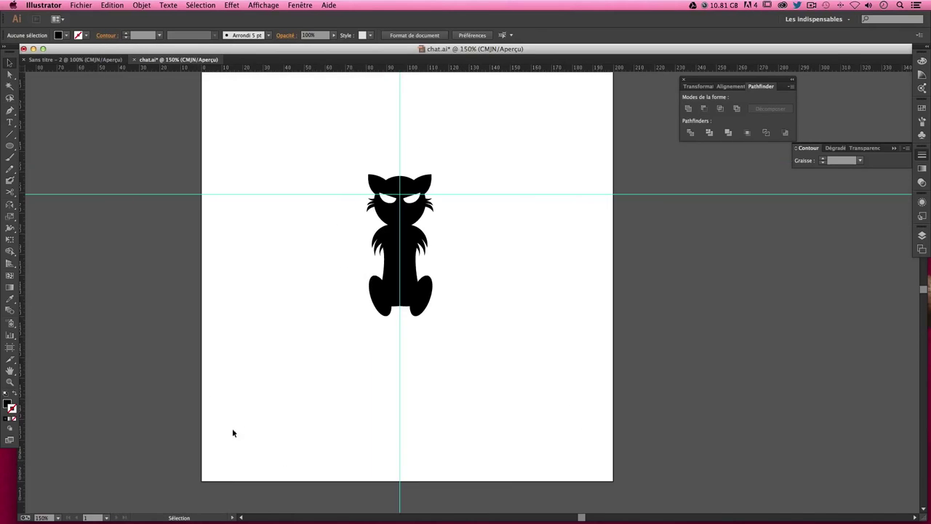
{"action": "left_click", "coordinate": [10, 146]}
{"action": "key", "text": "ctrl+minus"}
{"action": "left_click_drag", "start_coordinate": [350, 259], "coordinate": [324, 258]}
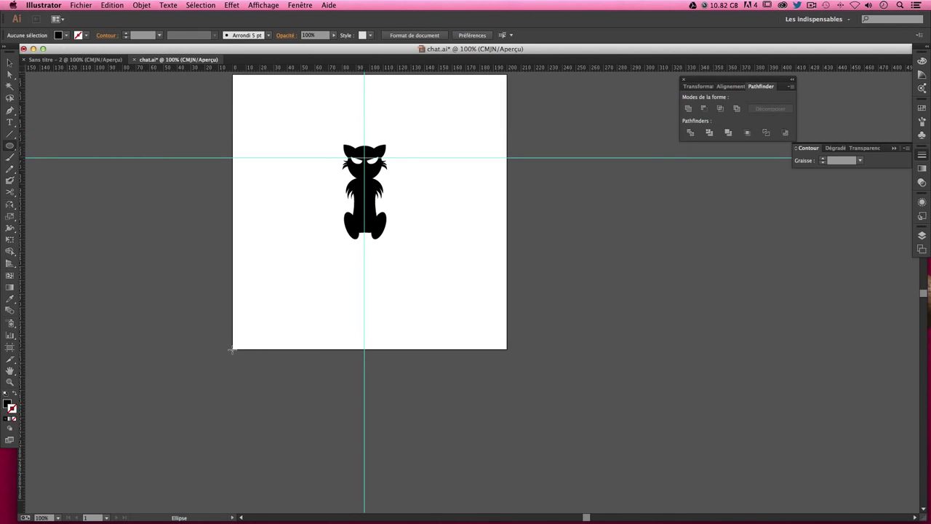
- Draw a large black circle and move it below the cat, centred on the vertical guide
{"action": "left_click_drag", "start_coordinate": [233, 349], "coordinate": [507, 202]}
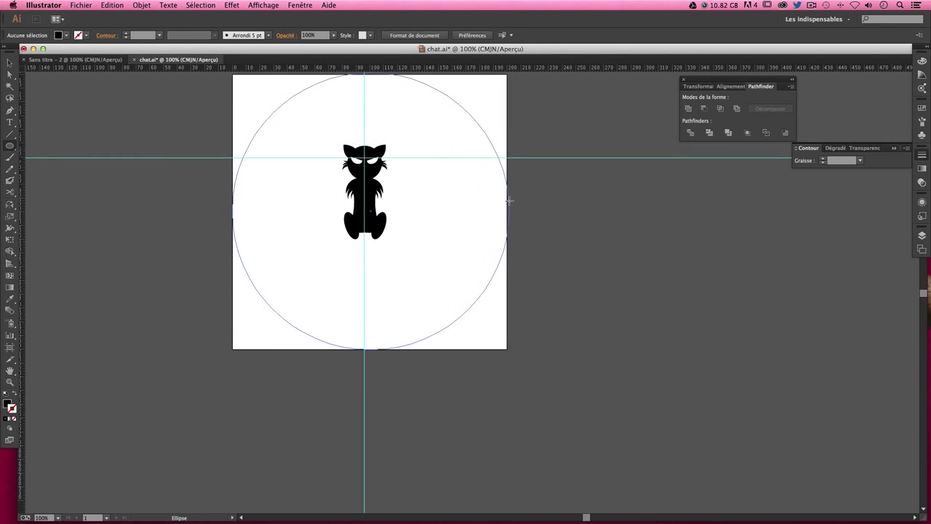
{"action": "key", "text": "v"}
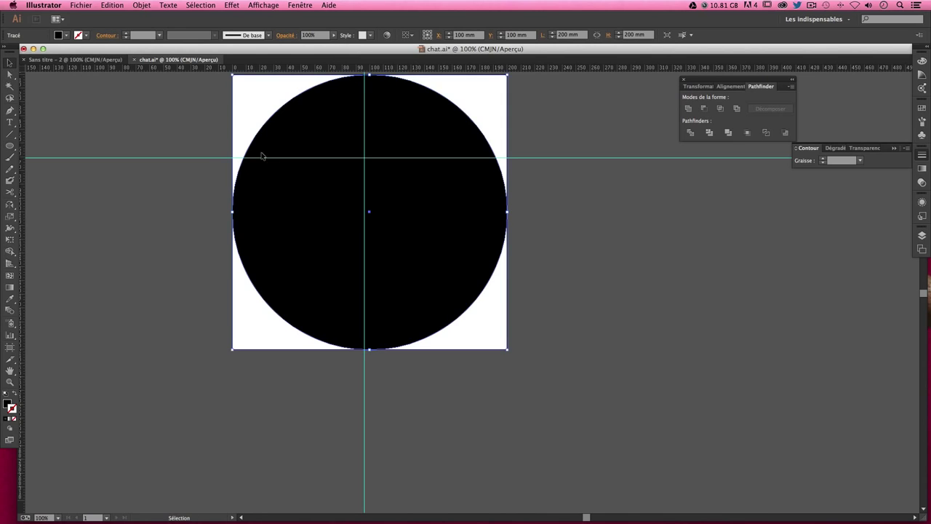
{"action": "left_click_drag", "start_coordinate": [294, 200], "coordinate": [294, 357]}
{"action": "left_click", "coordinate": [523, 320]}
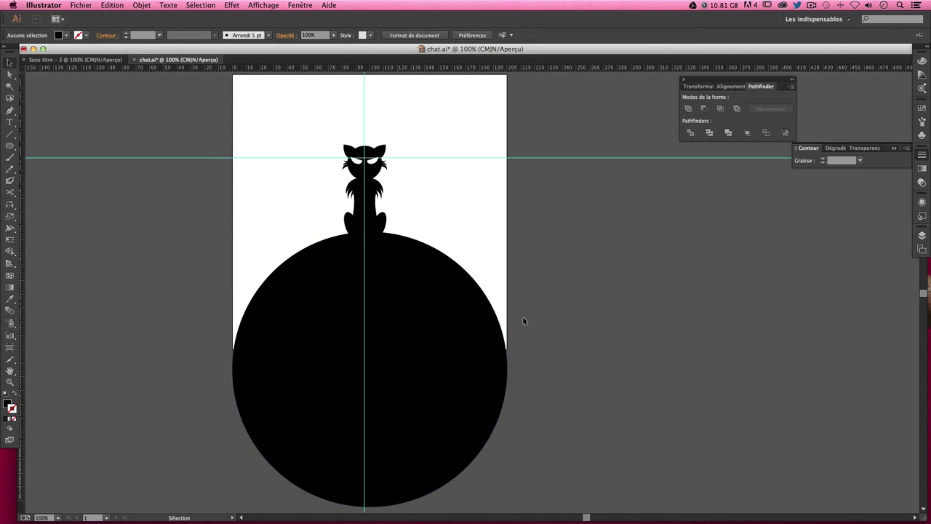
{"action": "left_click_drag", "start_coordinate": [386, 293], "coordinate": [379, 269]}
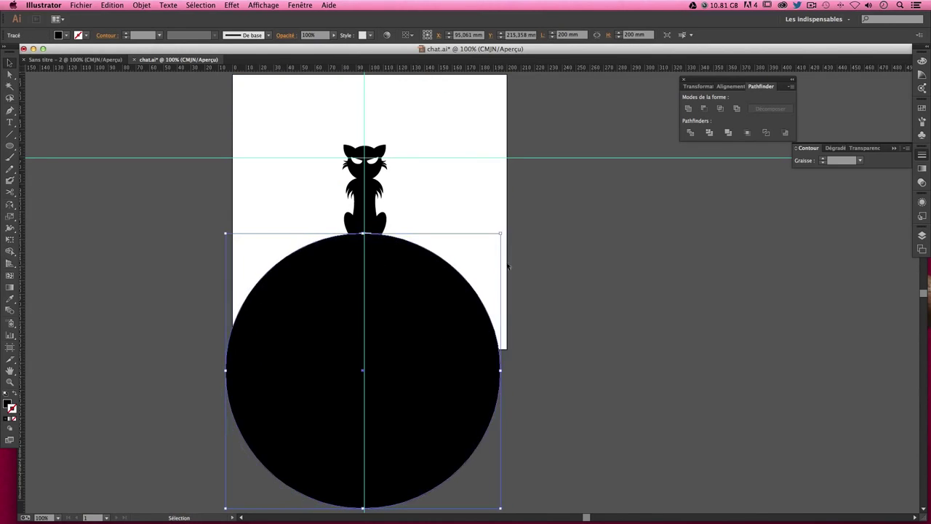
{"action": "key", "text": "Right"}
{"action": "key", "text": "Right"}
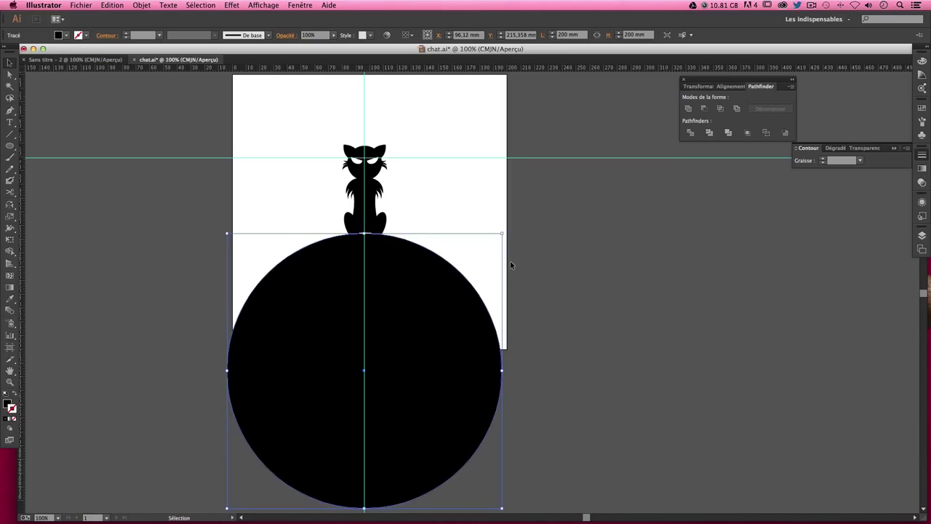
{"action": "key", "text": "Right"}
{"action": "key", "text": "Right"}
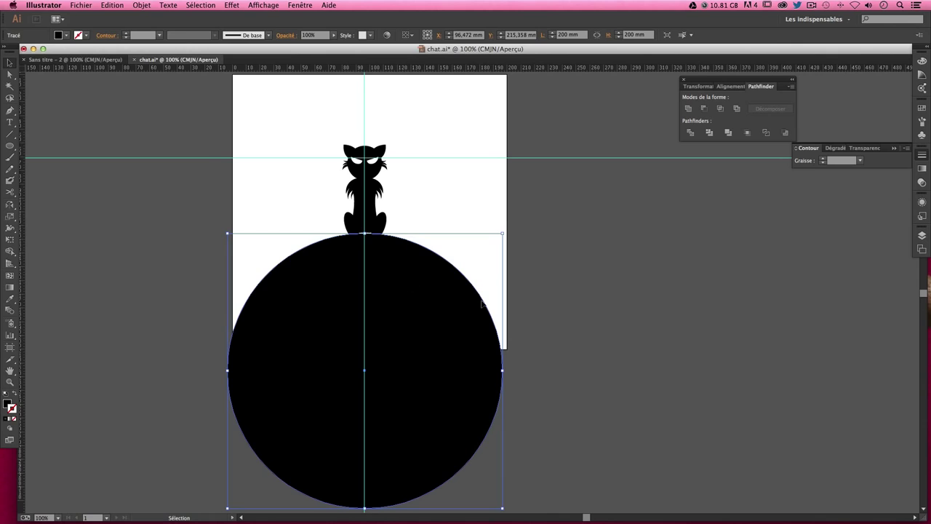
- Stretch the circle into an ellipse about 233 × 200 mm and raise it to meet the cat's body
{"action": "left_click_drag", "start_coordinate": [503, 372], "coordinate": [548, 371]}
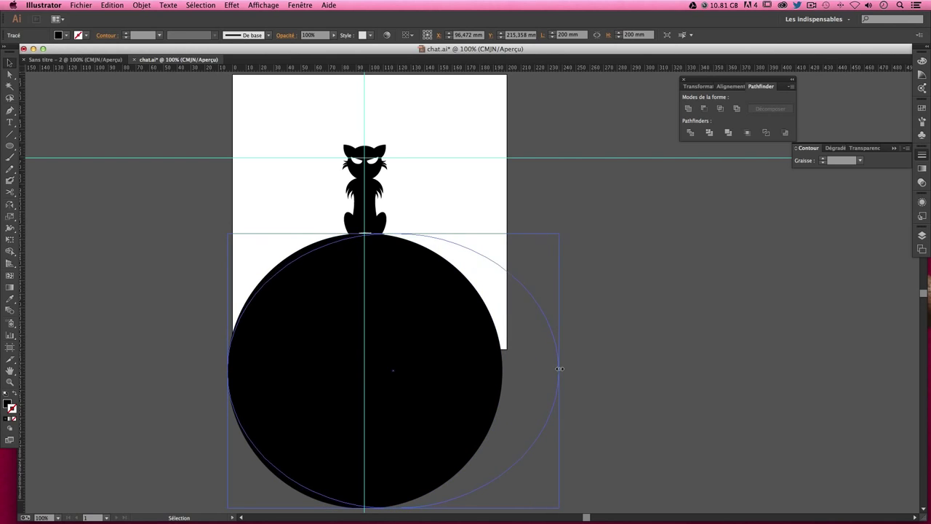
{"action": "left_click_drag", "start_coordinate": [441, 321], "coordinate": [417, 328]}
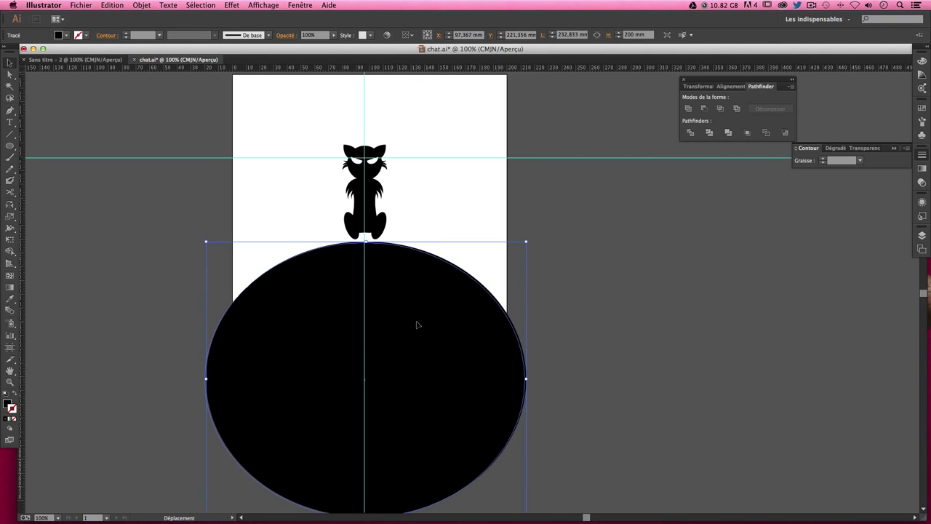
{"action": "left_click", "coordinate": [608, 367]}
{"action": "key", "text": "space"}
{"action": "left_click_drag", "start_coordinate": [588, 380], "coordinate": [588, 328]}
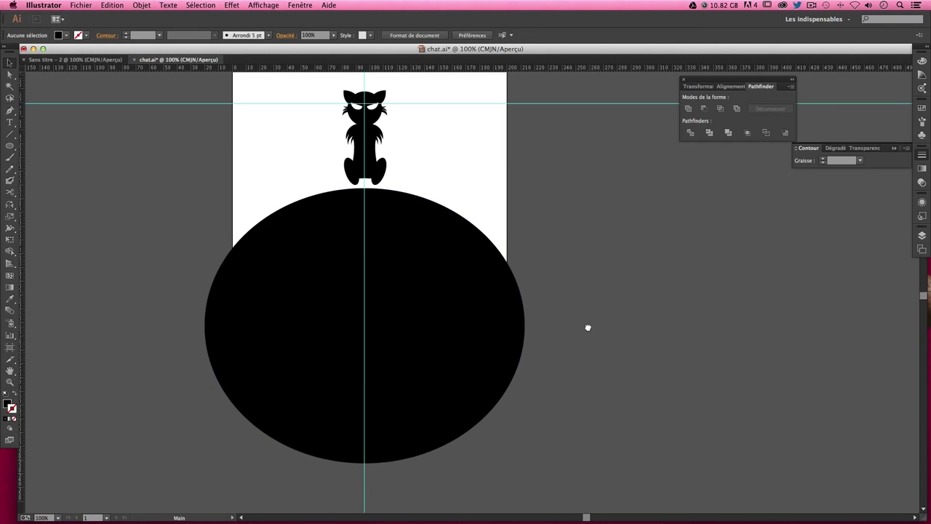
{"action": "left_click", "coordinate": [310, 267]}
{"action": "scroll", "coordinate": [408, 349], "scroll_direction": "up", "scroll_amount": 2}
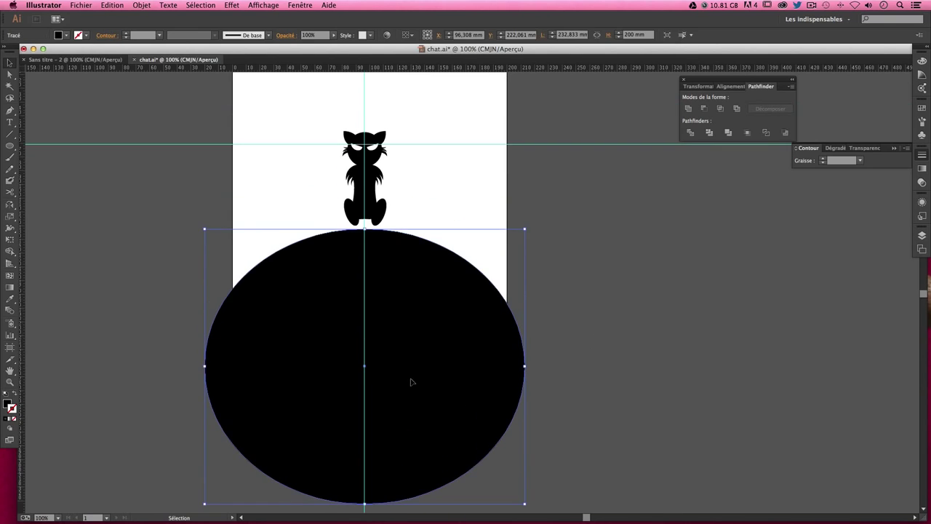
{"action": "key", "text": "ctrl+shift+a"}
{"action": "left_click_drag", "start_coordinate": [402, 384], "coordinate": [401, 342]}
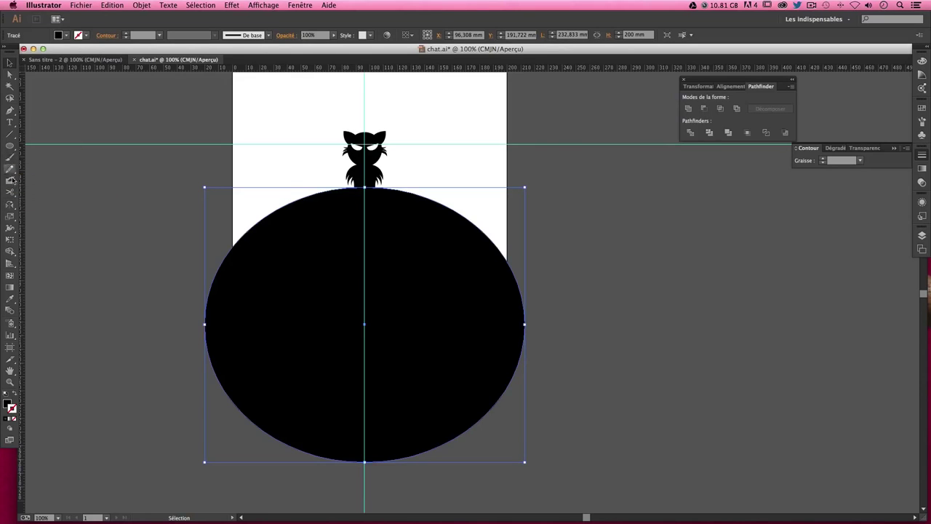
- Cut the ellipse at its left and right anchors with Scissors and delete the lower half
{"action": "left_click", "coordinate": [10, 193]}
{"action": "mouse_move", "coordinate": [10, 193]}
{"action": "left_mouse_down"}
{"action": "mouse_move", "coordinate": [36, 190]}
{"action": "mouse_move", "coordinate": [51, 201]}
{"action": "left_mouse_up"}
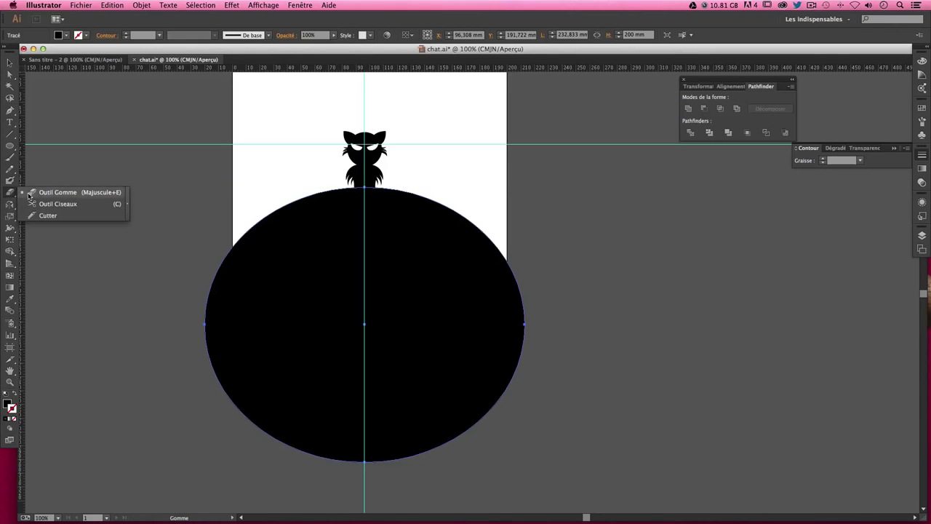
{"action": "left_click", "coordinate": [204, 324]}
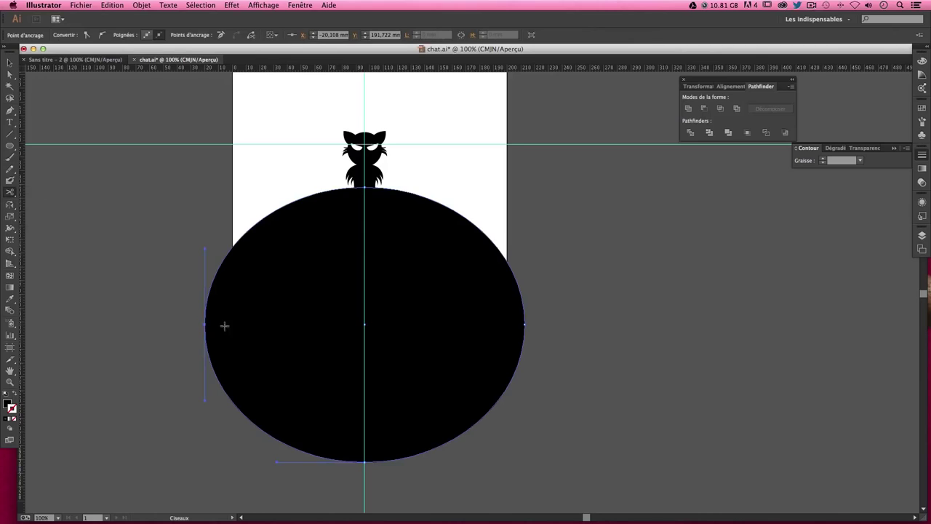
{"action": "left_click", "coordinate": [523, 324]}
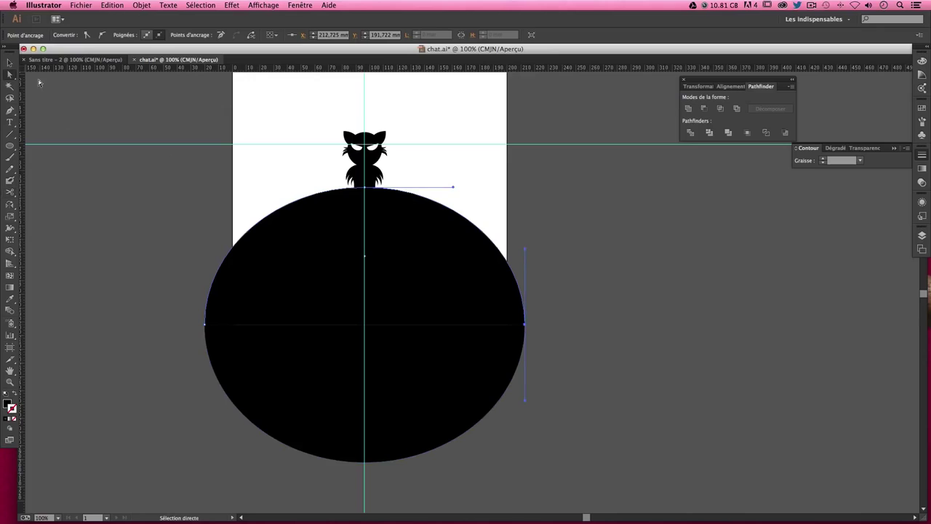
{"action": "left_click", "coordinate": [9, 62]}
{"action": "left_click", "coordinate": [235, 288]}
{"action": "left_click", "coordinate": [230, 362]}
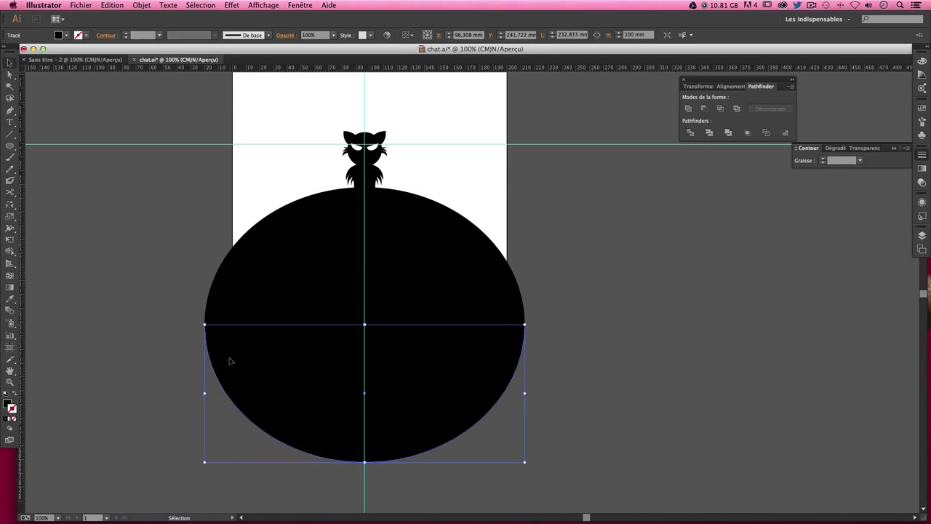
{"action": "key", "text": "Delete"}
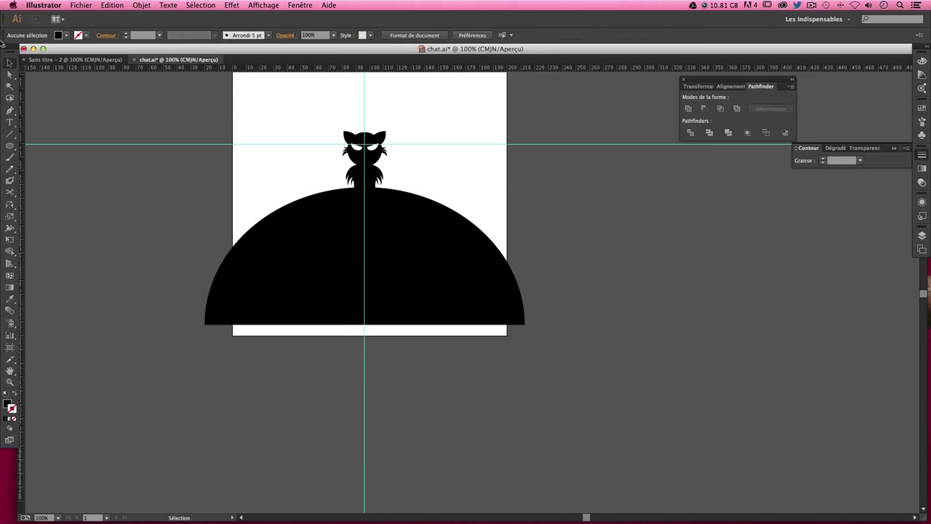
- Narrow the half-ellipse hill from both sides and move it down onto the cat's feet
{"action": "left_click", "coordinate": [255, 268]}
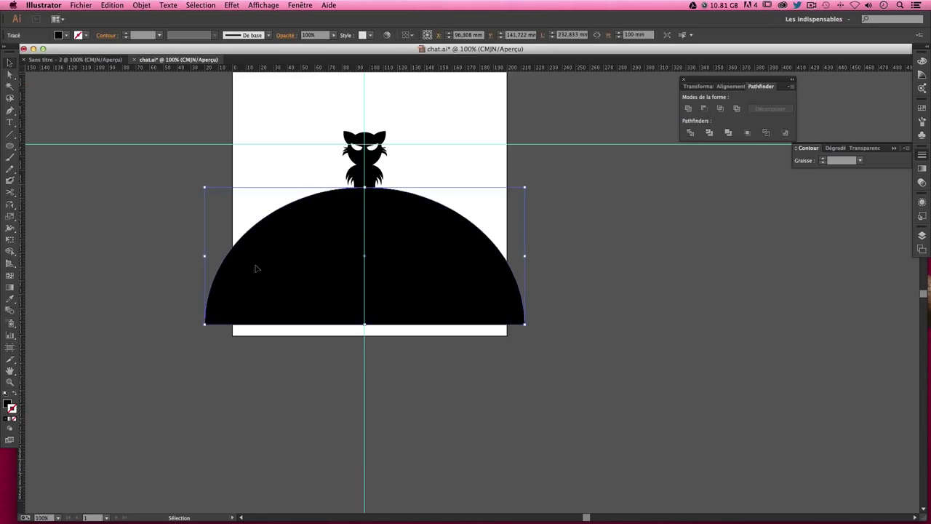
{"action": "left_click_drag", "start_coordinate": [207, 257], "coordinate": [233, 255]}
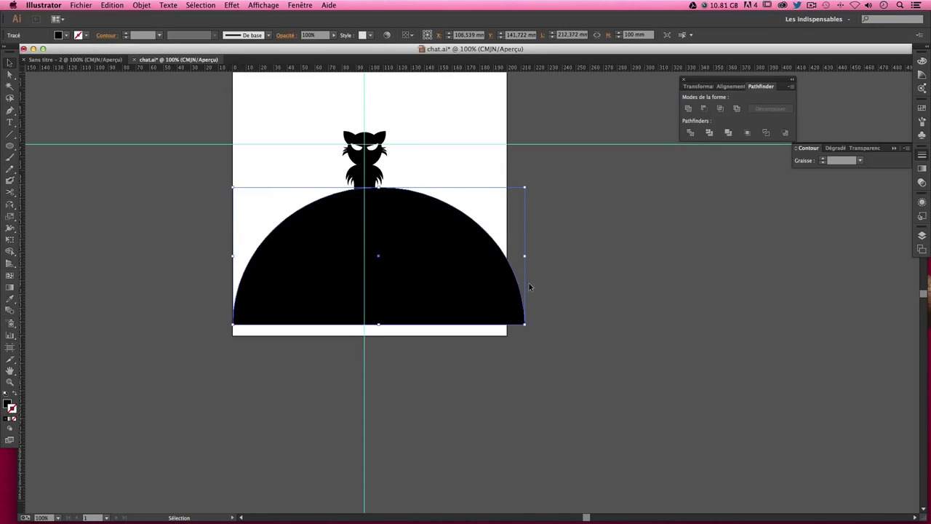
{"action": "left_click_drag", "start_coordinate": [525, 256], "coordinate": [507, 254]}
{"action": "left_click", "coordinate": [503, 255]}
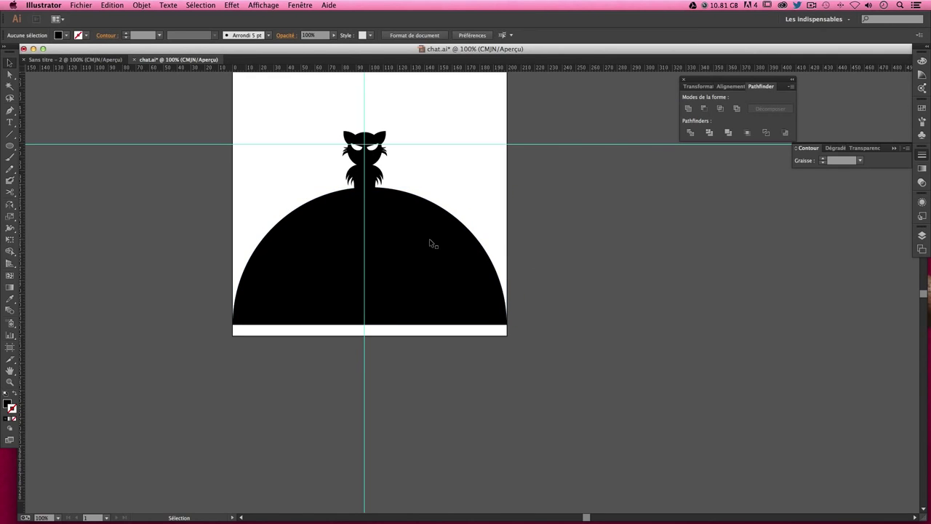
{"action": "left_click_drag", "start_coordinate": [402, 219], "coordinate": [400, 261]}
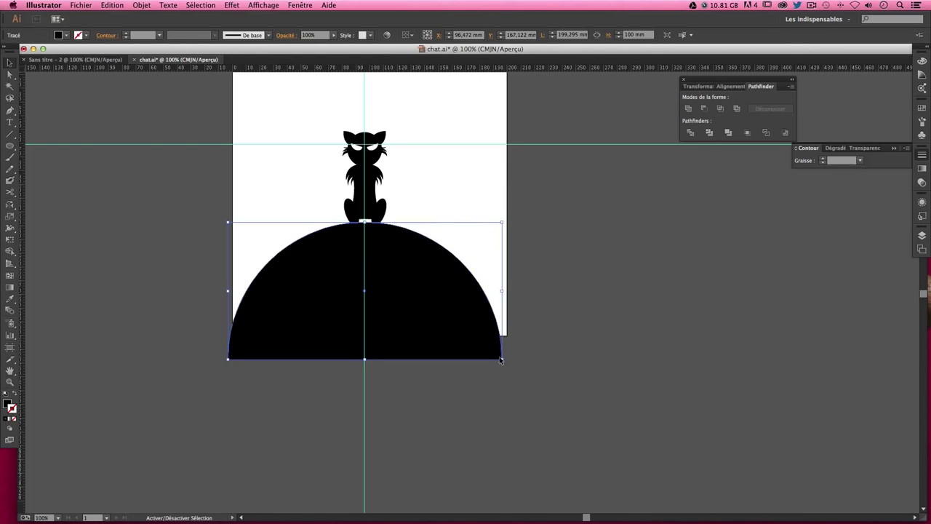
- Enlarge the hill from its lower-right corner
{"action": "left_click_drag", "start_coordinate": [502, 359], "coordinate": [510, 368]}
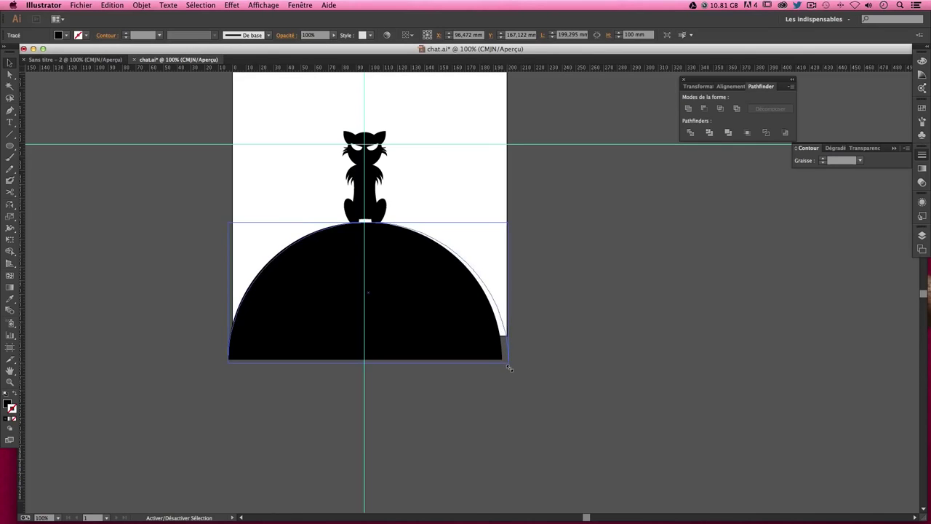
{"action": "left_click", "coordinate": [549, 329]}
{"action": "scroll", "coordinate": [515, 305], "scroll_direction": "up", "scroll_amount": 5}
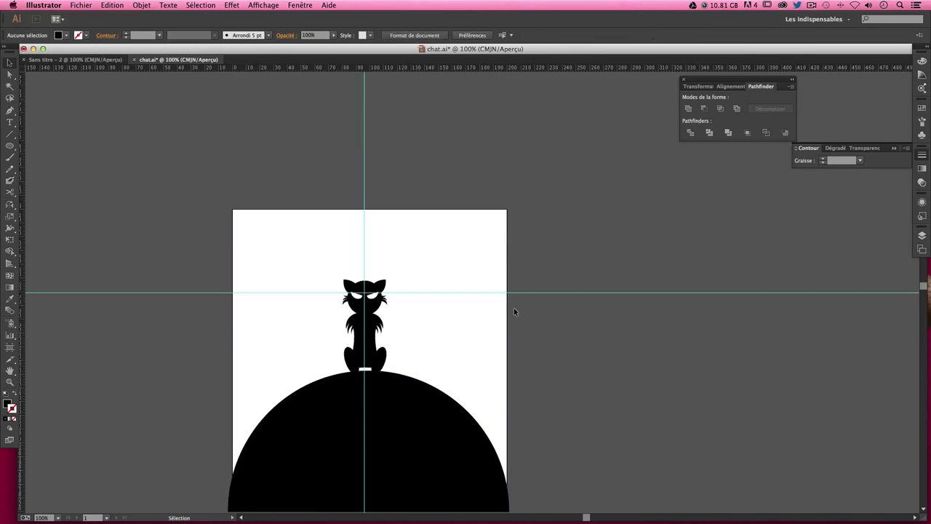
{"action": "scroll", "coordinate": [513, 307], "scroll_direction": "down", "scroll_amount": 2}
{"action": "scroll", "coordinate": [494, 268], "scroll_direction": "down", "scroll_amount": 1}
{"action": "scroll", "coordinate": [494, 268], "scroll_direction": "down", "scroll_amount": 5}
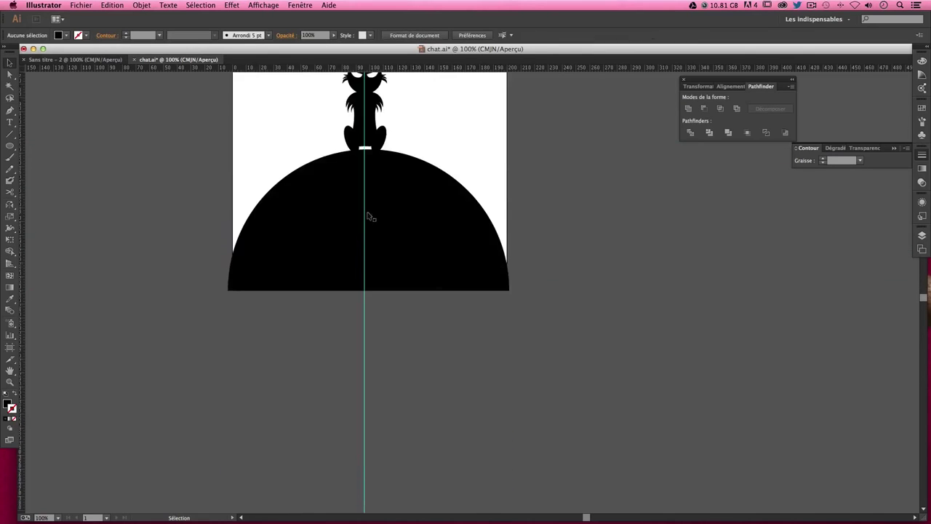
- Flatten the hill by lowering its top, then reposition it
{"action": "left_click", "coordinate": [371, 157]}
{"action": "left_click_drag", "start_coordinate": [370, 149], "coordinate": [373, 183]}
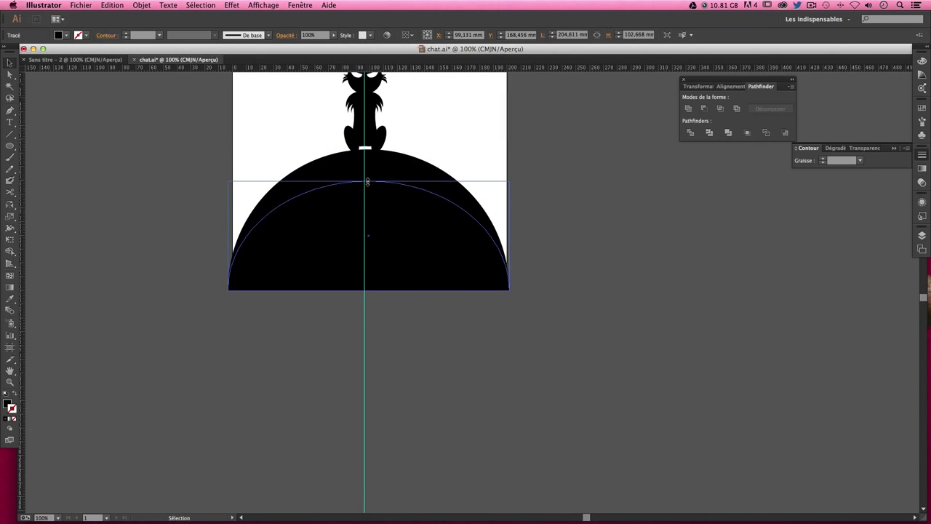
{"action": "left_click", "coordinate": [525, 215]}
{"action": "scroll", "coordinate": [531, 233], "scroll_direction": "up", "scroll_amount": 3}
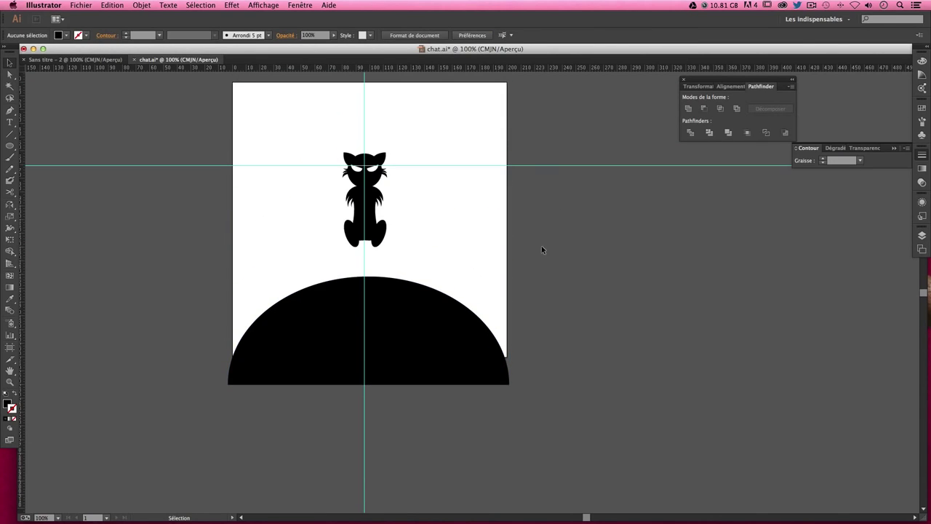
{"action": "left_click_drag", "start_coordinate": [450, 316], "coordinate": [450, 295]}
{"action": "left_click", "coordinate": [551, 273]}
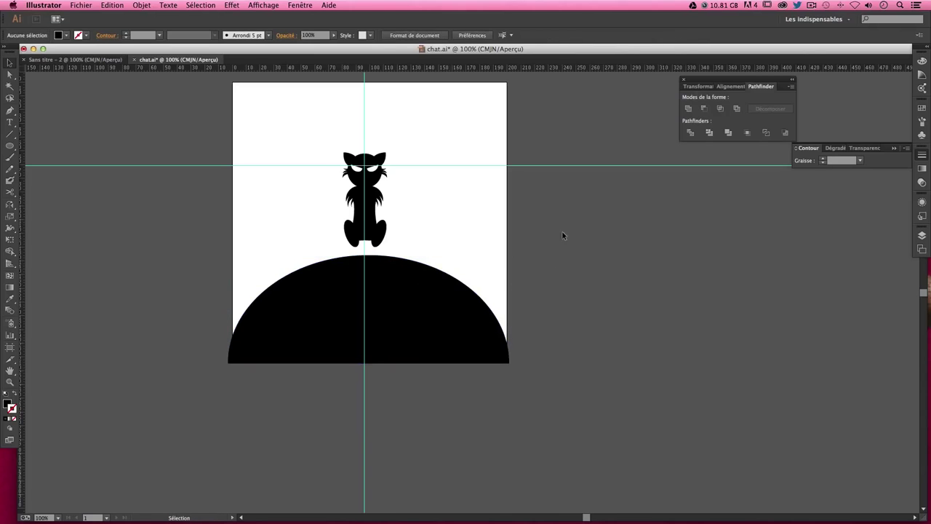
- Frame the cat at 150% zoom and move the hill slightly lower
{"action": "left_click_drag", "start_coordinate": [563, 235], "coordinate": [564, 291]}
{"action": "key", "text": "ctrl+plus"}
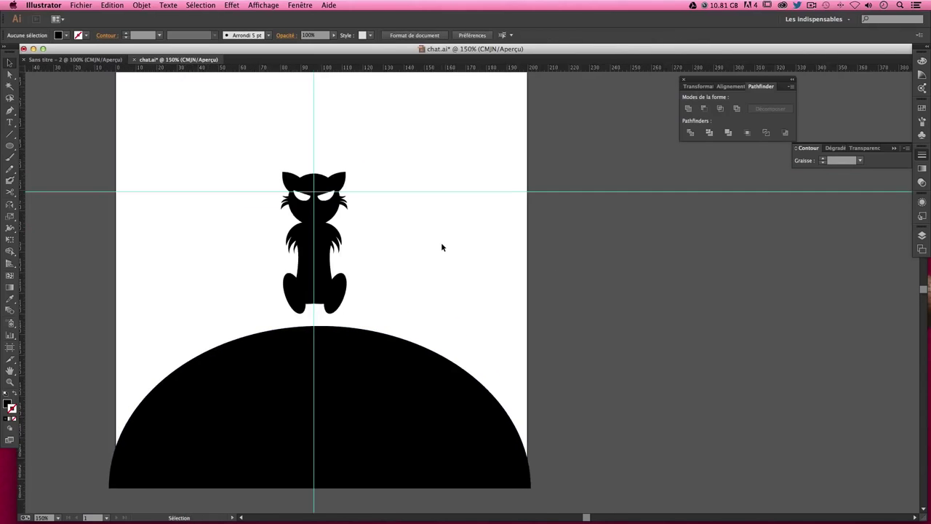
{"action": "key", "text": "ctrl+plus"}
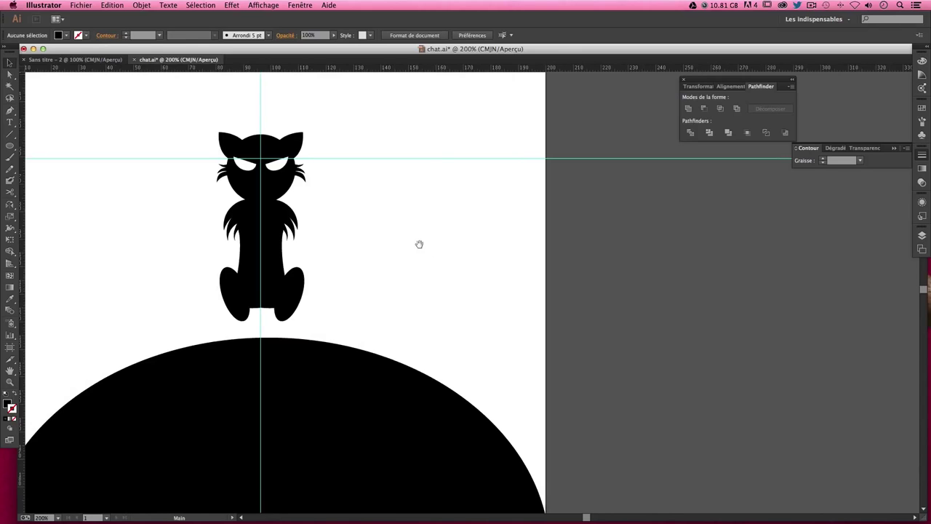
{"action": "left_click_drag", "start_coordinate": [417, 245], "coordinate": [447, 229]}
{"action": "key", "text": "ctrl+minus"}
{"action": "scroll", "coordinate": [436, 218], "scroll_direction": "down", "scroll_amount": 3}
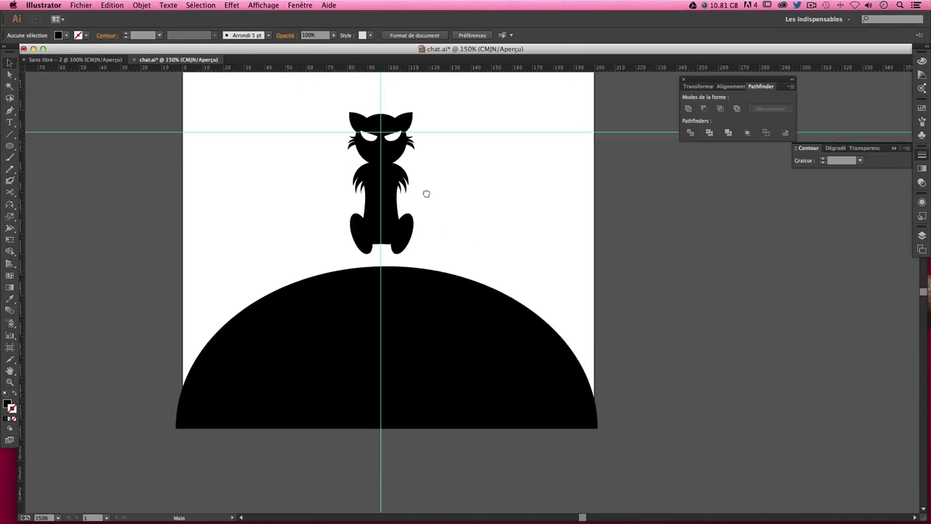
{"action": "scroll", "coordinate": [424, 193], "scroll_direction": "down", "scroll_amount": 1}
{"action": "left_click_drag", "start_coordinate": [440, 295], "coordinate": [444, 305]}
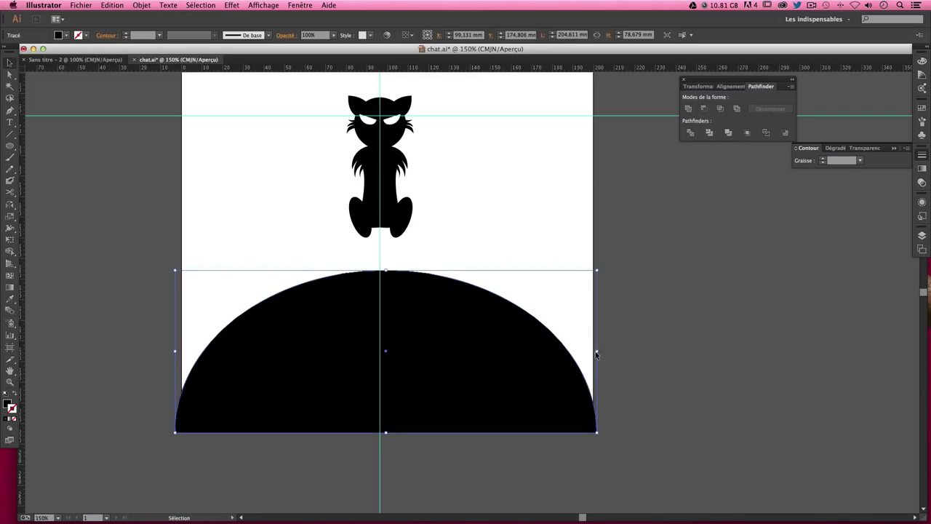
- Widen the hill slightly on both sides and nudge it left
{"action": "left_click_drag", "start_coordinate": [596, 354], "coordinate": [595, 354]}
{"action": "left_click_drag", "start_coordinate": [177, 353], "coordinate": [176, 353]}
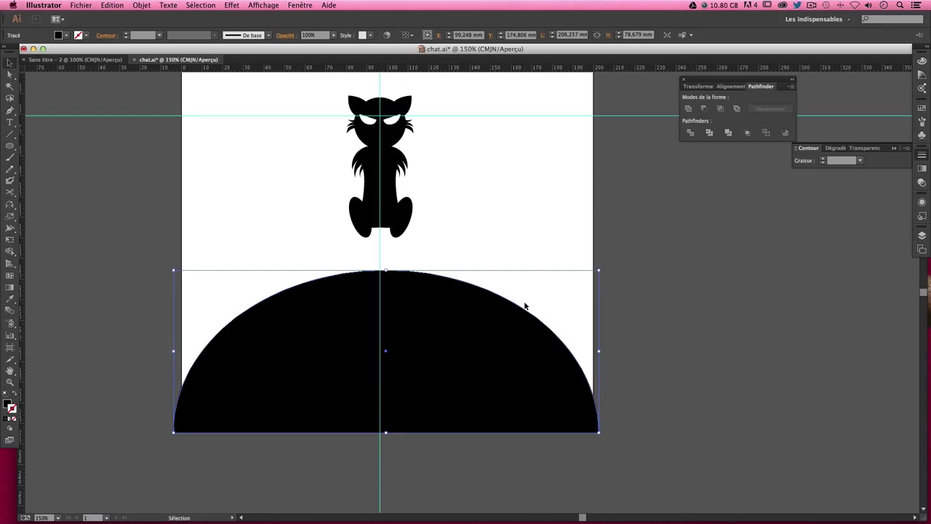
{"action": "key", "text": "Left"}
{"action": "key", "text": "Left"}
{"action": "key", "text": "Left"}
{"action": "key", "text": "Left"}
{"action": "key", "text": "Left"}
{"action": "key", "text": "Left"}
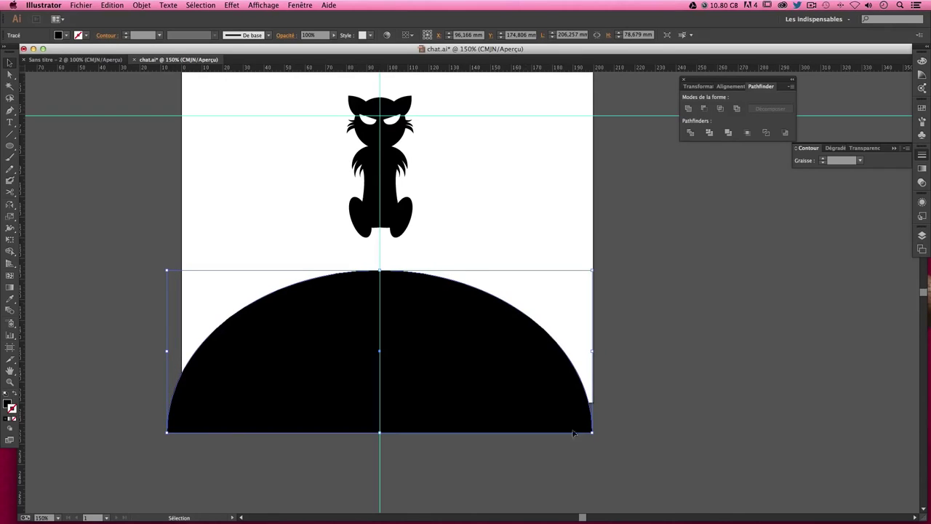
{"action": "left_click_drag", "start_coordinate": [592, 433], "coordinate": [599, 434]}
- Stretch the hill past the page's right edge and nudge it to recentre it
{"action": "key", "text": "Left"}
{"action": "key", "text": "Left"}
{"action": "key", "text": "Left"}
{"action": "key", "text": "Left"}
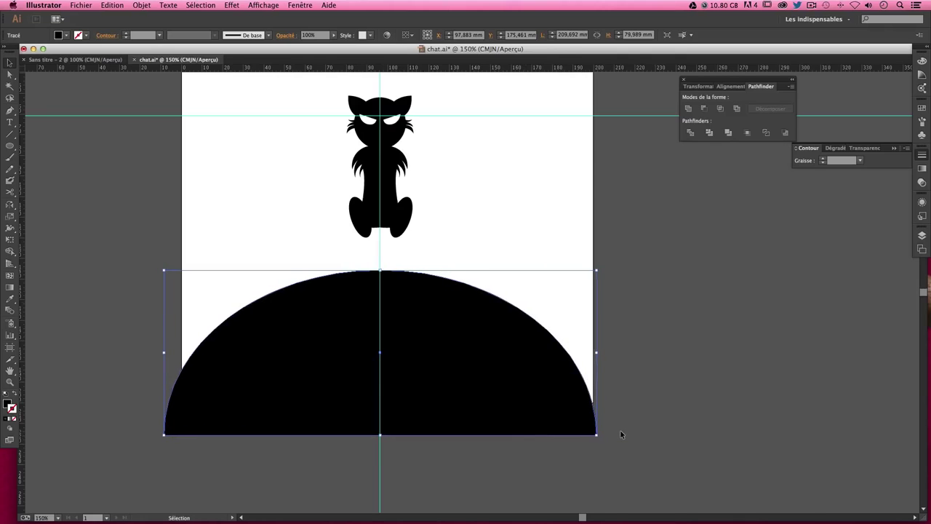
{"action": "left_click", "coordinate": [598, 436]}
{"action": "left_click", "coordinate": [597, 435]}
{"action": "left_click_drag", "start_coordinate": [597, 435], "coordinate": [606, 439]}
{"action": "key", "text": "Left"}
{"action": "key", "text": "Left"}
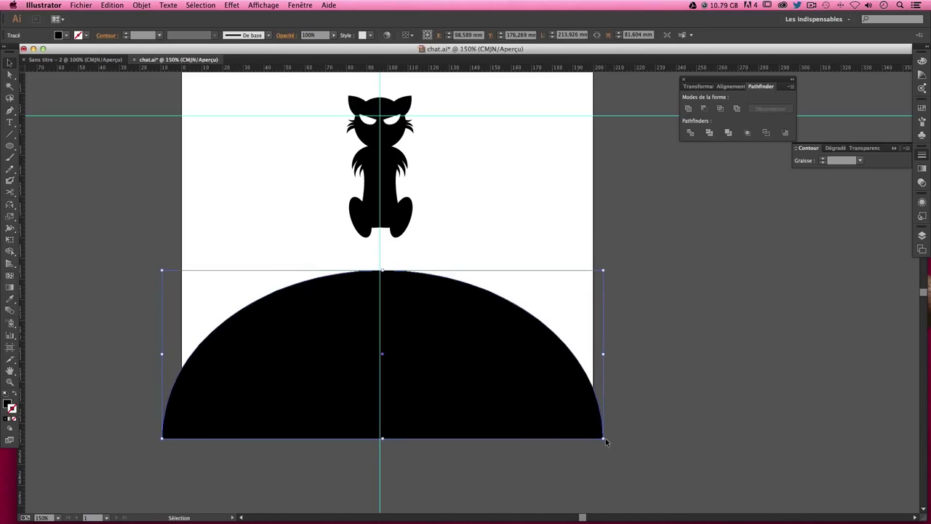
{"action": "key", "text": "Left"}
{"action": "key", "text": "Left"}
{"action": "key", "text": "Left"}
{"action": "key", "text": "Left"}
{"action": "key", "text": "Left"}
{"action": "key", "text": "Left"}
{"action": "key", "text": "Right"}
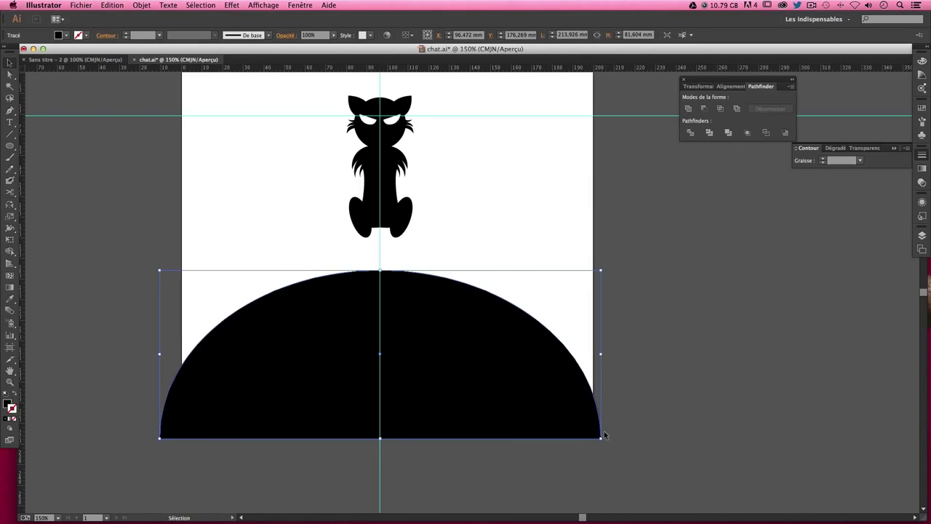
{"action": "left_click", "coordinate": [656, 330]}
{"action": "scroll", "coordinate": [631, 339], "scroll_direction": "up", "scroll_amount": 2}
{"action": "scroll", "coordinate": [582, 319], "scroll_direction": "up", "scroll_amount": 1}
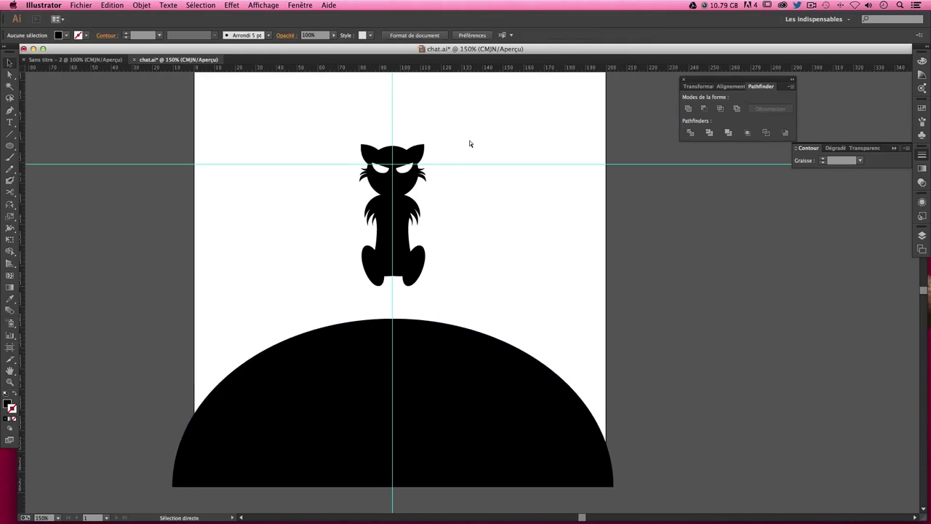
- Hide the guides, marquee-select the whole cat and scale it up
{"action": "key", "text": "ctrl+semicolon"}
{"action": "key", "text": "ctrl+minus"}
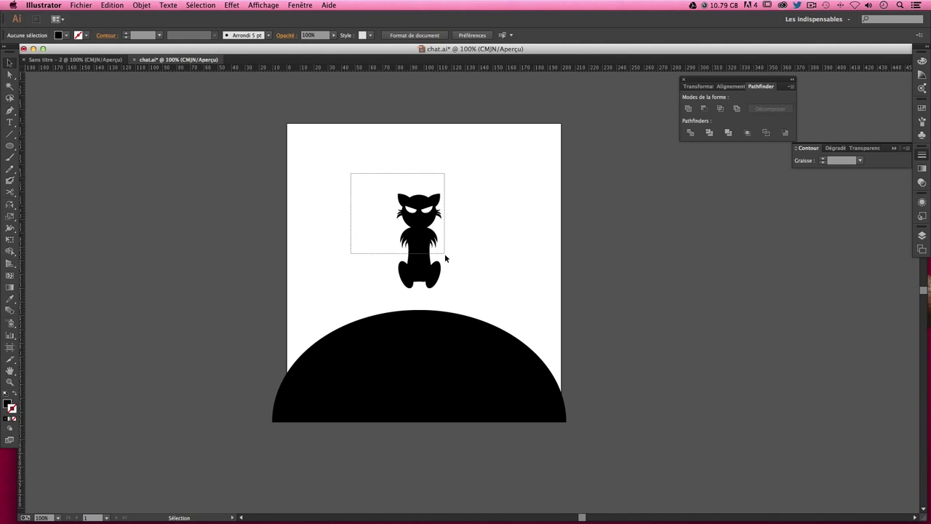
{"action": "mouse_move", "coordinate": [351, 177]}
{"action": "left_mouse_down"}
{"action": "mouse_move", "coordinate": [457, 290]}
{"action": "mouse_move", "coordinate": [443, 317]}
{"action": "left_mouse_up"}
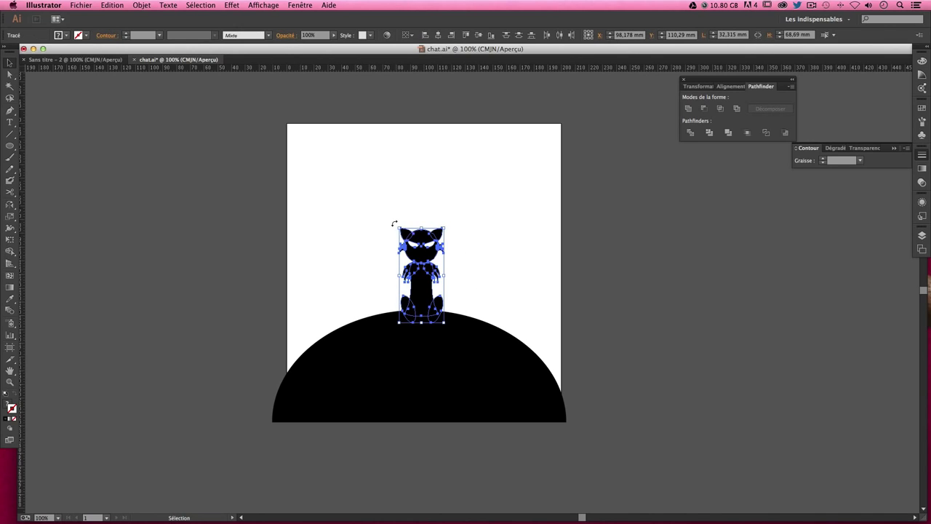
{"action": "left_click_drag", "start_coordinate": [399, 229], "coordinate": [367, 197]}
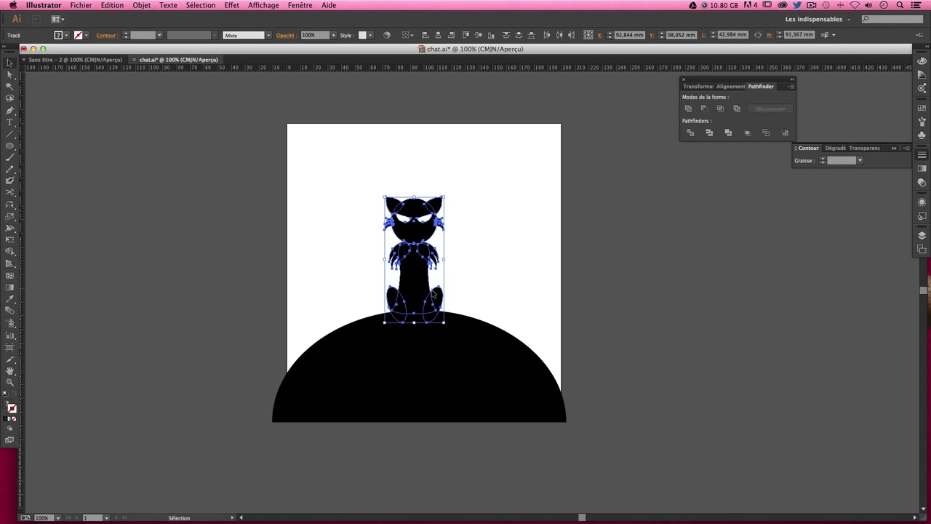
{"action": "left_click", "coordinate": [437, 299]}
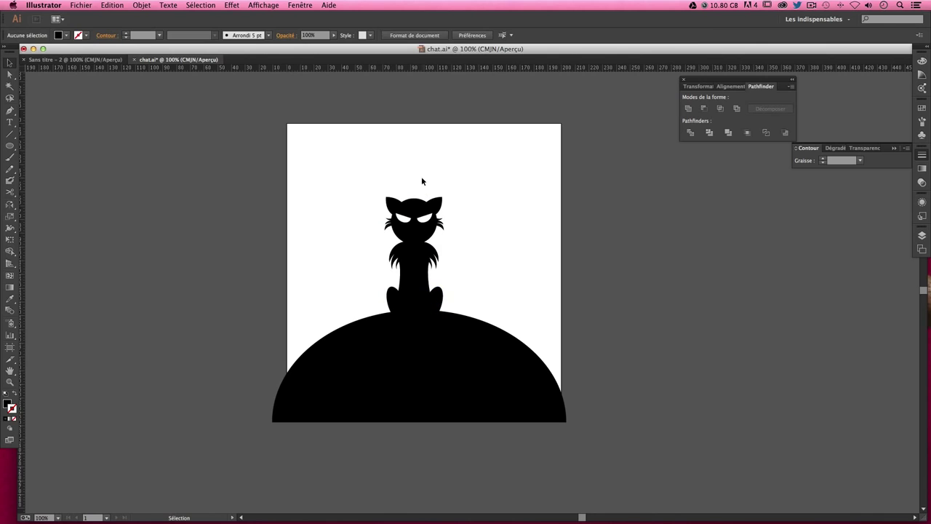
- Move the cat onto the hill's crest, centred on the vertical guide, then hide guides
{"action": "left_click_drag", "start_coordinate": [342, 175], "coordinate": [499, 303]}
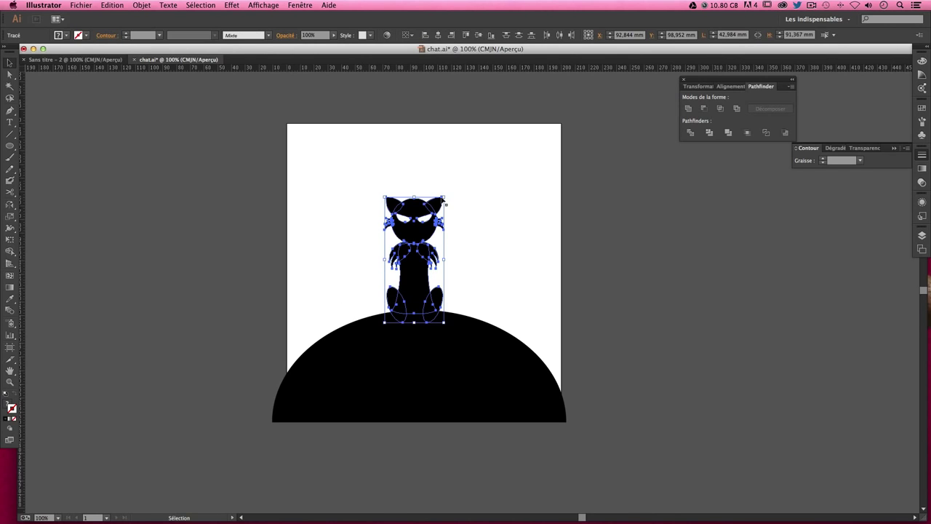
{"action": "left_click", "coordinate": [442, 199], "text": "shift"}
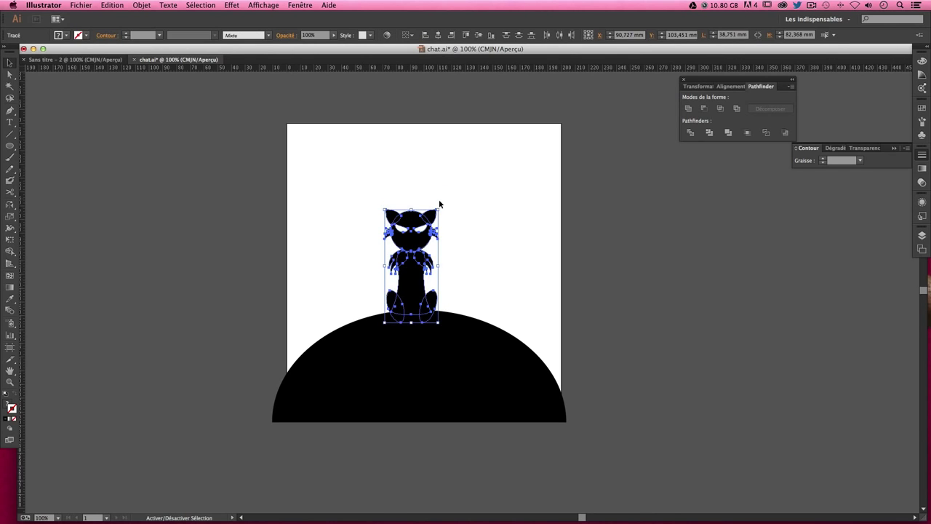
{"action": "left_click", "coordinate": [424, 277]}
{"action": "left_click_drag", "start_coordinate": [425, 276], "coordinate": [439, 276]}
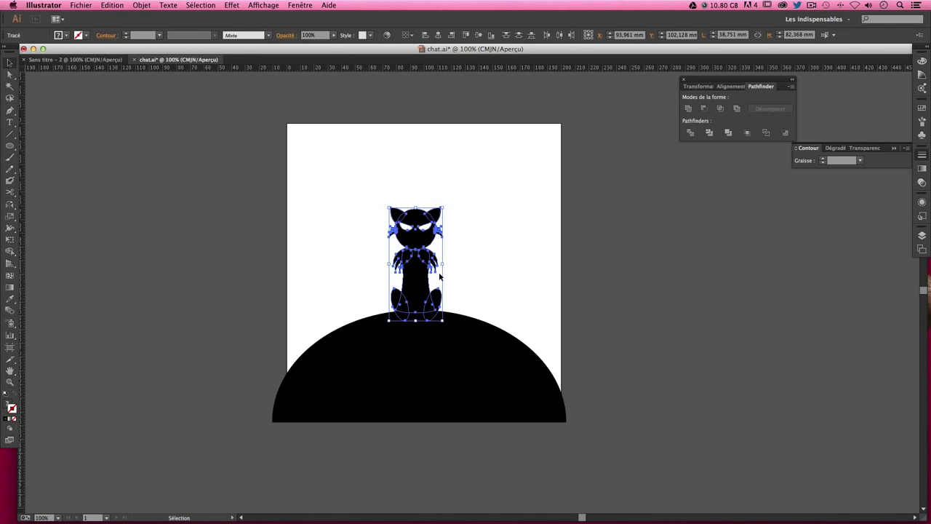
{"action": "key", "text": "Right"}
{"action": "key", "text": "Right"}
{"action": "key", "text": "Right"}
{"action": "key", "text": "Down"}
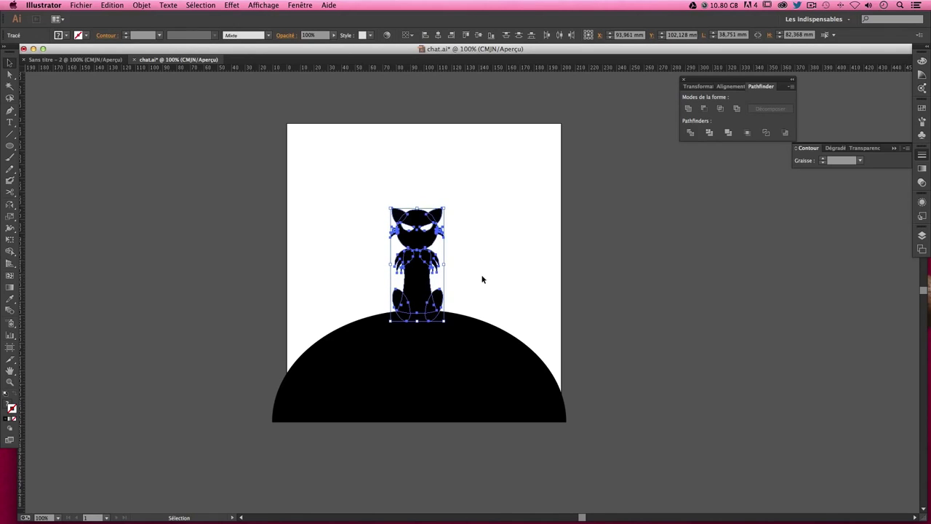
{"action": "key", "text": "a"}
{"action": "key", "text": "v"}
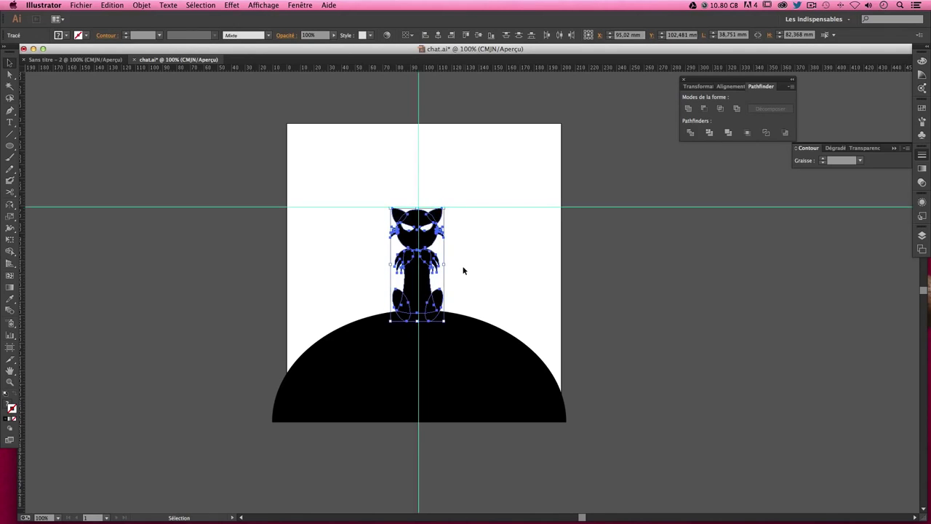
{"action": "key", "text": "Right"}
{"action": "key", "text": "Right"}
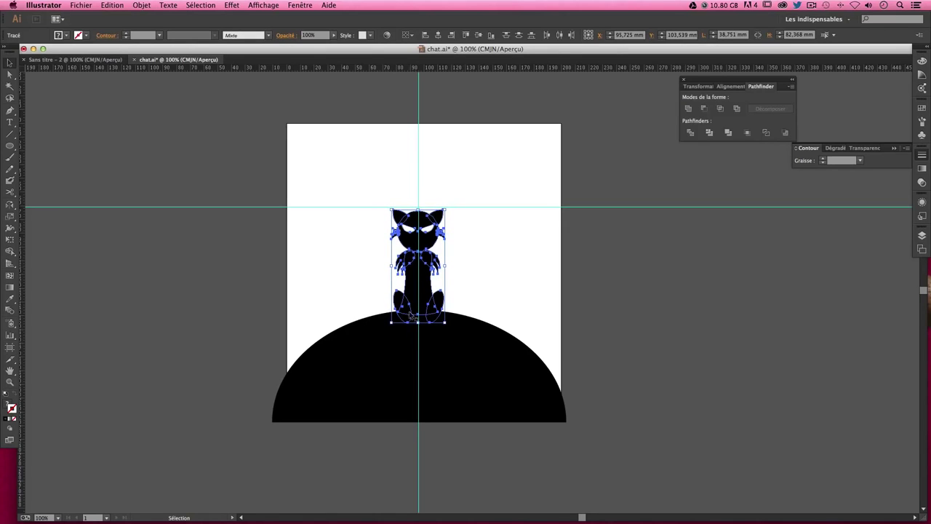
{"action": "left_click", "coordinate": [622, 358]}
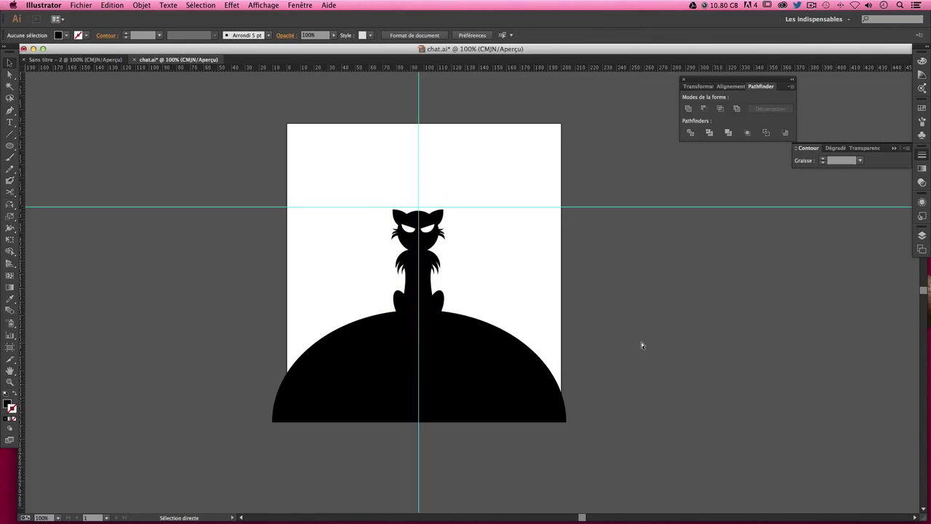
{"action": "key", "text": "ctrl+semicolon"}
- Paint a black spiral tail with the Paintbrush, rising from the cat's left paw, after undoing a first attempt
{"action": "scroll", "coordinate": [637, 327], "scroll_direction": "up", "scroll_amount": 5}
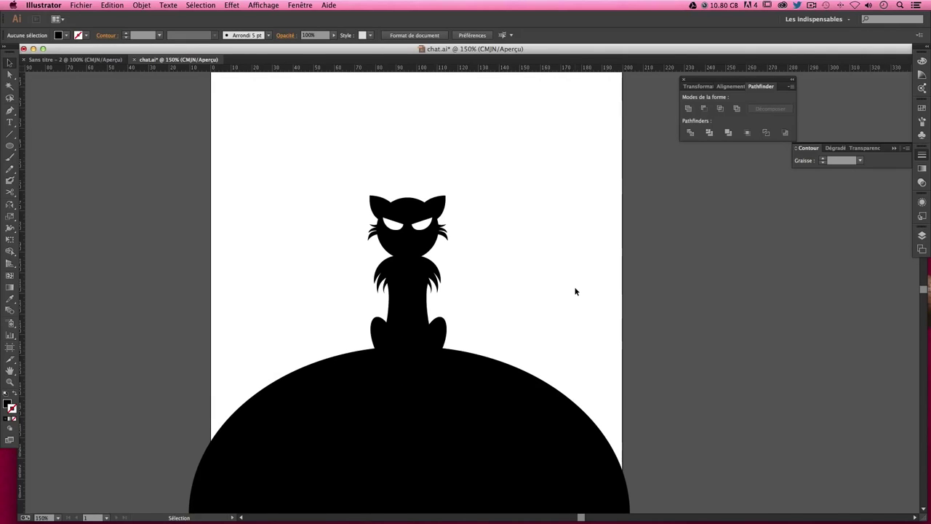
{"action": "scroll", "coordinate": [574, 291], "scroll_direction": "up", "scroll_amount": 3}
{"action": "left_click_drag", "start_coordinate": [575, 291], "coordinate": [587, 293]}
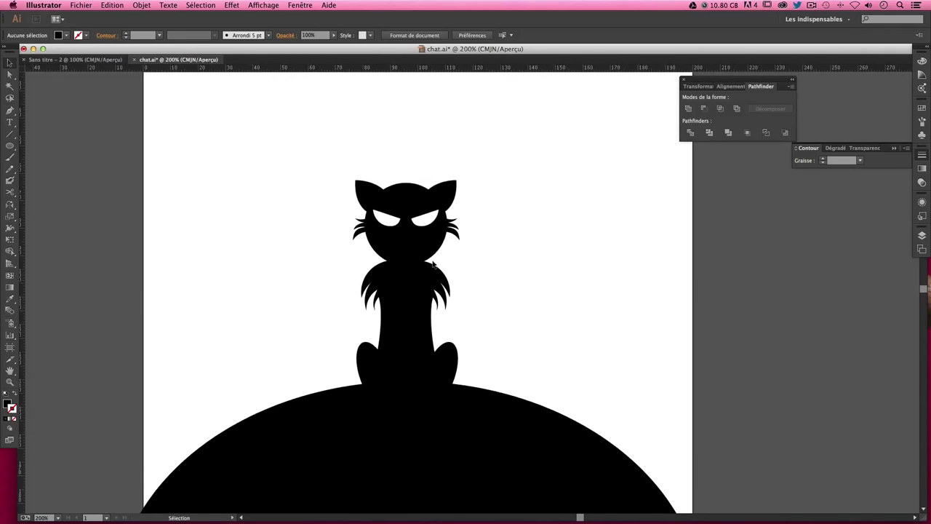
{"action": "left_click", "coordinate": [12, 156]}
{"action": "left_click_drag", "start_coordinate": [371, 360], "coordinate": [318, 309]}
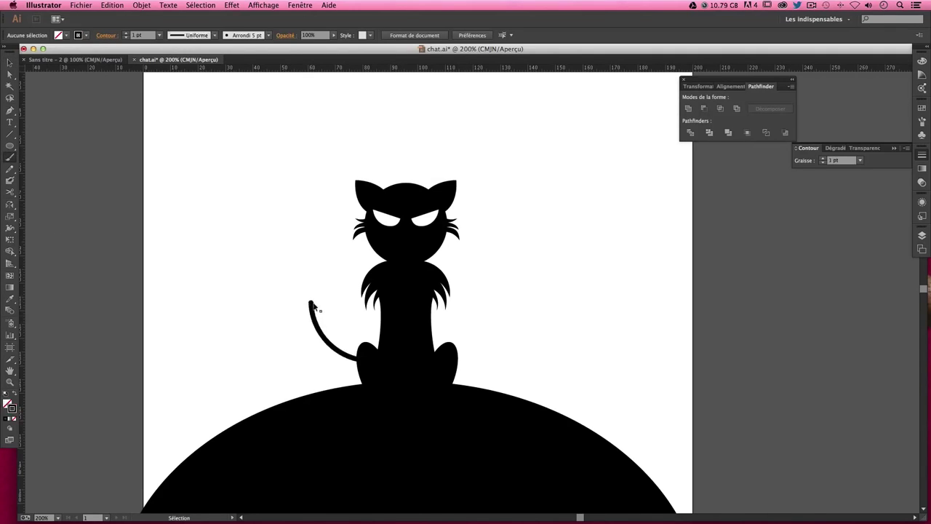
{"action": "key", "text": "ctrl+z"}
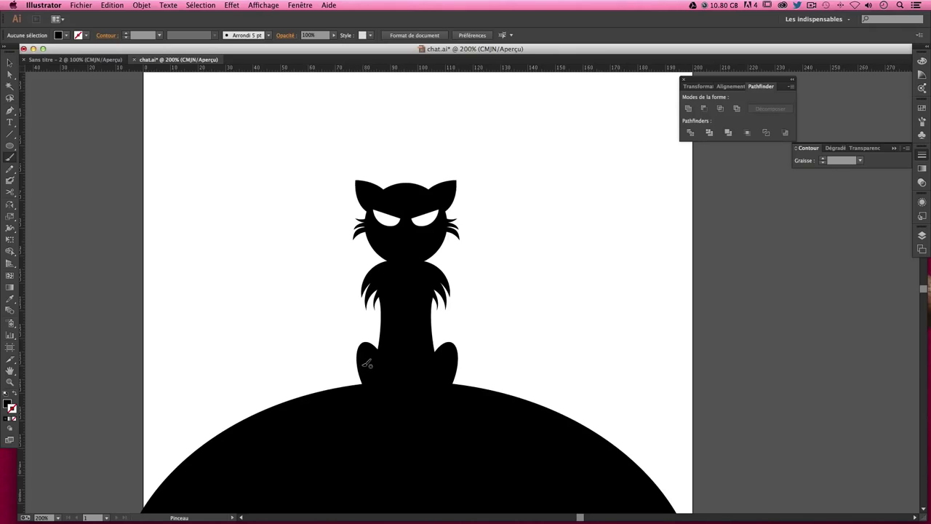
{"action": "mouse_move", "coordinate": [362, 363]}
{"action": "left_mouse_down"}
{"action": "mouse_move", "coordinate": [339, 303]}
{"action": "mouse_move", "coordinate": [355, 234]}
{"action": "mouse_move", "coordinate": [333, 202]}
{"action": "mouse_move", "coordinate": [278, 192]}
{"action": "mouse_move", "coordinate": [256, 238]}
{"action": "mouse_move", "coordinate": [276, 273]}
{"action": "mouse_move", "coordinate": [306, 271]}
{"action": "mouse_move", "coordinate": [313, 245]}
{"action": "mouse_move", "coordinate": [302, 229]}
{"action": "mouse_move", "coordinate": [288, 230]}
{"action": "left_mouse_up"}
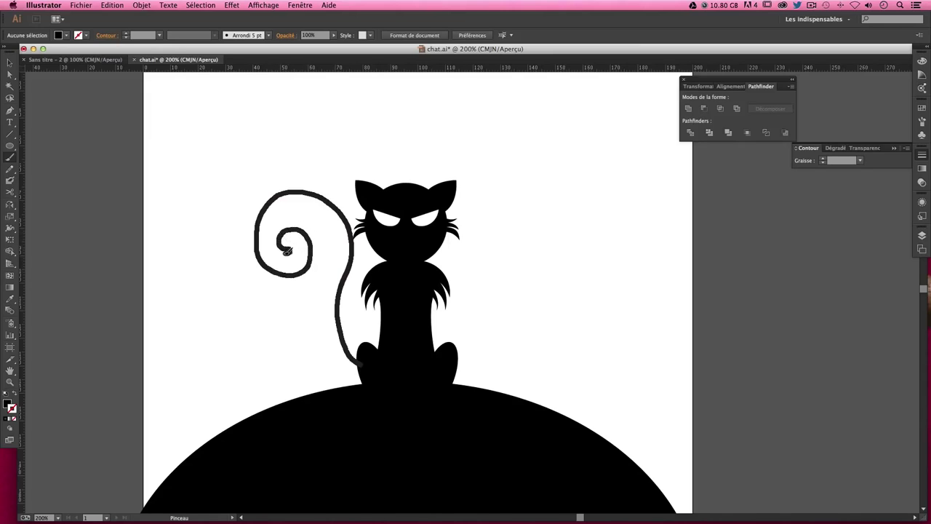
{"action": "mouse_move", "coordinate": [287, 251]}
{"action": "left_mouse_down"}
{"action": "mouse_move", "coordinate": [267, 232]}
{"action": "mouse_move", "coordinate": [274, 219]}
{"action": "left_mouse_up"}
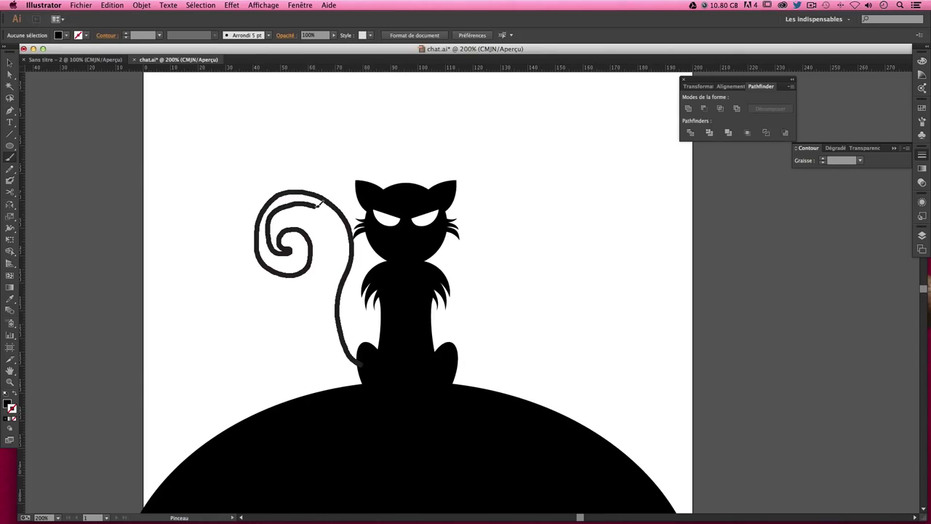
{"action": "mouse_move", "coordinate": [325, 208]}
{"action": "left_mouse_down"}
{"action": "mouse_move", "coordinate": [339, 243]}
{"action": "mouse_move", "coordinate": [329, 333]}
{"action": "mouse_move", "coordinate": [354, 373]}
{"action": "mouse_move", "coordinate": [364, 377]}
{"action": "mouse_move", "coordinate": [371, 365]}
{"action": "left_mouse_up"}
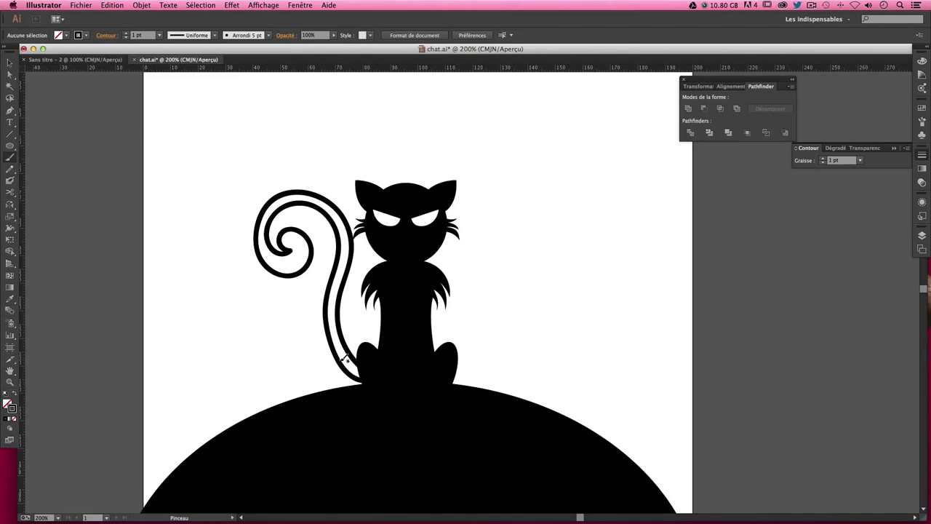
{"action": "left_click", "coordinate": [335, 336]}
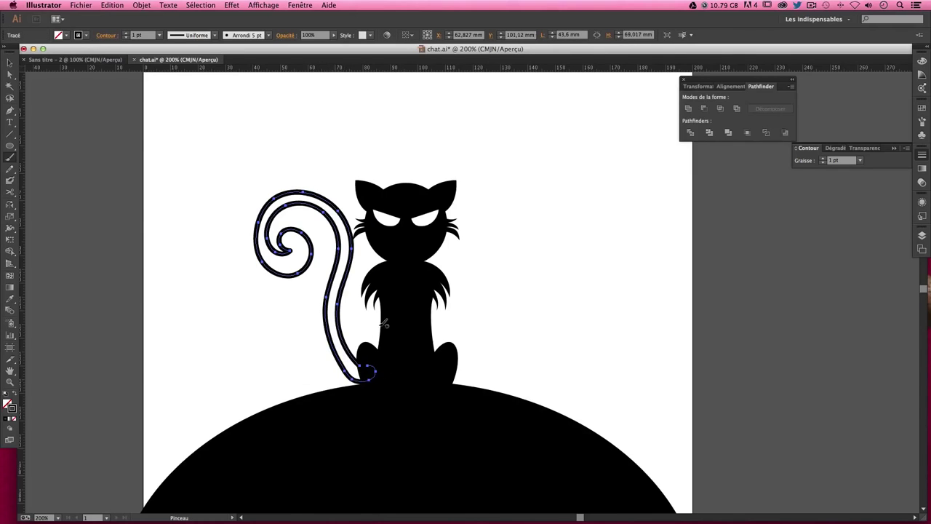
{"action": "key", "text": "v"}
{"action": "left_click", "coordinate": [538, 254]}
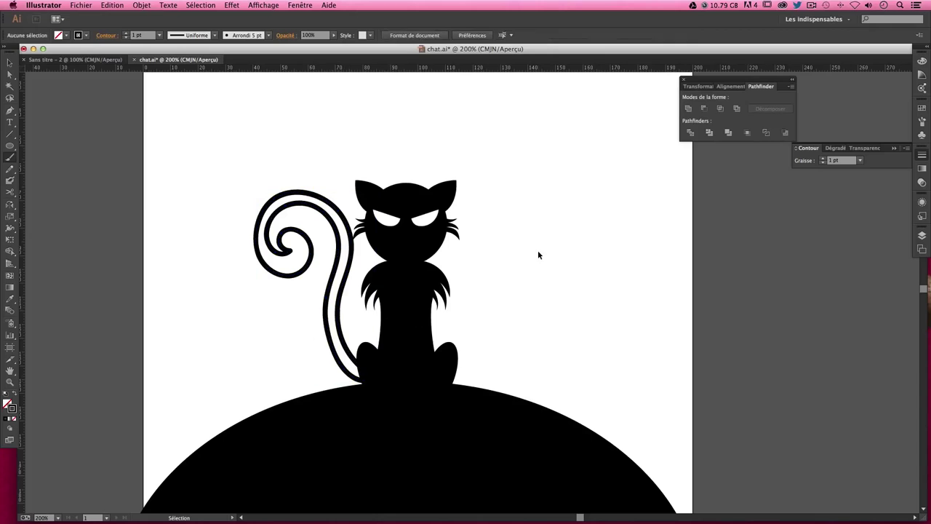
- Make the tail solid black with no outline
{"action": "left_click", "coordinate": [10, 63]}
{"action": "left_click_drag", "start_coordinate": [208, 167], "coordinate": [276, 229]}
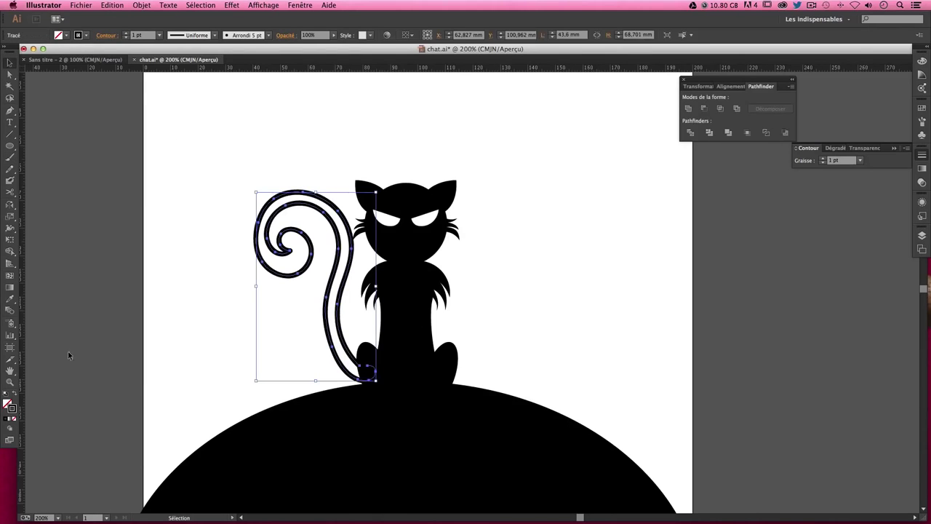
{"action": "left_click", "coordinate": [16, 394]}
{"action": "left_click", "coordinate": [119, 292]}
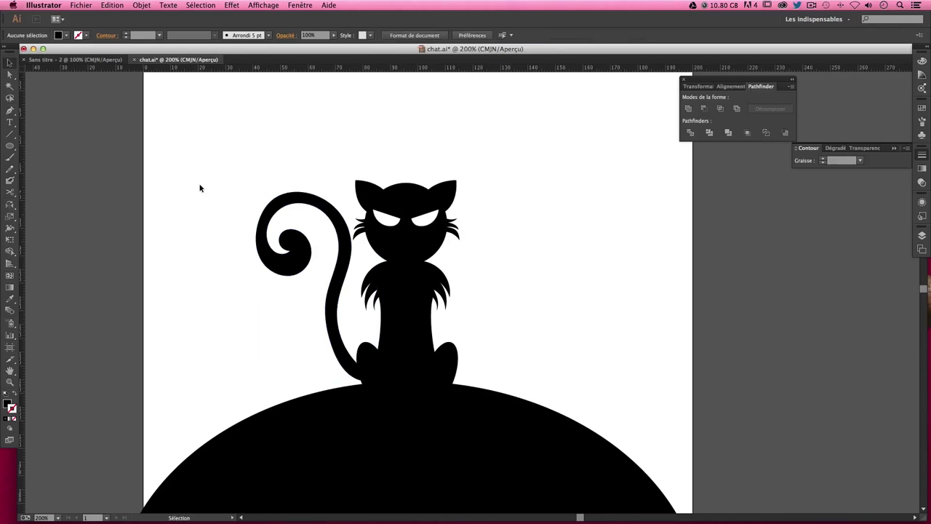
- Rotate the tail more upright and move it against the cat's body
{"action": "left_click", "coordinate": [339, 345]}
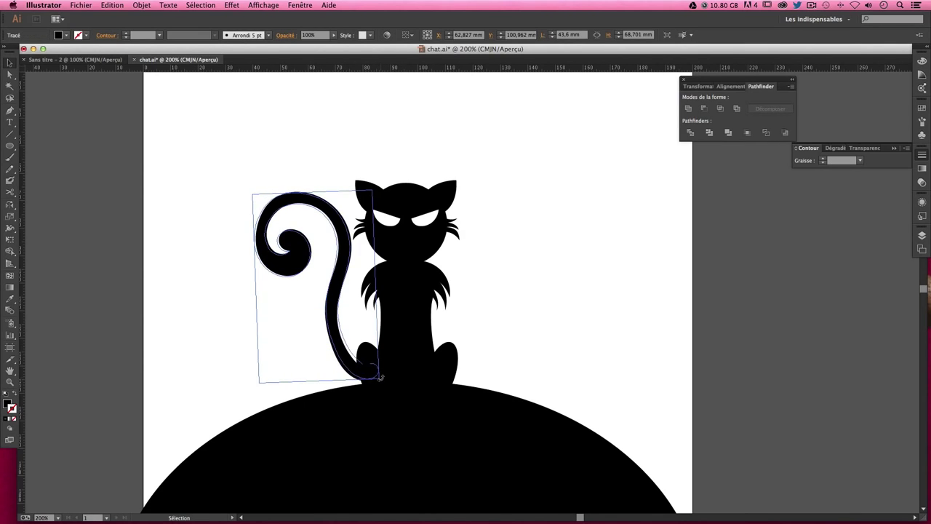
{"action": "left_click_drag", "start_coordinate": [379, 383], "coordinate": [384, 377]}
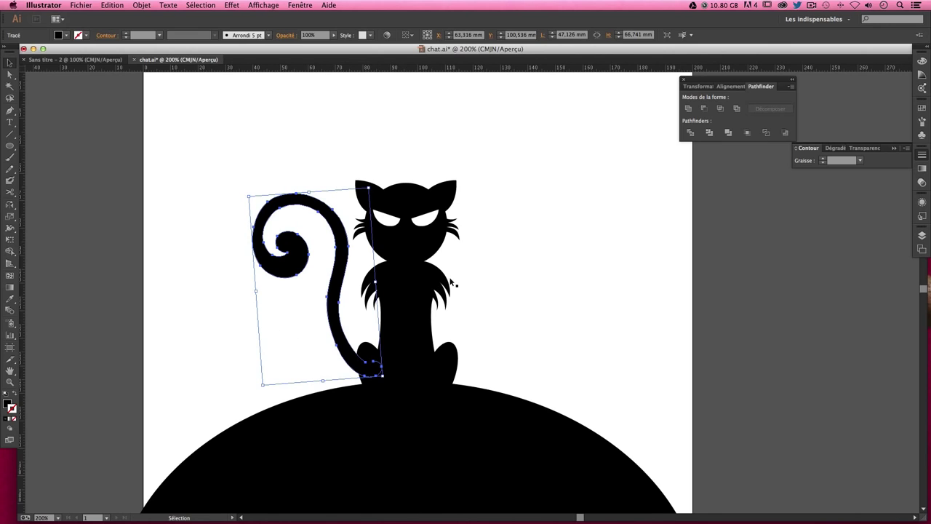
{"action": "left_click_drag", "start_coordinate": [348, 248], "coordinate": [338, 280]}
{"action": "left_click", "coordinate": [235, 259]}
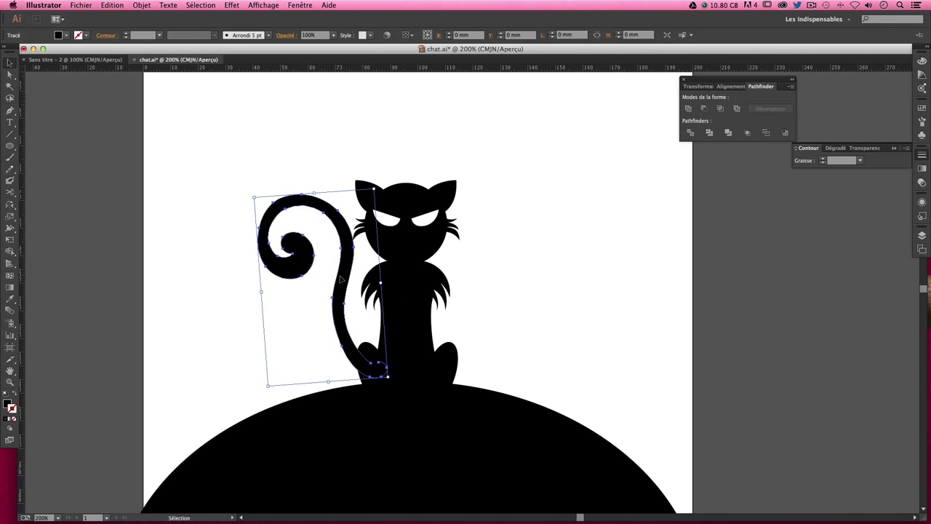
{"action": "left_click", "coordinate": [475, 242]}
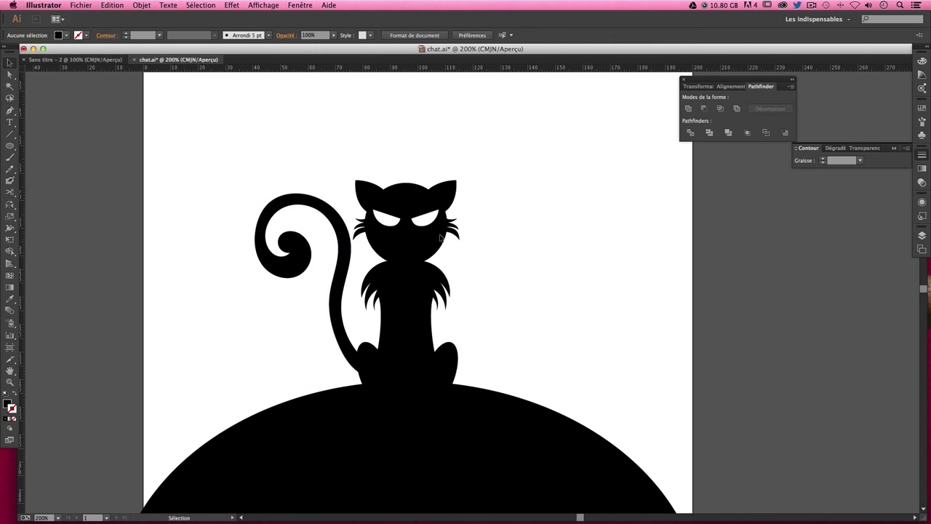
{"action": "left_click", "coordinate": [273, 212]}
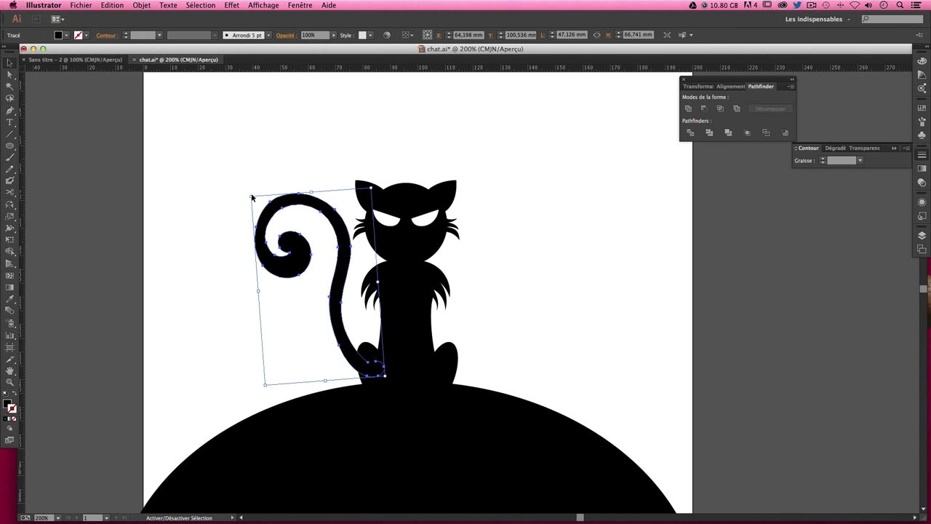
{"action": "left_click_drag", "start_coordinate": [251, 197], "coordinate": [267, 205]}
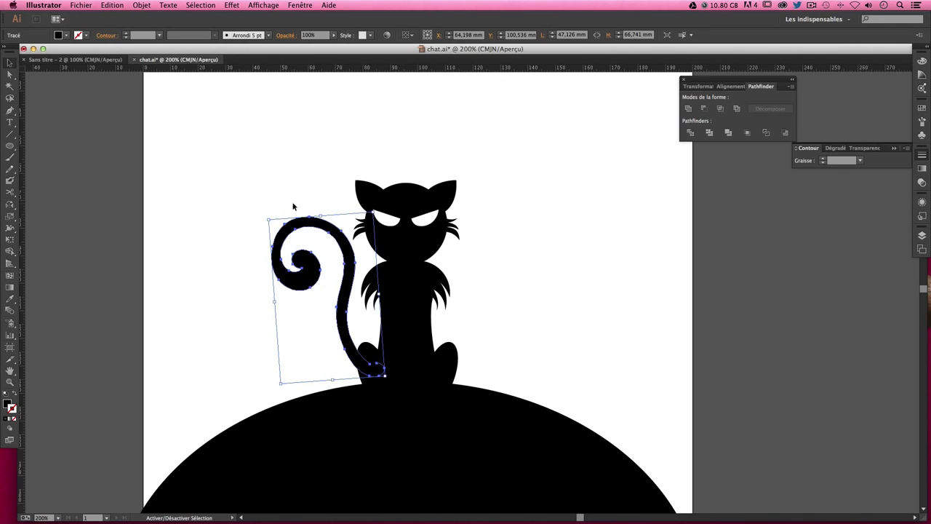
{"action": "left_click", "coordinate": [511, 197]}
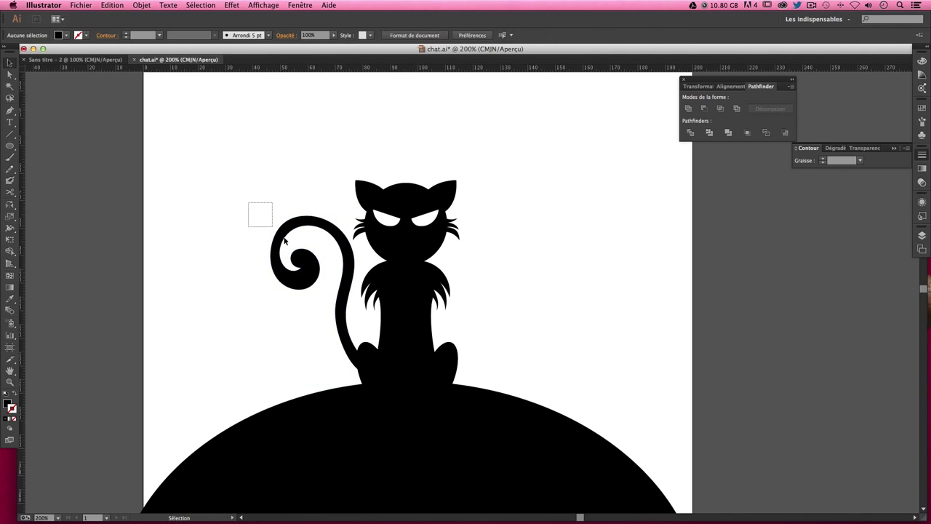
{"action": "mouse_move", "coordinate": [284, 241]}
{"action": "left_mouse_down"}
{"action": "mouse_move", "coordinate": [266, 220]}
{"action": "mouse_move", "coordinate": [277, 213]}
{"action": "left_mouse_up"}
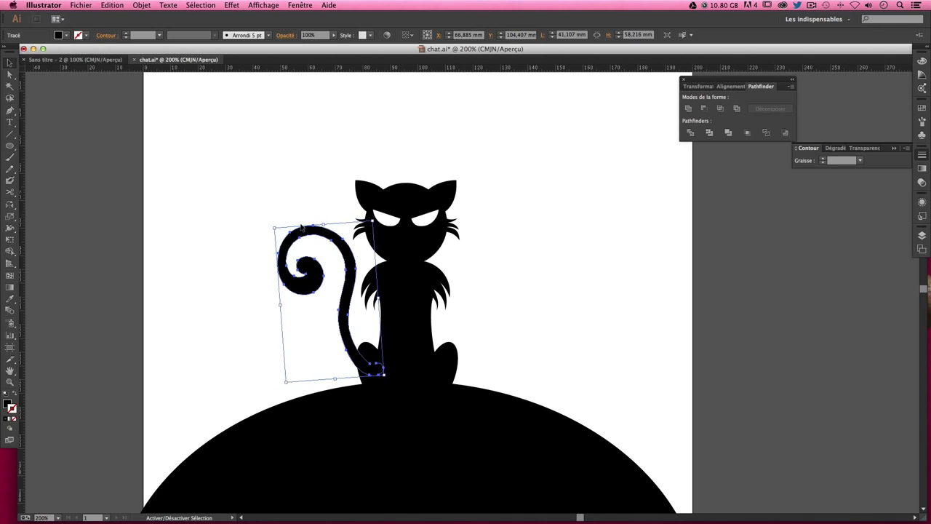
{"action": "left_click", "coordinate": [478, 248]}
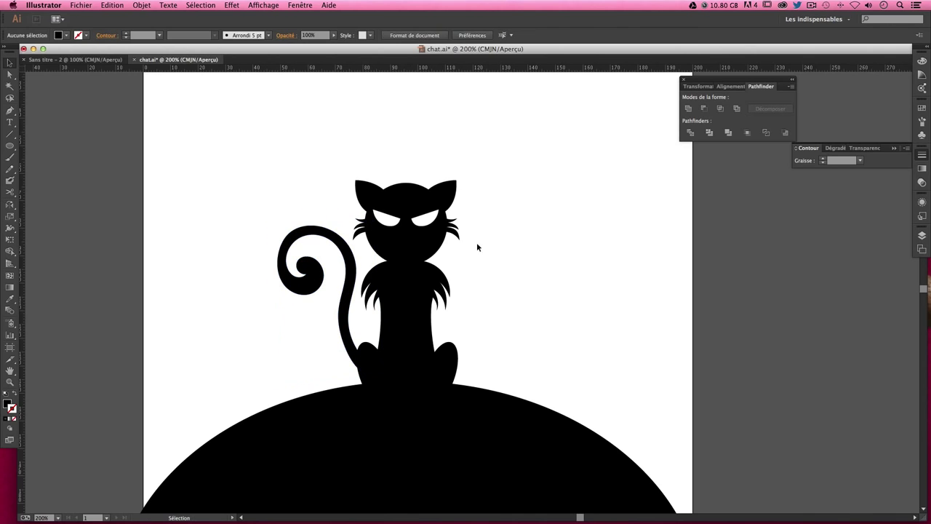
- Fine-tune the tail's position and rotation, undoing the last adjustment
{"action": "left_click", "coordinate": [350, 319]}
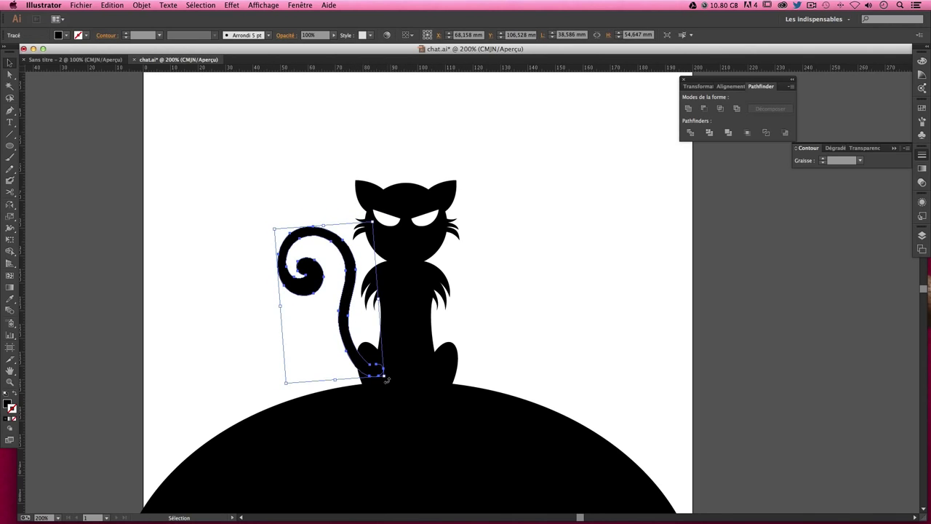
{"action": "left_click_drag", "start_coordinate": [387, 379], "coordinate": [374, 372]}
{"action": "left_click", "coordinate": [513, 280]}
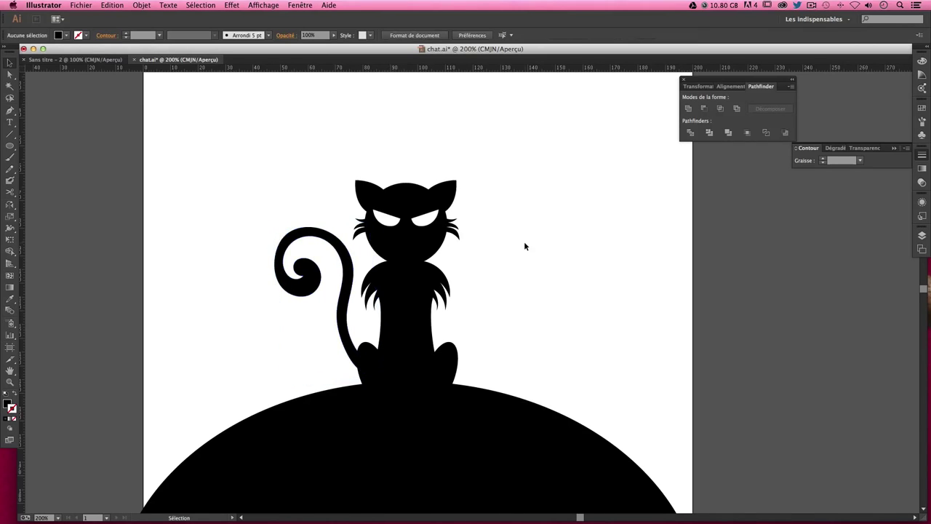
{"action": "left_click_drag", "start_coordinate": [288, 274], "coordinate": [225, 235]}
{"action": "key", "text": "Right"}
{"action": "key", "text": "Right"}
{"action": "left_click", "coordinate": [552, 300]}
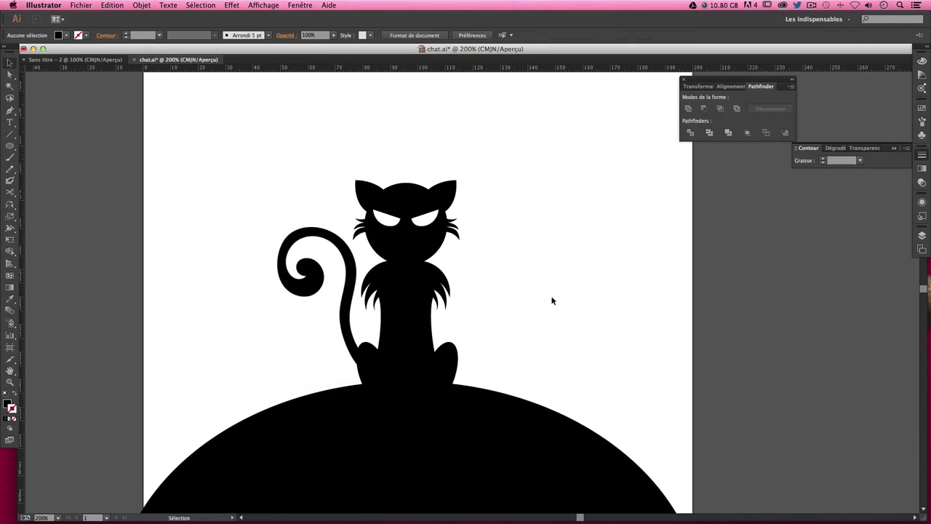
{"action": "mouse_move", "coordinate": [324, 307]}
{"action": "left_mouse_down"}
{"action": "mouse_move", "coordinate": [378, 370]}
{"action": "mouse_move", "coordinate": [415, 375]}
{"action": "left_mouse_up"}
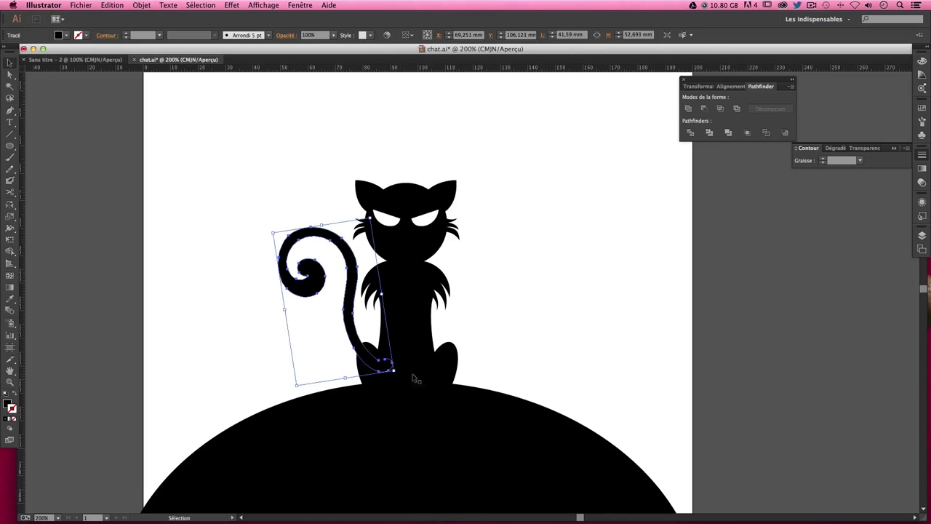
{"action": "left_click", "coordinate": [511, 339]}
{"action": "left_click", "coordinate": [366, 337]}
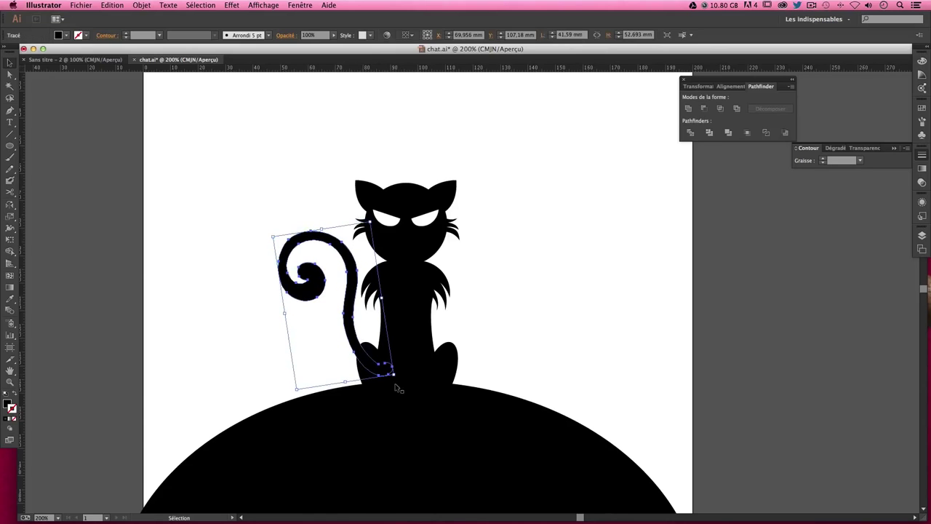
{"action": "left_click", "coordinate": [466, 297]}
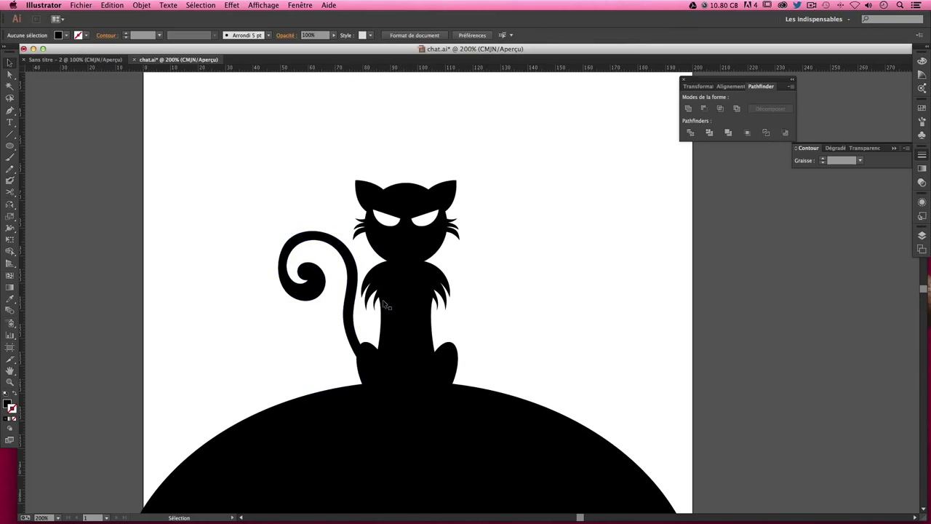
{"action": "key", "text": "ctrl+z"}
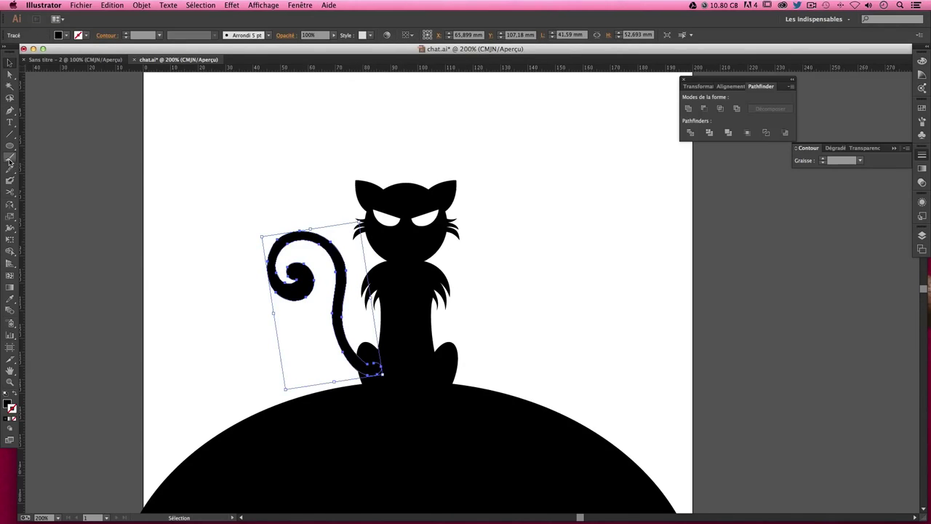
- Try a Paintbrush stroke at the tail base, then undo it
{"action": "left_click", "coordinate": [10, 156]}
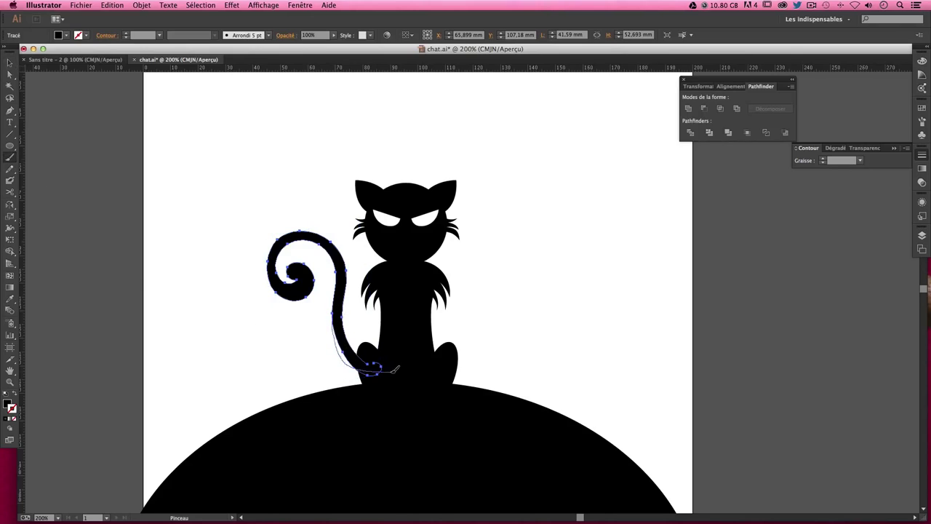
{"action": "left_click_drag", "start_coordinate": [391, 372], "coordinate": [391, 371]}
{"action": "key", "text": "v"}
{"action": "left_click", "coordinate": [216, 182]}
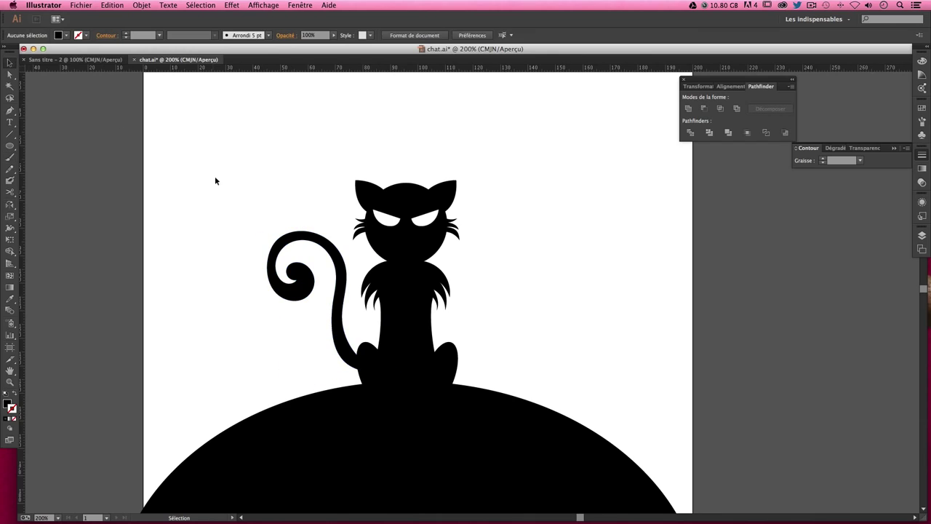
{"action": "key", "text": "ctrl+z"}
{"action": "key", "text": "ctrl+z"}
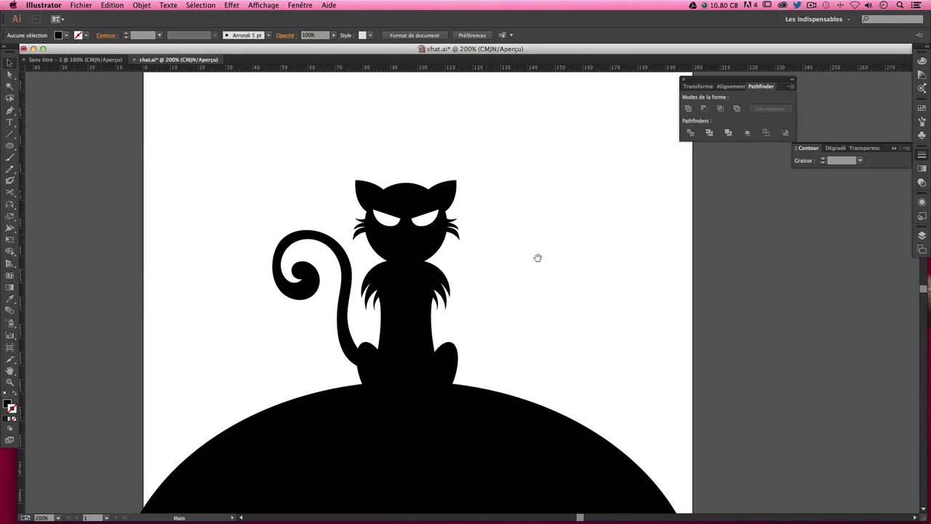
- Duplicate a whisker tuft and place the copy on the tail tip
{"action": "left_click_drag", "start_coordinate": [537, 258], "coordinate": [518, 249]}
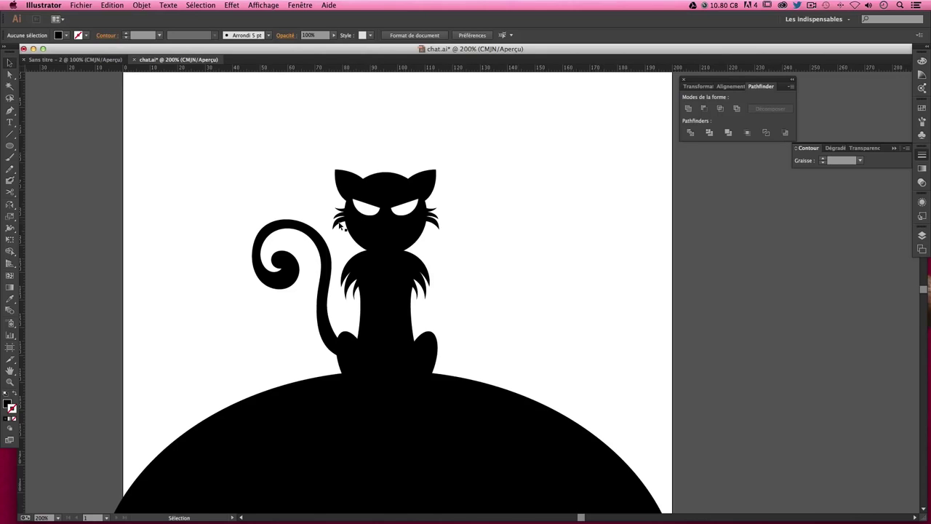
{"action": "left_click_drag", "start_coordinate": [342, 226], "coordinate": [226, 242]}
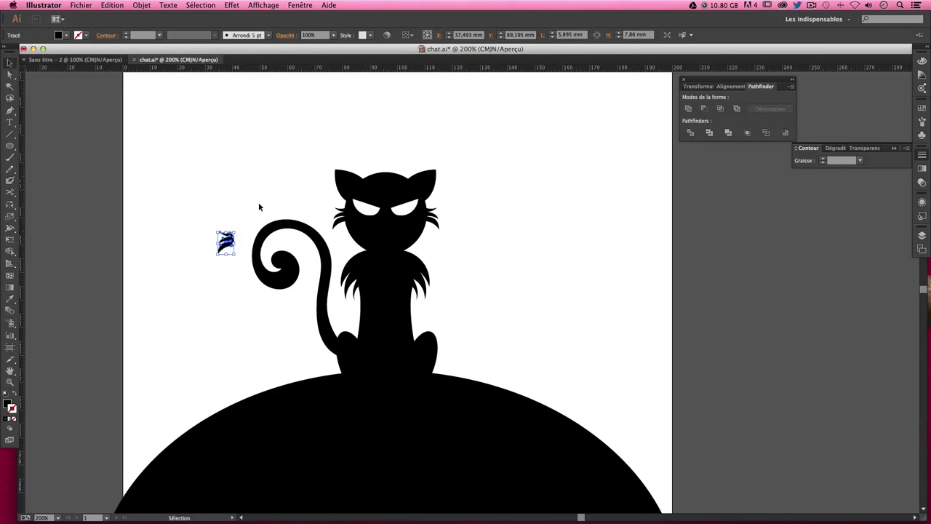
{"action": "left_click", "coordinate": [239, 204]}
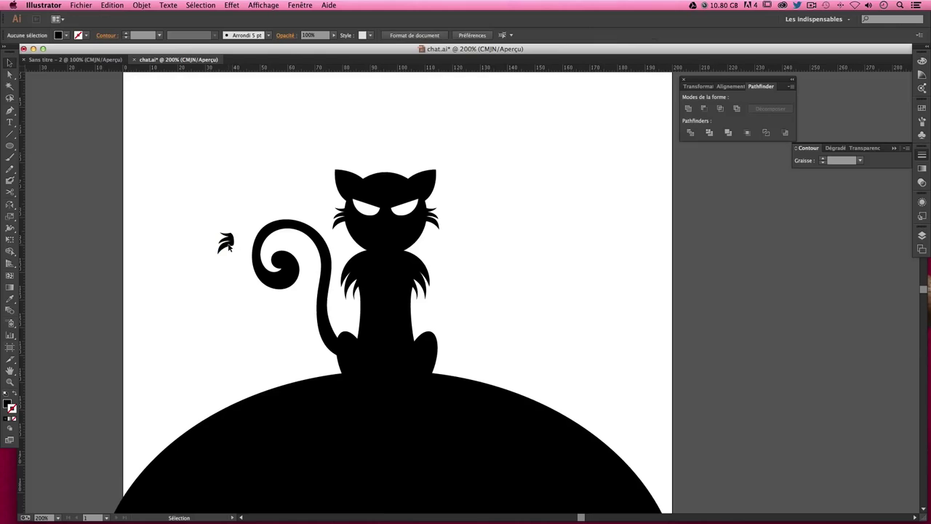
{"action": "mouse_move", "coordinate": [228, 246]}
{"action": "left_mouse_down"}
{"action": "mouse_move", "coordinate": [259, 241]}
{"action": "mouse_move", "coordinate": [254, 216]}
{"action": "mouse_move", "coordinate": [255, 234]}
{"action": "left_mouse_up"}
{"action": "left_click", "coordinate": [257, 251]}
{"action": "left_click", "coordinate": [251, 236]}
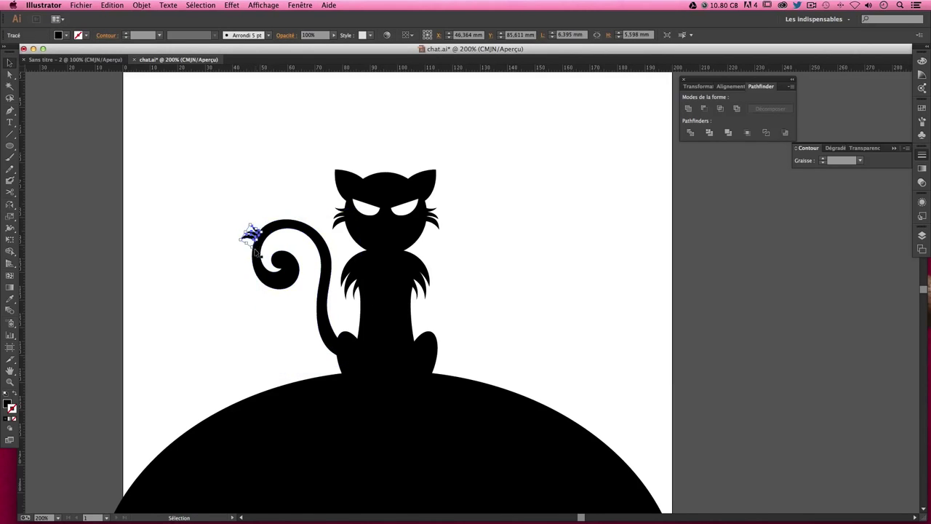
{"action": "left_click", "coordinate": [254, 246]}
{"action": "left_click", "coordinate": [249, 238]}
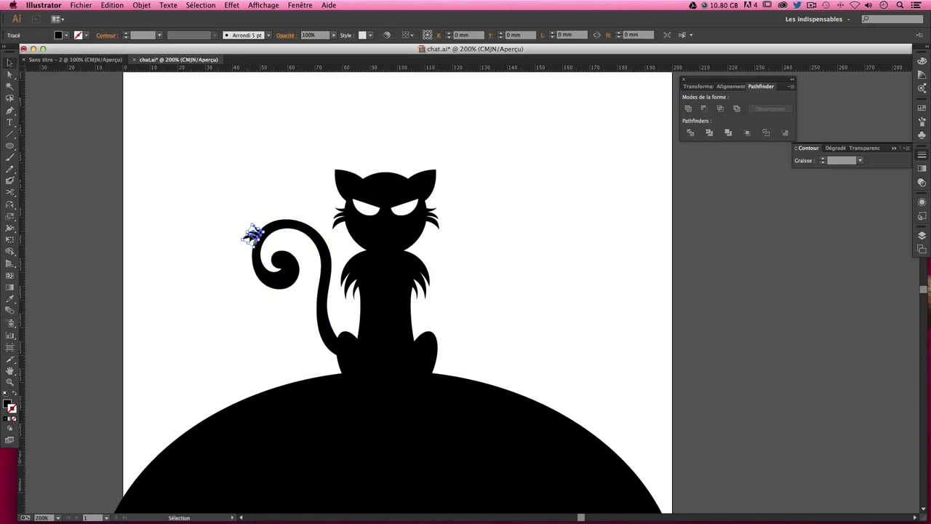
{"action": "left_click", "coordinate": [248, 216]}
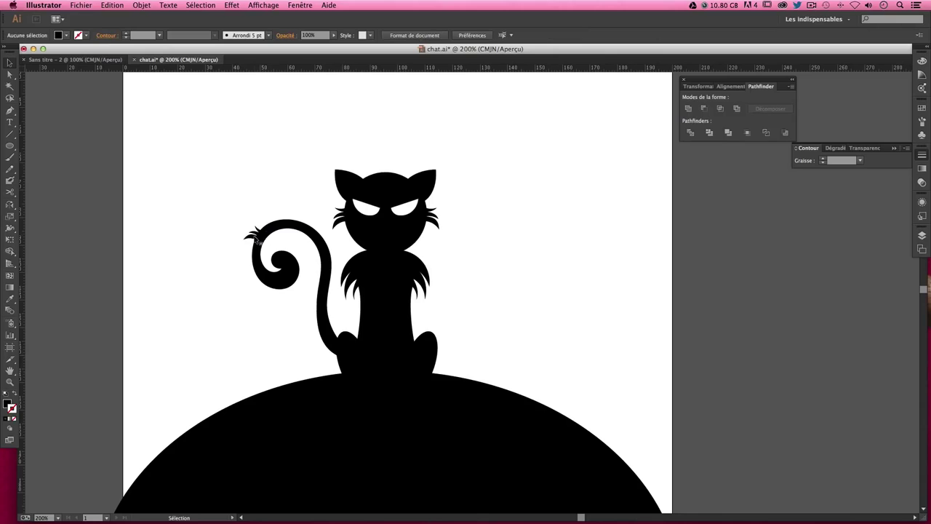
- Copy the tuft lower on the tail curl, mirror it outward and position it
{"action": "left_click_drag", "start_coordinate": [256, 241], "coordinate": [244, 276]}
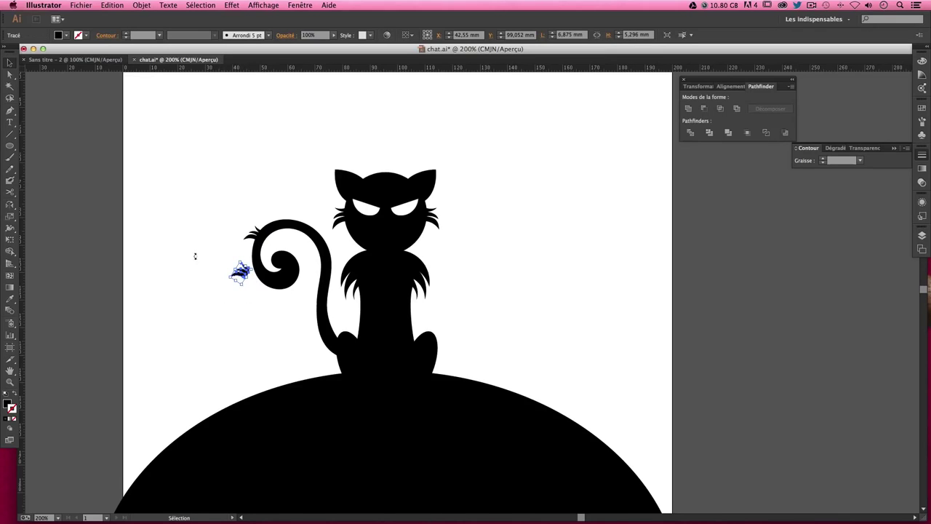
{"action": "key", "text": "o"}
{"action": "left_click_drag", "start_coordinate": [191, 273], "coordinate": [204, 235]}
{"action": "left_click", "coordinate": [10, 63]}
{"action": "left_click_drag", "start_coordinate": [245, 280], "coordinate": [243, 275]}
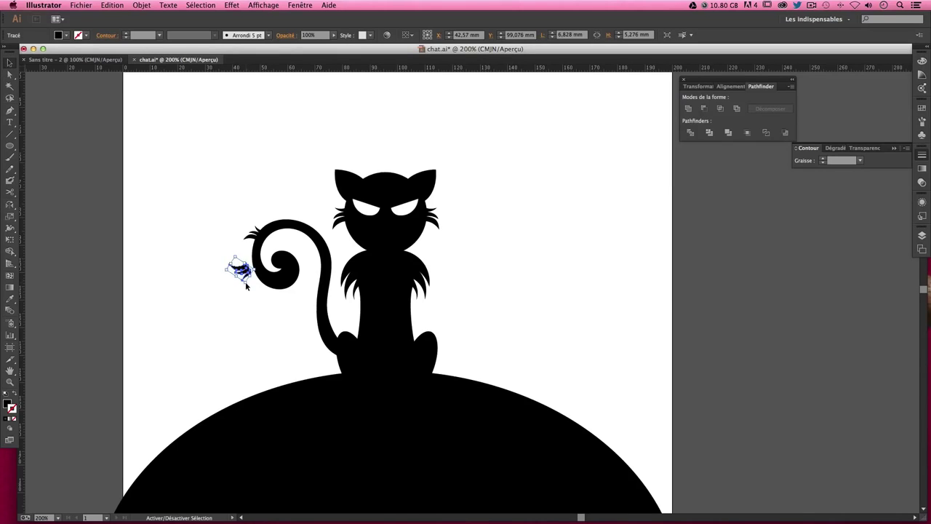
{"action": "left_click", "coordinate": [248, 280]}
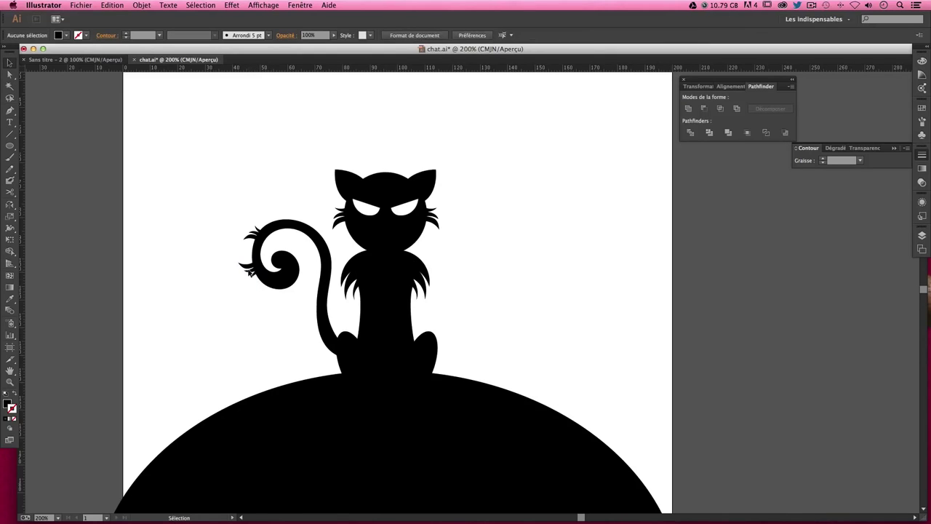
{"action": "left_click_drag", "start_coordinate": [253, 276], "coordinate": [265, 298]}
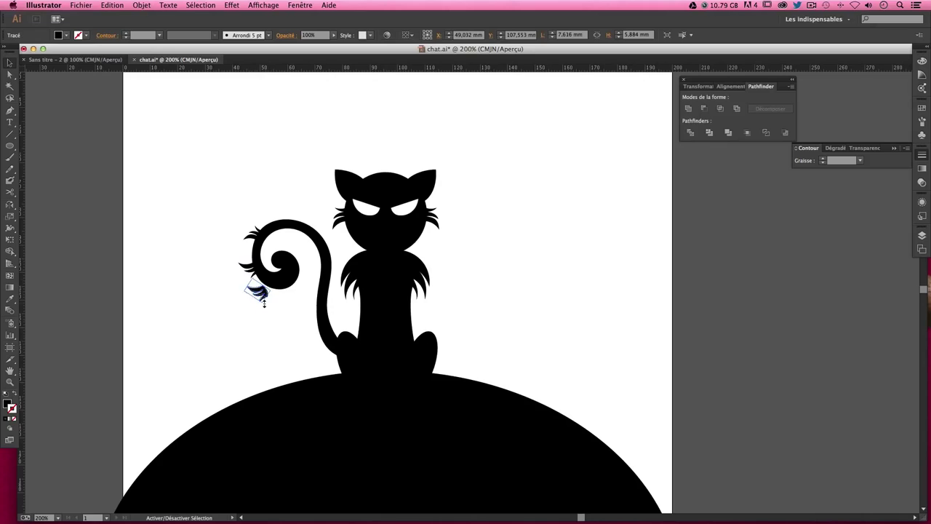
{"action": "left_click", "coordinate": [264, 302]}
{"action": "left_click", "coordinate": [256, 291]}
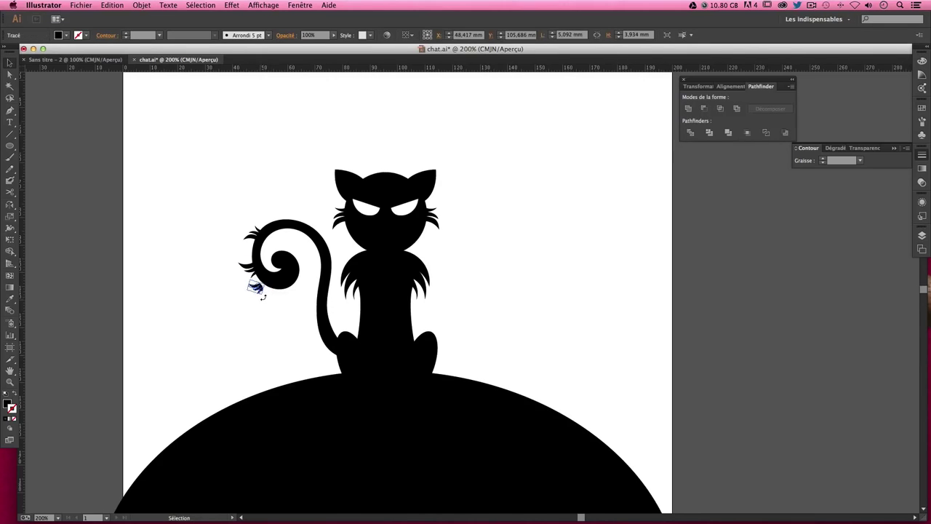
{"action": "key", "text": "super+plus"}
- Tilt the lower tuft and rotate the fur piece inside the tail curl
{"action": "left_click_drag", "start_coordinate": [159, 294], "coordinate": [167, 305]}
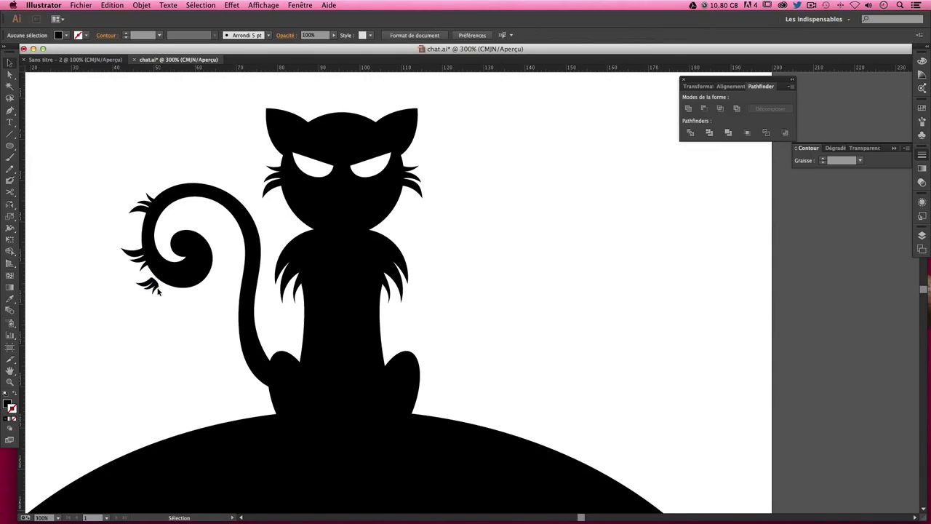
{"action": "left_click", "coordinate": [156, 330]}
{"action": "left_click", "coordinate": [175, 216]}
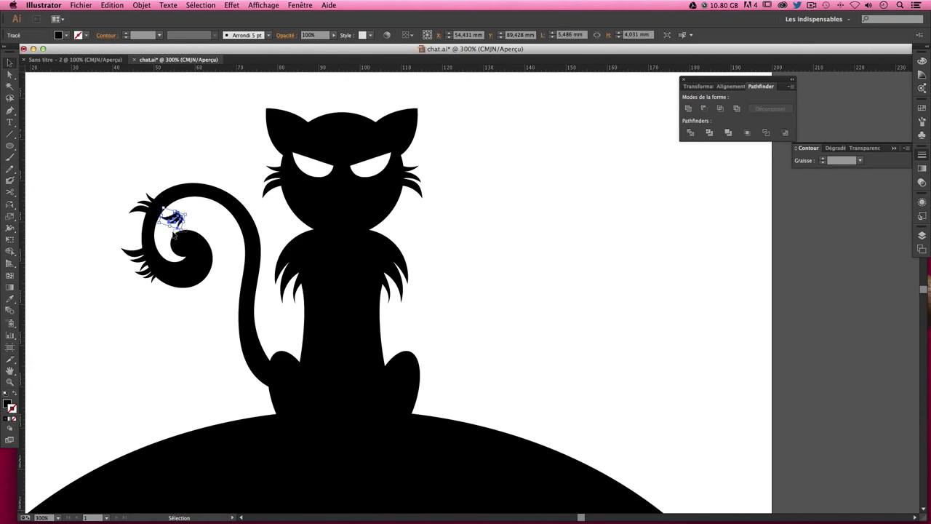
{"action": "left_click_drag", "start_coordinate": [175, 234], "coordinate": [186, 231]}
{"action": "mouse_move", "coordinate": [186, 227]}
{"action": "left_mouse_down"}
{"action": "mouse_move", "coordinate": [178, 238]}
{"action": "mouse_move", "coordinate": [183, 233]}
{"action": "left_mouse_up"}
{"action": "left_click", "coordinate": [198, 216]}
{"action": "left_click", "coordinate": [183, 233]}
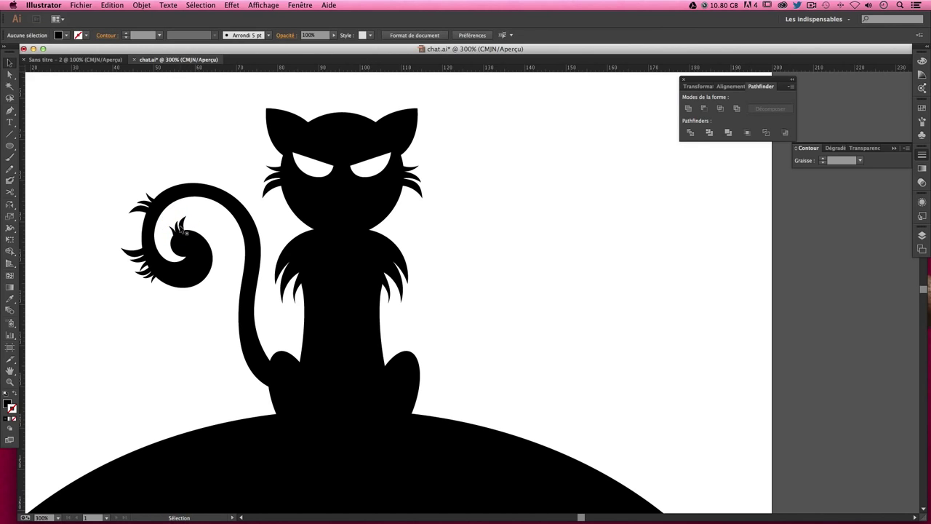
- Duplicate the curl's fur piece higher up and flip the copy
{"action": "mouse_move", "coordinate": [184, 232]}
{"action": "left_mouse_down"}
{"action": "mouse_move", "coordinate": [198, 223]}
{"action": "mouse_move", "coordinate": [165, 245]}
{"action": "mouse_move", "coordinate": [174, 220]}
{"action": "left_mouse_up"}
{"action": "left_click", "coordinate": [9, 204]}
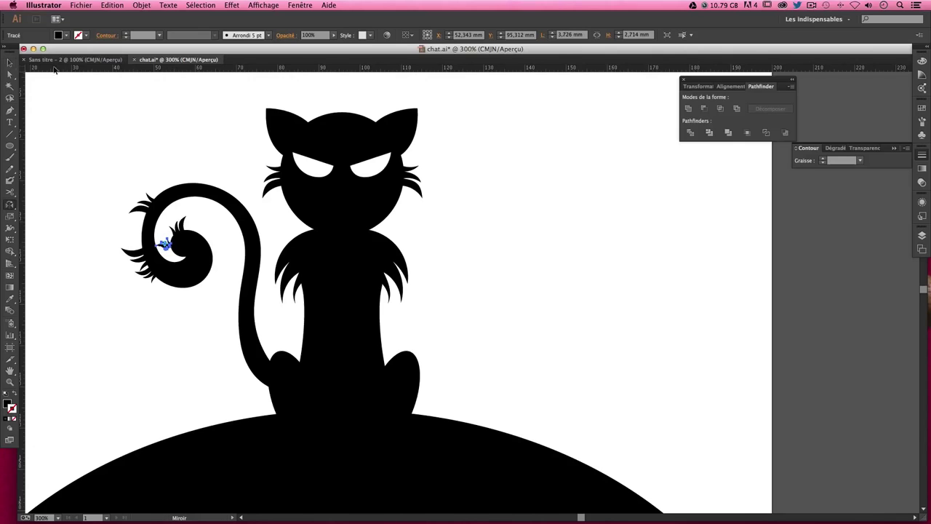
{"action": "left_click", "coordinate": [9, 62]}
{"action": "left_click", "coordinate": [149, 242]}
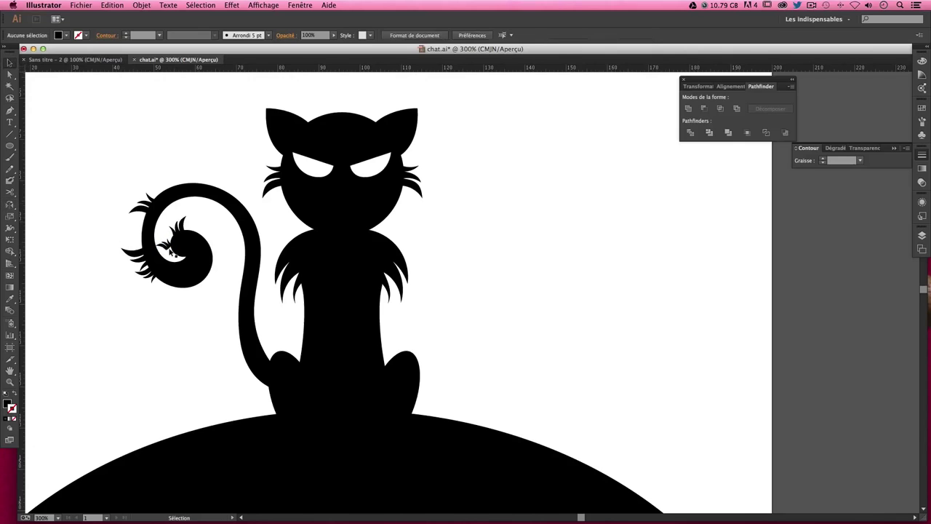
{"action": "left_click", "coordinate": [173, 253]}
{"action": "left_click", "coordinate": [176, 252]}
{"action": "left_click", "coordinate": [168, 243]}
{"action": "left_click", "coordinate": [108, 252]}
- Copy the curl fur piece and a chest fur tuft onto the tail, shrinking the chest copy
{"action": "mouse_move", "coordinate": [180, 225]}
{"action": "left_mouse_down"}
{"action": "mouse_move", "coordinate": [214, 285]}
{"action": "mouse_move", "coordinate": [217, 269]}
{"action": "left_mouse_up"}
{"action": "left_click", "coordinate": [460, 231]}
{"action": "left_click", "coordinate": [320, 269]}
{"action": "left_click_drag", "start_coordinate": [286, 271], "coordinate": [168, 322]}
{"action": "mouse_move", "coordinate": [210, 353]}
{"action": "left_mouse_down"}
{"action": "mouse_move", "coordinate": [162, 306]}
{"action": "mouse_move", "coordinate": [175, 245]}
{"action": "left_mouse_up"}
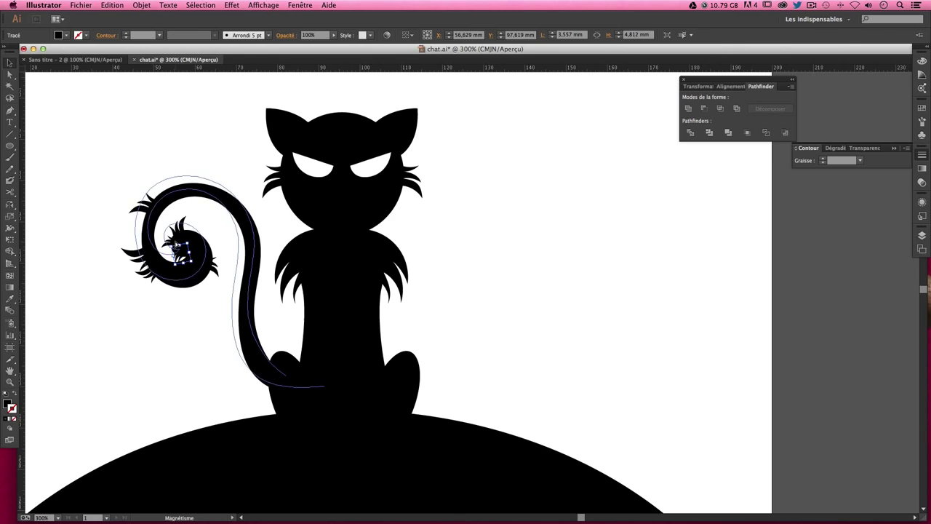
- Shift a small fur tuft up and back inside the tail curl
{"action": "key", "text": "a"}
{"action": "left_click", "coordinate": [197, 328]}
{"action": "left_click", "coordinate": [197, 286]}
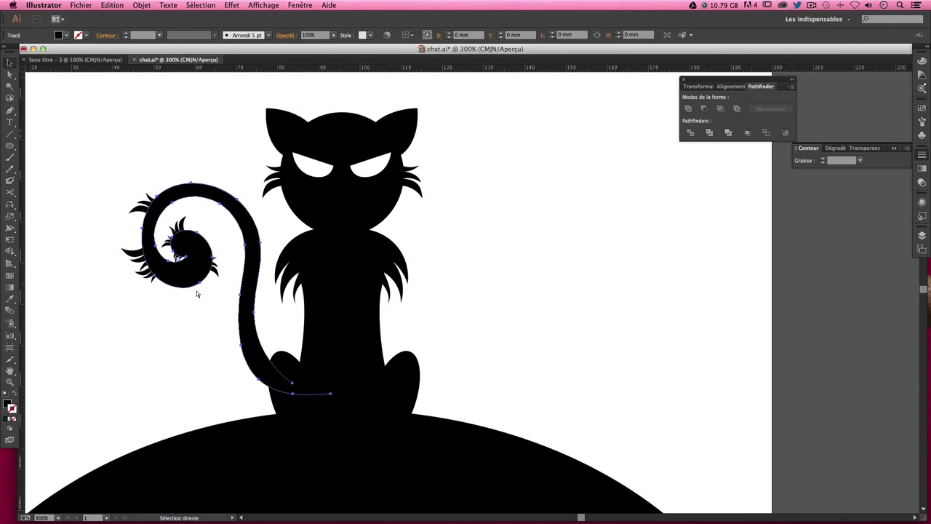
{"action": "left_click", "coordinate": [196, 291]}
{"action": "mouse_move", "coordinate": [181, 251]}
{"action": "left_mouse_down"}
{"action": "mouse_move", "coordinate": [217, 221]}
{"action": "mouse_move", "coordinate": [224, 247]}
{"action": "mouse_move", "coordinate": [178, 244]}
{"action": "left_mouse_up"}
{"action": "left_click", "coordinate": [144, 211]}
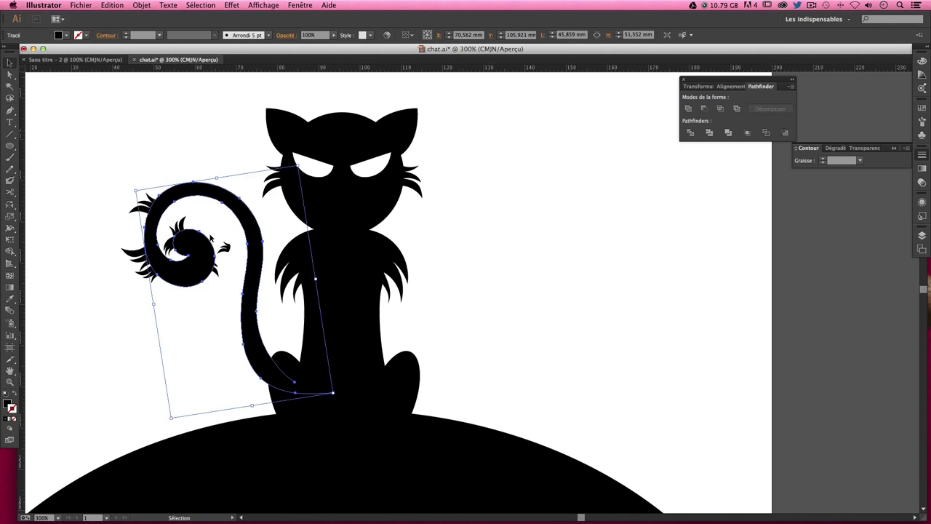
- Move another fur tuft onto the tail spiral's outer top-left edge
{"action": "key", "text": "v"}
{"action": "left_click", "coordinate": [125, 209]}
{"action": "left_click_drag", "start_coordinate": [228, 251], "coordinate": [136, 221]}
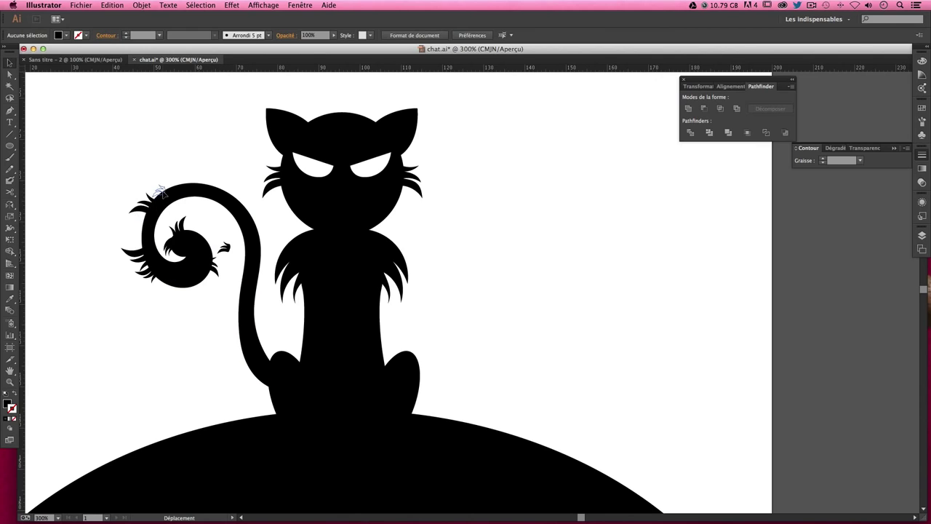
{"action": "left_click_drag", "start_coordinate": [139, 224], "coordinate": [140, 218]}
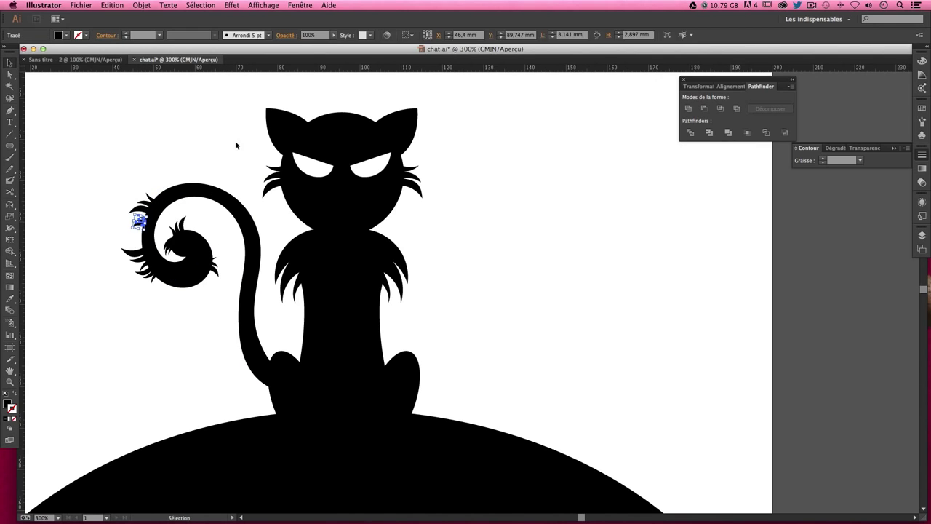
{"action": "left_click", "coordinate": [235, 140]}
- Rotate and reposition a fur tuft inside the tail spiral, then check the tufts there
{"action": "left_click", "coordinate": [203, 235]}
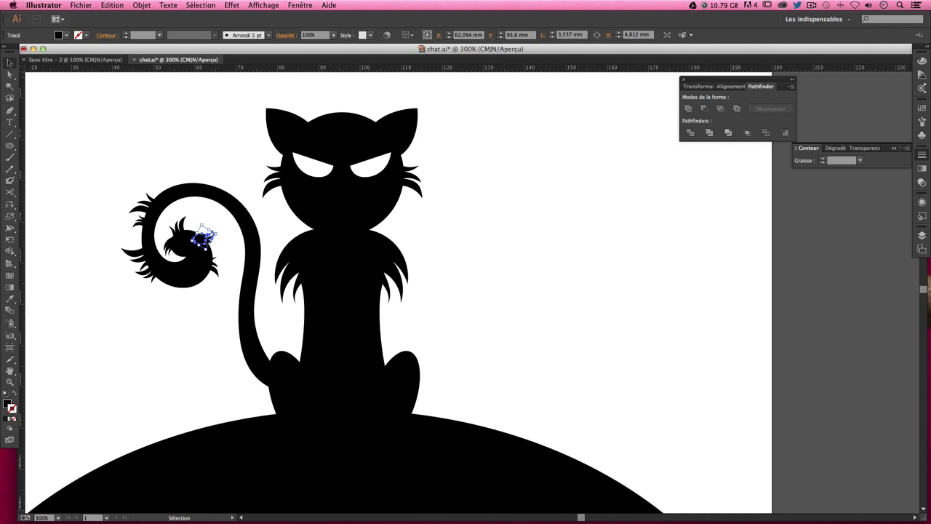
{"action": "mouse_move", "coordinate": [216, 247]}
{"action": "left_mouse_down"}
{"action": "mouse_move", "coordinate": [212, 255]}
{"action": "mouse_move", "coordinate": [197, 240]}
{"action": "left_mouse_up"}
{"action": "key", "text": "ctrl+a"}
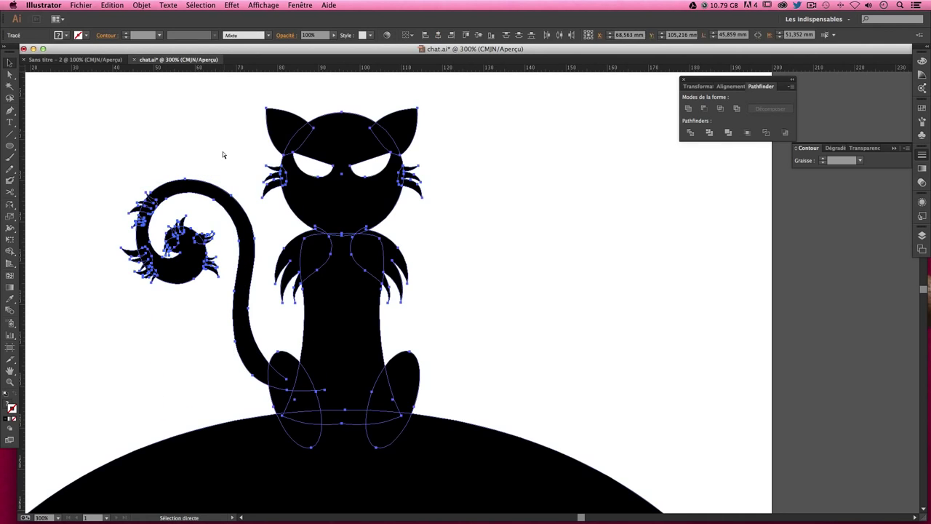
{"action": "key", "text": "ctrl+shift+a"}
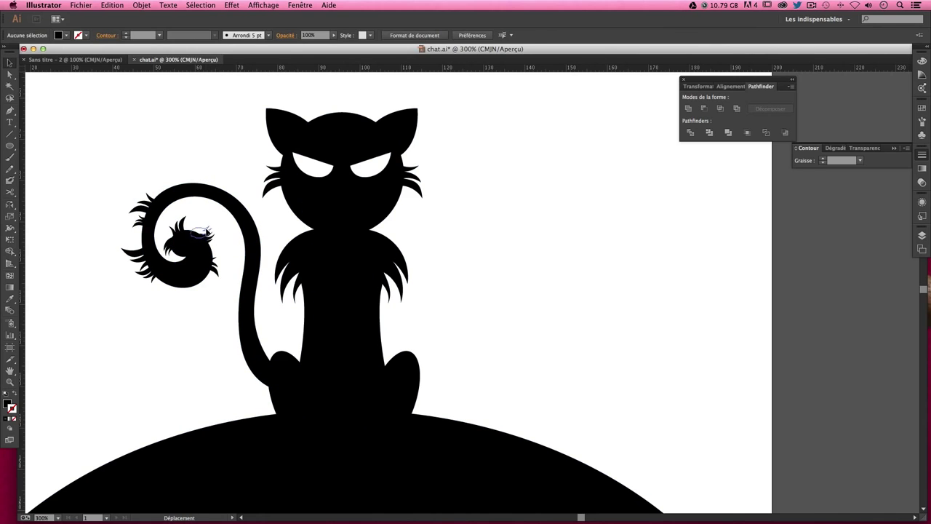
{"action": "left_click", "coordinate": [206, 232]}
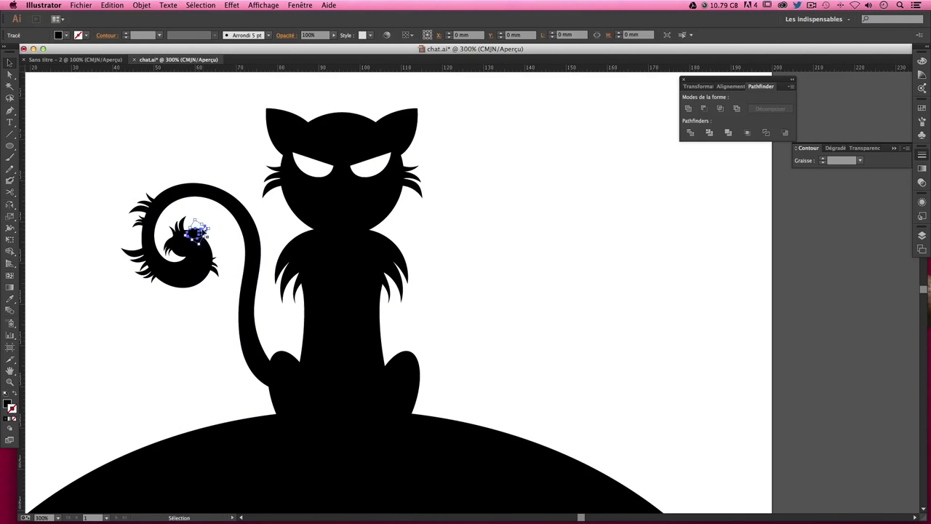
{"action": "left_click", "coordinate": [231, 160]}
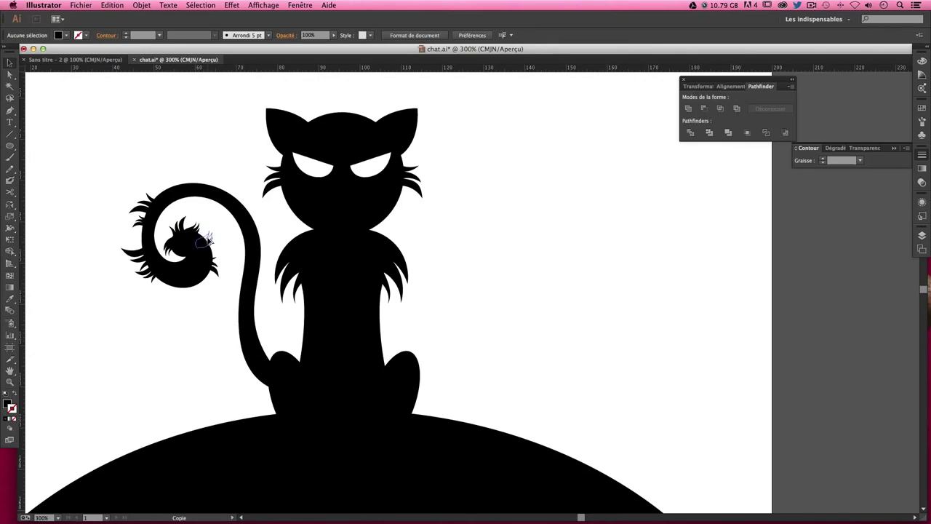
{"action": "left_click", "coordinate": [202, 242]}
{"action": "left_click", "coordinate": [236, 129]}
- Pull a fur tuft below the spiral, mirror it with Reflect, and place it
{"action": "left_click_drag", "start_coordinate": [171, 248], "coordinate": [190, 298]}
{"action": "left_click", "coordinate": [9, 204]}
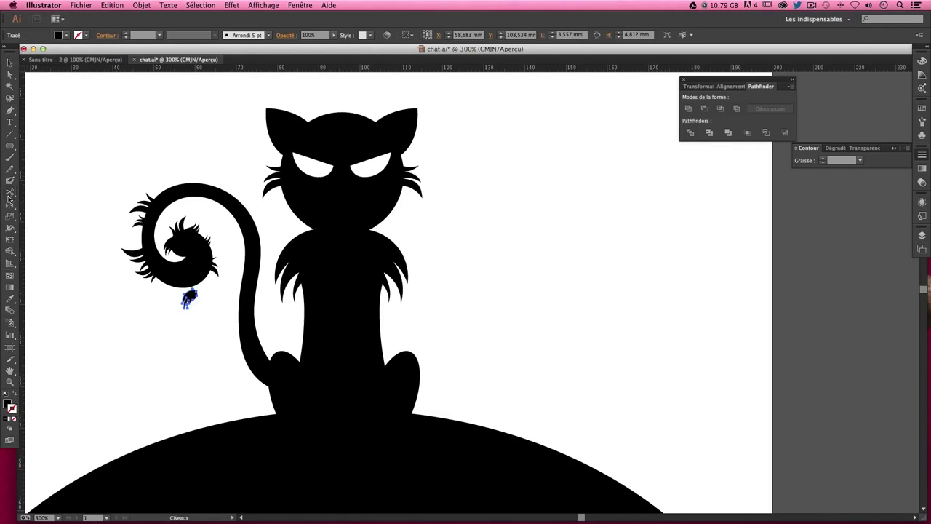
{"action": "left_click_drag", "start_coordinate": [185, 295], "coordinate": [176, 288]}
{"action": "key", "text": "v"}
{"action": "left_click", "coordinate": [212, 292]}
- Select the tail-tip fur shape and nudge it slightly
{"action": "left_click", "coordinate": [184, 295]}
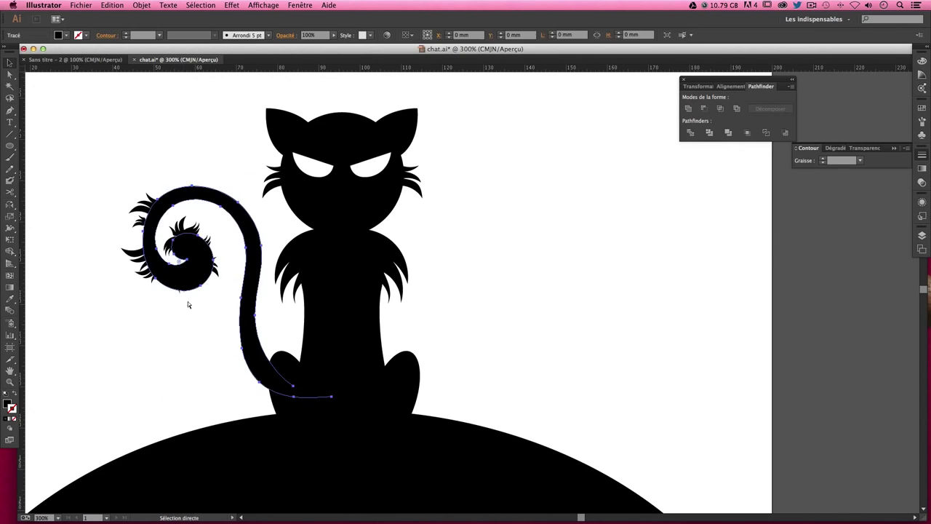
{"action": "left_click", "coordinate": [184, 311]}
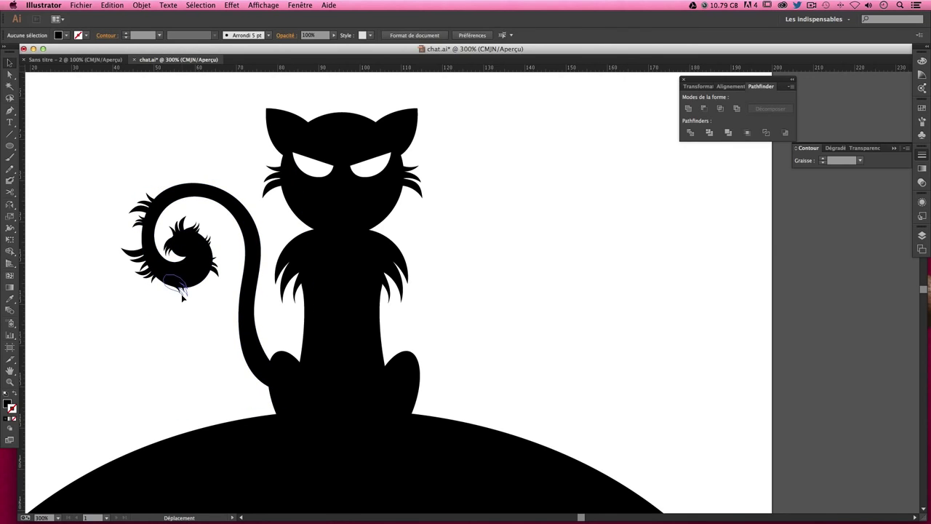
{"action": "left_click", "coordinate": [182, 294]}
{"action": "left_click", "coordinate": [206, 311]}
{"action": "left_click", "coordinate": [175, 287]}
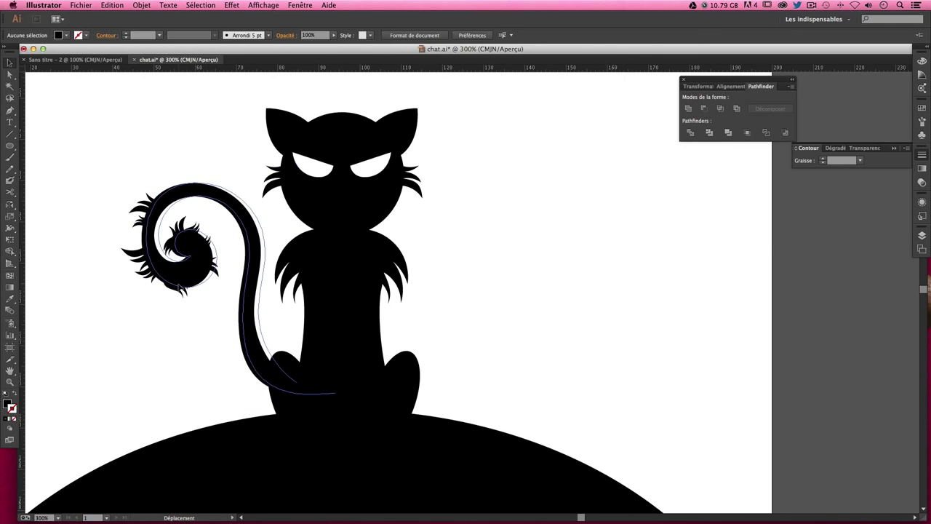
{"action": "left_click", "coordinate": [183, 294]}
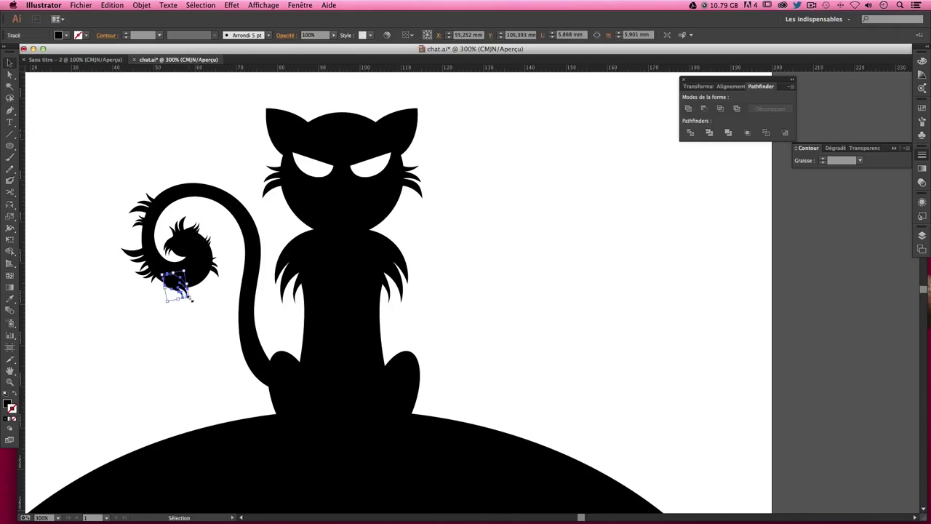
{"action": "left_click_drag", "start_coordinate": [191, 299], "coordinate": [187, 301]}
- Move the tail-tip shape up and left, then inspect the smaller tip shapes
{"action": "left_click", "coordinate": [200, 313]}
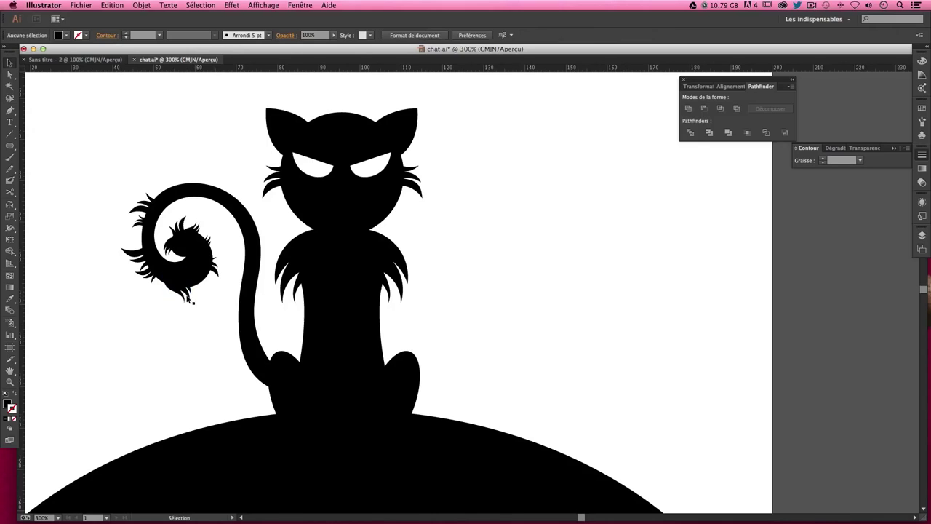
{"action": "left_click_drag", "start_coordinate": [185, 297], "coordinate": [176, 290]}
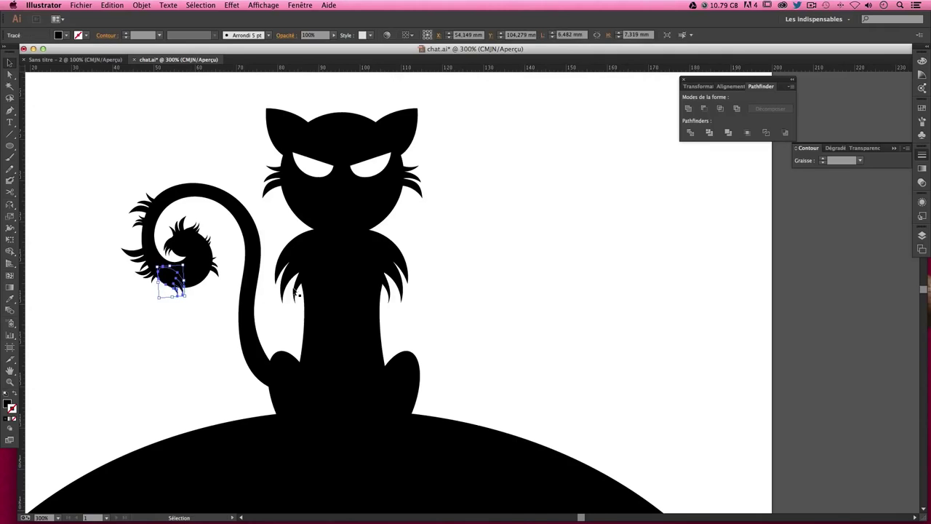
{"action": "left_click", "coordinate": [216, 316]}
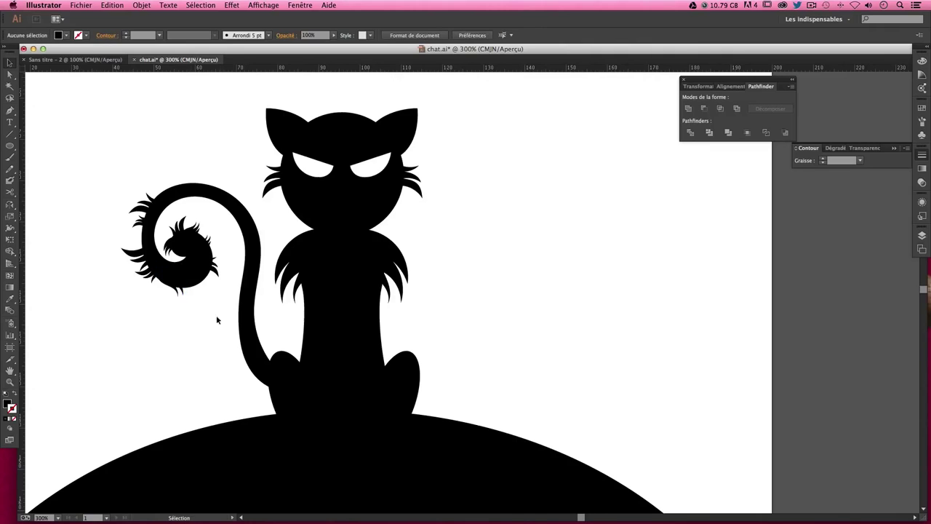
{"action": "left_click", "coordinate": [182, 251]}
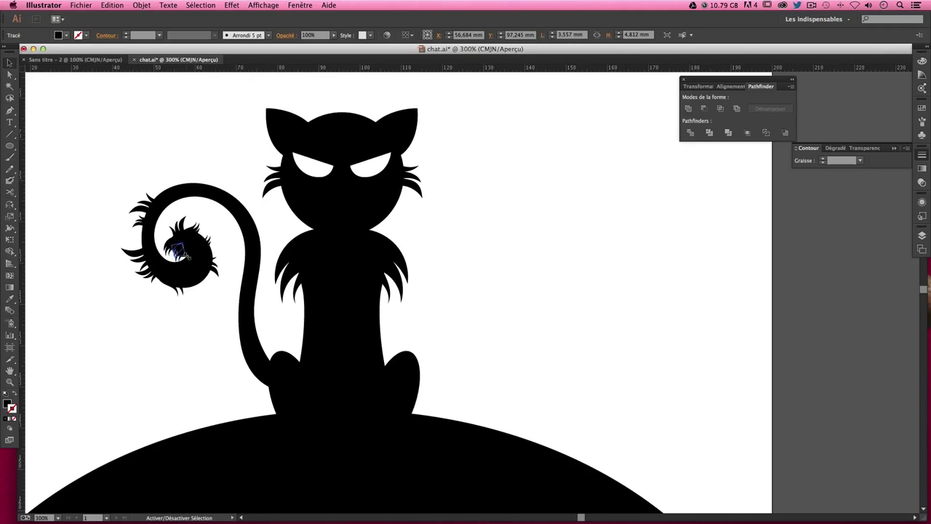
{"action": "left_click", "coordinate": [178, 251]}
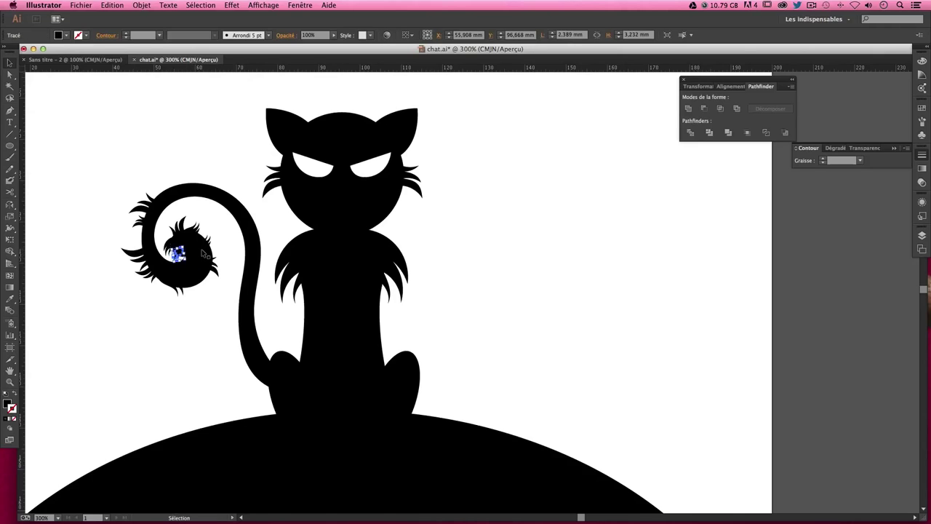
{"action": "left_click", "coordinate": [201, 183]}
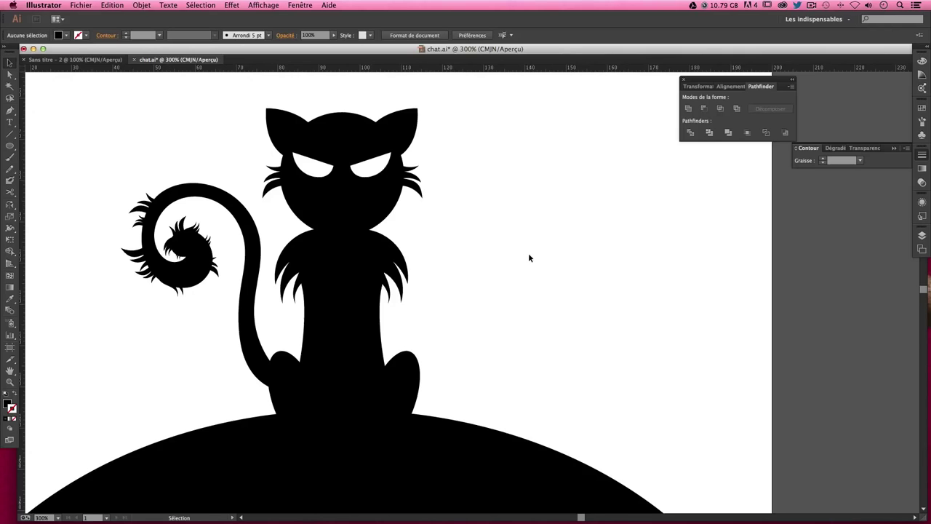
- Zoom in and back out, then pan to frame the whole cat, hill and artboard
{"action": "key", "text": "super+plus"}
{"action": "key", "text": "super+plus"}
{"action": "key", "text": "super+plus"}
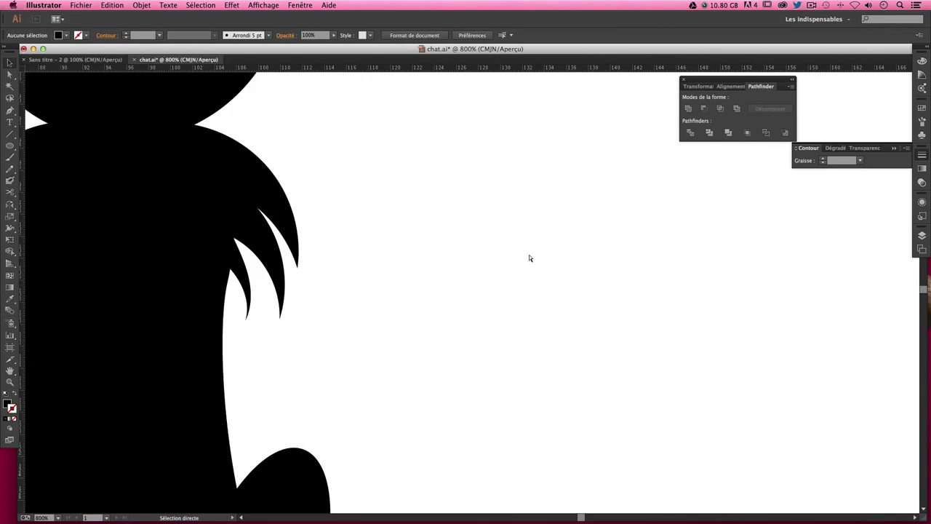
{"action": "key", "text": "super+plus"}
{"action": "key", "text": "super+minus"}
{"action": "key", "text": "super+minus"}
{"action": "key", "text": "super+minus"}
{"action": "key", "text": "super+minus"}
{"action": "key", "text": "super+minus"}
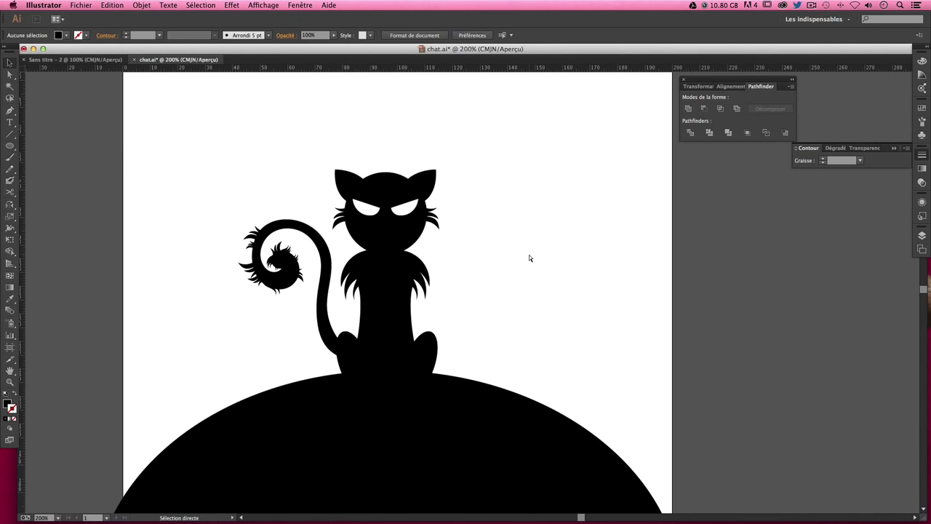
{"action": "key", "text": "super+minus"}
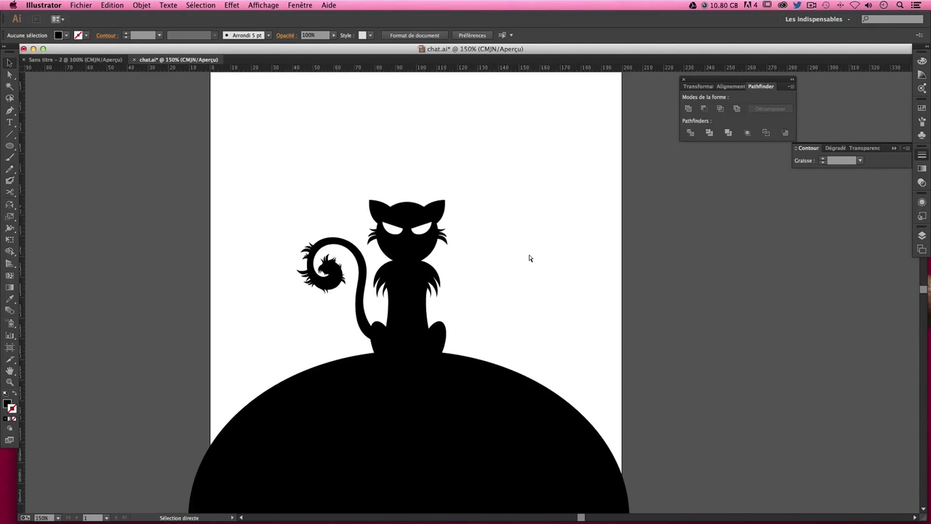
{"action": "mouse_move", "coordinate": [531, 267]}
{"action": "left_mouse_down"}
{"action": "mouse_move", "coordinate": [490, 214]}
{"action": "mouse_move", "coordinate": [478, 312]}
{"action": "left_mouse_up"}
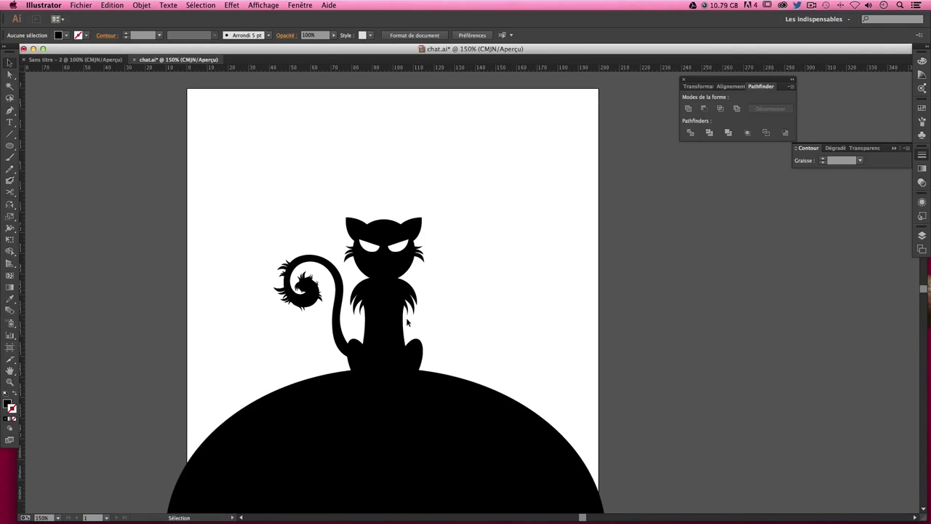
{"action": "scroll", "coordinate": [367, 342], "scroll_direction": "down", "scroll_amount": 3}
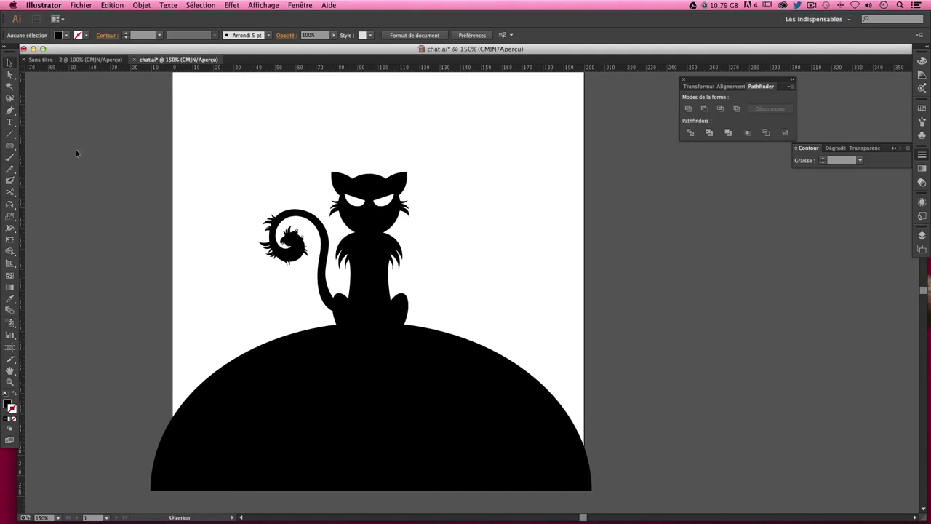
{"action": "left_click", "coordinate": [10, 110]}
- Draw a shallow curved Pen path above the cat and make it a stroke, not a fill
{"action": "left_click", "coordinate": [234, 142]}
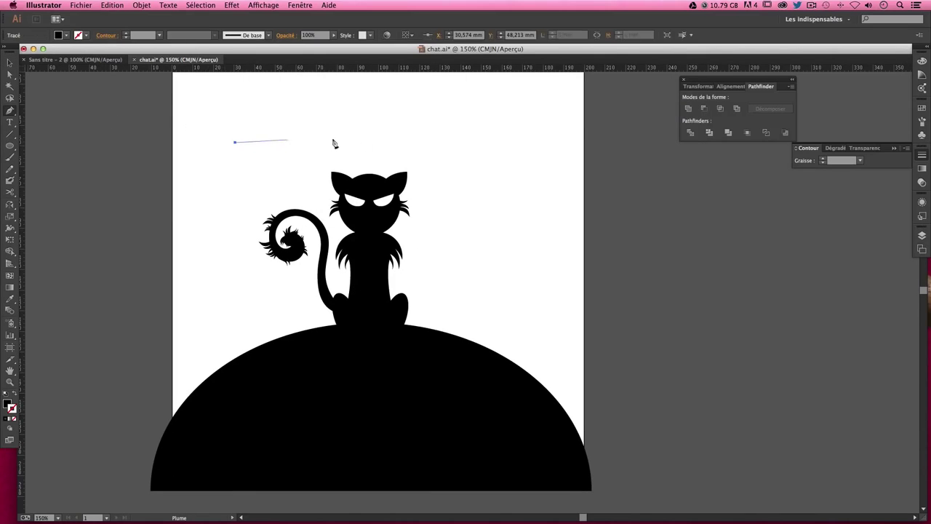
{"action": "left_click", "coordinate": [431, 143], "text": "shift"}
{"action": "mouse_move", "coordinate": [431, 143]}
{"action": "left_mouse_down"}
{"action": "mouse_move", "coordinate": [526, 180]}
{"action": "mouse_move", "coordinate": [498, 175]}
{"action": "mouse_move", "coordinate": [457, 155]}
{"action": "mouse_move", "coordinate": [543, 168]}
{"action": "mouse_move", "coordinate": [541, 191]}
{"action": "mouse_move", "coordinate": [523, 188]}
{"action": "left_mouse_up"}
{"action": "left_click", "coordinate": [15, 394]}
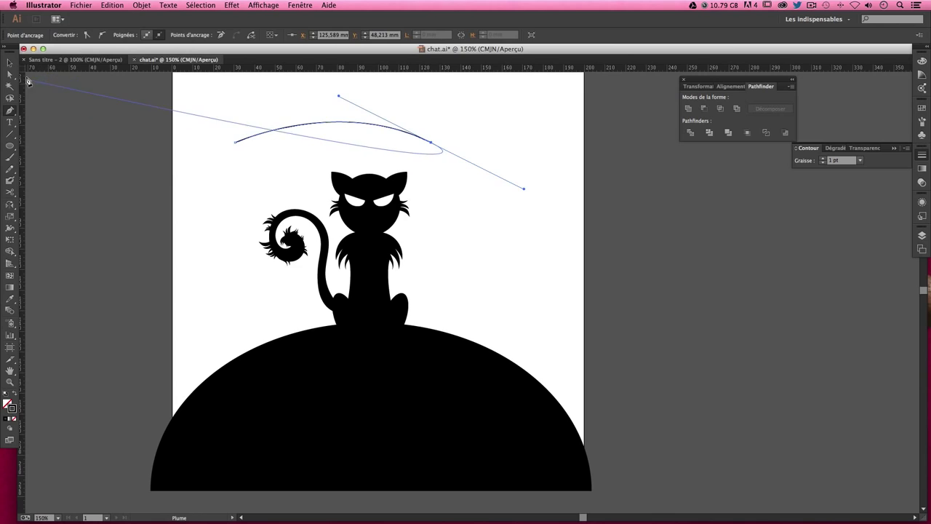
{"action": "key", "text": "v"}
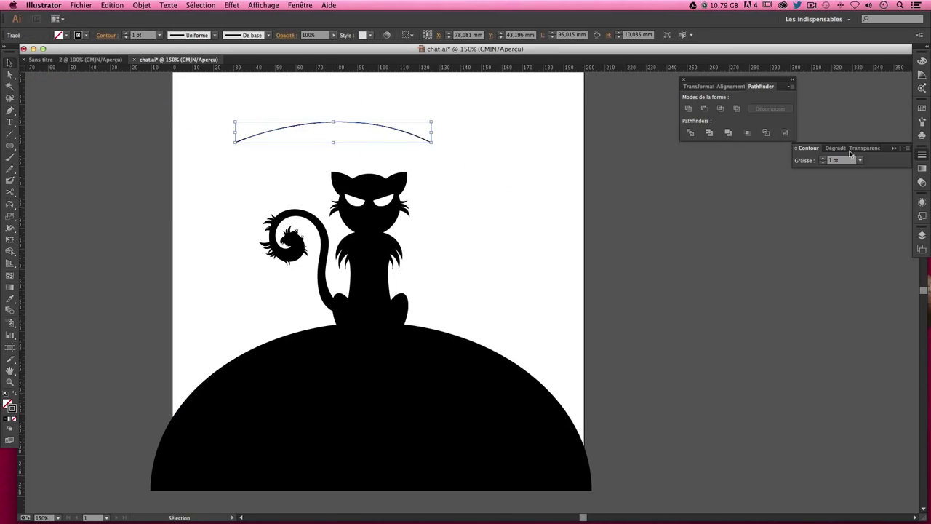
- Set the arc's stroke weight to 4 pt, then drag it down across the cat
{"action": "left_click", "coordinate": [806, 160]}
{"action": "type", "text": "3"}
{"action": "key", "text": "Return"}
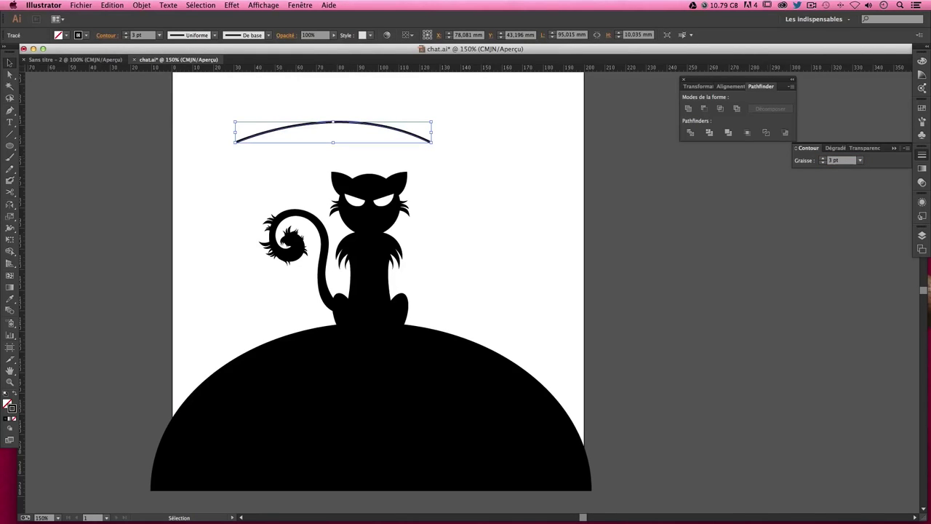
{"action": "left_click", "coordinate": [808, 160]}
{"action": "type", "text": "4"}
{"action": "key", "text": "Return"}
{"action": "left_click", "coordinate": [478, 134]}
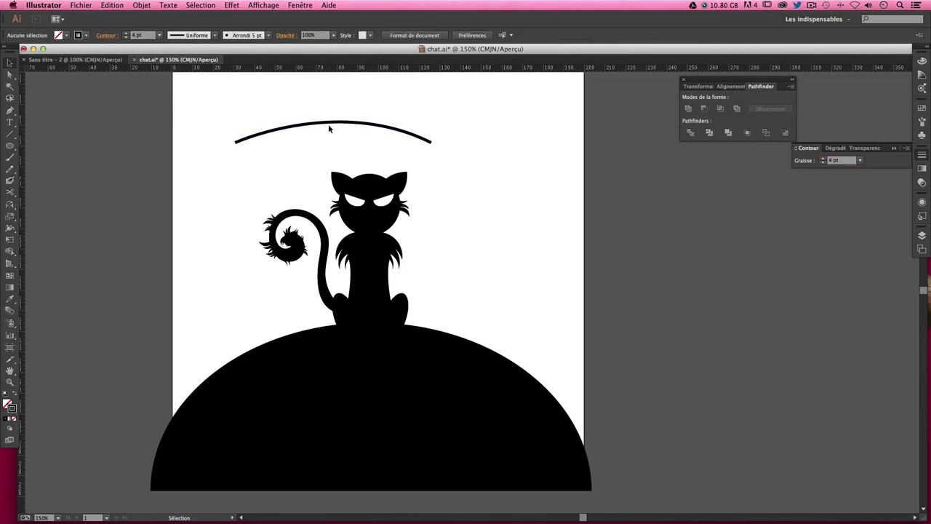
{"action": "left_click_drag", "start_coordinate": [329, 126], "coordinate": [367, 282]}
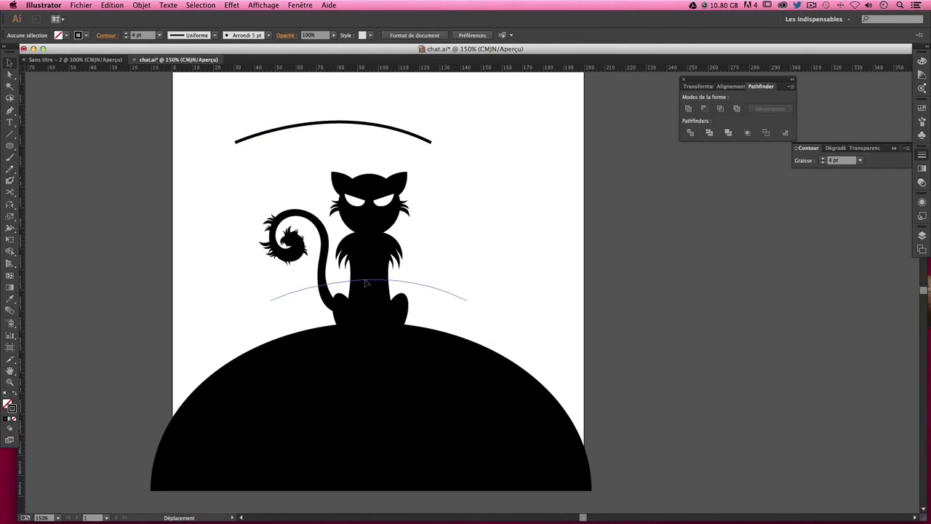
- Place the arc across the cat's lower body, widen it, and centre it on the guide
{"action": "left_click_drag", "start_coordinate": [366, 282], "coordinate": [367, 283]}
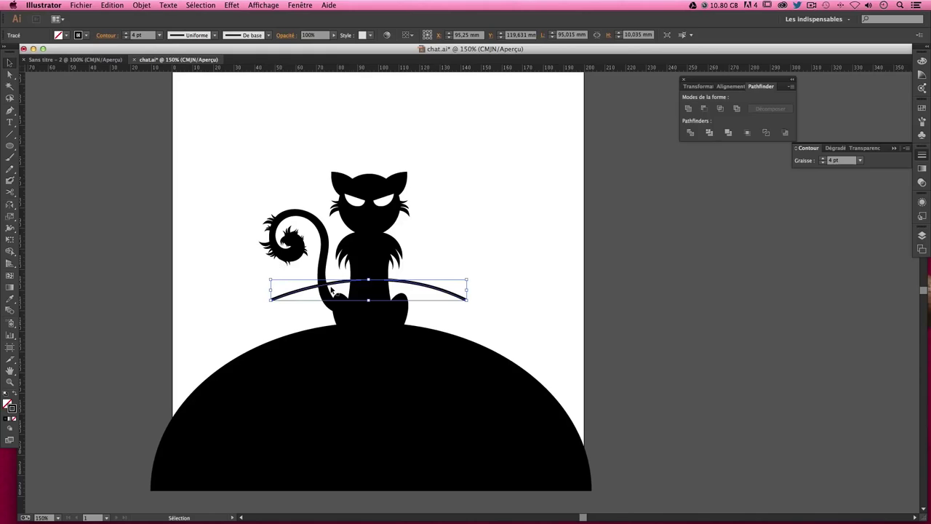
{"action": "key", "text": "super+semicolon"}
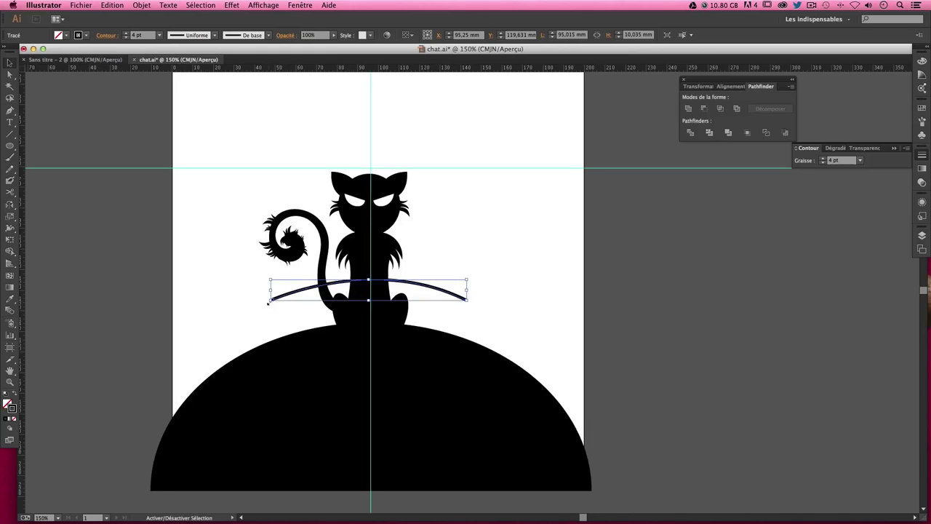
{"action": "left_click_drag", "start_coordinate": [270, 299], "coordinate": [243, 303]}
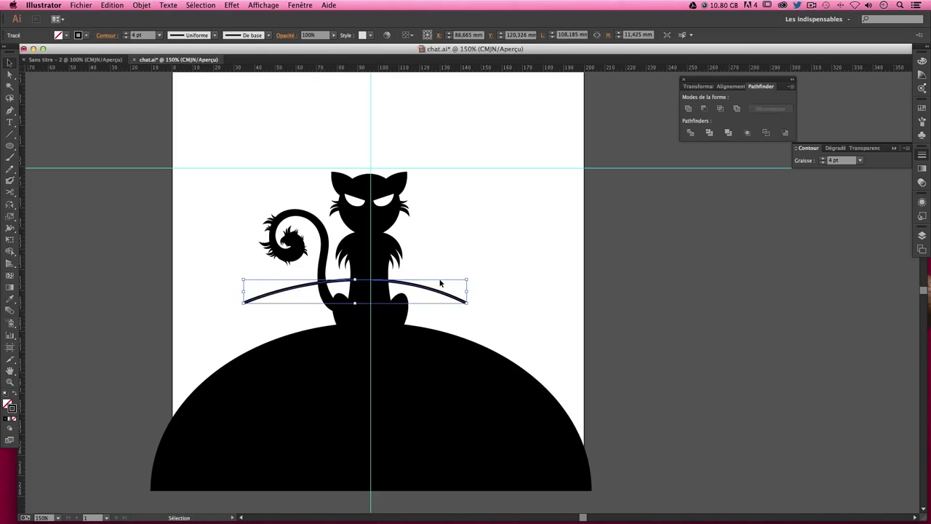
{"action": "key", "text": "Right"}
{"action": "key", "text": "Right"}
{"action": "key", "text": "Right"}
{"action": "key", "text": "Right"}
{"action": "key", "text": "Right"}
{"action": "key", "text": "Right"}
{"action": "key", "text": "Right"}
{"action": "key", "text": "Right"}
{"action": "key", "text": "Right"}
{"action": "key", "text": "Right"}
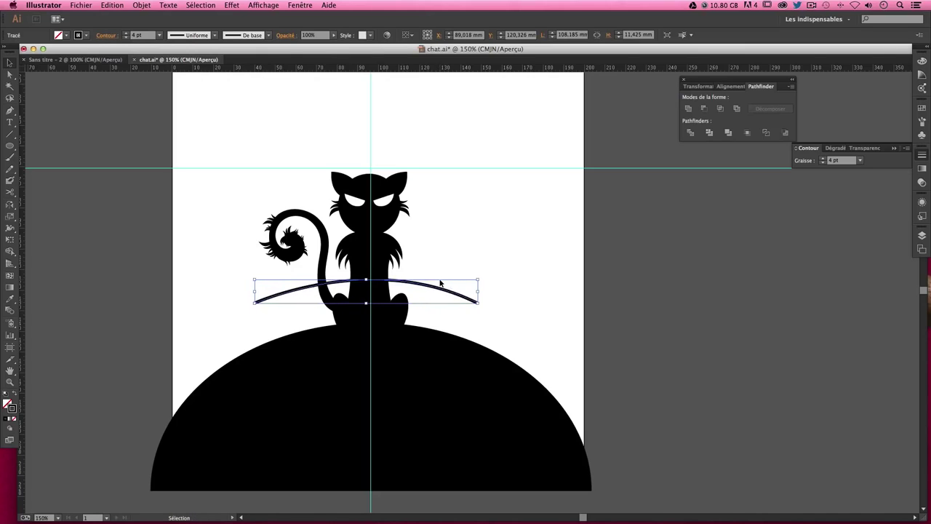
{"action": "key", "text": "Right"}
{"action": "key", "text": "Right"}
{"action": "key", "text": "Right"}
{"action": "key", "text": "Right"}
{"action": "key", "text": "Right"}
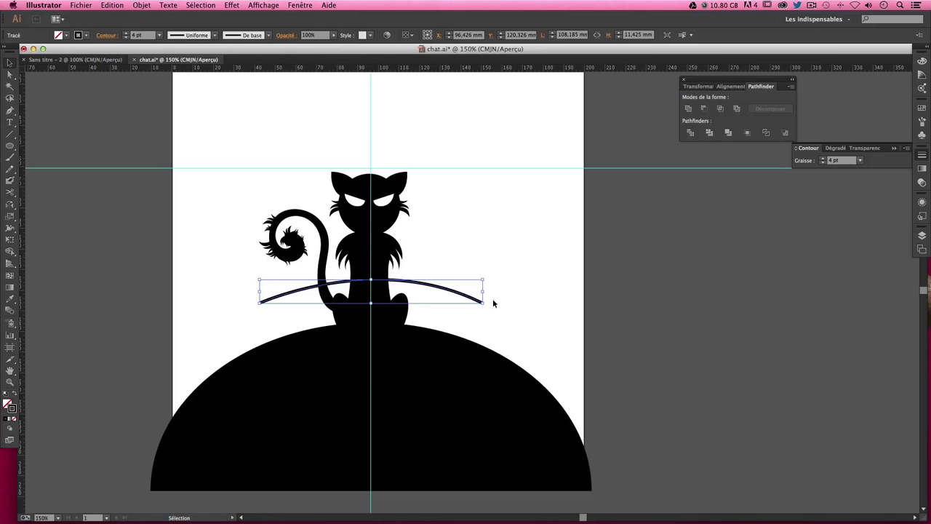
{"action": "left_click", "coordinate": [510, 268]}
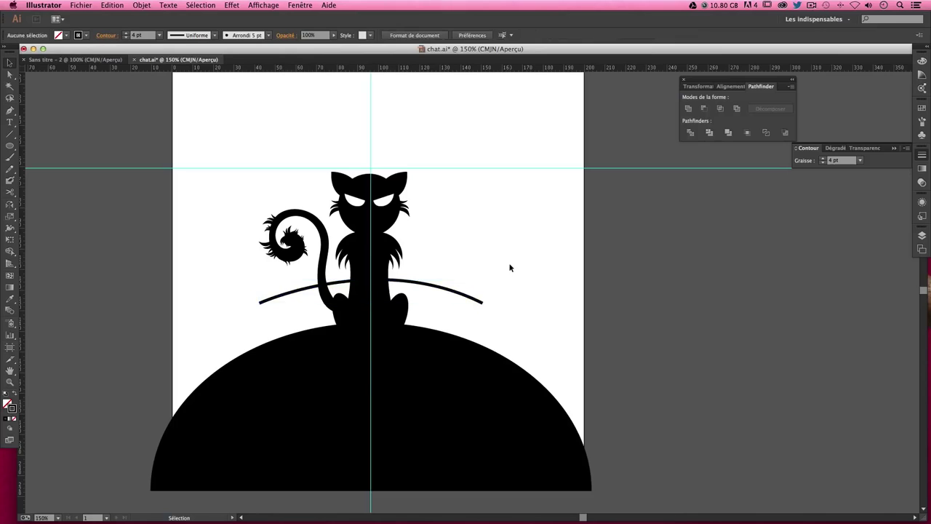
{"action": "left_click", "coordinate": [418, 286]}
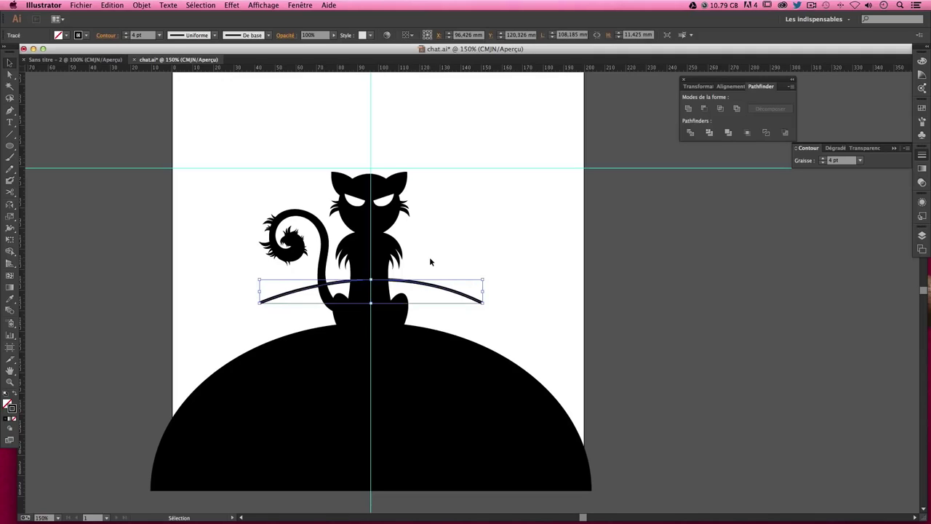
{"action": "left_click", "coordinate": [434, 298]}
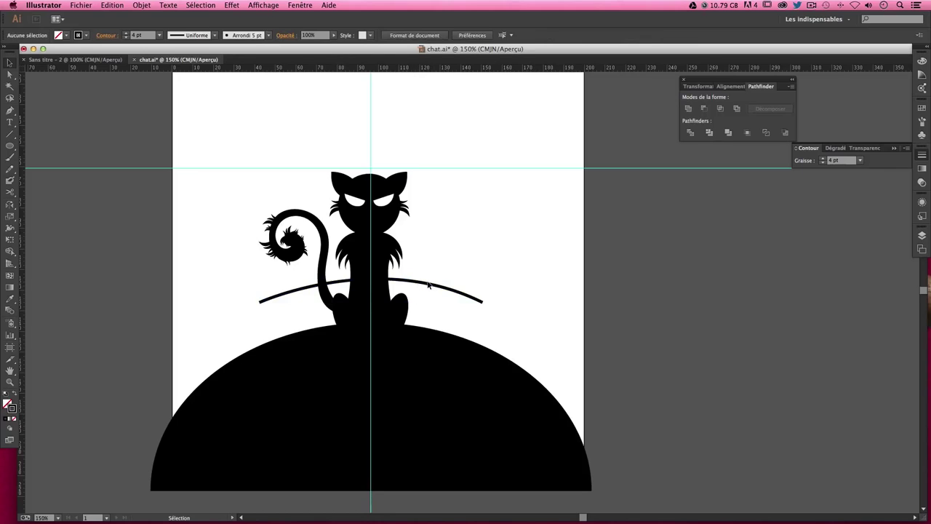
- Add a shorter centred copy of the arc below, then lower both rails slightly
{"action": "left_click_drag", "start_coordinate": [431, 288], "coordinate": [439, 308]}
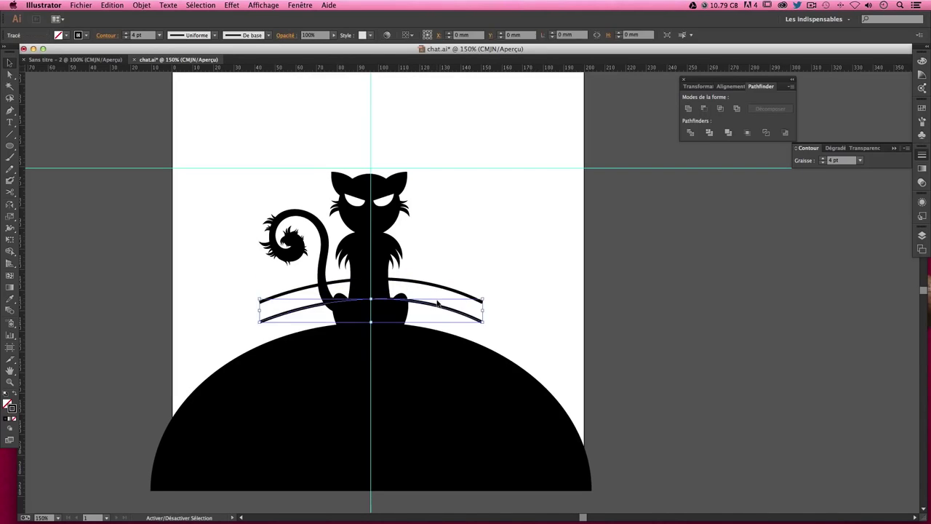
{"action": "left_click_drag", "start_coordinate": [258, 310], "coordinate": [274, 309]}
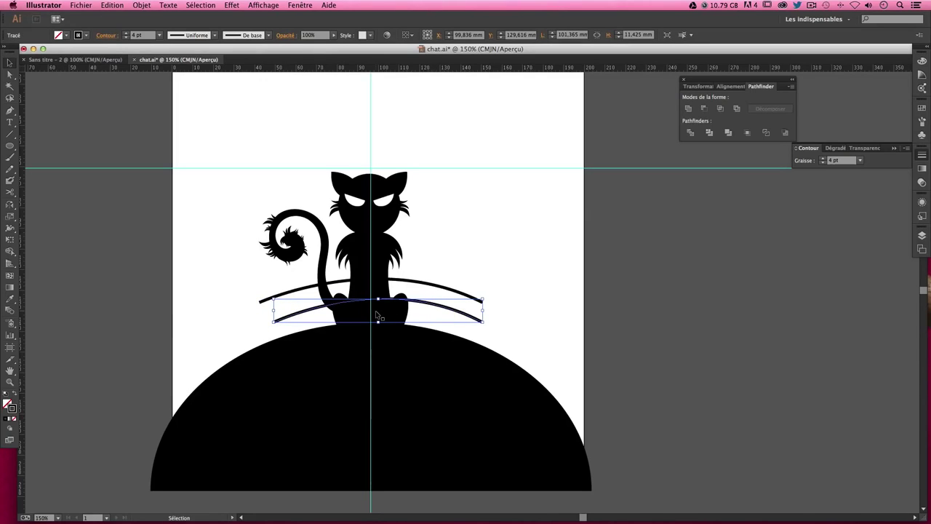
{"action": "key", "text": "Left"}
{"action": "key", "text": "Left"}
{"action": "key", "text": "Left"}
{"action": "key", "text": "Left"}
{"action": "key", "text": "Left"}
{"action": "key", "text": "Left"}
{"action": "key", "text": "Left"}
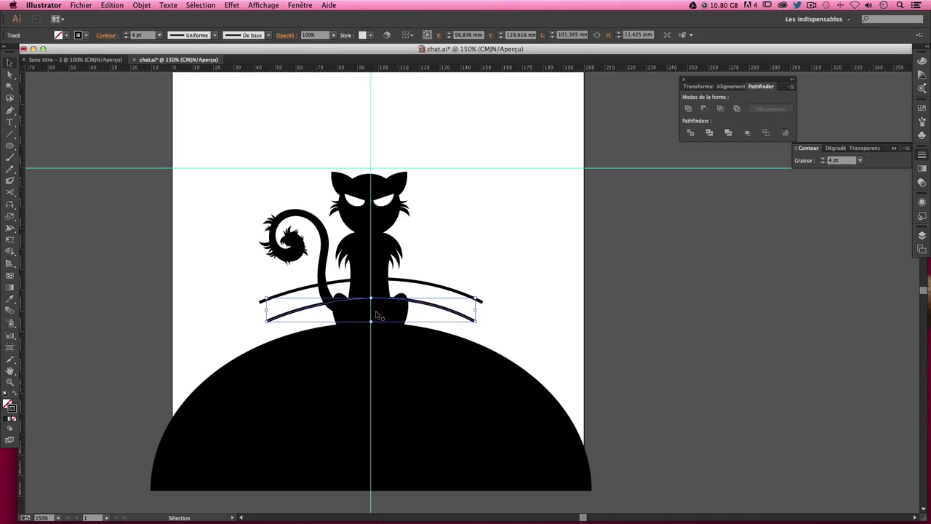
{"action": "left_click", "coordinate": [435, 258]}
{"action": "left_click_drag", "start_coordinate": [458, 255], "coordinate": [461, 320]}
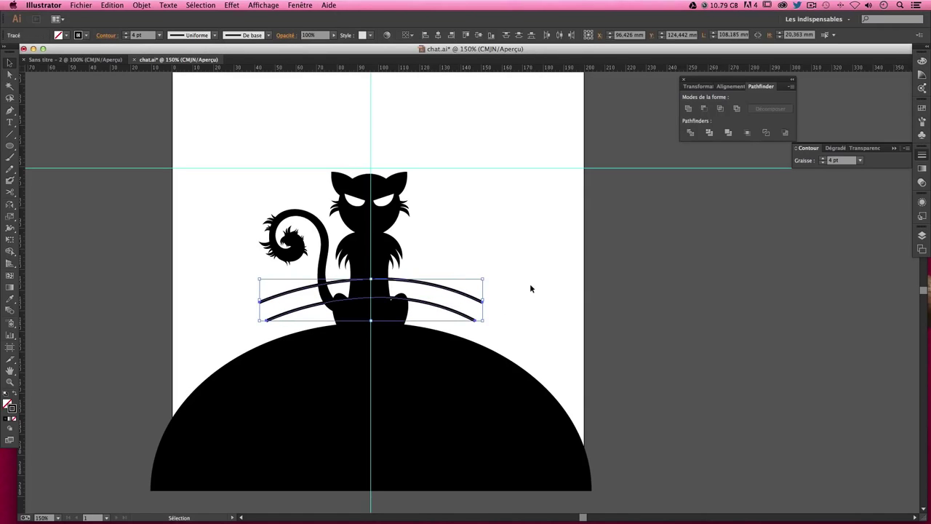
{"action": "key", "text": "Down"}
{"action": "key", "text": "Down"}
{"action": "key", "text": "Down"}
{"action": "key", "text": "Down"}
{"action": "key", "text": "Down"}
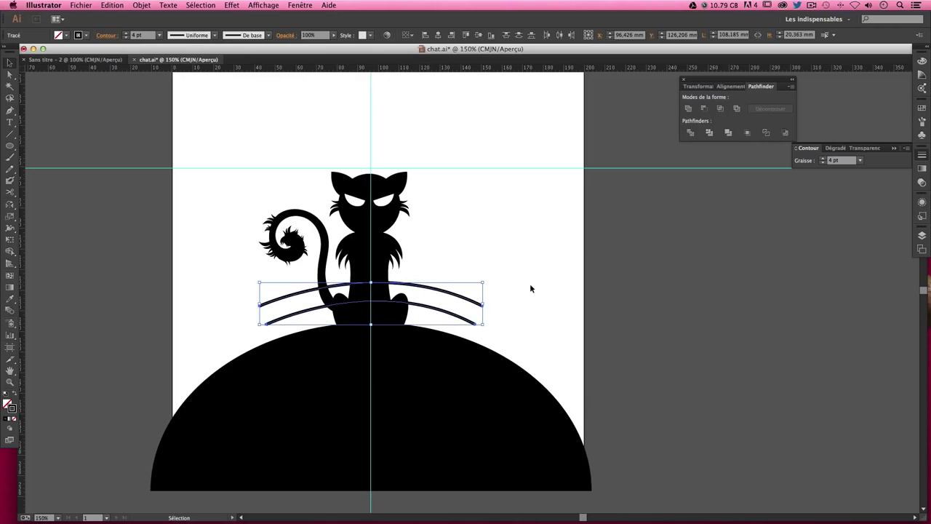
{"action": "left_click", "coordinate": [530, 276]}
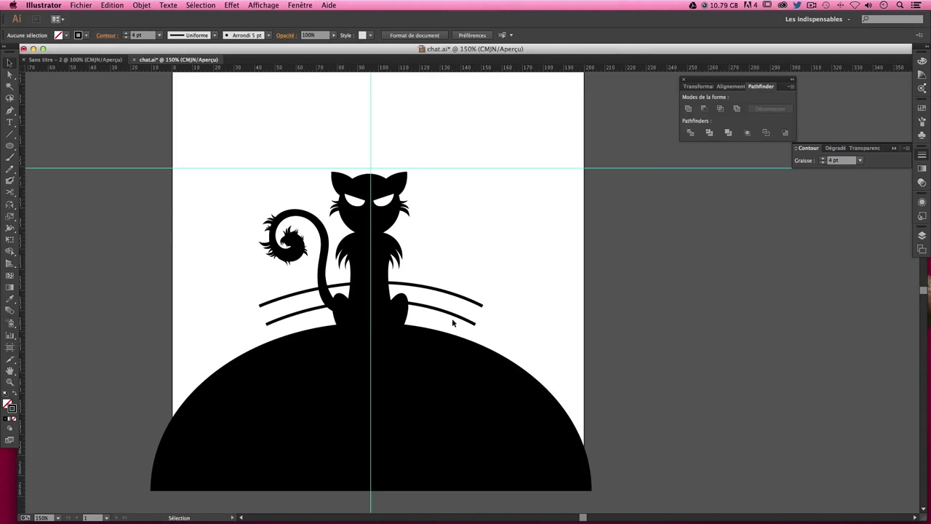
- Draw a tall thin rectangle in the empty upper-right area
{"action": "left_click_drag", "start_coordinate": [345, 167], "coordinate": [323, 184]}
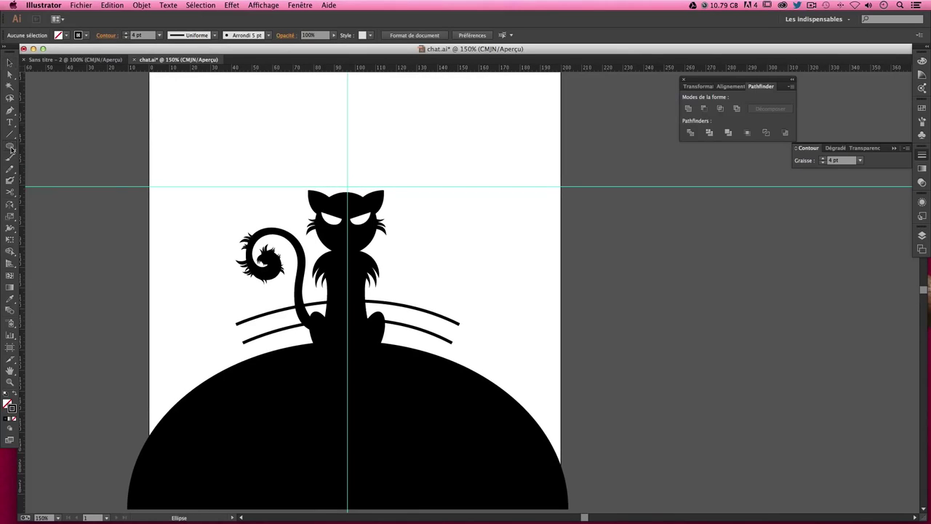
{"action": "left_click_drag", "start_coordinate": [11, 151], "coordinate": [11, 146]}
{"action": "left_click_drag", "start_coordinate": [465, 143], "coordinate": [466, 213]}
{"action": "left_click_drag", "start_coordinate": [466, 213], "coordinate": [466, 213]}
{"action": "key", "text": "v"}
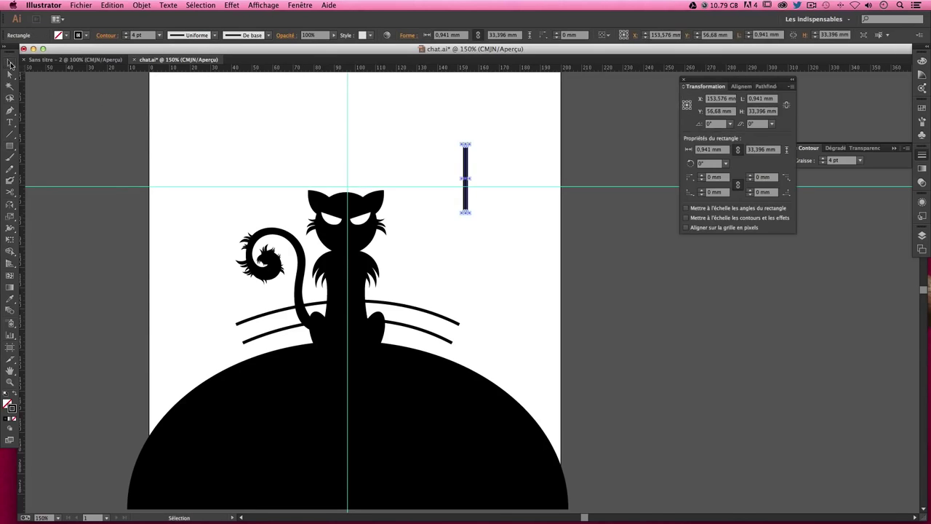
- Give the bar a solid black fill with no stroke, then zoom in on the top area
{"action": "left_click", "coordinate": [6, 394]}
{"action": "left_click", "coordinate": [15, 393]}
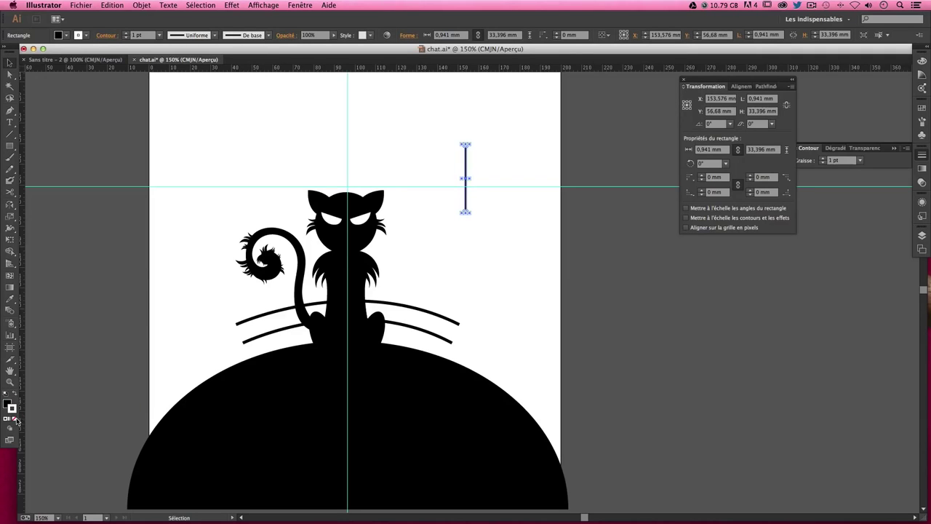
{"action": "left_click", "coordinate": [16, 421]}
{"action": "left_click", "coordinate": [458, 279]}
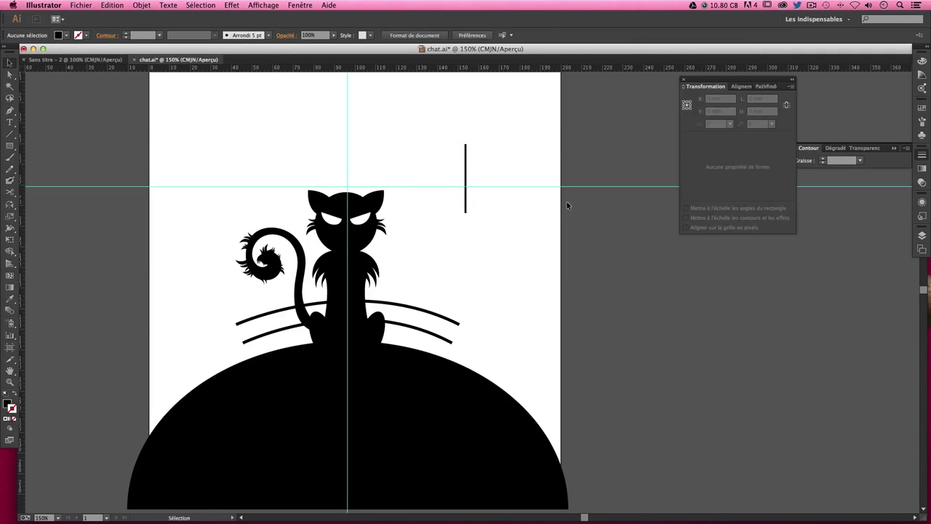
{"action": "key", "text": "ctrl+plus"}
{"action": "left_click_drag", "start_coordinate": [567, 222], "coordinate": [565, 327]}
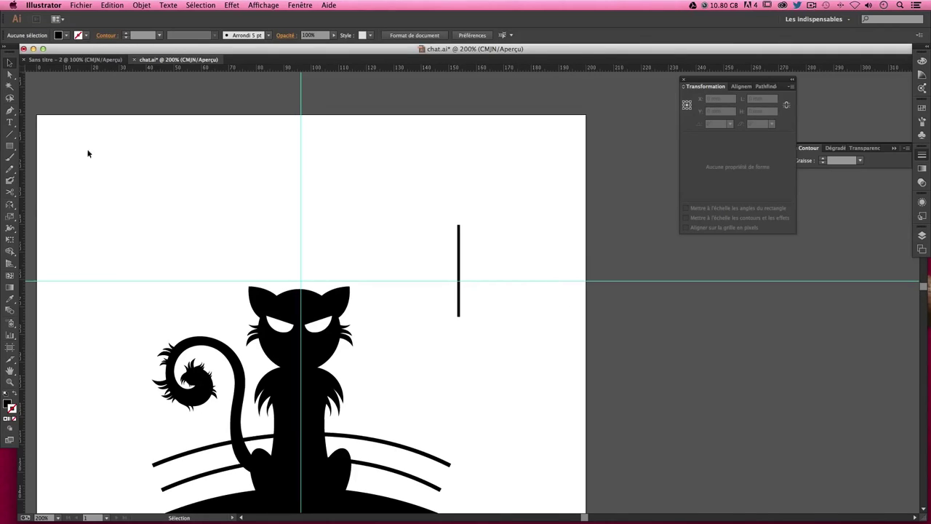
- Choose the Star tool and click the artboard to open the 5-point Star dialog
{"action": "mouse_move", "coordinate": [10, 146]}
{"action": "left_mouse_down"}
{"action": "mouse_move", "coordinate": [57, 172]}
{"action": "mouse_move", "coordinate": [54, 193]}
{"action": "left_mouse_up"}
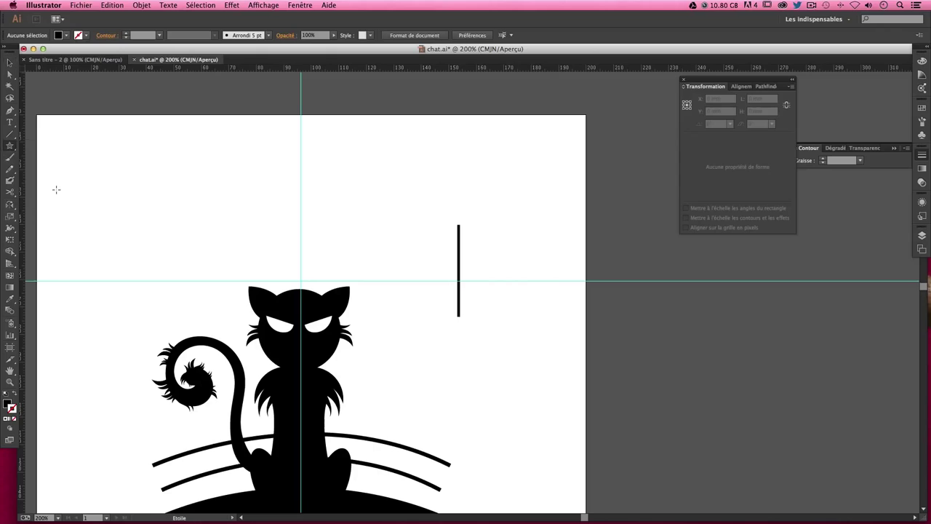
{"action": "left_click", "coordinate": [399, 172]}
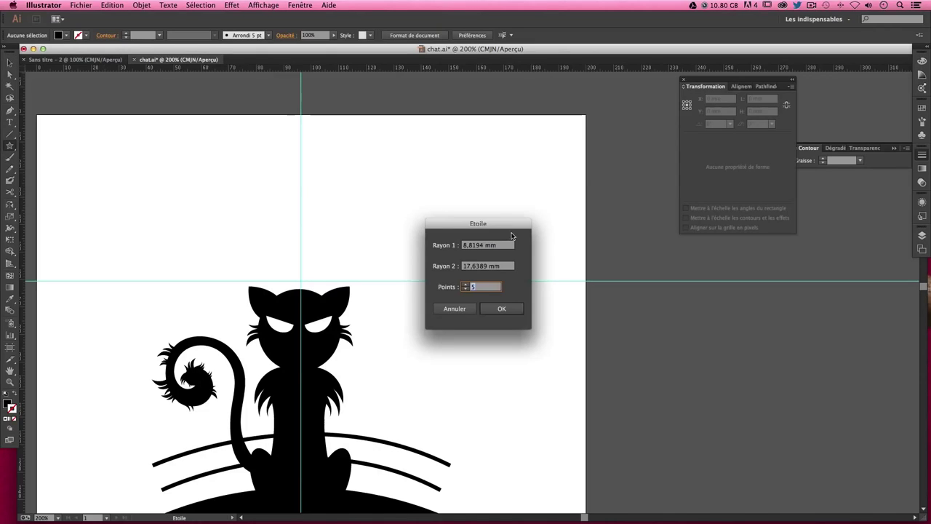
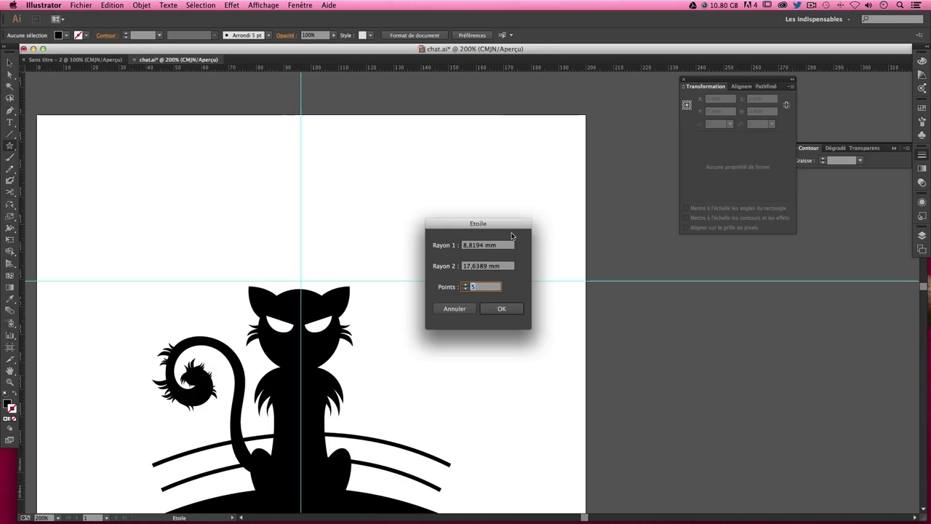
- Make a 3-point star triangle, flip it 180° to point up, and set it atop the line
{"action": "type", "text": "3"}
{"action": "key", "text": "Return"}
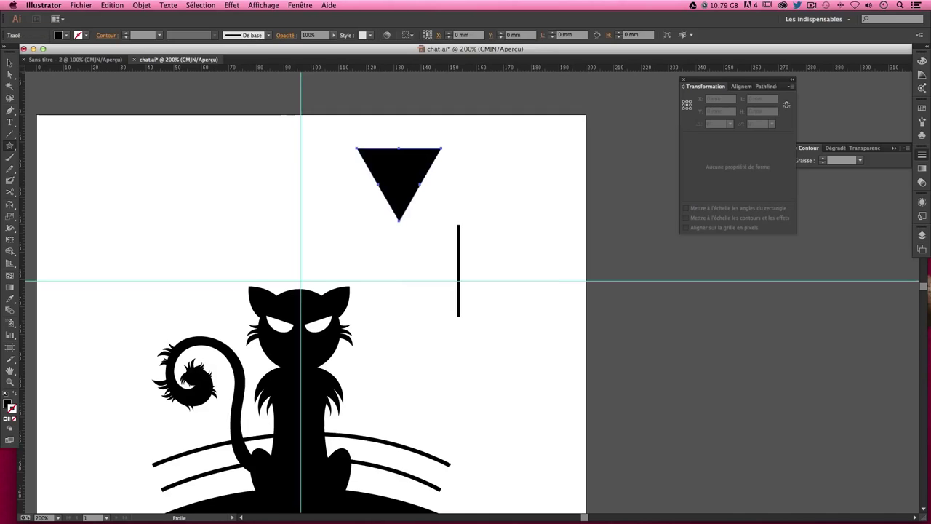
{"action": "left_click", "coordinate": [10, 64]}
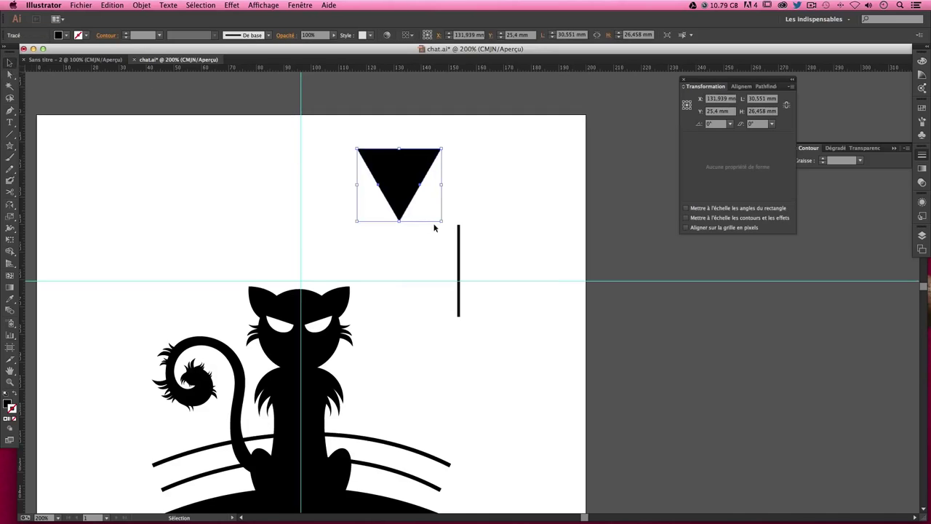
{"action": "mouse_move", "coordinate": [443, 223]}
{"action": "left_mouse_down"}
{"action": "mouse_move", "coordinate": [384, 210]}
{"action": "mouse_move", "coordinate": [324, 119]}
{"action": "left_mouse_up"}
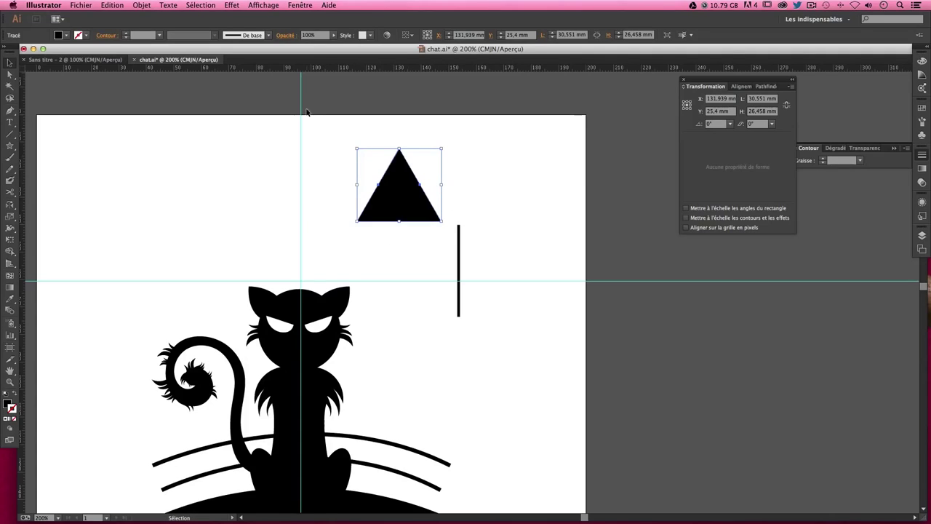
{"action": "left_click_drag", "start_coordinate": [397, 191], "coordinate": [460, 196]}
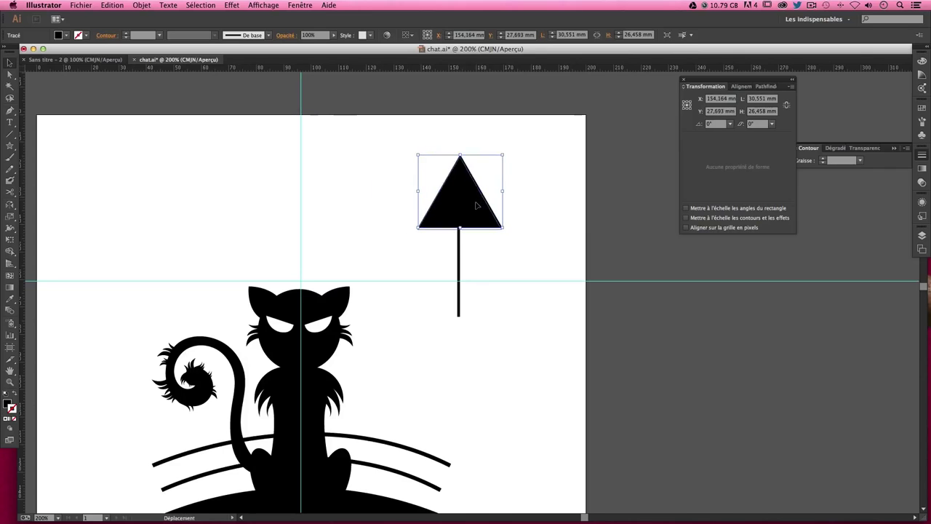
{"action": "left_click_drag", "start_coordinate": [479, 203], "coordinate": [476, 205]}
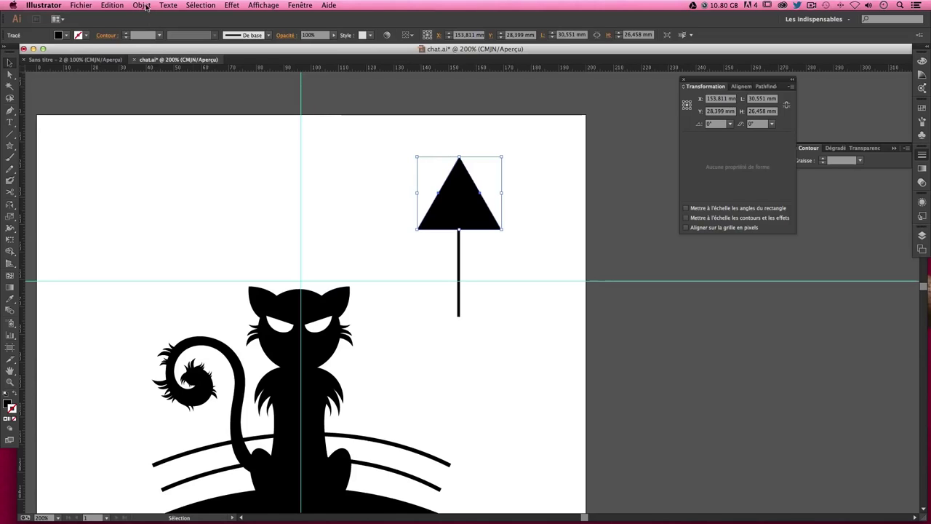
- Preview the Feather and Arrondis (round corners) effects on the triangle, then cancel both
{"action": "left_click", "coordinate": [200, 5]}
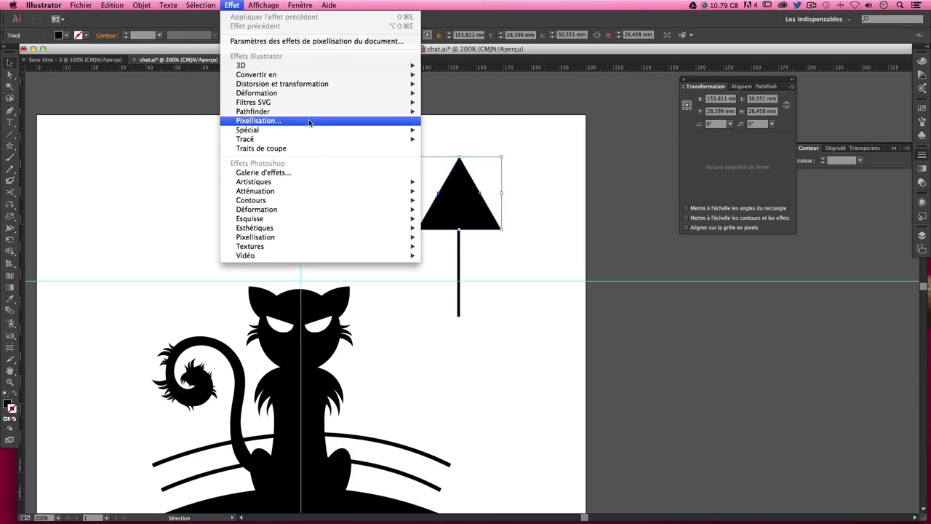
{"action": "mouse_move", "coordinate": [317, 130]}
{"action": "left_click", "coordinate": [447, 139]}
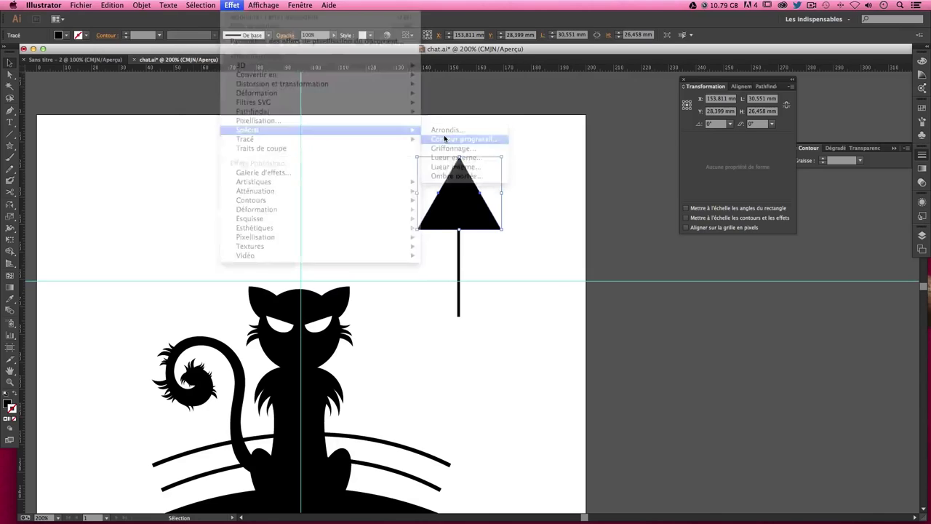
{"action": "left_click", "coordinate": [460, 273]}
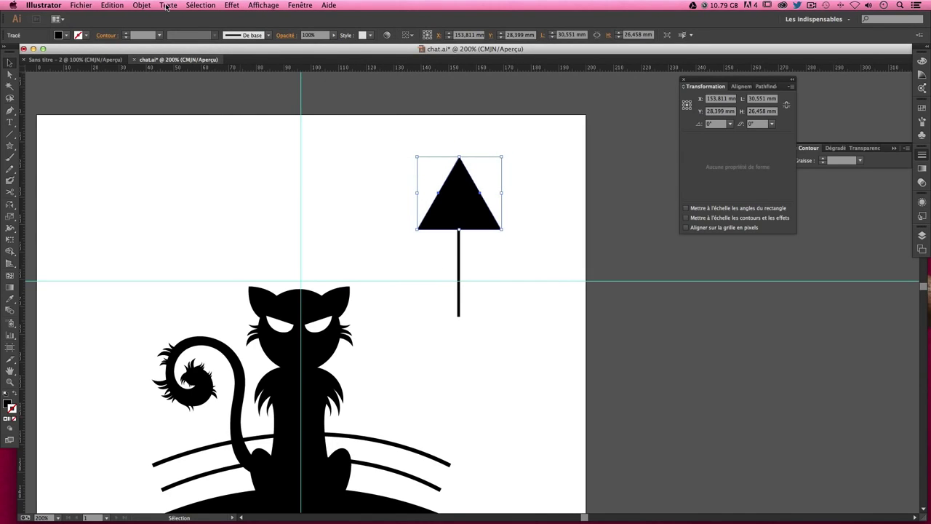
{"action": "left_click", "coordinate": [148, 5]}
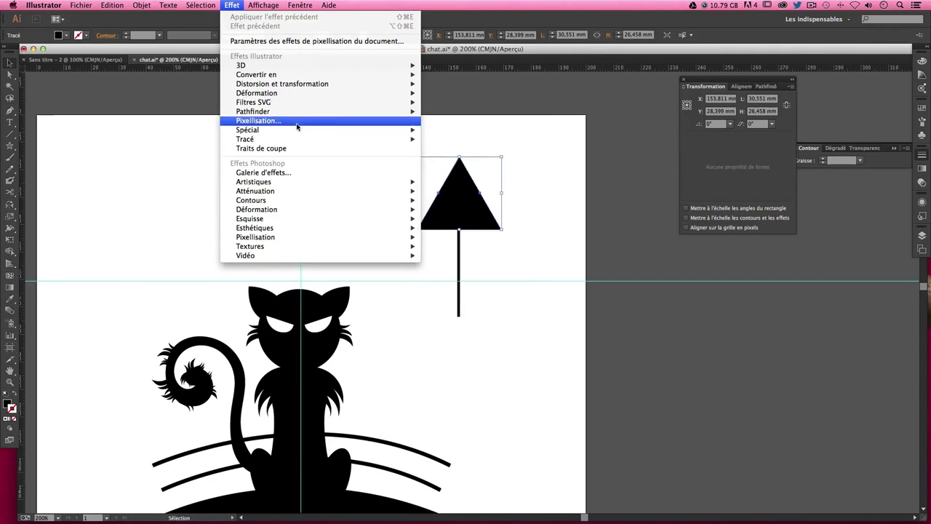
{"action": "left_click", "coordinate": [466, 129]}
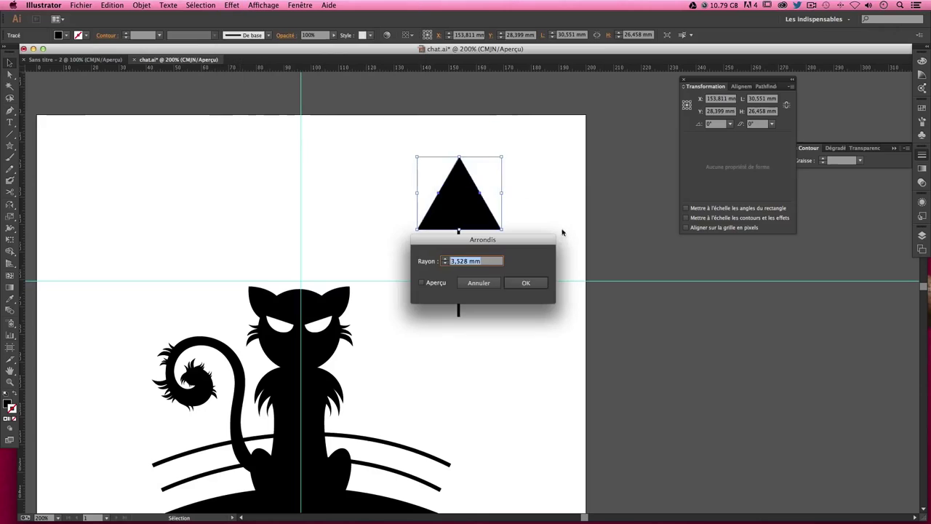
{"action": "left_click", "coordinate": [421, 282]}
{"action": "left_click_drag", "start_coordinate": [494, 244], "coordinate": [672, 287]}
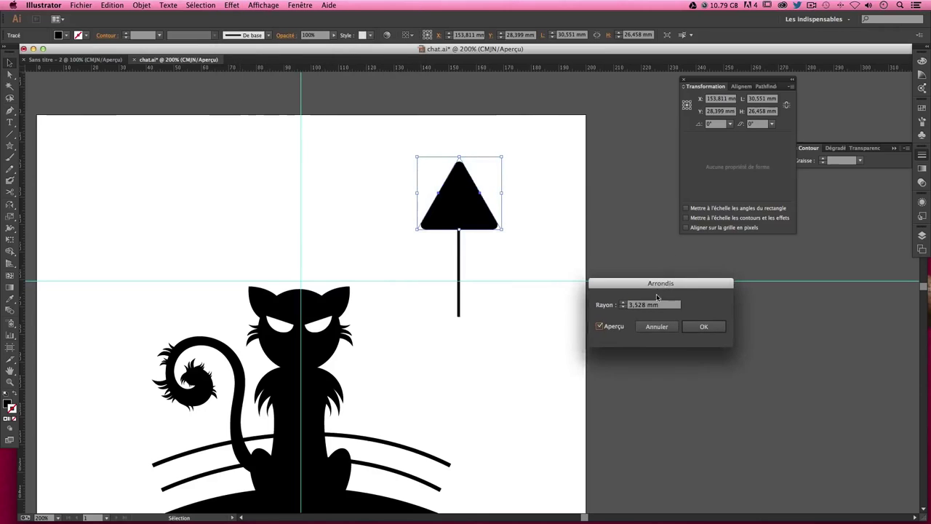
{"action": "key", "text": "Escape"}
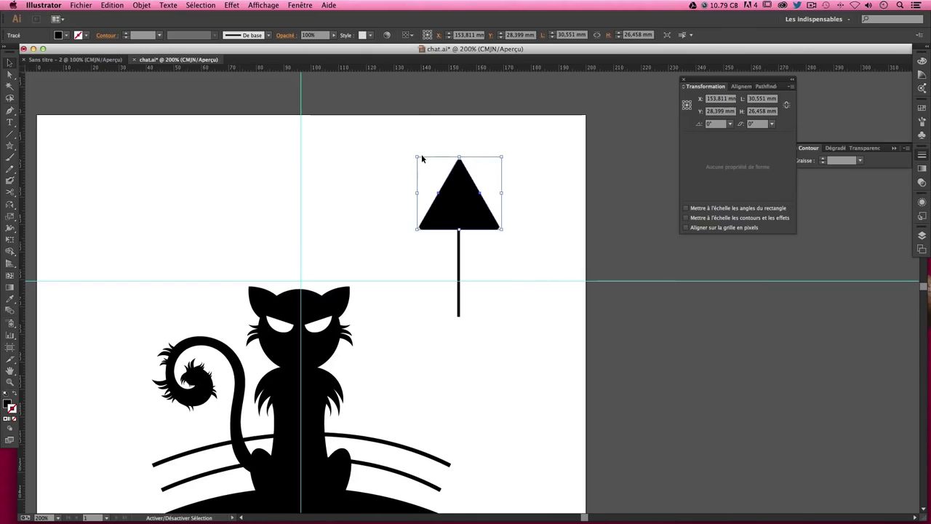
- Shrink the triangle much smaller and move it onto the top of the line
{"action": "left_click_drag", "start_coordinate": [418, 156], "coordinate": [456, 186]}
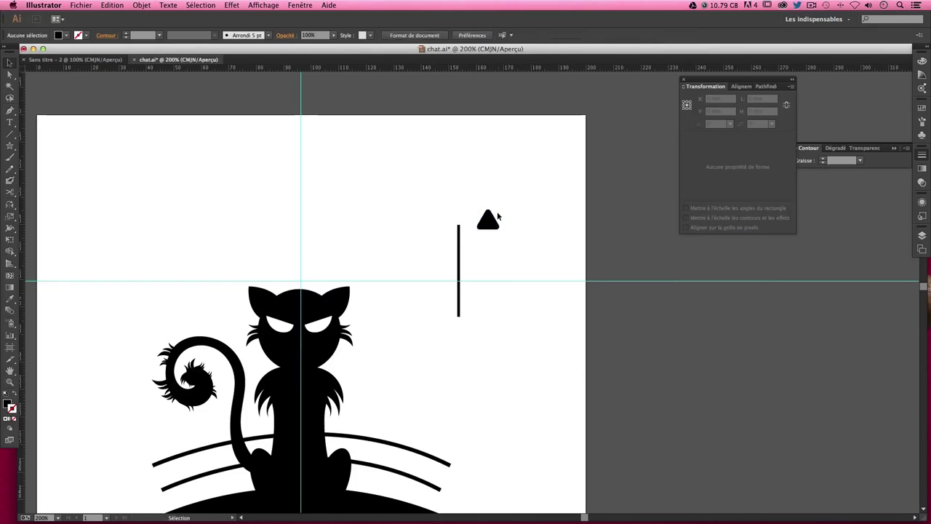
{"action": "left_click_drag", "start_coordinate": [489, 221], "coordinate": [462, 220]}
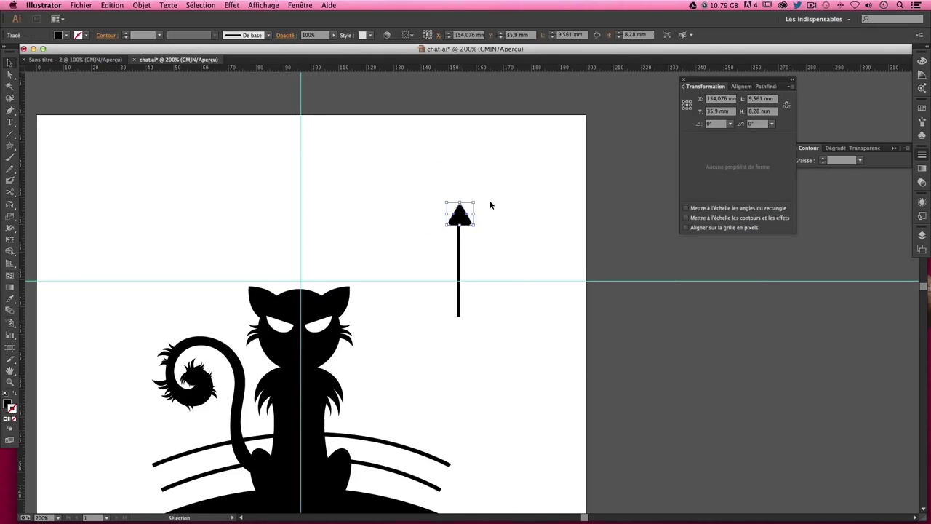
{"action": "left_click", "coordinate": [519, 203]}
{"action": "left_click", "coordinate": [465, 215]}
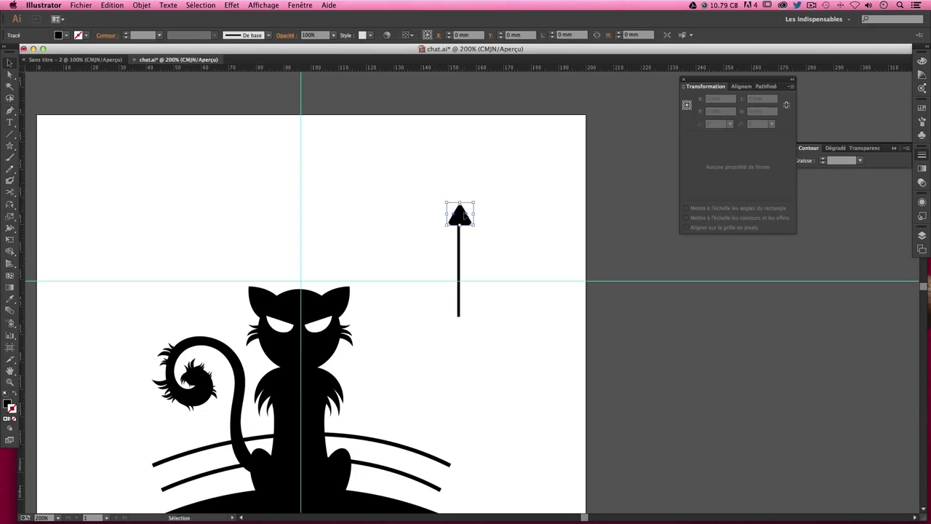
{"action": "left_click", "coordinate": [471, 197]}
{"action": "left_click", "coordinate": [459, 216]}
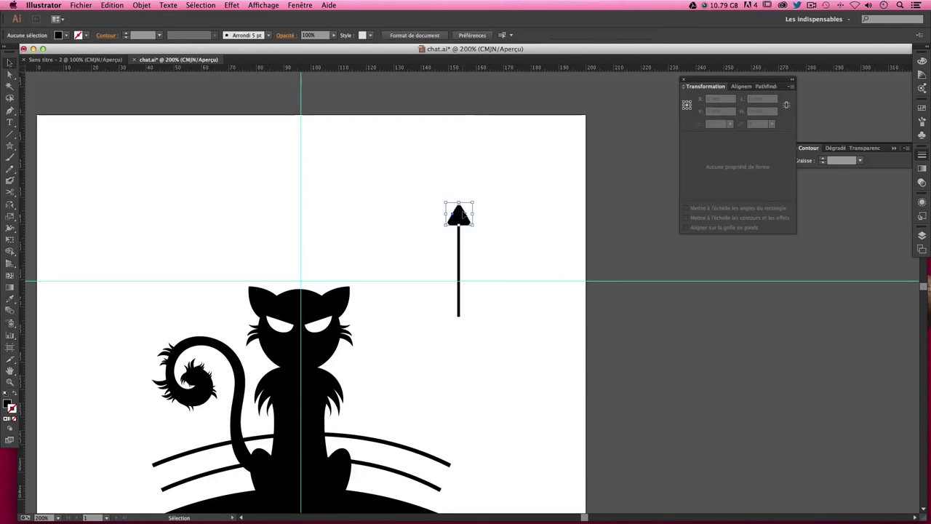
- Stretch the arrowhead taller to about 12.9 mm and zoom in to 300%
{"action": "left_click_drag", "start_coordinate": [458, 205], "coordinate": [458, 186]}
{"action": "left_click", "coordinate": [467, 192]}
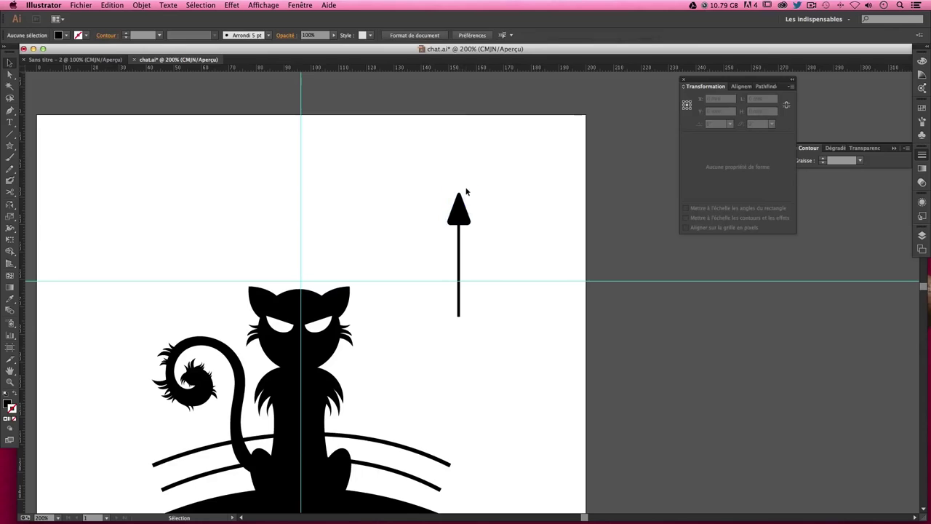
{"action": "left_click", "coordinate": [460, 218]}
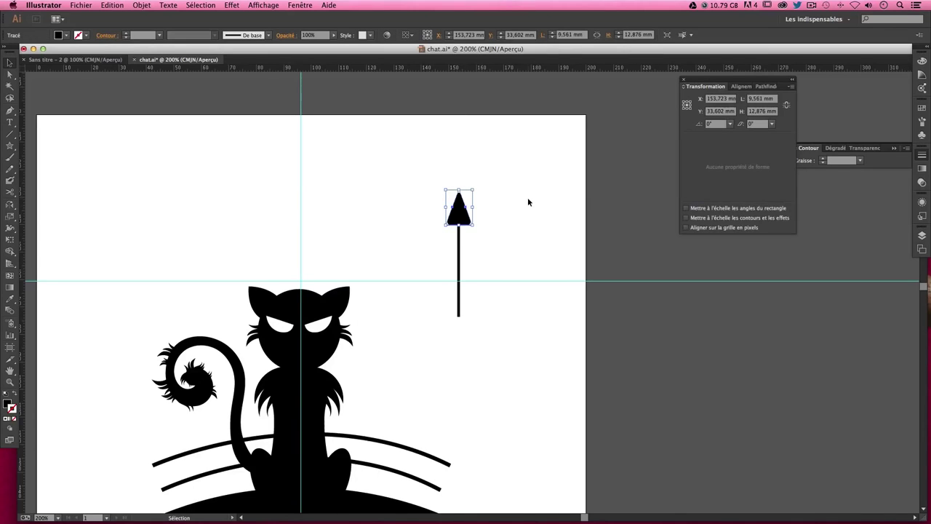
{"action": "left_click", "coordinate": [522, 193]}
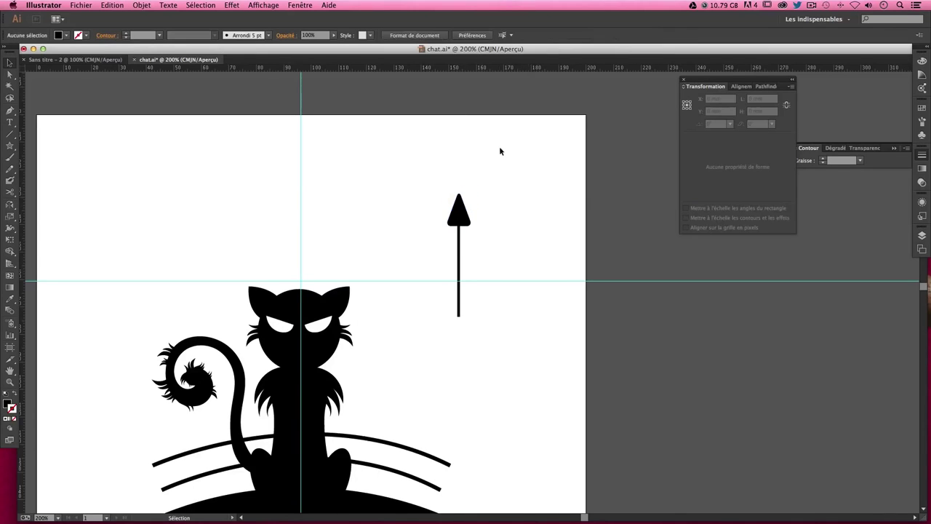
{"action": "key", "text": "super+plus"}
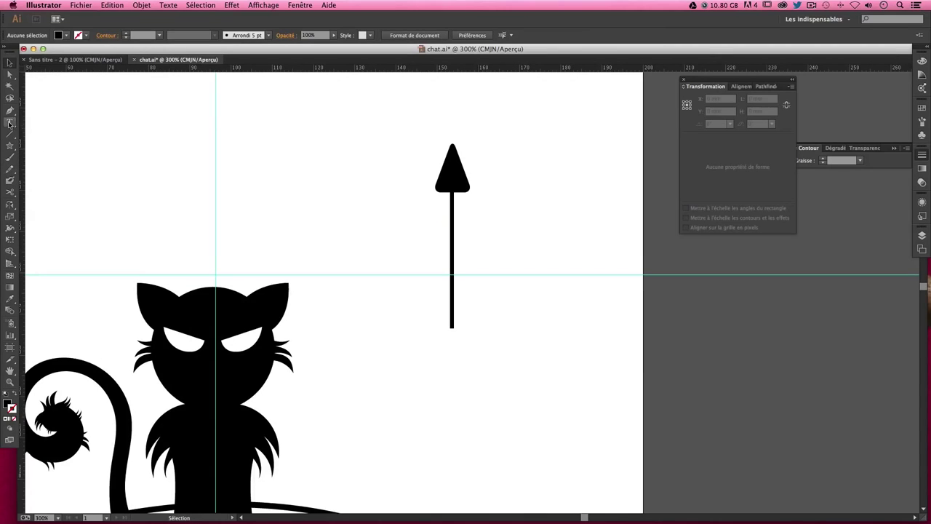
- Draw a small rounded rectangle collar at the arrowhead's base
{"action": "left_click_drag", "start_coordinate": [10, 145], "coordinate": [45, 158]}
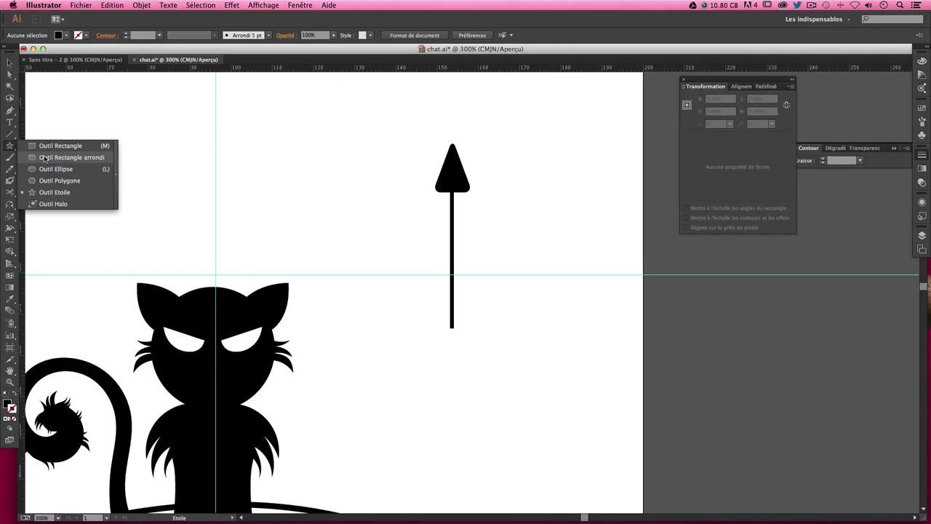
{"action": "left_click", "coordinate": [45, 158]}
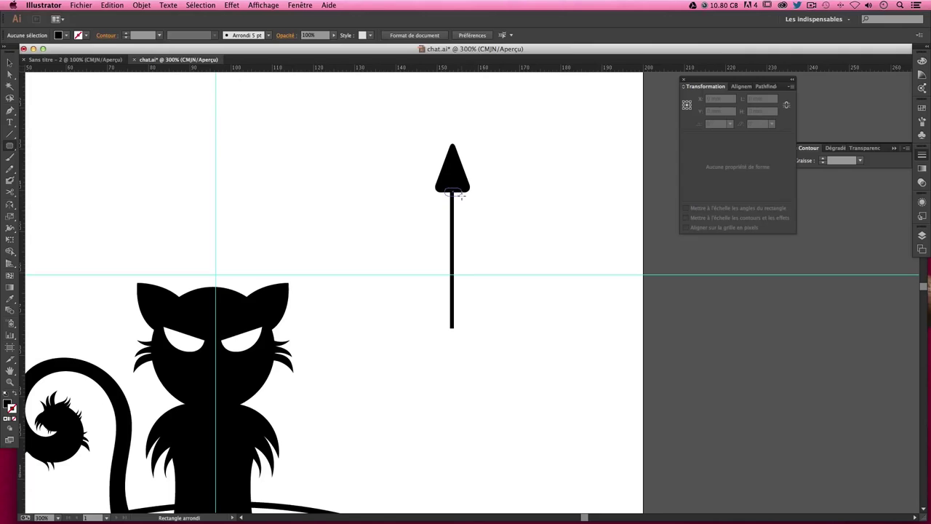
{"action": "left_click_drag", "start_coordinate": [462, 195], "coordinate": [460, 194]}
{"action": "key", "text": "v"}
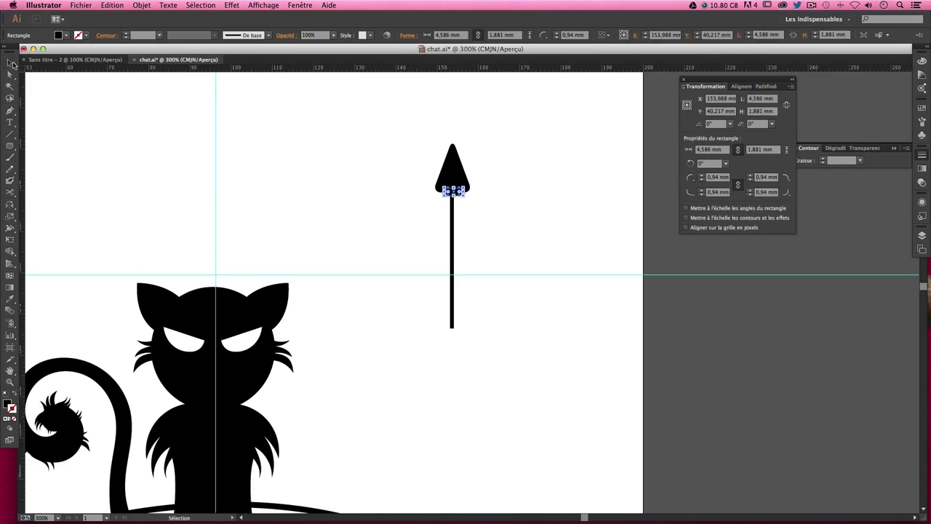
{"action": "left_click", "coordinate": [461, 202]}
- Group head, collar and post into one 9.561 × 45.861 mm arrow
{"action": "left_click", "coordinate": [454, 190]}
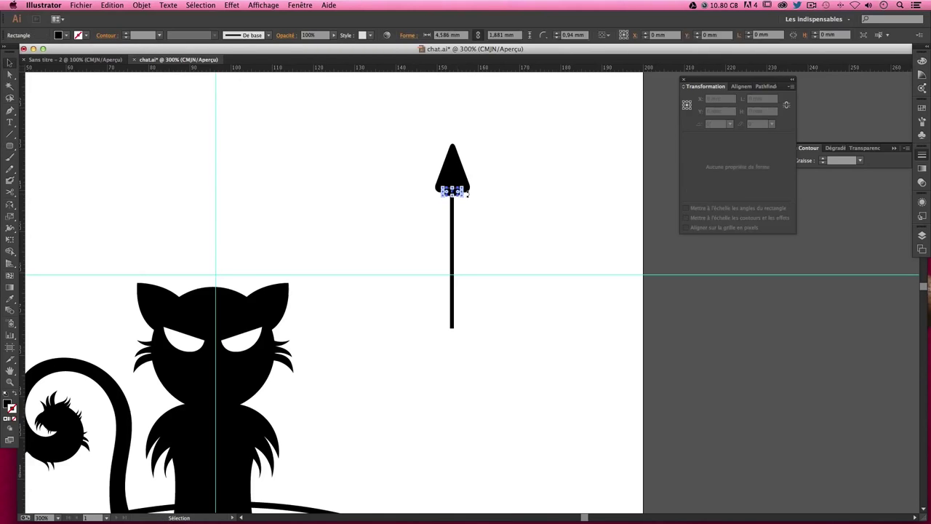
{"action": "left_click", "coordinate": [524, 196]}
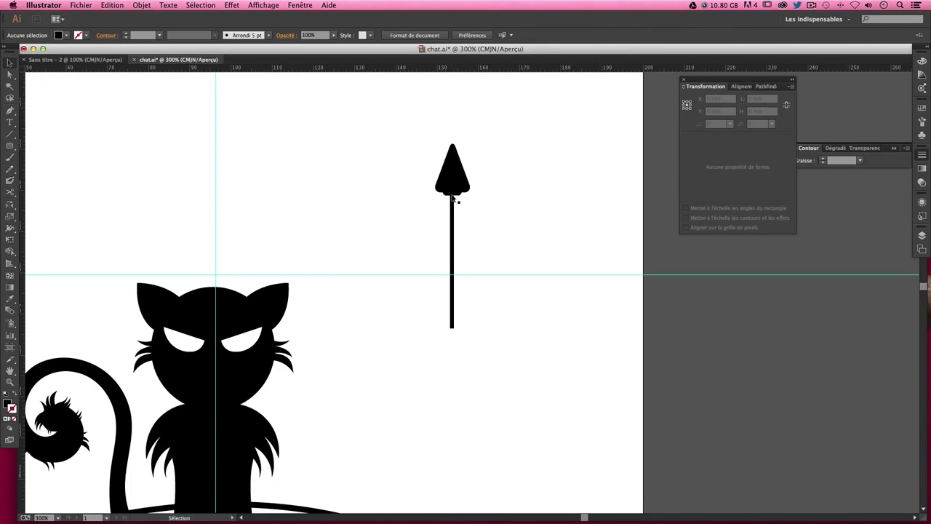
{"action": "left_click", "coordinate": [452, 196]}
{"action": "left_click", "coordinate": [509, 183]}
{"action": "left_click_drag", "start_coordinate": [443, 192], "coordinate": [402, 172]}
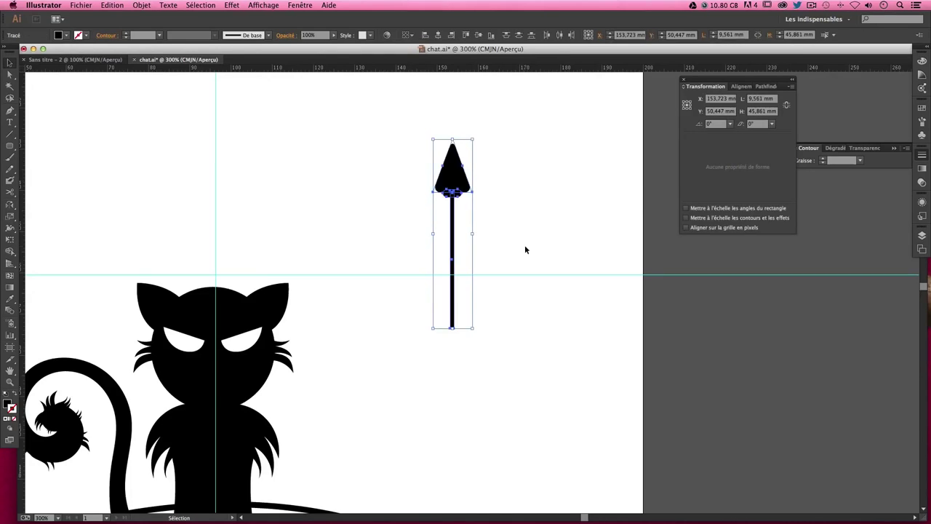
{"action": "left_click", "coordinate": [511, 195]}
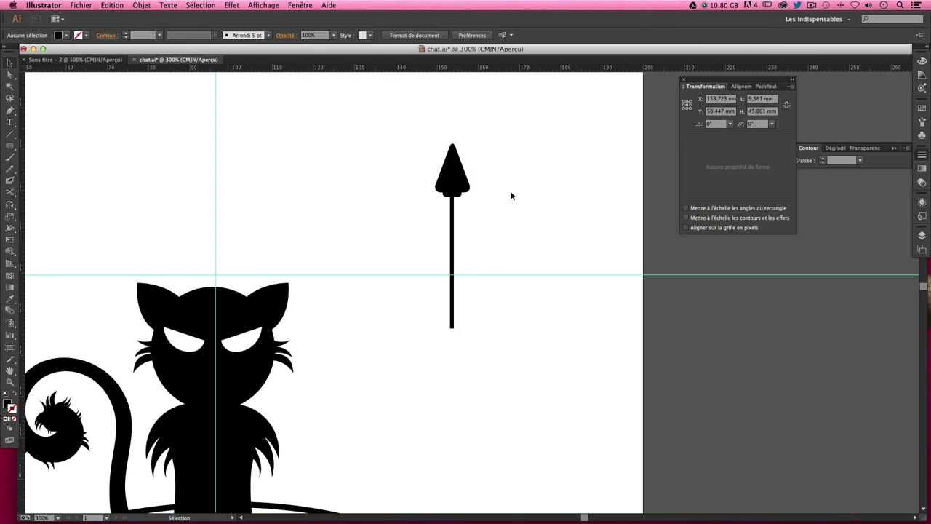
{"action": "left_click", "coordinate": [446, 183]}
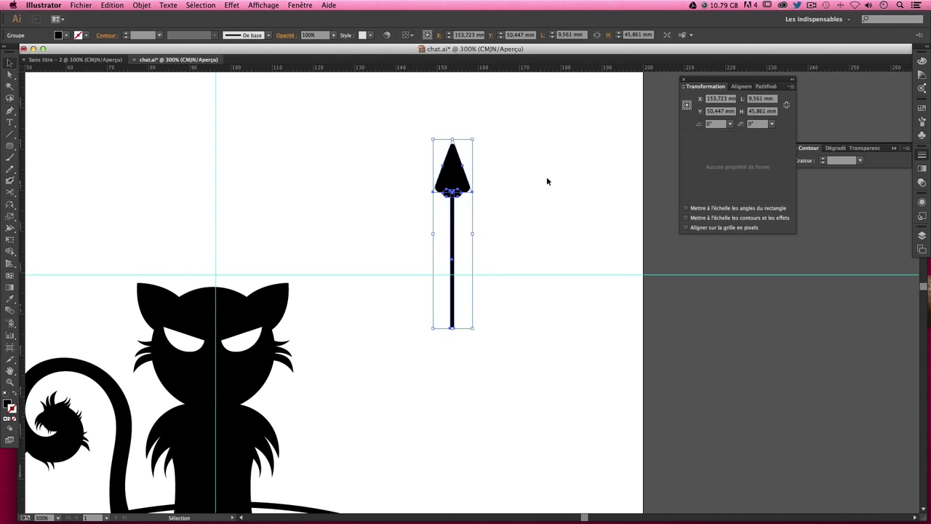
- Move the arrow beside the cat's tail with its post set on the hill
{"action": "left_click", "coordinate": [476, 205]}
{"action": "left_click_drag", "start_coordinate": [452, 175], "coordinate": [321, 247]}
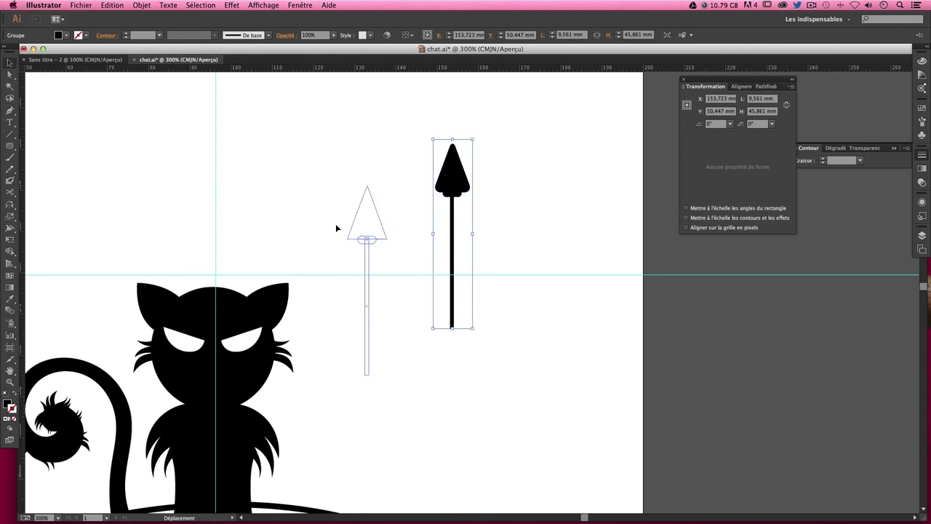
{"action": "scroll", "coordinate": [452, 218], "scroll_direction": "down", "scroll_amount": 5}
{"action": "scroll", "coordinate": [453, 218], "scroll_direction": "left", "scroll_amount": 5}
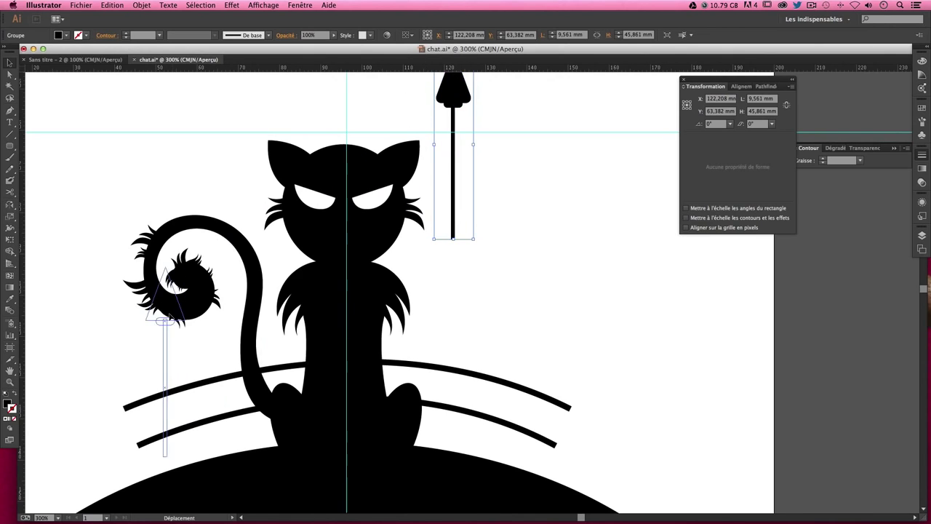
{"action": "left_click_drag", "start_coordinate": [453, 106], "coordinate": [146, 348]}
{"action": "left_click_drag", "start_coordinate": [238, 331], "coordinate": [303, 235]}
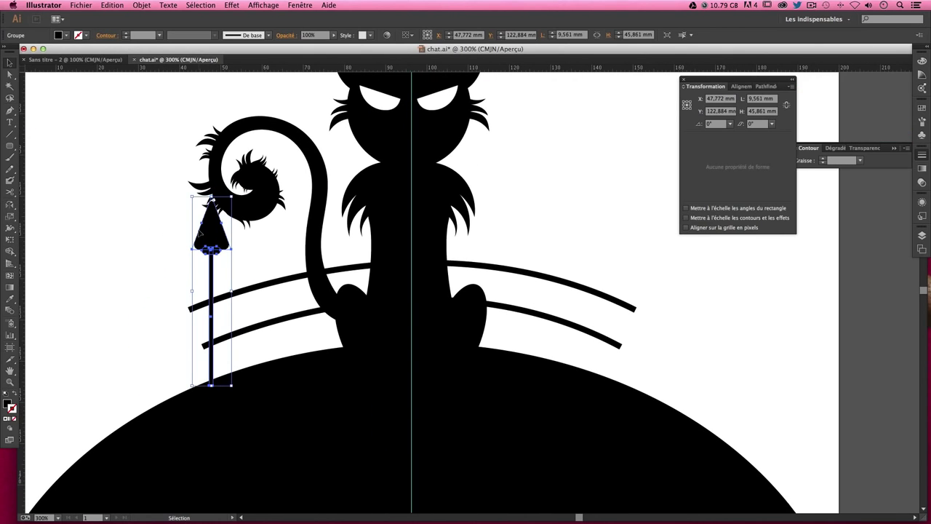
{"action": "left_click_drag", "start_coordinate": [233, 333], "coordinate": [230, 358]}
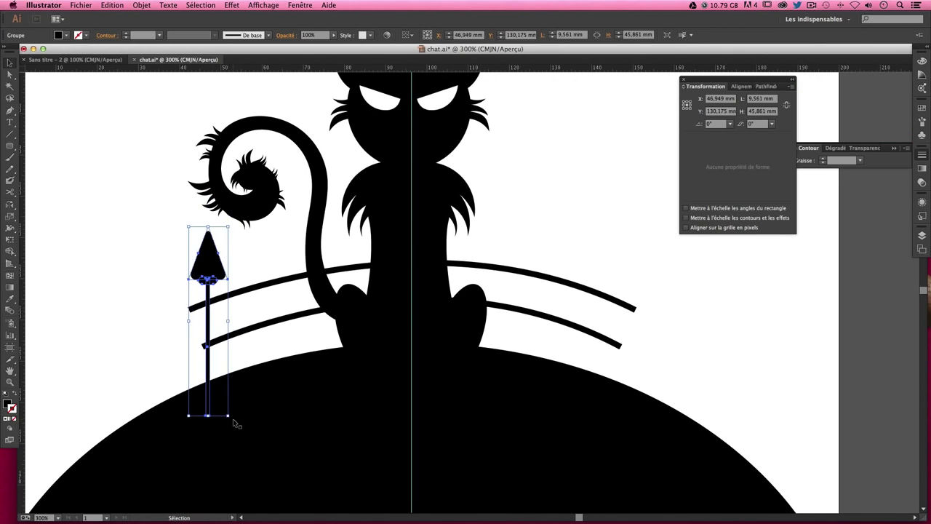
- Tilt and narrow the arrow post so it leans across the left fence rails
{"action": "left_click_drag", "start_coordinate": [232, 420], "coordinate": [259, 381]}
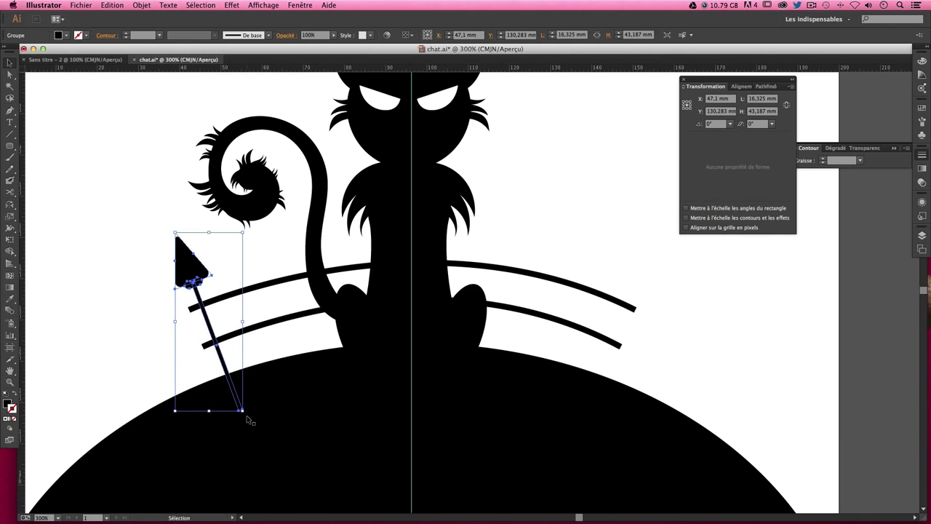
{"action": "left_click_drag", "start_coordinate": [243, 412], "coordinate": [251, 409]}
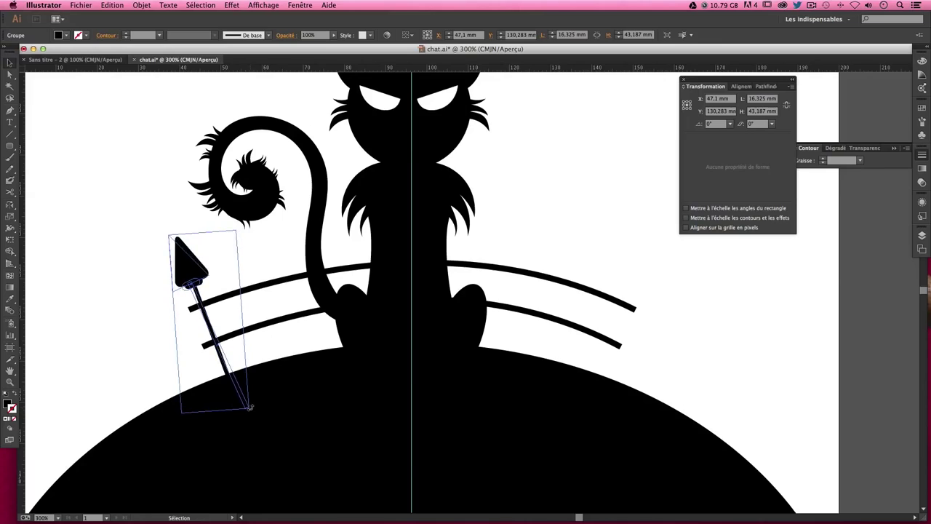
{"action": "left_click", "coordinate": [172, 324]}
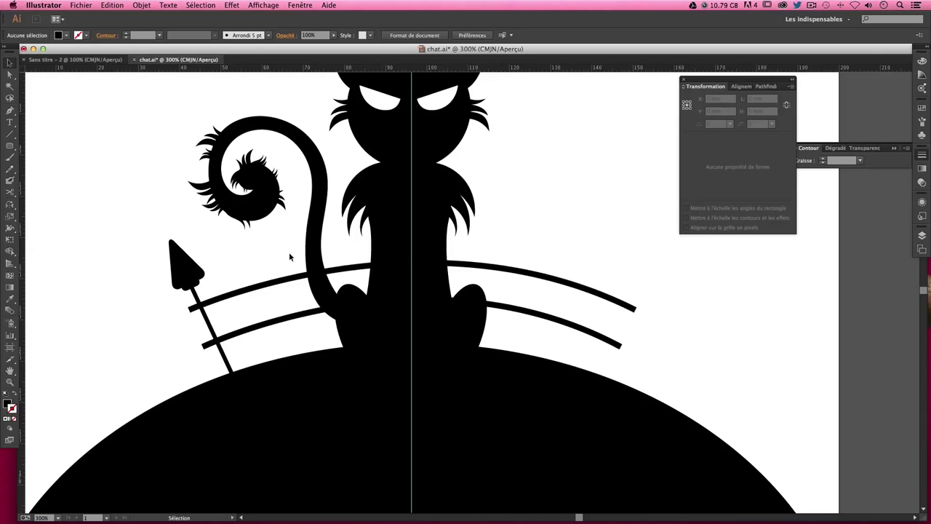
{"action": "mouse_move", "coordinate": [191, 268]}
{"action": "left_mouse_down"}
{"action": "mouse_move", "coordinate": [198, 275]}
{"action": "mouse_move", "coordinate": [194, 256]}
{"action": "left_mouse_up"}
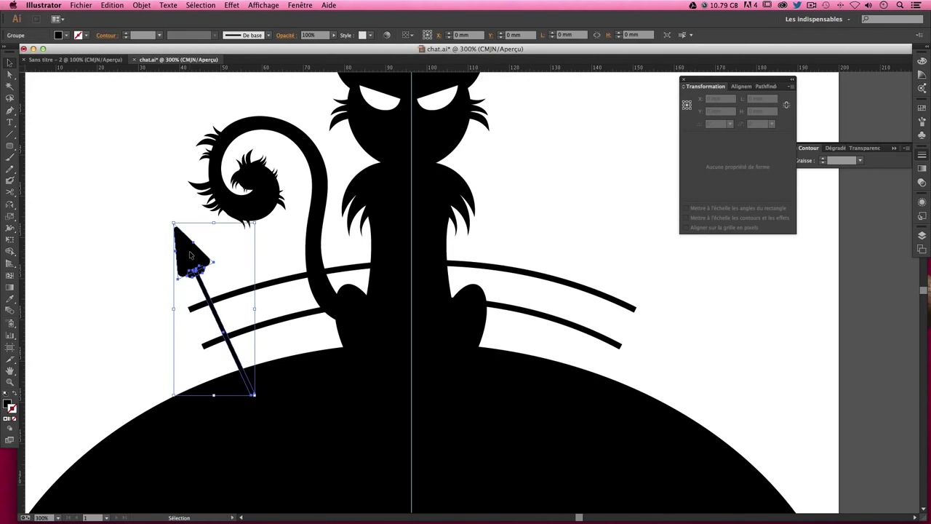
{"action": "left_click", "coordinate": [137, 243]}
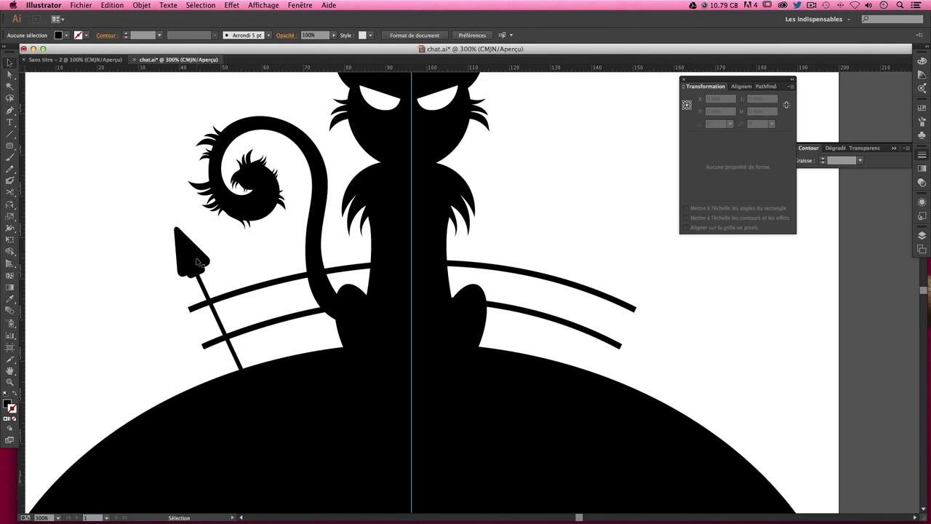
- Duplicate the arrow post to the right and tilt the copy more upright
{"action": "left_click_drag", "start_coordinate": [207, 256], "coordinate": [256, 239]}
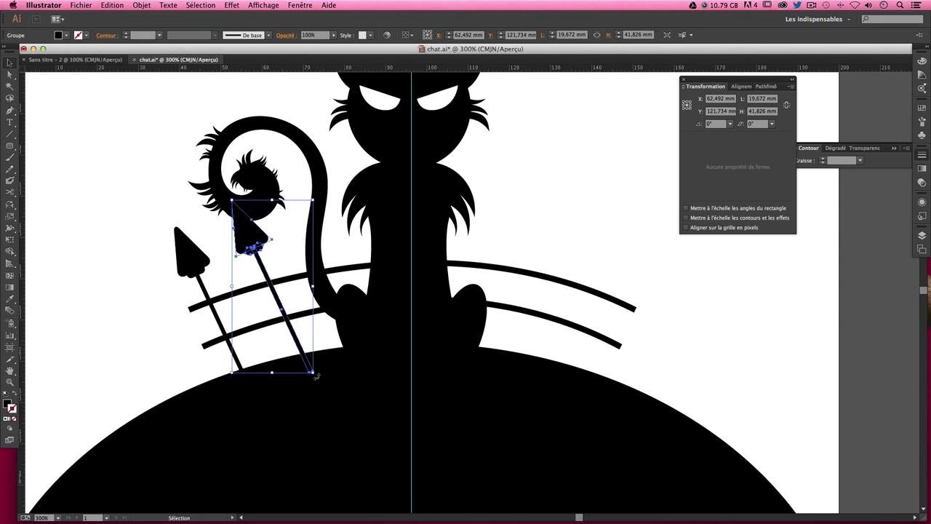
{"action": "left_click_drag", "start_coordinate": [316, 375], "coordinate": [299, 384]}
{"action": "left_click_drag", "start_coordinate": [254, 228], "coordinate": [254, 241]}
{"action": "left_click", "coordinate": [482, 197]}
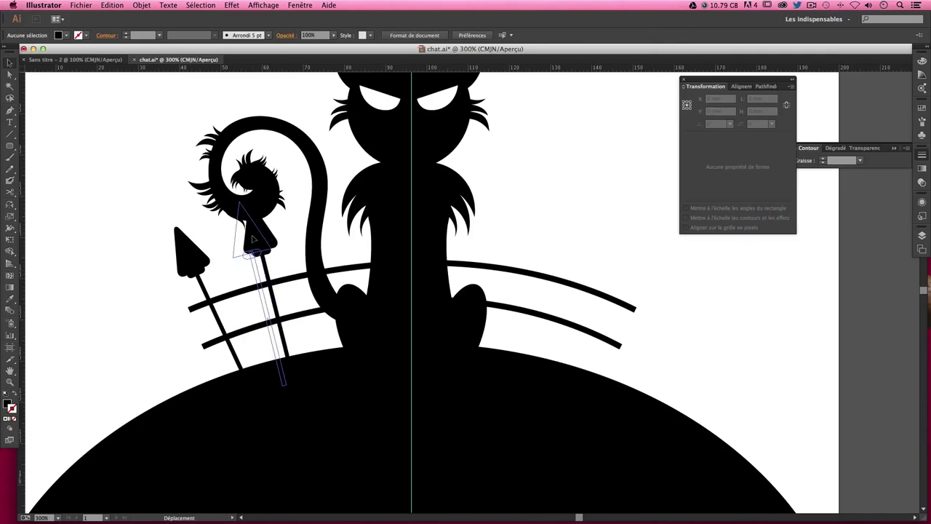
{"action": "left_click", "coordinate": [439, 211]}
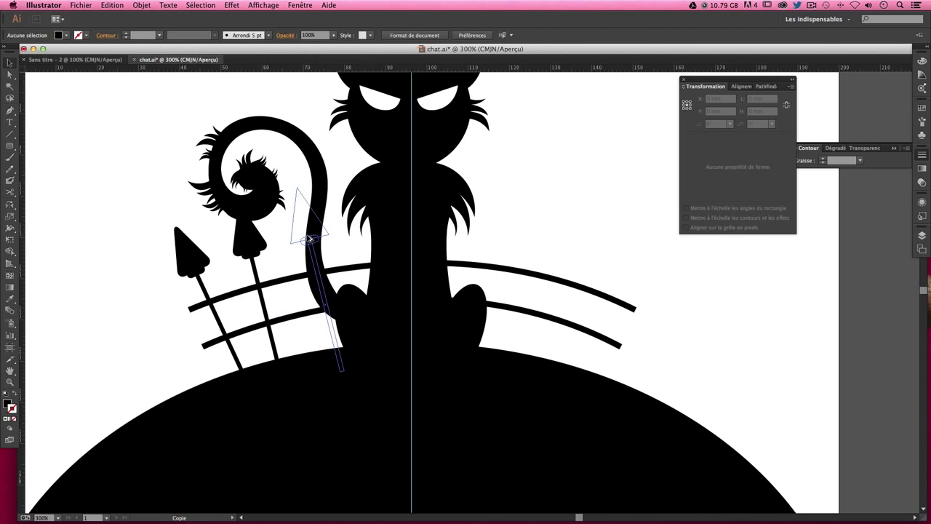
- Add a third rotated post beside the cat's tail and copy a fence rail upward as a top rail
{"action": "left_click_drag", "start_coordinate": [249, 254], "coordinate": [312, 238]}
{"action": "left_click_drag", "start_coordinate": [347, 374], "coordinate": [332, 377]}
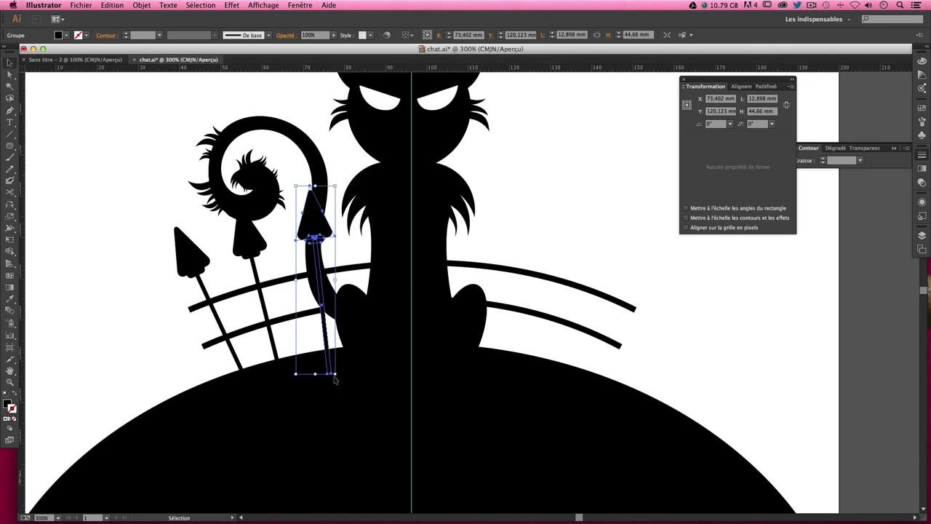
{"action": "left_click_drag", "start_coordinate": [314, 230], "coordinate": [305, 233]}
{"action": "left_click", "coordinate": [445, 203]}
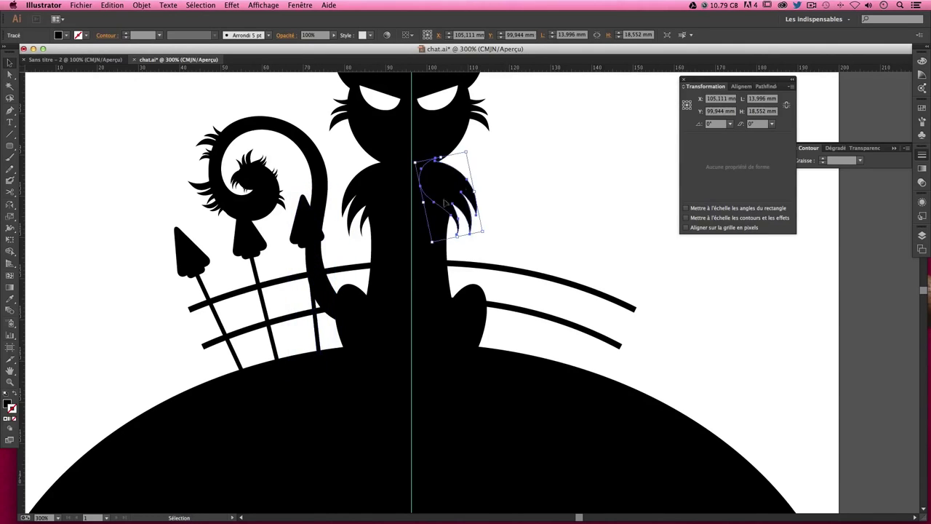
{"action": "left_click", "coordinate": [253, 249]}
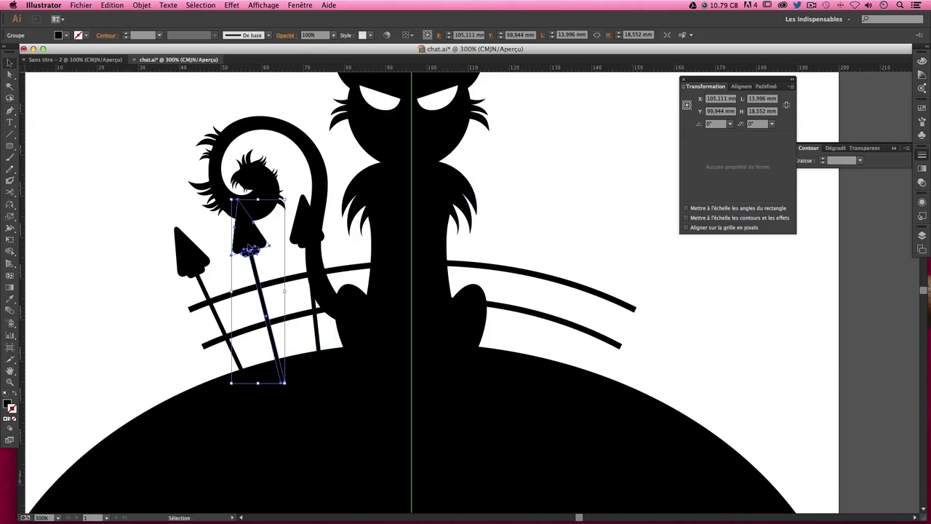
{"action": "left_click", "coordinate": [145, 283]}
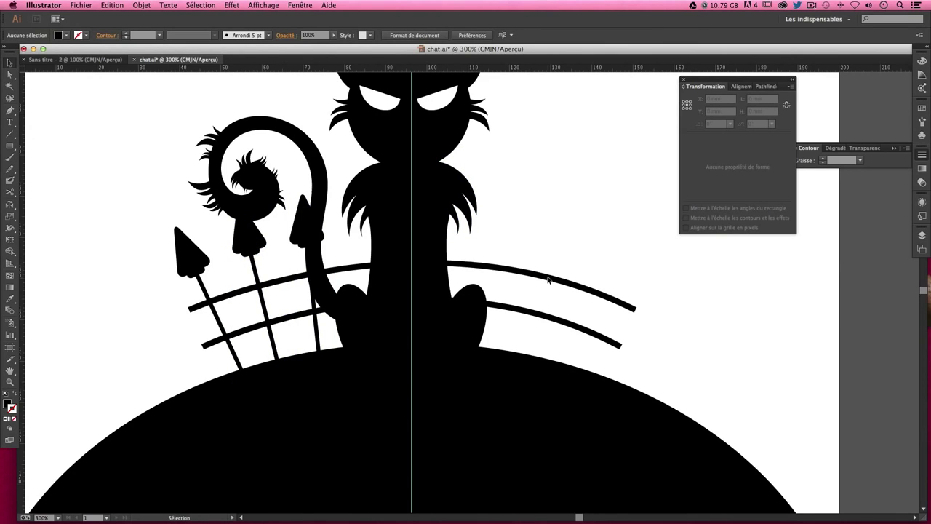
{"action": "left_click_drag", "start_coordinate": [548, 279], "coordinate": [528, 204]}
{"action": "left_click", "coordinate": [584, 171]}
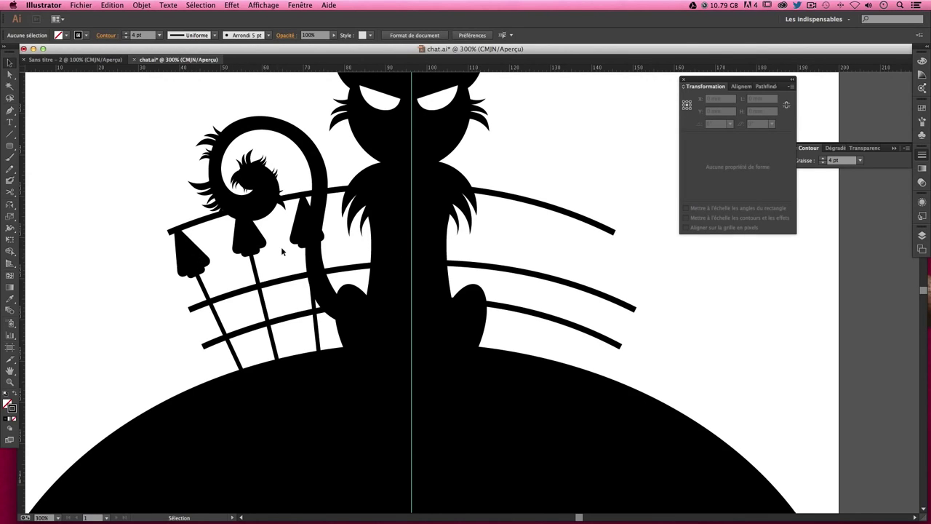
- Copy a post right of the cat, leaning the other way, onto the rails
{"action": "left_click_drag", "start_coordinate": [294, 235], "coordinate": [473, 223]}
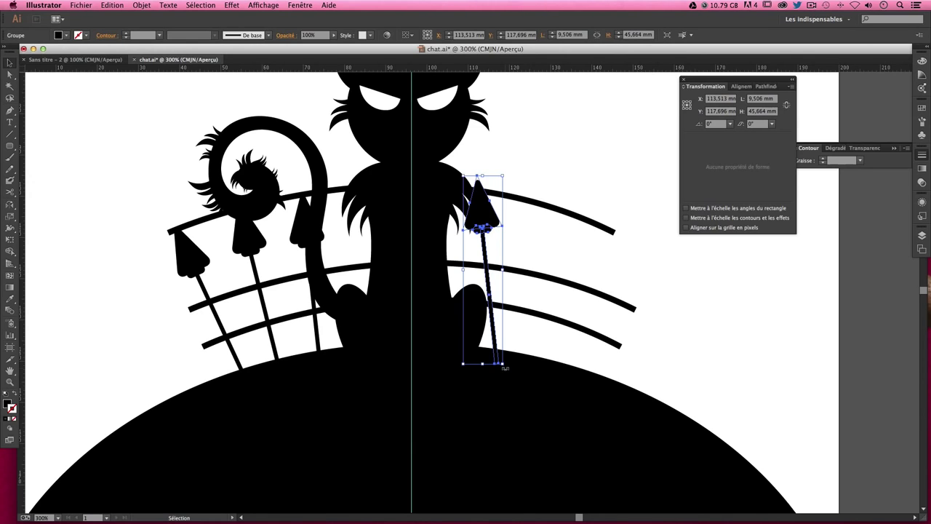
{"action": "left_click_drag", "start_coordinate": [505, 368], "coordinate": [480, 367]}
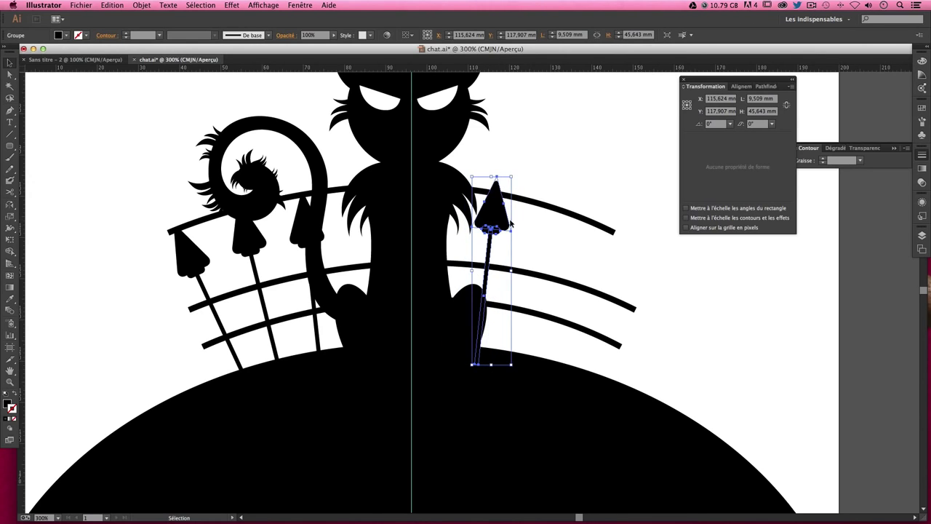
{"action": "left_click_drag", "start_coordinate": [494, 226], "coordinate": [492, 234]}
- Copy a left post over as a second outward-leaning post on the right side
{"action": "left_click", "coordinate": [569, 171]}
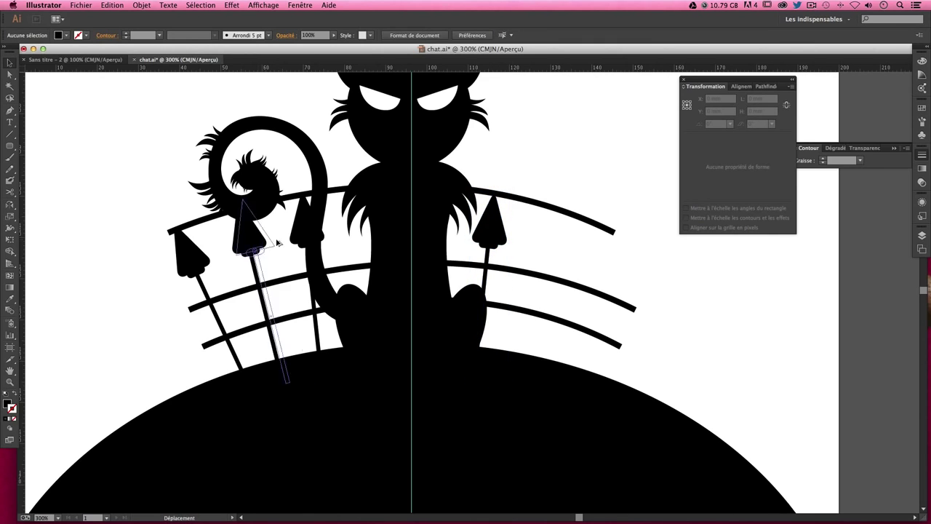
{"action": "left_click_drag", "start_coordinate": [270, 327], "coordinate": [548, 329]}
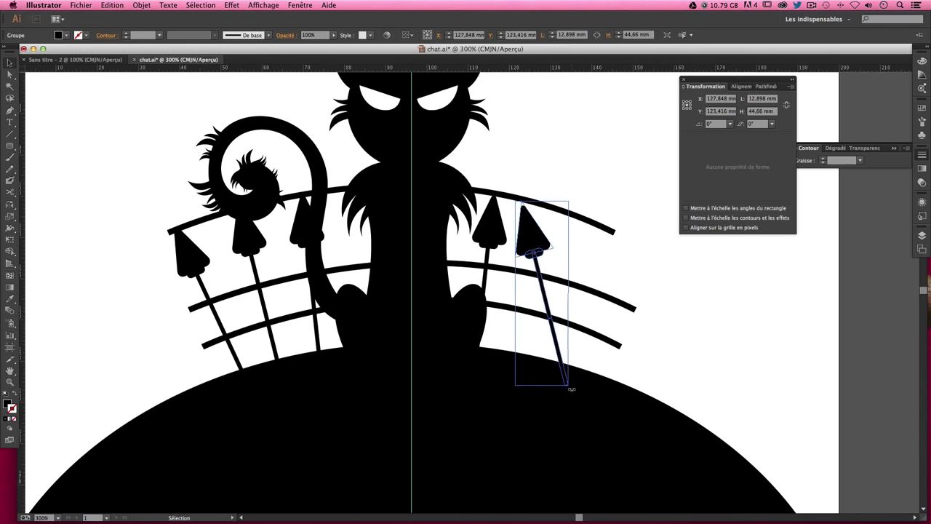
{"action": "left_click_drag", "start_coordinate": [568, 384], "coordinate": [528, 393]}
{"action": "left_click_drag", "start_coordinate": [562, 269], "coordinate": [551, 274]}
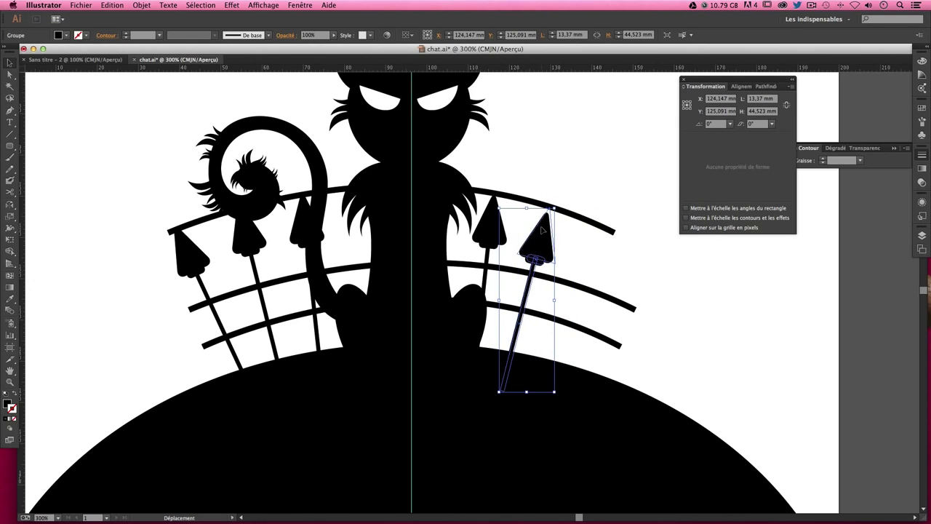
{"action": "left_click_drag", "start_coordinate": [531, 221], "coordinate": [542, 226]}
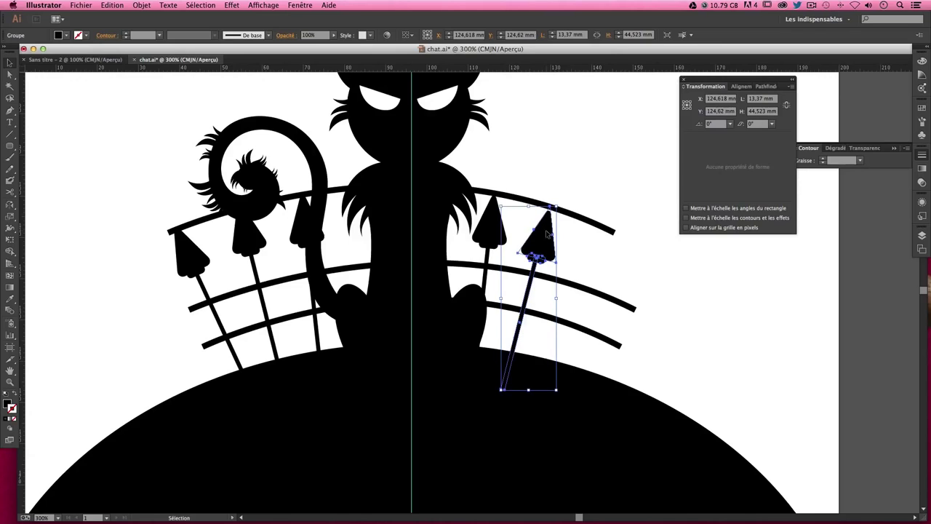
{"action": "left_click", "coordinate": [578, 151]}
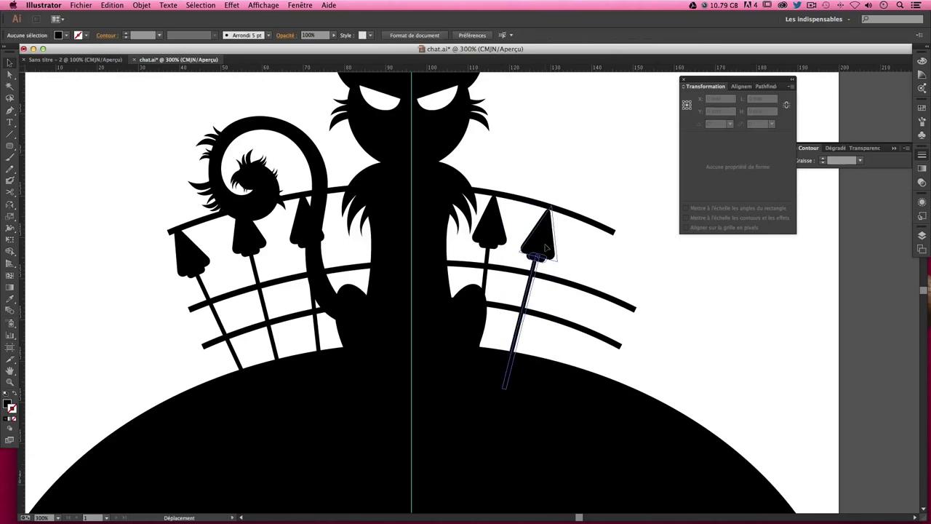
{"action": "left_click", "coordinate": [545, 248]}
{"action": "left_click", "coordinate": [395, 202]}
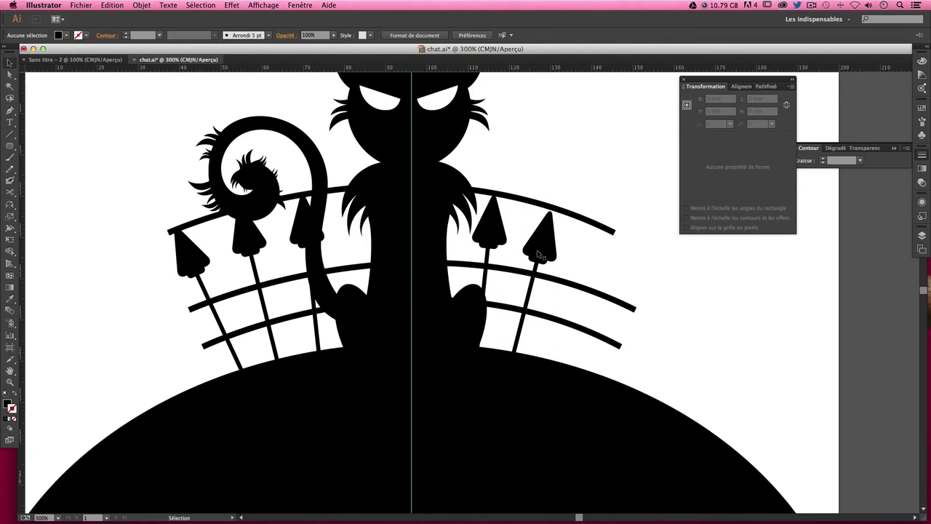
- Duplicate a third right post further right, leaning right across the rails
{"action": "left_click_drag", "start_coordinate": [537, 250], "coordinate": [585, 268]}
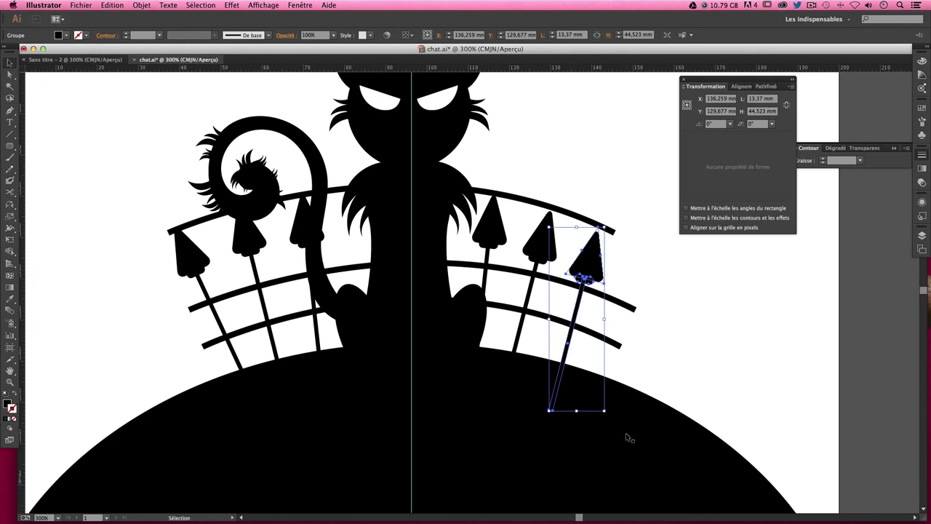
{"action": "left_click_drag", "start_coordinate": [607, 414], "coordinate": [596, 422]}
{"action": "left_click_drag", "start_coordinate": [591, 284], "coordinate": [613, 278]}
{"action": "left_click", "coordinate": [639, 203]}
{"action": "left_click", "coordinate": [593, 233]}
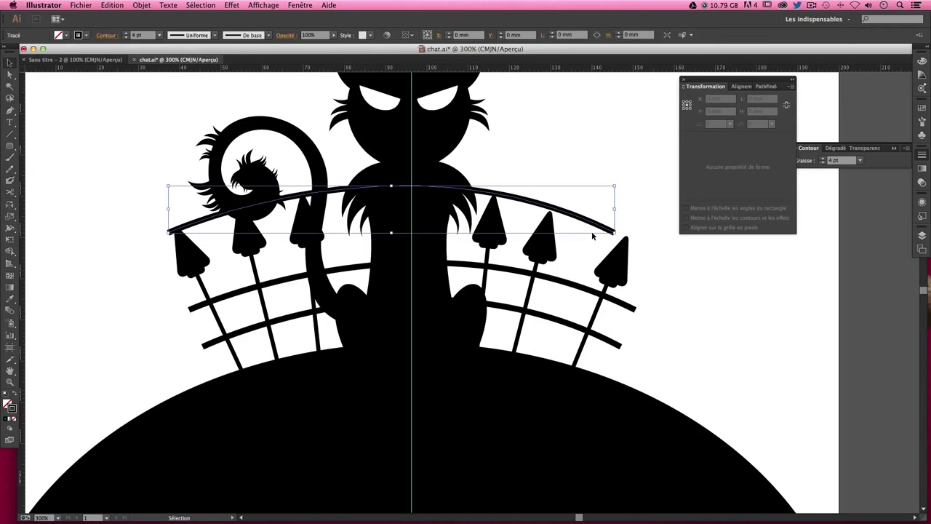
- Delete the extra top rail and check the posts left of and behind the tail
{"action": "key", "text": "Delete"}
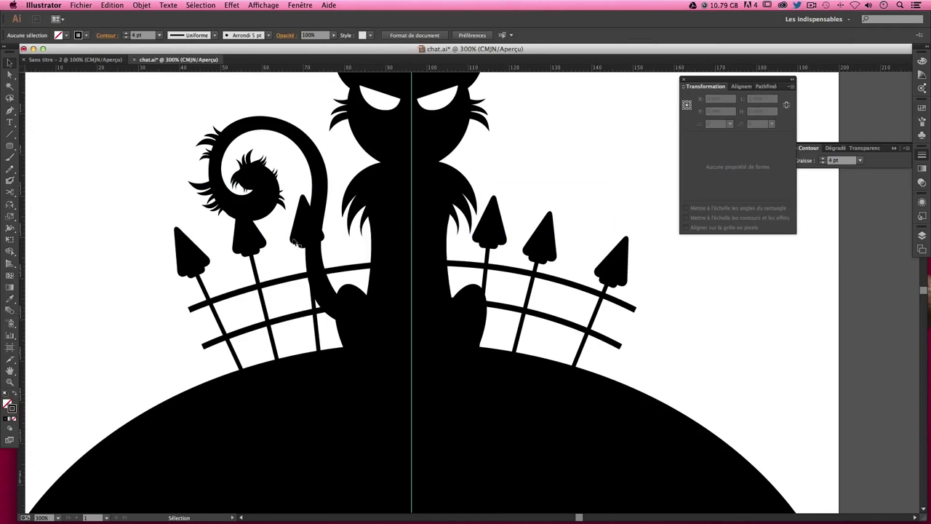
{"action": "left_click", "coordinate": [309, 232]}
{"action": "left_click", "coordinate": [251, 240]}
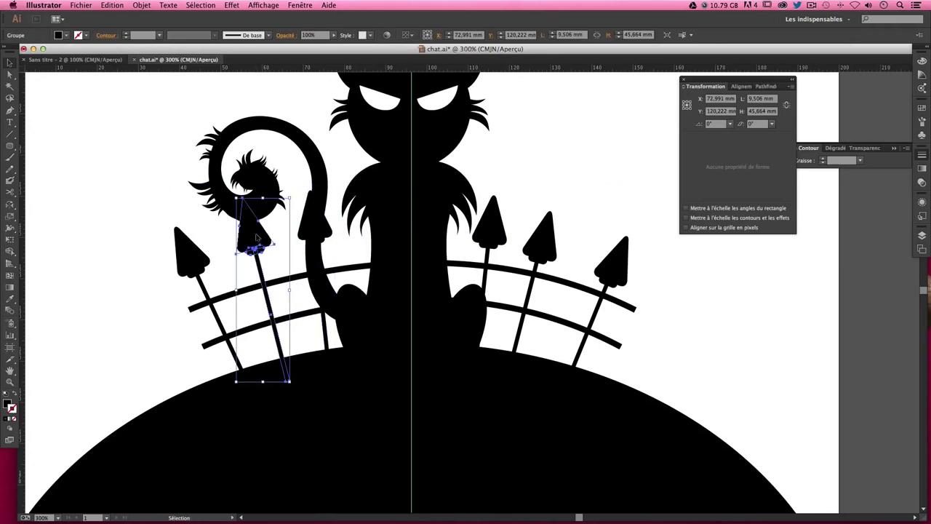
{"action": "left_click", "coordinate": [362, 188]}
{"action": "left_click", "coordinate": [322, 224]}
{"action": "left_click", "coordinate": [331, 237]}
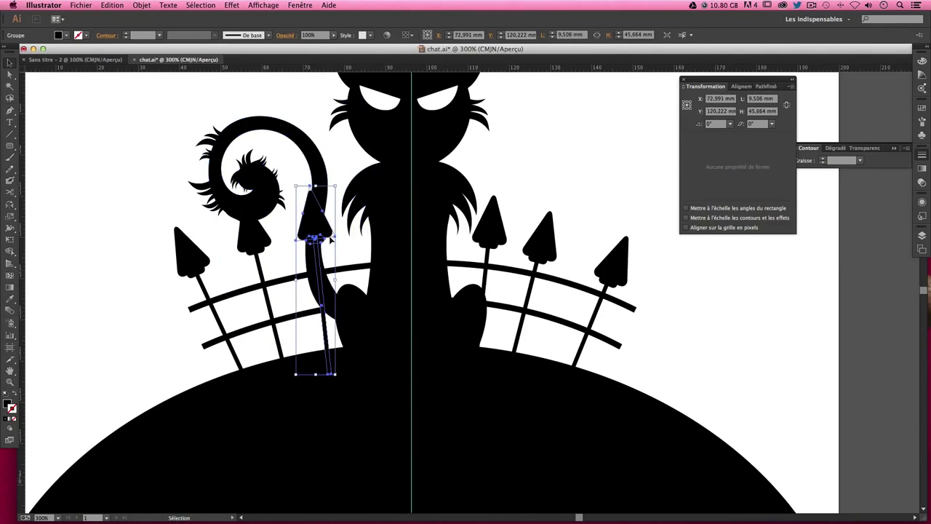
{"action": "left_click", "coordinate": [469, 152]}
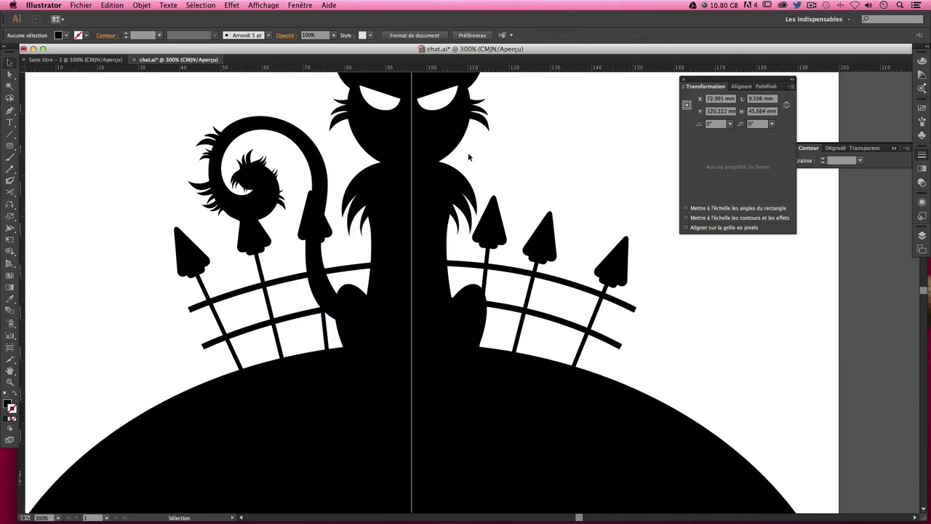
- Nudge the middle right post into place, then show the whole artboard with guides hidden
{"action": "left_click", "coordinate": [544, 247]}
{"action": "left_click", "coordinate": [587, 219]}
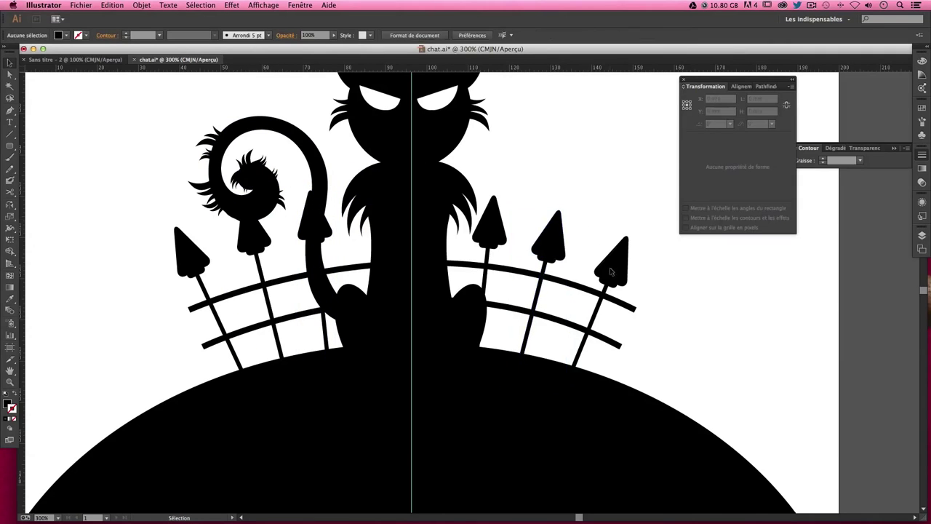
{"action": "left_click", "coordinate": [612, 270]}
{"action": "left_click", "coordinate": [639, 313]}
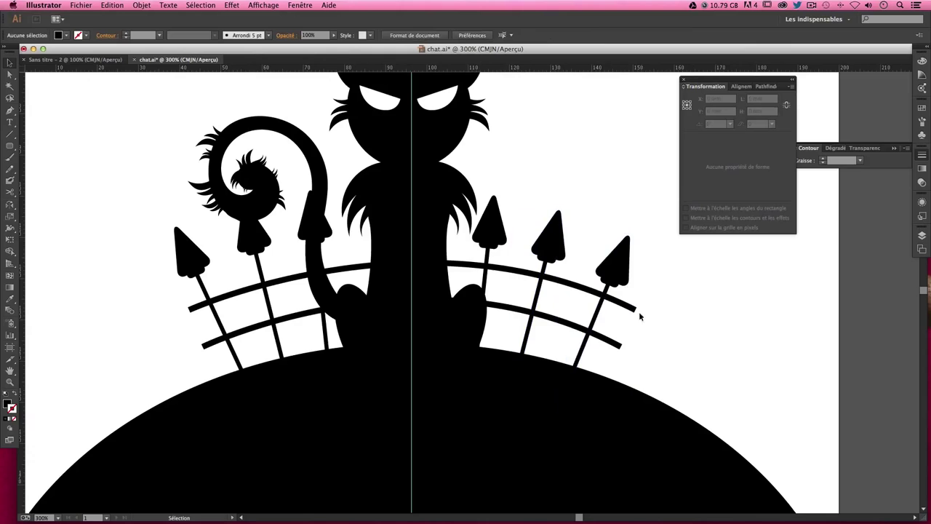
{"action": "left_click", "coordinate": [615, 263]}
{"action": "left_click", "coordinate": [657, 260]}
{"action": "left_click_drag", "start_coordinate": [564, 251], "coordinate": [561, 247]}
{"action": "left_click", "coordinate": [644, 187]}
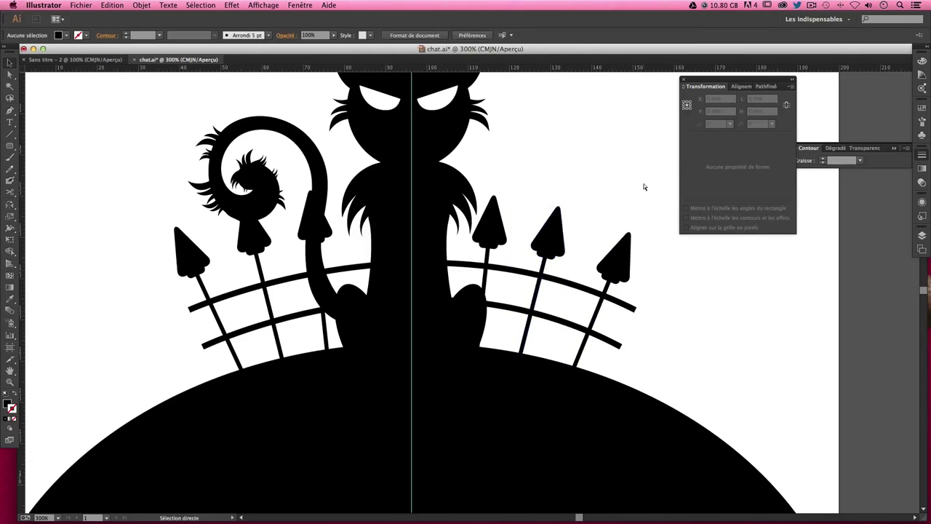
{"action": "key", "text": "ctrl+minus"}
{"action": "key", "text": "ctrl+minus"}
{"action": "key", "text": "ctrl+semicolon"}
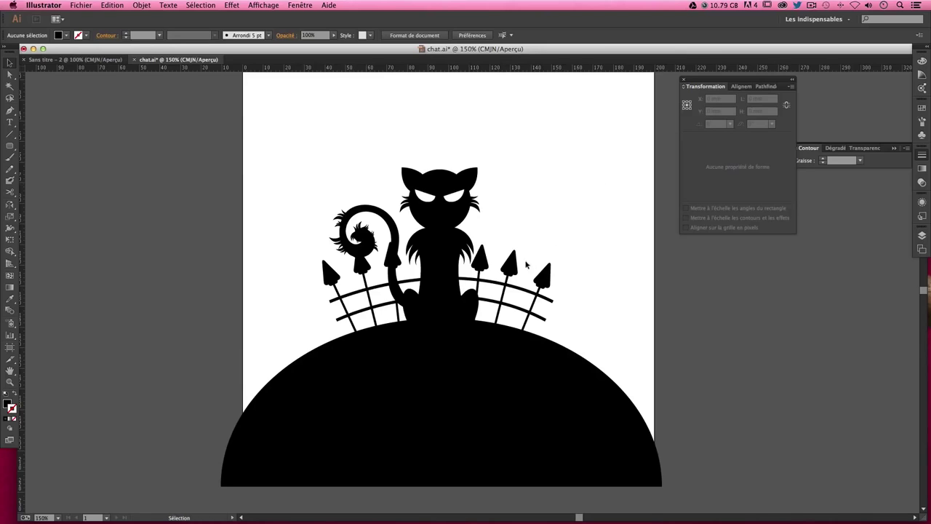
- Nudge the first two right posts and the leftmost post slightly right with the arrow keys
{"action": "left_click", "coordinate": [493, 271]}
{"action": "key", "text": "Right"}
{"action": "key", "text": "Right"}
{"action": "key", "text": "Right"}
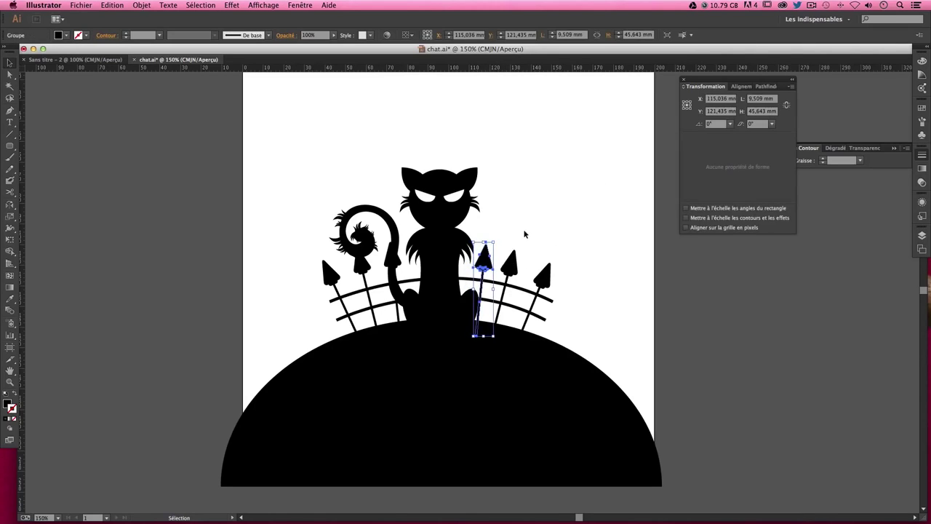
{"action": "left_click", "coordinate": [518, 262]}
{"action": "left_click", "coordinate": [518, 262]}
{"action": "key", "text": "Right"}
{"action": "key", "text": "Right"}
{"action": "key", "text": "Right"}
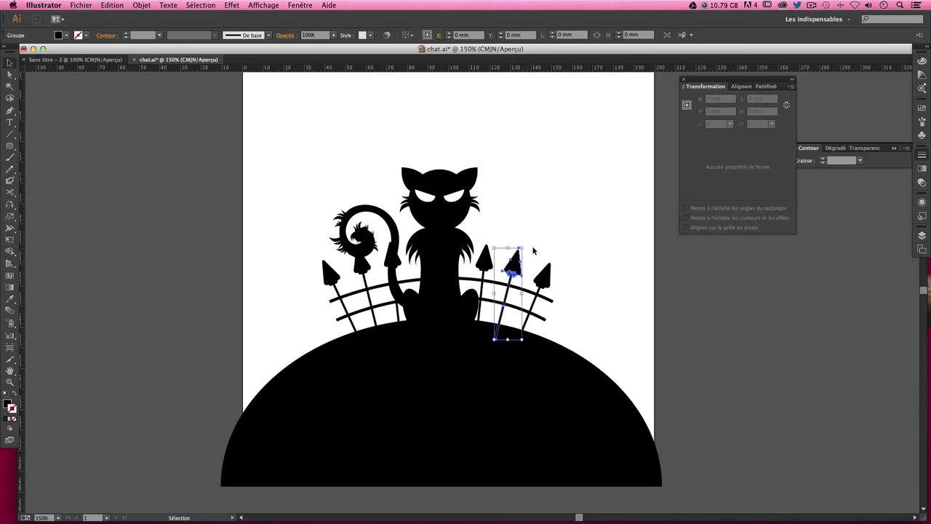
{"action": "left_click", "coordinate": [527, 268]}
{"action": "left_click", "coordinate": [539, 275]}
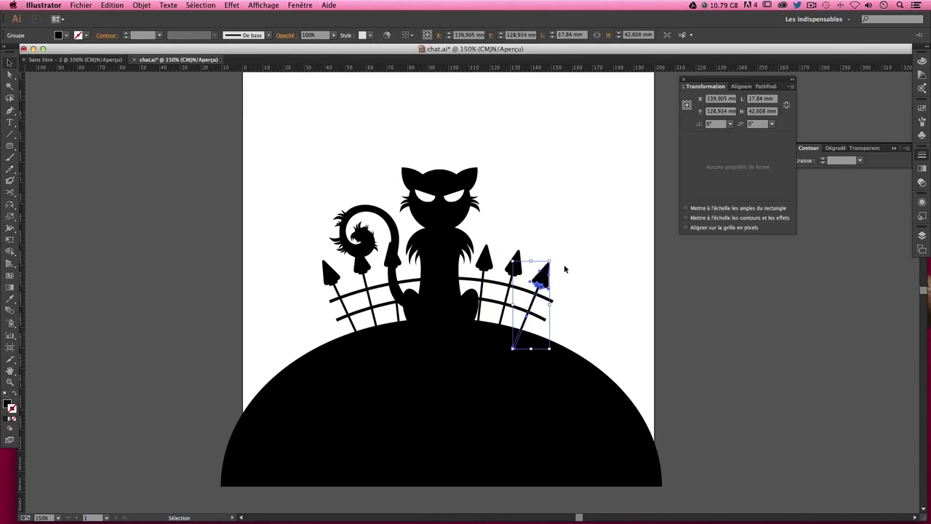
{"action": "left_click", "coordinate": [563, 267]}
{"action": "left_click", "coordinate": [331, 275]}
{"action": "key", "text": "Right"}
{"action": "key", "text": "Right"}
{"action": "key", "text": "Right"}
{"action": "left_click", "coordinate": [319, 271]}
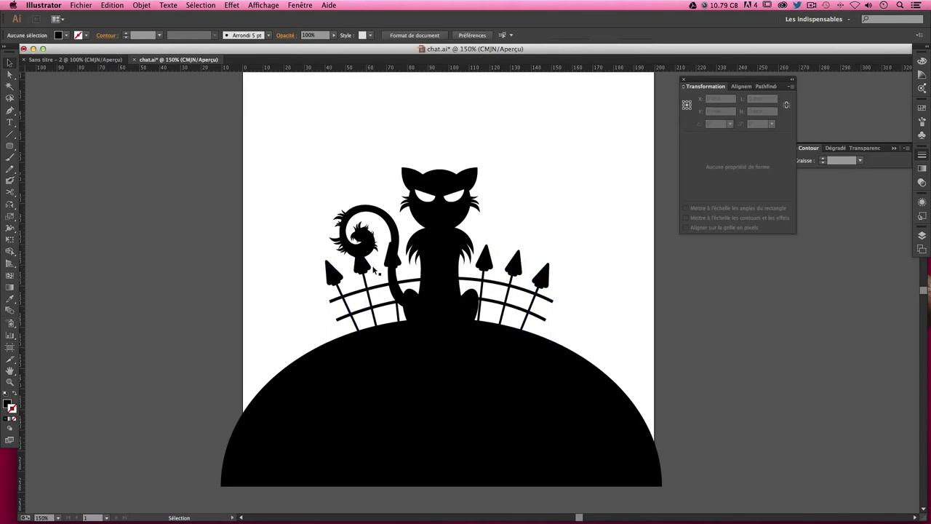
- Click through the fence posts right of the cat to check their alignment
{"action": "left_click", "coordinate": [396, 259]}
{"action": "left_click", "coordinate": [536, 204]}
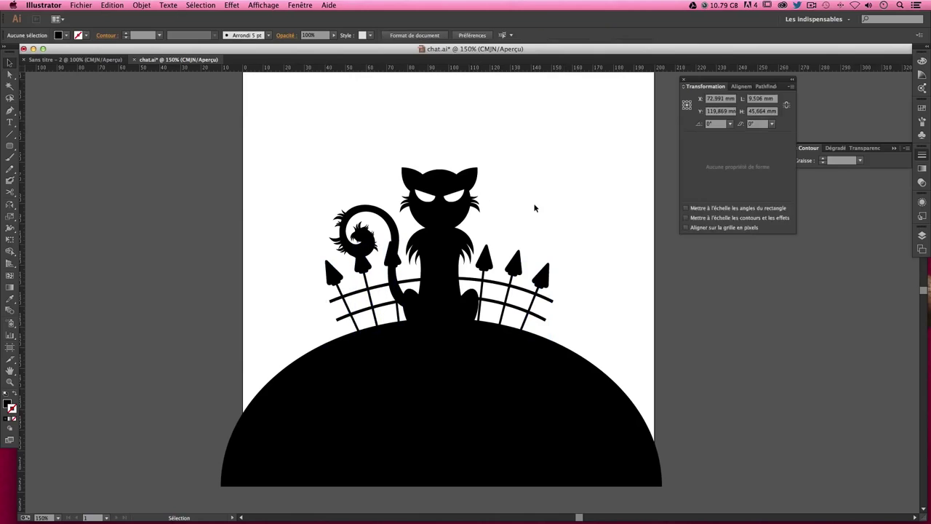
{"action": "left_click", "coordinate": [486, 258]}
{"action": "left_click", "coordinate": [535, 240]}
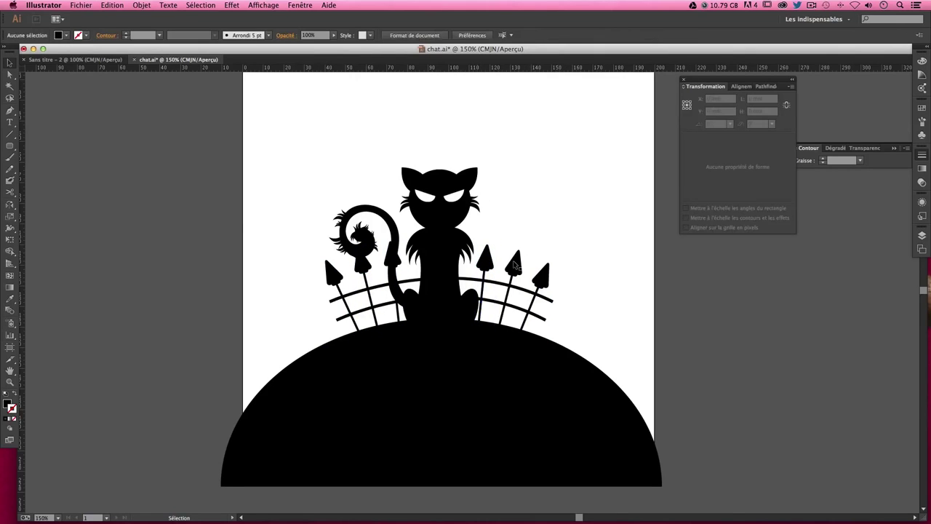
{"action": "left_click", "coordinate": [515, 265]}
{"action": "left_click", "coordinate": [568, 247]}
{"action": "left_click", "coordinate": [542, 276]}
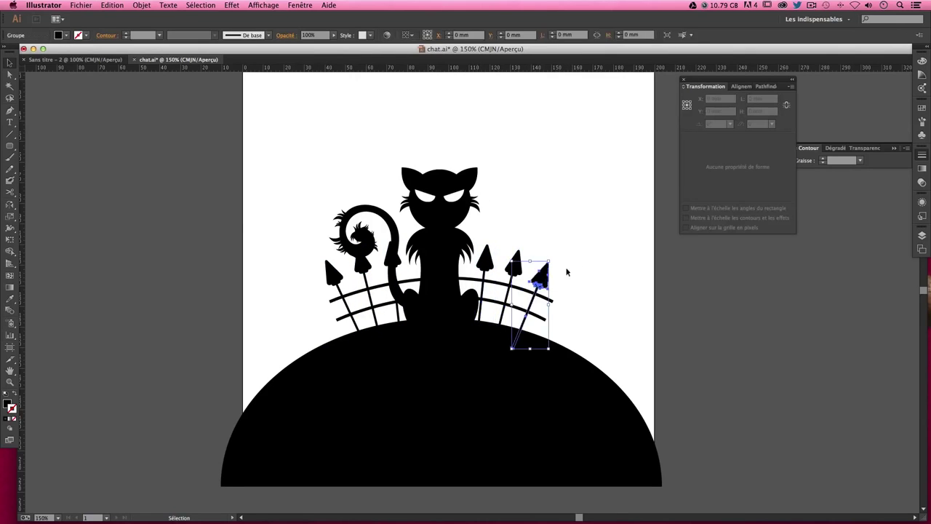
{"action": "left_click", "coordinate": [524, 279]}
{"action": "left_click", "coordinate": [486, 265]}
{"action": "left_click", "coordinate": [540, 245]}
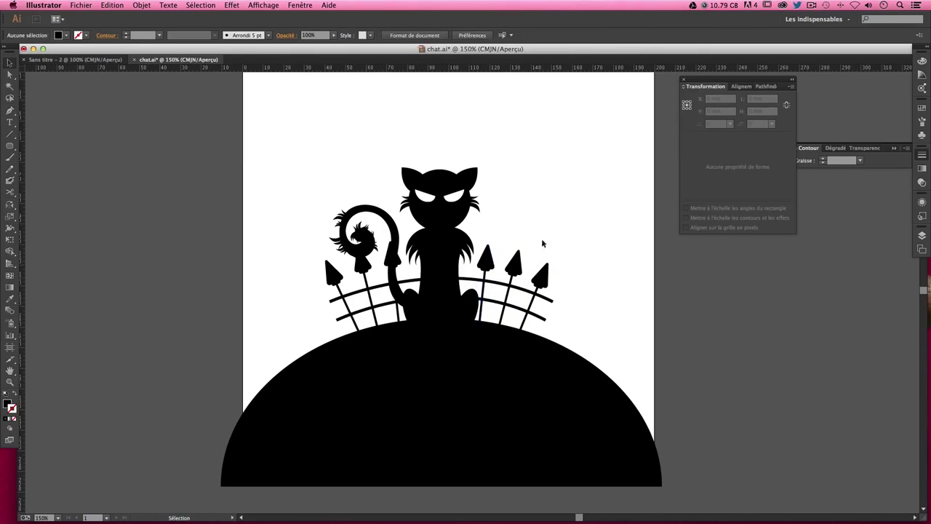
{"action": "left_click", "coordinate": [514, 266]}
{"action": "left_click", "coordinate": [553, 272]}
{"action": "left_click", "coordinate": [542, 277]}
{"action": "left_click", "coordinate": [561, 265]}
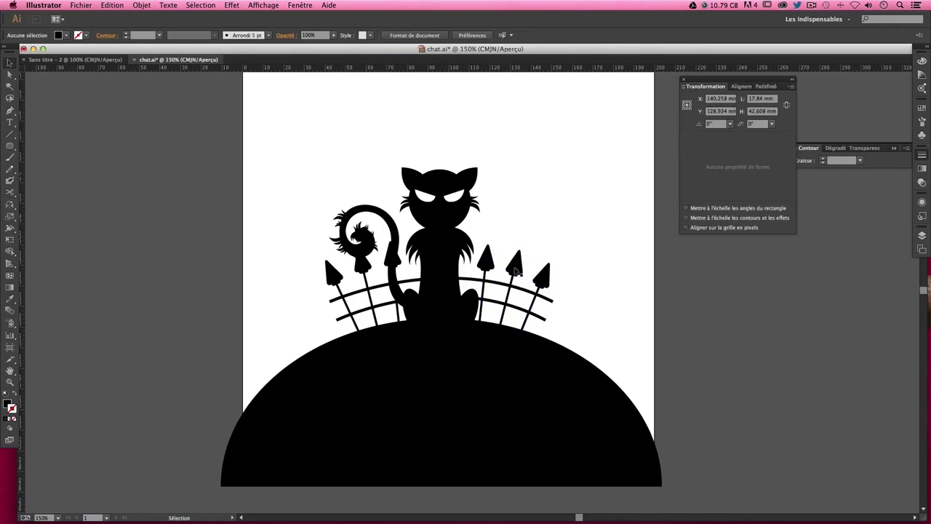
{"action": "left_click", "coordinate": [514, 266]}
{"action": "left_click", "coordinate": [553, 239]}
{"action": "left_click", "coordinate": [486, 259]}
{"action": "left_click", "coordinate": [529, 228]}
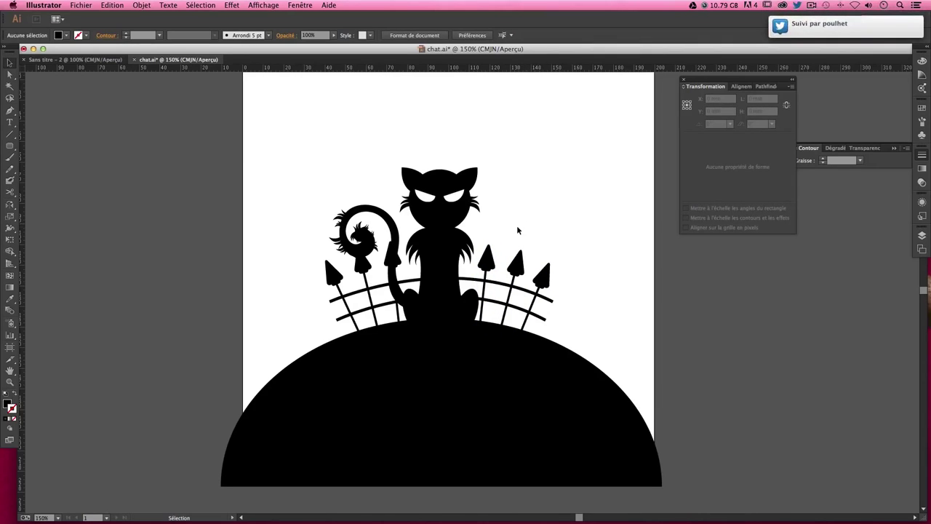
- Set the upper fence rail's stroke weight to 5 pt
{"action": "left_click", "coordinate": [356, 295]}
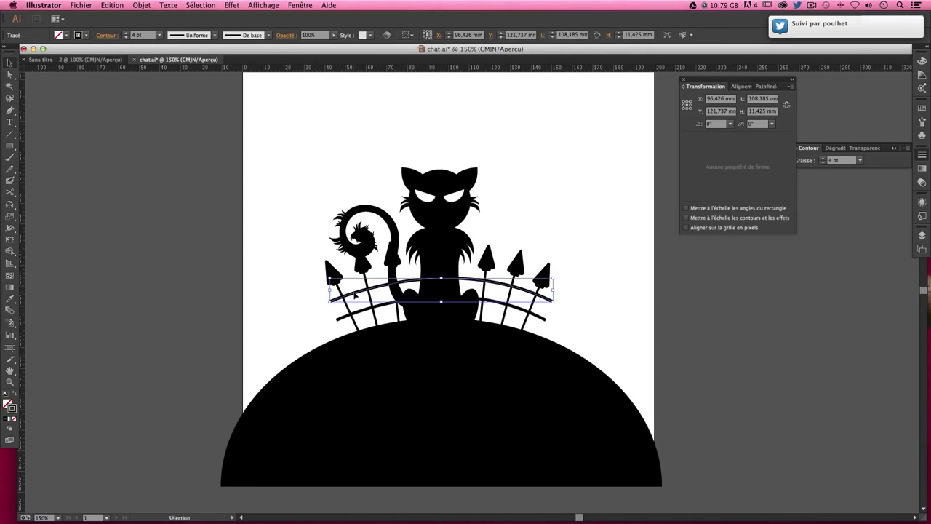
{"action": "left_click", "coordinate": [845, 162]}
{"action": "type", "text": "5"}
{"action": "key", "text": "Return"}
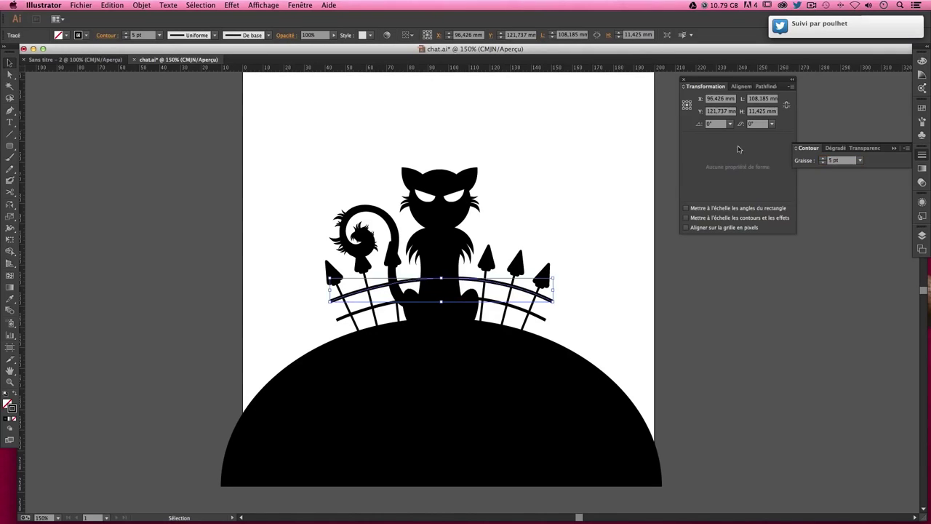
{"action": "left_click", "coordinate": [631, 163]}
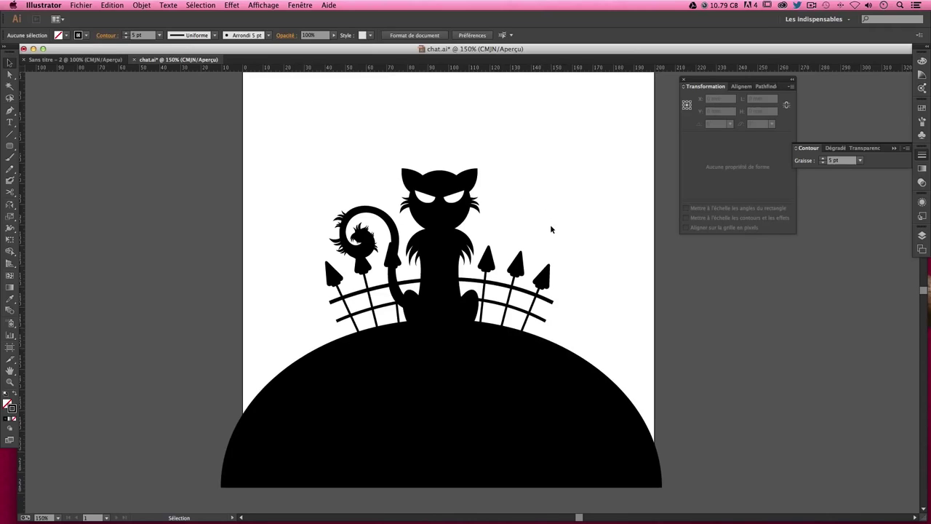
{"action": "scroll", "coordinate": [557, 225], "scroll_direction": "up", "scroll_amount": 2}
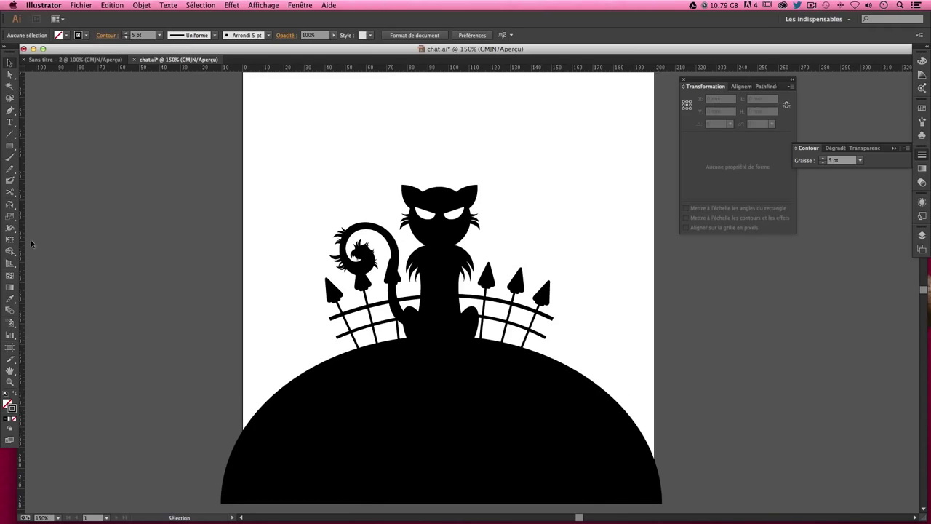
- Draw the cross's closed upright post with the Pen tool, with a flat top and curved sides
{"action": "left_click", "coordinate": [10, 110]}
{"action": "left_click_drag", "start_coordinate": [287, 269], "coordinate": [279, 292]}
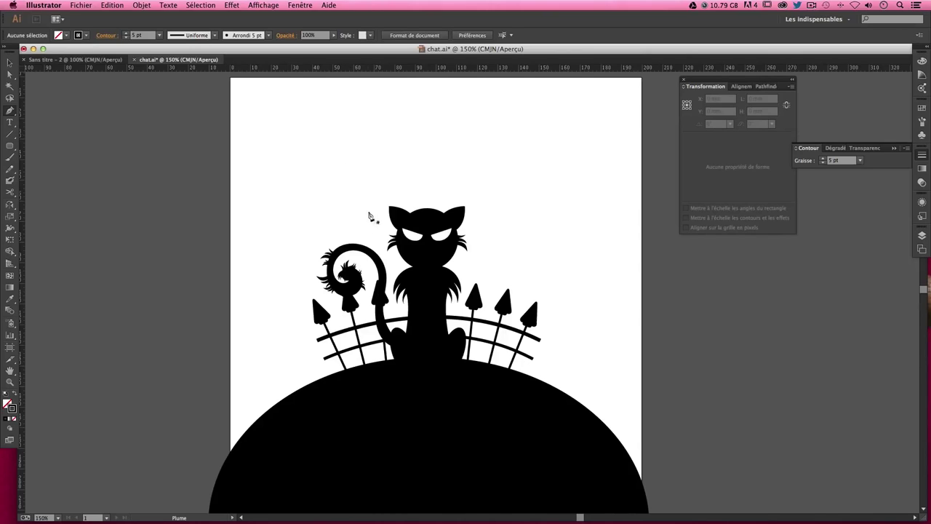
{"action": "left_click", "coordinate": [344, 201]}
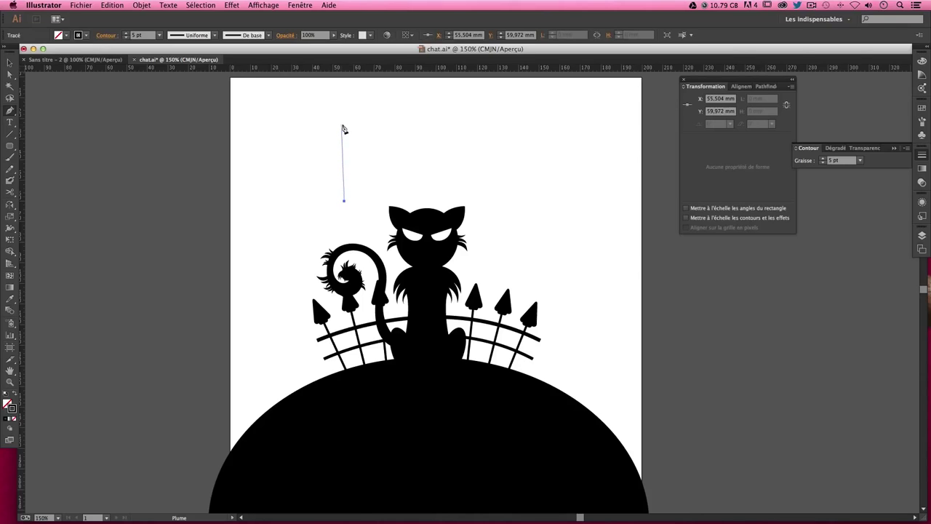
{"action": "mouse_move", "coordinate": [344, 122]}
{"action": "left_mouse_down"}
{"action": "mouse_move", "coordinate": [331, 107]}
{"action": "mouse_move", "coordinate": [337, 92]}
{"action": "left_mouse_up"}
{"action": "left_click", "coordinate": [344, 124]}
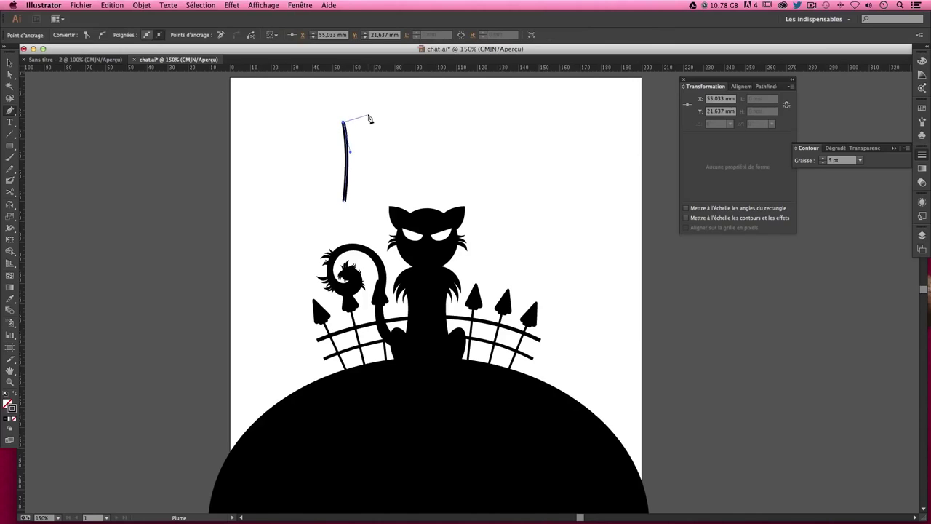
{"action": "left_click", "coordinate": [368, 115], "text": "super"}
{"action": "left_click", "coordinate": [373, 113], "text": "super"}
{"action": "left_click", "coordinate": [369, 115]}
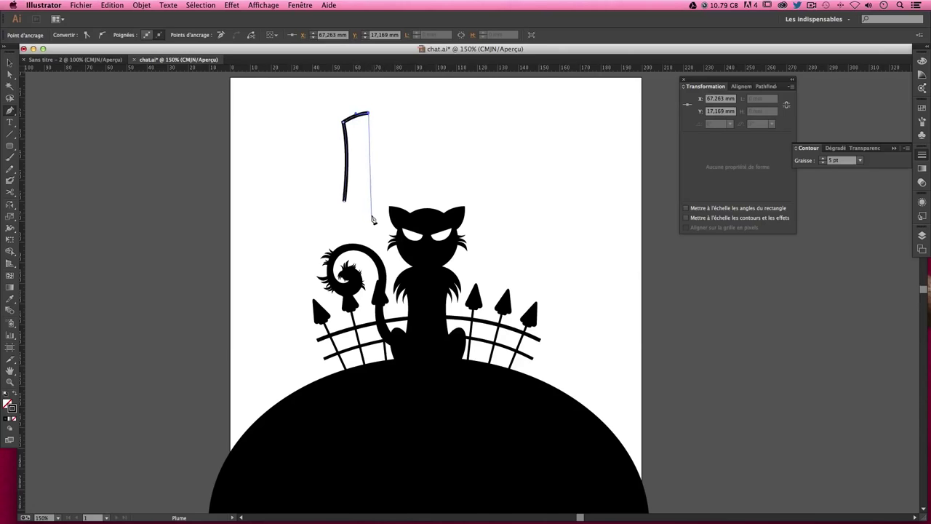
{"action": "mouse_move", "coordinate": [369, 209]}
{"action": "left_mouse_down"}
{"action": "mouse_move", "coordinate": [361, 240]}
{"action": "mouse_move", "coordinate": [367, 231]}
{"action": "left_mouse_up"}
{"action": "left_click_drag", "start_coordinate": [344, 202], "coordinate": [350, 177]}
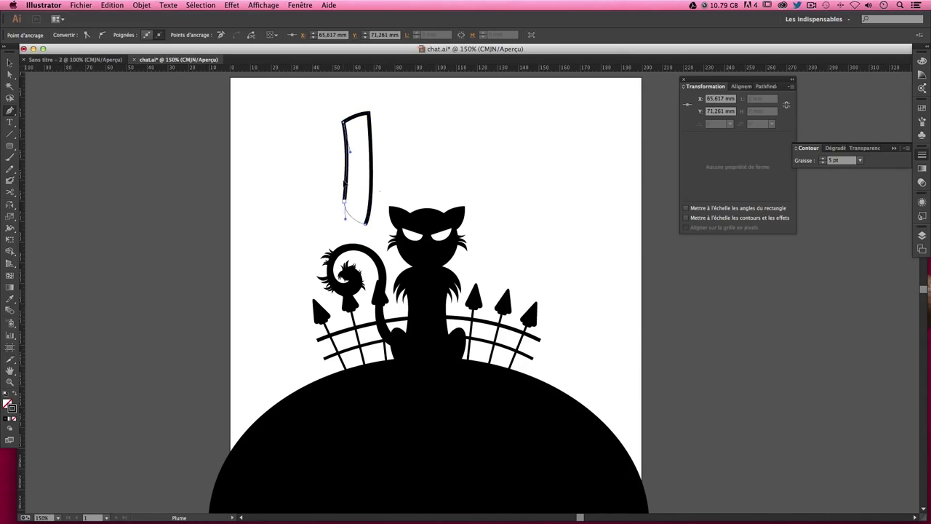
{"action": "left_click", "coordinate": [512, 148], "text": "super"}
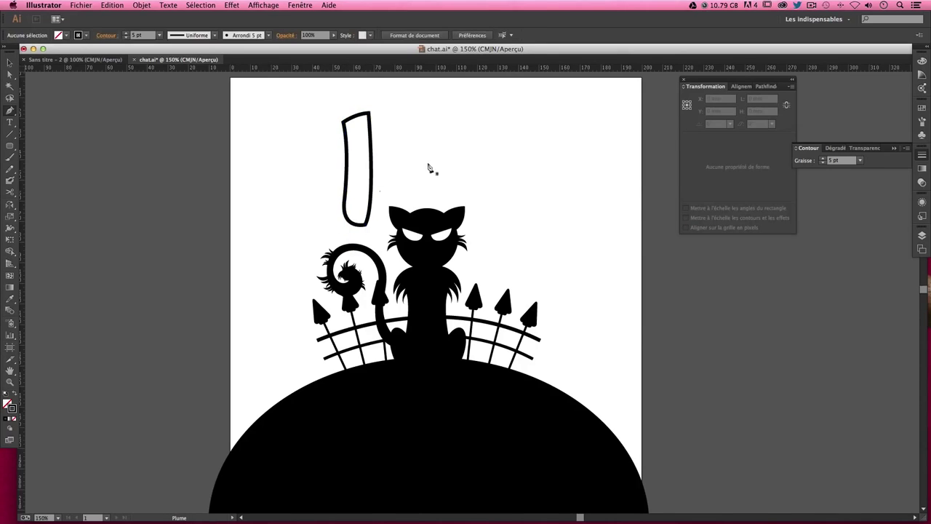
- Draw a closed, slanted crossbar with a notched right end over the post
{"action": "left_click", "coordinate": [310, 149]}
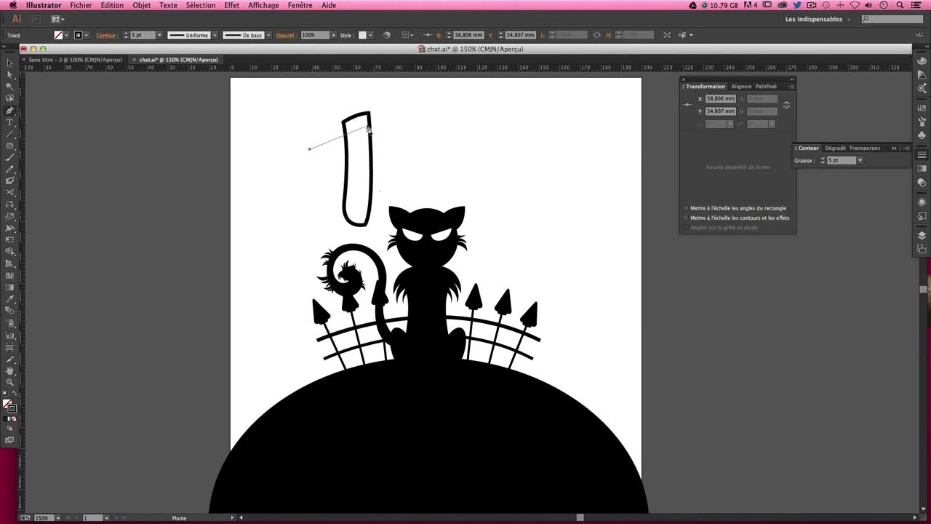
{"action": "left_click", "coordinate": [417, 132]}
{"action": "key", "text": "ctrl+z"}
{"action": "left_click", "coordinate": [407, 128]}
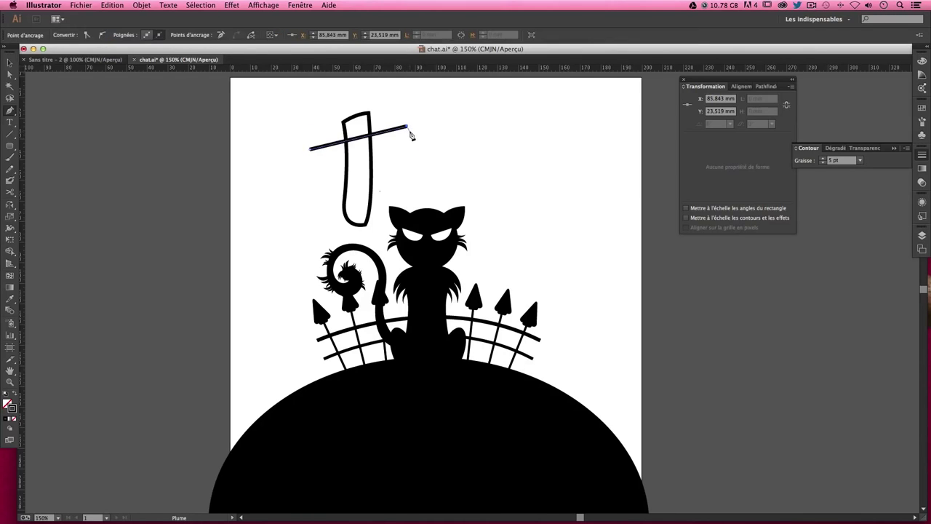
{"action": "left_click", "coordinate": [400, 133]}
{"action": "left_click", "coordinate": [413, 137]}
{"action": "left_click", "coordinate": [414, 141]}
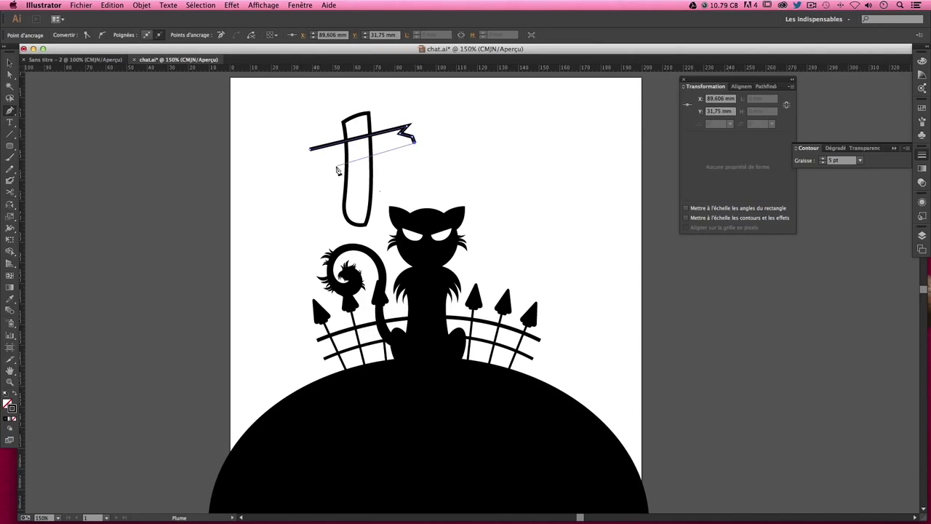
{"action": "left_click", "coordinate": [298, 171]}
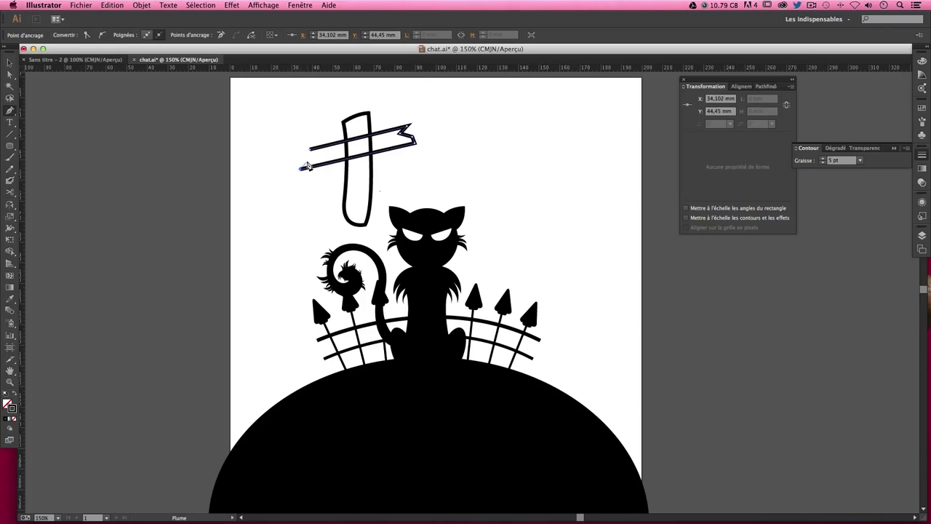
{"action": "left_click", "coordinate": [305, 158]}
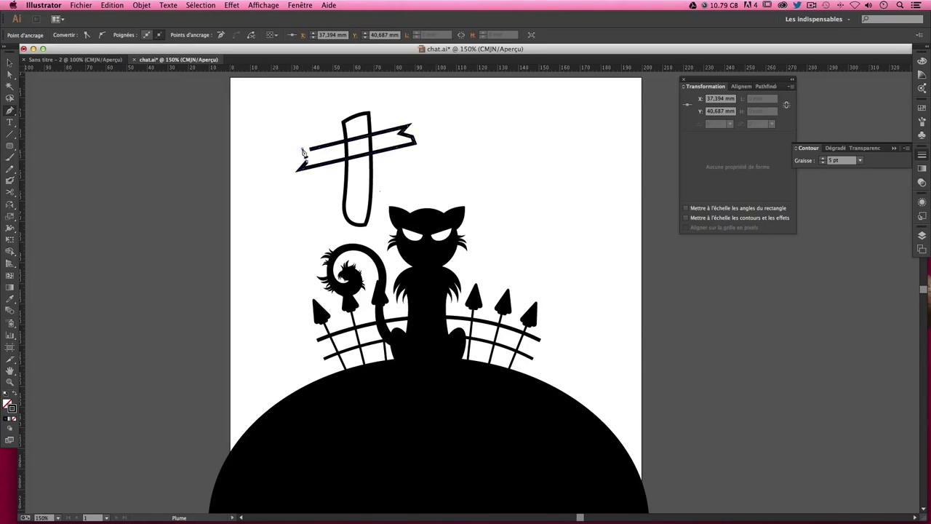
{"action": "left_click", "coordinate": [464, 114]}
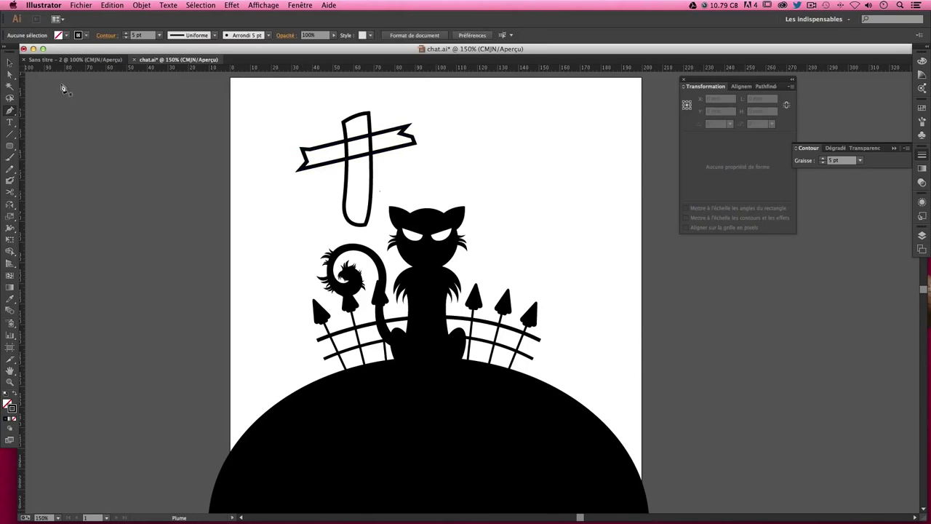
- Select both pieces of the cross
{"action": "left_click", "coordinate": [11, 64]}
{"action": "left_click_drag", "start_coordinate": [271, 118], "coordinate": [362, 135]}
{"action": "left_click", "coordinate": [449, 140]}
- Make the cross solid black instead of outlined
{"action": "left_click", "coordinate": [198, 149]}
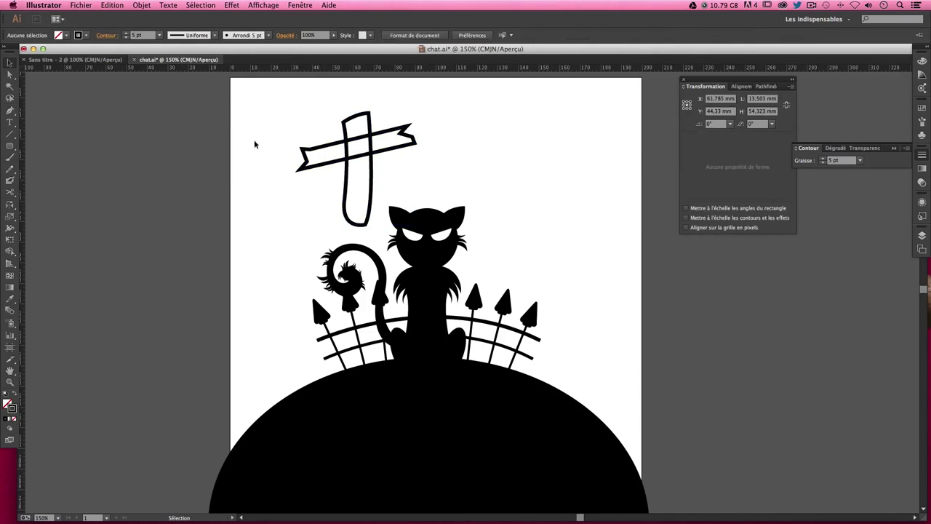
{"action": "left_click_drag", "start_coordinate": [198, 149], "coordinate": [357, 174]}
{"action": "left_click", "coordinate": [14, 397]}
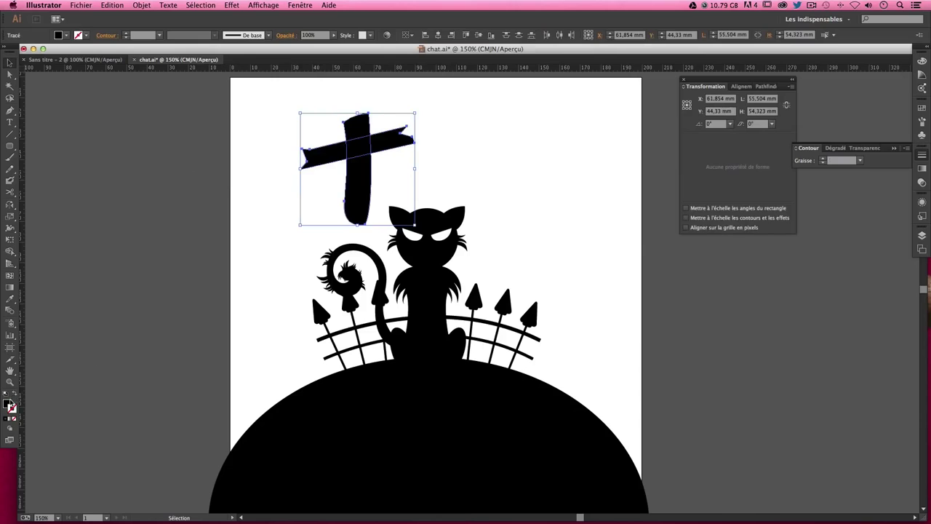
{"action": "left_click", "coordinate": [8, 403]}
{"action": "left_click", "coordinate": [204, 225]}
{"action": "left_click", "coordinate": [381, 151]}
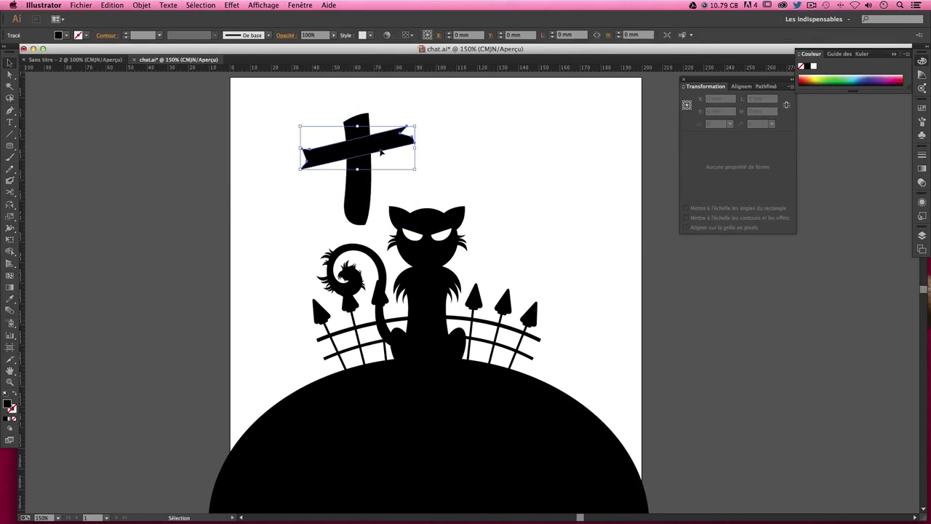
- Select both cross pieces together and scale the cross down
{"action": "left_click", "coordinate": [439, 141]}
{"action": "left_click", "coordinate": [396, 148]}
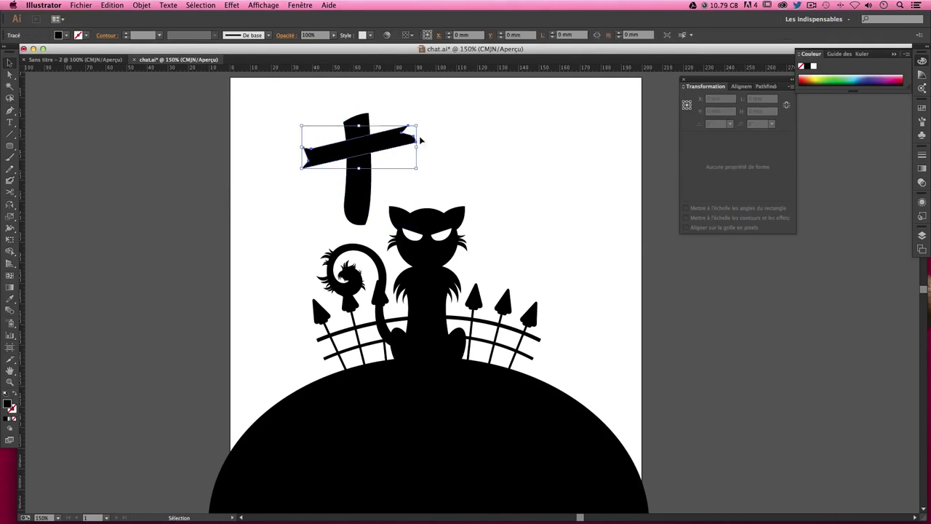
{"action": "left_click_drag", "start_coordinate": [277, 128], "coordinate": [414, 213]}
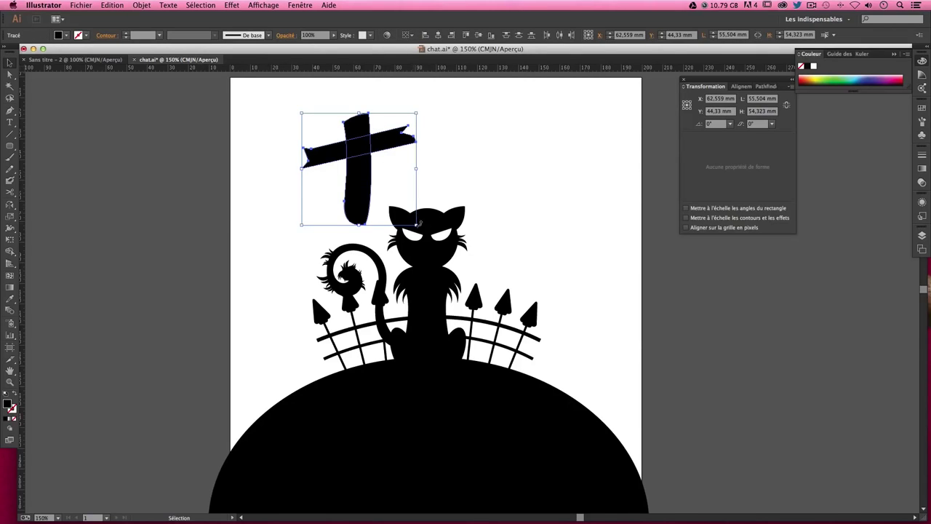
{"action": "left_click_drag", "start_coordinate": [417, 227], "coordinate": [369, 209]}
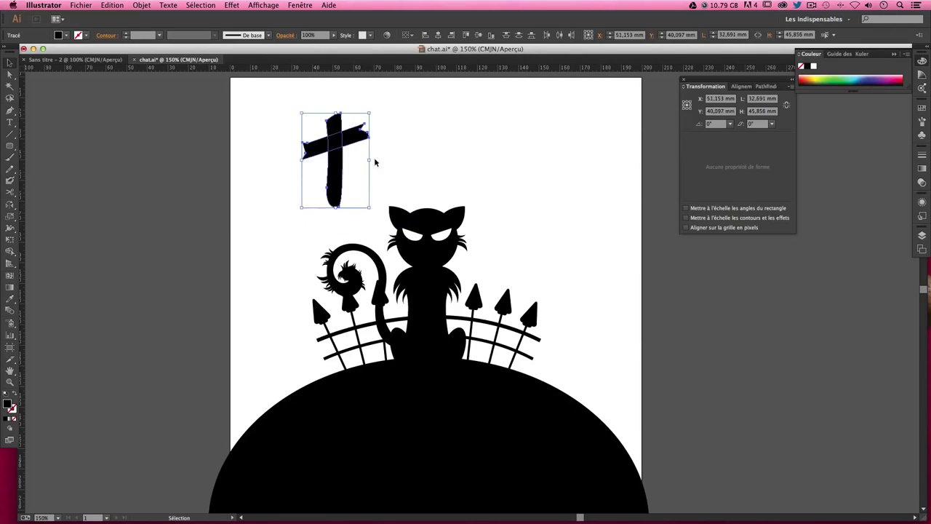
{"action": "left_click", "coordinate": [420, 134]}
- Move the cross onto the hill's left slope and shrink it further
{"action": "left_click", "coordinate": [332, 150]}
{"action": "left_click", "coordinate": [408, 141]}
{"action": "mouse_move", "coordinate": [333, 165]}
{"action": "left_mouse_down"}
{"action": "mouse_move", "coordinate": [279, 187]}
{"action": "mouse_move", "coordinate": [277, 324]}
{"action": "mouse_move", "coordinate": [260, 416]}
{"action": "left_mouse_up"}
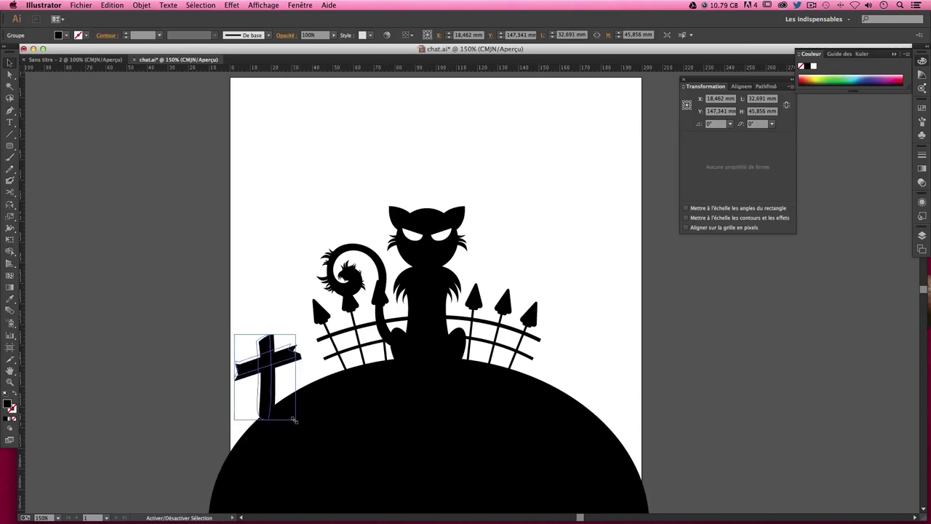
{"action": "mouse_move", "coordinate": [302, 430]}
{"action": "left_mouse_down"}
{"action": "mouse_move", "coordinate": [296, 420]}
{"action": "mouse_move", "coordinate": [311, 412]}
{"action": "left_mouse_up"}
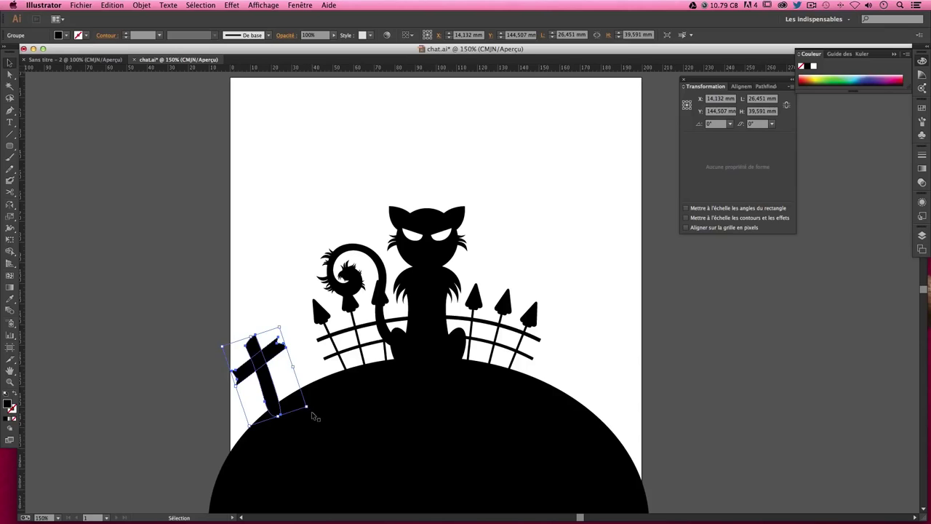
{"action": "left_click_drag", "start_coordinate": [273, 362], "coordinate": [280, 369]}
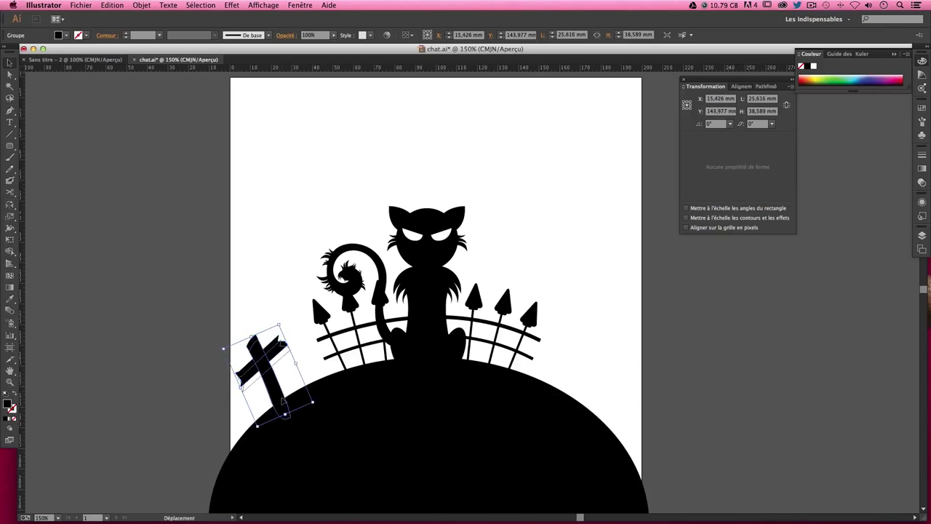
{"action": "left_click", "coordinate": [277, 375]}
- Rotate the cross to a more upright angle, then deselect it to review
{"action": "left_click", "coordinate": [275, 386]}
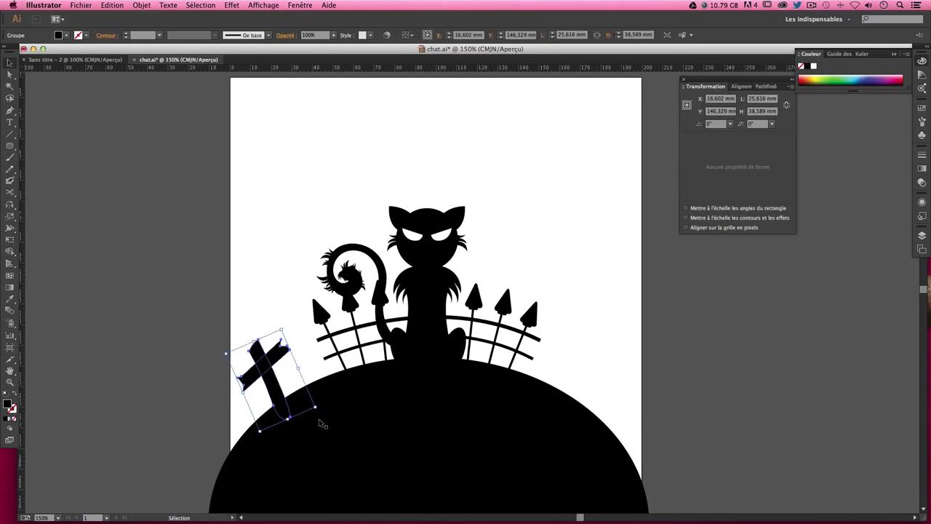
{"action": "left_click_drag", "start_coordinate": [320, 417], "coordinate": [320, 419]}
{"action": "left_click", "coordinate": [320, 420]}
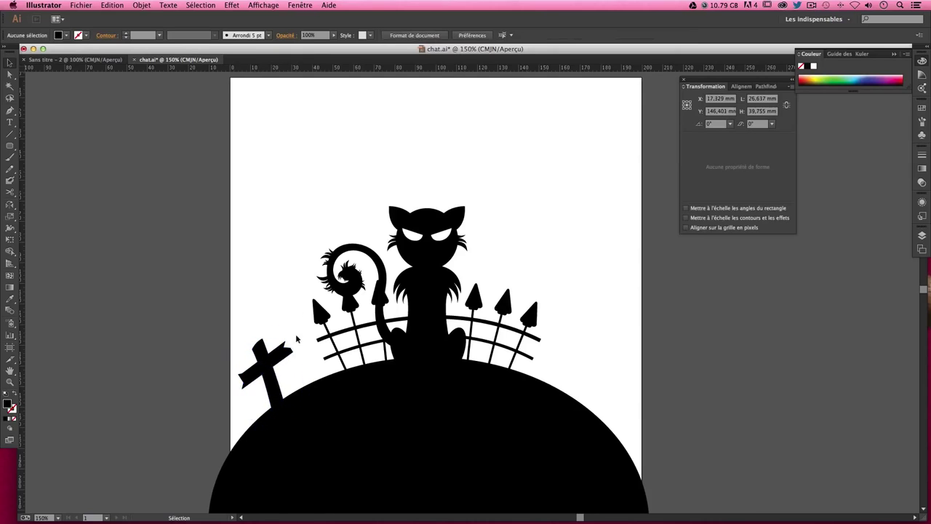
{"action": "left_click", "coordinate": [273, 376]}
{"action": "left_click", "coordinate": [439, 223]}
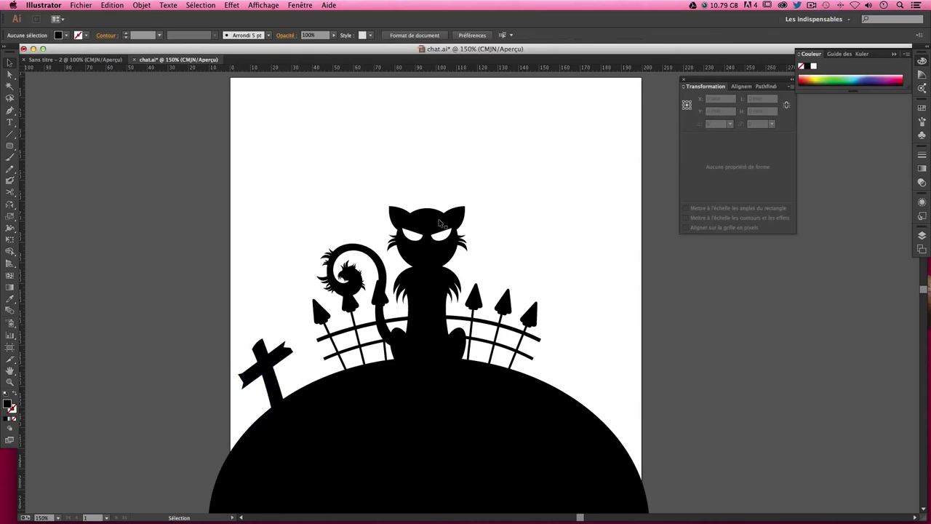
- Delete the old hill and start a new one at the bottom-left corner, peaking beneath the cat
{"action": "scroll", "coordinate": [430, 291], "scroll_direction": "down", "scroll_amount": 3}
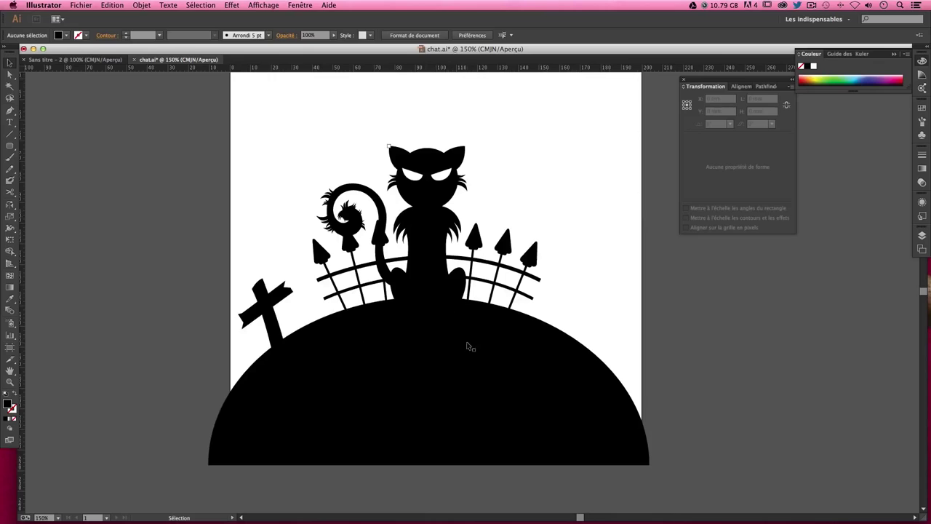
{"action": "left_click", "coordinate": [440, 378]}
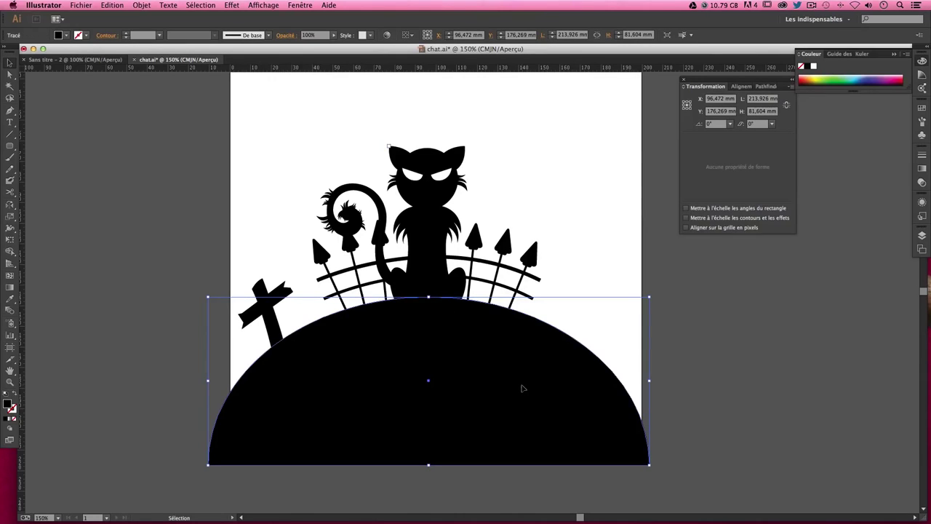
{"action": "key", "text": "Delete"}
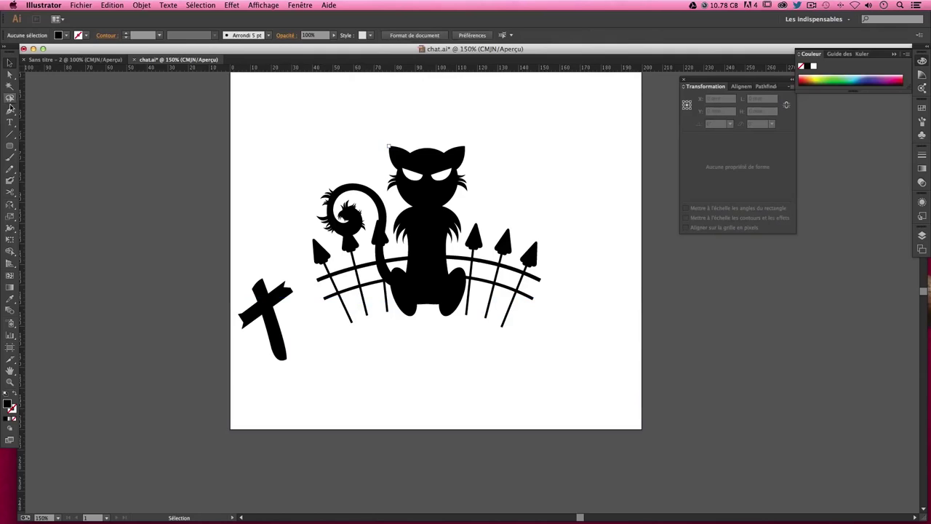
{"action": "left_click", "coordinate": [10, 109]}
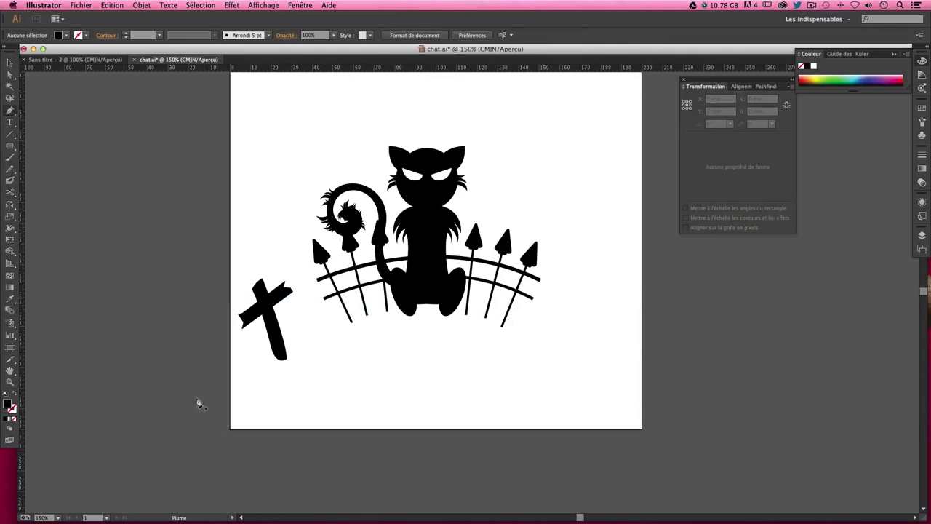
{"action": "left_click", "coordinate": [230, 429]}
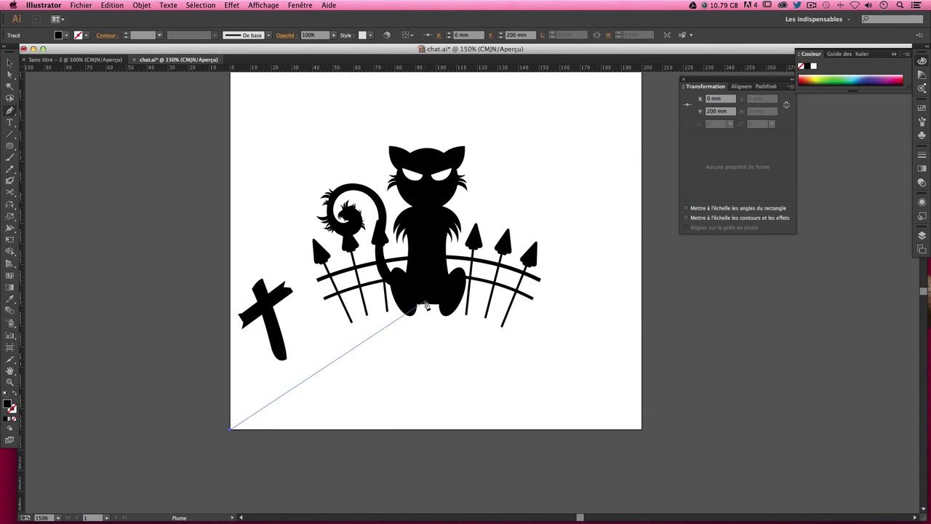
{"action": "left_click_drag", "start_coordinate": [425, 290], "coordinate": [583, 272]}
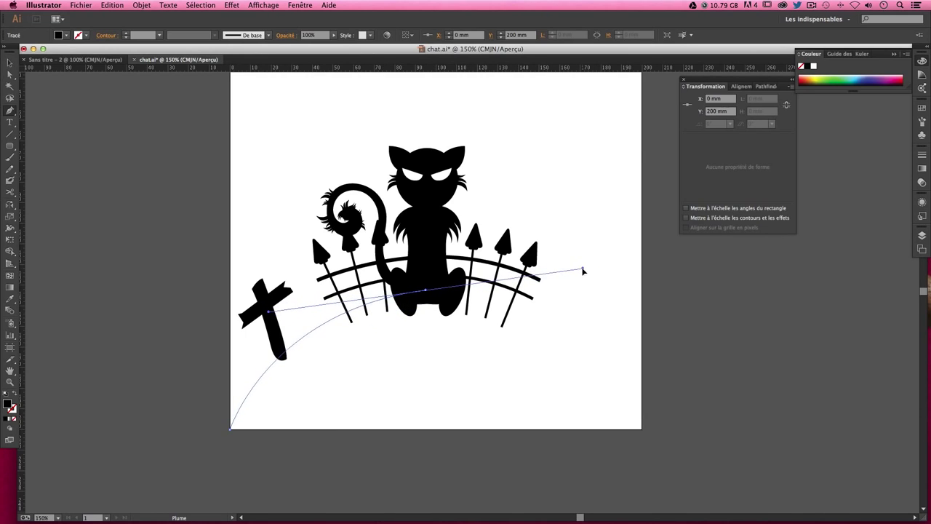
{"action": "left_click_drag", "start_coordinate": [583, 271], "coordinate": [595, 274]}
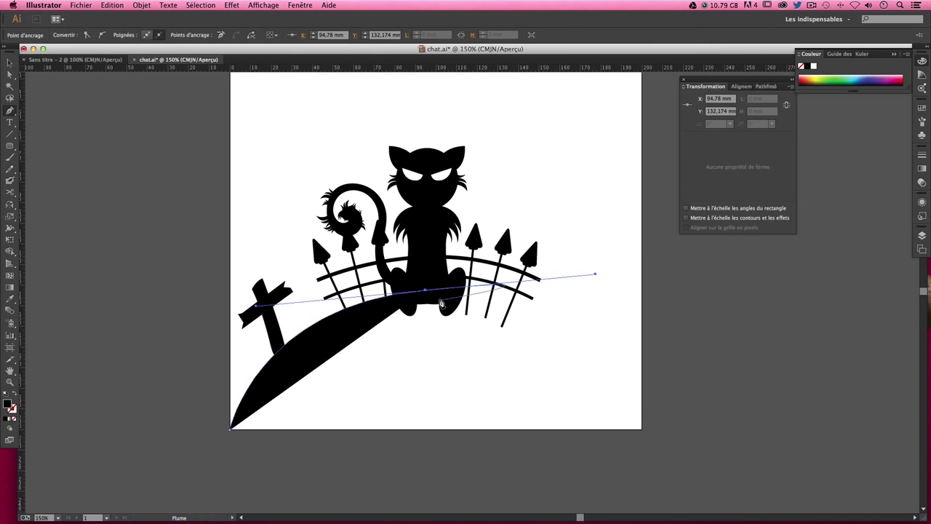
{"action": "left_click", "coordinate": [425, 291]}
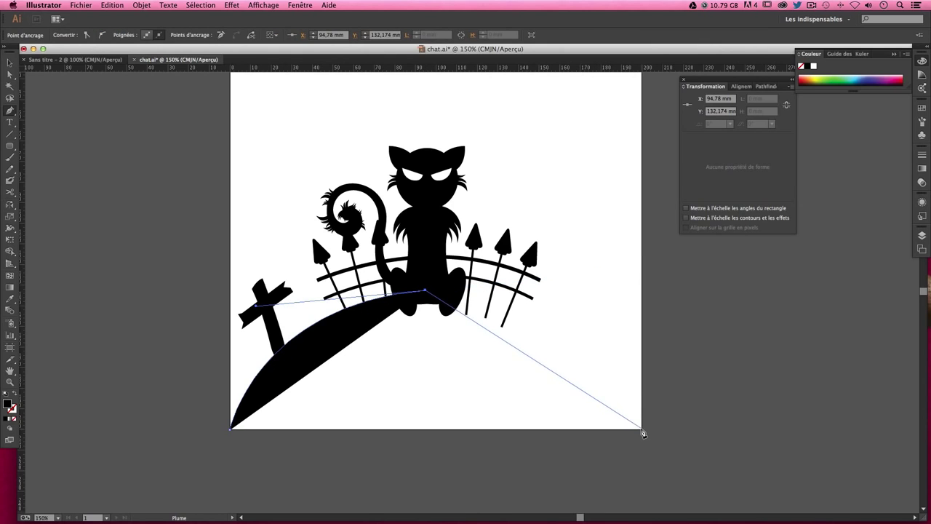
- Curve the hill's right side down to a sharp bottom-right corner
{"action": "key", "text": "super+minus"}
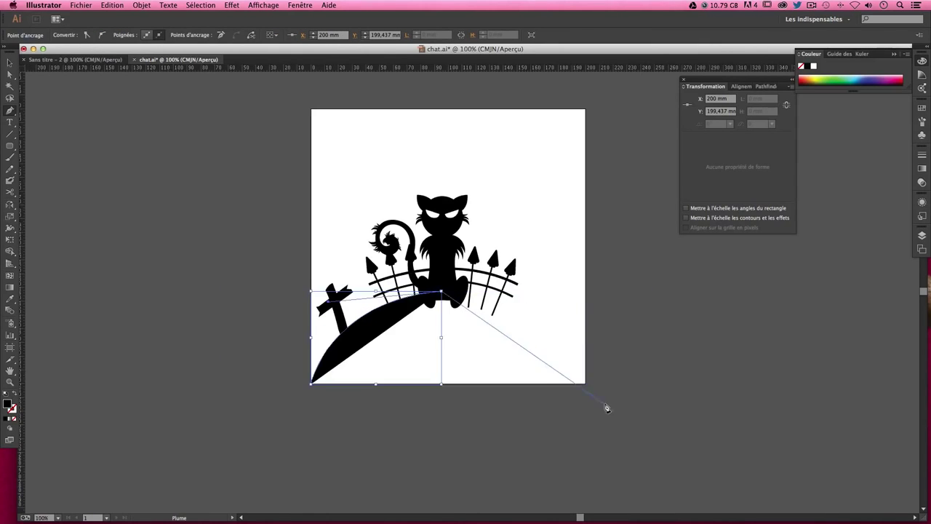
{"action": "mouse_move", "coordinate": [585, 383]}
{"action": "left_mouse_down"}
{"action": "mouse_move", "coordinate": [629, 471]}
{"action": "mouse_move", "coordinate": [615, 469]}
{"action": "left_mouse_up"}
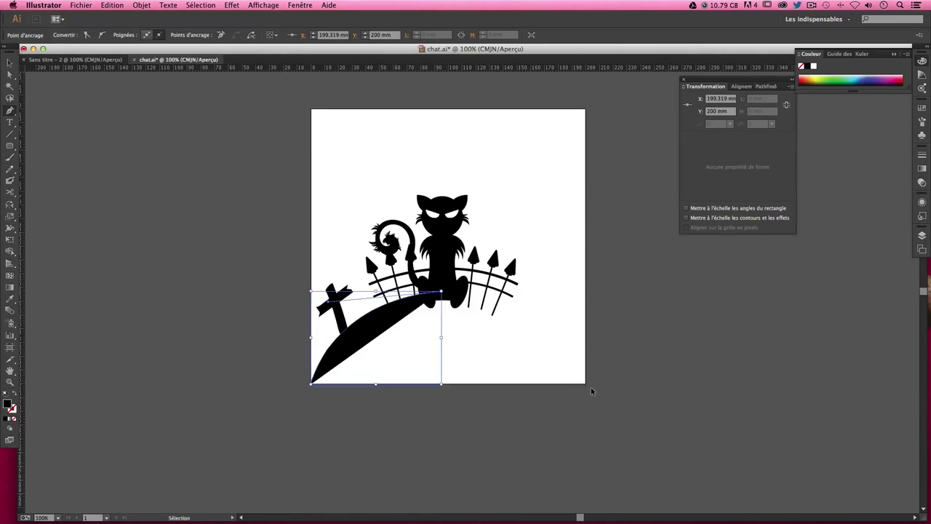
{"action": "key", "text": "ctrl+z"}
{"action": "mouse_move", "coordinate": [586, 383]}
{"action": "left_mouse_down"}
{"action": "mouse_move", "coordinate": [615, 432]}
{"action": "mouse_move", "coordinate": [617, 474]}
{"action": "left_mouse_up"}
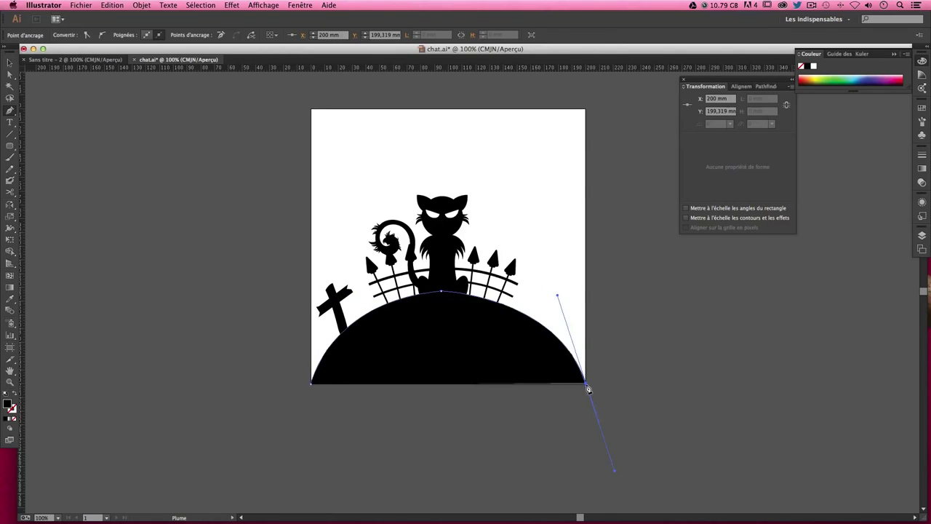
{"action": "key", "text": "ctrl+plus"}
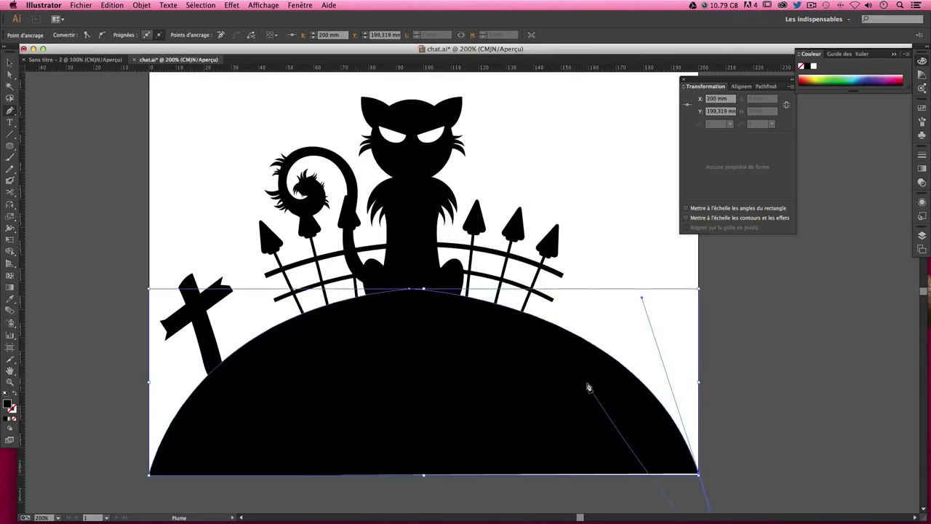
{"action": "left_click_drag", "start_coordinate": [587, 385], "coordinate": [480, 210]}
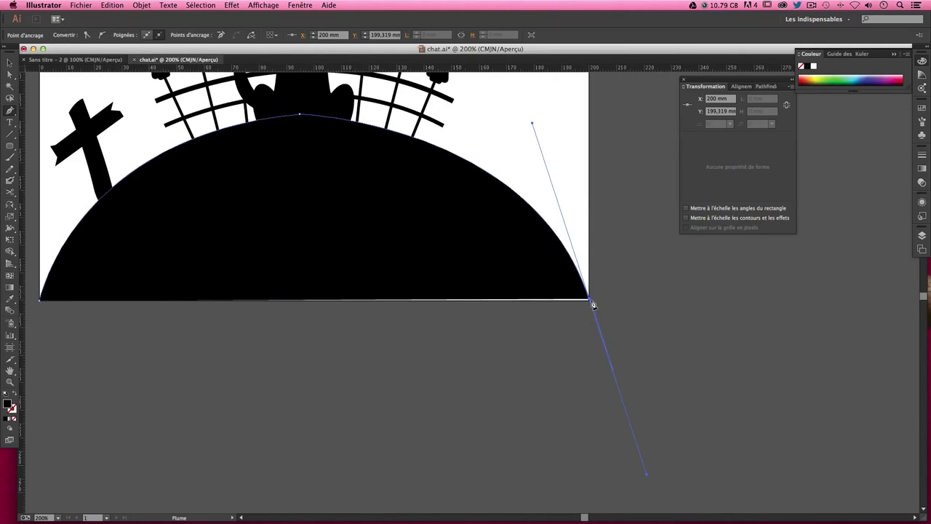
{"action": "left_click", "coordinate": [589, 299]}
{"action": "left_click", "coordinate": [591, 304]}
- Close the hill at the bottom-left corner, deselect it, and zoom back out
{"action": "scroll", "coordinate": [134, 319], "scroll_direction": "left", "scroll_amount": 3}
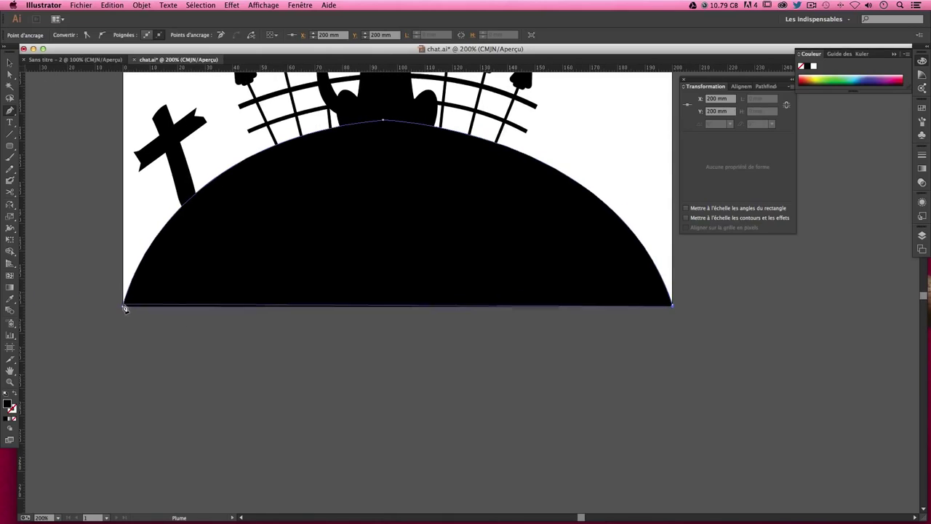
{"action": "left_click", "coordinate": [124, 306]}
{"action": "scroll", "coordinate": [263, 275], "scroll_direction": "up", "scroll_amount": 2}
{"action": "key", "text": "ctrl+shift+a"}
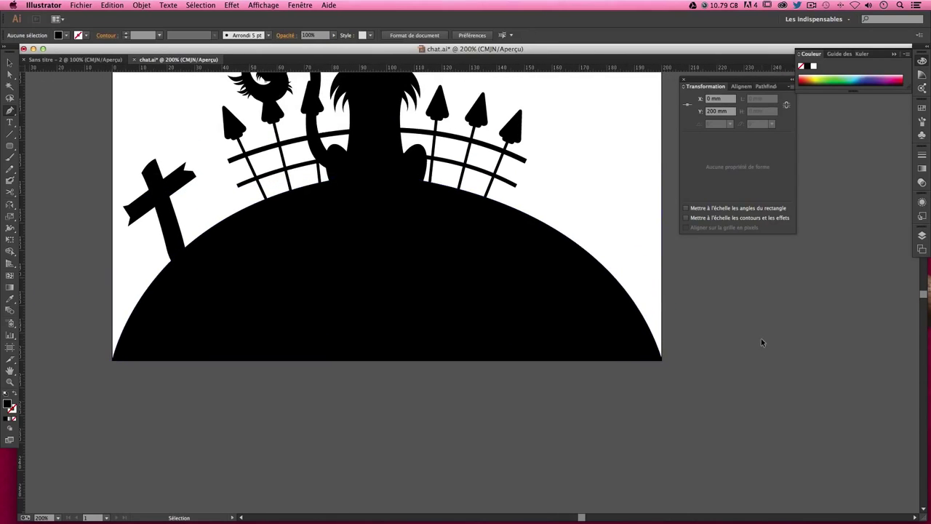
{"action": "key", "text": "ctrl+minus"}
{"action": "scroll", "coordinate": [758, 343], "scroll_direction": "up", "scroll_amount": 3}
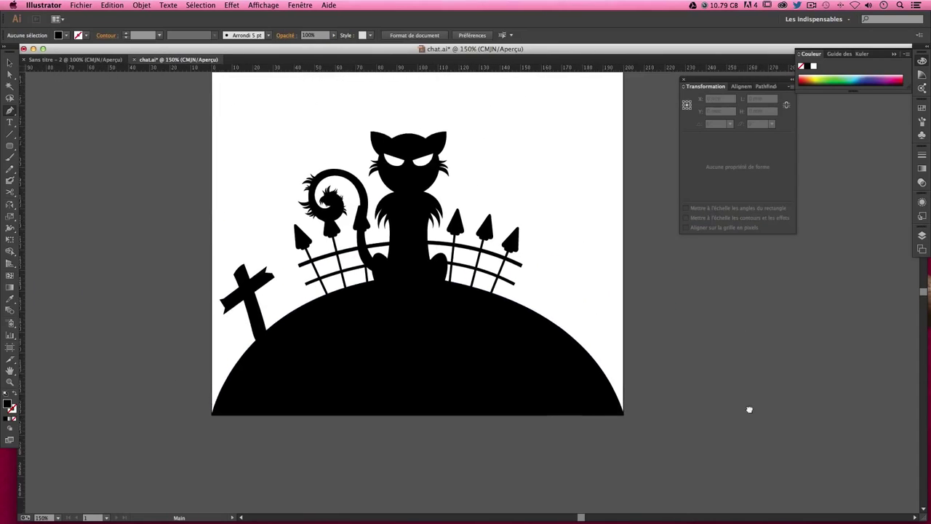
{"action": "scroll", "coordinate": [749, 407], "scroll_direction": "up", "scroll_amount": 2}
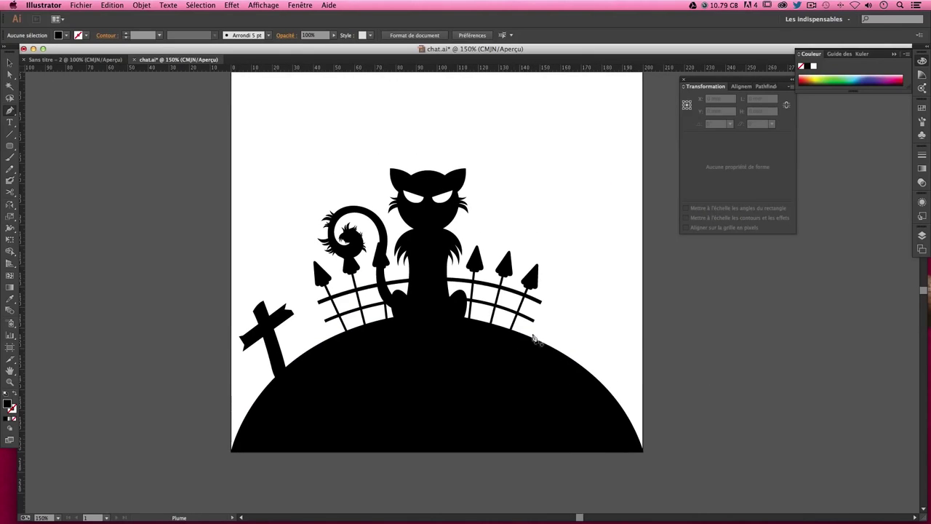
- Zoom in on the hill's left slope and scale the small grass tuft up
{"action": "left_click", "coordinate": [11, 64]}
{"action": "key", "text": "super+plus"}
{"action": "left_click_drag", "start_coordinate": [314, 190], "coordinate": [345, 111]}
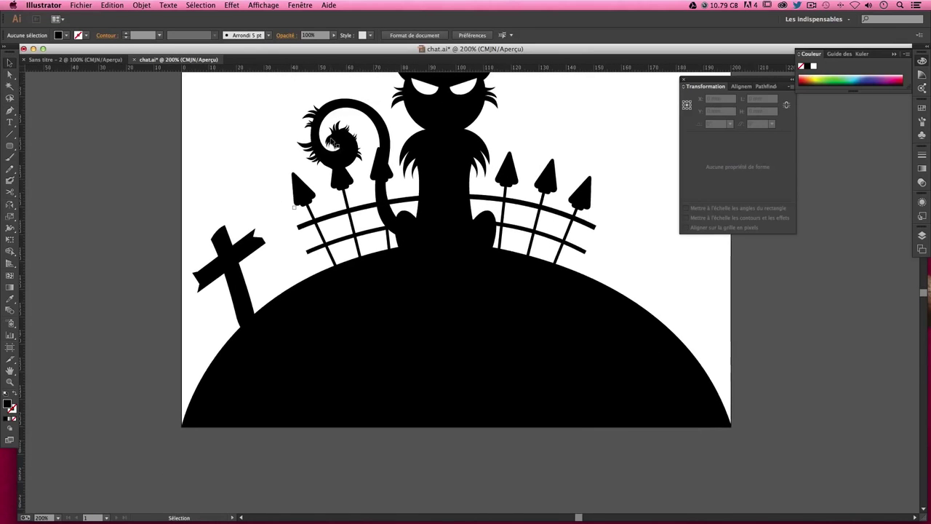
{"action": "left_click", "coordinate": [203, 364]}
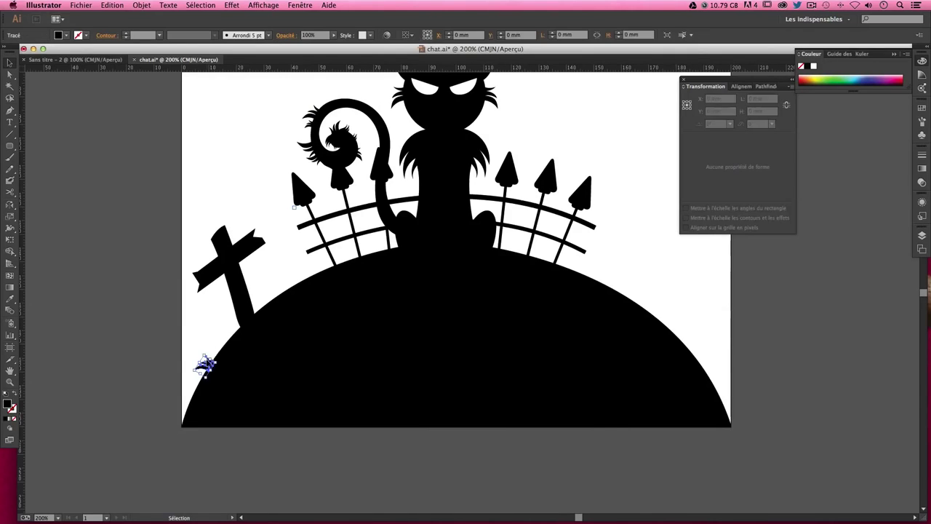
{"action": "left_click_drag", "start_coordinate": [206, 356], "coordinate": [202, 325]}
{"action": "key", "text": "a"}
{"action": "left_click", "coordinate": [205, 319]}
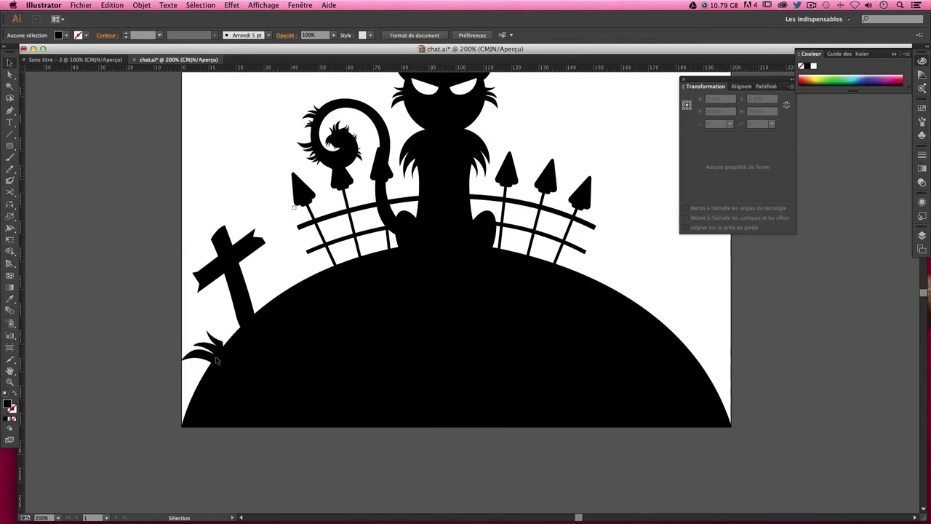
{"action": "left_click", "coordinate": [218, 378]}
- Rotate the grass tuft to lean along the slope at the cross's foot
{"action": "left_click", "coordinate": [206, 311]}
{"action": "key", "text": "v"}
{"action": "left_click", "coordinate": [218, 349]}
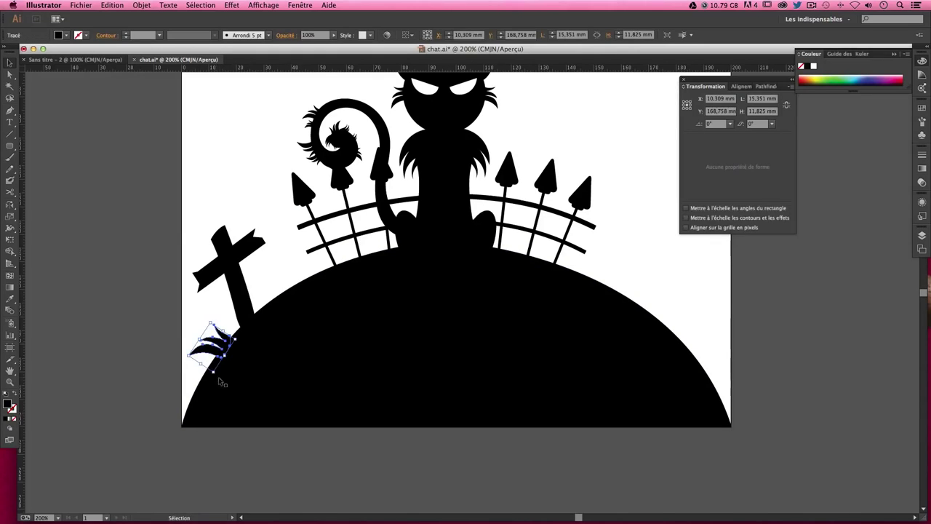
{"action": "left_click_drag", "start_coordinate": [222, 382], "coordinate": [207, 377]}
{"action": "key", "text": "ctrl+shift+a"}
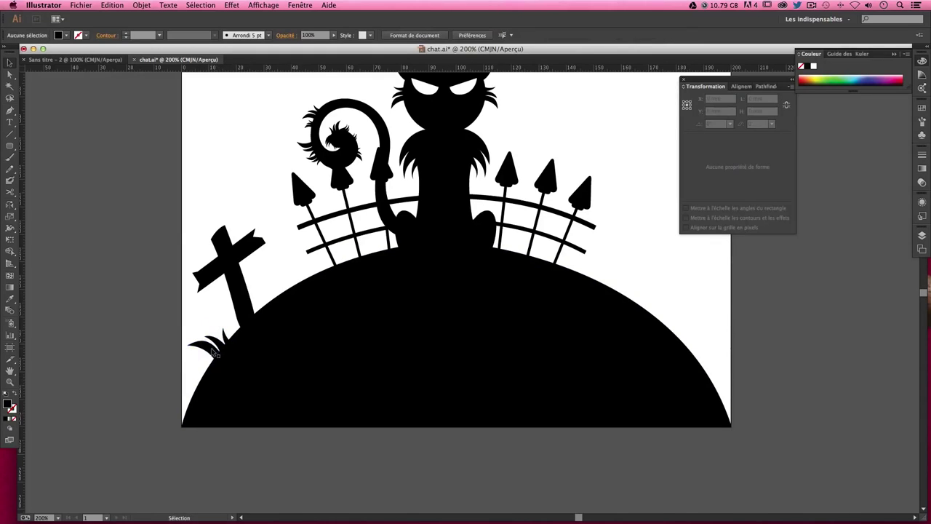
{"action": "left_click", "coordinate": [217, 342]}
{"action": "left_click", "coordinate": [247, 345]}
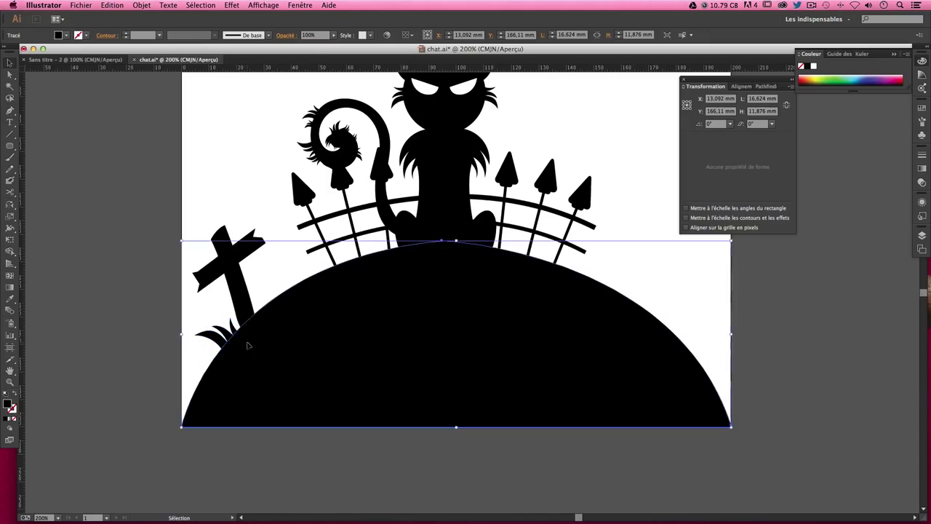
{"action": "left_click", "coordinate": [247, 344]}
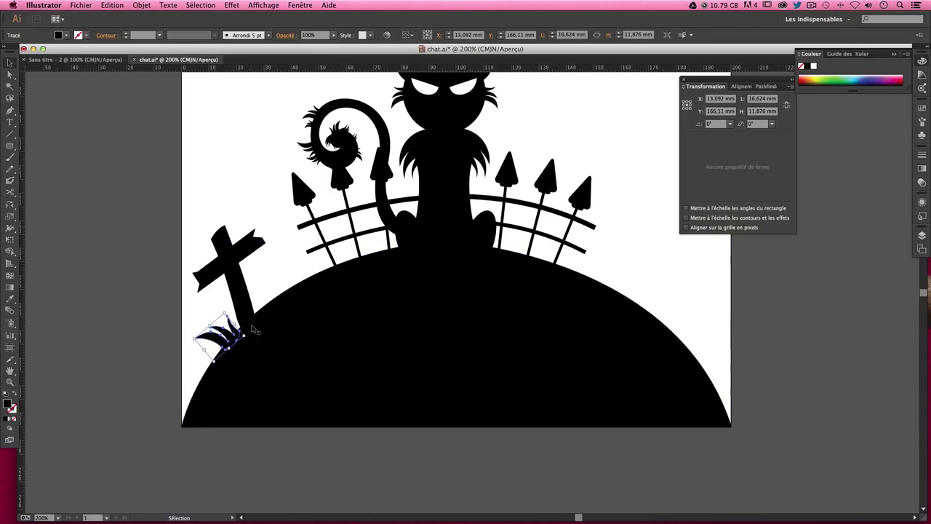
{"action": "key", "text": "ctrl+shift+a"}
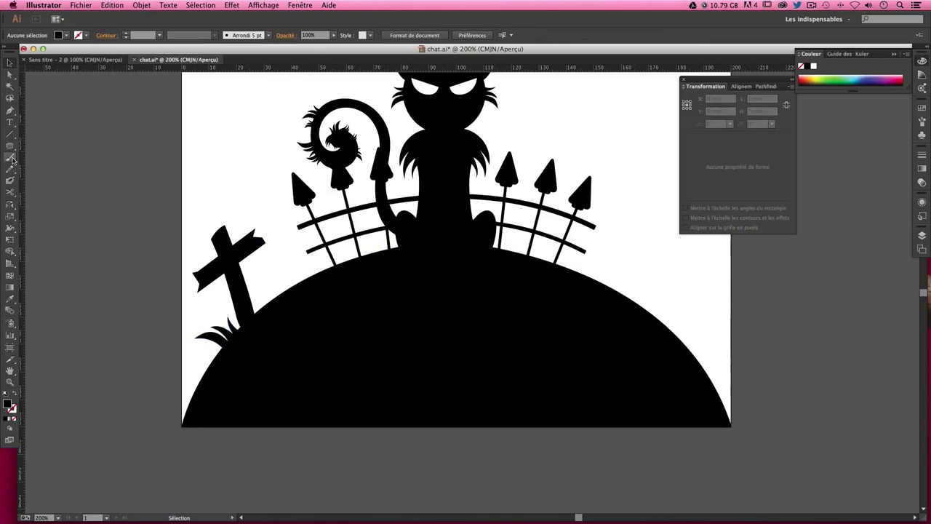
- Set the Paintbrush stroke weight to 0,3 pt
{"action": "left_click", "coordinate": [10, 158]}
{"action": "left_click_drag", "start_coordinate": [607, 265], "coordinate": [626, 295]}
{"action": "key", "text": "ctrl+z"}
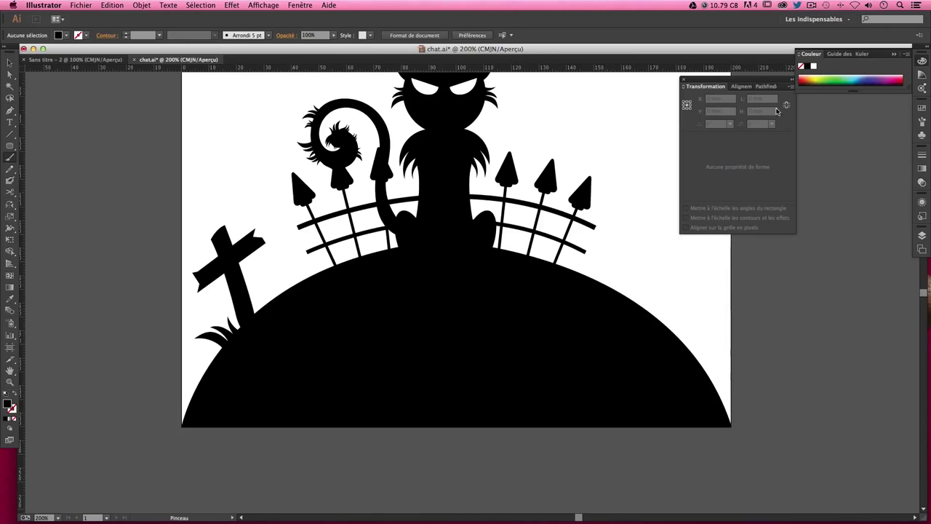
{"action": "left_click", "coordinate": [922, 155]}
{"action": "left_click", "coordinate": [841, 161]}
{"action": "type", "text": "0.3"}
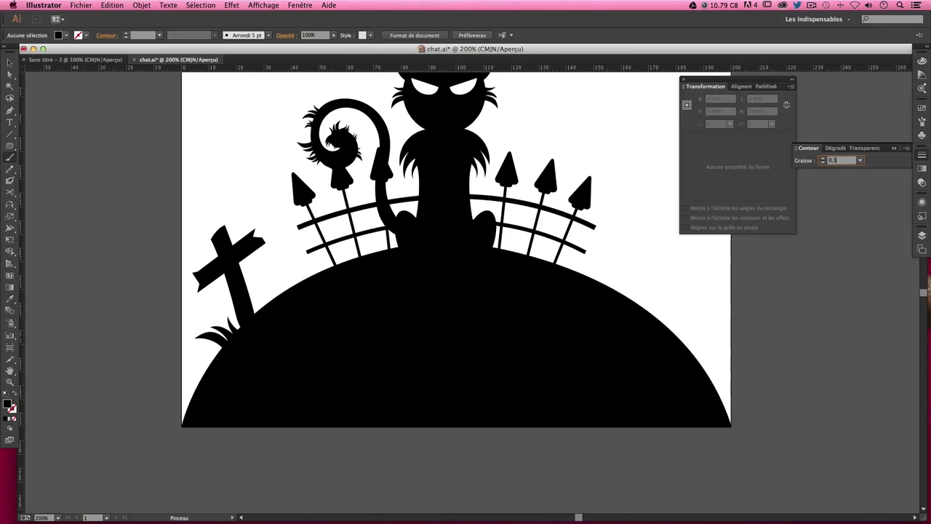
{"action": "key", "text": "Return"}
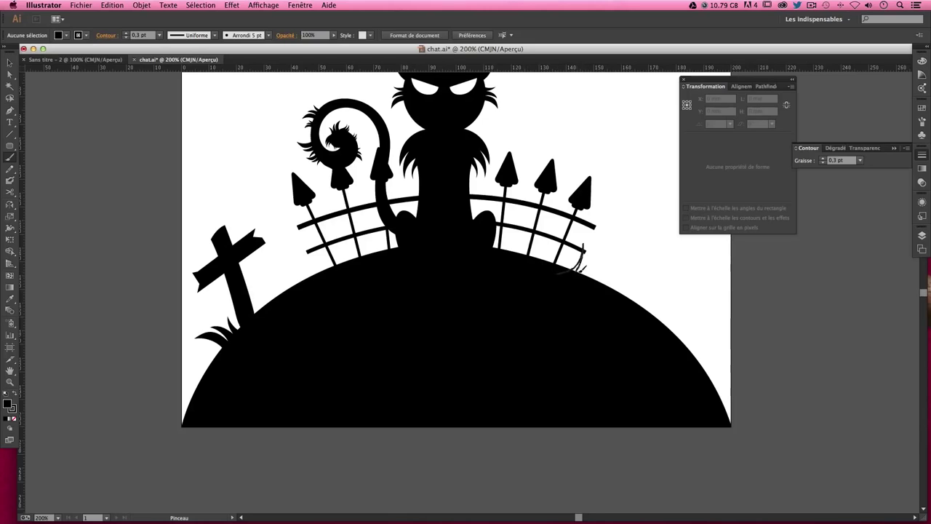
- Paint thin grass blades by the right fence, extending them down the right slope
{"action": "mouse_move", "coordinate": [582, 270]}
{"action": "left_mouse_down"}
{"action": "mouse_move", "coordinate": [591, 259]}
{"action": "mouse_move", "coordinate": [605, 271]}
{"action": "mouse_move", "coordinate": [619, 253]}
{"action": "mouse_move", "coordinate": [629, 287]}
{"action": "left_mouse_up"}
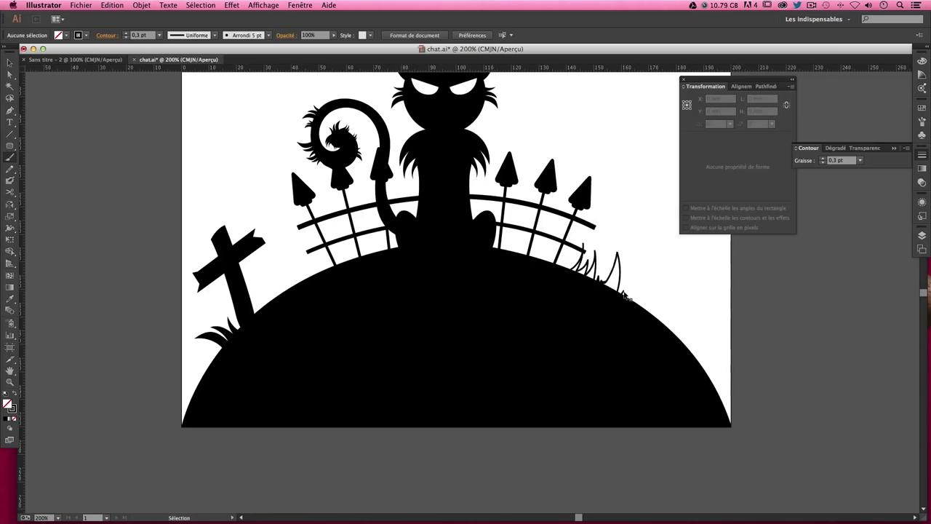
{"action": "key", "text": "ctrl+z"}
{"action": "key", "text": "ctrl+z"}
{"action": "key", "text": "ctrl+z"}
{"action": "mouse_move", "coordinate": [580, 271]}
{"action": "left_mouse_down"}
{"action": "mouse_move", "coordinate": [587, 240]}
{"action": "mouse_move", "coordinate": [598, 269]}
{"action": "mouse_move", "coordinate": [604, 240]}
{"action": "left_mouse_up"}
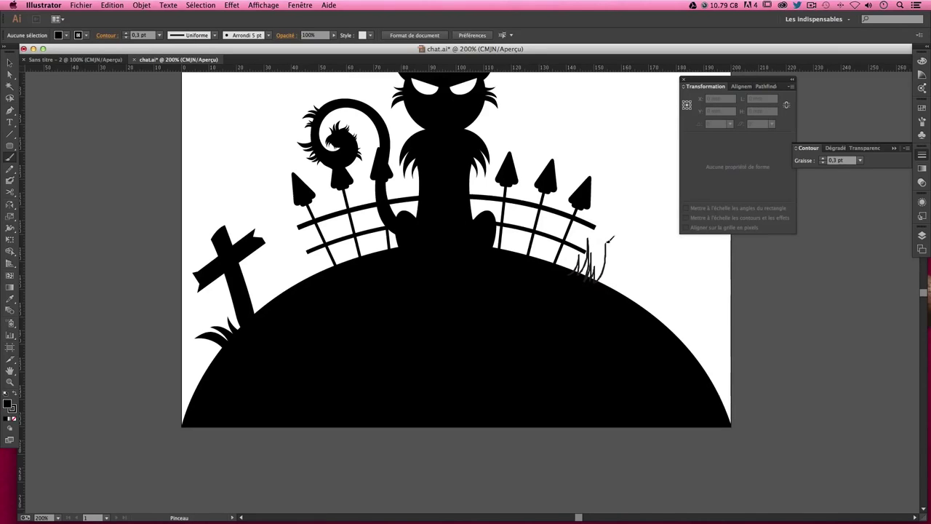
{"action": "mouse_move", "coordinate": [606, 283]}
{"action": "left_mouse_down"}
{"action": "mouse_move", "coordinate": [609, 291]}
{"action": "mouse_move", "coordinate": [595, 263]}
{"action": "mouse_move", "coordinate": [600, 235]}
{"action": "left_mouse_up"}
{"action": "key", "text": "ctrl+z"}
{"action": "key", "text": "ctrl+z"}
{"action": "key", "text": "ctrl+z"}
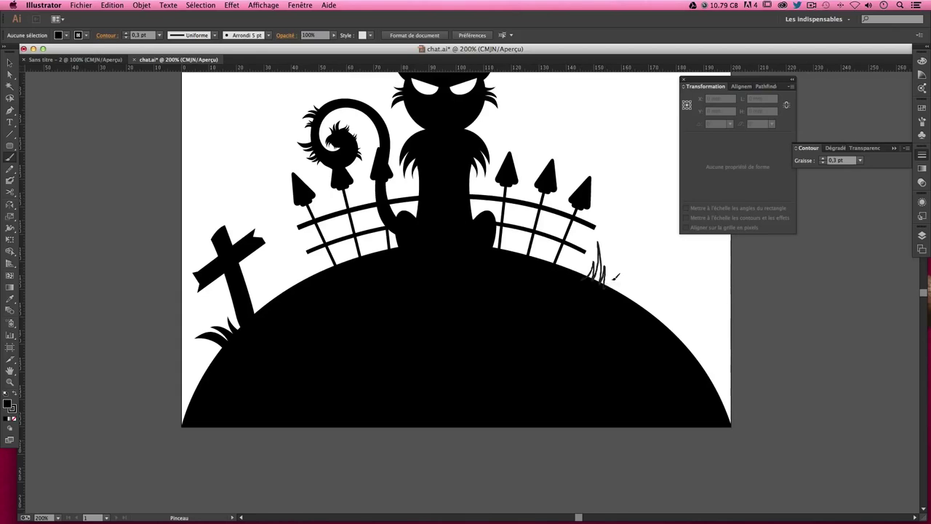
{"action": "mouse_move", "coordinate": [611, 292]}
{"action": "left_mouse_down"}
{"action": "mouse_move", "coordinate": [625, 268]}
{"action": "mouse_move", "coordinate": [630, 299]}
{"action": "mouse_move", "coordinate": [657, 309]}
{"action": "left_mouse_up"}
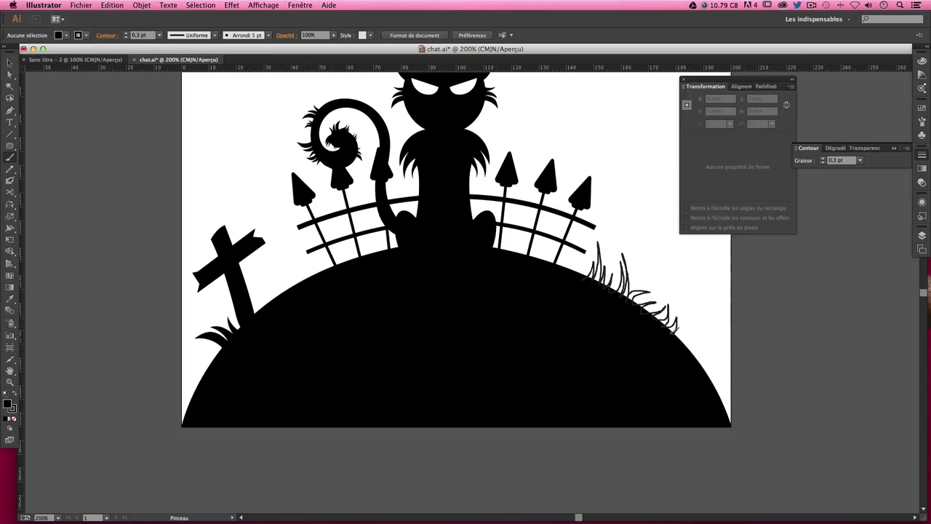
{"action": "mouse_move", "coordinate": [690, 333]}
{"action": "left_mouse_down"}
{"action": "mouse_move", "coordinate": [605, 304]}
{"action": "mouse_move", "coordinate": [580, 281]}
{"action": "left_mouse_up"}
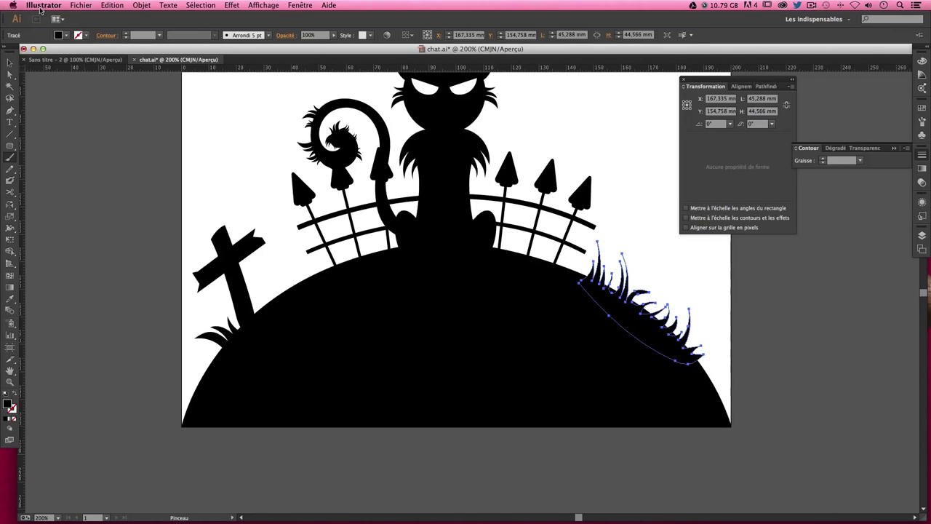
- Select the right-hand grass and resize it slightly
{"action": "left_click", "coordinate": [10, 63]}
{"action": "left_click", "coordinate": [87, 135]}
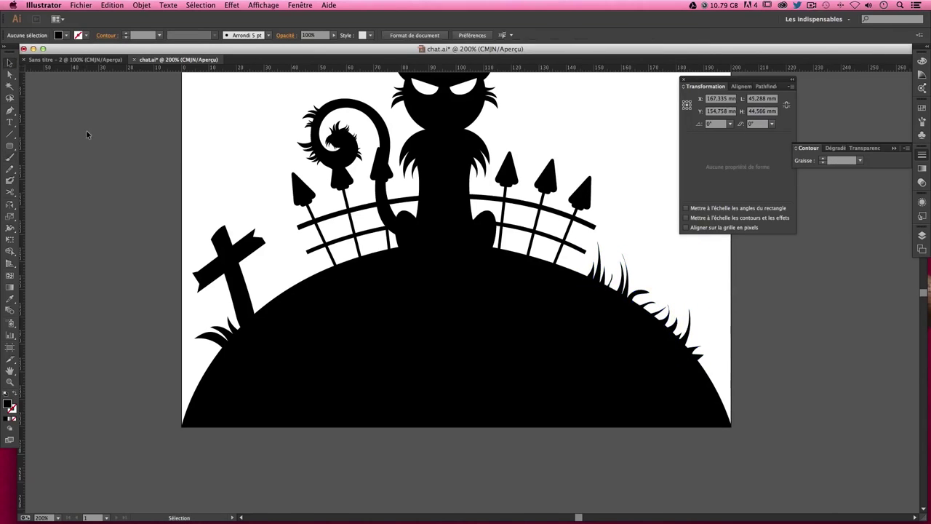
{"action": "left_click", "coordinate": [637, 306]}
{"action": "left_click", "coordinate": [667, 317]}
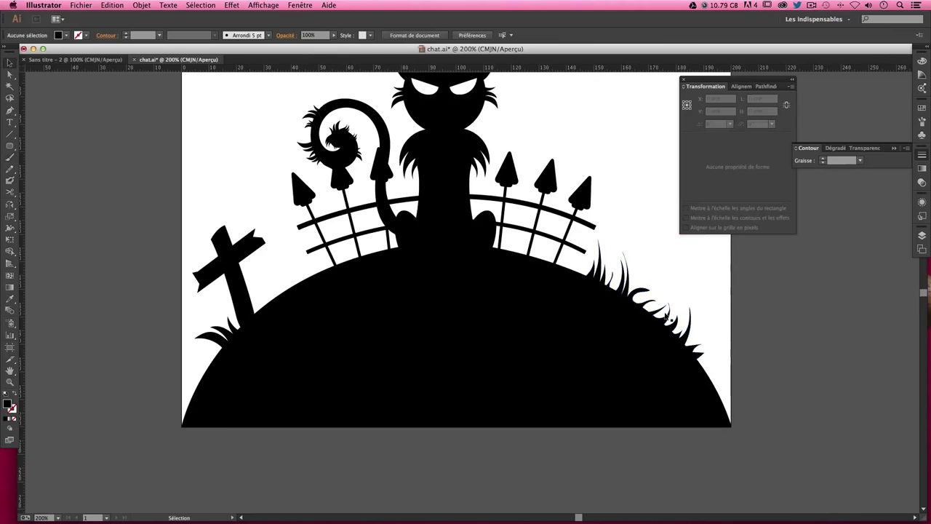
{"action": "left_click", "coordinate": [638, 305]}
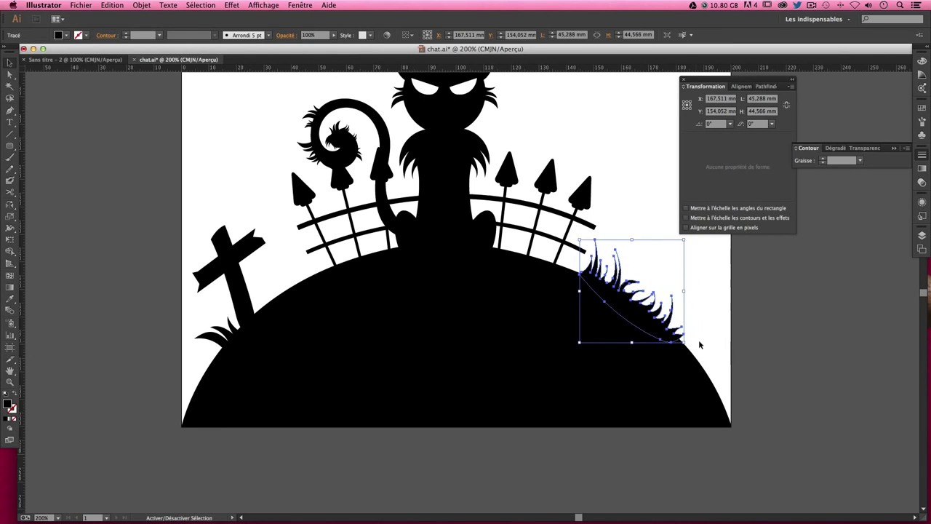
{"action": "left_click", "coordinate": [699, 345]}
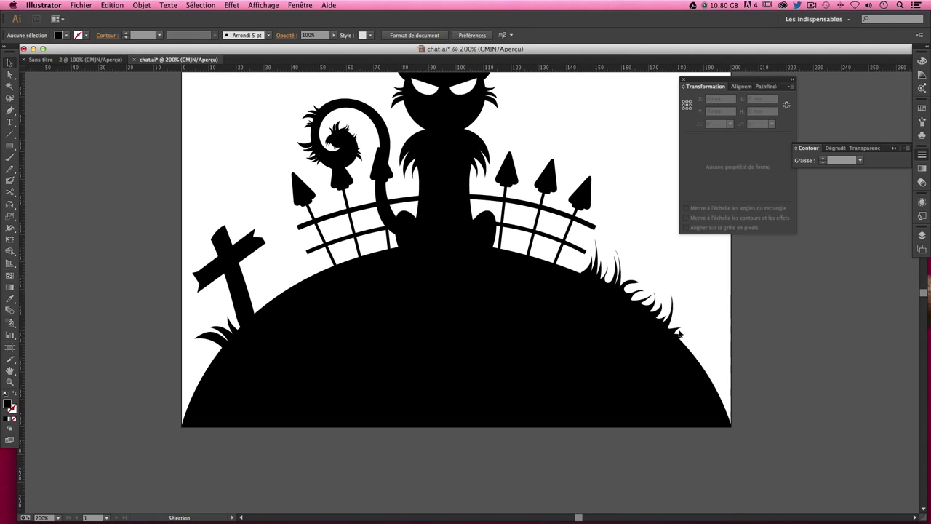
{"action": "left_click", "coordinate": [680, 338]}
{"action": "left_click_drag", "start_coordinate": [688, 347], "coordinate": [683, 340]}
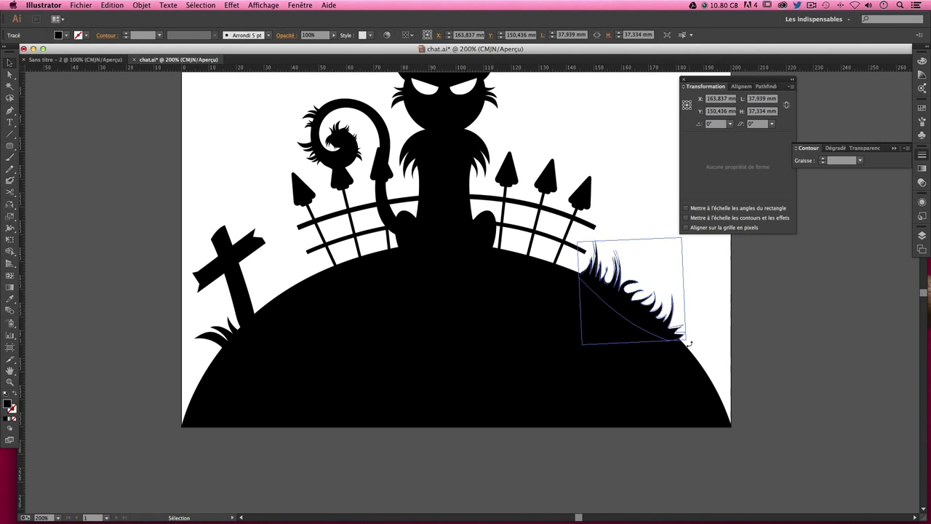
{"action": "left_click", "coordinate": [727, 340]}
- Duplicate the grass, shrink the copy, and rotate it under the left fence
{"action": "left_click_drag", "start_coordinate": [636, 305], "coordinate": [548, 336]}
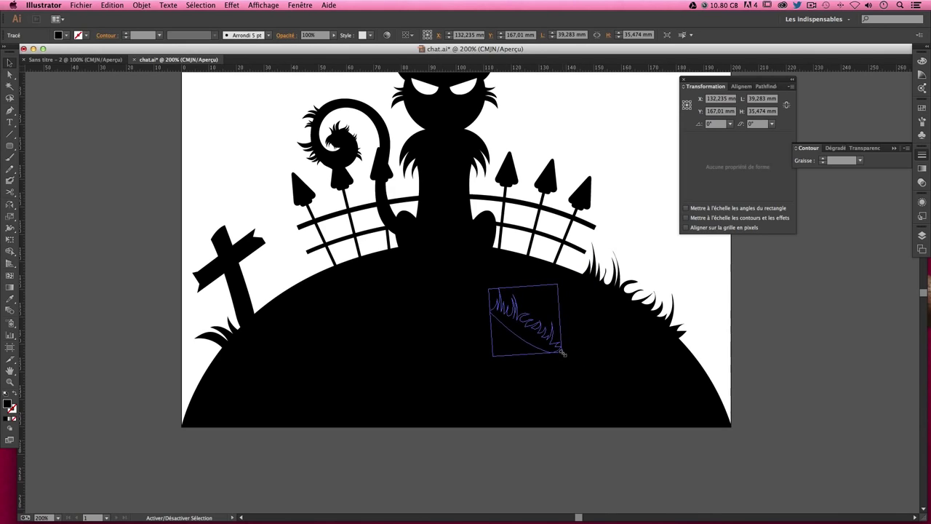
{"action": "mouse_move", "coordinate": [586, 374]}
{"action": "left_mouse_down"}
{"action": "mouse_move", "coordinate": [553, 345]}
{"action": "mouse_move", "coordinate": [309, 315]}
{"action": "mouse_move", "coordinate": [357, 271]}
{"action": "left_mouse_up"}
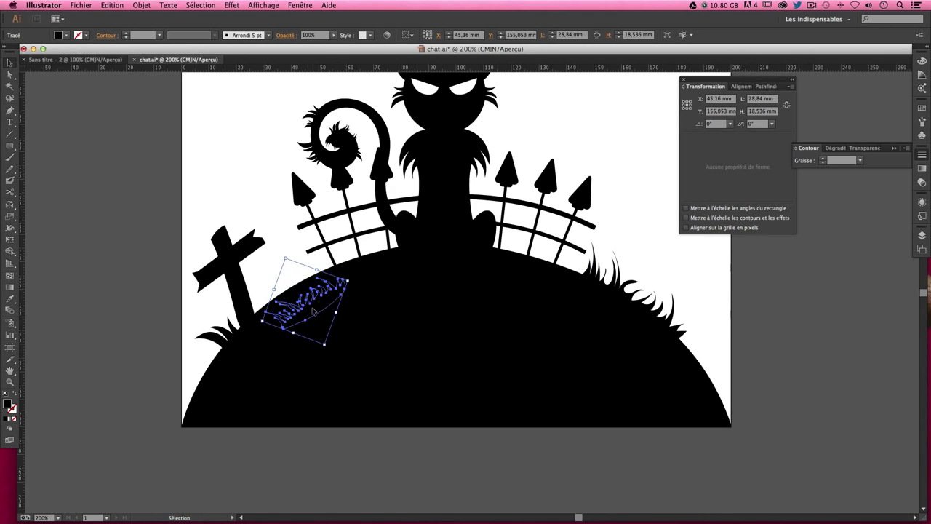
{"action": "mouse_move", "coordinate": [320, 302]}
{"action": "left_mouse_down"}
{"action": "mouse_move", "coordinate": [294, 291]}
{"action": "mouse_move", "coordinate": [339, 253]}
{"action": "left_mouse_up"}
{"action": "left_click_drag", "start_coordinate": [372, 307], "coordinate": [371, 283]}
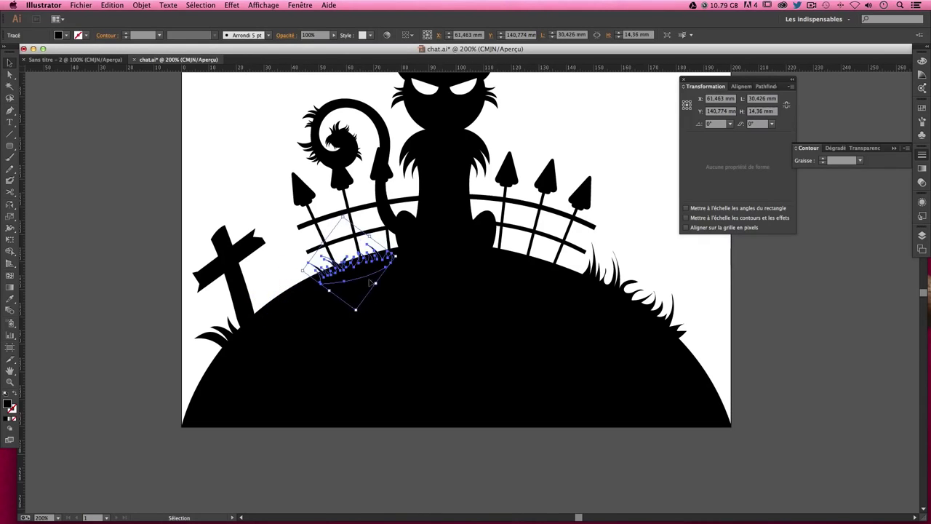
{"action": "left_click_drag", "start_coordinate": [360, 314], "coordinate": [358, 309]}
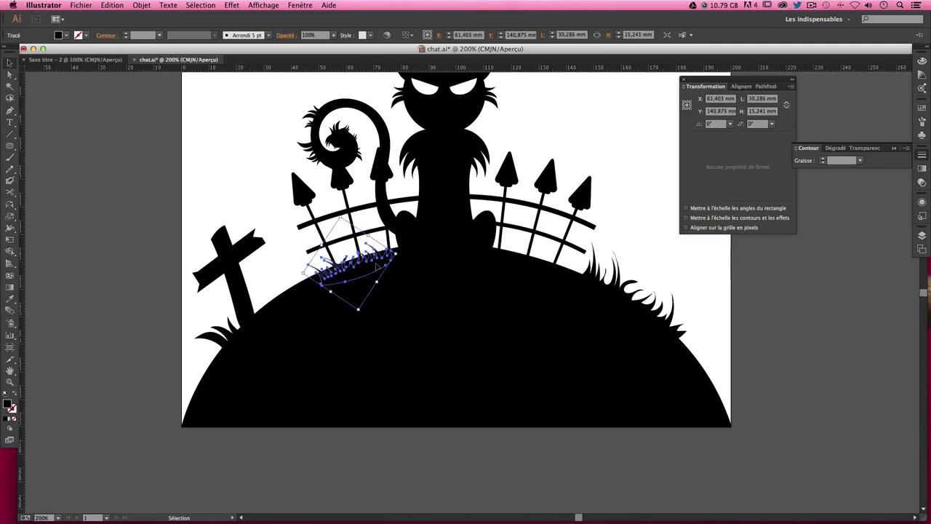
{"action": "left_click_drag", "start_coordinate": [373, 263], "coordinate": [379, 260]}
{"action": "left_click", "coordinate": [553, 198]}
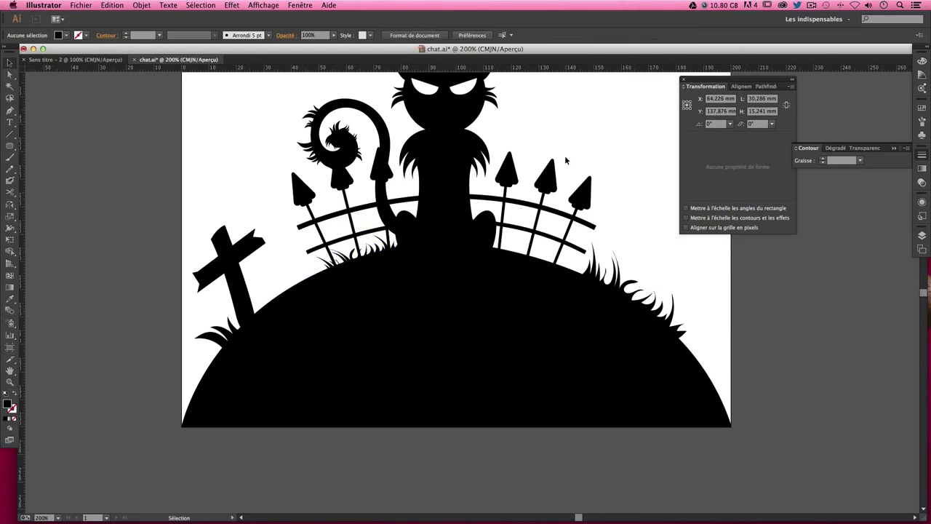
{"action": "left_click_drag", "start_coordinate": [529, 198], "coordinate": [522, 234]}
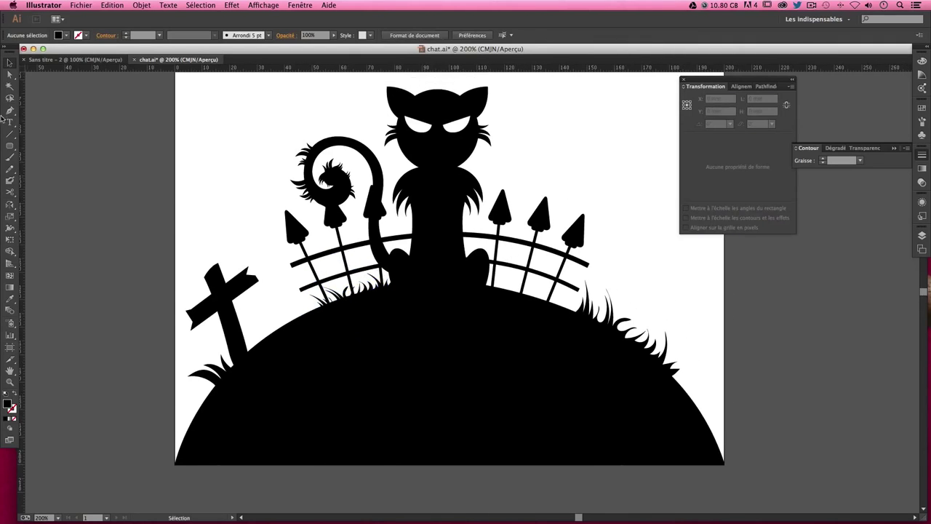
- Paint 0,3 pt grass blades beside the cross
{"action": "left_click", "coordinate": [10, 157]}
{"action": "left_click", "coordinate": [836, 160]}
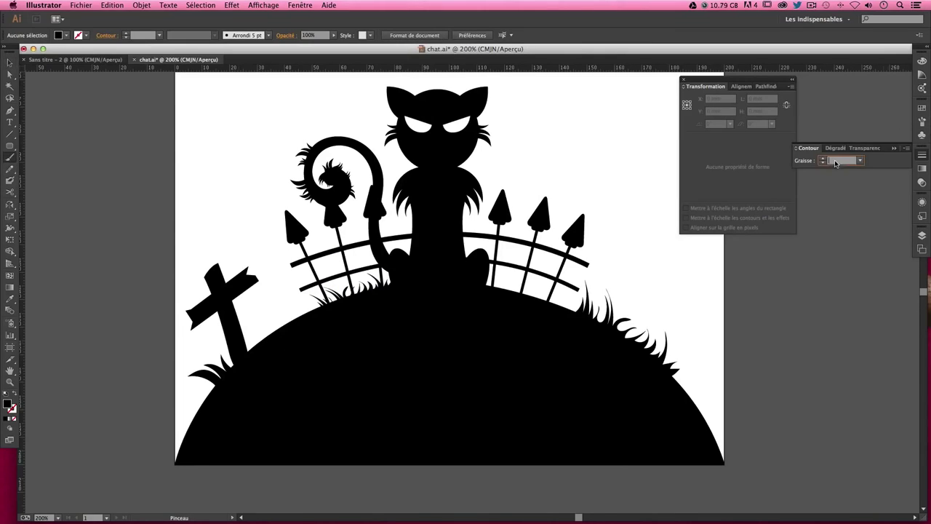
{"action": "type", "text": ",3"}
{"action": "key", "text": "Return"}
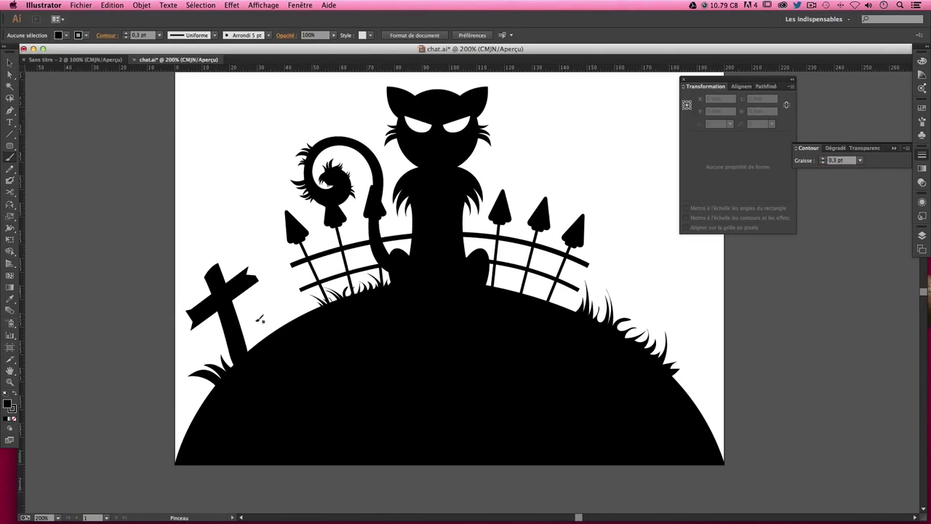
{"action": "mouse_move", "coordinate": [254, 349]}
{"action": "left_mouse_down"}
{"action": "mouse_move", "coordinate": [264, 342]}
{"action": "mouse_move", "coordinate": [268, 314]}
{"action": "mouse_move", "coordinate": [279, 324]}
{"action": "mouse_move", "coordinate": [291, 309]}
{"action": "left_mouse_up"}
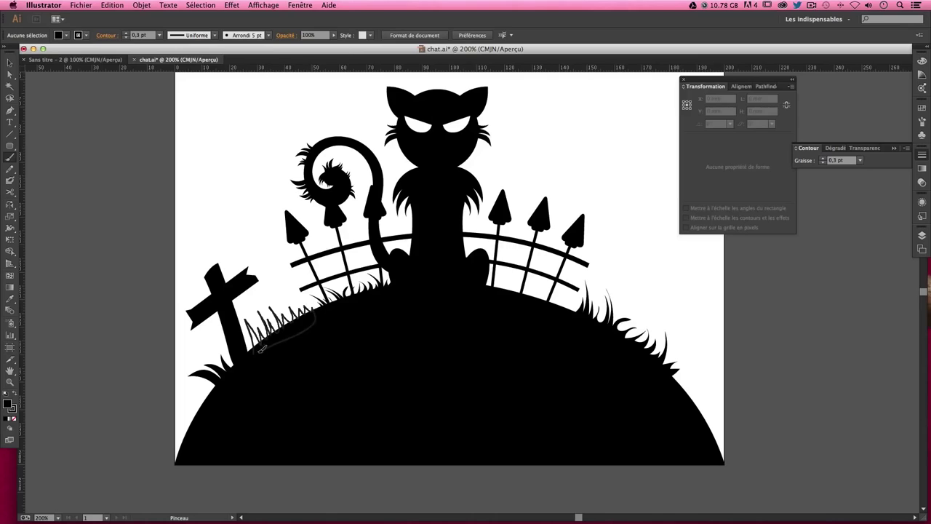
- Give the new grass tuft a solid black fill instead of a stroke
{"action": "key", "text": "v"}
{"action": "left_click", "coordinate": [16, 396]}
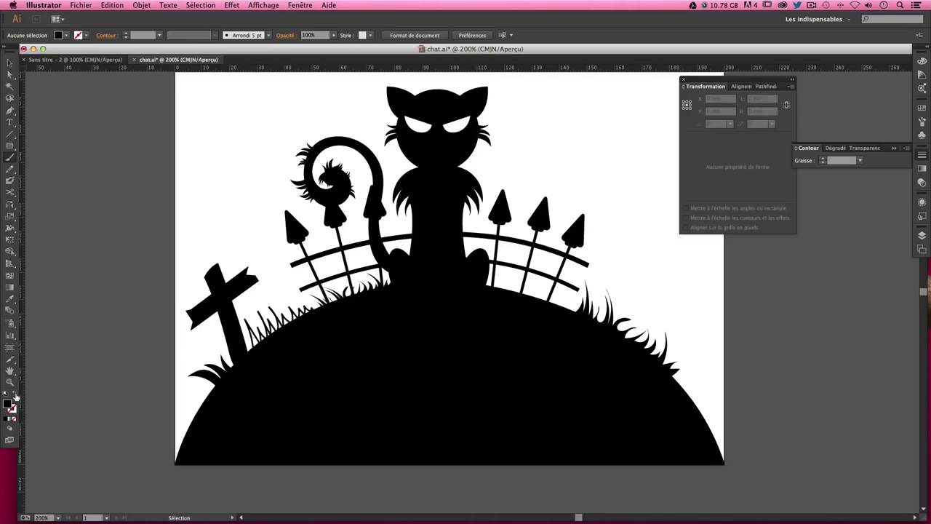
{"action": "left_click", "coordinate": [9, 61]}
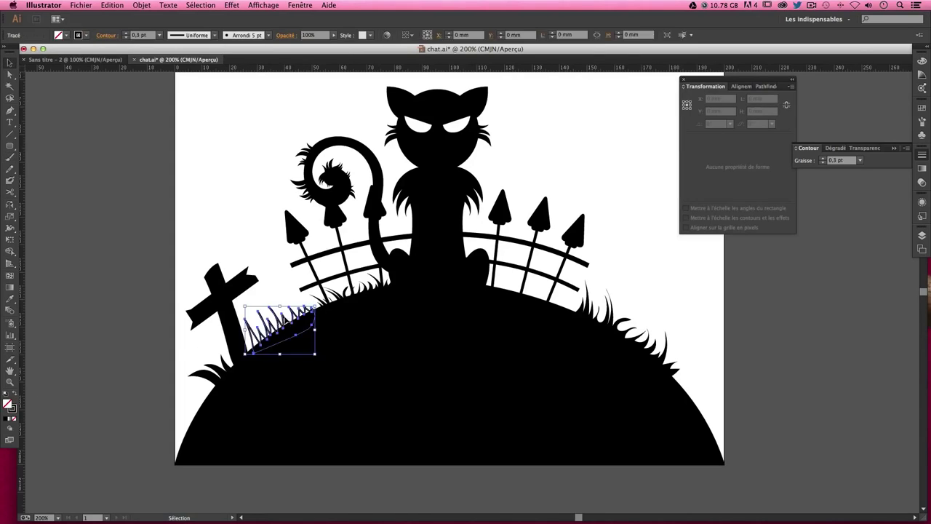
{"action": "left_click", "coordinate": [287, 320]}
{"action": "left_click", "coordinate": [14, 396]}
{"action": "left_click", "coordinate": [83, 378]}
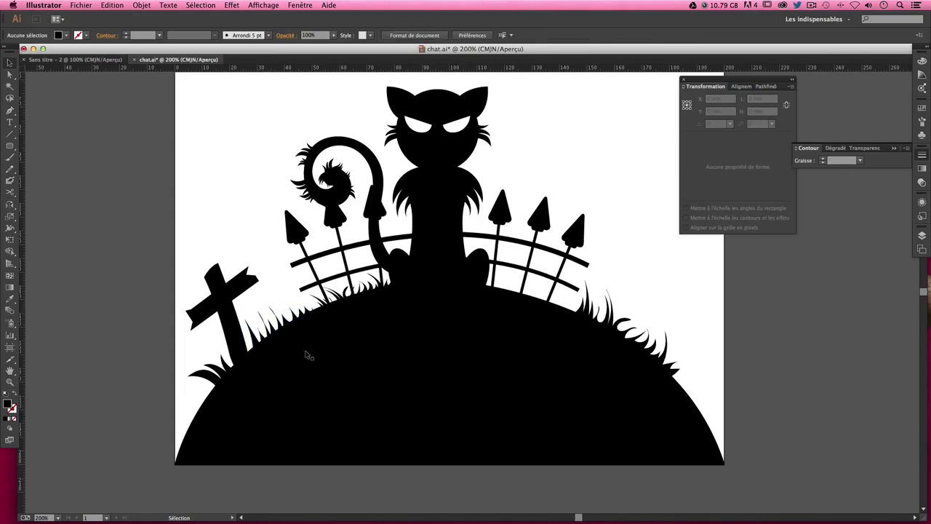
{"action": "left_click", "coordinate": [283, 328]}
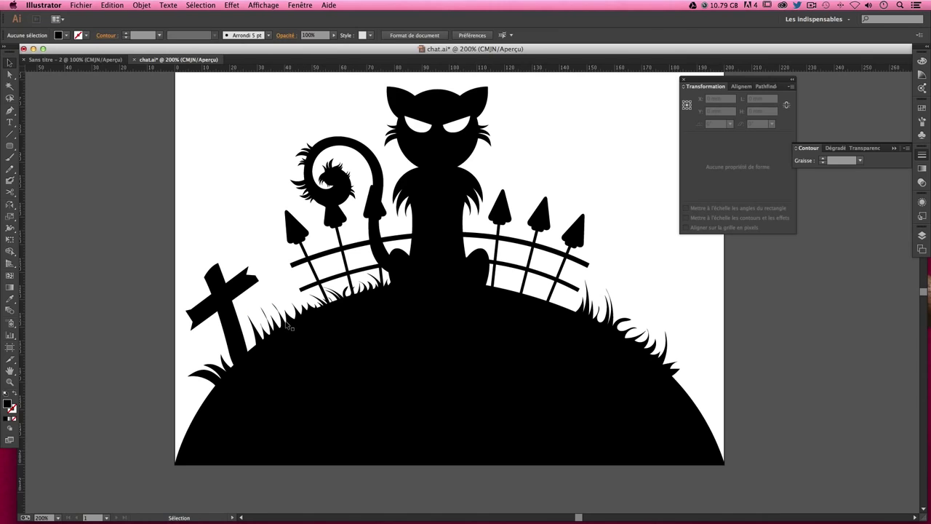
- Copy the grass tuft onto the hill's lower left edge
{"action": "mouse_move", "coordinate": [305, 327]}
{"action": "left_mouse_down"}
{"action": "mouse_move", "coordinate": [582, 237]}
{"action": "mouse_move", "coordinate": [587, 244]}
{"action": "mouse_move", "coordinate": [551, 320]}
{"action": "mouse_move", "coordinate": [206, 418]}
{"action": "mouse_move", "coordinate": [214, 411]}
{"action": "mouse_move", "coordinate": [227, 428]}
{"action": "mouse_move", "coordinate": [204, 409]}
{"action": "mouse_move", "coordinate": [228, 417]}
{"action": "left_mouse_up"}
{"action": "left_click", "coordinate": [623, 271]}
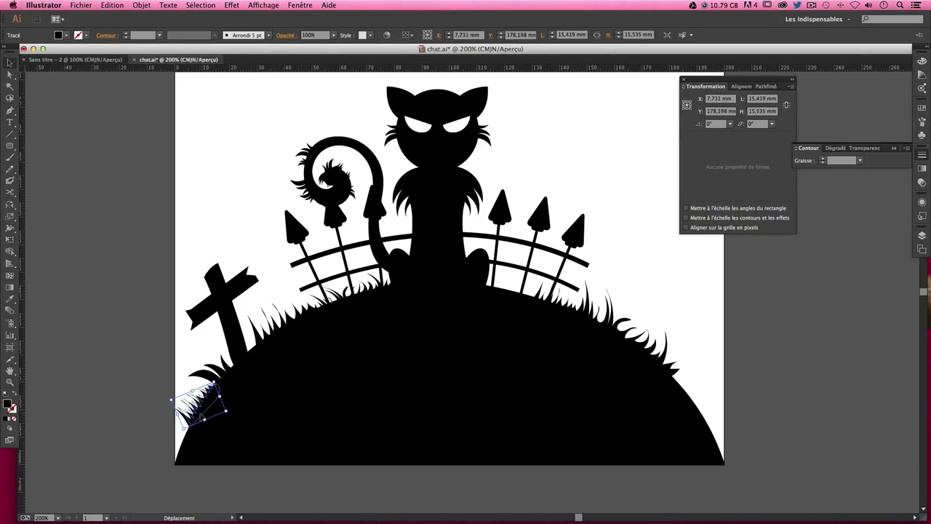
{"action": "left_click", "coordinate": [232, 406]}
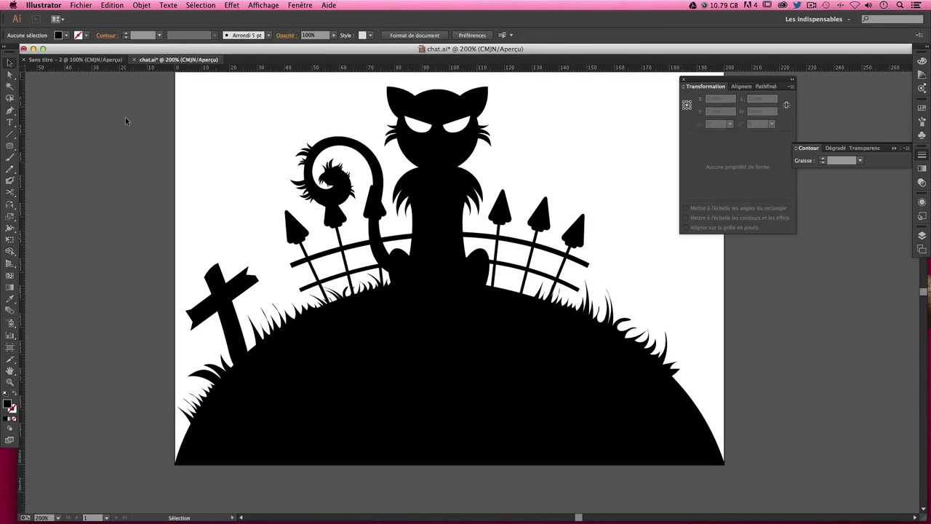
- Paint 0,3 pt grass at the right fence base toward the cat's paw
{"action": "left_click", "coordinate": [10, 156]}
{"action": "key", "text": "Return"}
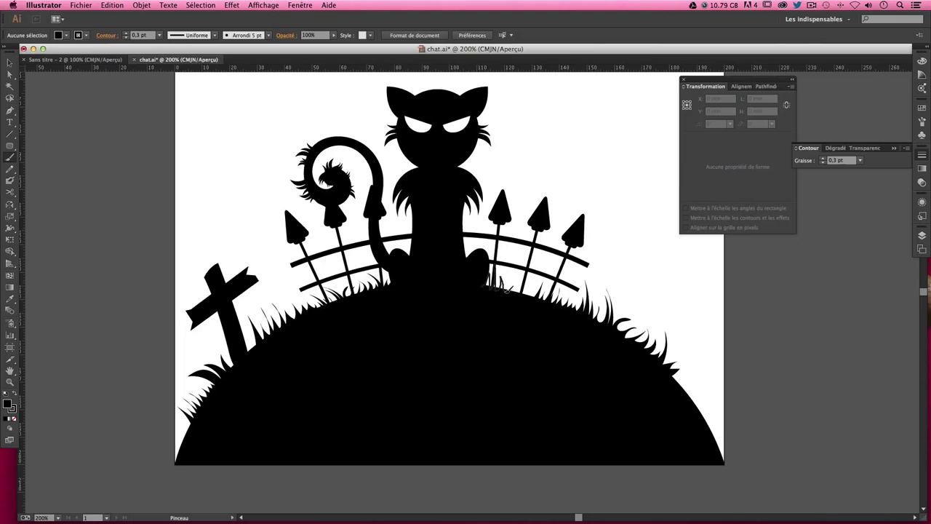
{"action": "left_click_drag", "start_coordinate": [504, 290], "coordinate": [520, 270]}
{"action": "mouse_move", "coordinate": [535, 298]}
{"action": "left_mouse_down"}
{"action": "mouse_move", "coordinate": [485, 289]}
{"action": "mouse_move", "coordinate": [509, 289]}
{"action": "left_mouse_up"}
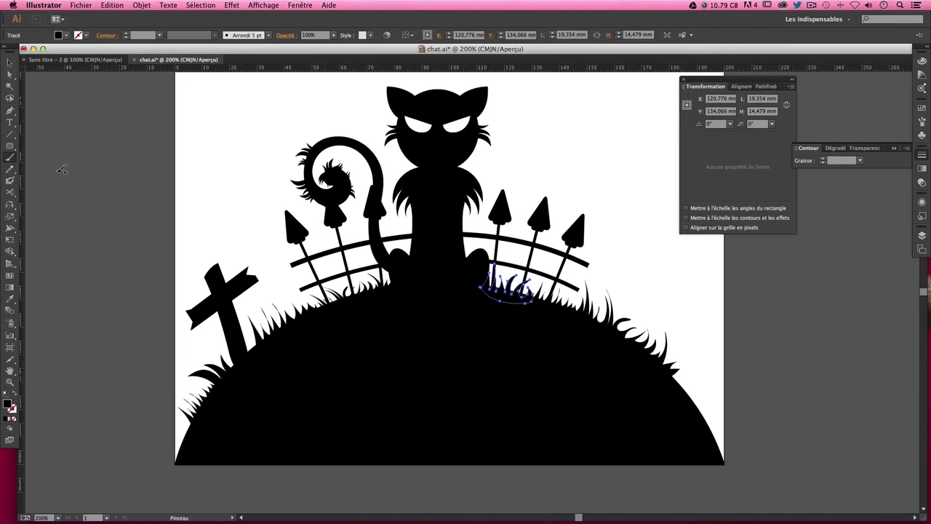
- Copy that grass tuft lower down the right slope
{"action": "left_click", "coordinate": [9, 62]}
{"action": "left_click", "coordinate": [426, 279]}
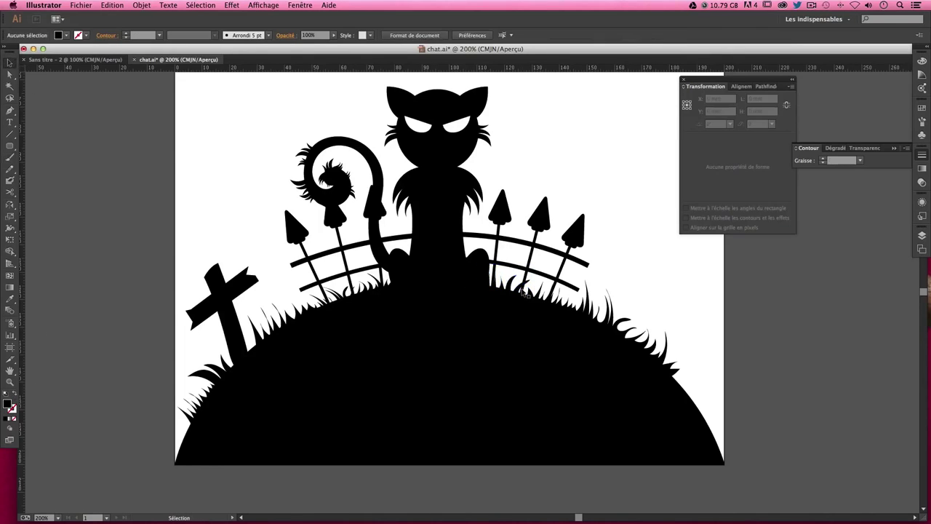
{"action": "mouse_move", "coordinate": [519, 289]}
{"action": "left_mouse_down"}
{"action": "mouse_move", "coordinate": [665, 297]}
{"action": "mouse_move", "coordinate": [658, 311]}
{"action": "mouse_move", "coordinate": [684, 389]}
{"action": "left_mouse_up"}
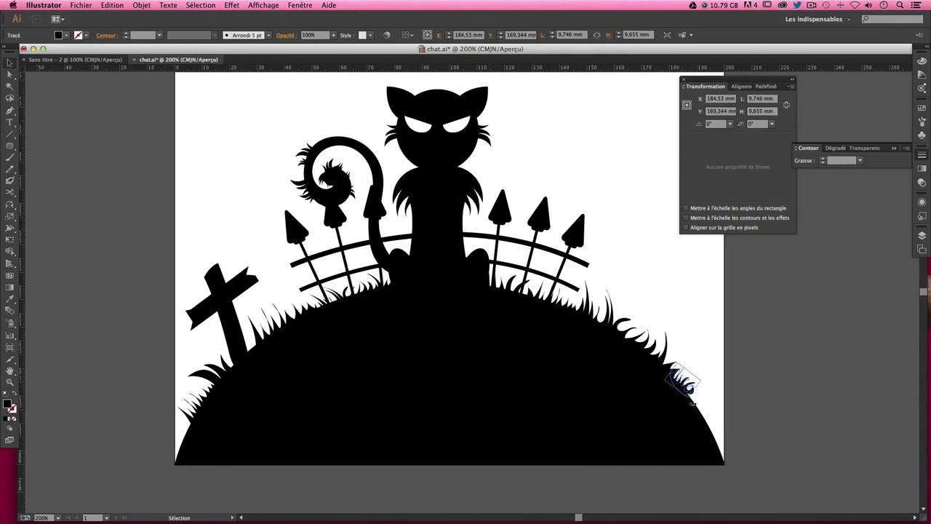
{"action": "left_click", "coordinate": [688, 391]}
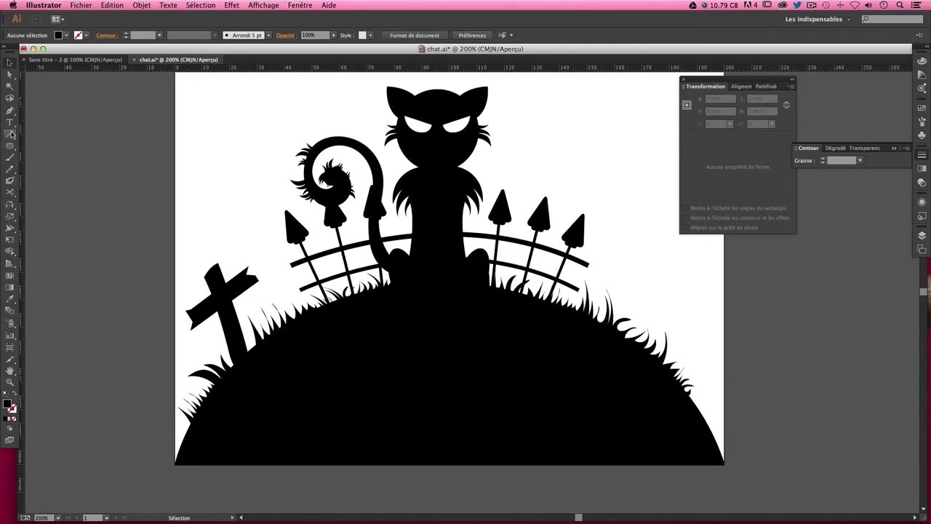
{"action": "left_click", "coordinate": [10, 157]}
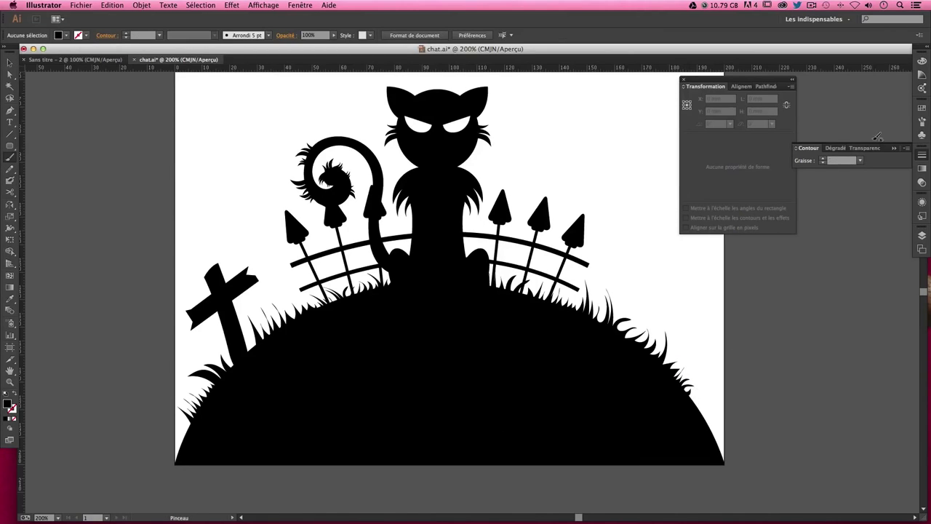
- Paint a solid grass stroke at 0,32 pt along the bottom-right hill edge
{"action": "left_click", "coordinate": [847, 161]}
{"action": "type", "text": ",32"}
{"action": "key", "text": "Return"}
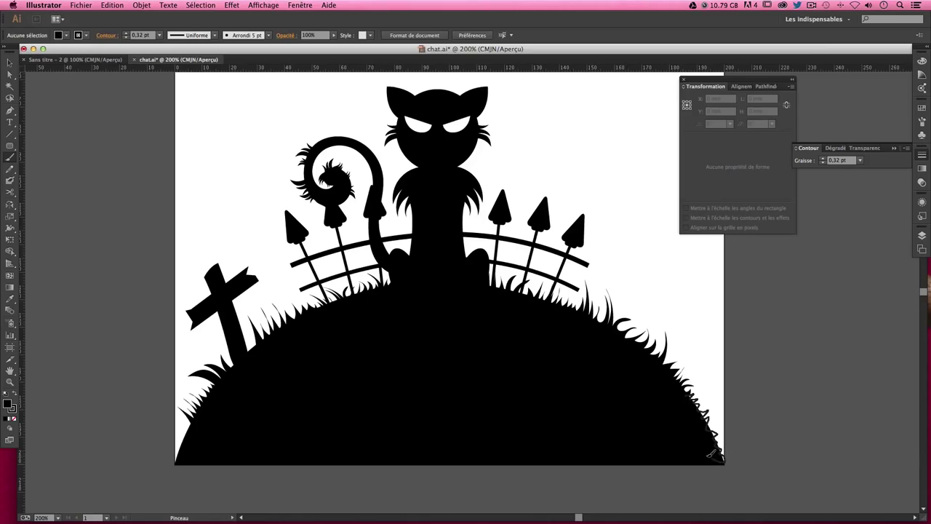
{"action": "left_click_drag", "start_coordinate": [710, 452], "coordinate": [684, 390]}
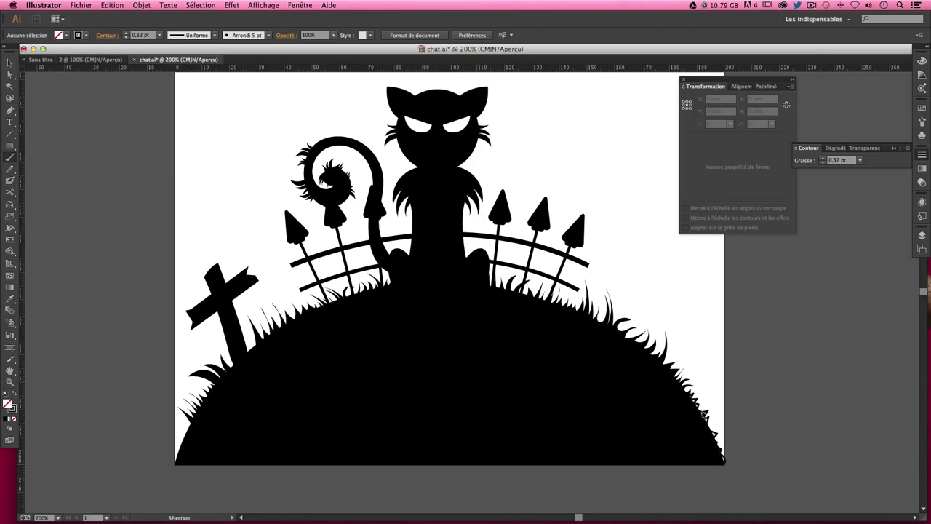
{"action": "left_click", "coordinate": [12, 392]}
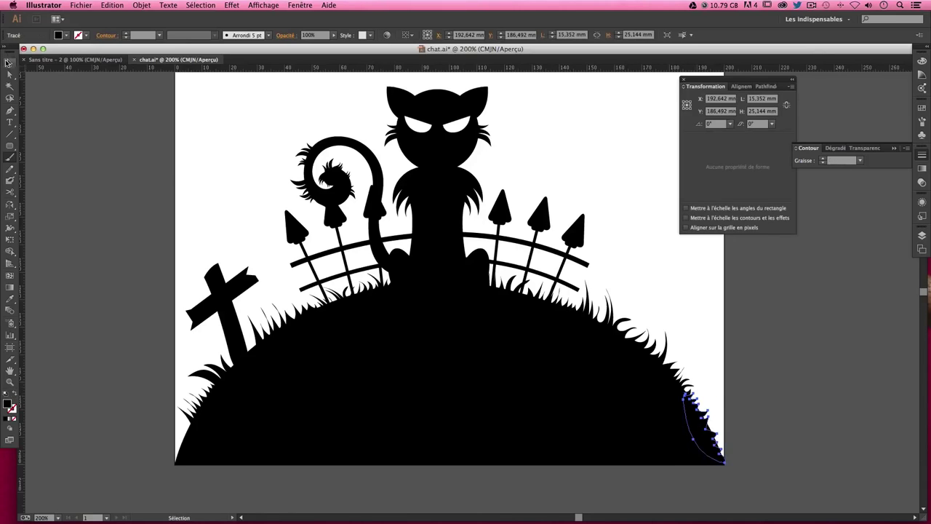
{"action": "left_click", "coordinate": [195, 173]}
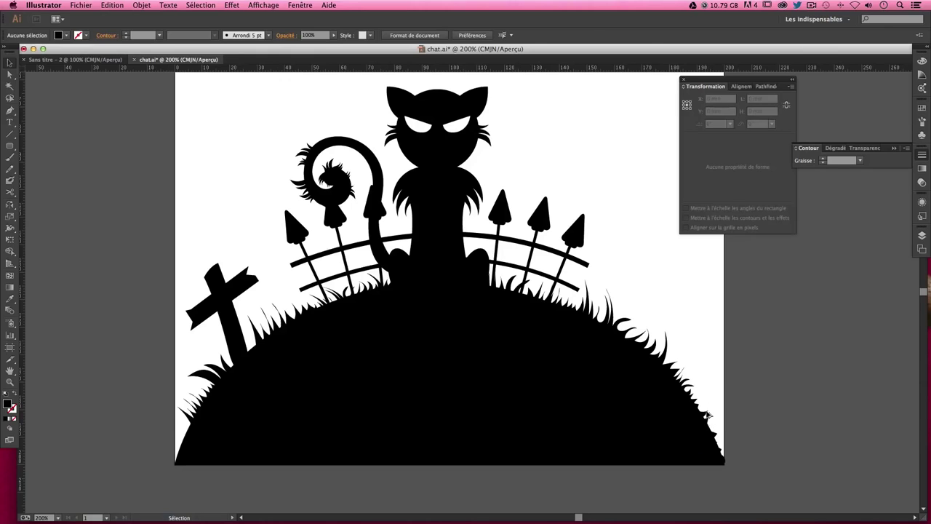
- Draw a curved grass blade, then rotate and move it to the bottom-left hill edge
{"action": "mouse_move", "coordinate": [692, 353]}
{"action": "left_mouse_down"}
{"action": "mouse_move", "coordinate": [730, 419]}
{"action": "mouse_move", "coordinate": [714, 389]}
{"action": "mouse_move", "coordinate": [712, 438]}
{"action": "mouse_move", "coordinate": [265, 374]}
{"action": "mouse_move", "coordinate": [243, 329]}
{"action": "left_mouse_up"}
{"action": "left_click", "coordinate": [749, 407]}
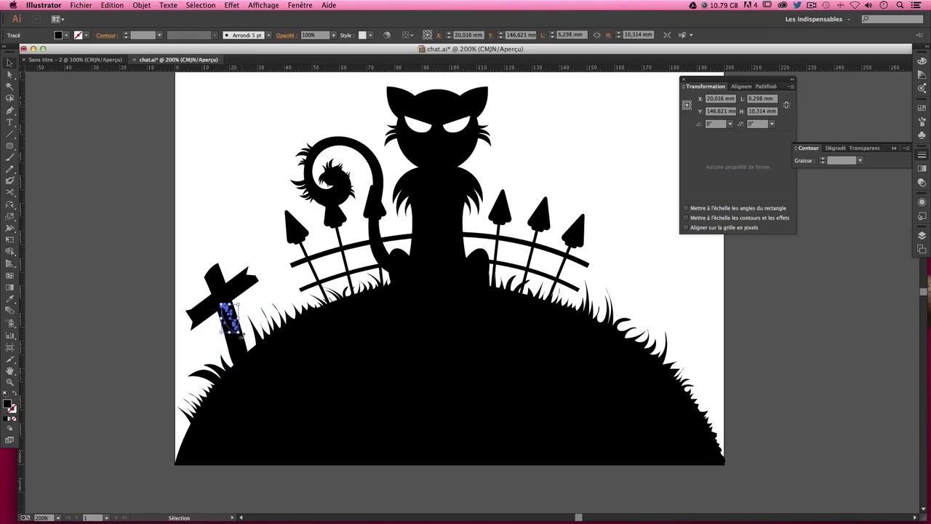
{"action": "left_click_drag", "start_coordinate": [265, 285], "coordinate": [258, 262]}
{"action": "left_click_drag", "start_coordinate": [233, 319], "coordinate": [193, 435]}
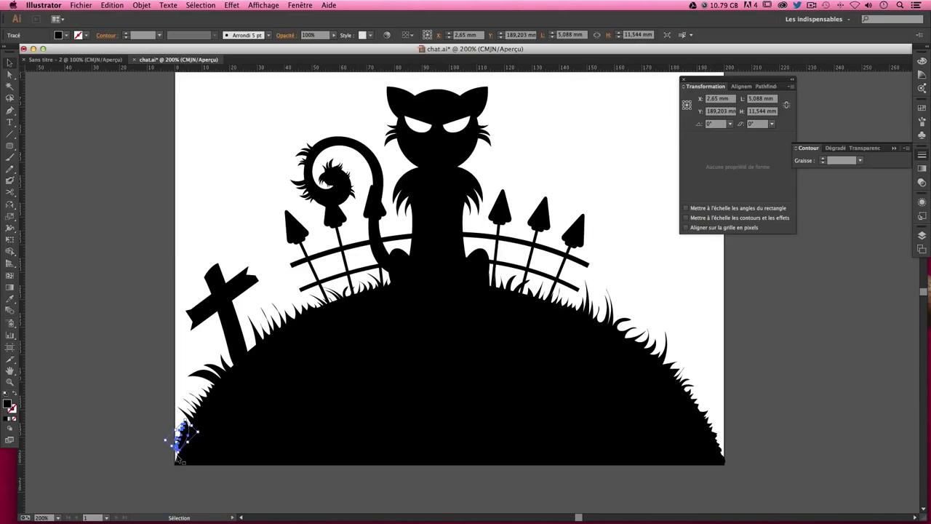
{"action": "left_click_drag", "start_coordinate": [177, 453], "coordinate": [184, 444]}
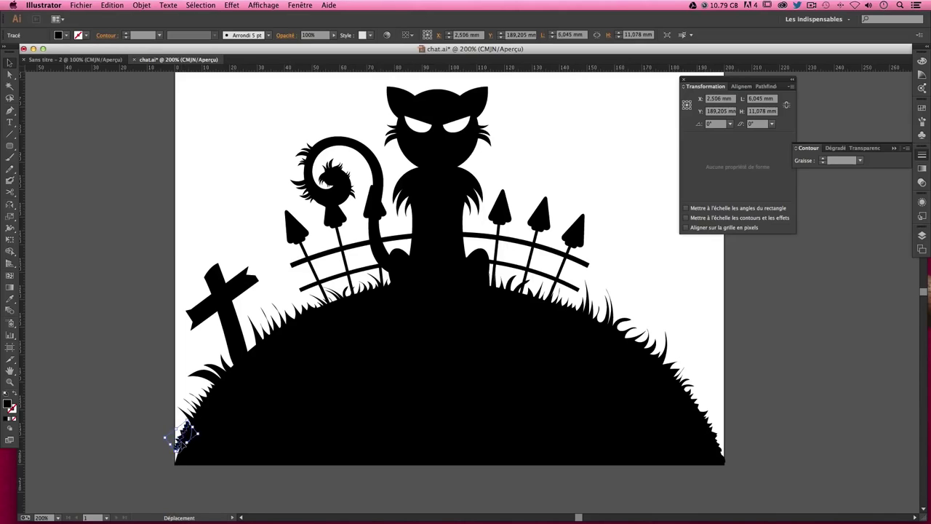
{"action": "left_click", "coordinate": [153, 434]}
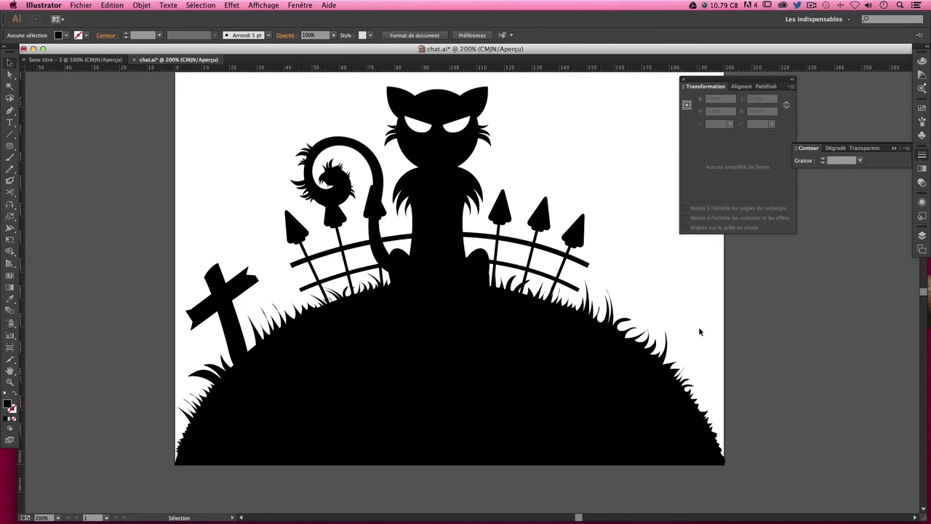
- Zoom to 150% and pan so the cat, hill, fences and cross are all visible
{"action": "key", "text": "super+minus"}
{"action": "key", "text": "super+minus"}
{"action": "key", "text": "super+minus"}
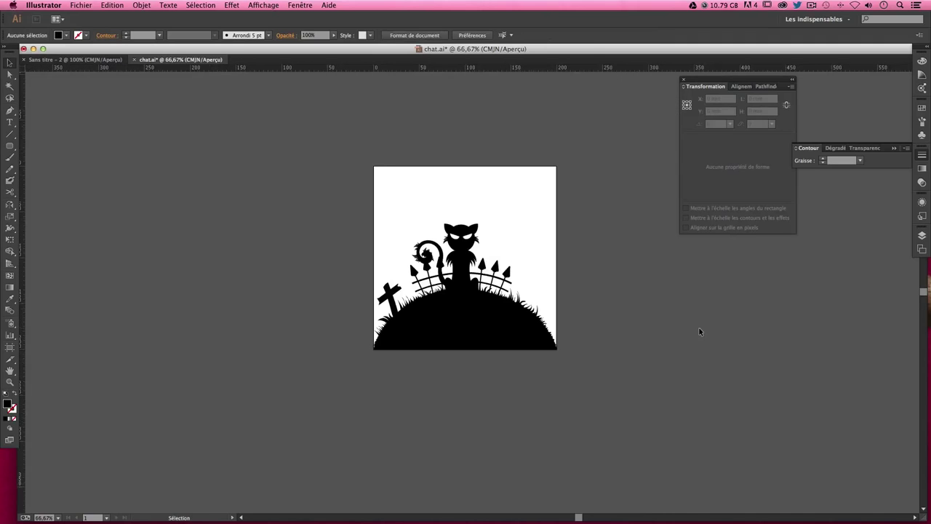
{"action": "key", "text": "super+1"}
{"action": "key", "text": "super+plus"}
{"action": "key", "text": "super+minus"}
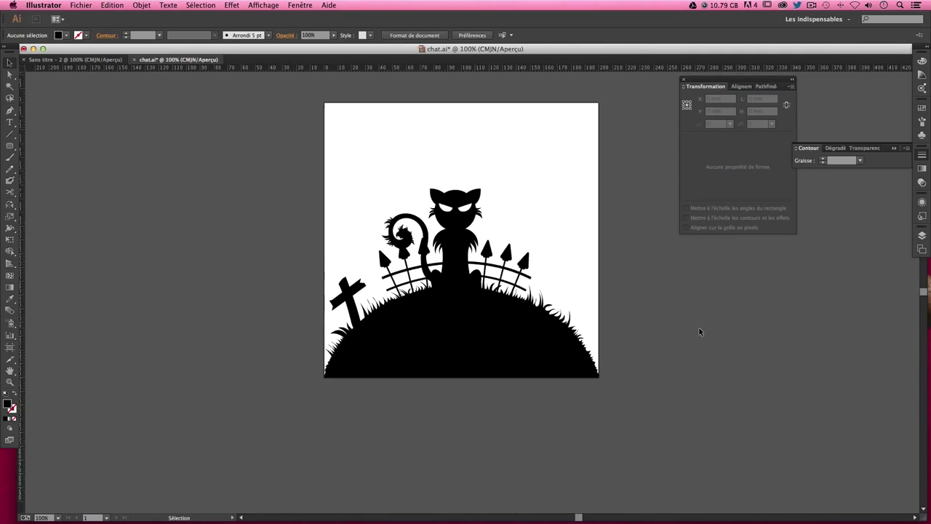
{"action": "key", "text": "super+plus"}
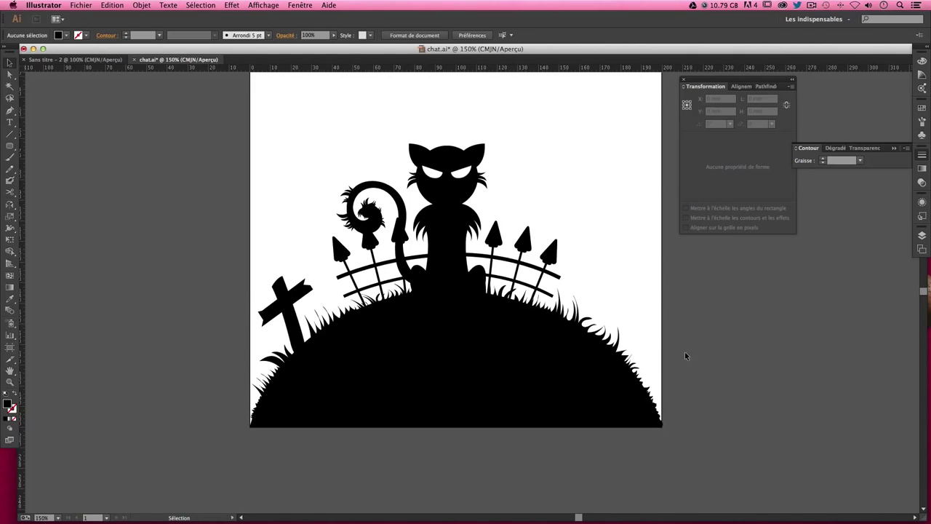
{"action": "scroll", "coordinate": [685, 345], "scroll_direction": "up", "scroll_amount": 3}
{"action": "scroll", "coordinate": [658, 335], "scroll_direction": "right", "scroll_amount": 2}
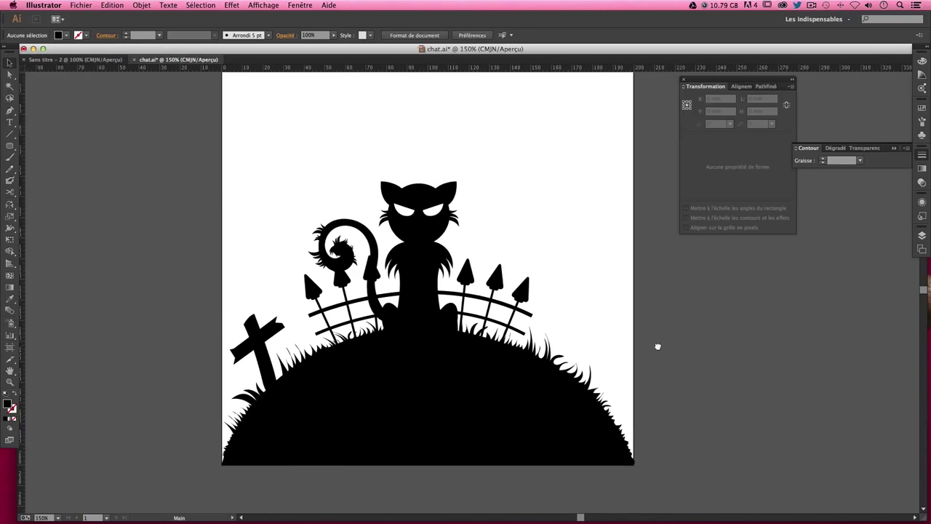
{"action": "scroll", "coordinate": [502, 211], "scroll_direction": "up", "scroll_amount": 3}
{"action": "left_click_drag", "start_coordinate": [470, 236], "coordinate": [472, 238]}
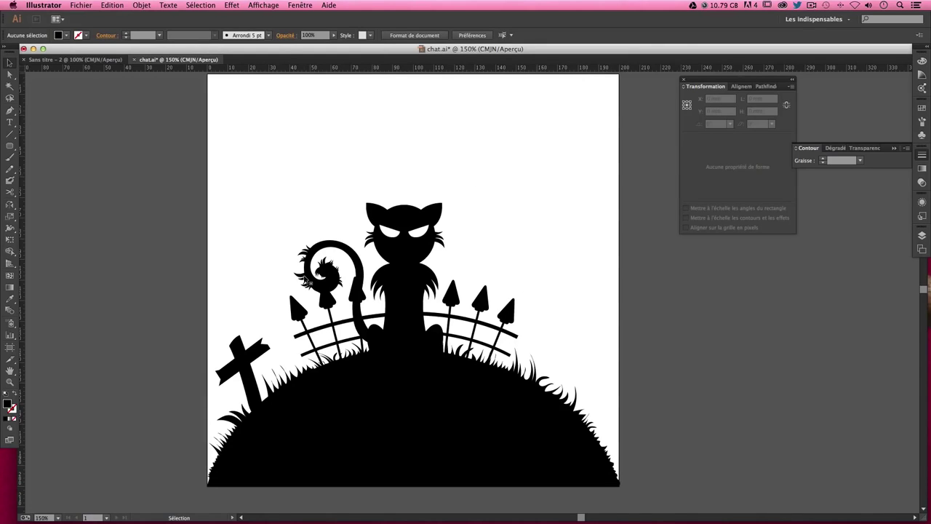
- Shrink the cross to about 21.5 × 32.1 mm and turn it more upright
{"action": "left_click", "coordinate": [252, 372]}
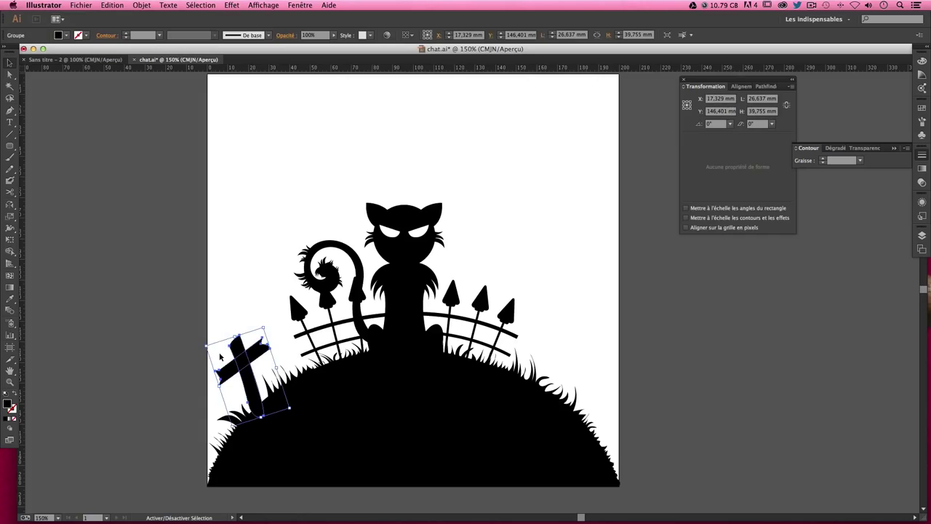
{"action": "left_click_drag", "start_coordinate": [205, 347], "coordinate": [219, 355]}
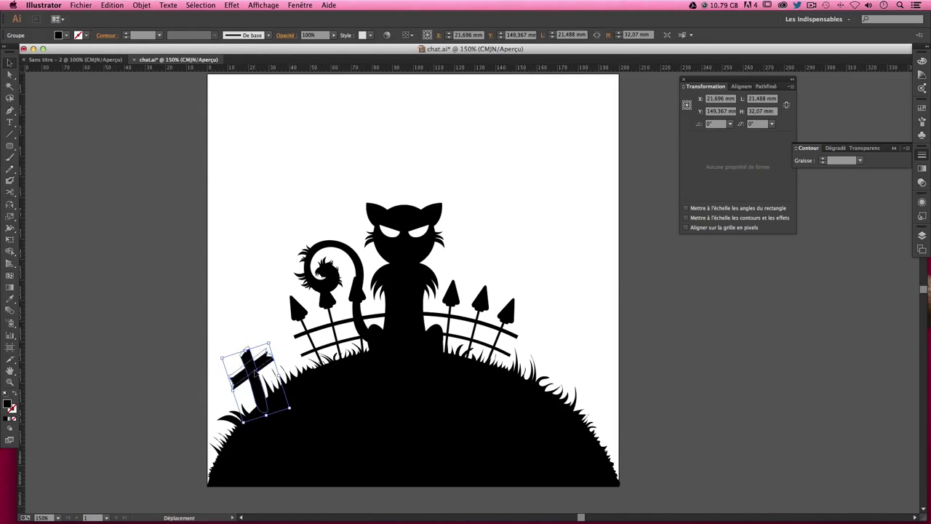
{"action": "left_click", "coordinate": [253, 301]}
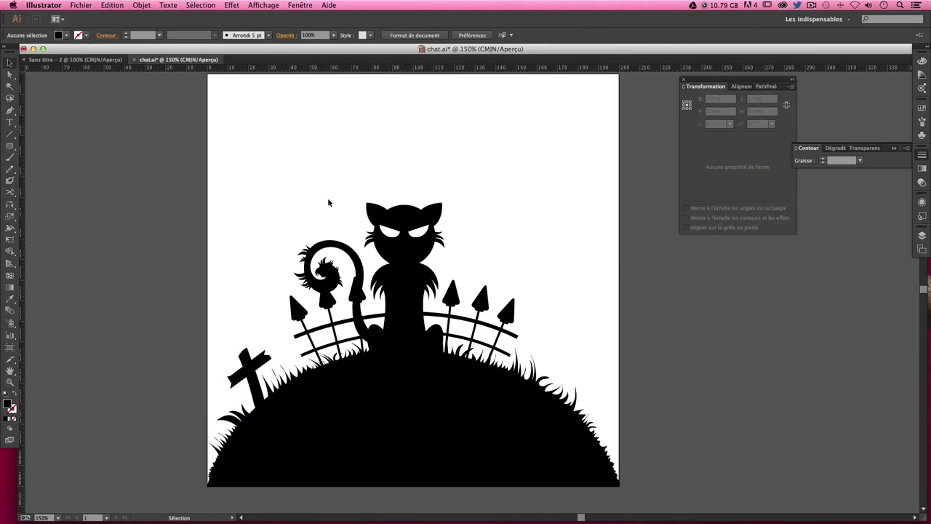
- Select the cat and fence together and scale them down slightly
{"action": "left_click_drag", "start_coordinate": [257, 175], "coordinate": [558, 317]}
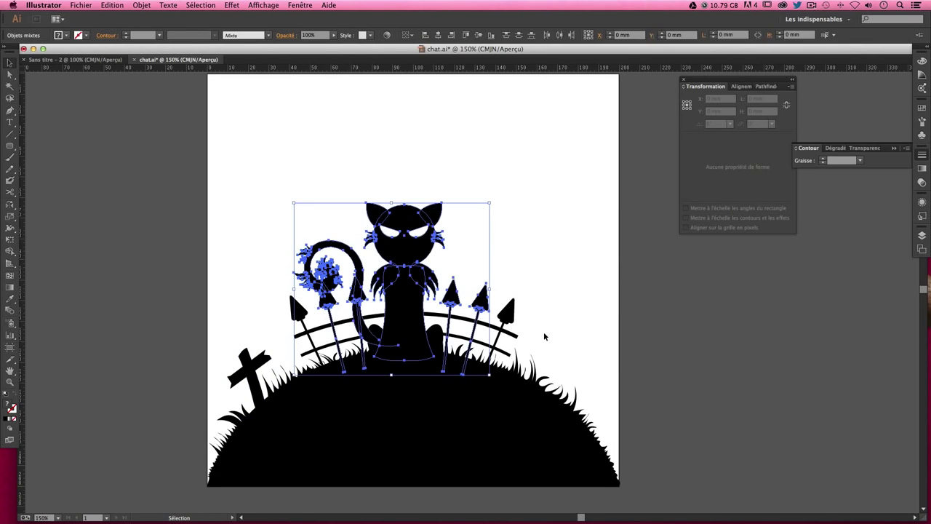
{"action": "left_click", "coordinate": [538, 352]}
{"action": "left_click_drag", "start_coordinate": [538, 351], "coordinate": [517, 270]}
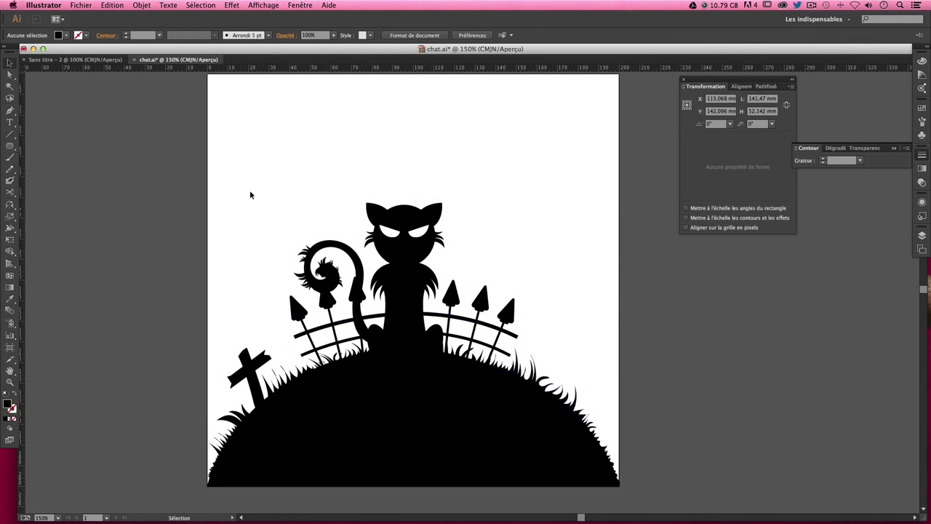
{"action": "mouse_move", "coordinate": [250, 193]}
{"action": "left_mouse_down"}
{"action": "mouse_move", "coordinate": [559, 347]}
{"action": "mouse_move", "coordinate": [555, 332]}
{"action": "left_mouse_up"}
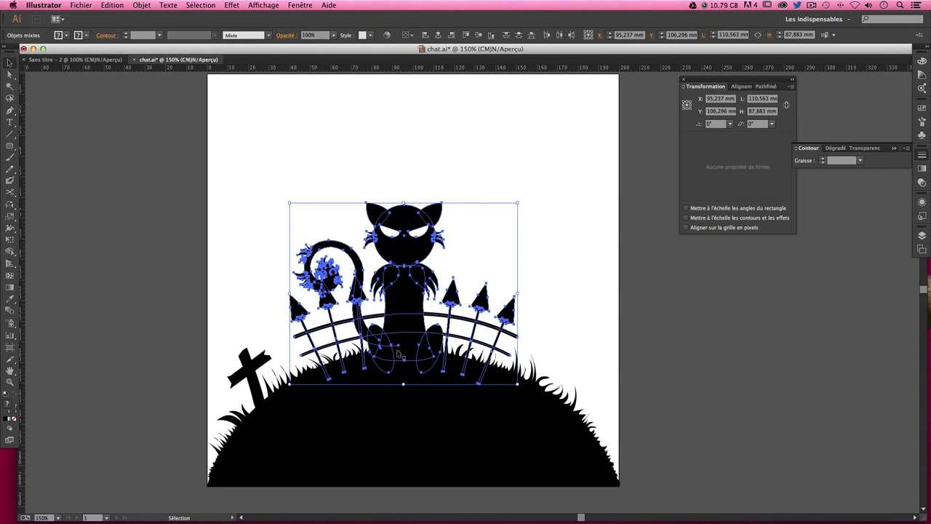
{"action": "left_click_drag", "start_coordinate": [419, 247], "coordinate": [582, 149]}
{"action": "key", "text": "ctrl+z"}
{"action": "left_click_drag", "start_coordinate": [289, 203], "coordinate": [310, 219]}
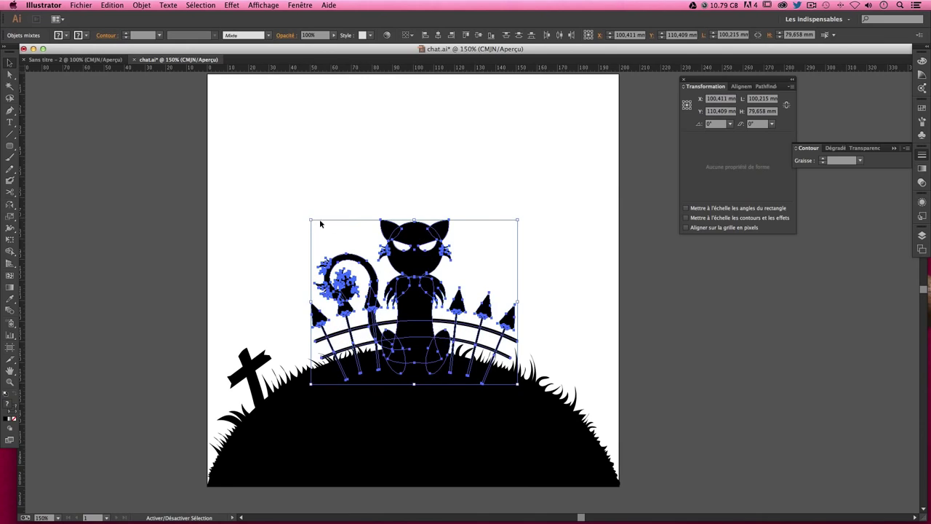
- Show the guides and centre the cat-and-fence group on the vertical guide over the hilltop
{"action": "key", "text": "ctrl+semicolon"}
{"action": "key", "text": "ctrl+shift+b"}
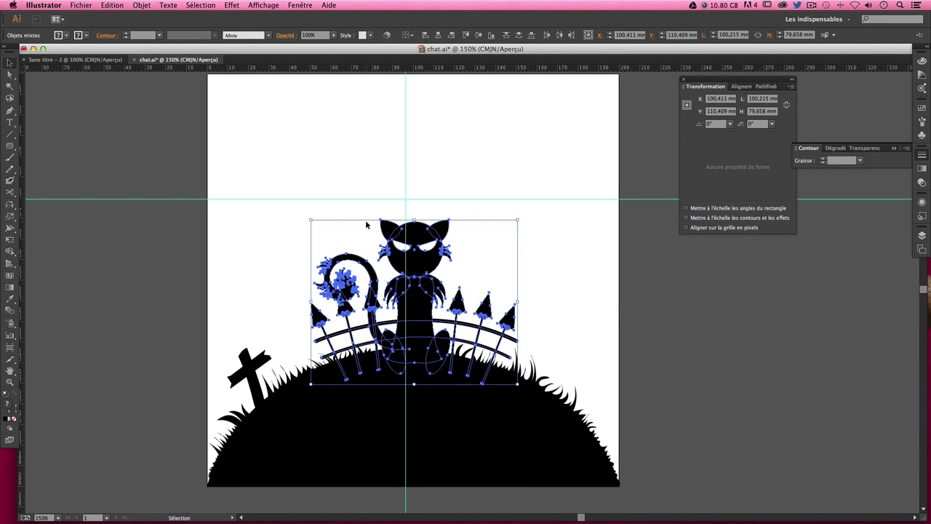
{"action": "key", "text": "Up"}
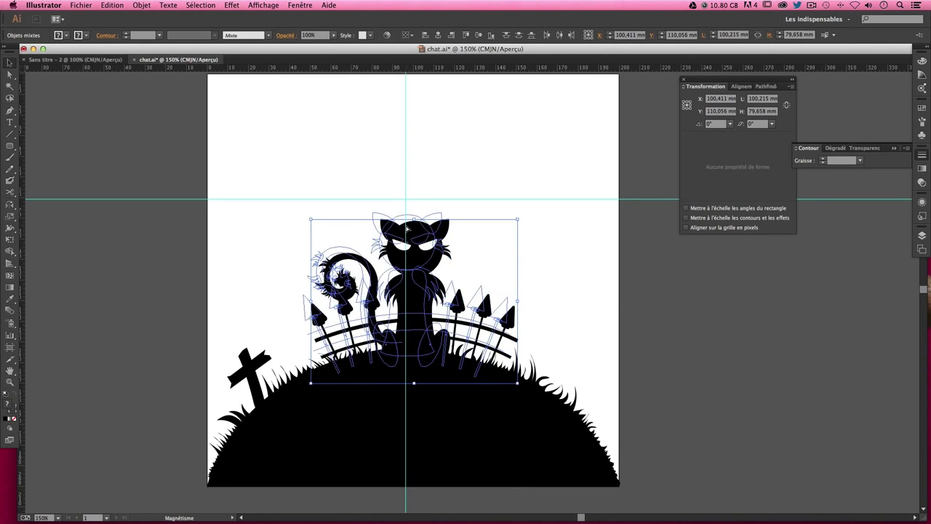
{"action": "left_click_drag", "start_coordinate": [445, 247], "coordinate": [437, 240]}
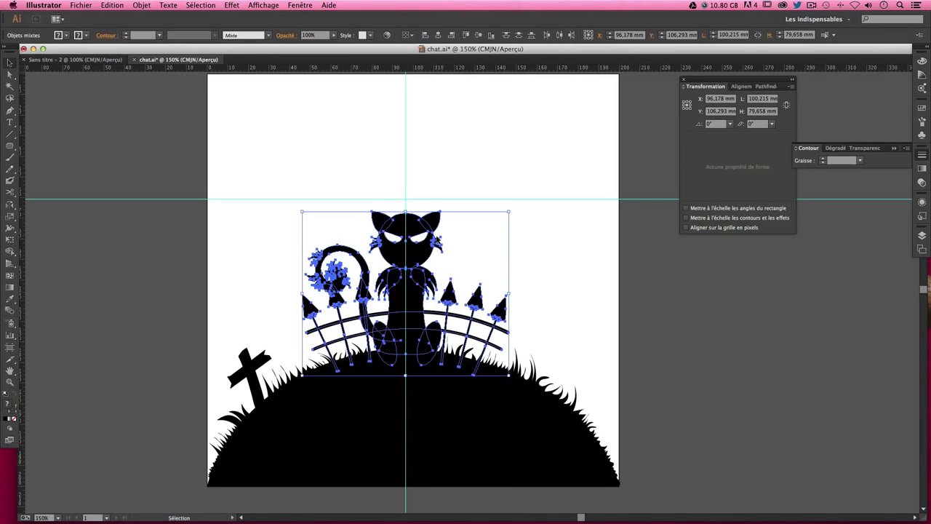
{"action": "key", "text": "Down"}
{"action": "key", "text": "Down"}
{"action": "key", "text": "Down"}
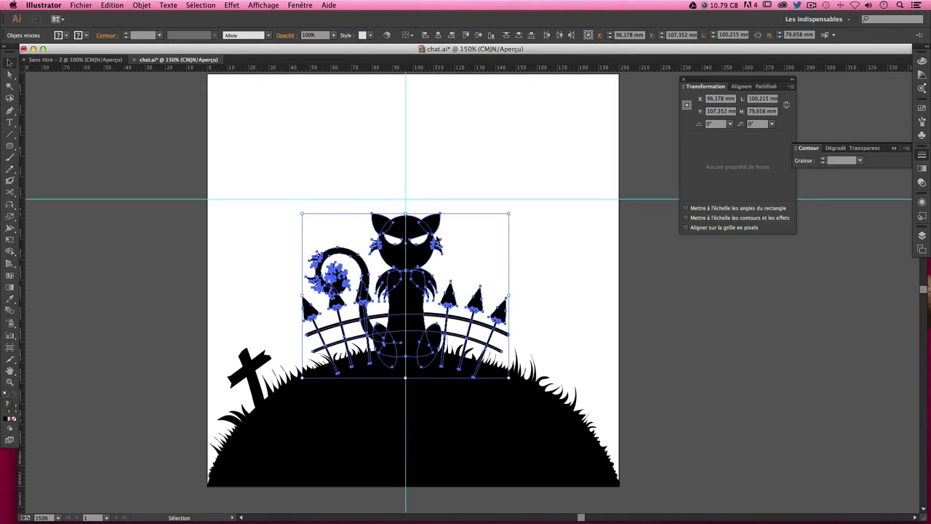
{"action": "left_click", "coordinate": [643, 301]}
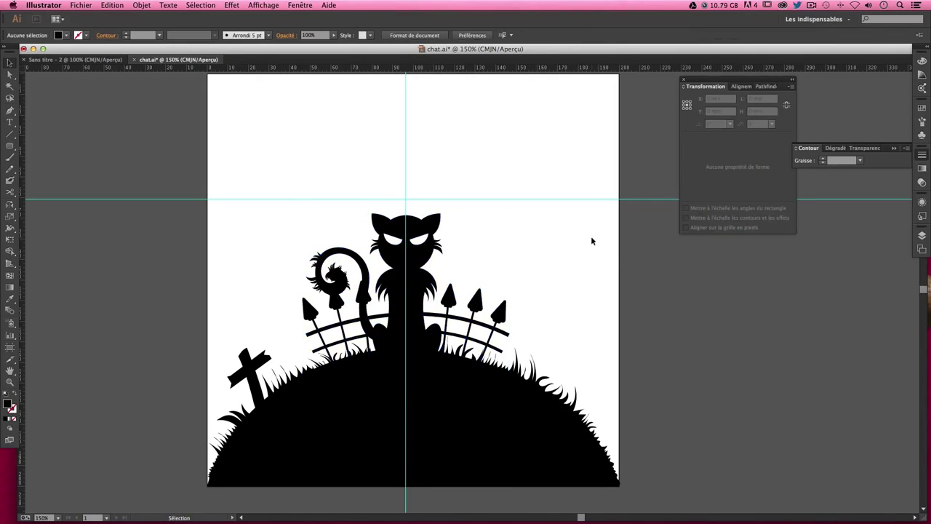
- Hide the guides and delete the grass tuft beside the cross
{"action": "key", "text": "ctrl+semicolon"}
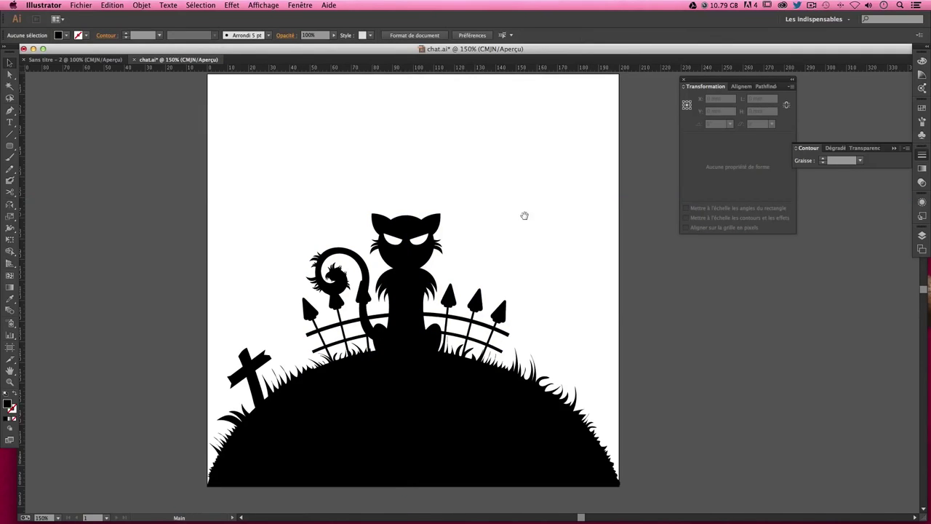
{"action": "scroll", "coordinate": [532, 234], "scroll_direction": "up", "scroll_amount": 2}
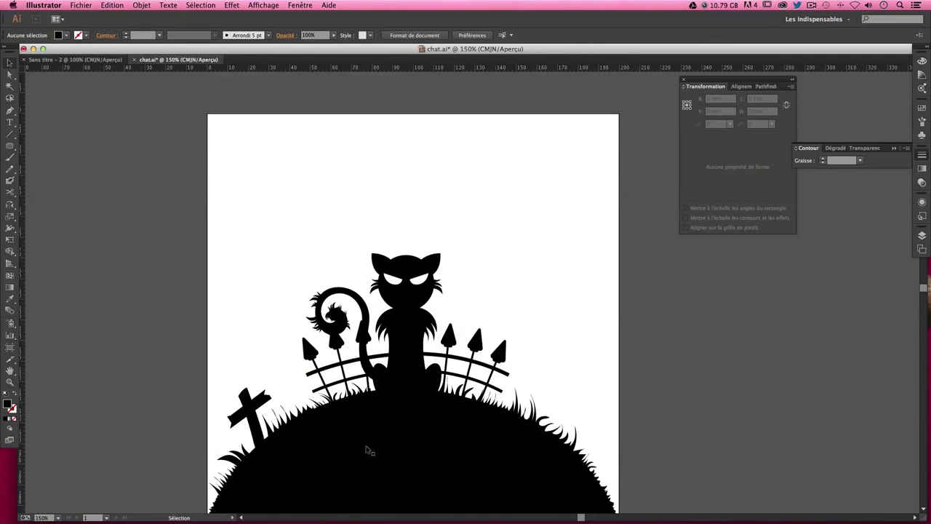
{"action": "scroll", "coordinate": [367, 436], "scroll_direction": "down", "scroll_amount": 5}
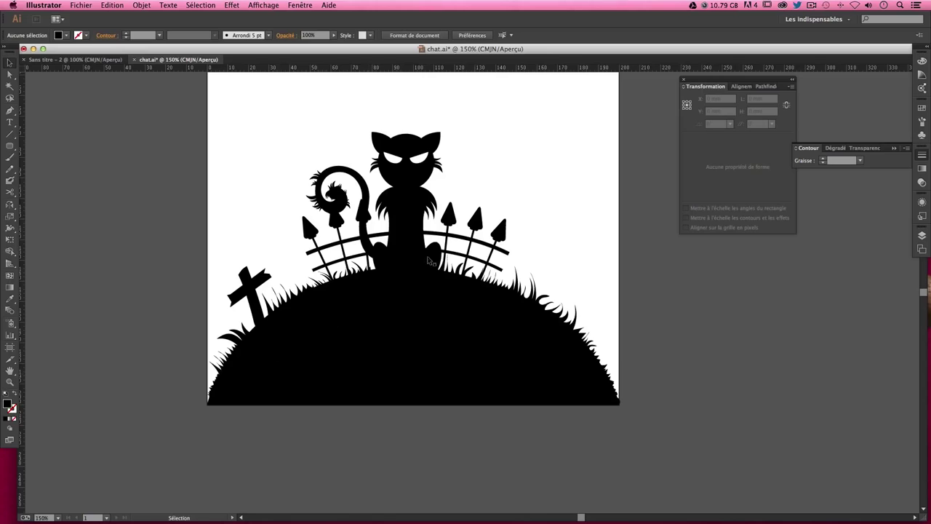
{"action": "scroll", "coordinate": [367, 378], "scroll_direction": "up", "scroll_amount": 3}
{"action": "left_click", "coordinate": [241, 389]}
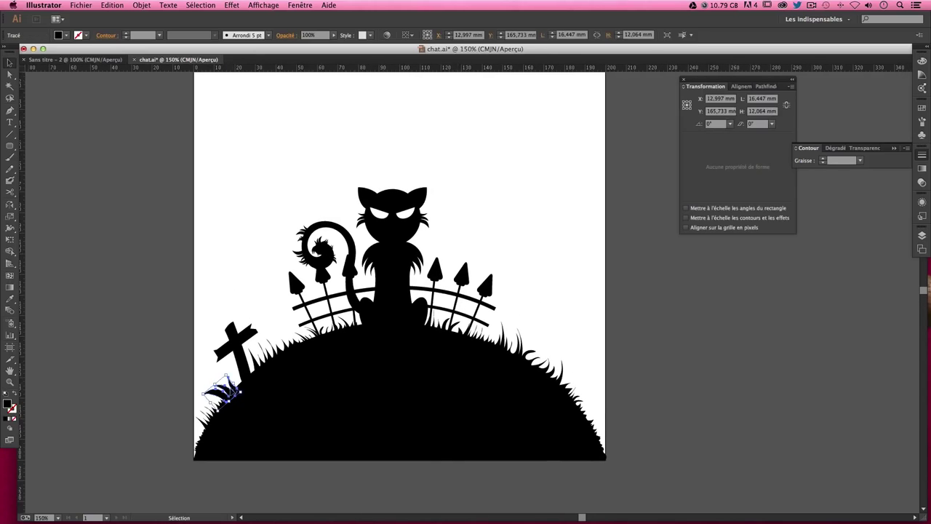
{"action": "key", "text": "Delete"}
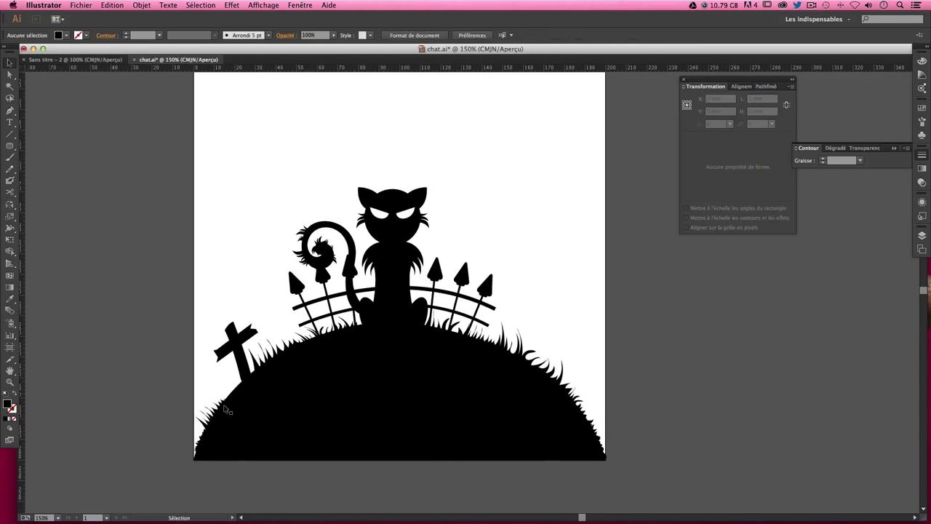
- Copy a right-side grass tuft to the cross base, about 22.6 × 18.2 mm
{"action": "mouse_move", "coordinate": [559, 379]}
{"action": "left_mouse_down"}
{"action": "mouse_move", "coordinate": [275, 404]}
{"action": "mouse_move", "coordinate": [243, 389]}
{"action": "left_mouse_up"}
{"action": "left_click", "coordinate": [508, 308]}
{"action": "scroll", "coordinate": [560, 311], "scroll_direction": "up", "scroll_amount": 2}
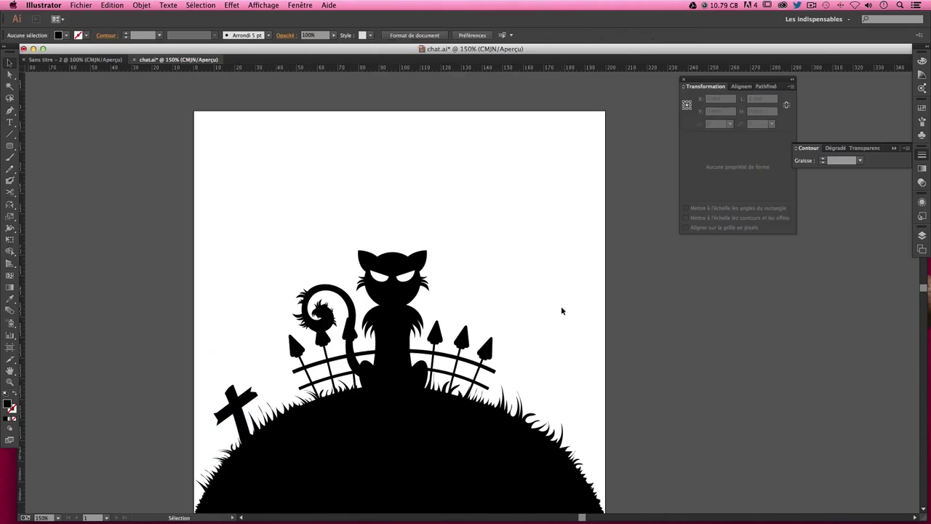
{"action": "scroll", "coordinate": [561, 311], "scroll_direction": "down", "scroll_amount": 1}
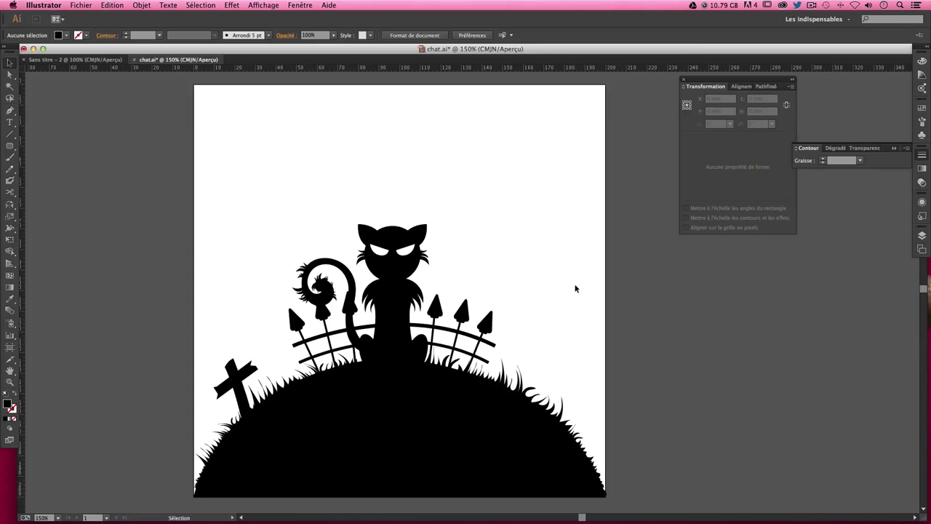
{"action": "key", "text": "b"}
{"action": "scroll", "coordinate": [654, 412], "scroll_direction": "down", "scroll_amount": 1}
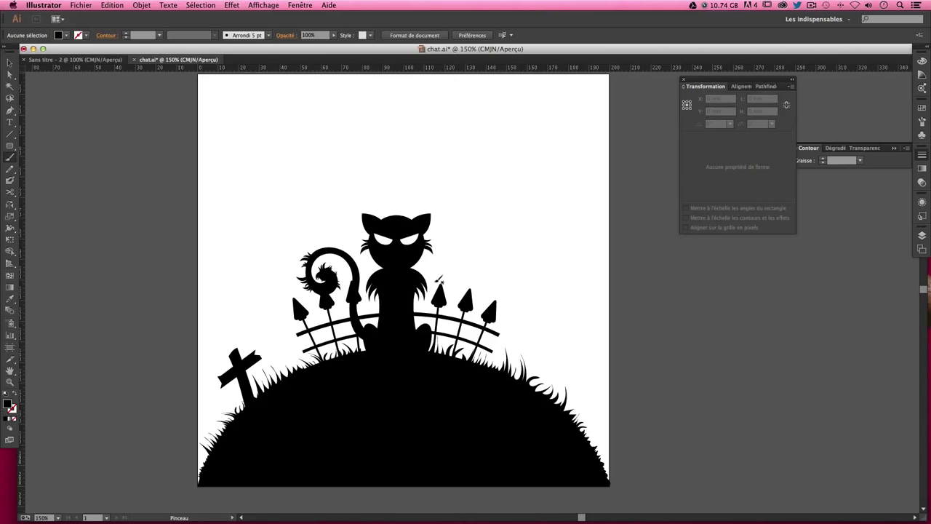
- At 0,3 pt brush weight, draw the trunk with a leftward curling branch
{"action": "left_click", "coordinate": [839, 160]}
{"action": "type", "text": "0,3"}
{"action": "key", "text": "Return"}
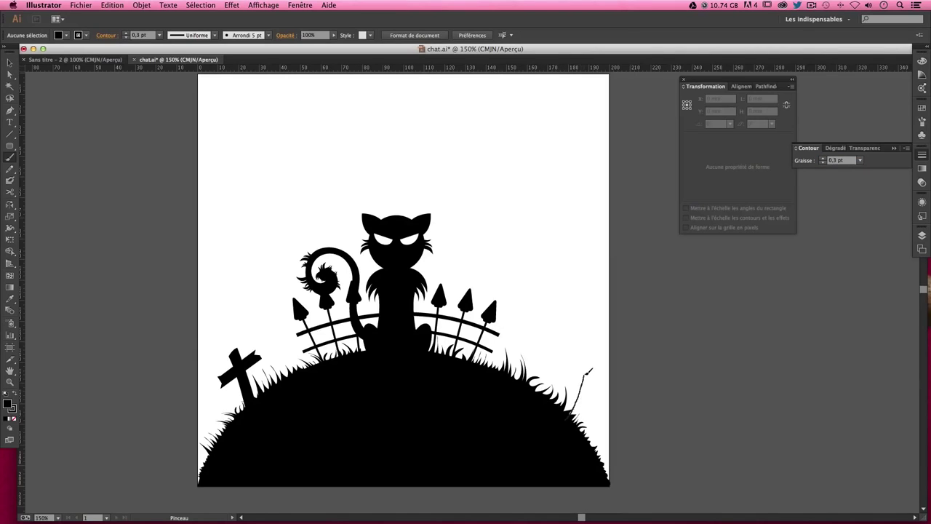
{"action": "left_click_drag", "start_coordinate": [590, 370], "coordinate": [585, 292]}
{"action": "left_click_drag", "start_coordinate": [560, 245], "coordinate": [473, 240]}
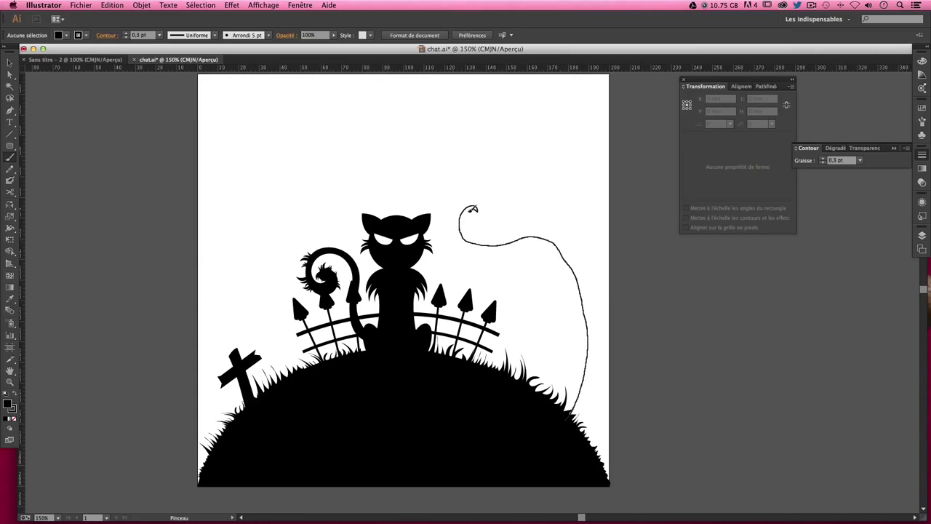
{"action": "left_click_drag", "start_coordinate": [472, 212], "coordinate": [469, 225]}
- Draw the upper outline across the top and the trunk's right edge down the artboard
{"action": "left_click_drag", "start_coordinate": [583, 214], "coordinate": [593, 171]}
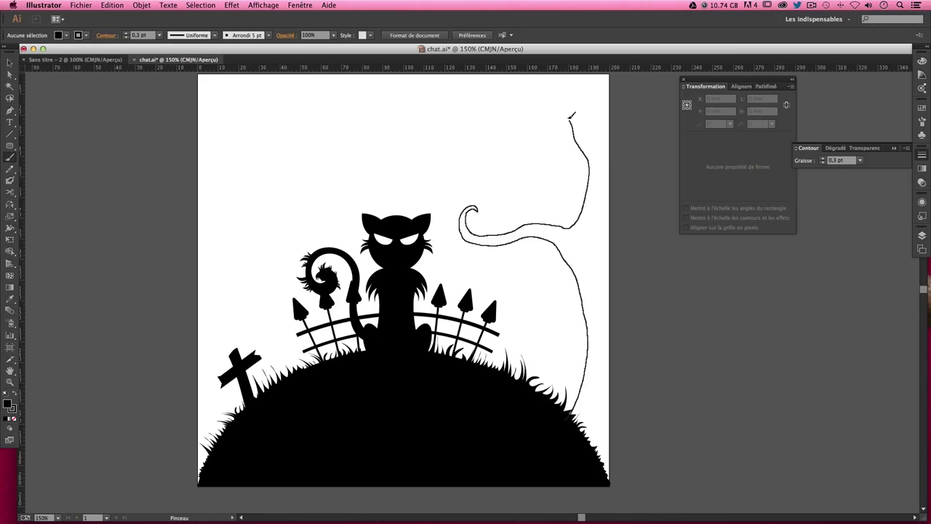
{"action": "mouse_move", "coordinate": [571, 115]}
{"action": "left_mouse_down"}
{"action": "mouse_move", "coordinate": [539, 109]}
{"action": "mouse_move", "coordinate": [511, 143]}
{"action": "mouse_move", "coordinate": [496, 144]}
{"action": "left_mouse_up"}
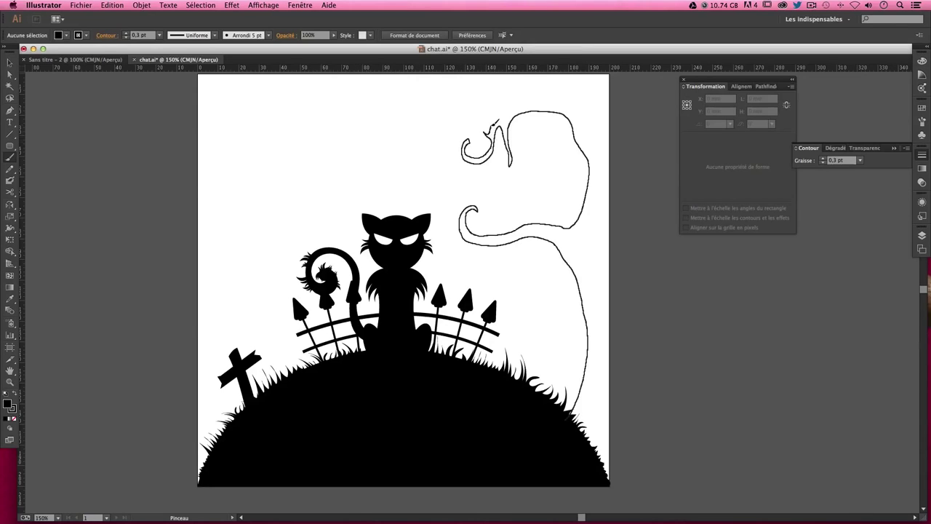
{"action": "left_click_drag", "start_coordinate": [512, 97], "coordinate": [539, 93]}
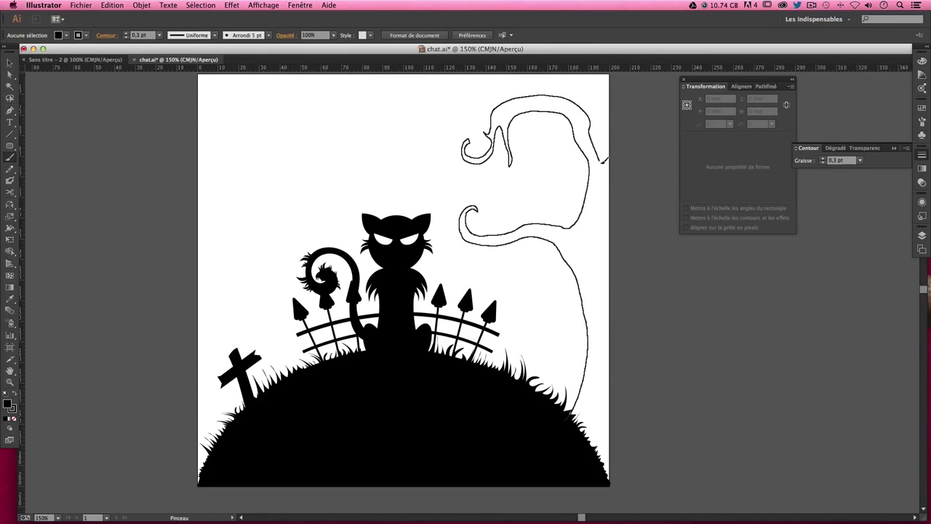
{"action": "mouse_move", "coordinate": [611, 177]}
{"action": "left_mouse_down"}
{"action": "mouse_move", "coordinate": [613, 458]}
{"action": "mouse_move", "coordinate": [605, 480]}
{"action": "mouse_move", "coordinate": [567, 421]}
{"action": "left_mouse_up"}
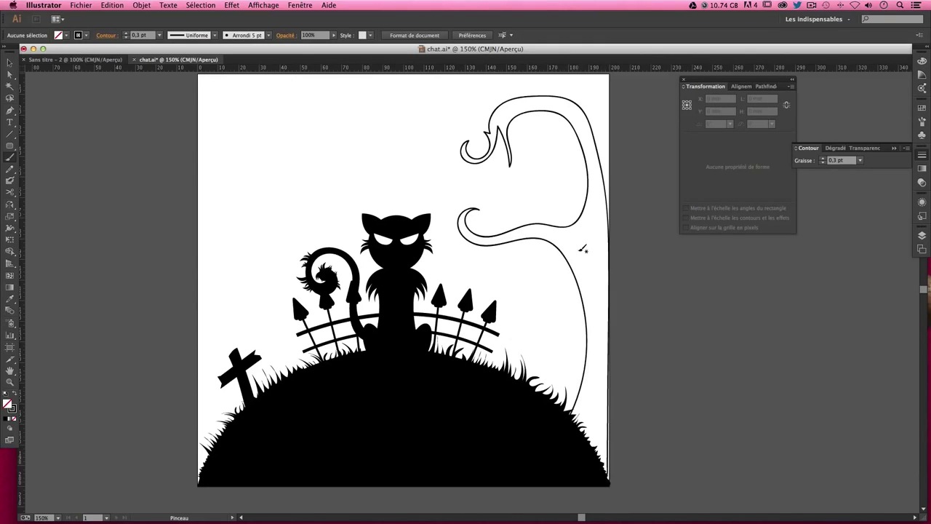
- Smooth the lower curl and redraw the end of the top swirl
{"action": "key", "text": "ctrl+a"}
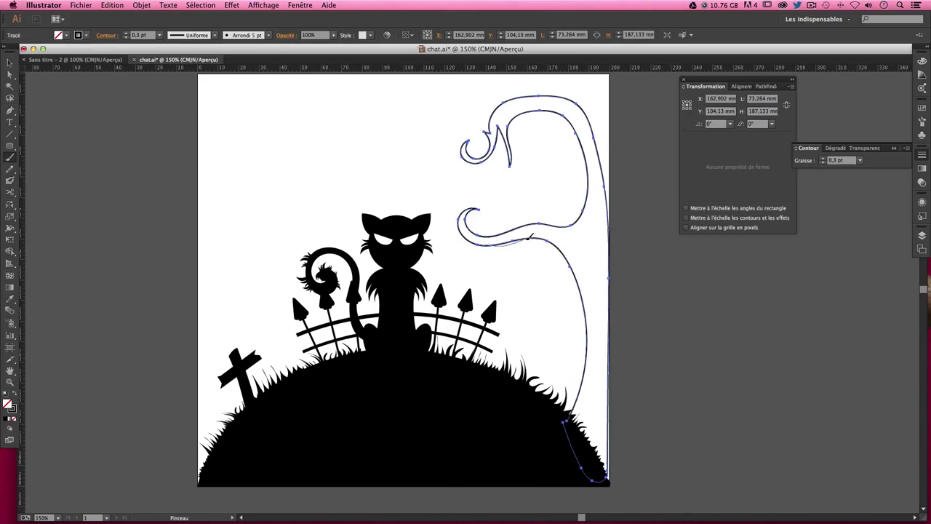
{"action": "left_click_drag", "start_coordinate": [530, 237], "coordinate": [543, 236]}
{"action": "key", "text": "ctrl+shift+a"}
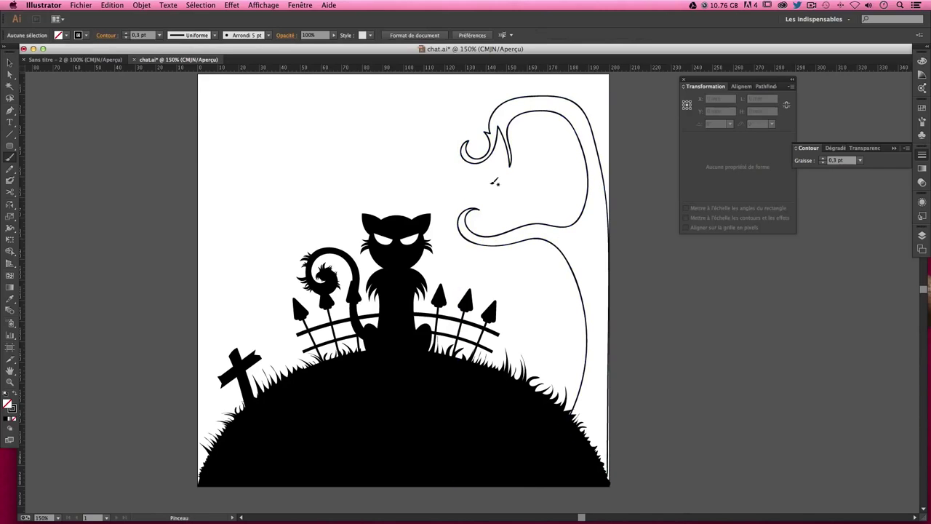
{"action": "left_click", "coordinate": [467, 144], "text": "ctrl"}
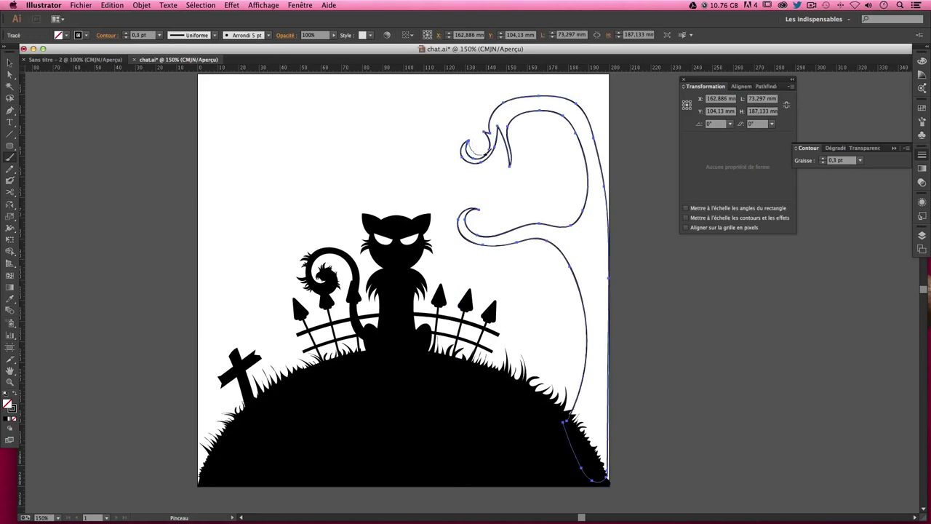
{"action": "left_click", "coordinate": [441, 143], "text": "ctrl"}
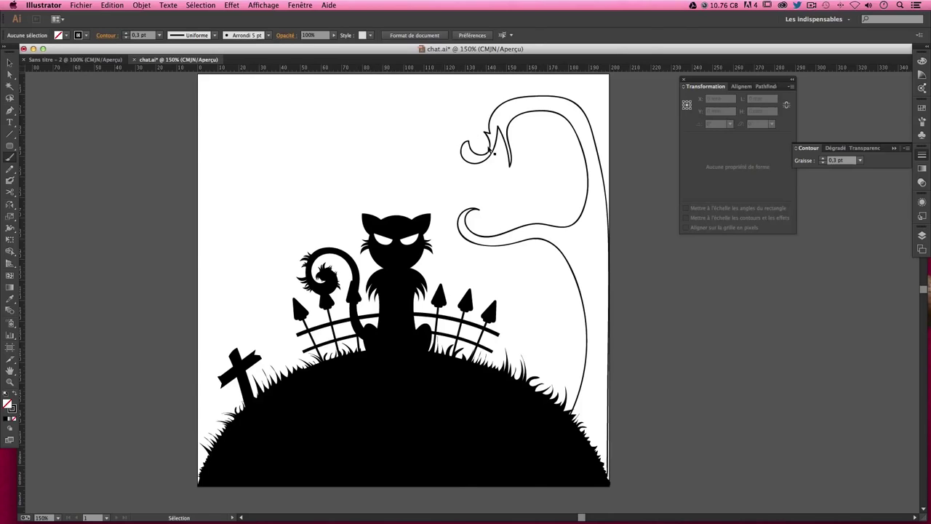
{"action": "left_click", "coordinate": [463, 145], "text": "ctrl"}
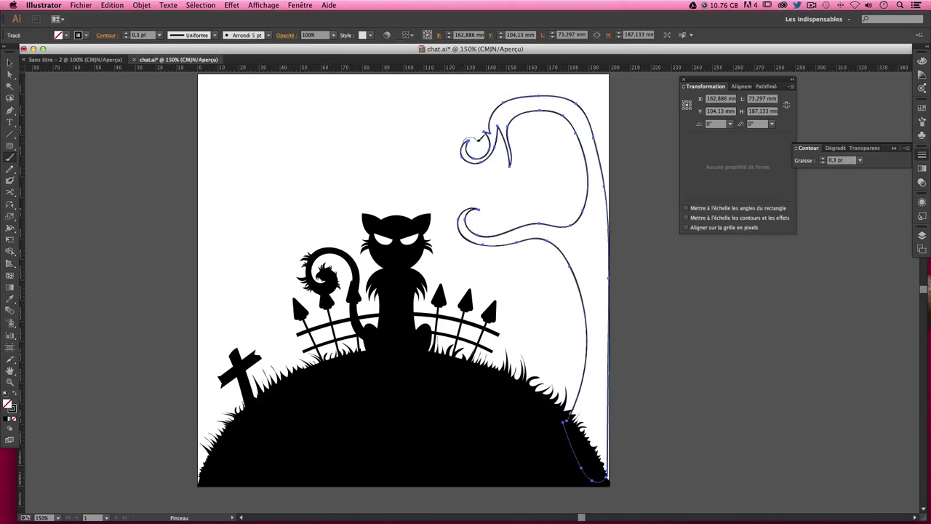
{"action": "left_click_drag", "start_coordinate": [473, 142], "coordinate": [486, 156]}
{"action": "left_click", "coordinate": [412, 152], "text": "ctrl"}
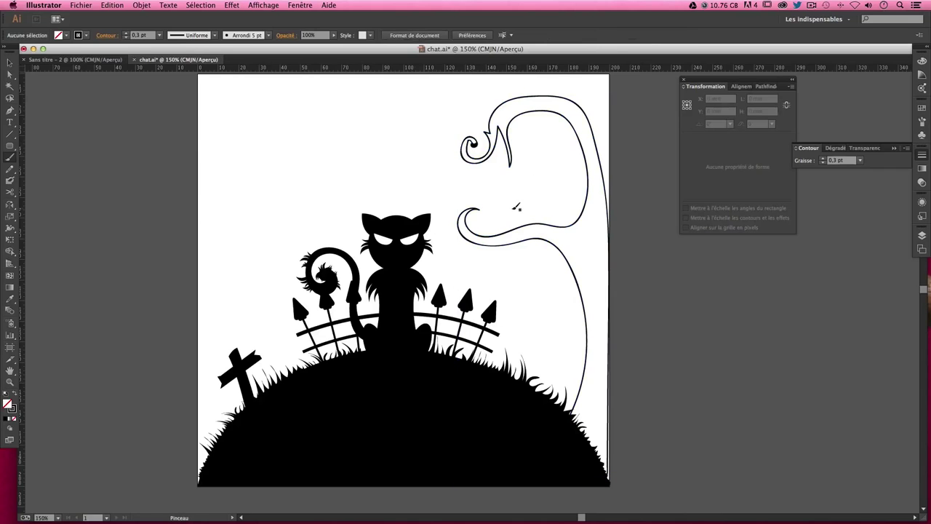
{"action": "left_click", "coordinate": [463, 211], "text": "ctrl"}
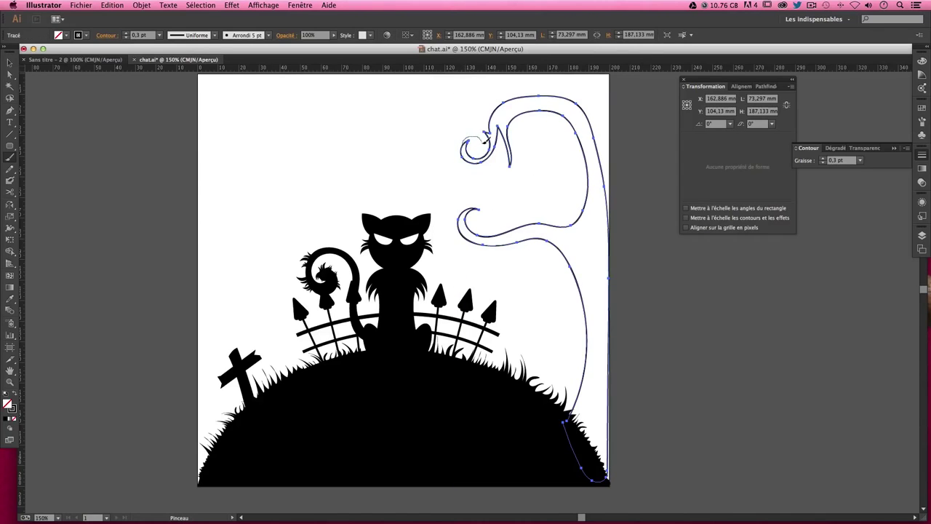
{"action": "mouse_move", "coordinate": [484, 138]}
{"action": "left_mouse_down"}
{"action": "mouse_move", "coordinate": [475, 140]}
{"action": "mouse_move", "coordinate": [479, 155]}
{"action": "left_mouse_up"}
{"action": "left_click", "coordinate": [415, 152], "text": "ctrl"}
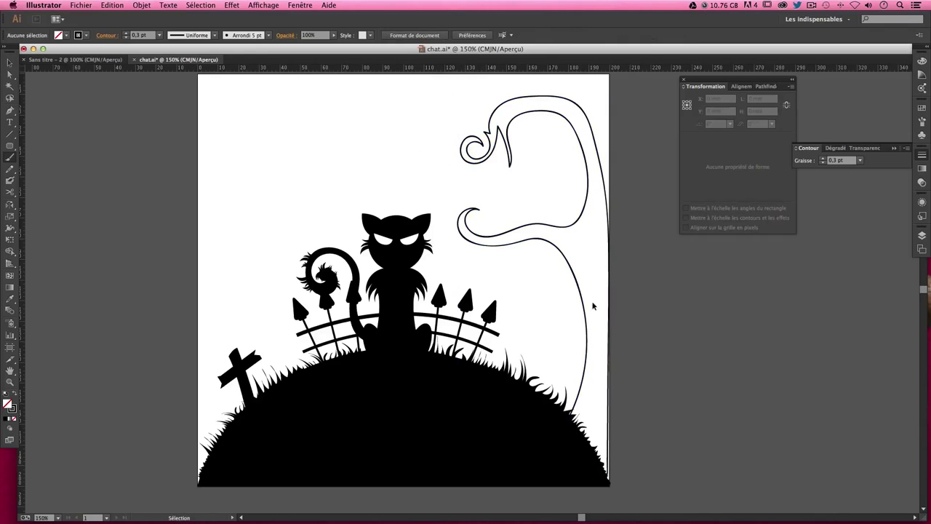
- Extend the tree's base into the grass and make it solid black with no stroke
{"action": "left_click", "coordinate": [572, 270], "text": "ctrl"}
{"action": "left_click_drag", "start_coordinate": [566, 420], "coordinate": [603, 480]}
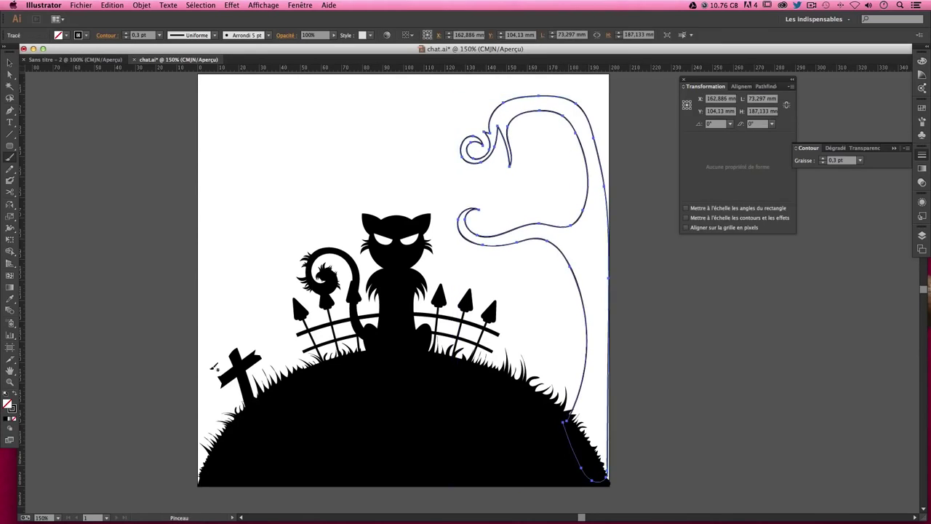
{"action": "left_click", "coordinate": [15, 394]}
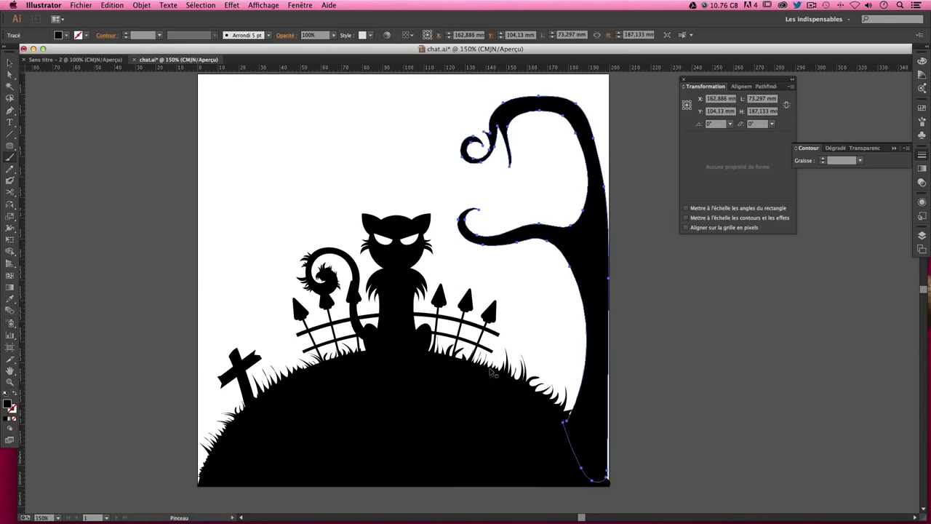
- Paint a first stroke along the top of the tree curl
{"action": "left_click", "coordinate": [695, 321]}
{"action": "left_click_drag", "start_coordinate": [611, 233], "coordinate": [597, 258]}
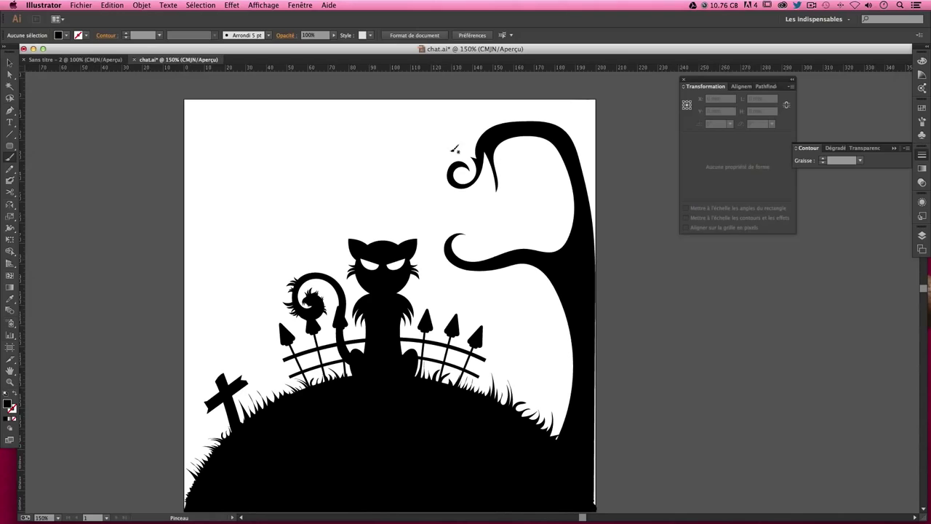
{"action": "left_click_drag", "start_coordinate": [489, 135], "coordinate": [448, 144]}
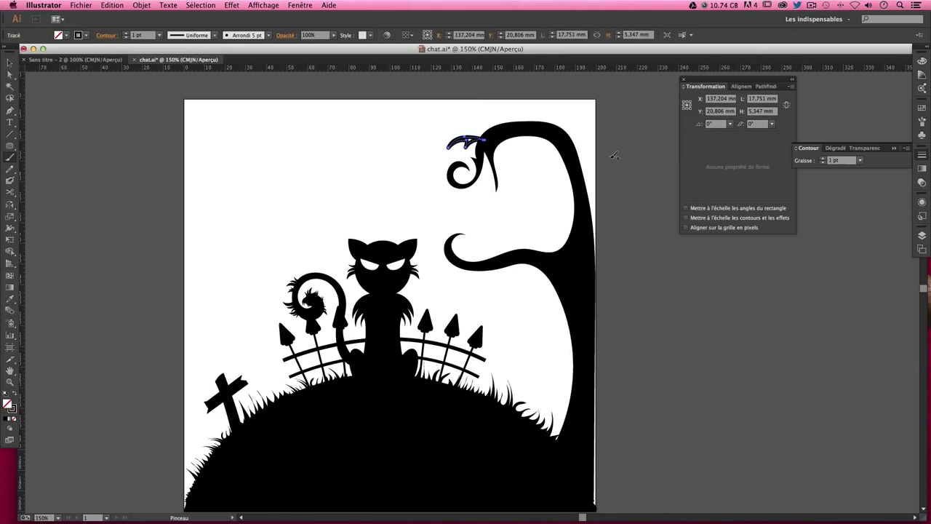
{"action": "key", "text": "ctrl+shift+a"}
- At 0,3 pt brush weight, zoom in and paint thin twig strokes off the tree top
{"action": "left_click", "coordinate": [840, 160]}
{"action": "type", "text": "0,3"}
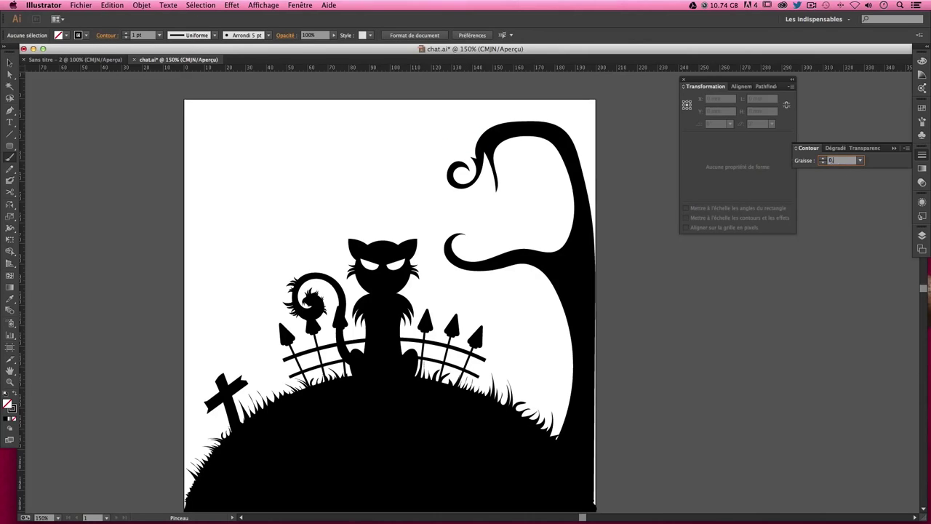
{"action": "key", "text": "Return"}
{"action": "key", "text": "ctrl+plus"}
{"action": "scroll", "coordinate": [489, 147], "scroll_direction": "up", "scroll_amount": 3}
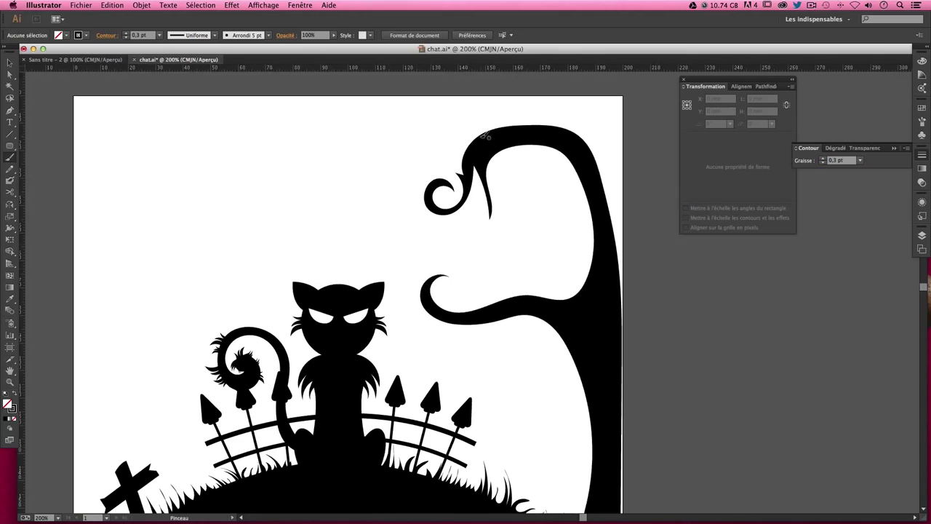
{"action": "left_click_drag", "start_coordinate": [481, 139], "coordinate": [435, 156]}
{"action": "left_click_drag", "start_coordinate": [481, 139], "coordinate": [448, 154]}
- Delete the unwanted twig stroke and redraw the twig leftward along the top curl
{"action": "key", "text": "v"}
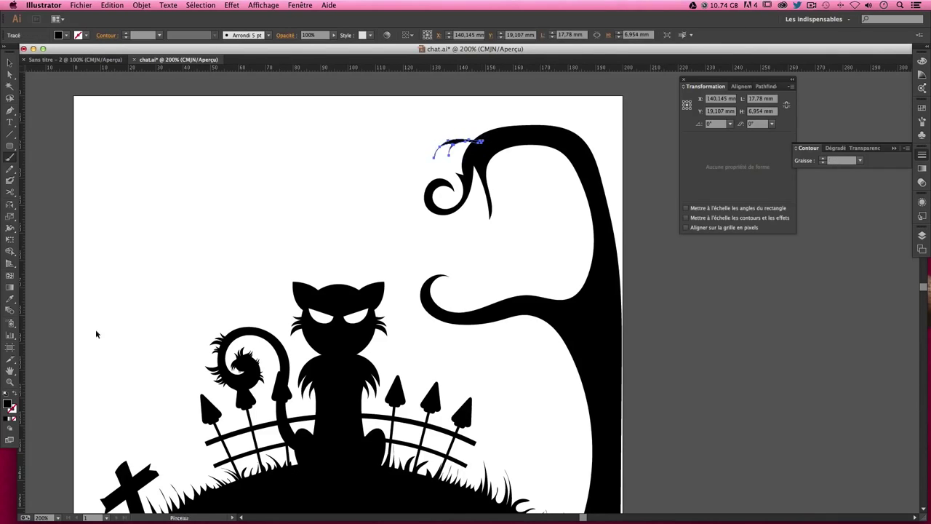
{"action": "left_click", "coordinate": [95, 328]}
{"action": "left_click", "coordinate": [451, 153]}
{"action": "key", "text": "Delete"}
{"action": "key", "text": "b"}
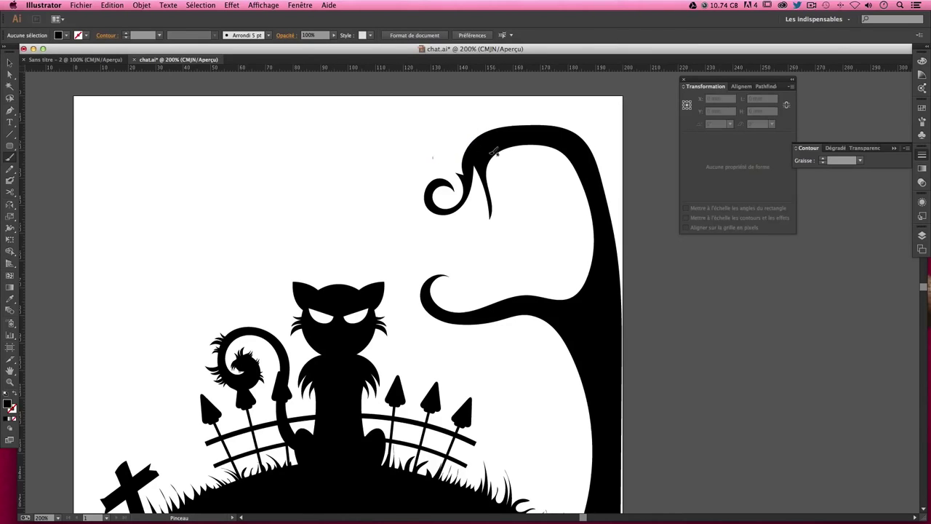
{"action": "left_click_drag", "start_coordinate": [484, 141], "coordinate": [416, 141]}
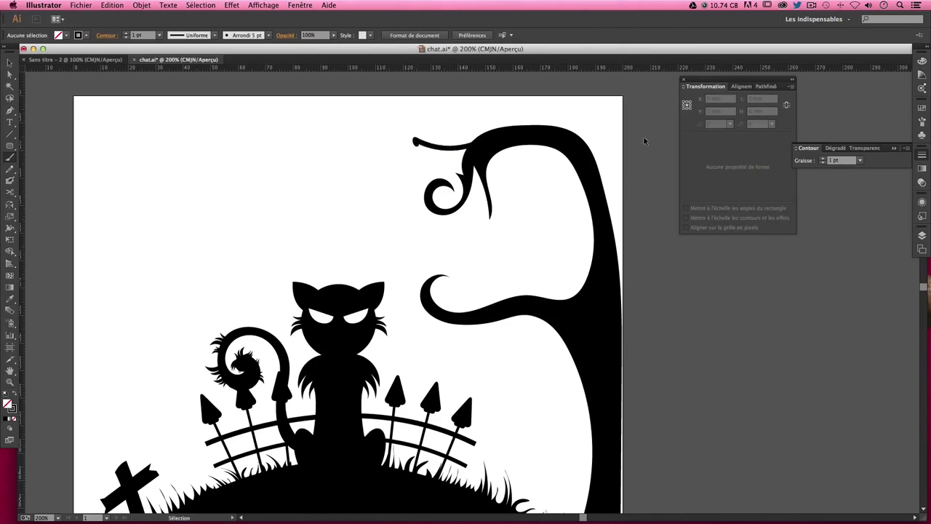
- Undo the last twig and retrace thin 0,3 pt twig strokes leftward from the tree top
{"action": "key", "text": "ctrl+z"}
{"action": "left_click", "coordinate": [833, 162]}
{"action": "type", "text": "0"}
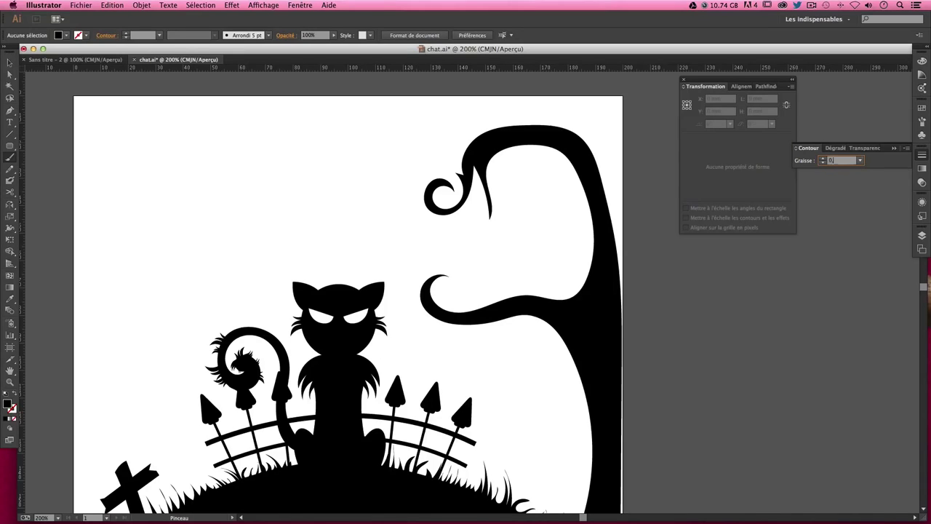
{"action": "key", "text": "Return"}
{"action": "left_click", "coordinate": [834, 162]}
{"action": "key", "text": "Return"}
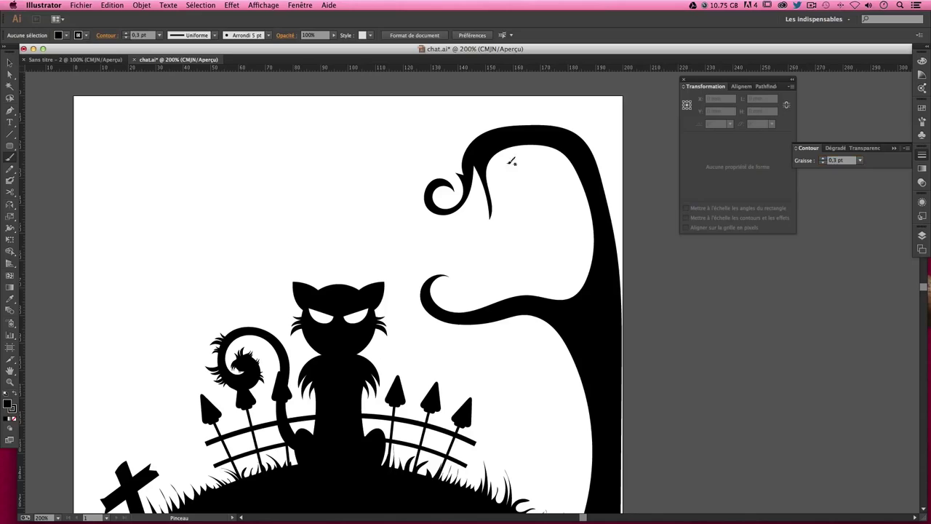
{"action": "mouse_move", "coordinate": [486, 136]}
{"action": "left_mouse_down"}
{"action": "mouse_move", "coordinate": [436, 141]}
{"action": "mouse_move", "coordinate": [416, 154]}
{"action": "mouse_move", "coordinate": [447, 160]}
{"action": "left_mouse_up"}
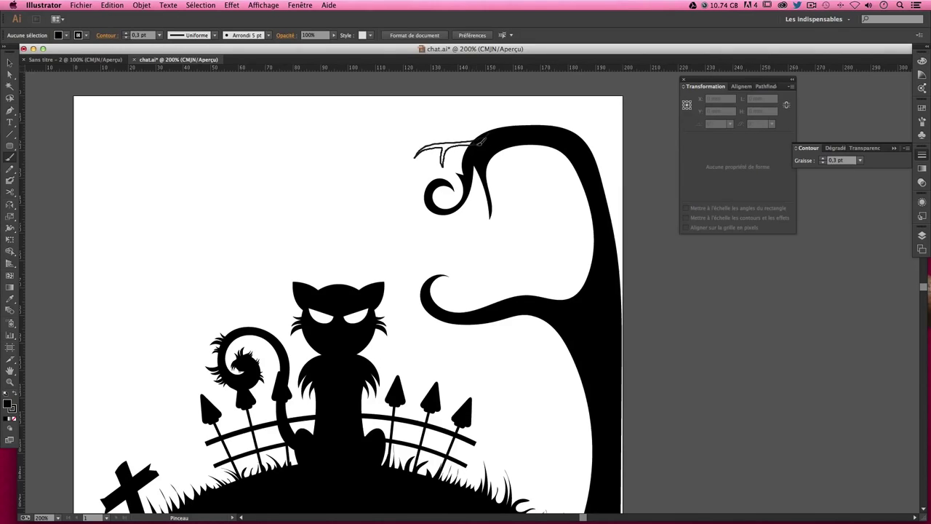
{"action": "left_click_drag", "start_coordinate": [480, 138], "coordinate": [423, 140]}
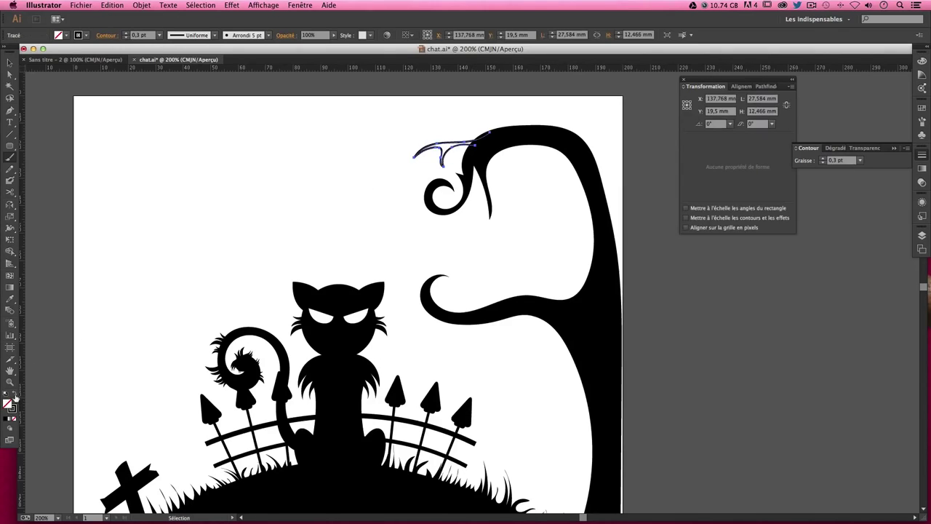
{"action": "left_click", "coordinate": [197, 259]}
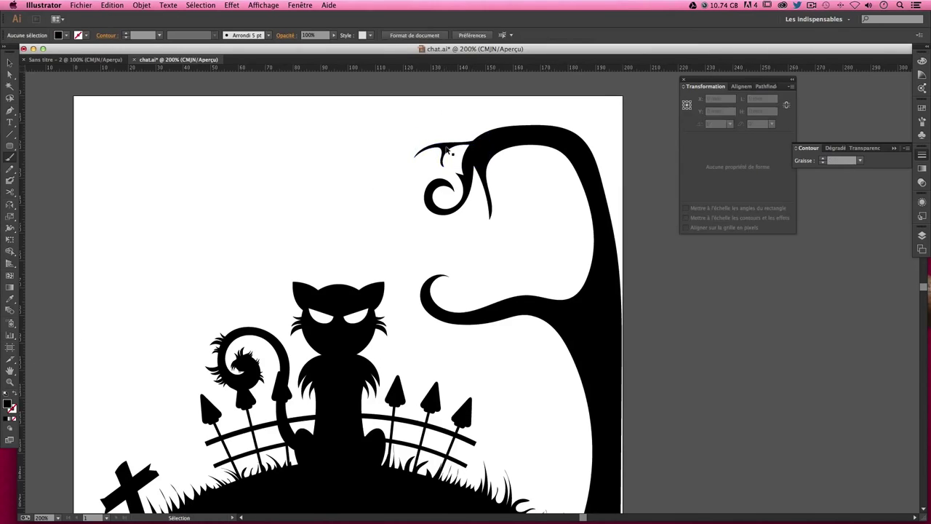
{"action": "mouse_move", "coordinate": [450, 151]}
{"action": "left_mouse_down"}
{"action": "mouse_move", "coordinate": [513, 131]}
{"action": "mouse_move", "coordinate": [424, 153]}
{"action": "left_mouse_up"}
{"action": "left_click", "coordinate": [396, 110]}
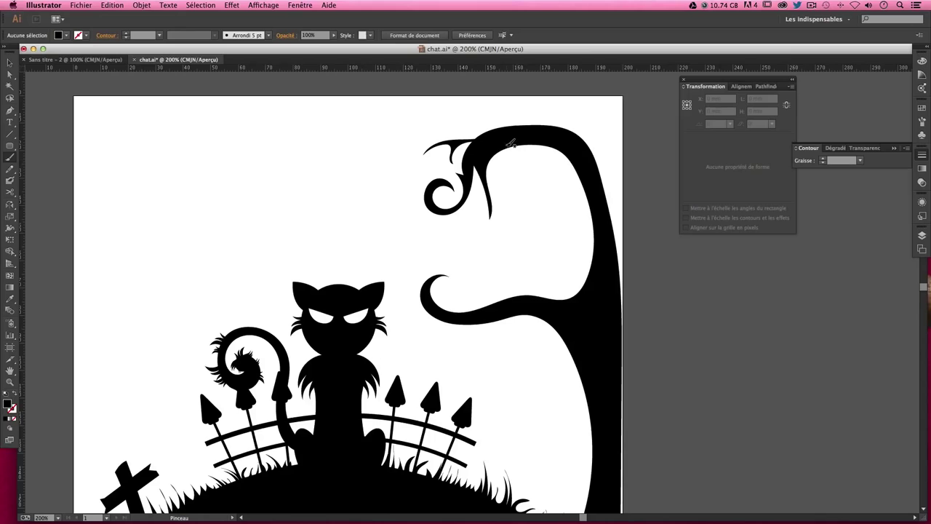
- Draw thin 0,3 pt strands hanging under the top branch and fill them solid black
{"action": "left_click", "coordinate": [837, 160]}
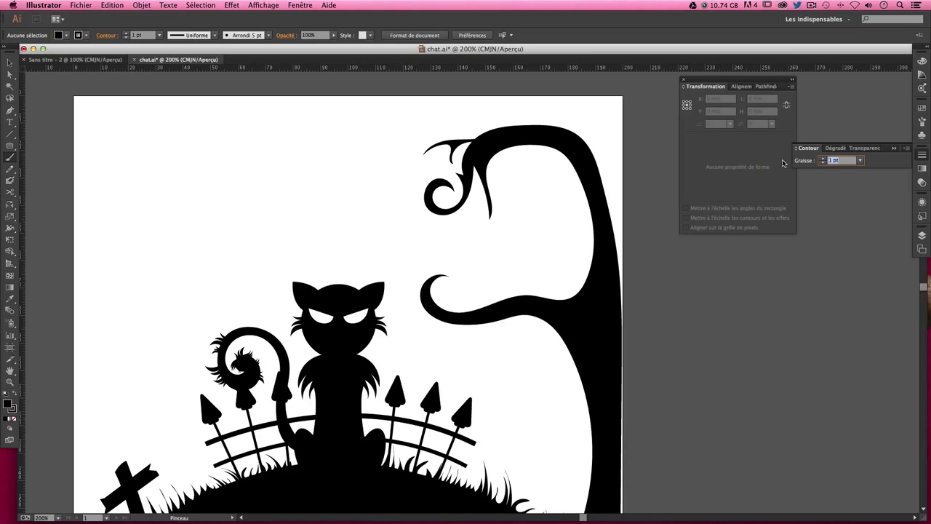
{"action": "type", "text": ",3"}
{"action": "key", "text": "Return"}
{"action": "mouse_move", "coordinate": [502, 146]}
{"action": "left_mouse_down"}
{"action": "mouse_move", "coordinate": [528, 139]}
{"action": "mouse_move", "coordinate": [537, 157]}
{"action": "mouse_move", "coordinate": [550, 149]}
{"action": "mouse_move", "coordinate": [498, 180]}
{"action": "left_mouse_up"}
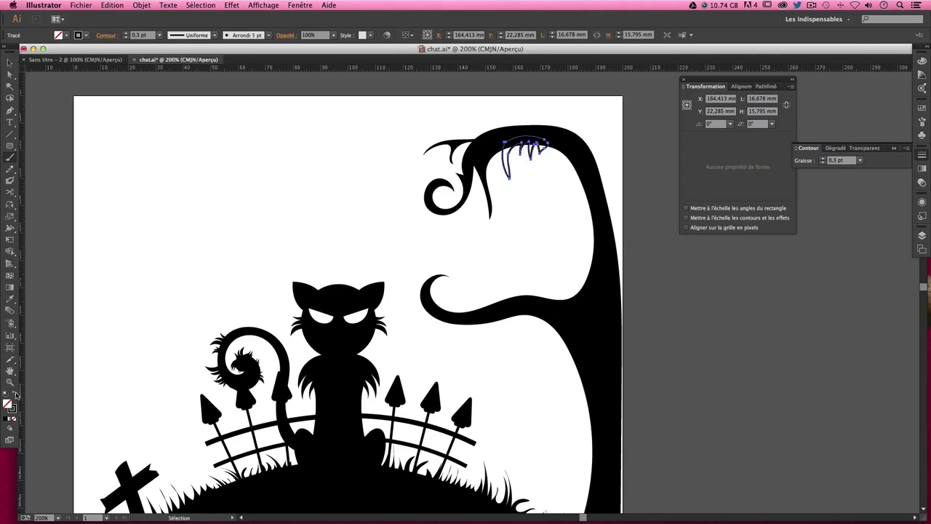
{"action": "left_click", "coordinate": [17, 394]}
{"action": "left_click", "coordinate": [9, 64]}
{"action": "left_click", "coordinate": [128, 141]}
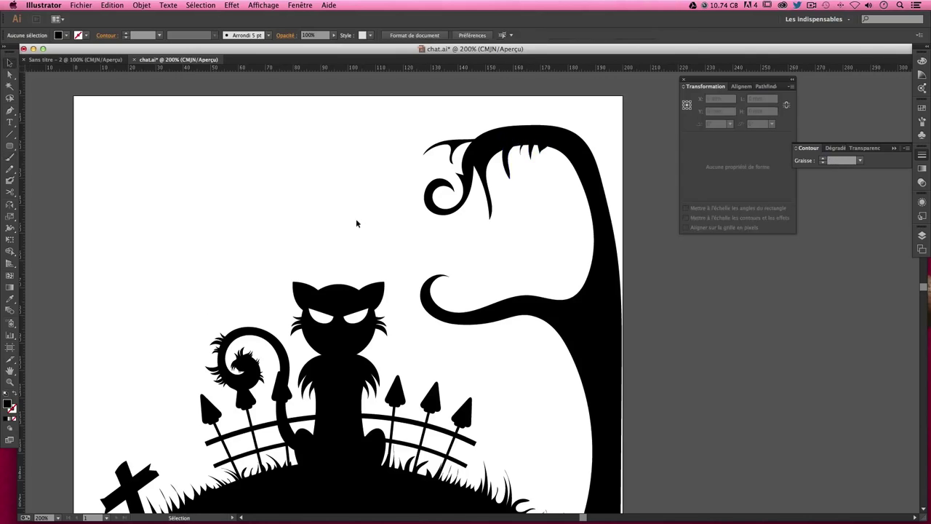
{"action": "scroll", "coordinate": [349, 211], "scroll_direction": "down", "scroll_amount": 2}
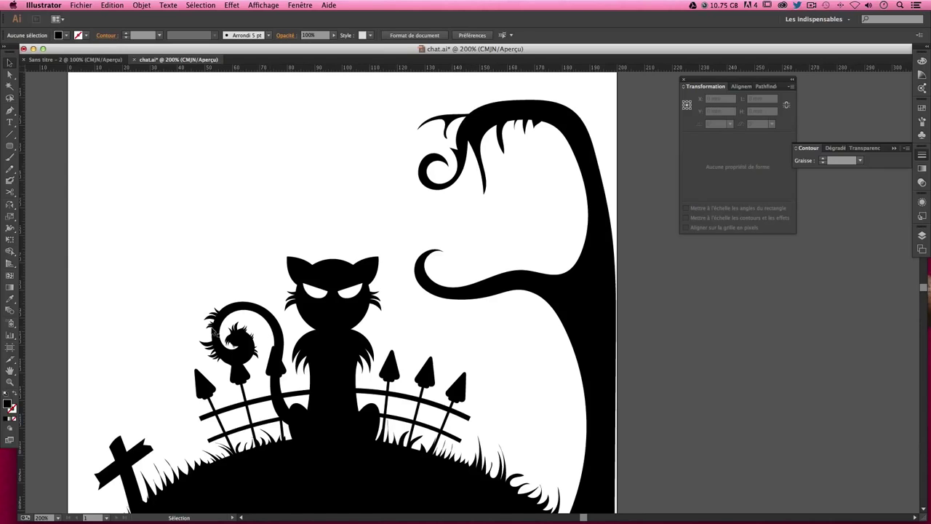
- Move the small curled tuft onto the tree's top branch and rotate it slightly
{"action": "mouse_move", "coordinate": [231, 349]}
{"action": "left_mouse_down"}
{"action": "mouse_move", "coordinate": [244, 305]}
{"action": "mouse_move", "coordinate": [227, 344]}
{"action": "mouse_move", "coordinate": [325, 231]}
{"action": "mouse_move", "coordinate": [388, 230]}
{"action": "left_mouse_up"}
{"action": "left_click", "coordinate": [200, 327]}
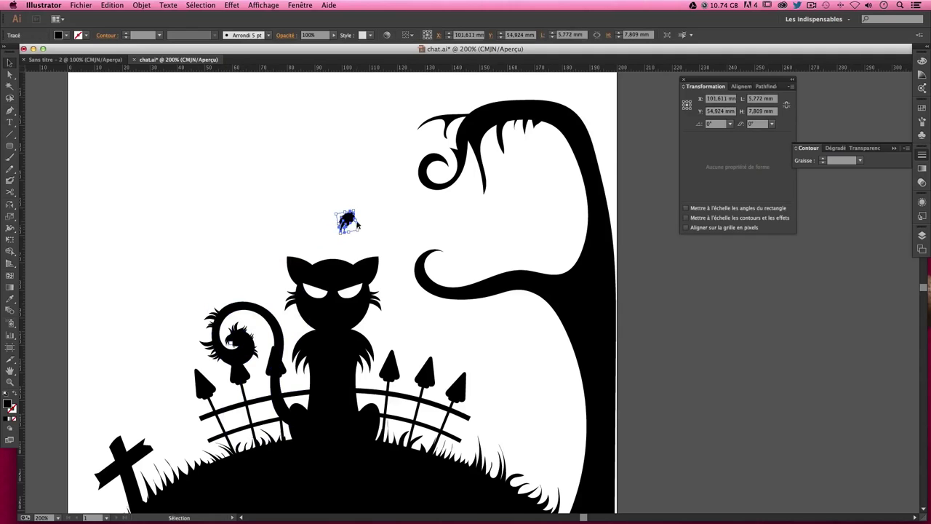
{"action": "left_click", "coordinate": [394, 227]}
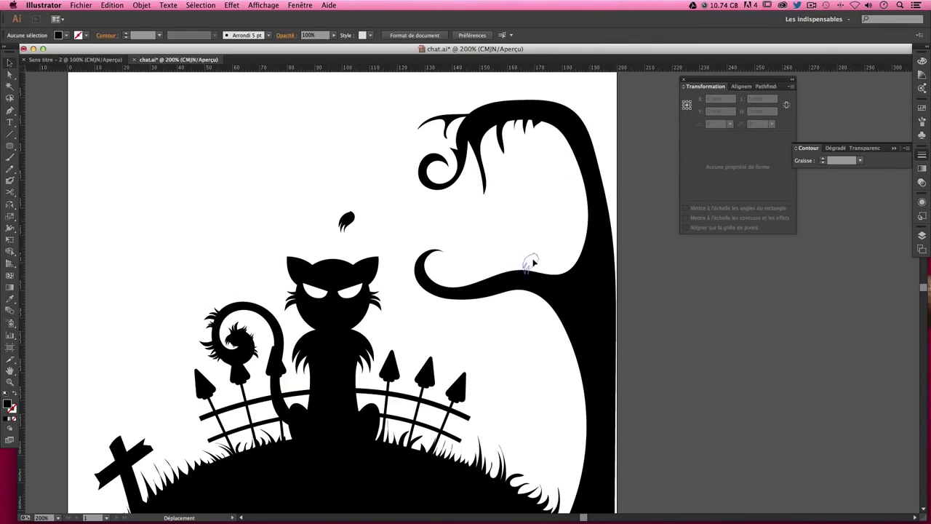
{"action": "left_click", "coordinate": [536, 126]}
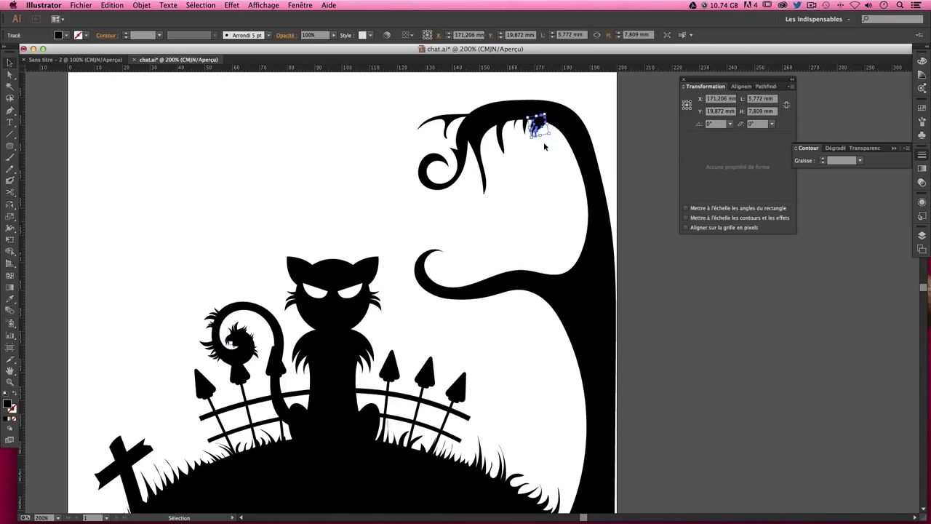
{"action": "left_click_drag", "start_coordinate": [552, 137], "coordinate": [562, 123]}
{"action": "left_click", "coordinate": [540, 141]}
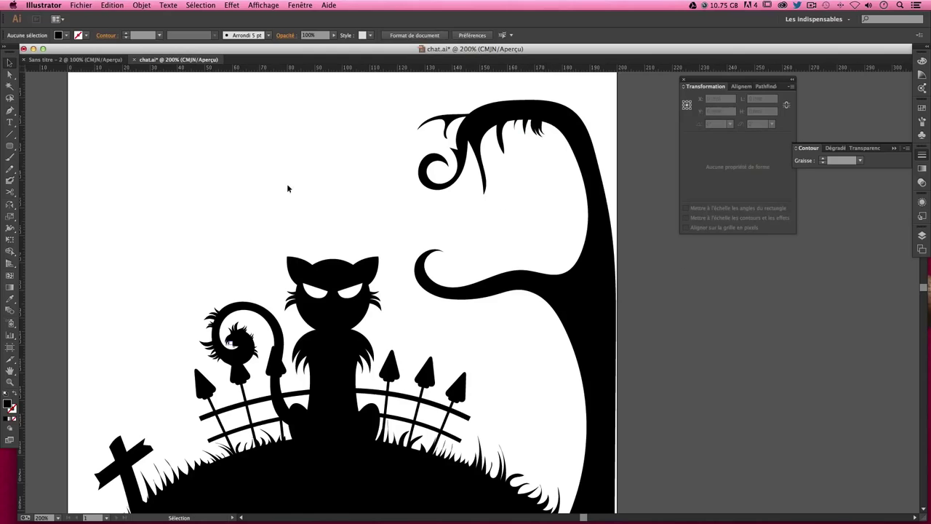
{"action": "left_click", "coordinate": [10, 156]}
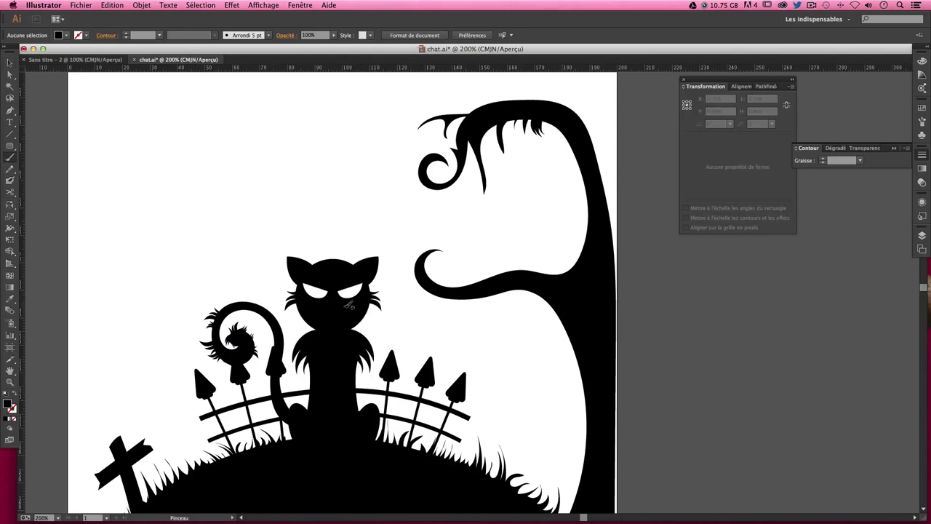
{"action": "left_click", "coordinate": [838, 161]}
{"action": "type", "text": "0,3"}
- Paint a long 0.3 pt branch hooking left off the trunk and fill it solid black
{"action": "key", "text": "Return"}
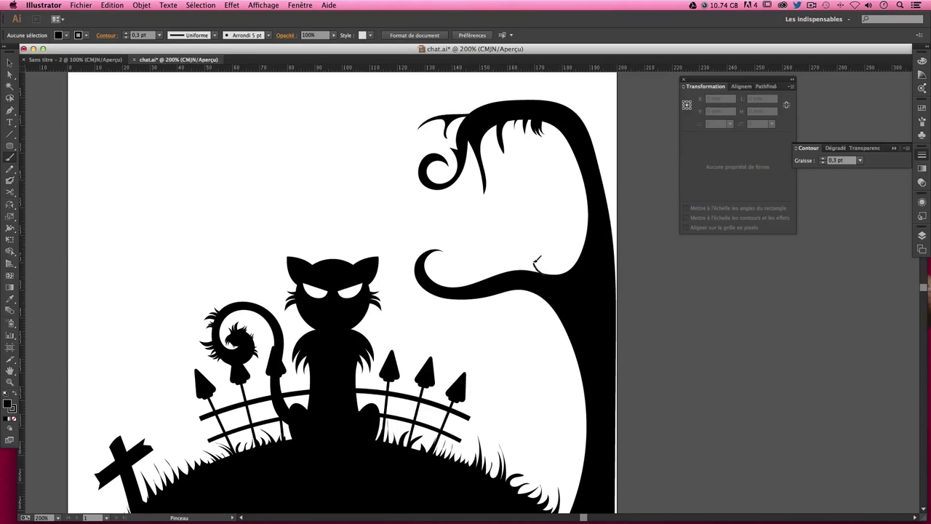
{"action": "left_click_drag", "start_coordinate": [537, 264], "coordinate": [524, 232]}
{"action": "mouse_move", "coordinate": [475, 198]}
{"action": "left_mouse_down"}
{"action": "mouse_move", "coordinate": [433, 216]}
{"action": "mouse_move", "coordinate": [405, 203]}
{"action": "mouse_move", "coordinate": [483, 260]}
{"action": "mouse_move", "coordinate": [495, 240]}
{"action": "mouse_move", "coordinate": [460, 239]}
{"action": "left_mouse_up"}
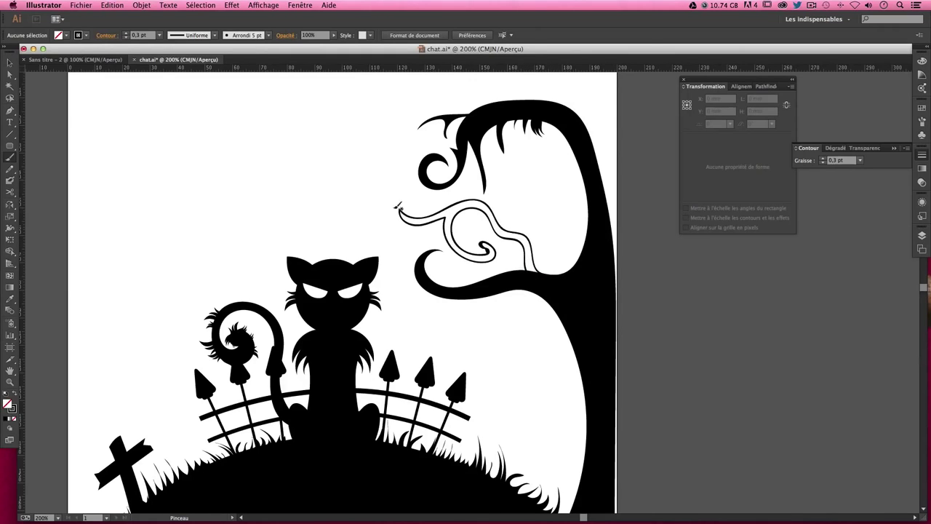
{"action": "key", "text": "v"}
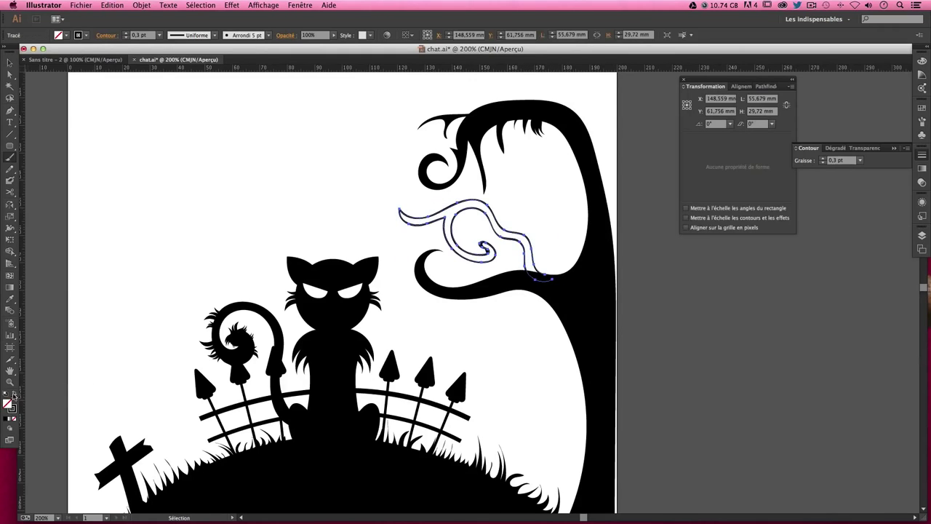
{"action": "left_click", "coordinate": [13, 395]}
{"action": "left_click", "coordinate": [662, 343]}
{"action": "key", "text": "b"}
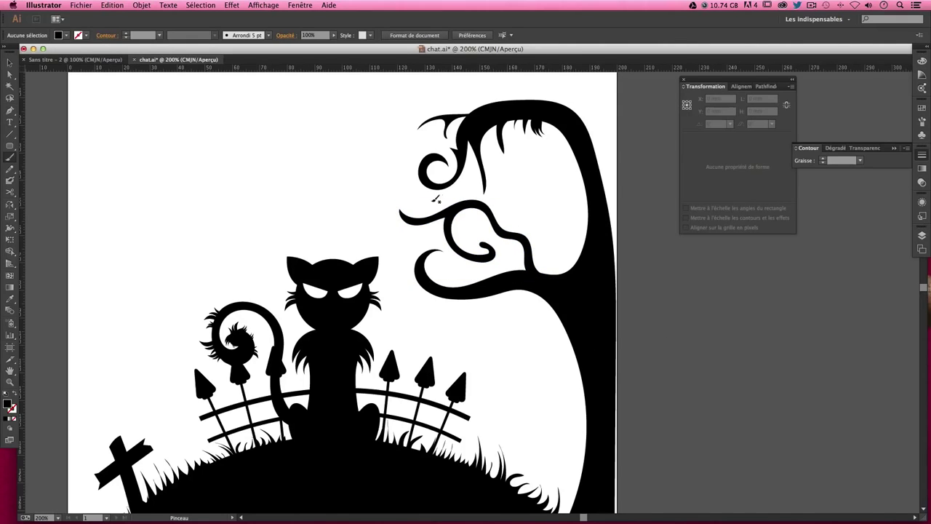
- Paint a small 0.3 pt curl off the upper trunk and make it solid black
{"action": "left_click", "coordinate": [835, 162]}
{"action": "key", "text": "Return"}
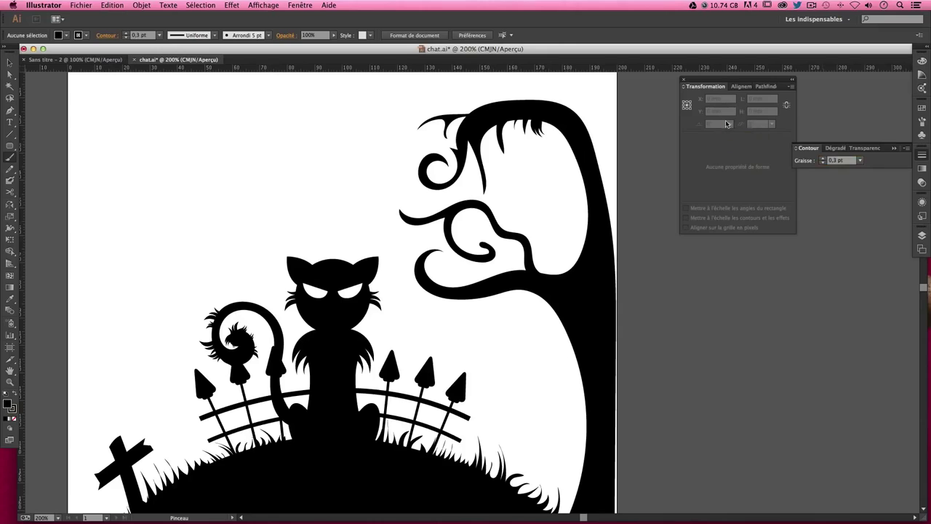
{"action": "left_click_drag", "start_coordinate": [594, 184], "coordinate": [528, 168]}
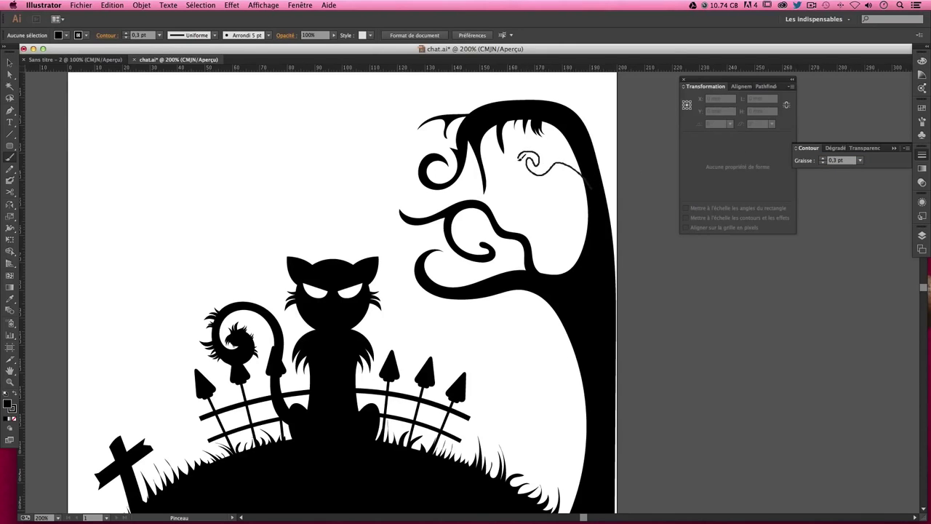
{"action": "mouse_move", "coordinate": [527, 178]}
{"action": "left_mouse_down"}
{"action": "mouse_move", "coordinate": [507, 186]}
{"action": "mouse_move", "coordinate": [522, 201]}
{"action": "left_mouse_up"}
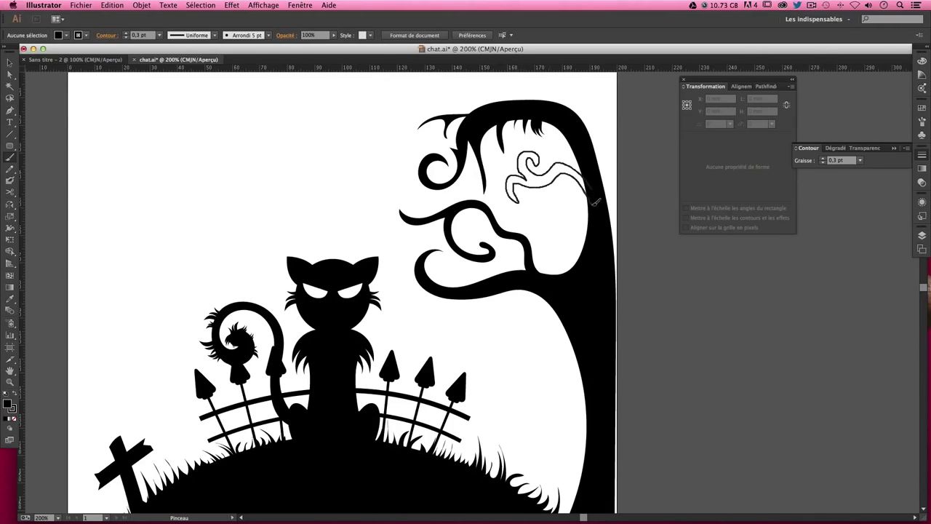
{"action": "left_click_drag", "start_coordinate": [566, 169], "coordinate": [593, 196]}
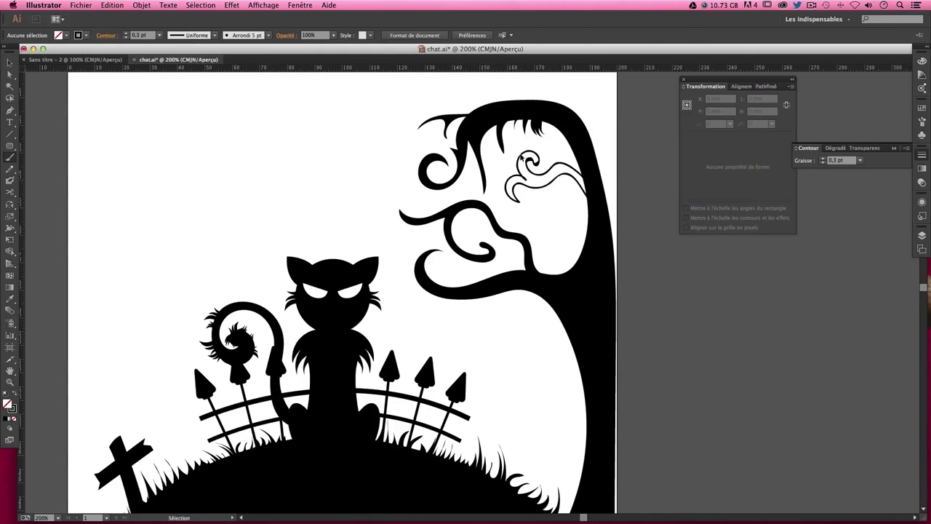
{"action": "left_click", "coordinate": [17, 397]}
{"action": "key", "text": "ctrl+shift+a"}
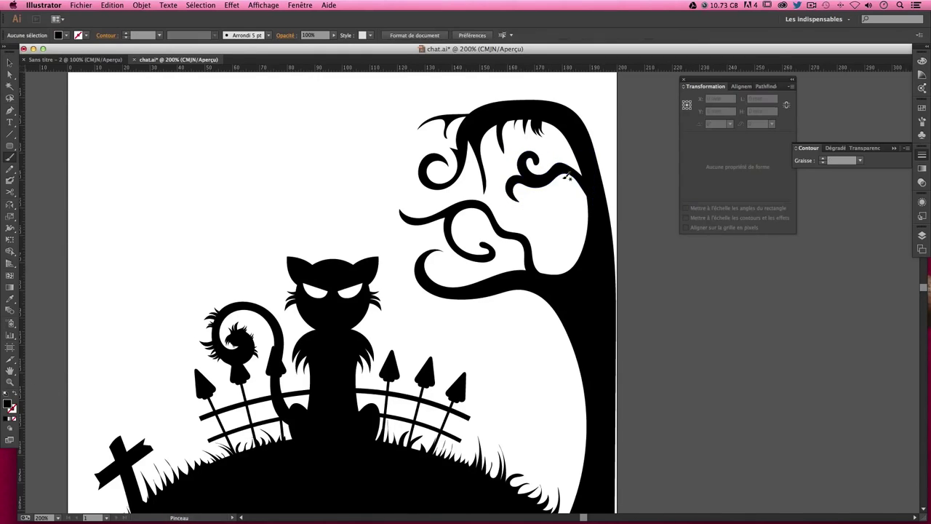
{"action": "left_click_drag", "start_coordinate": [561, 255], "coordinate": [565, 218]}
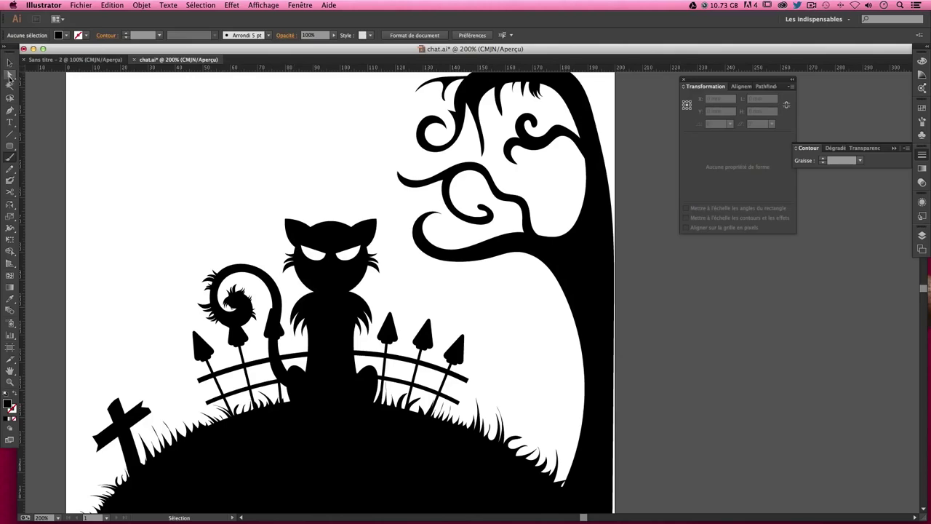
- Duplicate the small black tuft and position the copy beneath the long left branch
{"action": "left_click", "coordinate": [9, 63]}
{"action": "left_click_drag", "start_coordinate": [538, 90], "coordinate": [493, 265]}
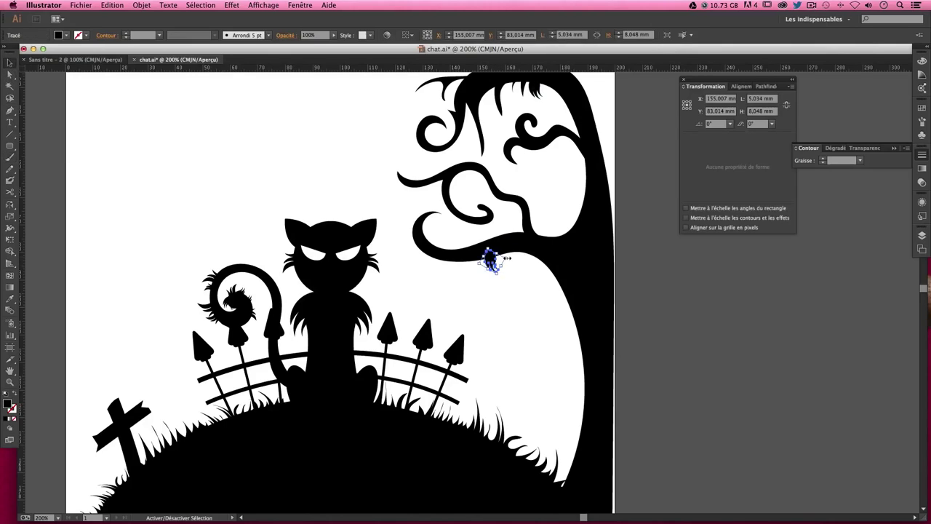
{"action": "key", "text": "a"}
{"action": "left_click", "coordinate": [507, 251]}
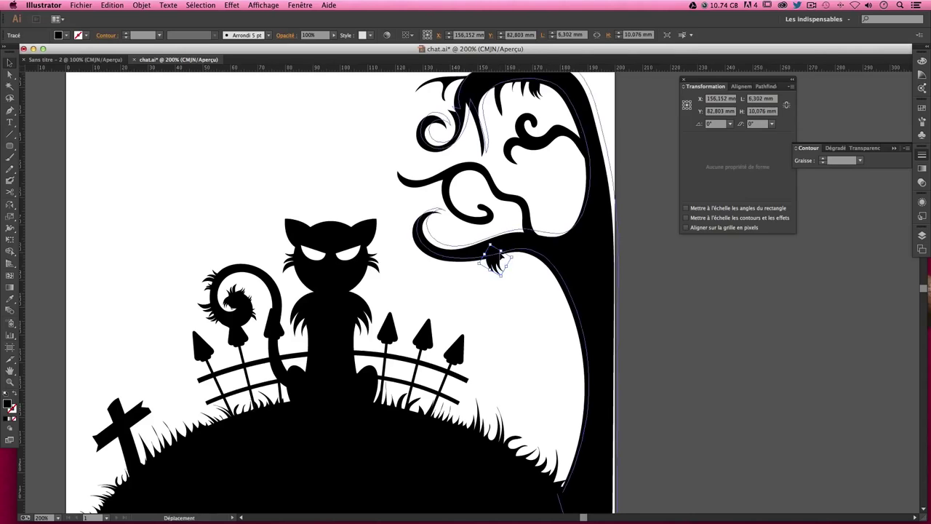
{"action": "left_click", "coordinate": [506, 289]}
{"action": "key", "text": "v"}
{"action": "left_click", "coordinate": [492, 263]}
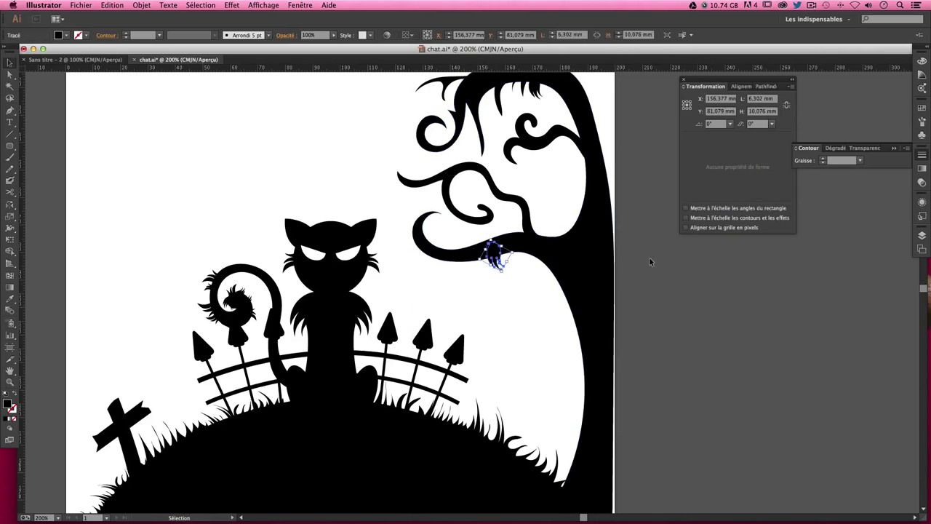
{"action": "left_click", "coordinate": [651, 260]}
{"action": "left_click", "coordinate": [9, 156]}
{"action": "type", "text": "0,3"}
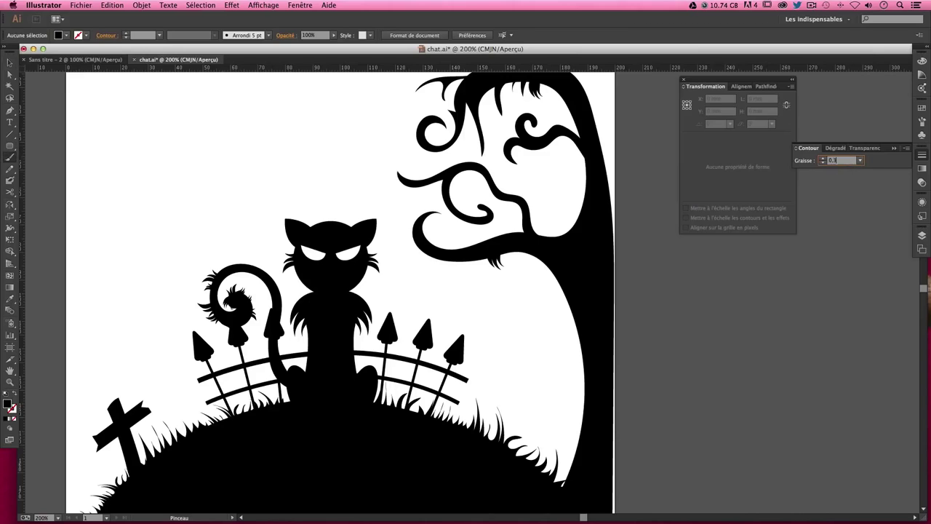
- Paint a 0.3 pt branch drooping from the left limb and curling back toward the trunk, filled black
{"action": "key", "text": "Return"}
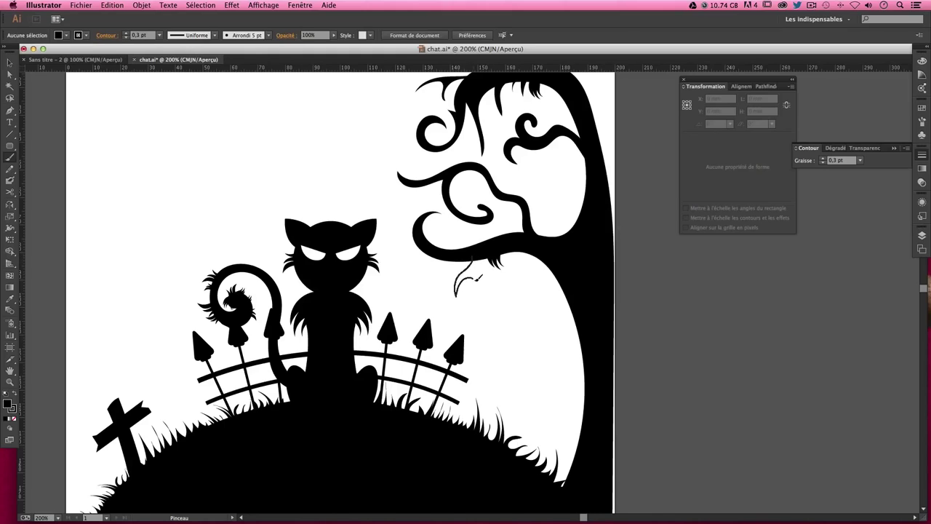
{"action": "mouse_move", "coordinate": [479, 277]}
{"action": "left_mouse_down"}
{"action": "mouse_move", "coordinate": [495, 312]}
{"action": "mouse_move", "coordinate": [489, 362]}
{"action": "left_mouse_up"}
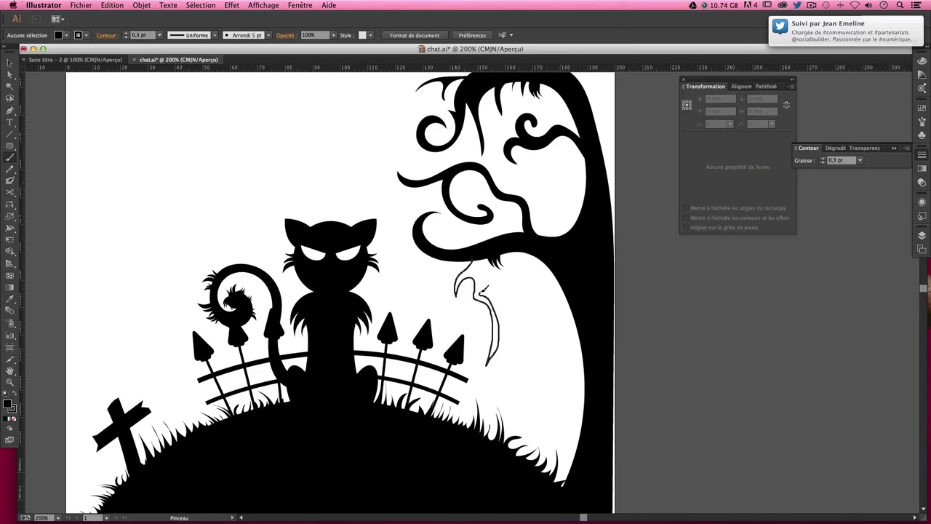
{"action": "mouse_move", "coordinate": [482, 289]}
{"action": "left_mouse_down"}
{"action": "mouse_move", "coordinate": [524, 310]}
{"action": "mouse_move", "coordinate": [550, 275]}
{"action": "mouse_move", "coordinate": [525, 270]}
{"action": "mouse_move", "coordinate": [548, 292]}
{"action": "mouse_move", "coordinate": [509, 281]}
{"action": "left_mouse_up"}
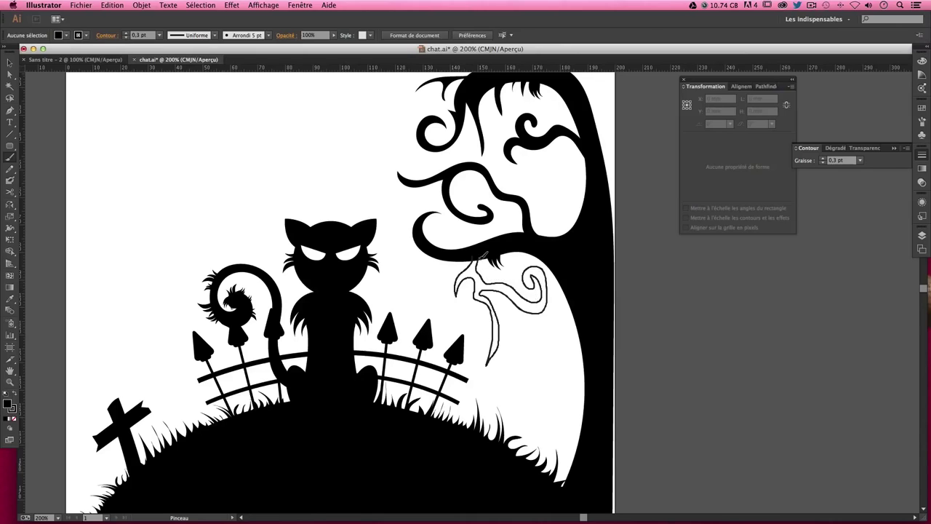
{"action": "key", "text": "v"}
{"action": "left_click_drag", "start_coordinate": [520, 337], "coordinate": [451, 321]}
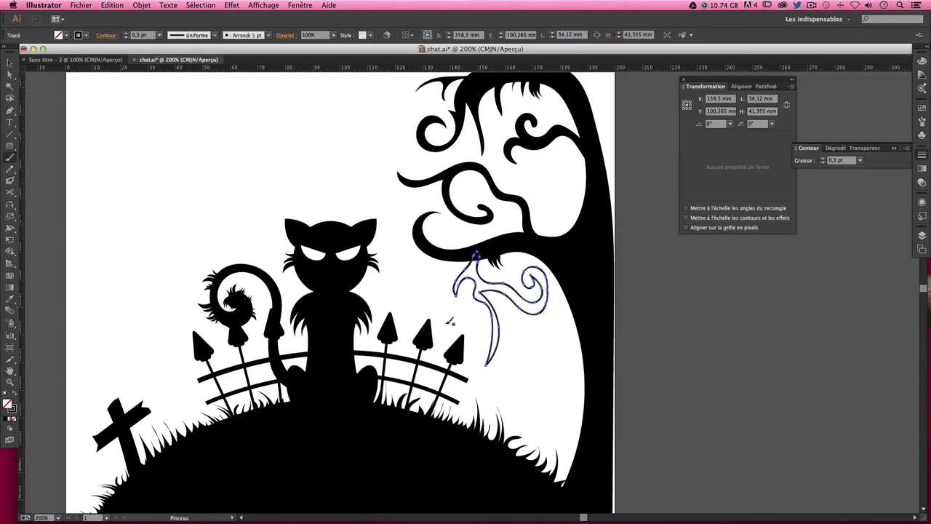
{"action": "key", "text": "shift+x"}
{"action": "left_click", "coordinate": [530, 376]}
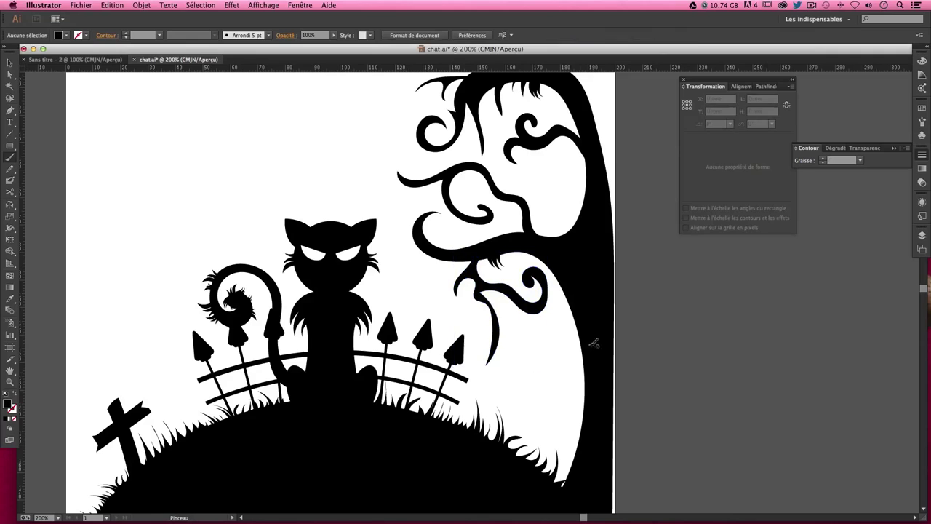
{"action": "scroll", "coordinate": [470, 213], "scroll_direction": "down", "scroll_amount": 1}
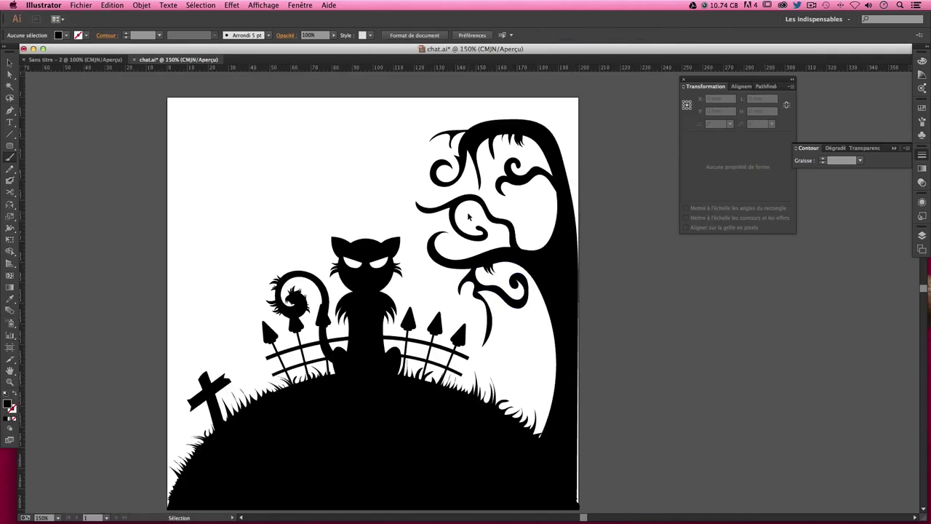
{"action": "scroll", "coordinate": [469, 214], "scroll_direction": "down", "scroll_amount": 1}
{"action": "scroll", "coordinate": [471, 212], "scroll_direction": "up", "scroll_amount": 1}
{"action": "key", "text": "b"}
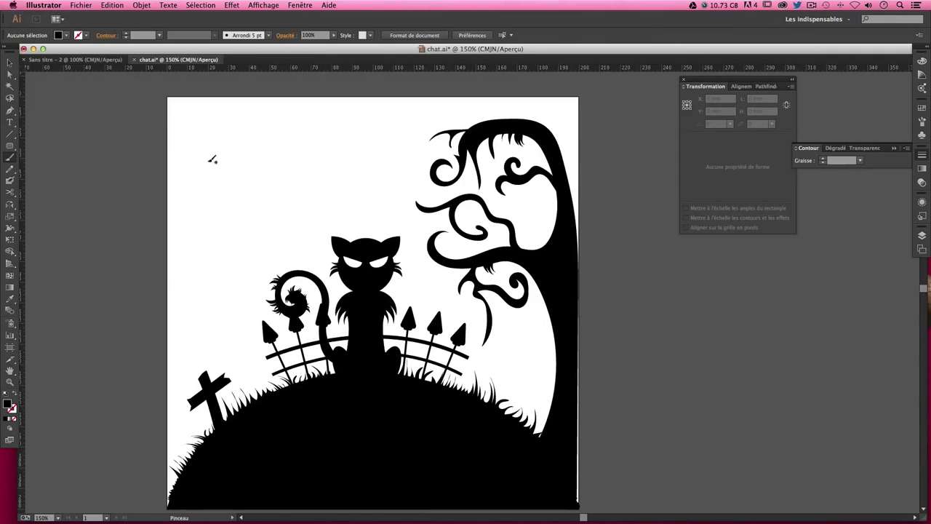
{"action": "left_click", "coordinate": [10, 62]}
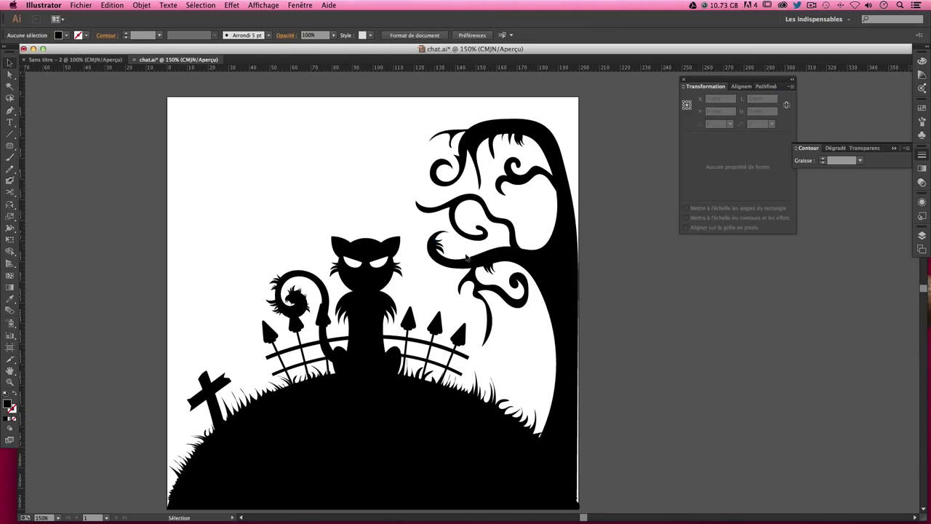
- Nudge the small piece down near the branch and deselect it
{"action": "left_click_drag", "start_coordinate": [439, 252], "coordinate": [437, 267]}
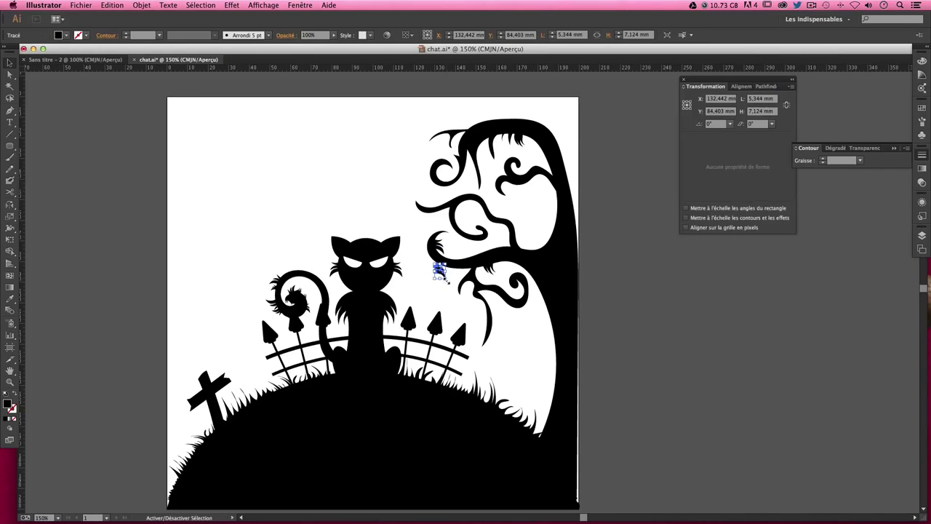
{"action": "key", "text": "ctrl+shift+a"}
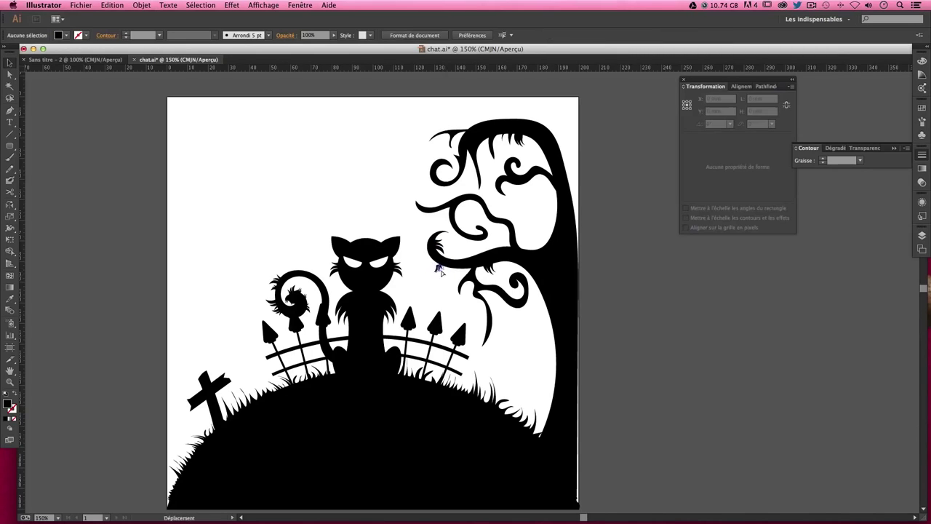
{"action": "left_click", "coordinate": [425, 282]}
- Move the small twig right and rotate it to follow the top branch
{"action": "left_click", "coordinate": [451, 137]}
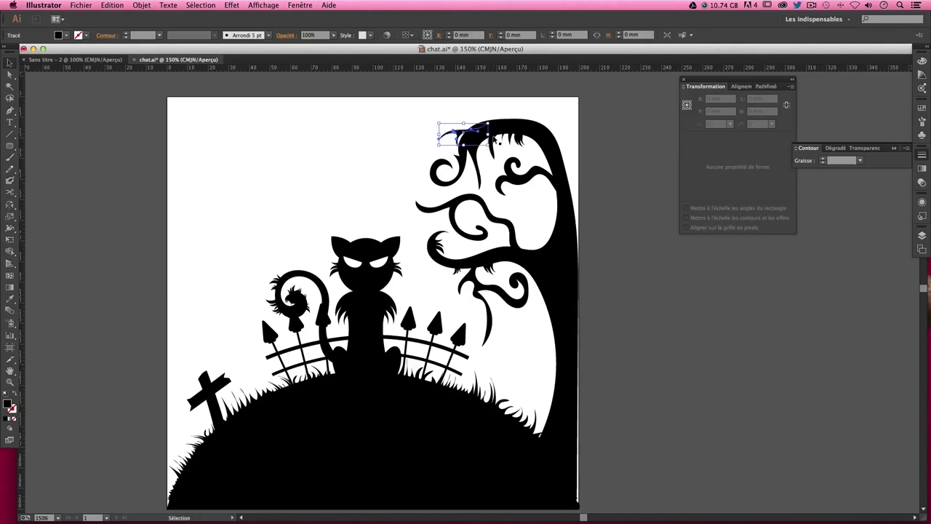
{"action": "left_click_drag", "start_coordinate": [449, 138], "coordinate": [492, 149]}
{"action": "key", "text": "ctrl+z"}
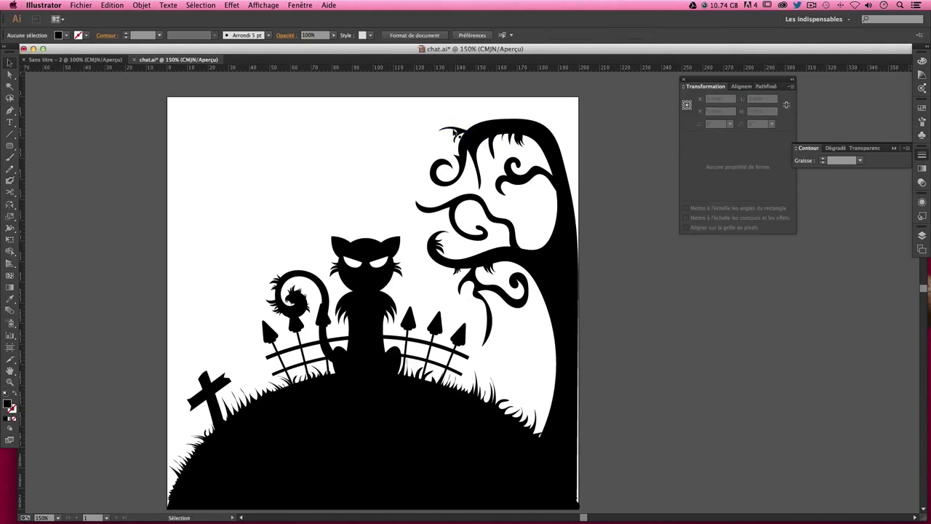
{"action": "left_click", "coordinate": [597, 146]}
{"action": "left_click_drag", "start_coordinate": [481, 144], "coordinate": [489, 153]}
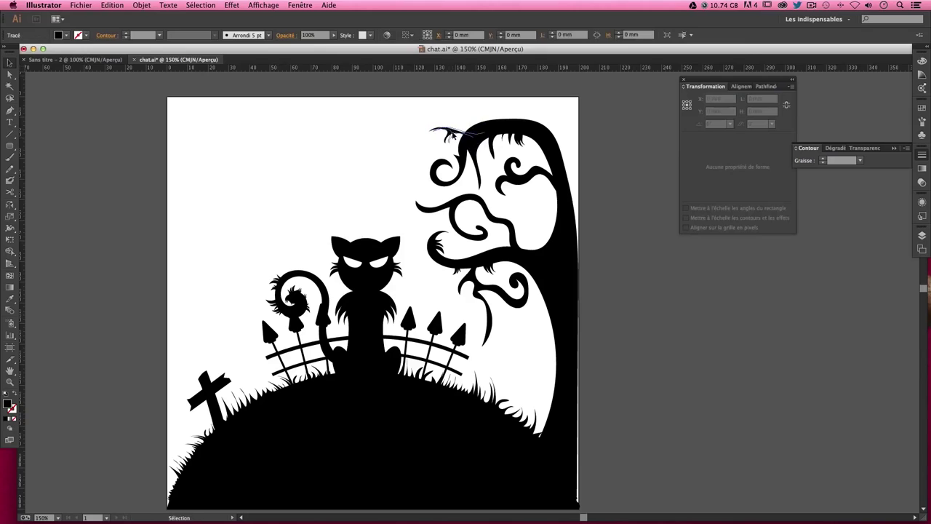
{"action": "left_click", "coordinate": [480, 147]}
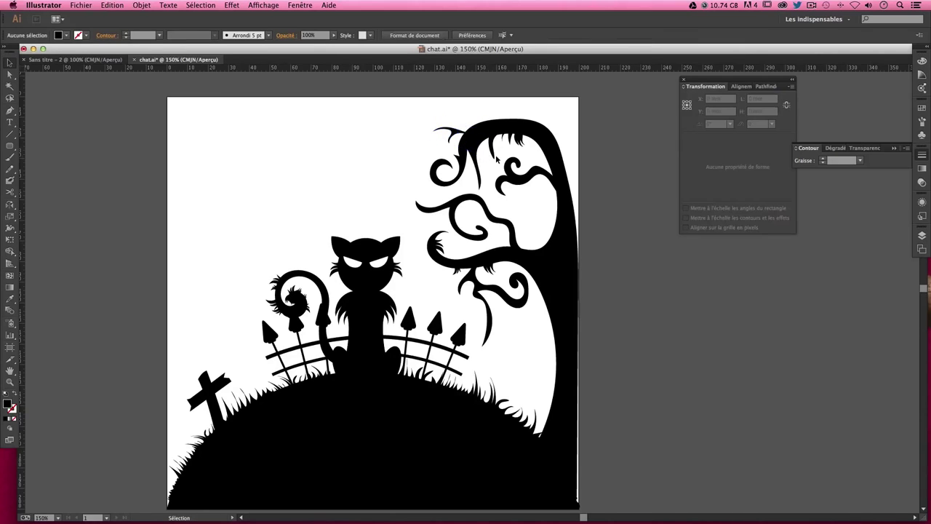
{"action": "left_click", "coordinate": [455, 133]}
{"action": "left_click_drag", "start_coordinate": [481, 155], "coordinate": [463, 138]}
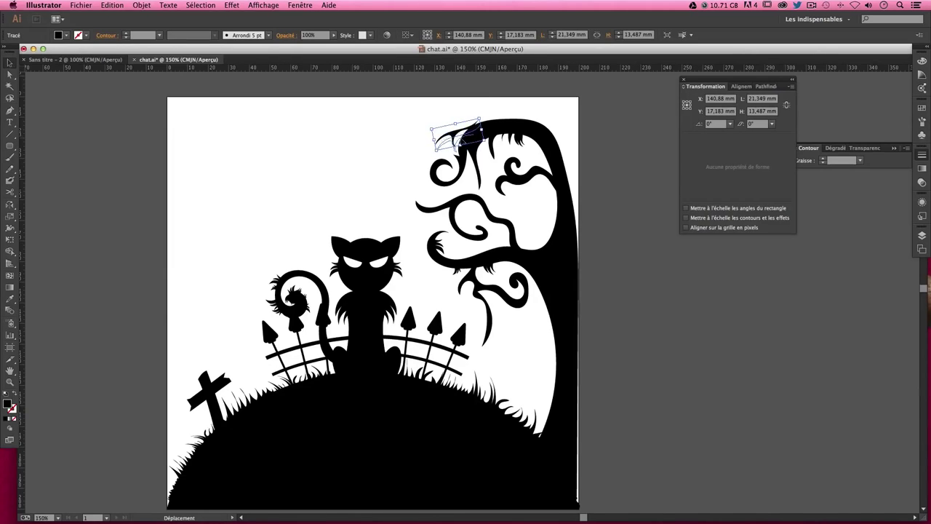
{"action": "left_click", "coordinate": [488, 97]}
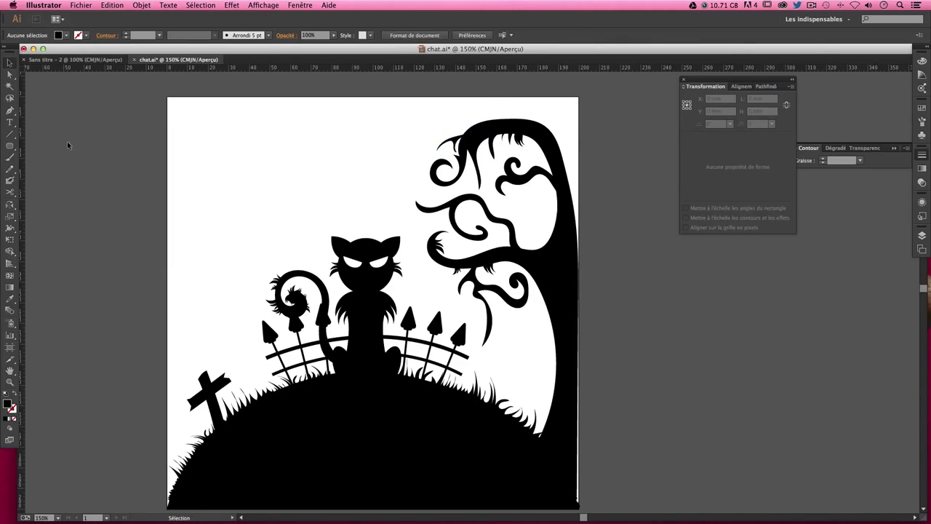
{"action": "left_click", "coordinate": [10, 110]}
- Draw the first straight web thread across the hollow with no fill and 2 pt black stroke
{"action": "left_click", "coordinate": [16, 395]}
{"action": "left_click", "coordinate": [520, 181]}
{"action": "left_click", "coordinate": [550, 249]}
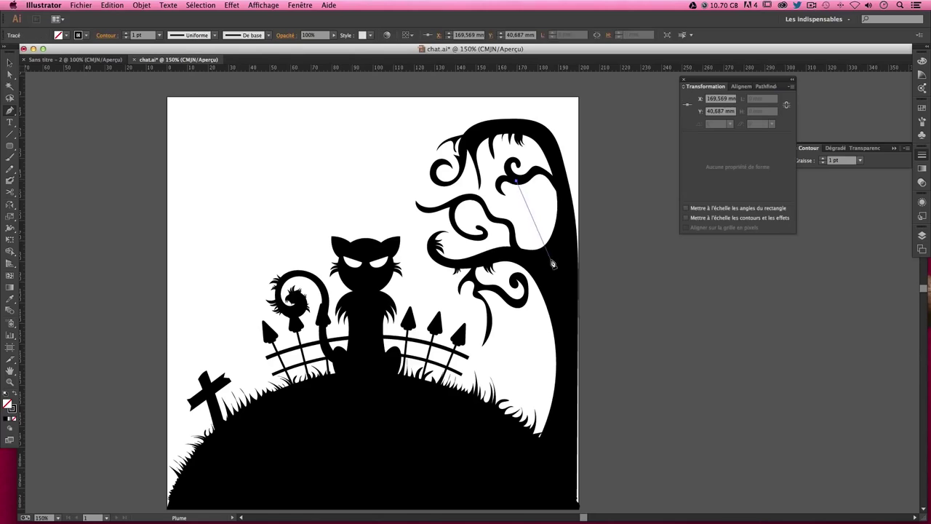
{"action": "key", "text": "Escape"}
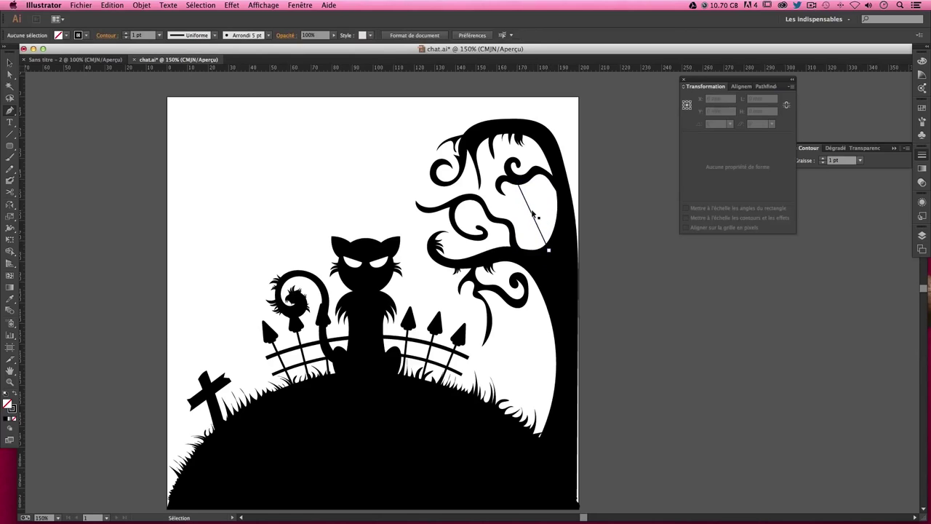
{"action": "left_click", "coordinate": [536, 217], "text": "ctrl"}
{"action": "left_click", "coordinate": [843, 160]}
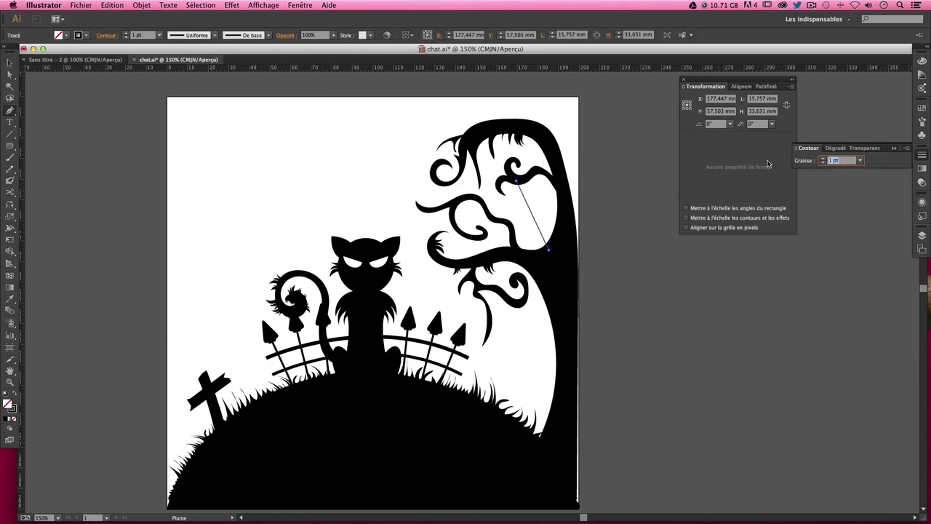
{"action": "type", "text": "2"}
{"action": "key", "text": "Return"}
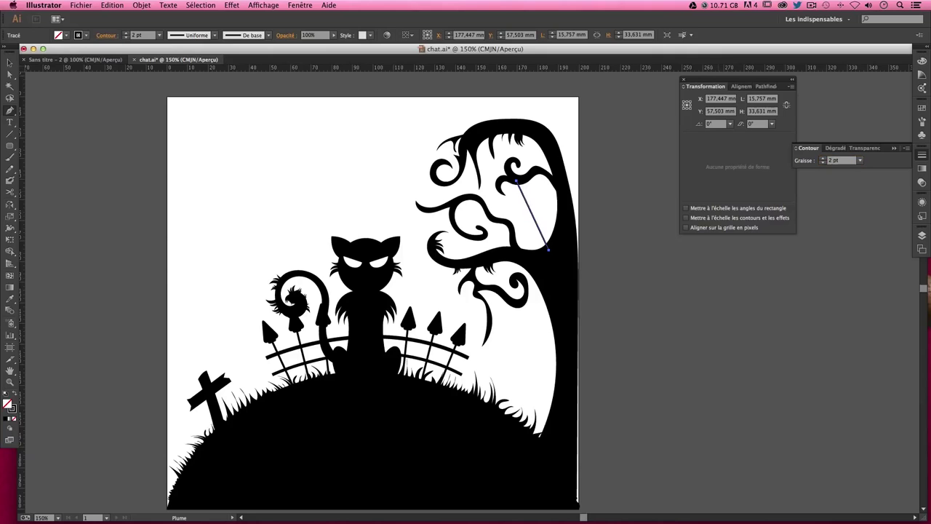
{"action": "left_click", "coordinate": [514, 191], "text": "ctrl"}
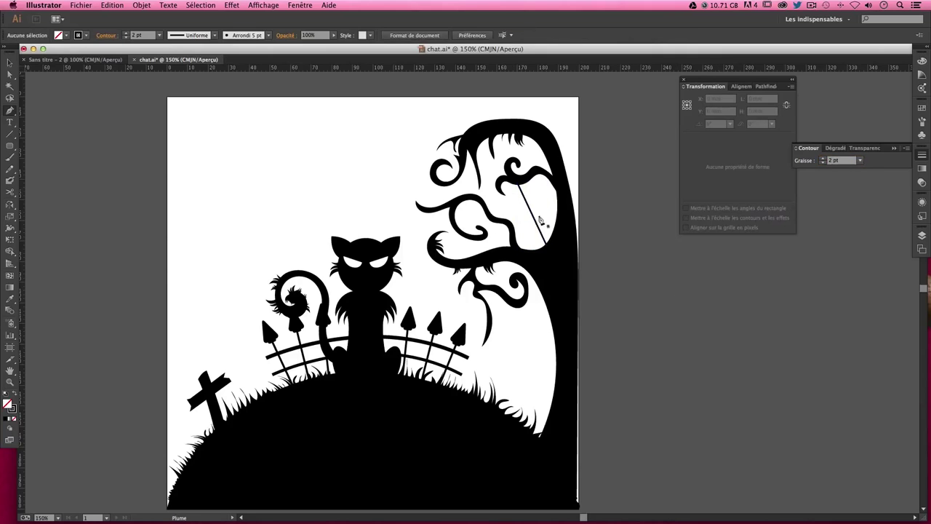
- Add a crossing thread, a vertical thread and a horizontal thread across the hollow
{"action": "left_click", "coordinate": [561, 195]}
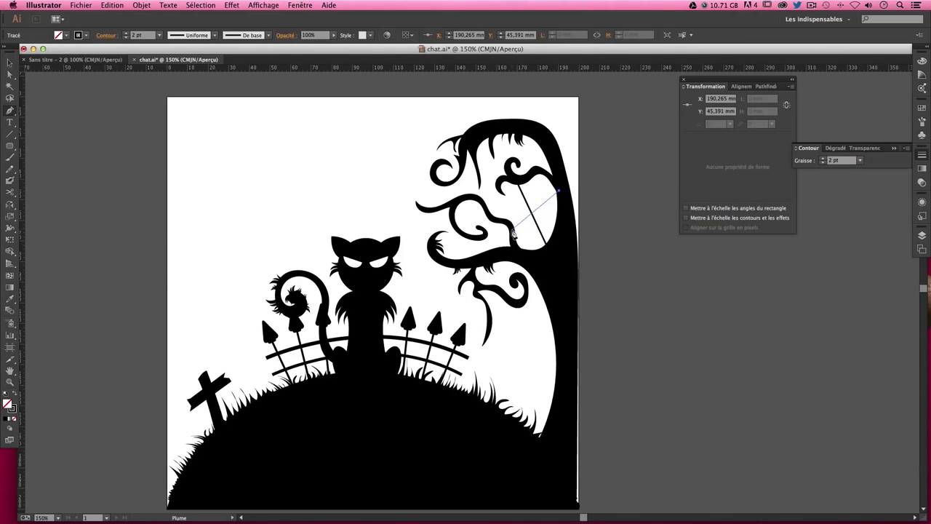
{"action": "left_click", "coordinate": [512, 230]}
{"action": "left_click", "coordinate": [660, 256], "text": "ctrl"}
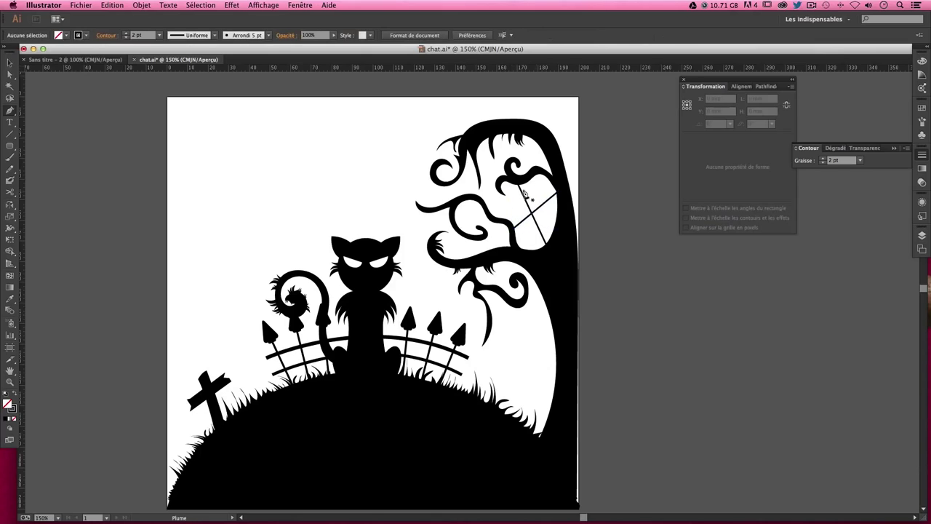
{"action": "left_click", "coordinate": [536, 173]}
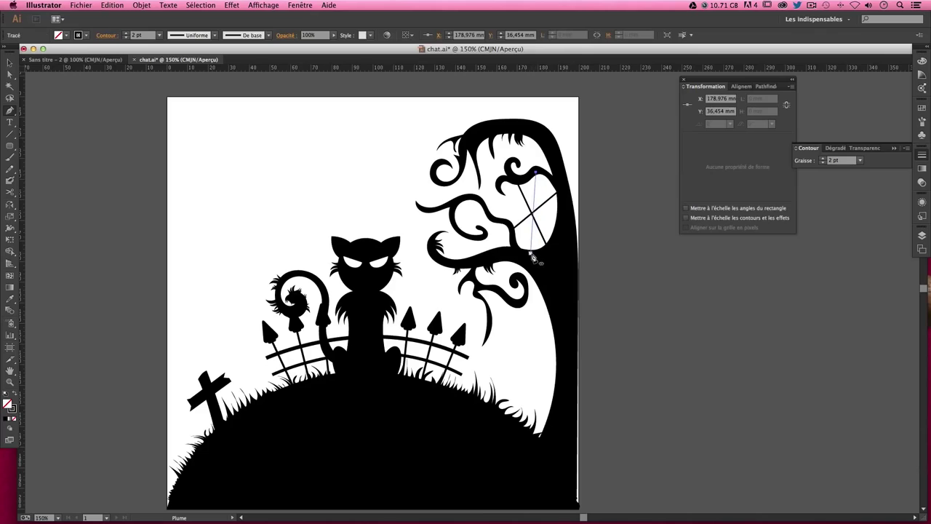
{"action": "left_click", "coordinate": [529, 257]}
{"action": "key", "text": "ctrl+shift+a"}
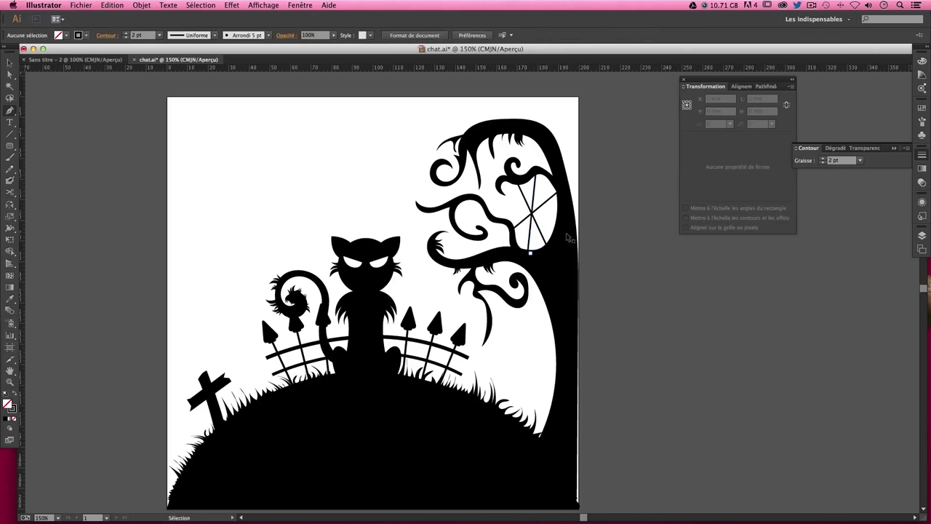
{"action": "left_click", "coordinate": [487, 210]}
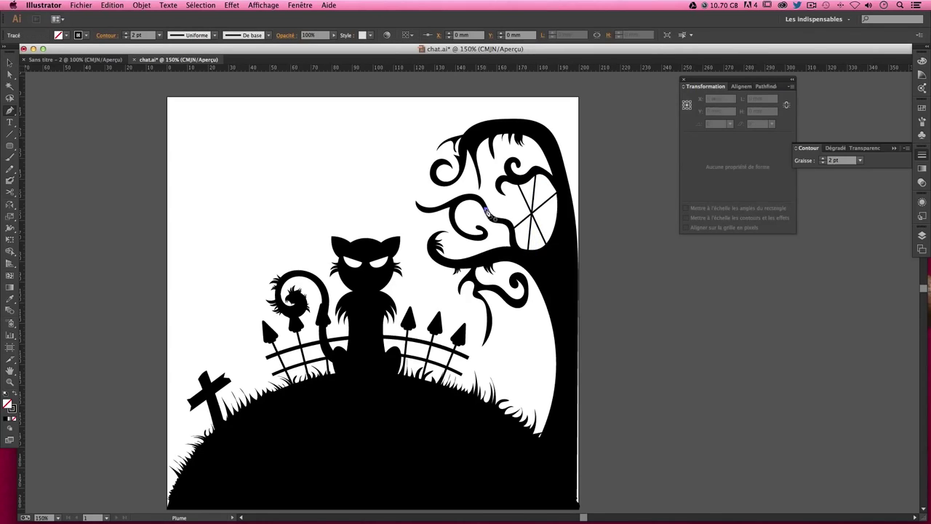
{"action": "left_click", "coordinate": [566, 220]}
{"action": "key", "text": "ctrl+shift+a"}
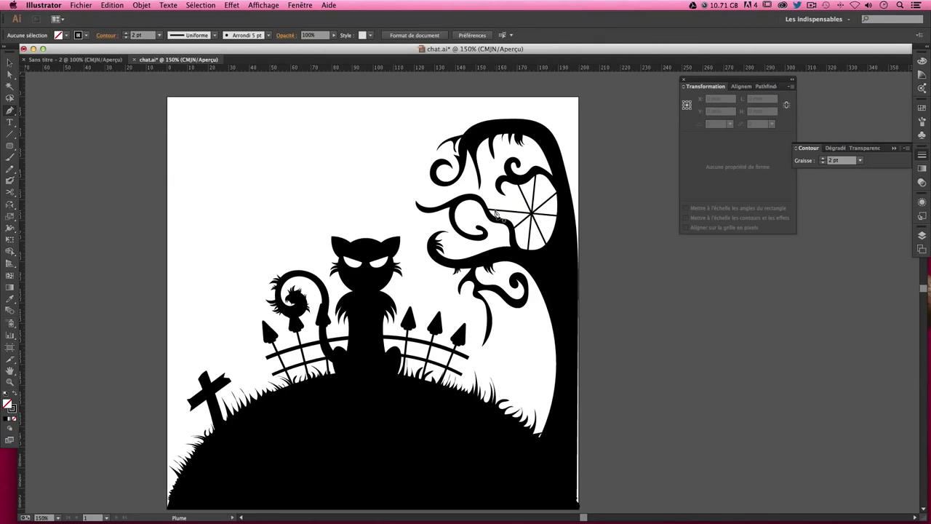
{"action": "left_click", "coordinate": [499, 212]}
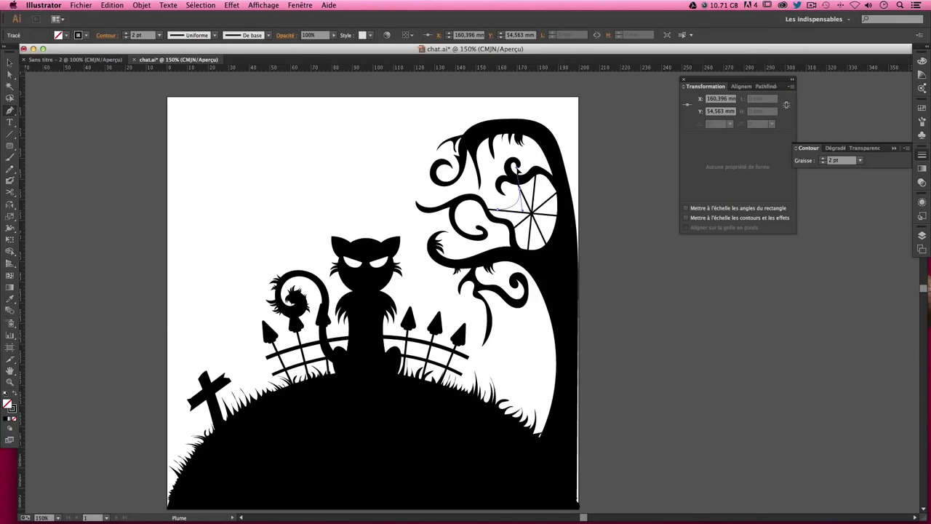
- Draw a curved strand linking the web threads from the upper branch down to the lower thread
{"action": "left_click", "coordinate": [517, 178]}
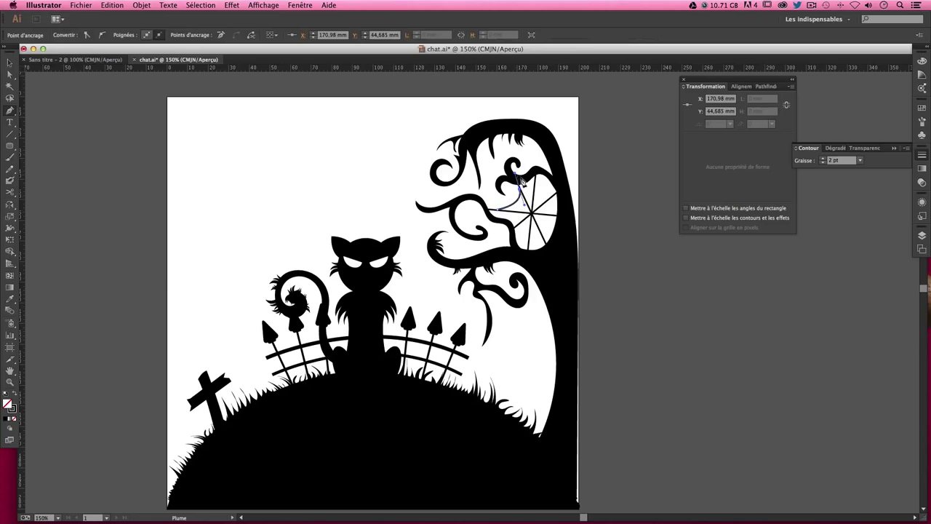
{"action": "key", "text": "ctrl+z"}
{"action": "mouse_move", "coordinate": [522, 190]}
{"action": "left_mouse_down"}
{"action": "mouse_move", "coordinate": [529, 171]}
{"action": "mouse_move", "coordinate": [521, 188]}
{"action": "left_mouse_up"}
{"action": "left_click_drag", "start_coordinate": [538, 183], "coordinate": [538, 188]}
{"action": "left_click", "coordinate": [550, 197]}
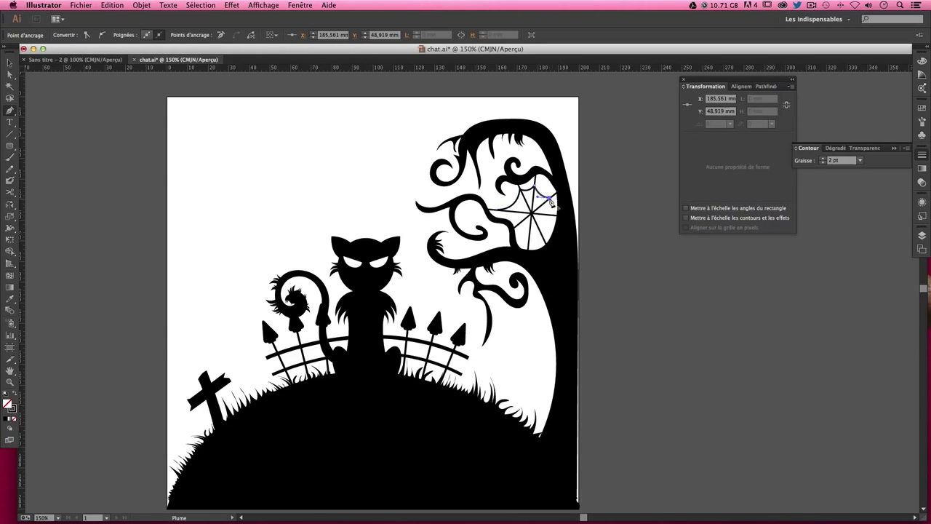
{"action": "left_click_drag", "start_coordinate": [552, 203], "coordinate": [552, 218]}
{"action": "left_click", "coordinate": [551, 213]}
{"action": "left_click_drag", "start_coordinate": [550, 213], "coordinate": [544, 237]}
{"action": "left_click", "coordinate": [543, 235]}
{"action": "key", "text": "Escape"}
- Add another curved strand from the lower thread to the web's left edge
{"action": "left_click", "coordinate": [532, 235]}
{"action": "left_click_drag", "start_coordinate": [532, 236], "coordinate": [516, 224]}
{"action": "left_click", "coordinate": [501, 212]}
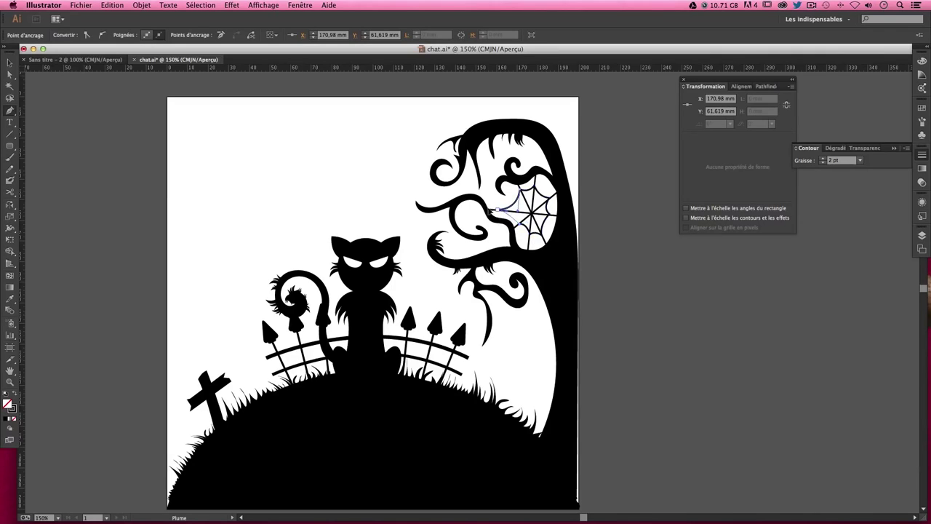
{"action": "key", "text": "super+shift+a"}
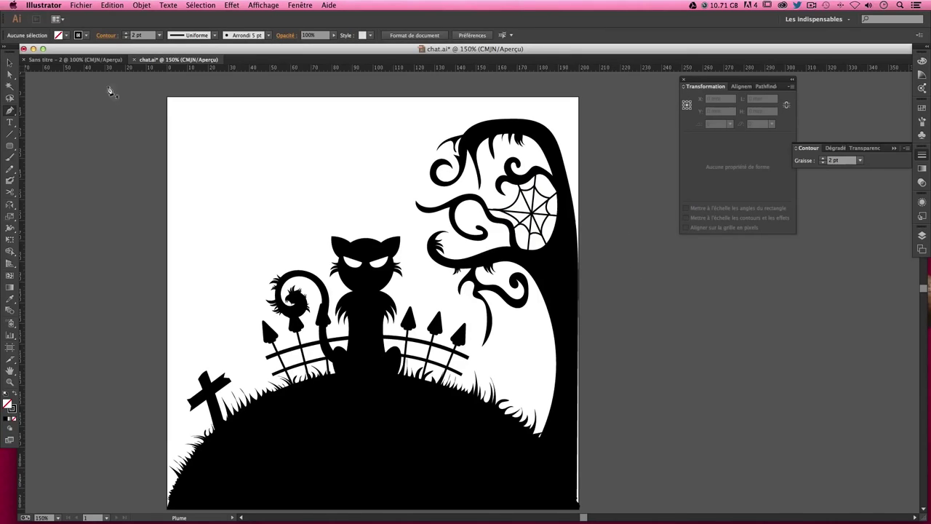
- Scale the curved strands into a smaller inner ring, nudge it left and down, and zoom in
{"action": "key", "text": "v"}
{"action": "left_click", "coordinate": [518, 205]}
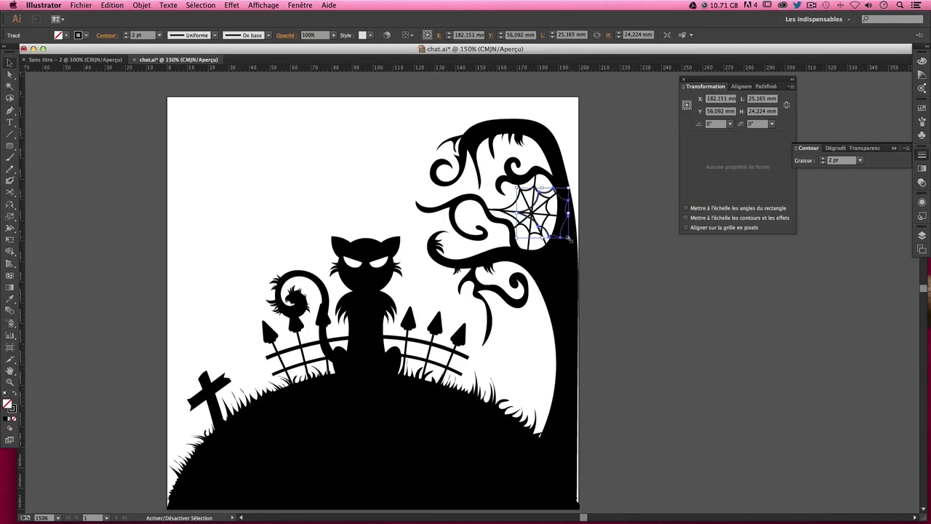
{"action": "left_click_drag", "start_coordinate": [569, 239], "coordinate": [544, 206]}
{"action": "key", "text": "Left"}
{"action": "key", "text": "Left"}
{"action": "key", "text": "Left"}
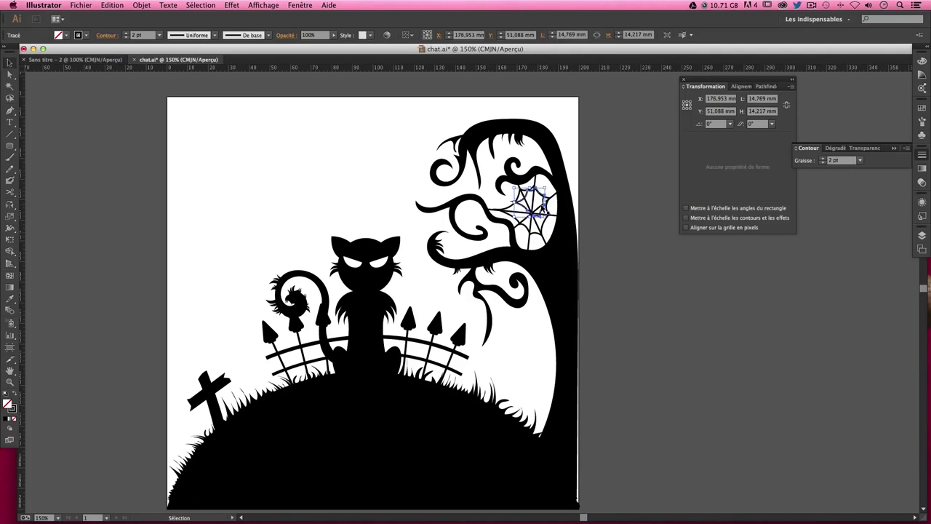
{"action": "key", "text": "Left"}
{"action": "key", "text": "Left"}
{"action": "key", "text": "Left"}
{"action": "key", "text": "Down"}
{"action": "key", "text": "Down"}
{"action": "key", "text": "Down"}
{"action": "key", "text": "Down"}
{"action": "key", "text": "Down"}
{"action": "key", "text": "Down"}
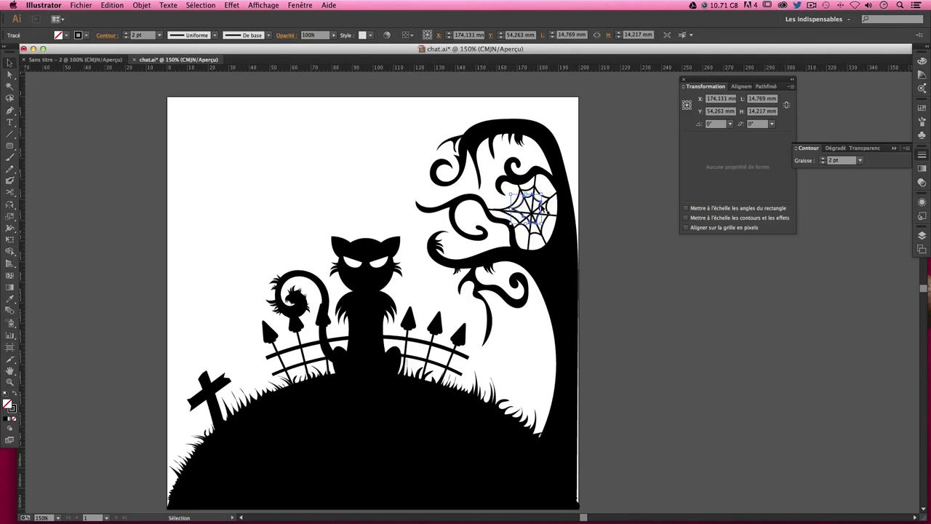
{"action": "key", "text": "ctrl+shift+a"}
{"action": "key", "text": "ctrl+plus"}
{"action": "key", "text": "ctrl+plus"}
{"action": "key", "text": "ctrl+plus"}
{"action": "left_click_drag", "start_coordinate": [491, 252], "coordinate": [317, 357]}
- Draw a closed loop of curved strands around the web's centre, crossing each spoke
{"action": "left_click", "coordinate": [9, 110]}
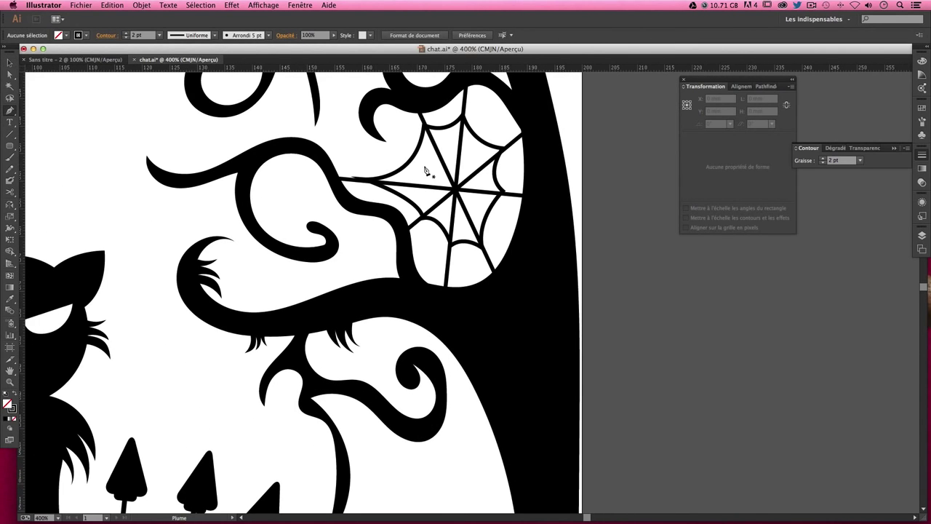
{"action": "scroll", "coordinate": [427, 171], "scroll_direction": "up", "scroll_amount": 2}
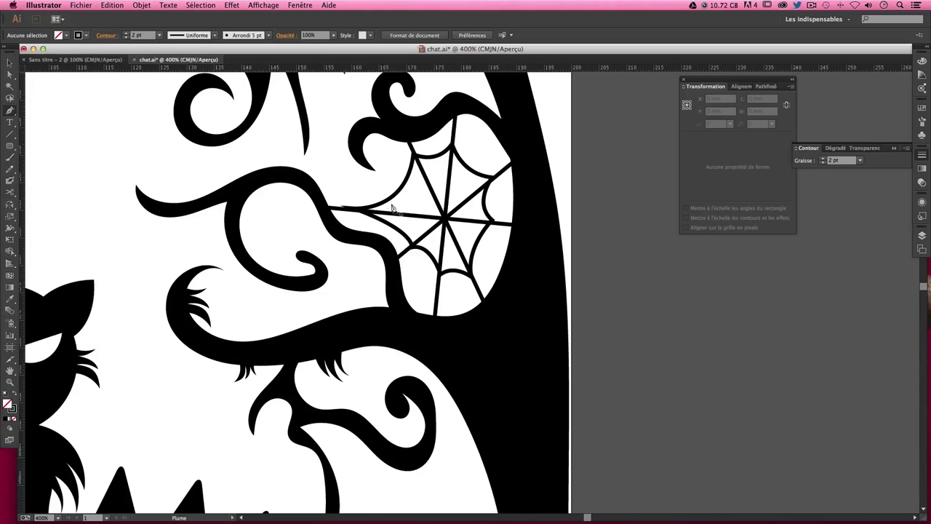
{"action": "left_click_drag", "start_coordinate": [428, 182], "coordinate": [451, 184]}
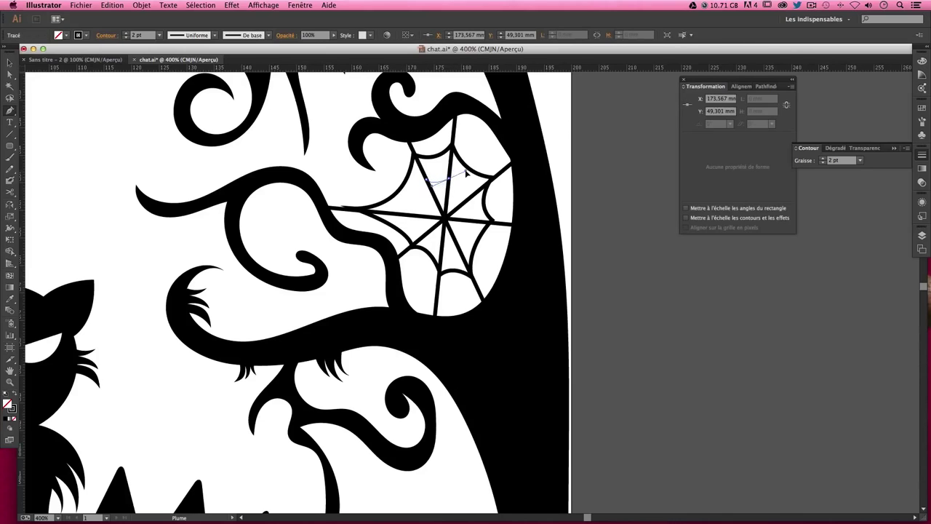
{"action": "left_click_drag", "start_coordinate": [450, 181], "coordinate": [473, 208]}
{"action": "left_click", "coordinate": [464, 206], "text": "alt"}
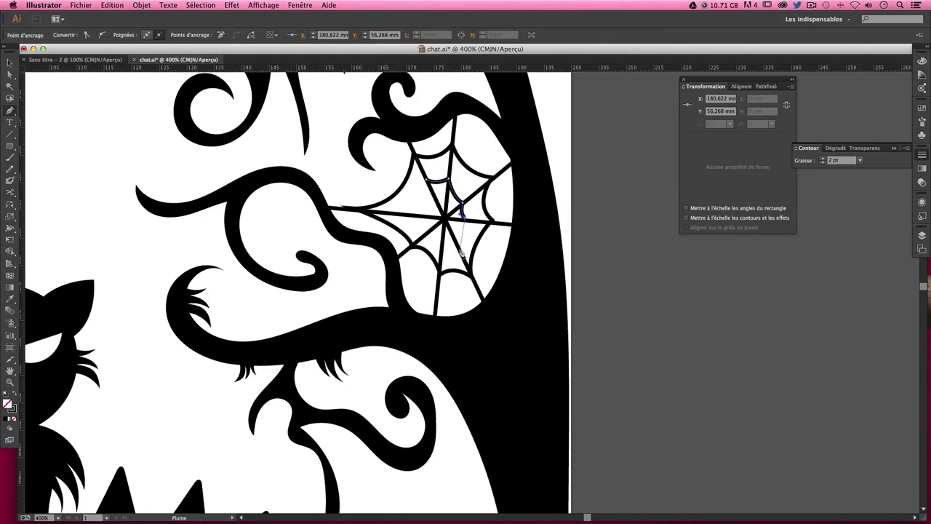
{"action": "mouse_move", "coordinate": [468, 233]}
{"action": "left_mouse_down"}
{"action": "mouse_move", "coordinate": [468, 263]}
{"action": "mouse_move", "coordinate": [442, 245]}
{"action": "left_mouse_up"}
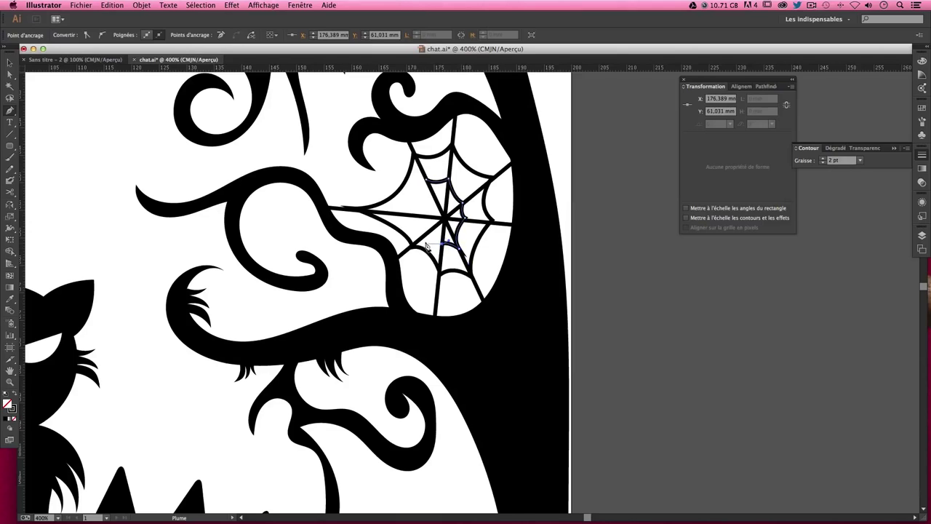
{"action": "left_click_drag", "start_coordinate": [425, 240], "coordinate": [407, 214]}
{"action": "left_click_drag", "start_coordinate": [425, 184], "coordinate": [428, 181]}
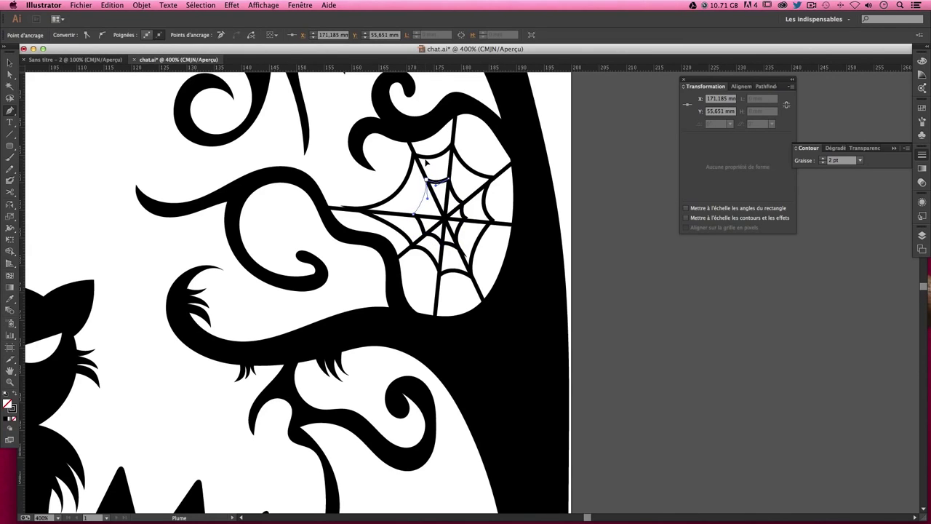
{"action": "left_click", "coordinate": [552, 223], "text": "ctrl"}
- Zoom out and delete a stray duplicate of the graveyard cross
{"action": "key", "text": "ctrl+minus"}
{"action": "key", "text": "ctrl+minus"}
{"action": "key", "text": "ctrl+minus"}
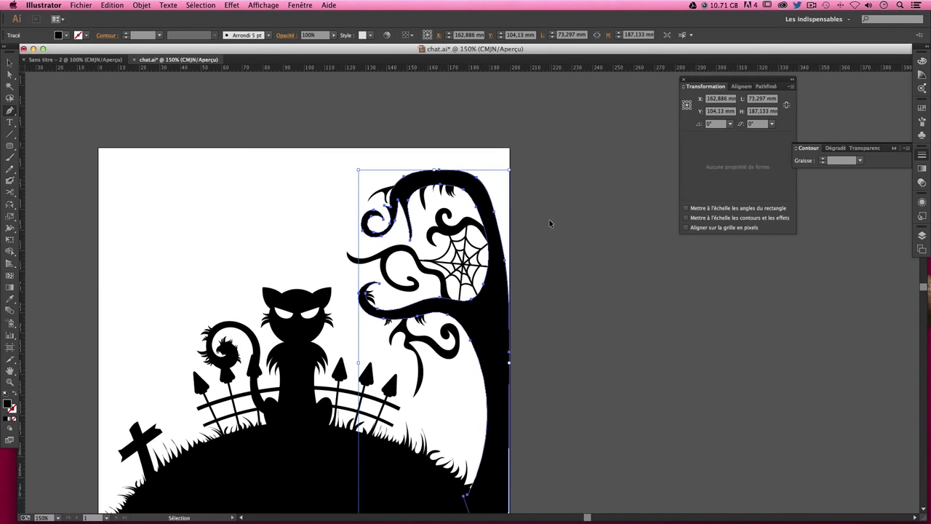
{"action": "left_click", "coordinate": [570, 306], "text": "ctrl"}
{"action": "scroll", "coordinate": [553, 276], "scroll_direction": "down", "scroll_amount": 3}
{"action": "scroll", "coordinate": [553, 277], "scroll_direction": "left", "scroll_amount": 2}
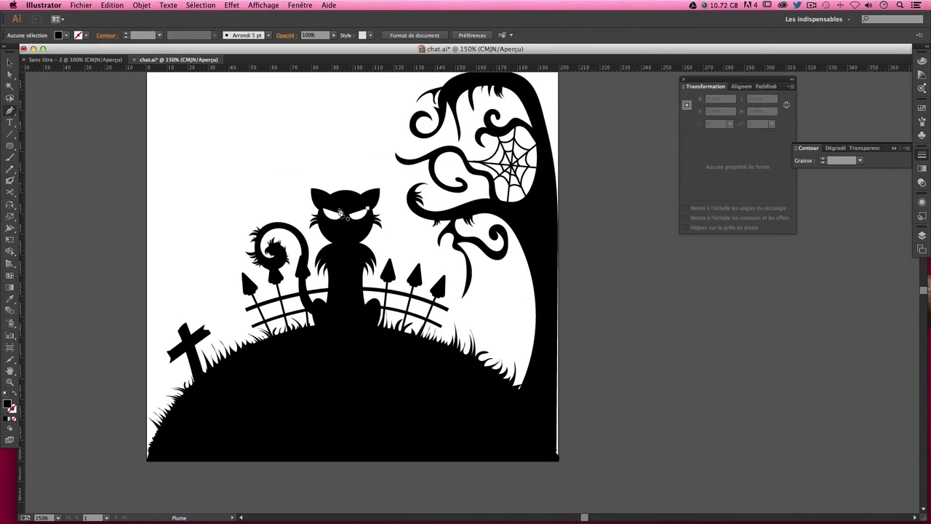
{"action": "left_click", "coordinate": [10, 63]}
{"action": "mouse_move", "coordinate": [188, 339]}
{"action": "left_mouse_down"}
{"action": "mouse_move", "coordinate": [524, 331]}
{"action": "mouse_move", "coordinate": [534, 354]}
{"action": "left_mouse_up"}
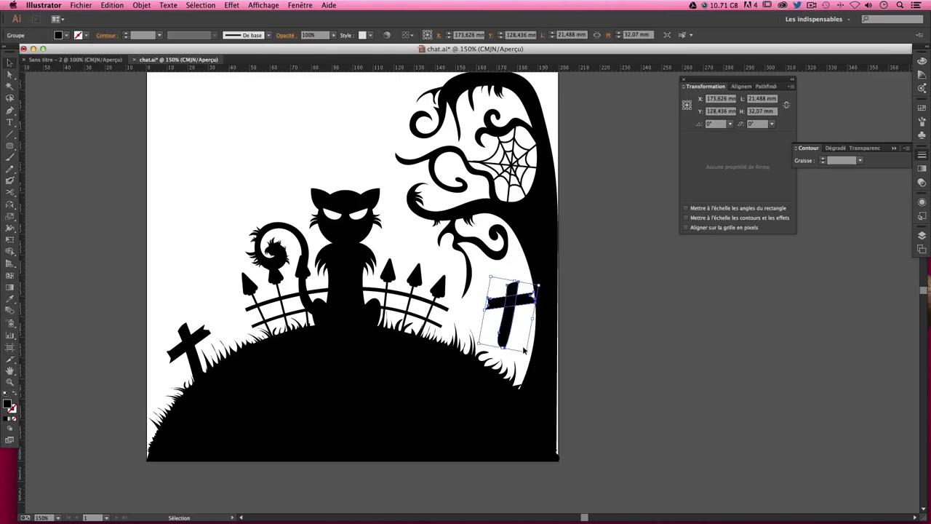
{"action": "key", "text": "Delete"}
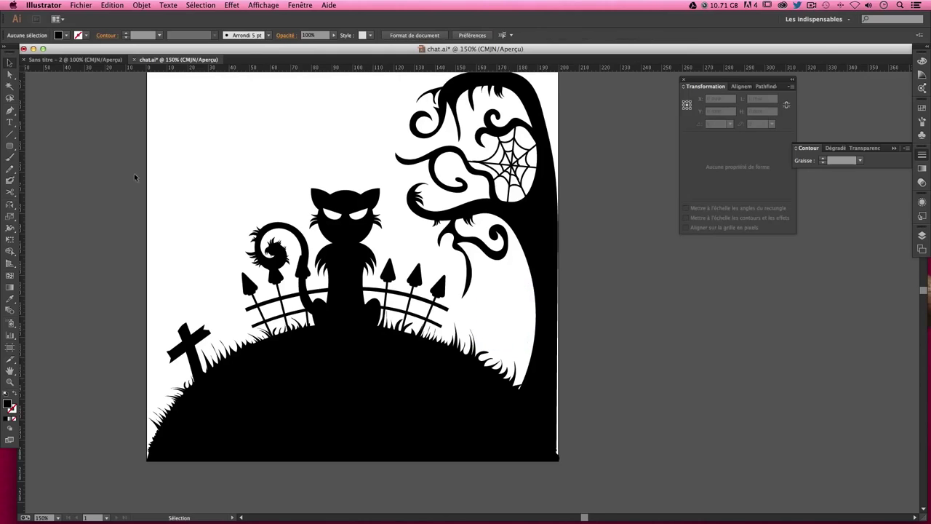
- Draw the vertical post of a new cross in the sky left of the cat
{"action": "key", "text": "p"}
{"action": "left_click", "coordinate": [219, 217]}
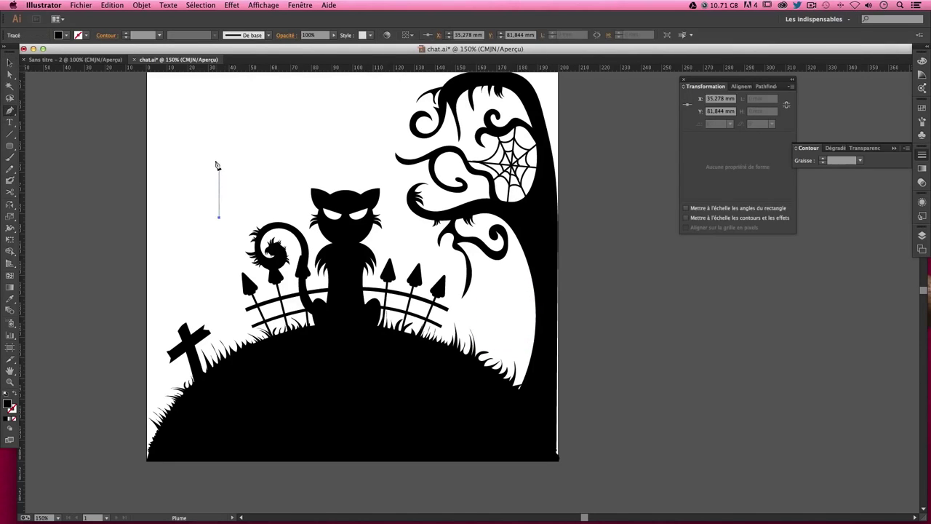
{"action": "left_click", "coordinate": [218, 157]}
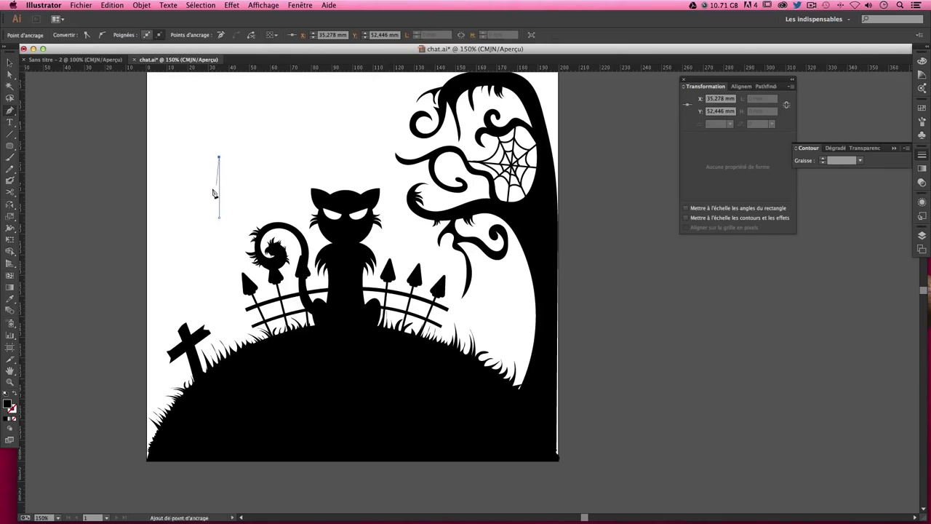
{"action": "left_click", "coordinate": [231, 153]}
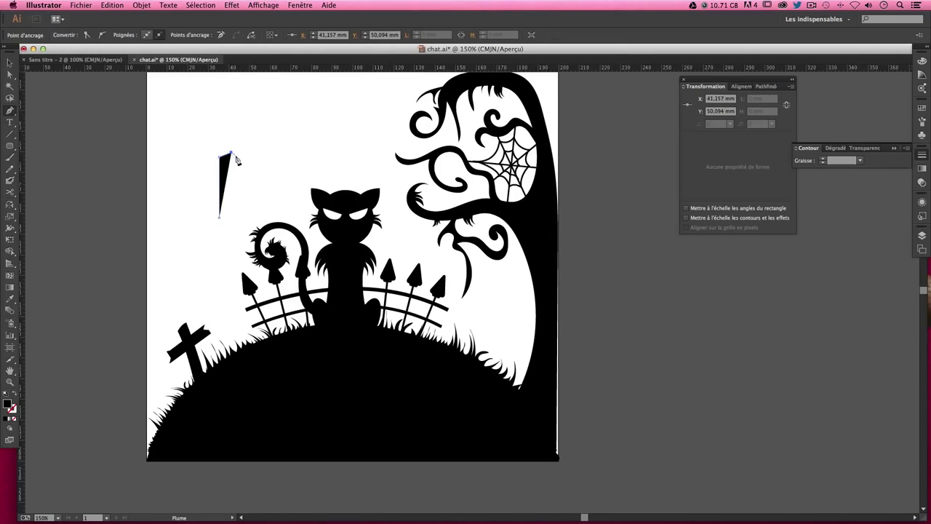
{"action": "left_click", "coordinate": [231, 224]}
{"action": "left_click", "coordinate": [219, 221]}
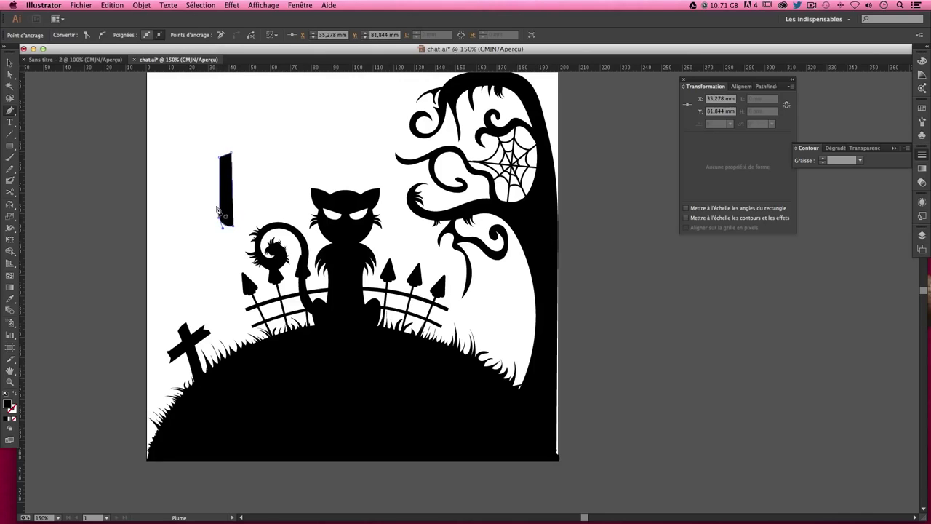
{"action": "left_click", "coordinate": [207, 182], "text": "super"}
- Draw the crossbar board shape across the top of the post
{"action": "left_click", "coordinate": [192, 169]}
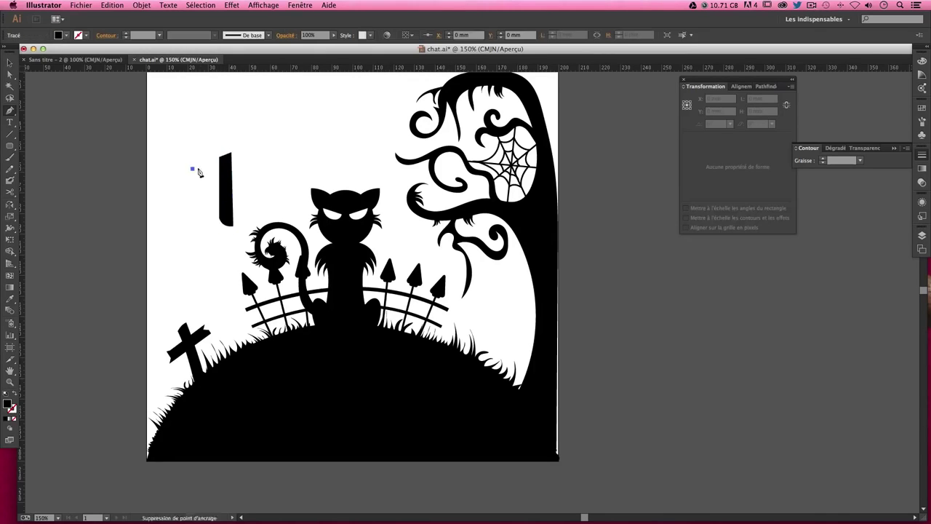
{"action": "left_click", "coordinate": [255, 156]}
{"action": "left_click", "coordinate": [267, 166]}
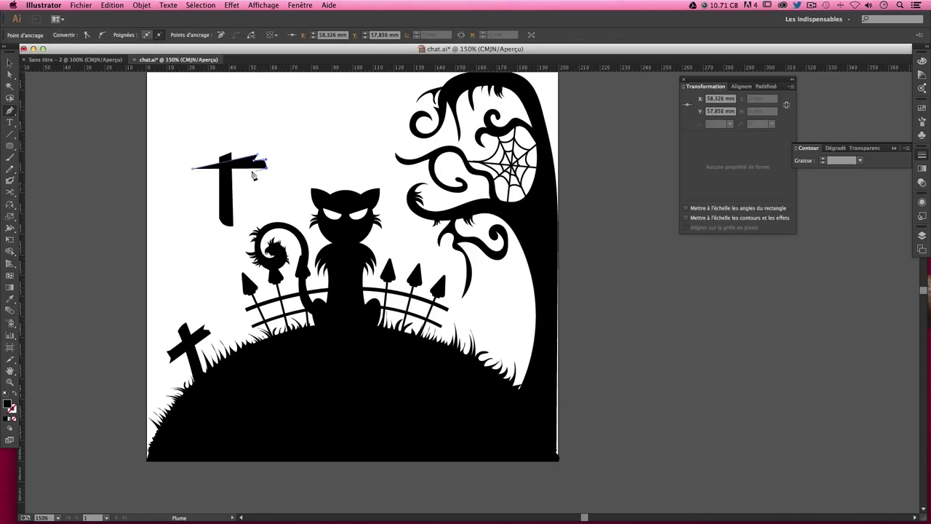
{"action": "left_click", "coordinate": [190, 182]}
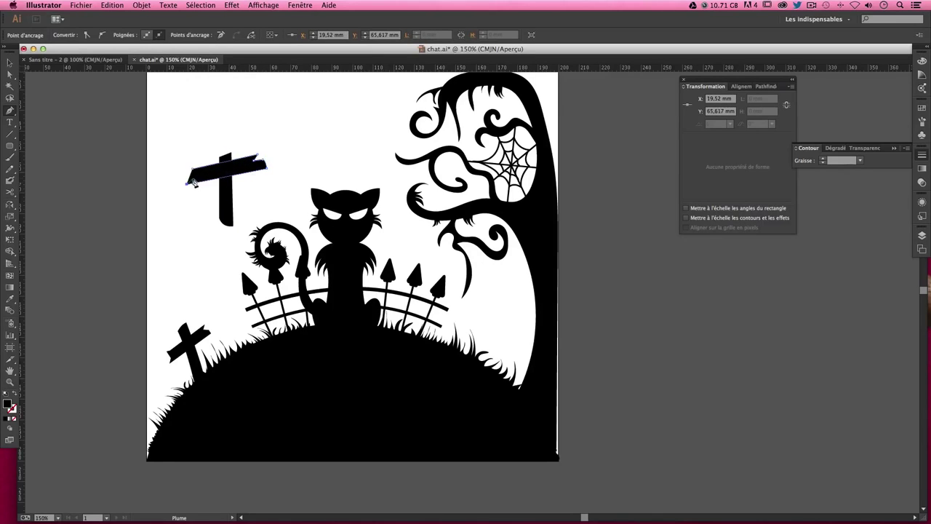
{"action": "left_click", "coordinate": [192, 171]}
{"action": "key", "text": "ctrl+shift+a"}
- Tilt the crossbar board slightly
{"action": "left_click", "coordinate": [10, 63]}
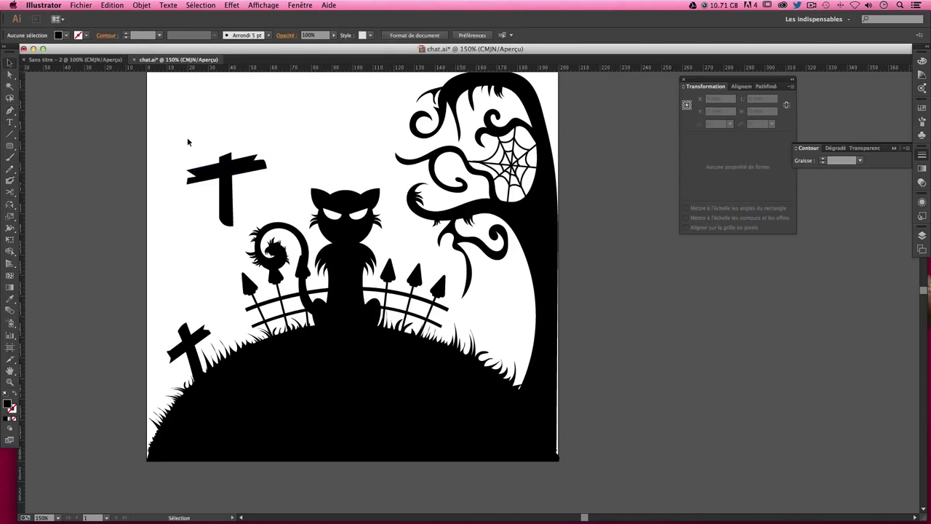
{"action": "left_click_drag", "start_coordinate": [187, 139], "coordinate": [270, 218]}
{"action": "left_click_drag", "start_coordinate": [243, 168], "coordinate": [242, 194]}
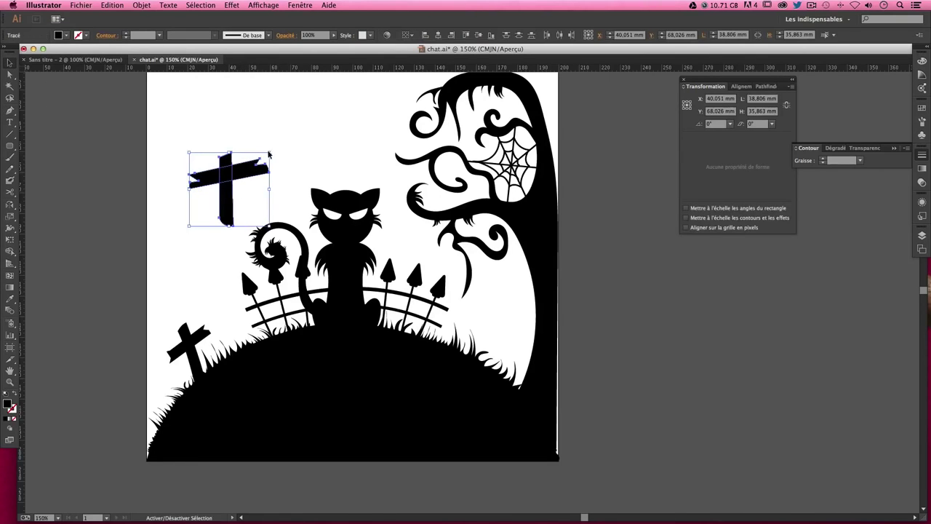
{"action": "left_click", "coordinate": [275, 171]}
{"action": "left_click", "coordinate": [266, 171]}
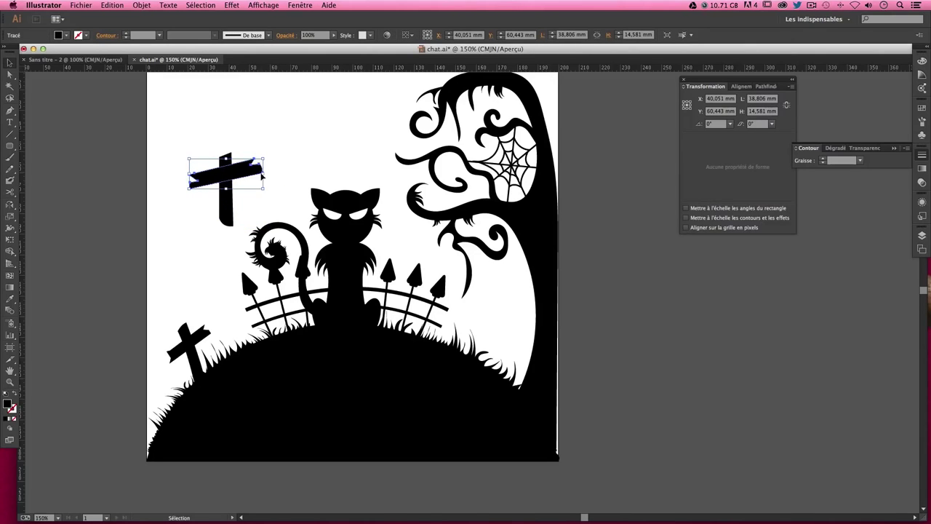
{"action": "left_click_drag", "start_coordinate": [270, 173], "coordinate": [270, 177]}
{"action": "left_click", "coordinate": [270, 177]}
- Scale the whole new cross down to about two-thirds its size
{"action": "left_click", "coordinate": [242, 176]}
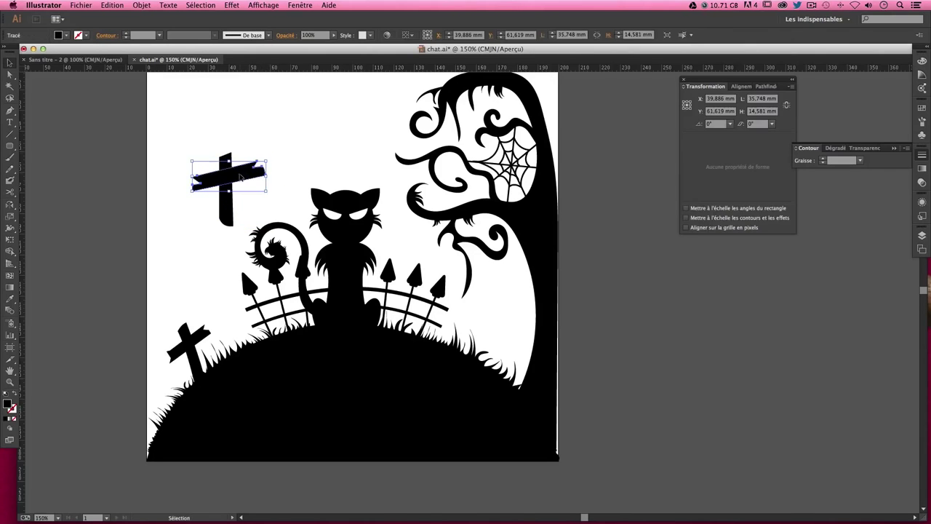
{"action": "left_click", "coordinate": [247, 201]}
{"action": "left_click", "coordinate": [248, 206]}
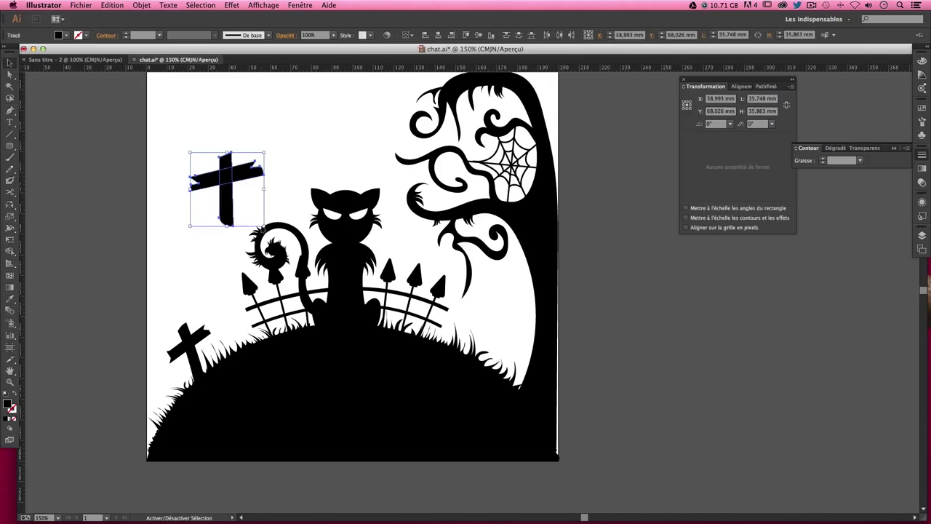
{"action": "mouse_move", "coordinate": [262, 225]}
{"action": "left_mouse_down"}
{"action": "mouse_move", "coordinate": [240, 201]}
{"action": "mouse_move", "coordinate": [245, 207]}
{"action": "left_mouse_up"}
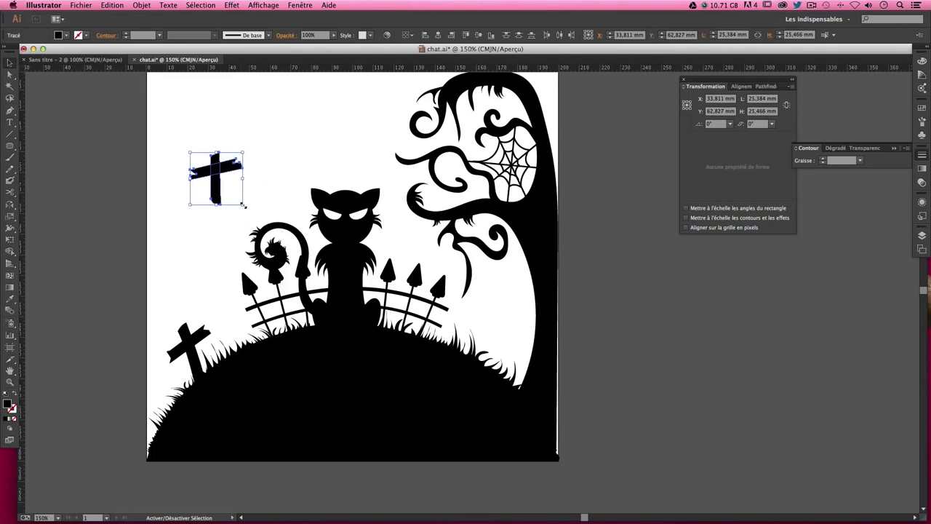
{"action": "left_click", "coordinate": [251, 187]}
- Move the new cross onto the hill's right slope and tilt it into the grass
{"action": "mouse_move", "coordinate": [218, 193]}
{"action": "left_mouse_down"}
{"action": "mouse_move", "coordinate": [447, 331]}
{"action": "mouse_move", "coordinate": [481, 344]}
{"action": "mouse_move", "coordinate": [518, 333]}
{"action": "left_mouse_up"}
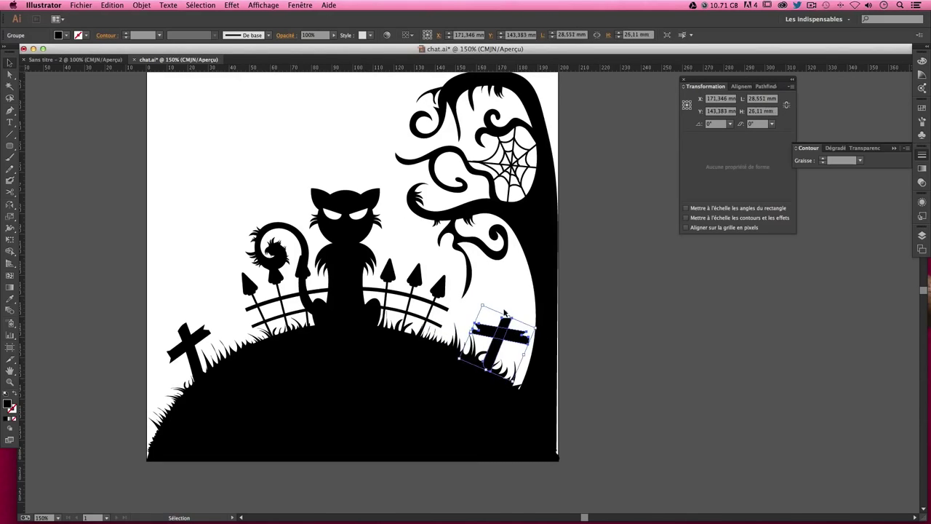
{"action": "mouse_move", "coordinate": [539, 333]}
{"action": "left_mouse_down"}
{"action": "mouse_move", "coordinate": [503, 344]}
{"action": "mouse_move", "coordinate": [489, 333]}
{"action": "left_mouse_up"}
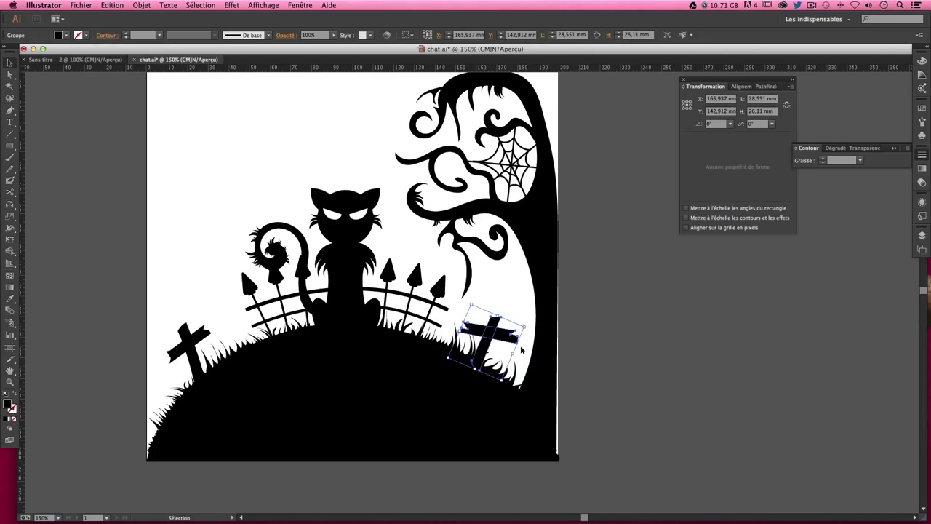
{"action": "left_click", "coordinate": [578, 318]}
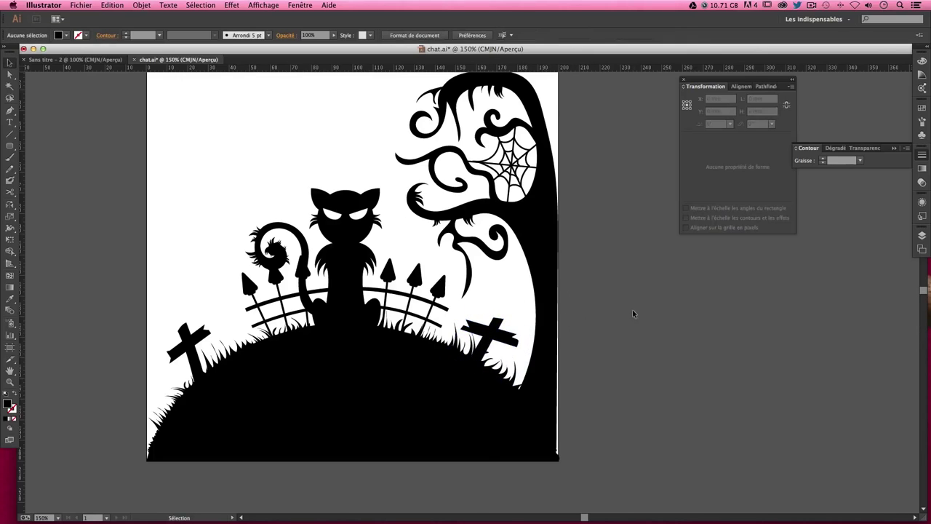
- Zoom and pan the view to frame the cat and both crosses
{"action": "scroll", "coordinate": [587, 333], "scroll_direction": "up", "scroll_amount": 3}
{"action": "scroll", "coordinate": [587, 333], "scroll_direction": "down", "scroll_amount": 2}
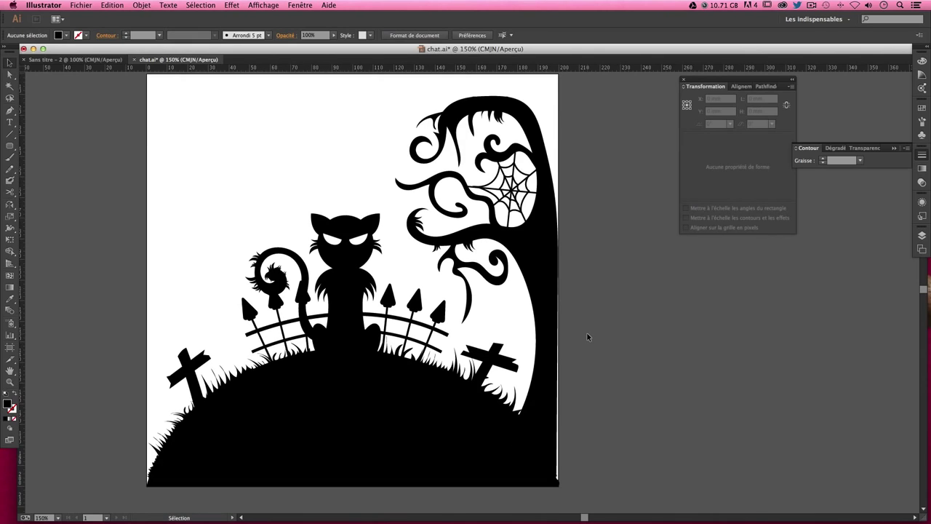
{"action": "scroll", "coordinate": [587, 331], "scroll_direction": "up", "scroll_amount": 3}
{"action": "scroll", "coordinate": [587, 330], "scroll_direction": "down", "scroll_amount": 2}
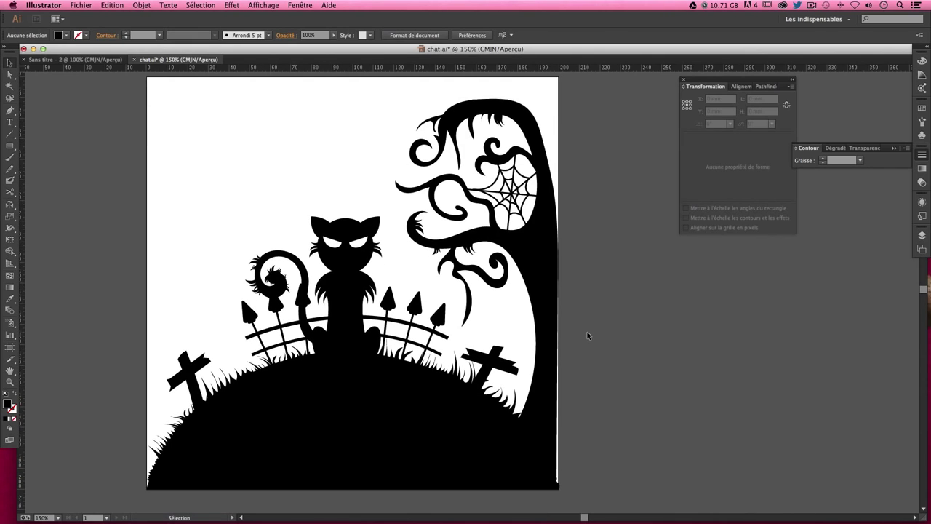
{"action": "key", "text": "super+plus"}
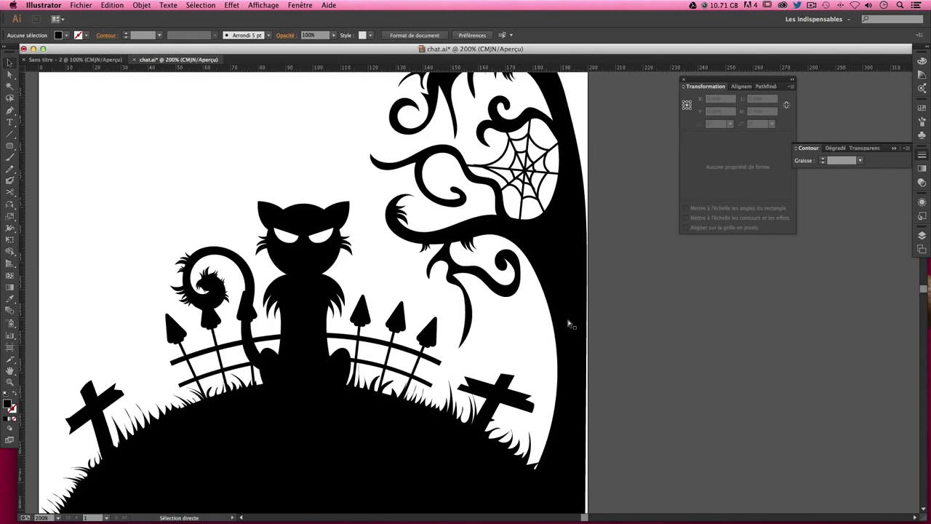
{"action": "key", "text": "super+plus"}
{"action": "key", "text": "super+minus"}
{"action": "key", "text": "super+minus"}
{"action": "key", "text": "super+plus"}
{"action": "left_click_drag", "start_coordinate": [392, 264], "coordinate": [393, 232]}
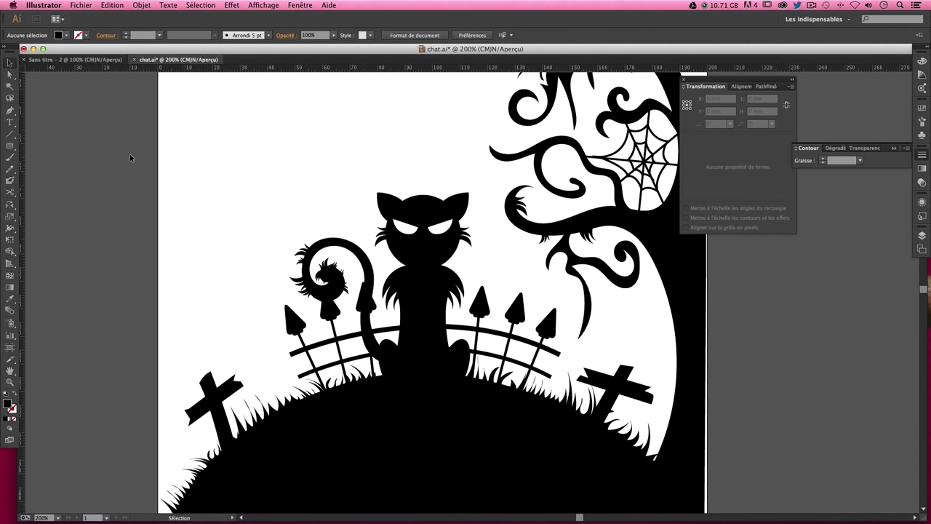
{"action": "scroll", "coordinate": [227, 175], "scroll_direction": "up", "scroll_amount": 2}
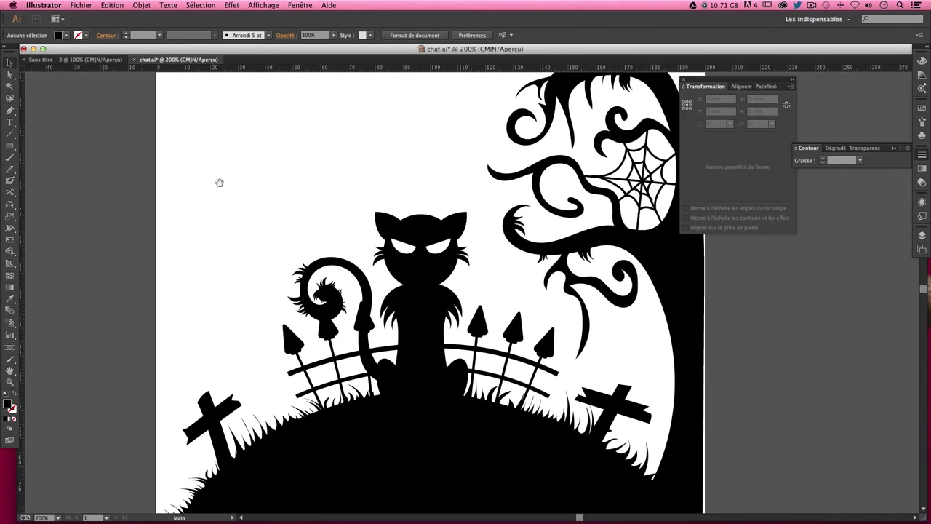
- Draw a small circle above the cat for the bat's head
{"action": "left_click", "coordinate": [11, 146]}
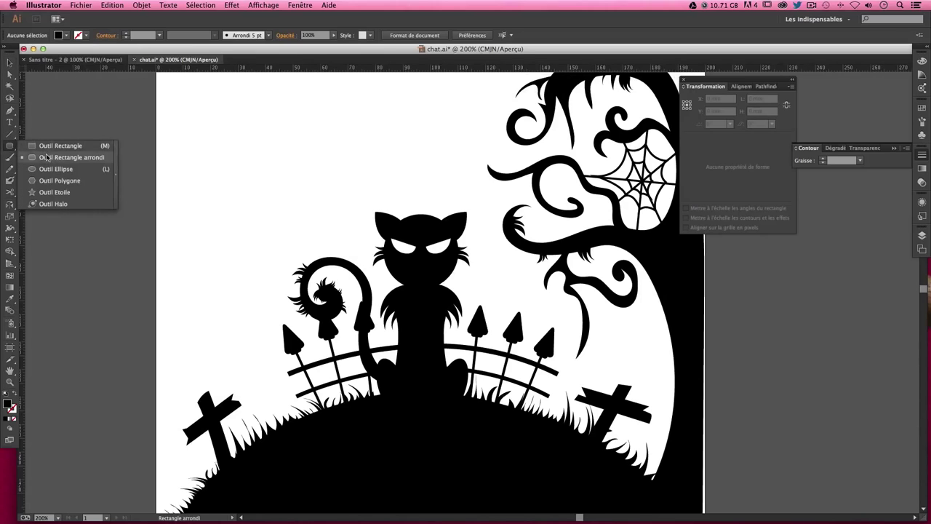
{"action": "left_click", "coordinate": [55, 169]}
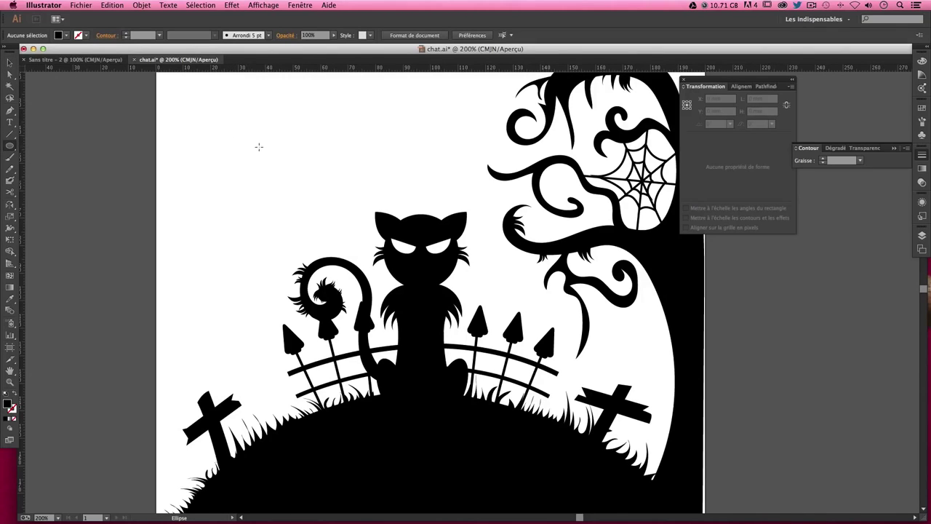
{"action": "left_click_drag", "start_coordinate": [258, 147], "coordinate": [277, 165]}
{"action": "key", "text": "v"}
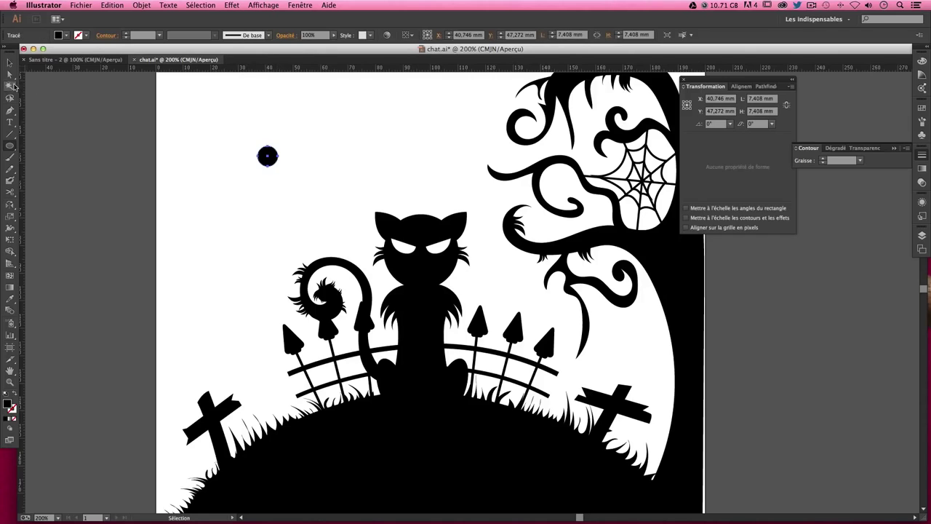
- Draw one pointed curved ear on the head's top edge
{"action": "left_click", "coordinate": [11, 110]}
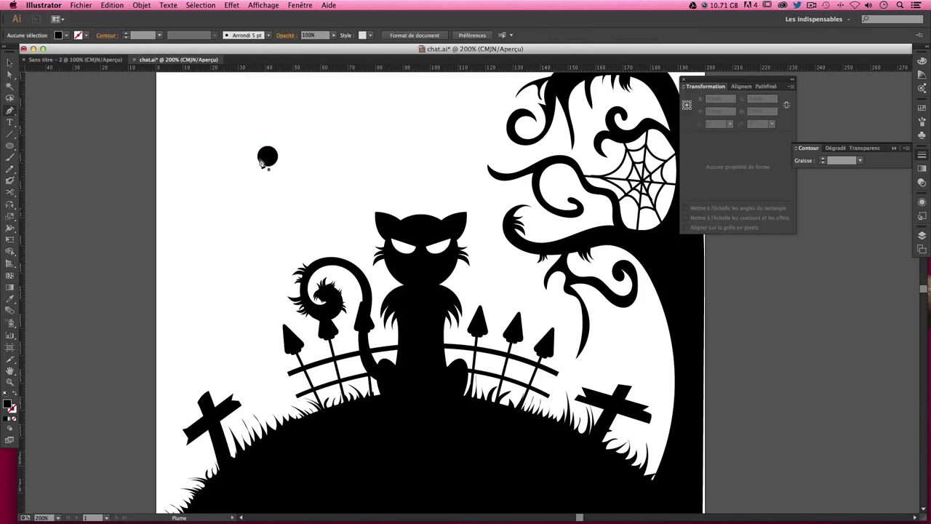
{"action": "left_click", "coordinate": [273, 150]}
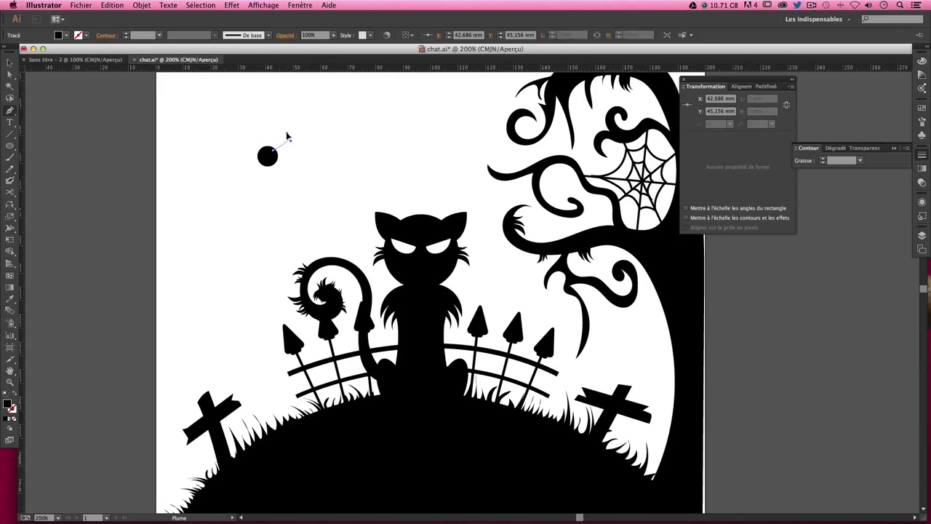
{"action": "left_click", "coordinate": [287, 136]}
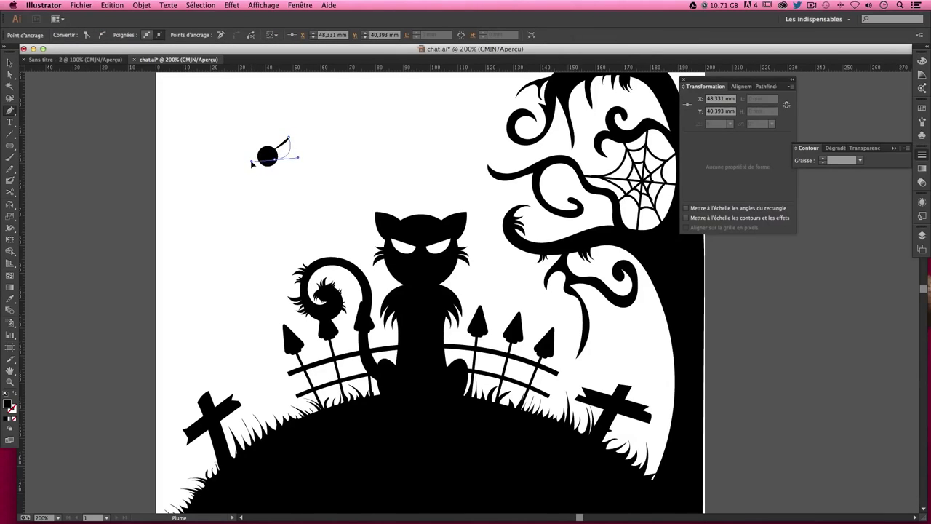
{"action": "key", "text": "super+z"}
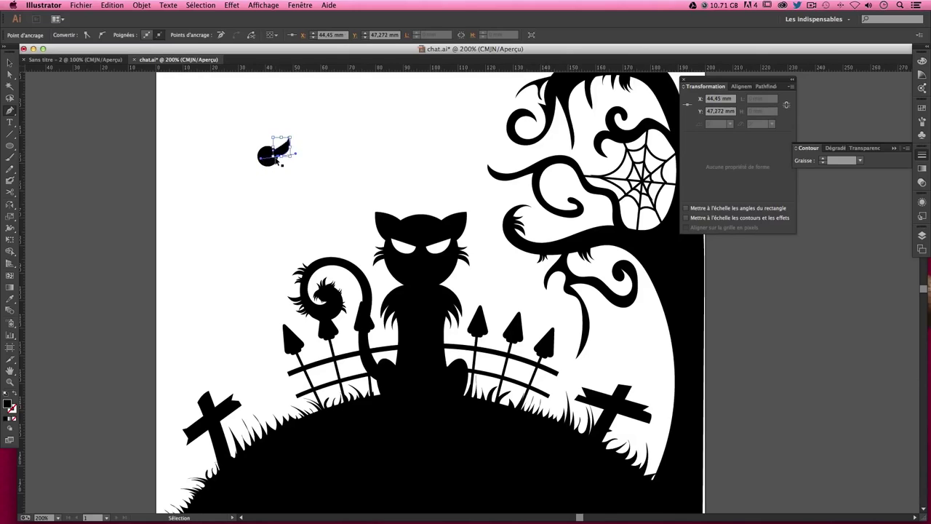
{"action": "key", "text": "super+z"}
{"action": "left_click_drag", "start_coordinate": [271, 149], "coordinate": [285, 145]}
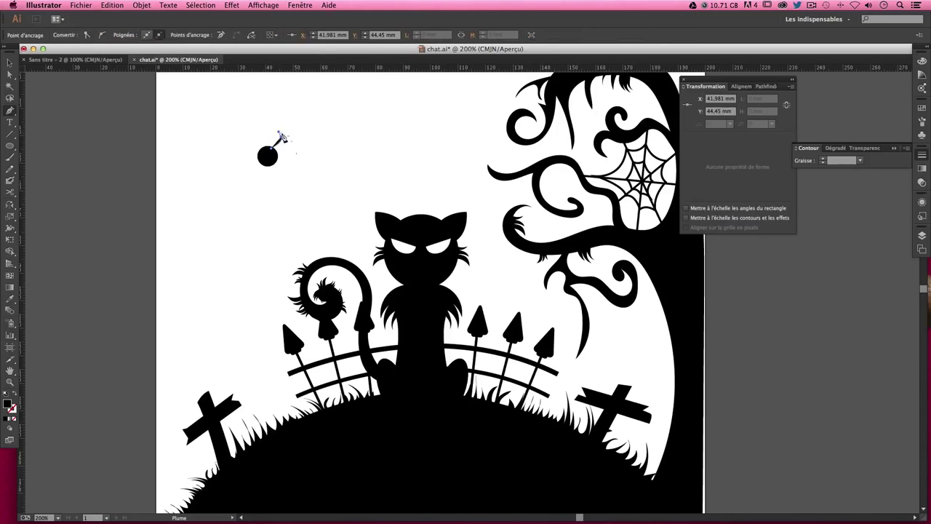
{"action": "left_click_drag", "start_coordinate": [274, 146], "coordinate": [286, 144]}
{"action": "left_click", "coordinate": [285, 139]}
{"action": "left_click_drag", "start_coordinate": [269, 164], "coordinate": [277, 167]}
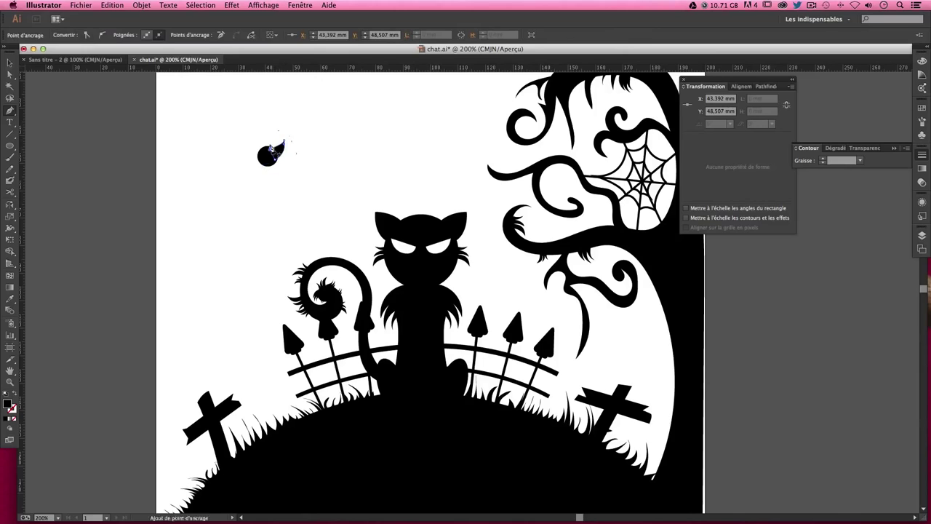
{"action": "key", "text": "v"}
- Reflect a copy of the ear to the head's other side and nudge it right into place
{"action": "left_click", "coordinate": [62, 109]}
{"action": "left_click", "coordinate": [273, 154]}
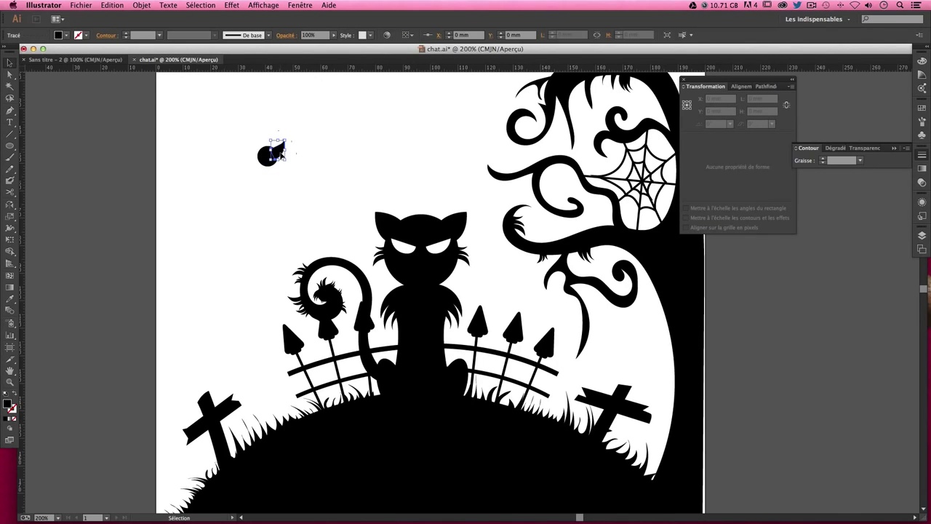
{"action": "left_click", "coordinate": [276, 156], "text": "shift"}
{"action": "scroll", "coordinate": [276, 156], "scroll_direction": "up", "scroll_amount": 2}
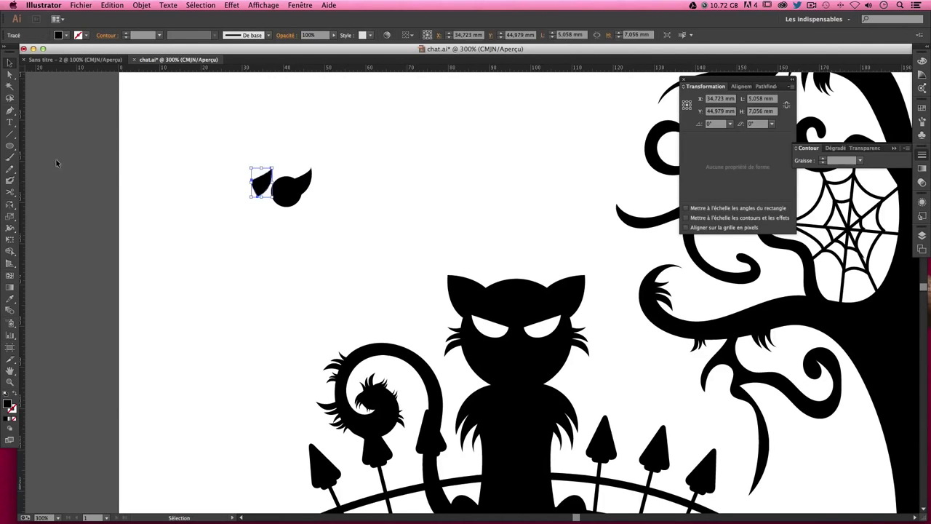
{"action": "left_click_drag", "start_coordinate": [166, 216], "coordinate": [208, 154]}
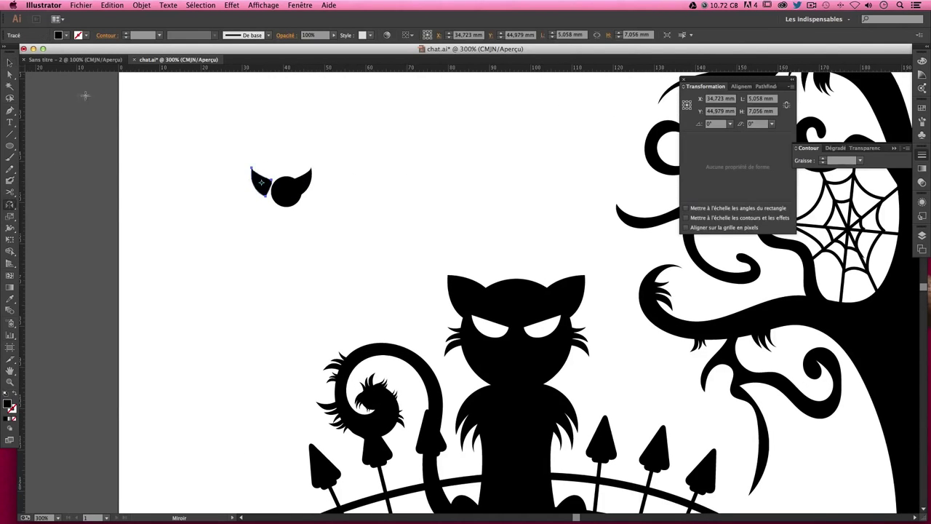
{"action": "key", "text": "v"}
{"action": "key", "text": "Right"}
{"action": "key", "text": "Right"}
{"action": "key", "text": "Right"}
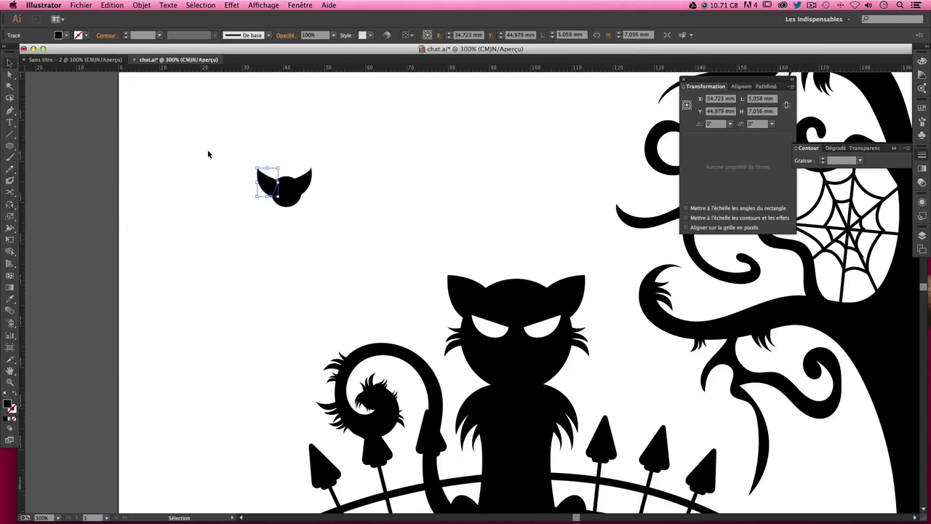
{"action": "key", "text": "Right"}
{"action": "key", "text": "Right"}
{"action": "left_click", "coordinate": [208, 150]}
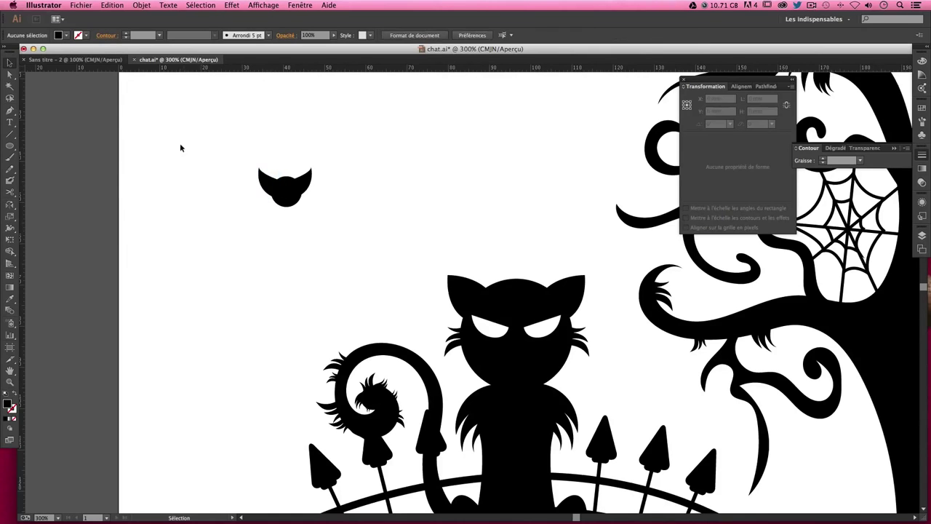
{"action": "left_click", "coordinate": [9, 110]}
{"action": "scroll", "coordinate": [294, 225], "scroll_direction": "down", "scroll_amount": 1}
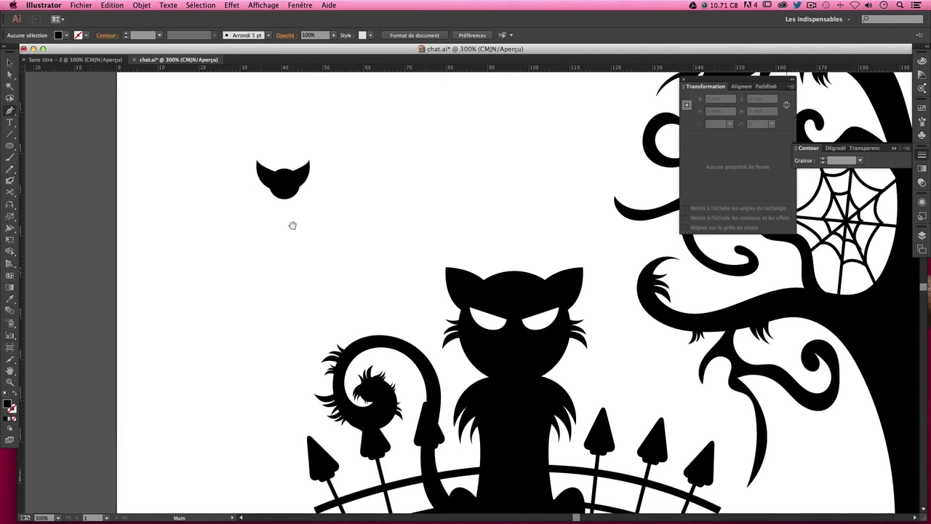
- Reduce the Paintbrush stroke weight from 0.3 pt to 0.1 pt after a trial wing stroke
{"action": "left_click", "coordinate": [9, 157]}
{"action": "left_click", "coordinate": [842, 161]}
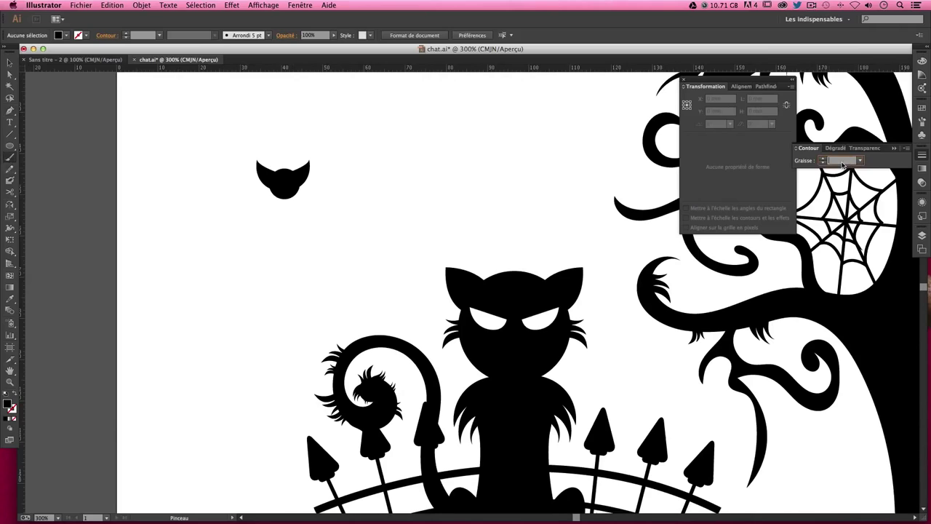
{"action": "type", "text": "0,3"}
{"action": "key", "text": "Return"}
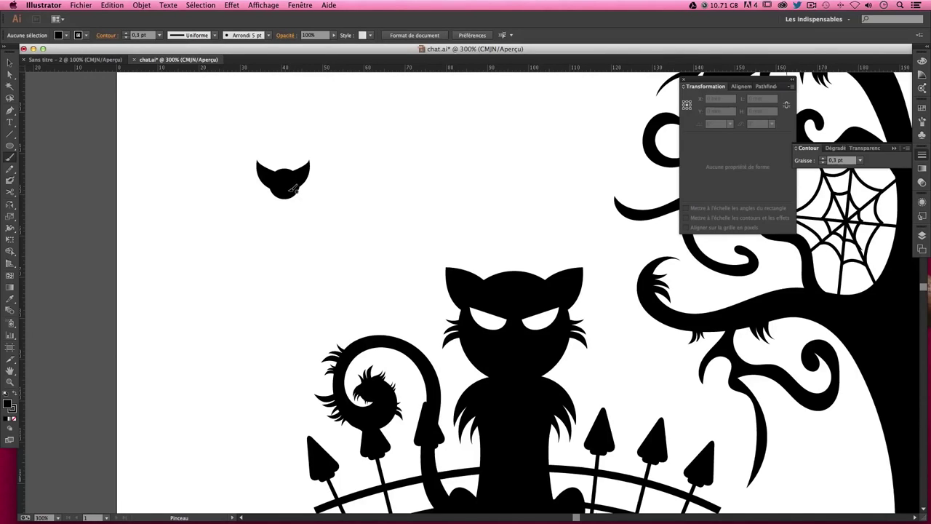
{"action": "left_click_drag", "start_coordinate": [291, 188], "coordinate": [344, 173]}
{"action": "key", "text": "ctrl+z"}
{"action": "left_click", "coordinate": [849, 161]}
{"action": "type", "text": "0.23"}
{"action": "key", "text": "Return"}
{"action": "left_click", "coordinate": [845, 160]}
{"action": "type", "text": "0,1"}
{"action": "key", "text": "Return"}
- Paint the scalloped wing outline right of the head and make it solid black
{"action": "left_click_drag", "start_coordinate": [301, 190], "coordinate": [354, 169]}
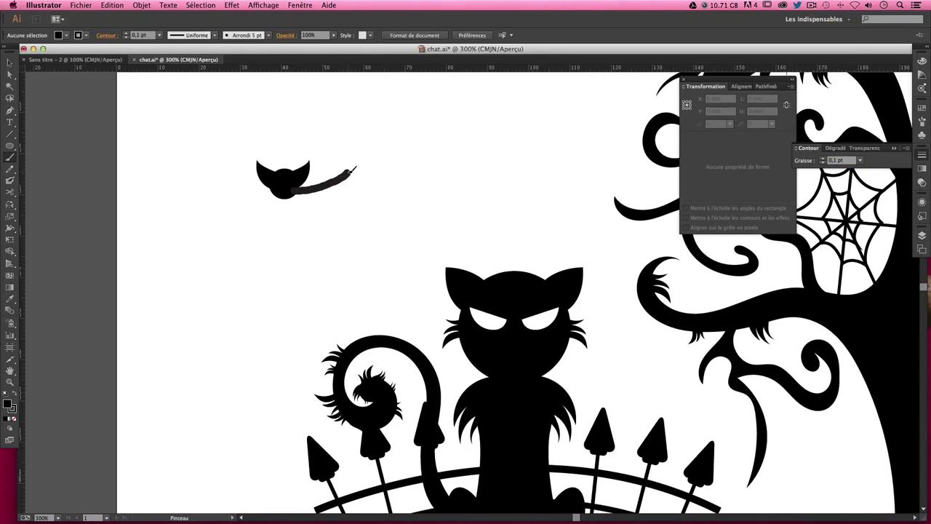
{"action": "mouse_move", "coordinate": [353, 169]}
{"action": "left_mouse_down"}
{"action": "mouse_move", "coordinate": [399, 197]}
{"action": "mouse_move", "coordinate": [385, 223]}
{"action": "mouse_move", "coordinate": [366, 217]}
{"action": "mouse_move", "coordinate": [354, 237]}
{"action": "mouse_move", "coordinate": [329, 210]}
{"action": "mouse_move", "coordinate": [285, 207]}
{"action": "mouse_move", "coordinate": [298, 191]}
{"action": "left_mouse_up"}
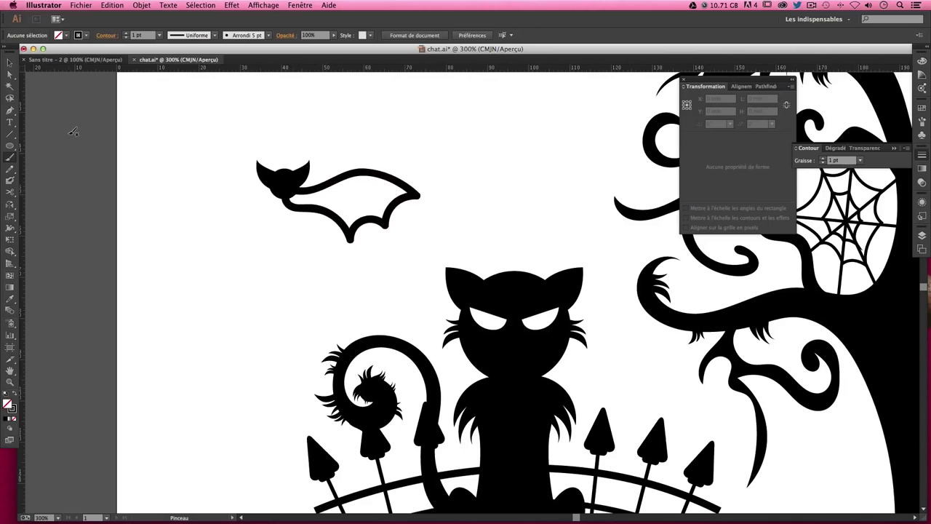
{"action": "left_click", "coordinate": [9, 63]}
{"action": "left_click", "coordinate": [320, 179]}
{"action": "left_click", "coordinate": [16, 394]}
{"action": "left_click", "coordinate": [334, 251]}
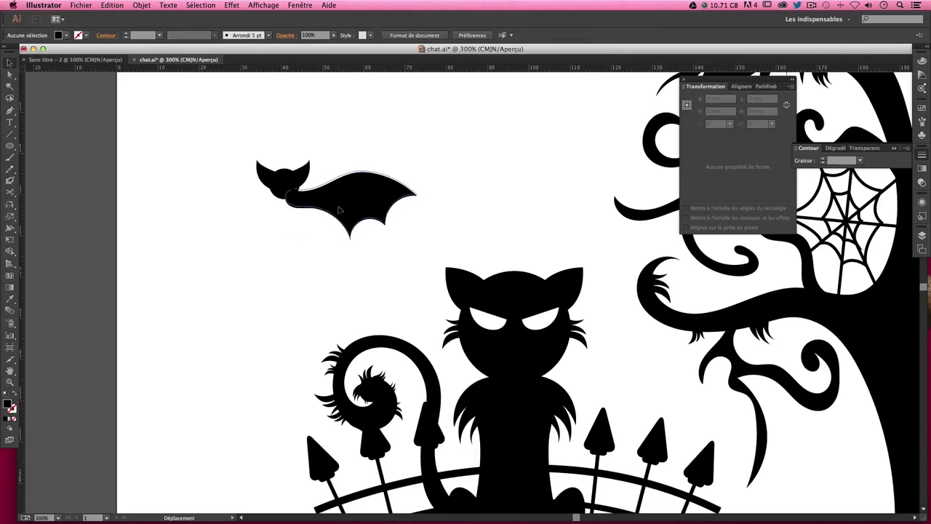
{"action": "left_click", "coordinate": [335, 215]}
- Reflect a copy of the wing across the head's centre to form the left wing
{"action": "key", "text": "o"}
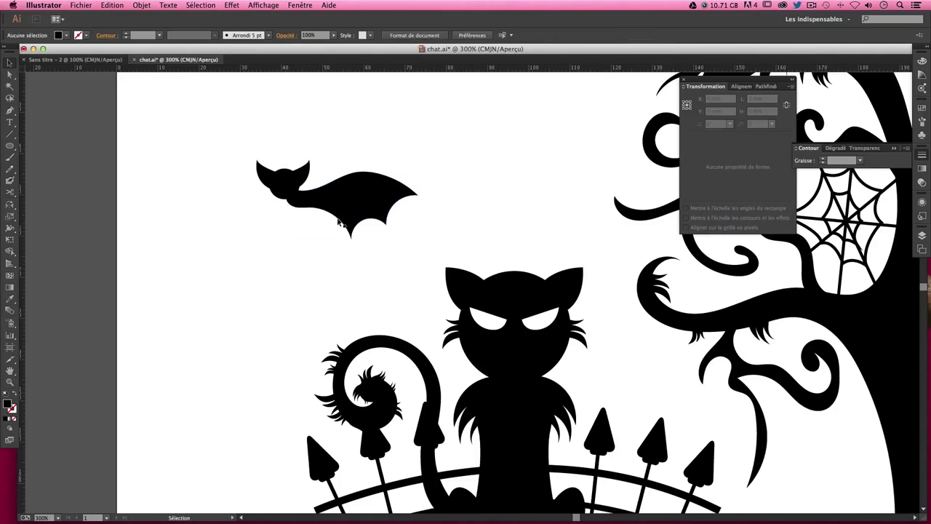
{"action": "left_click", "coordinate": [285, 190]}
{"action": "left_click_drag", "start_coordinate": [332, 193], "coordinate": [240, 194]}
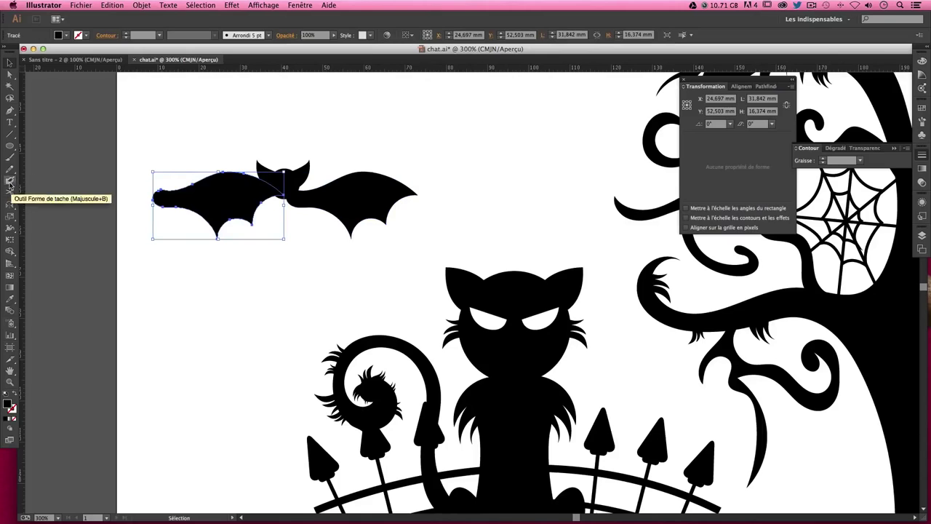
{"action": "left_click", "coordinate": [10, 207]}
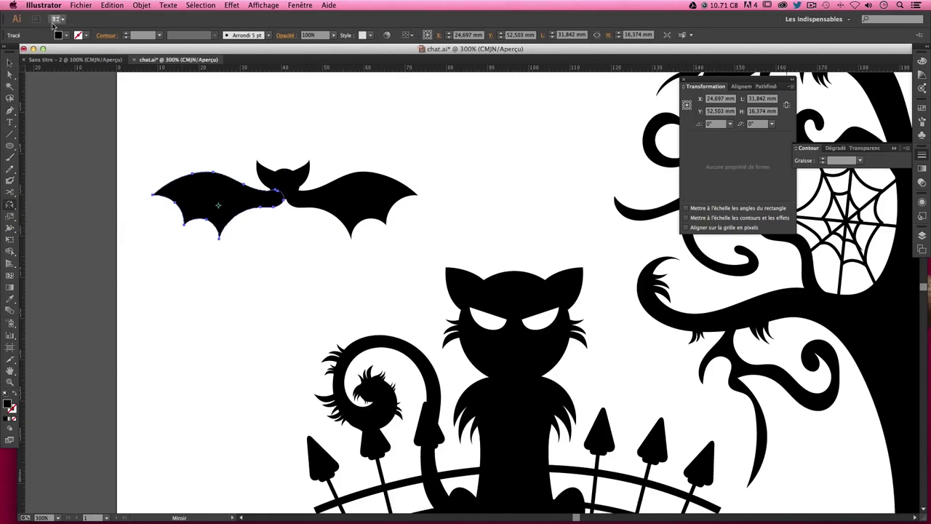
{"action": "left_click", "coordinate": [10, 62]}
{"action": "left_click", "coordinate": [124, 120]}
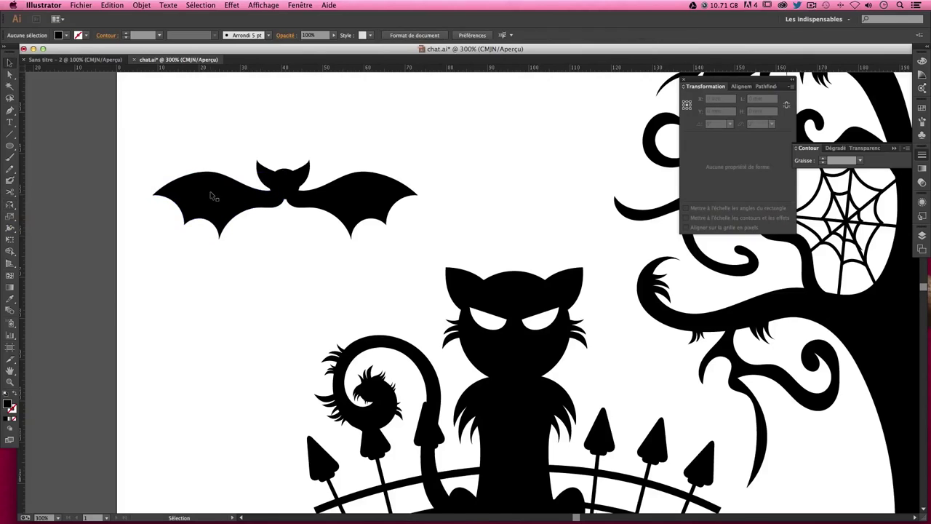
- Paint a W-shaped lower body with feet under the head and fill it solid black
{"action": "left_click", "coordinate": [10, 156]}
{"action": "mouse_move", "coordinate": [268, 203]}
{"action": "left_mouse_down"}
{"action": "mouse_move", "coordinate": [287, 256]}
{"action": "mouse_move", "coordinate": [297, 236]}
{"action": "left_mouse_up"}
{"action": "key", "text": "super+z"}
{"action": "mouse_move", "coordinate": [258, 204]}
{"action": "left_mouse_down"}
{"action": "mouse_move", "coordinate": [286, 246]}
{"action": "mouse_move", "coordinate": [292, 237]}
{"action": "mouse_move", "coordinate": [302, 275]}
{"action": "mouse_move", "coordinate": [313, 200]}
{"action": "mouse_move", "coordinate": [262, 194]}
{"action": "mouse_move", "coordinate": [254, 202]}
{"action": "left_mouse_up"}
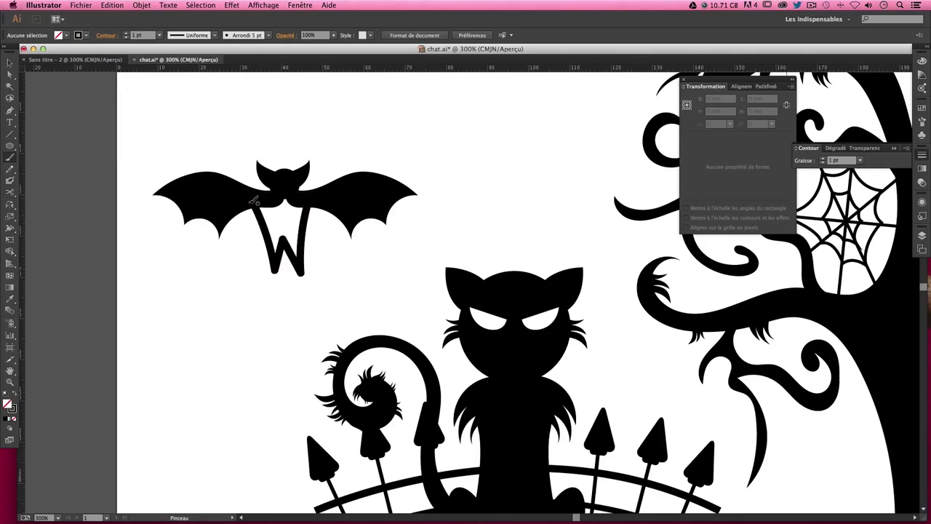
{"action": "left_click", "coordinate": [10, 64]}
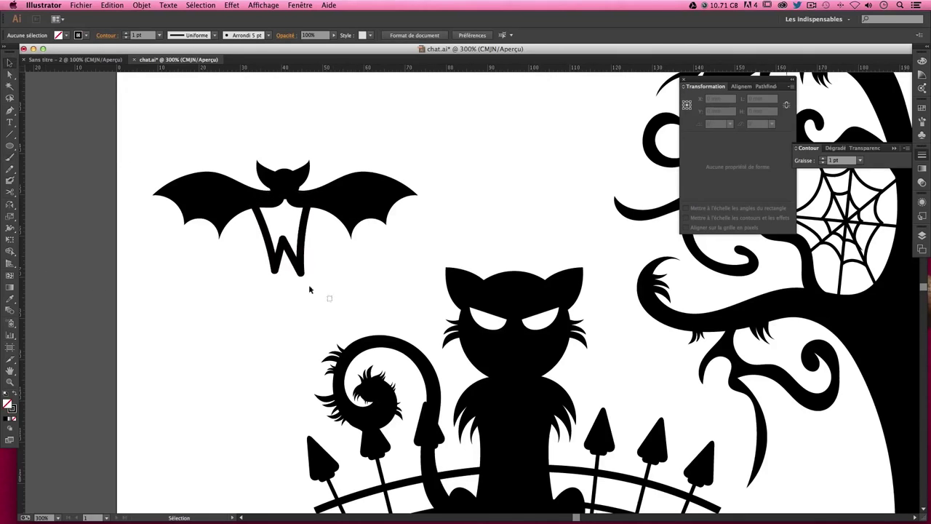
{"action": "left_click", "coordinate": [299, 262]}
{"action": "left_click", "coordinate": [14, 394]}
{"action": "left_click", "coordinate": [189, 369]}
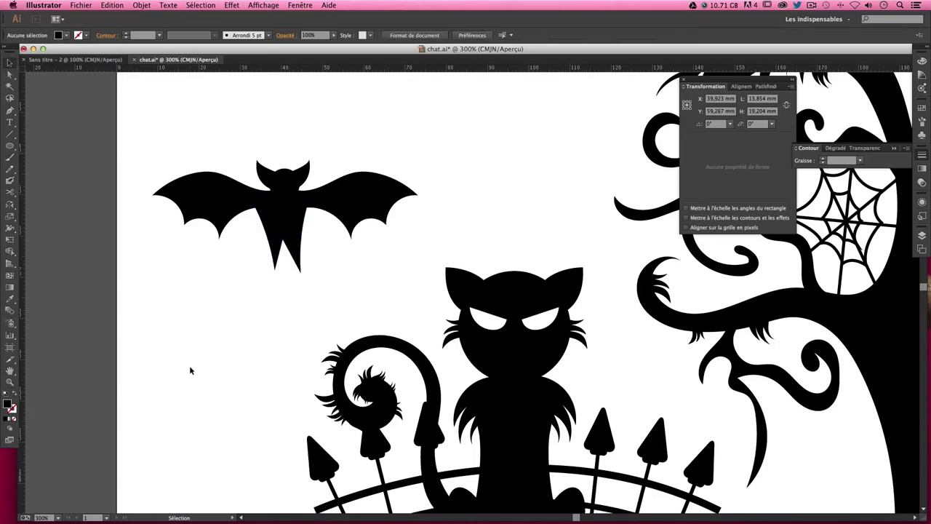
- Rotate the lower body slightly, shrink it narrower, and move it beneath the wings
{"action": "left_click", "coordinate": [273, 239]}
{"action": "left_click", "coordinate": [369, 247]}
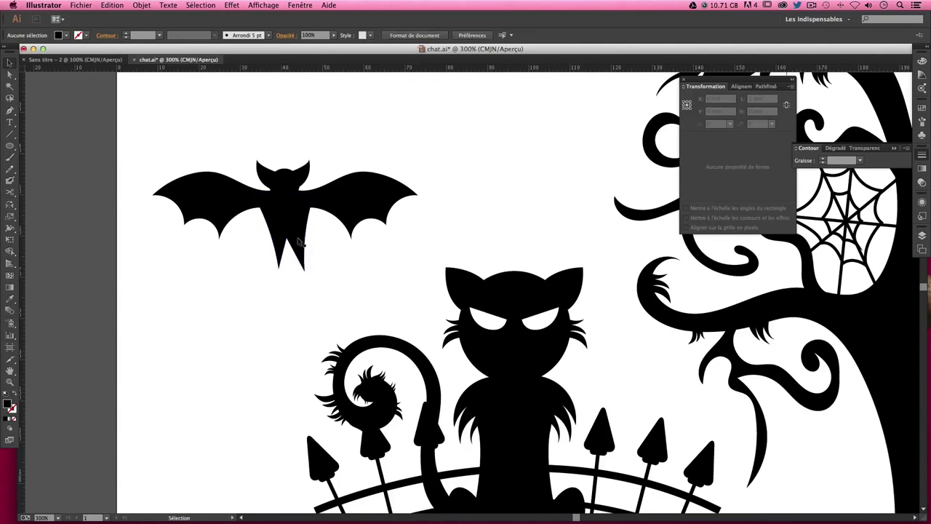
{"action": "left_click", "coordinate": [298, 242]}
{"action": "left_click_drag", "start_coordinate": [316, 273], "coordinate": [311, 271]}
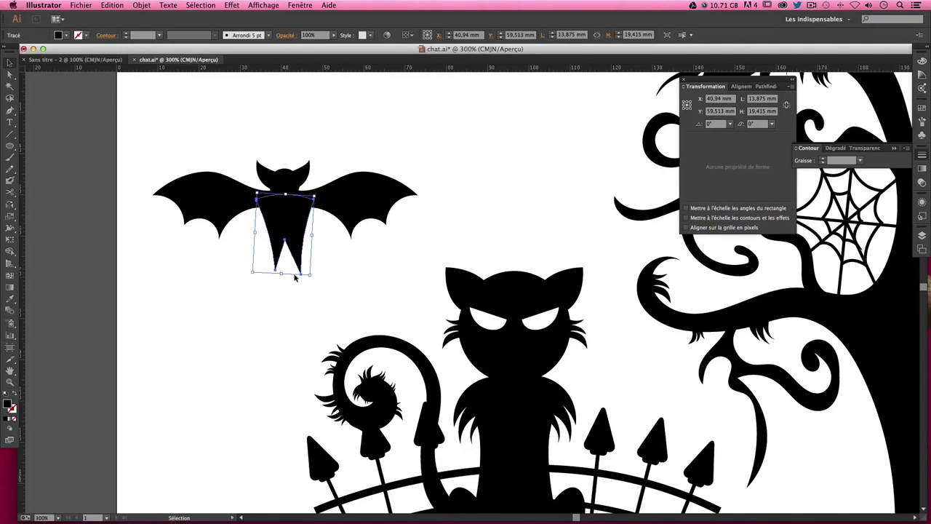
{"action": "left_click", "coordinate": [340, 268]}
{"action": "left_click", "coordinate": [290, 273]}
{"action": "left_click_drag", "start_coordinate": [281, 274], "coordinate": [301, 222]}
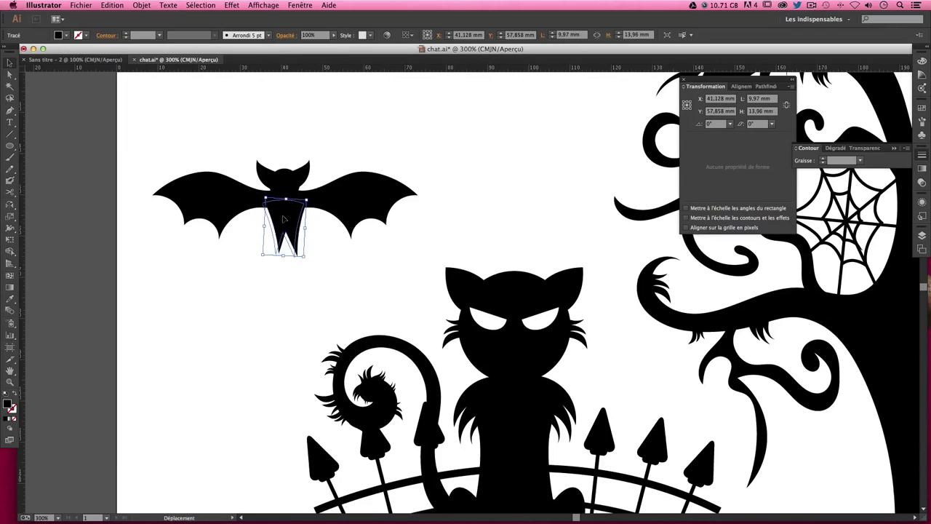
{"action": "left_click_drag", "start_coordinate": [299, 221], "coordinate": [333, 212]}
{"action": "left_click", "coordinate": [369, 226]}
{"action": "left_click", "coordinate": [294, 229]}
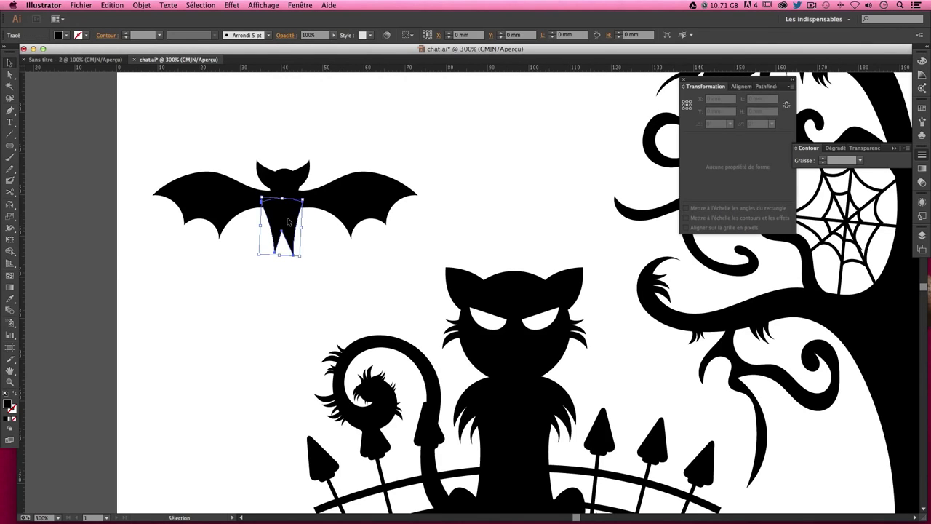
{"action": "left_click", "coordinate": [367, 160]}
{"action": "left_click_drag", "start_coordinate": [288, 221], "coordinate": [286, 218]}
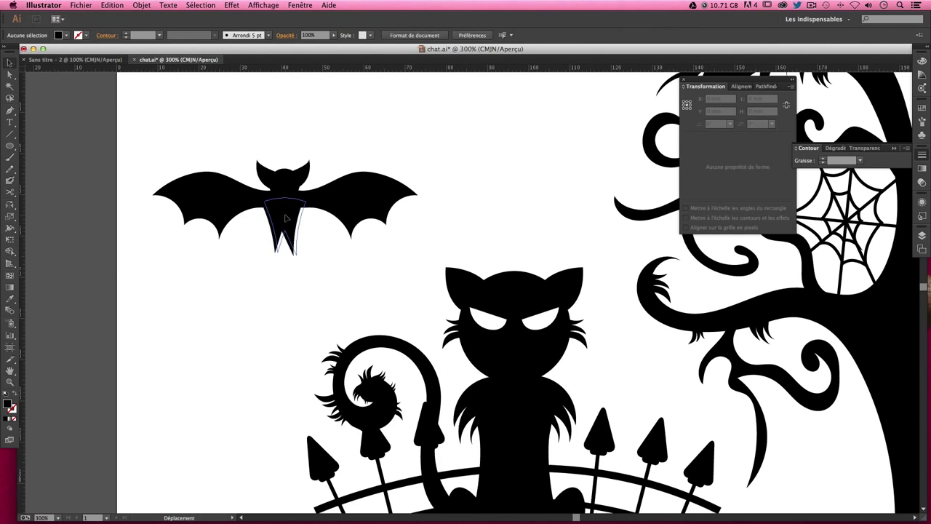
{"action": "left_click", "coordinate": [371, 169]}
- Shorten the body to about 8.441 × 11.816 mm and nudge it into place
{"action": "key", "text": "super+minus"}
{"action": "key", "text": "super+minus"}
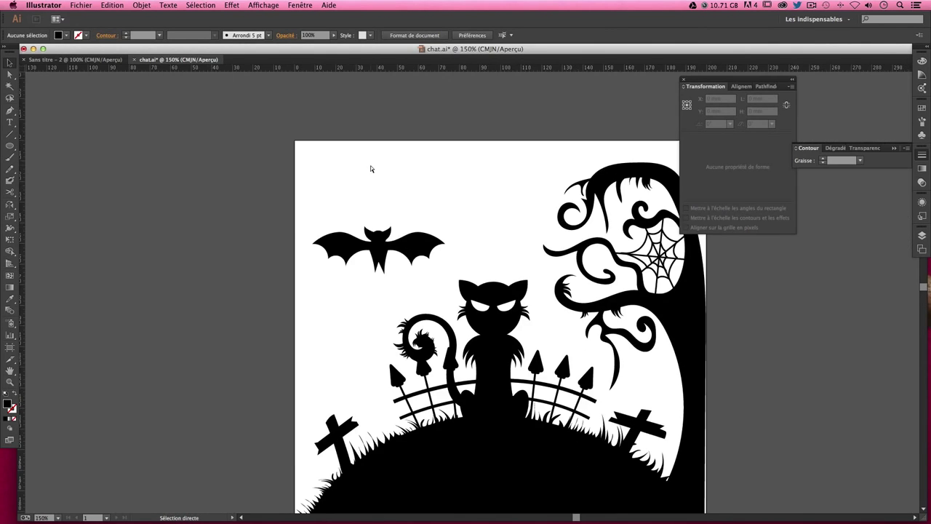
{"action": "key", "text": "super+equal"}
{"action": "key", "text": "super+equal"}
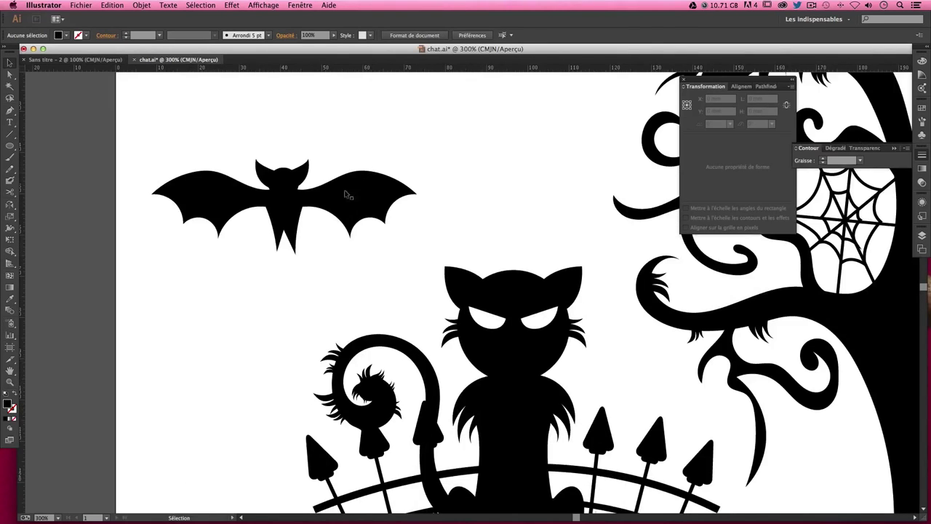
{"action": "left_click", "coordinate": [295, 249]}
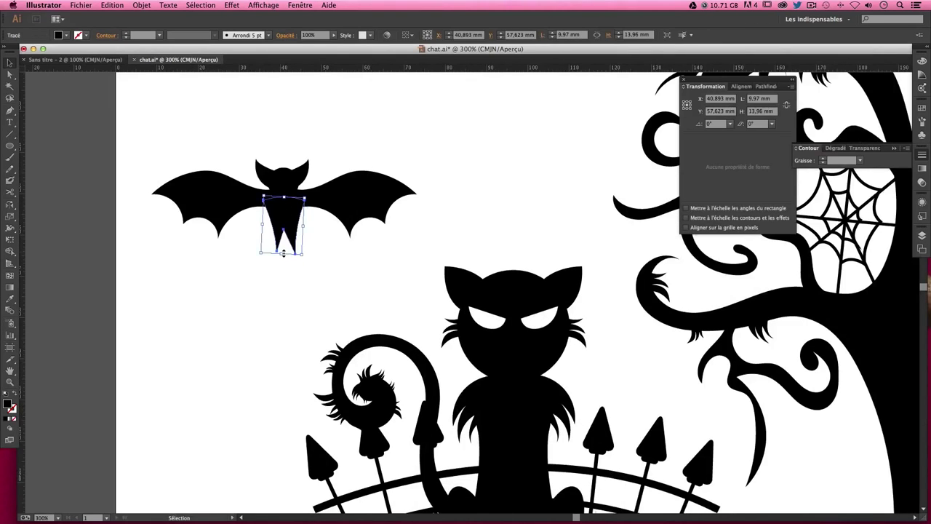
{"action": "left_click_drag", "start_coordinate": [284, 252], "coordinate": [300, 221]}
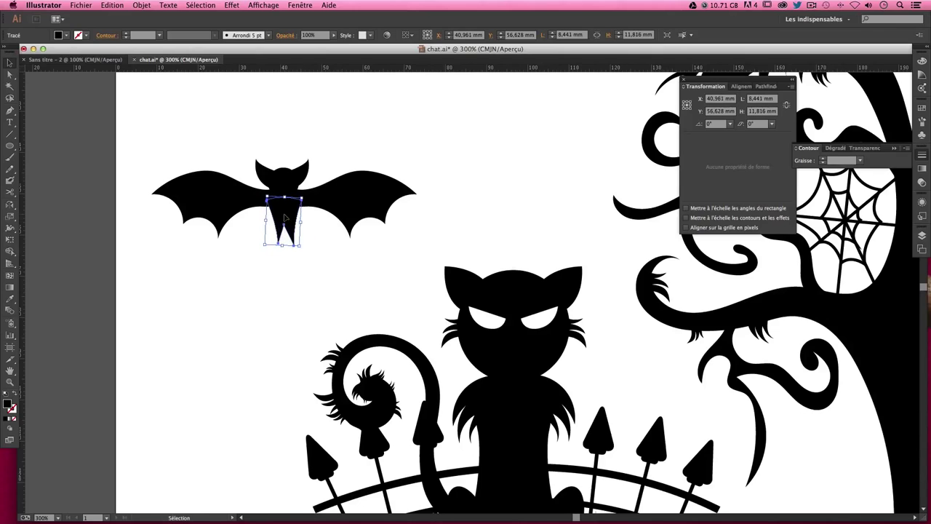
{"action": "left_click", "coordinate": [373, 131]}
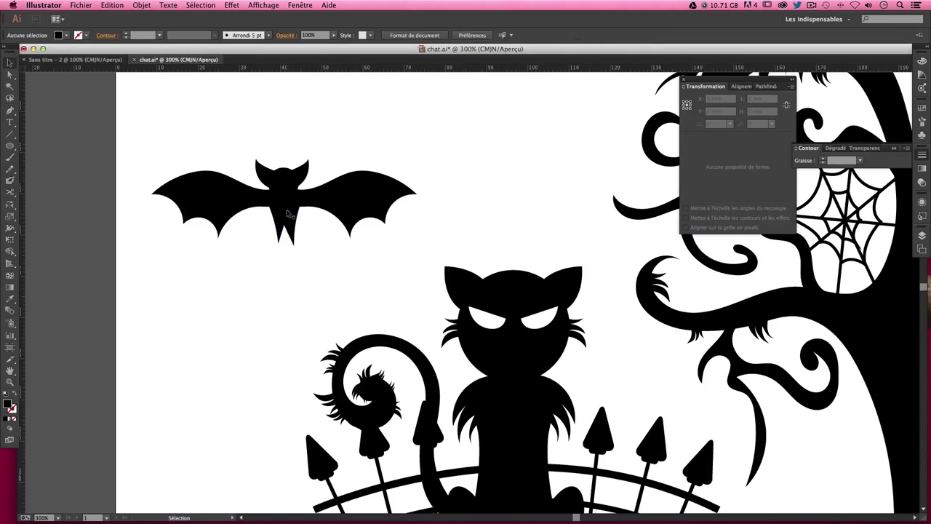
{"action": "left_click_drag", "start_coordinate": [288, 213], "coordinate": [287, 217]}
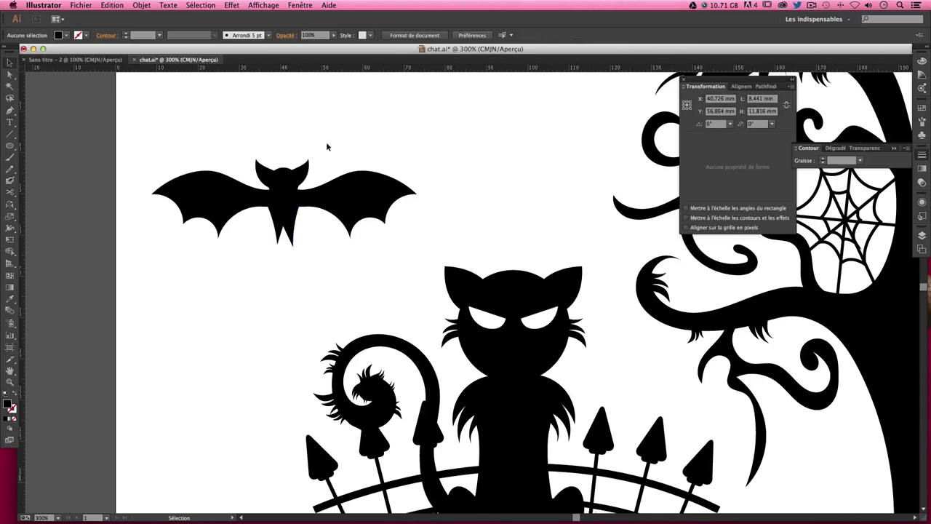
{"action": "left_click_drag", "start_coordinate": [196, 137], "coordinate": [349, 254]}
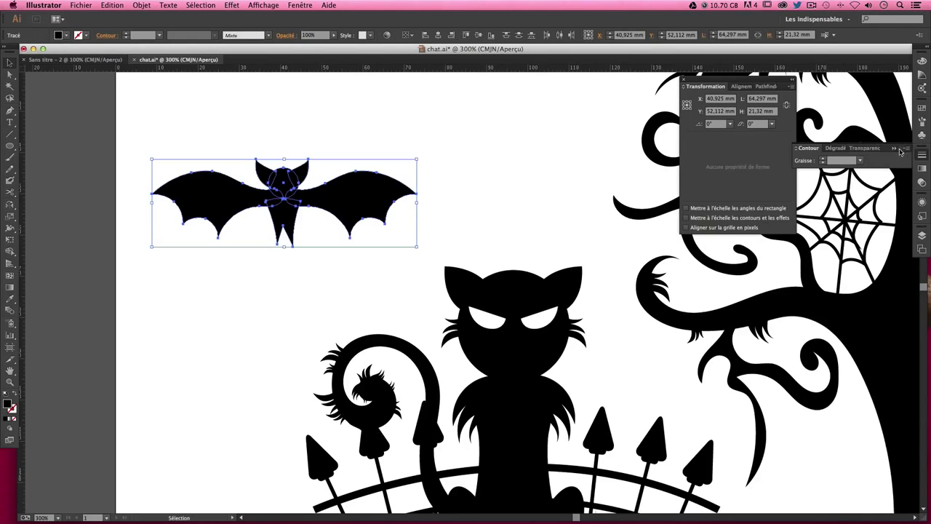
- Unite the bat's head, wings and body into one shape with Pathfinder Unite
{"action": "left_click", "coordinate": [900, 151]}
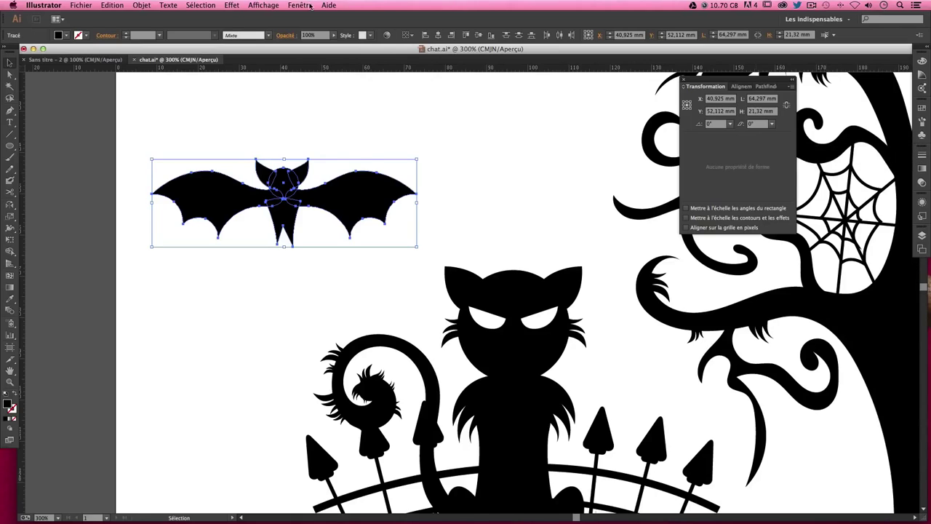
{"action": "left_click", "coordinate": [769, 88]}
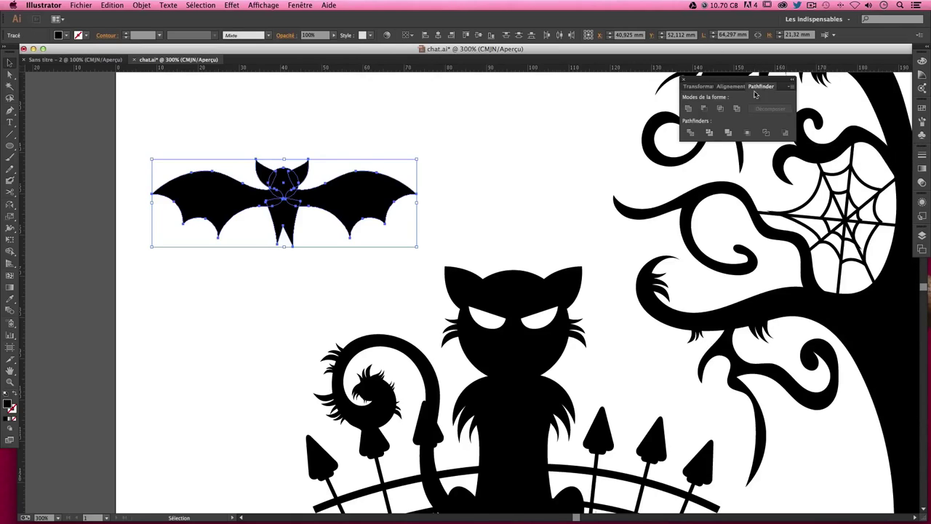
{"action": "left_click", "coordinate": [688, 108]}
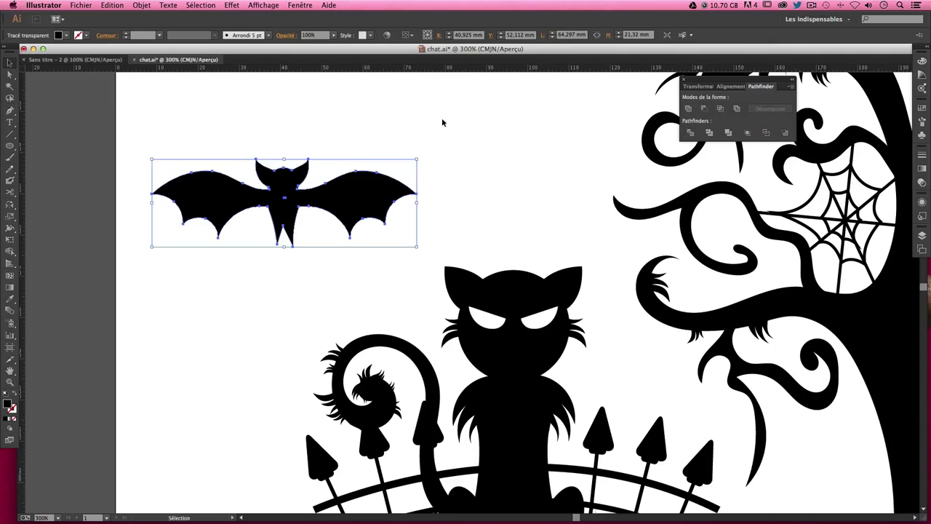
{"action": "left_click", "coordinate": [400, 126]}
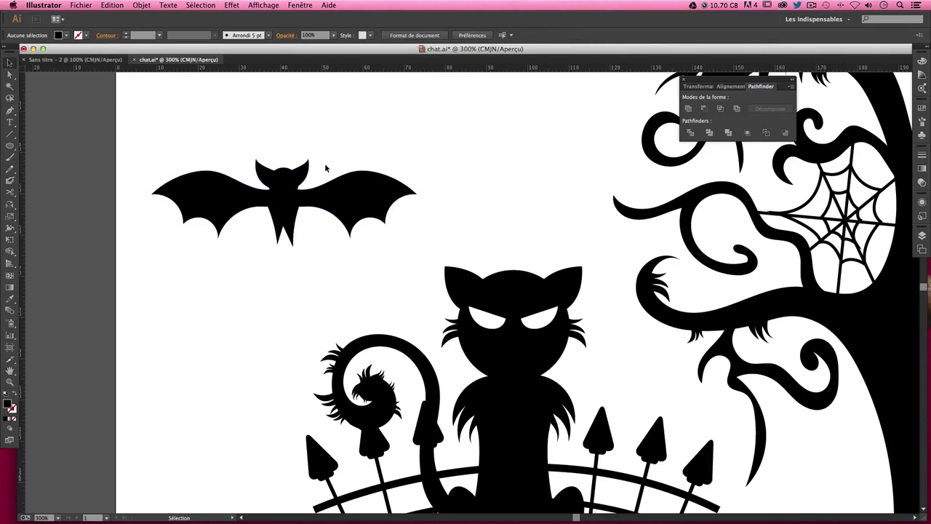
{"action": "key", "text": "super+minus"}
{"action": "key", "text": "super+minus"}
{"action": "left_click", "coordinate": [397, 251]}
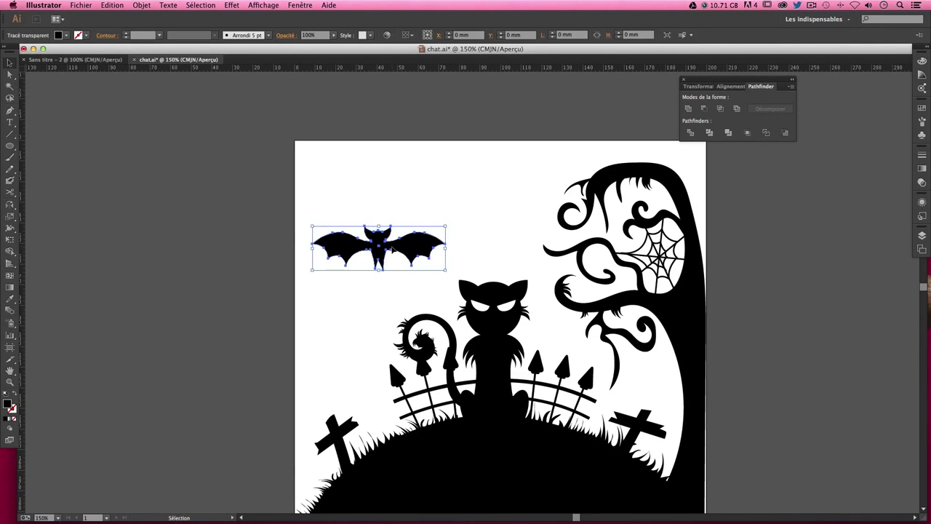
{"action": "left_click", "coordinate": [398, 192]}
{"action": "key", "text": "super+plus"}
{"action": "key", "text": "super+plus"}
{"action": "key", "text": "super+plus"}
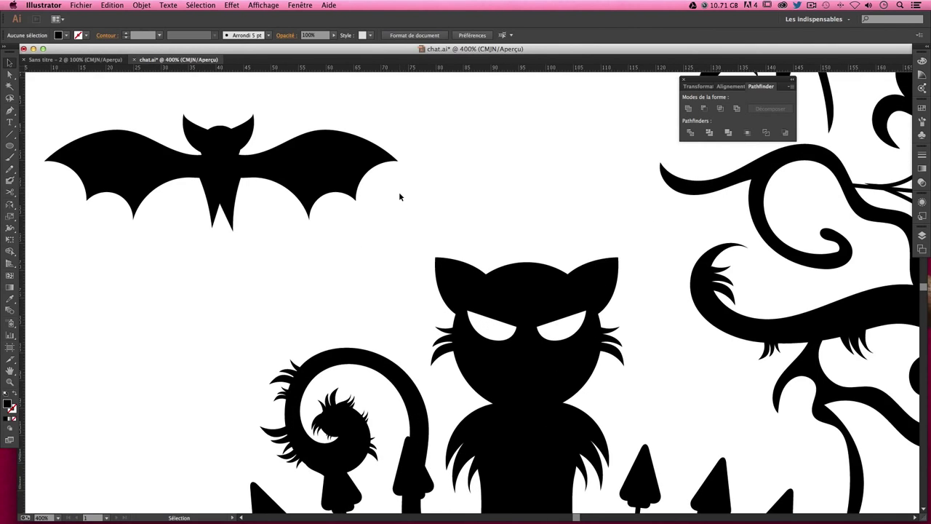
- Copy the cat's white eye onto the bat, bring it to front, and shrink it
{"action": "scroll", "coordinate": [305, 218], "scroll_direction": "left", "scroll_amount": 2}
{"action": "scroll", "coordinate": [305, 219], "scroll_direction": "up", "scroll_amount": 1}
{"action": "left_click", "coordinate": [537, 361]}
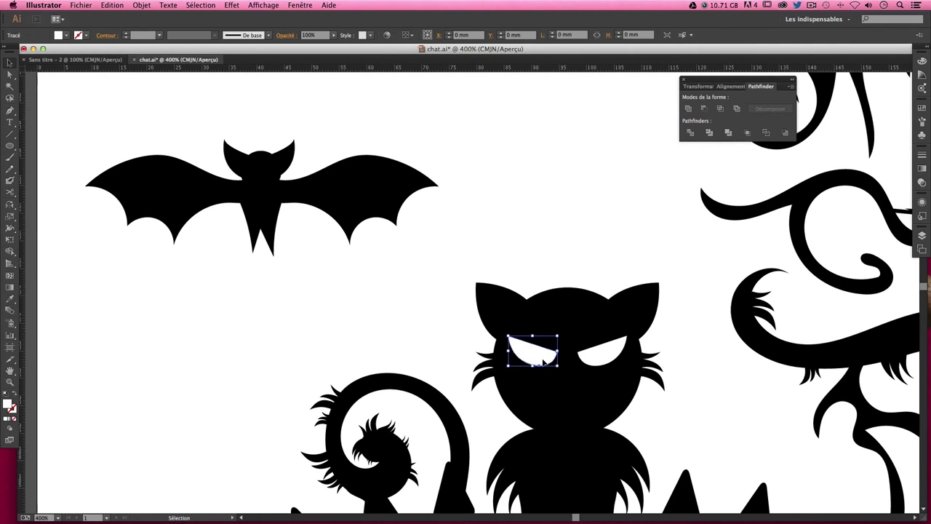
{"action": "left_click_drag", "start_coordinate": [539, 360], "coordinate": [278, 194]}
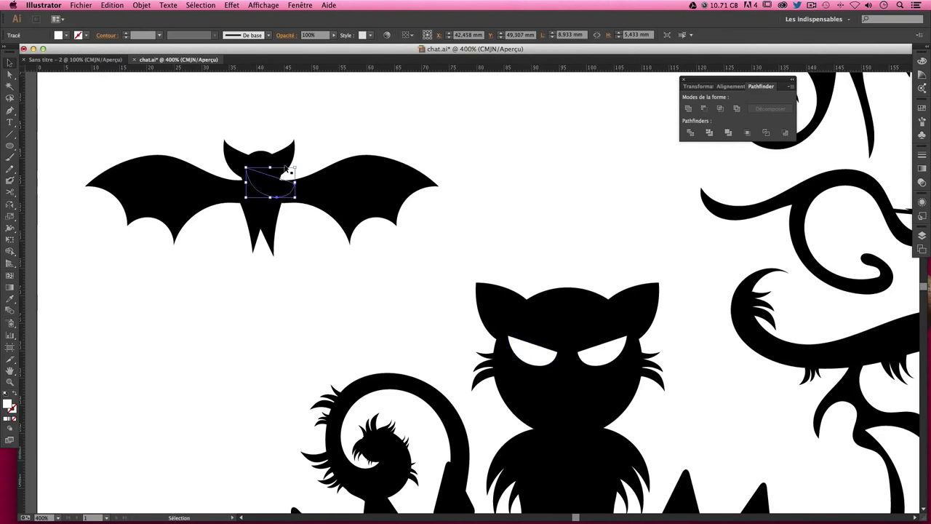
{"action": "key", "text": "super+z"}
{"action": "left_click_drag", "start_coordinate": [502, 339], "coordinate": [260, 182]}
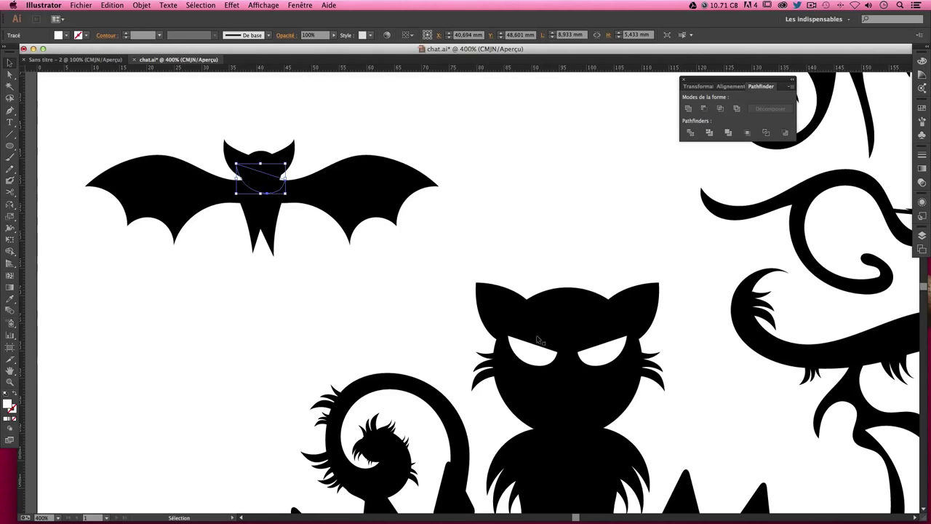
{"action": "left_click", "coordinate": [141, 5]}
{"action": "mouse_move", "coordinate": [156, 27]}
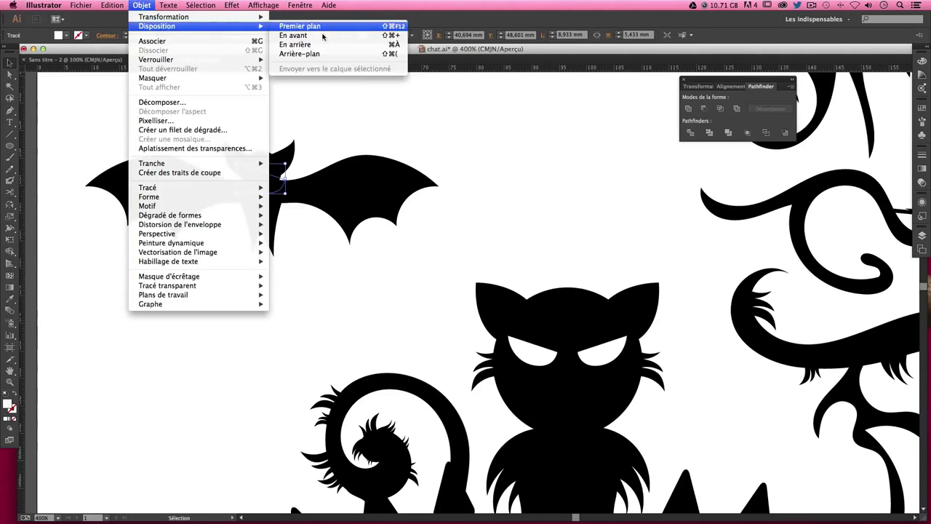
{"action": "left_click", "coordinate": [320, 25]}
{"action": "left_click_drag", "start_coordinate": [289, 195], "coordinate": [271, 176]}
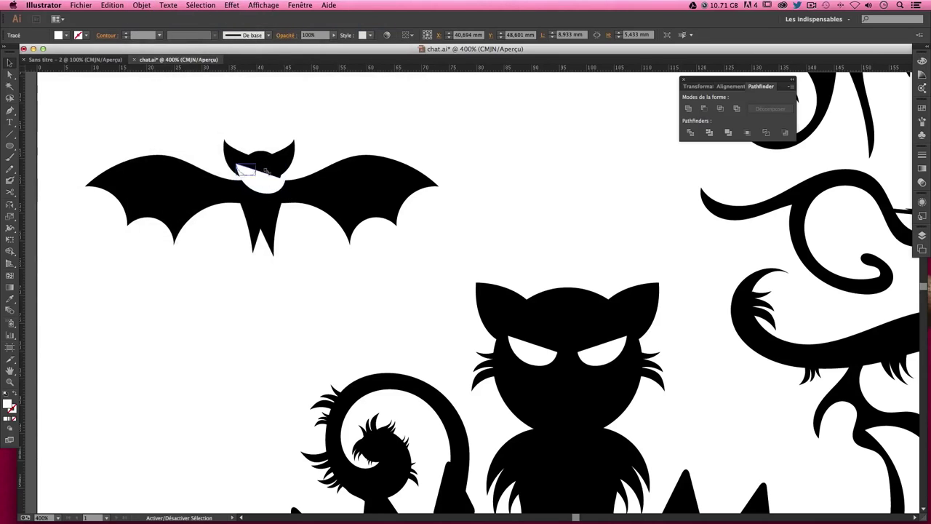
{"action": "left_click", "coordinate": [344, 157]}
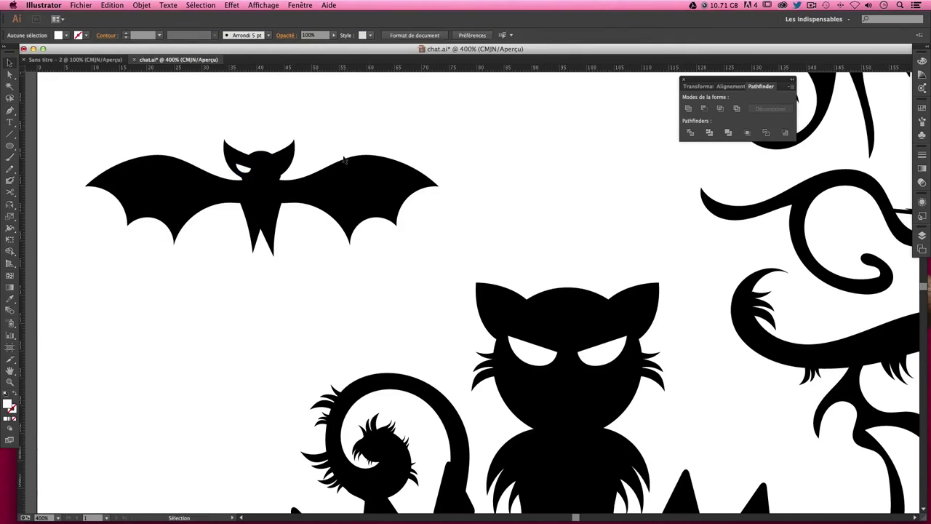
- Mirror a copy of the small eye to create the bat's second eye
{"action": "left_click", "coordinate": [246, 171]}
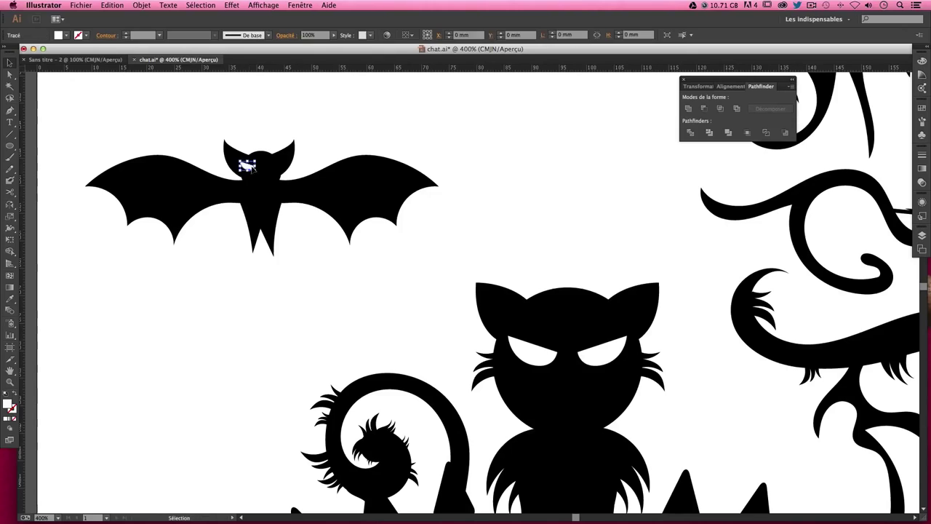
{"action": "left_click", "coordinate": [266, 138]}
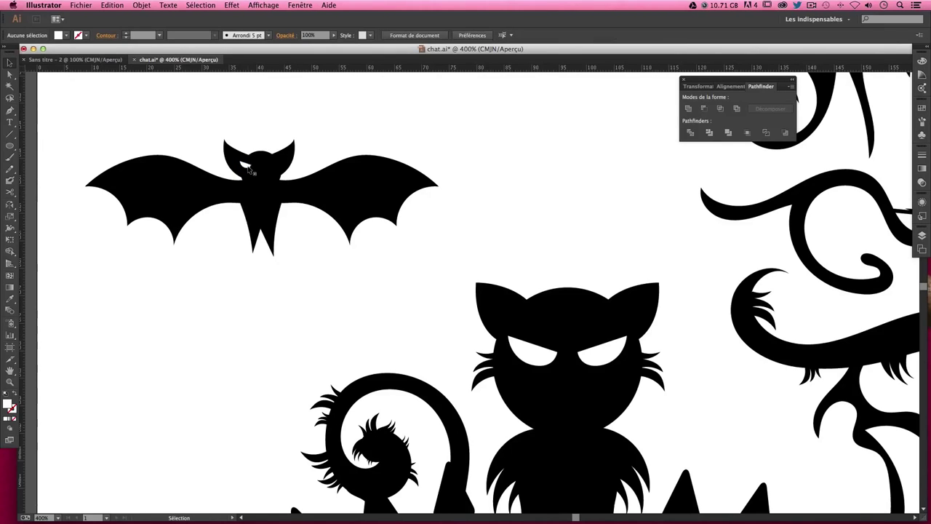
{"action": "left_click", "coordinate": [254, 168]}
{"action": "left_click", "coordinate": [267, 165]}
{"action": "key", "text": "r"}
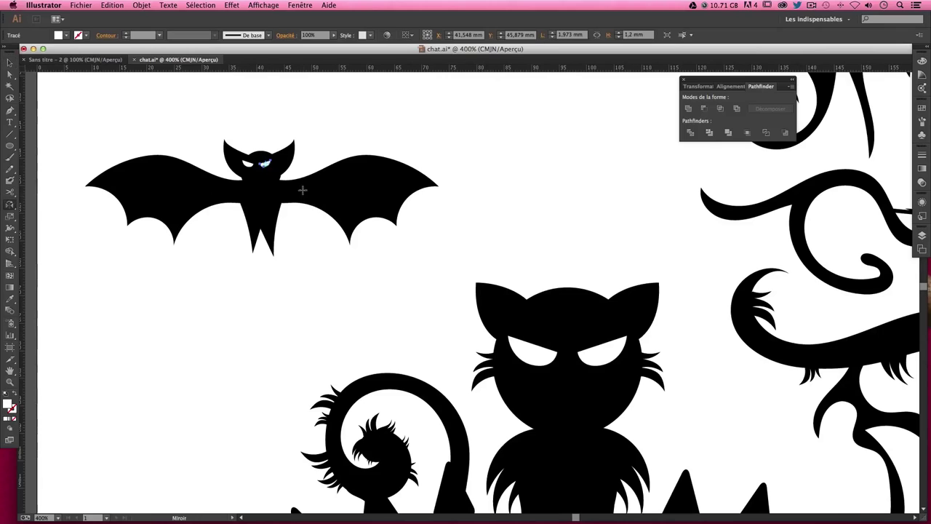
{"action": "key", "text": "v"}
{"action": "left_click", "coordinate": [118, 119]}
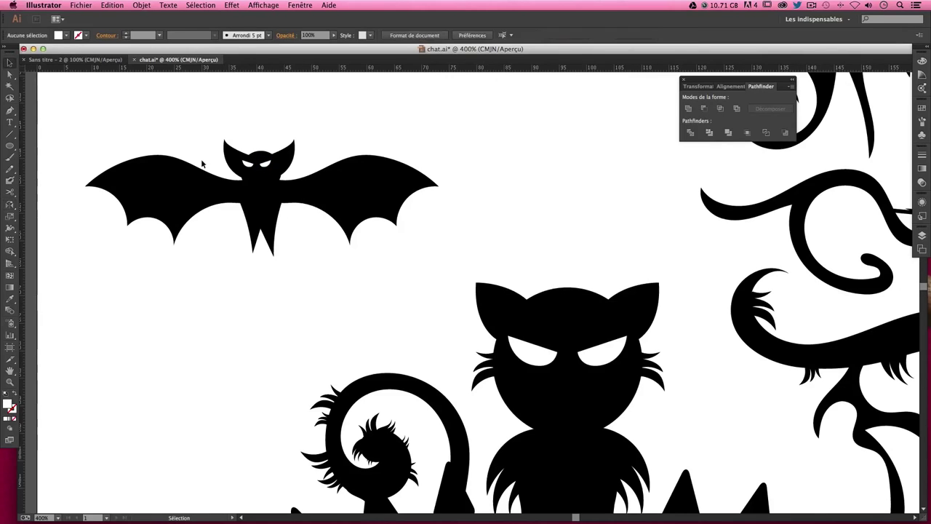
{"action": "left_click", "coordinate": [253, 167]}
{"action": "left_click", "coordinate": [320, 157]}
{"action": "left_click", "coordinate": [274, 168]}
{"action": "left_click", "coordinate": [303, 161]}
{"action": "left_click", "coordinate": [260, 172]}
- Shift the bat's eyes down, group the whole bat, and scale it smaller
{"action": "left_click", "coordinate": [325, 137]}
{"action": "left_click", "coordinate": [255, 166]}
{"action": "left_click_drag", "start_coordinate": [275, 168], "coordinate": [405, 264]}
{"action": "left_click", "coordinate": [308, 151]}
{"action": "key", "text": "super+minus"}
{"action": "key", "text": "super+minus"}
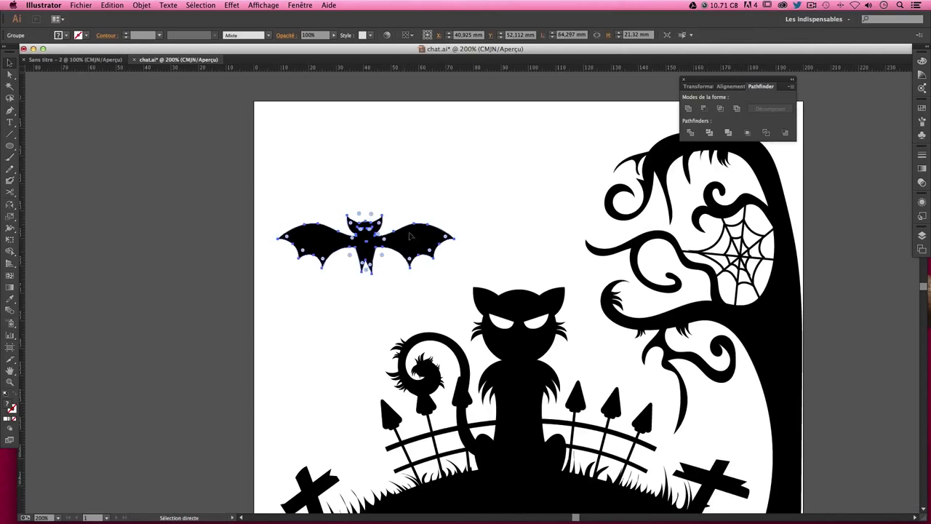
{"action": "left_click", "coordinate": [433, 201]}
{"action": "left_click", "coordinate": [422, 259]}
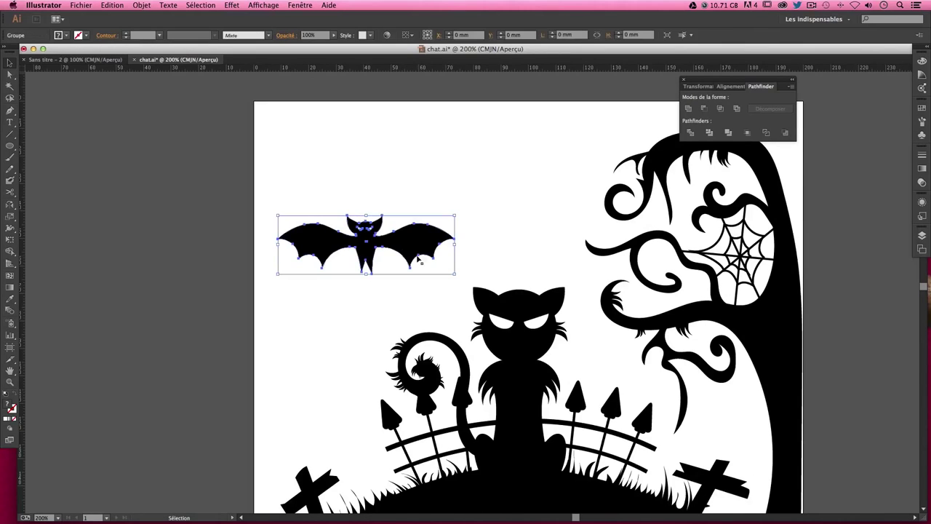
{"action": "key", "text": "super+g"}
{"action": "key", "text": "super+minus"}
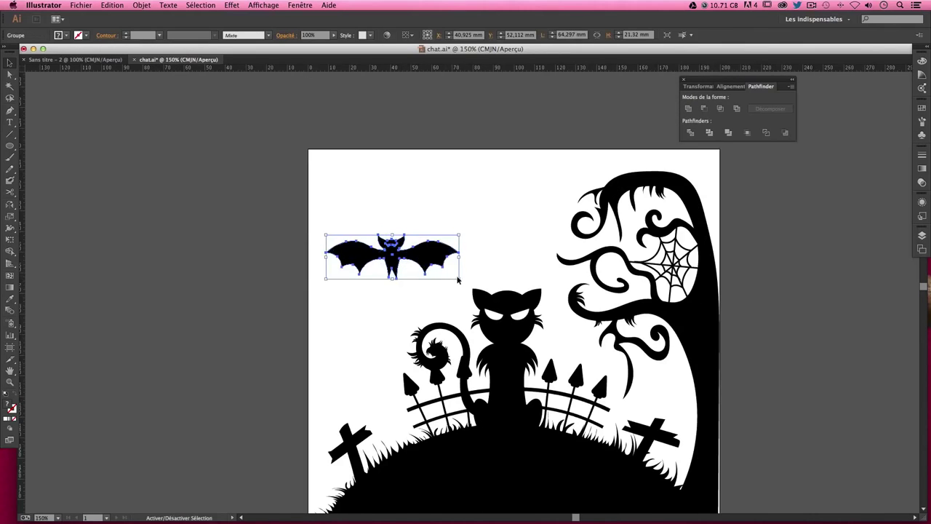
{"action": "left_click_drag", "start_coordinate": [458, 278], "coordinate": [413, 262]}
{"action": "left_click", "coordinate": [446, 262]}
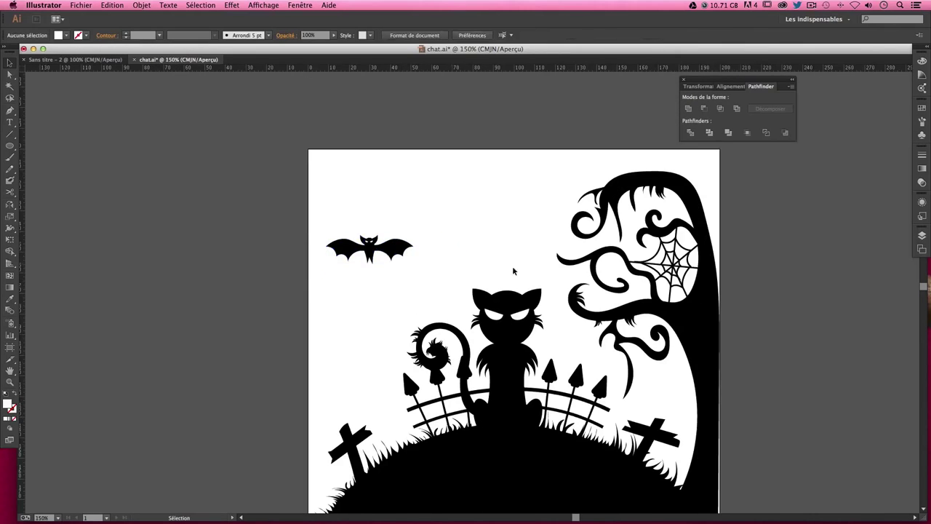
- Tilt the bat onto a rising diagonal and place it in the sky up-left of the cat
{"action": "left_click_drag", "start_coordinate": [513, 271], "coordinate": [379, 193]}
{"action": "mouse_move", "coordinate": [196, 124]}
{"action": "left_mouse_down"}
{"action": "mouse_move", "coordinate": [284, 203]}
{"action": "mouse_move", "coordinate": [305, 161]}
{"action": "left_mouse_up"}
{"action": "left_click", "coordinate": [305, 161]}
{"action": "mouse_move", "coordinate": [237, 164]}
{"action": "left_mouse_down"}
{"action": "mouse_move", "coordinate": [251, 171]}
{"action": "mouse_move", "coordinate": [257, 205]}
{"action": "left_mouse_up"}
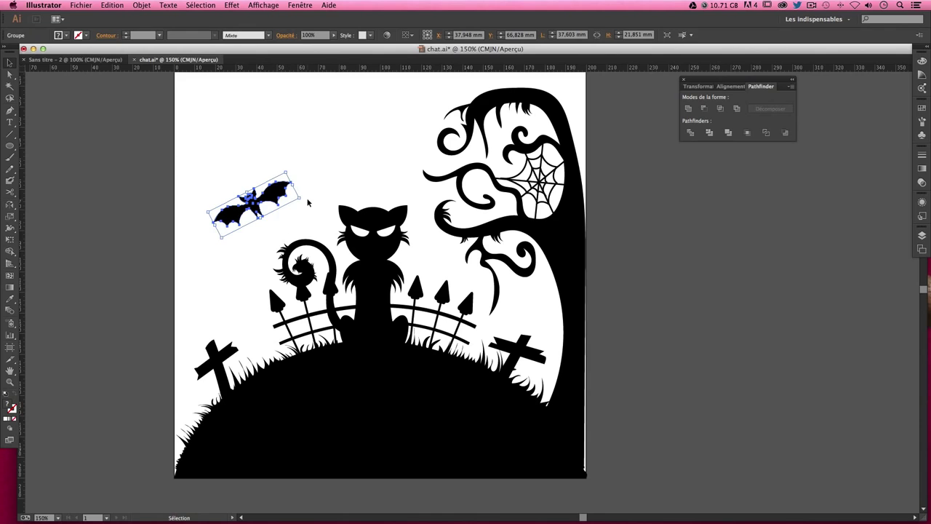
{"action": "scroll", "coordinate": [301, 208], "scroll_direction": "up", "scroll_amount": 2}
{"action": "left_click", "coordinate": [301, 208]}
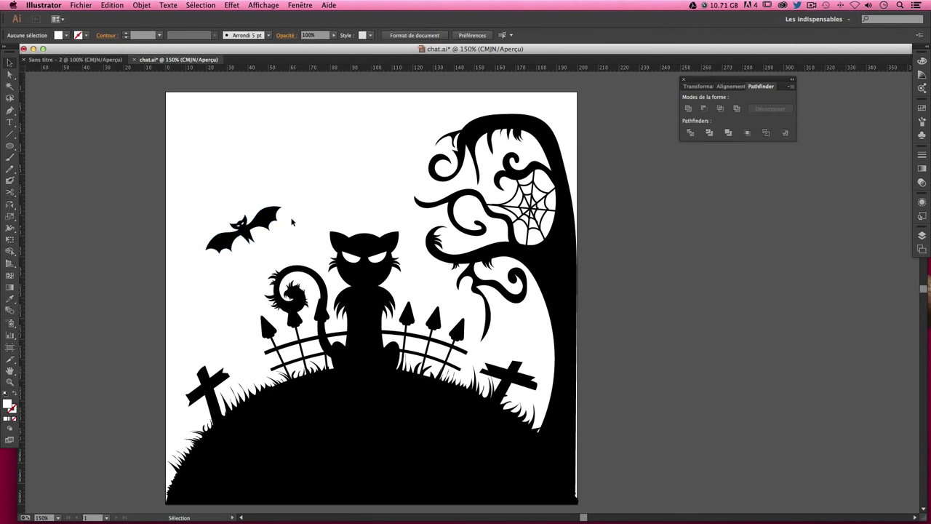
{"action": "left_click_drag", "start_coordinate": [246, 229], "coordinate": [244, 227]}
{"action": "scroll", "coordinate": [585, 285], "scroll_direction": "down", "scroll_amount": 2}
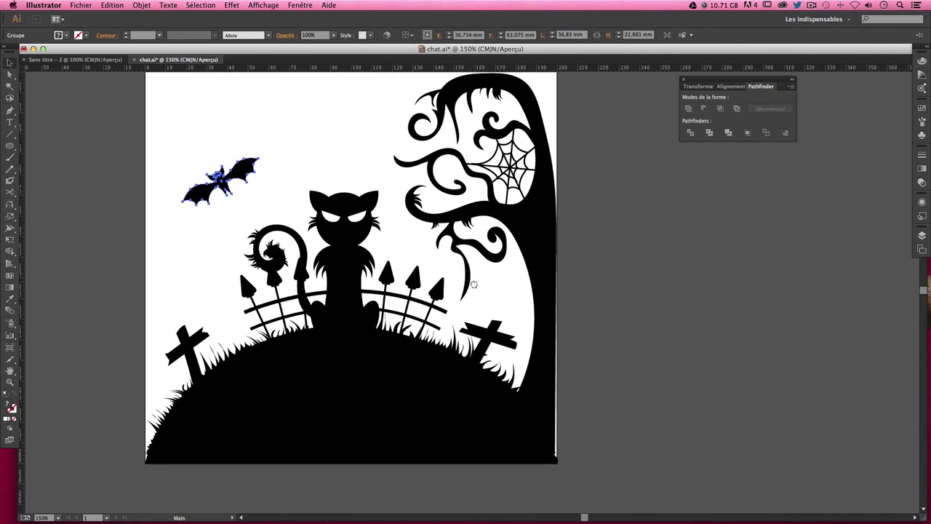
{"action": "left_click", "coordinate": [585, 286]}
{"action": "scroll", "coordinate": [574, 288], "scroll_direction": "up", "scroll_amount": 2}
{"action": "scroll", "coordinate": [575, 295], "scroll_direction": "down", "scroll_amount": 2}
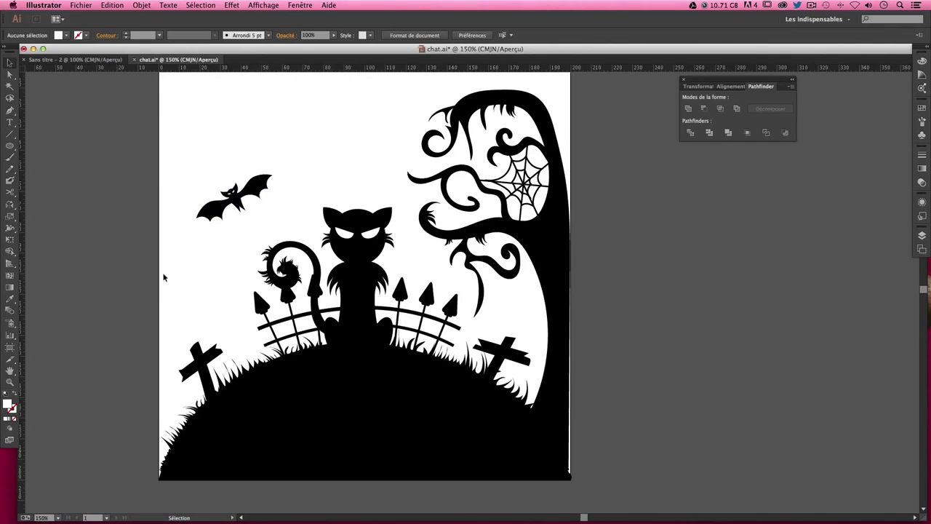
- Draw a 20 × 20 mm circle with a thin black outline and enlarge it over the cat
{"action": "left_click", "coordinate": [10, 145]}
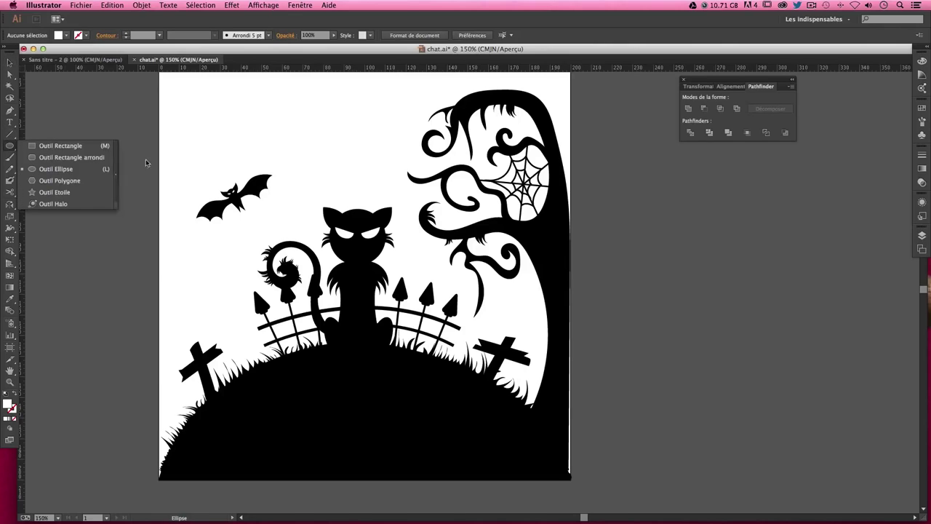
{"action": "left_click", "coordinate": [328, 172]}
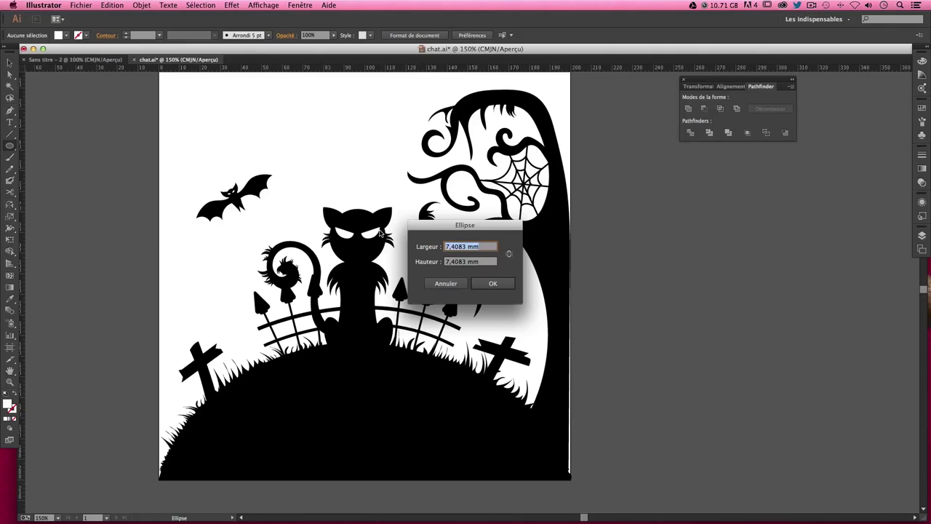
{"action": "type", "text": "20"}
{"action": "key", "text": "Tab"}
{"action": "type", "text": "20"}
{"action": "key", "text": "Return"}
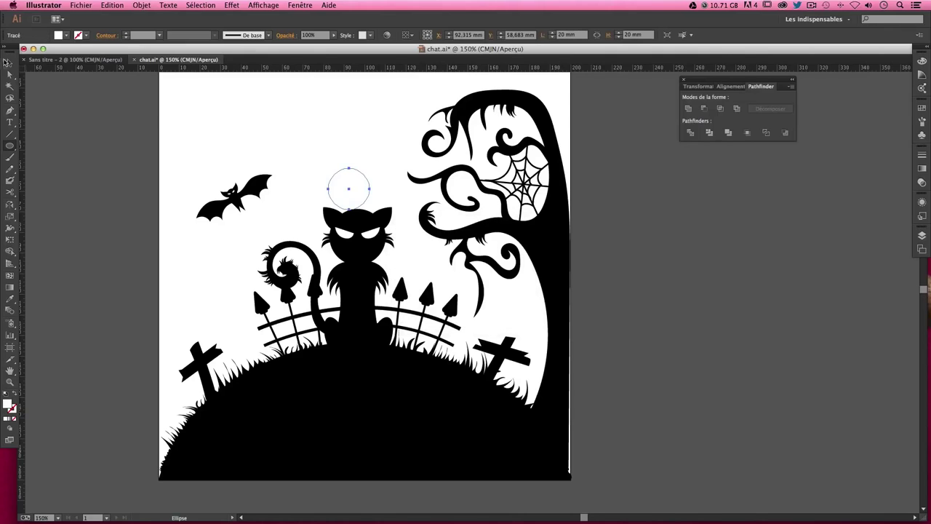
{"action": "left_click", "coordinate": [6, 62]}
{"action": "left_click", "coordinate": [5, 395]}
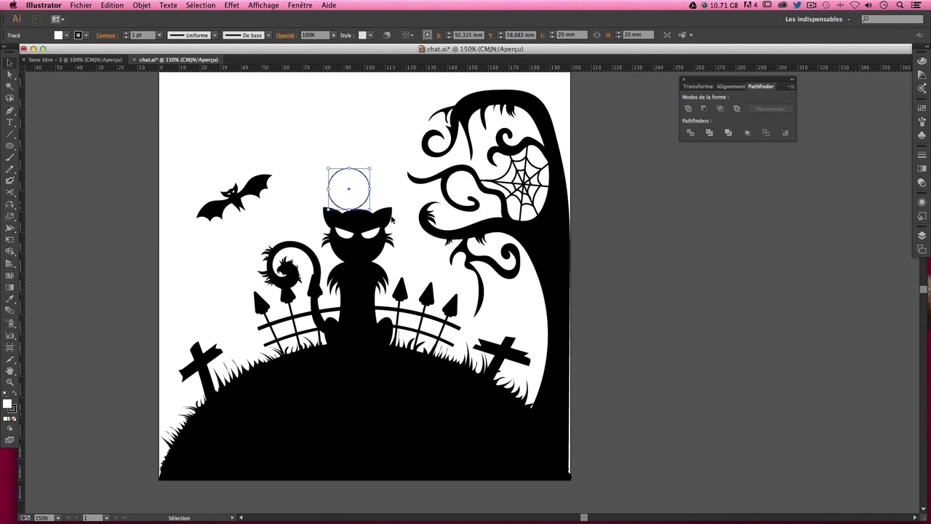
{"action": "left_click_drag", "start_coordinate": [369, 209], "coordinate": [531, 371]}
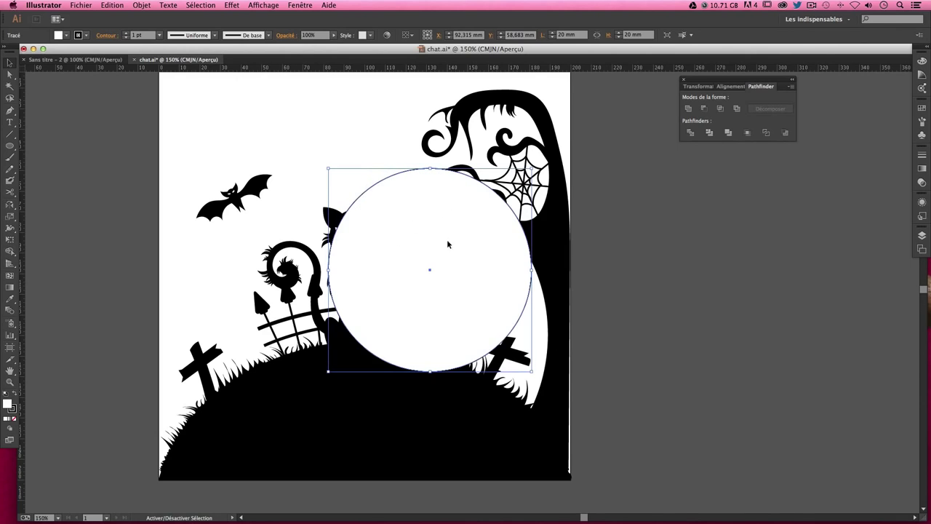
- Centre the circle on the guides and resize it to 91.731 mm wide
{"action": "left_click_drag", "start_coordinate": [432, 266], "coordinate": [362, 269]}
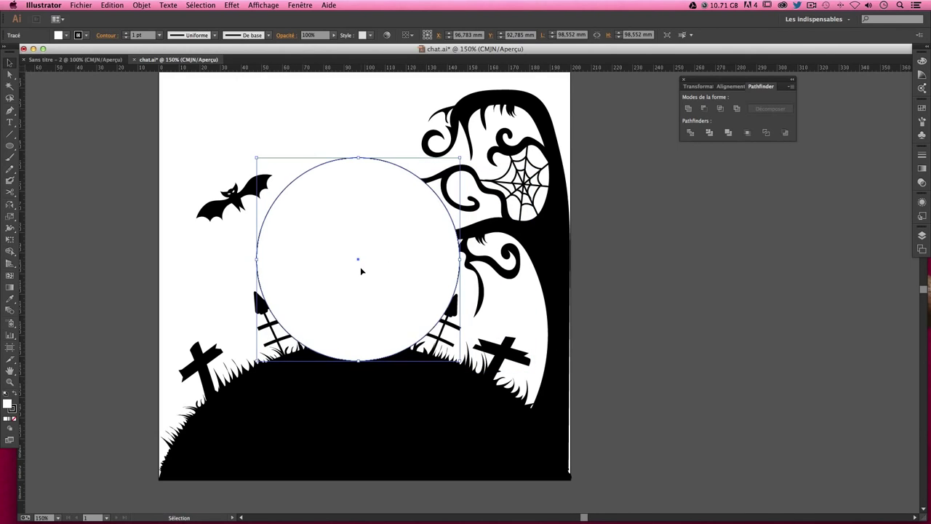
{"action": "key", "text": "a"}
{"action": "key", "text": "v"}
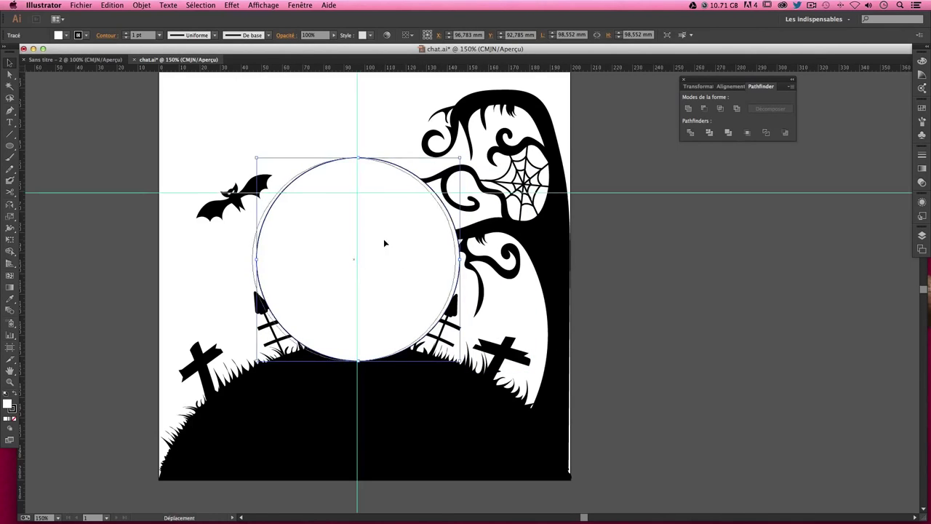
{"action": "key", "text": "Left"}
{"action": "key", "text": "Left"}
{"action": "key", "text": "Left"}
{"action": "key", "text": "Up"}
{"action": "key", "text": "Up"}
{"action": "key", "text": "Up"}
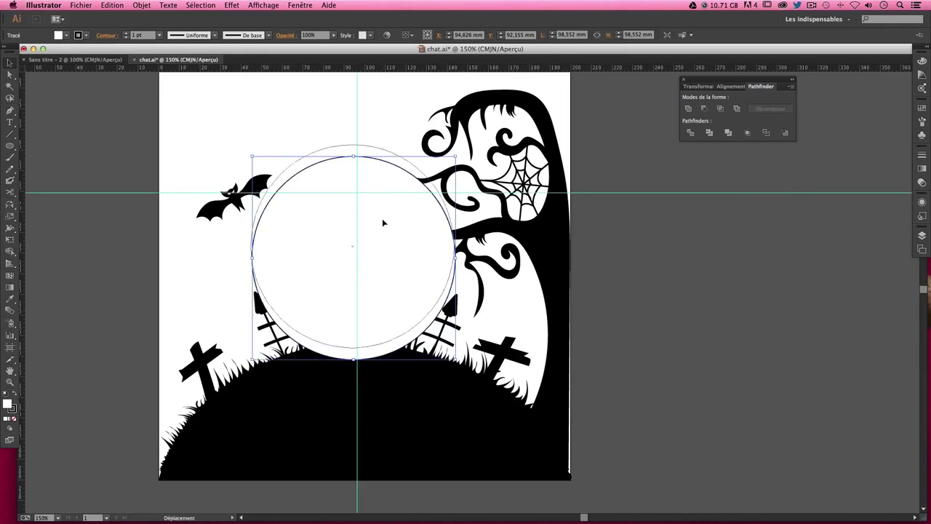
{"action": "key", "text": "Up"}
{"action": "key", "text": "Up"}
{"action": "key", "text": "Up"}
{"action": "key", "text": "Right"}
{"action": "key", "text": "Right"}
{"action": "scroll", "coordinate": [378, 244], "scroll_direction": "up", "scroll_amount": 2}
{"action": "key", "text": "Right"}
{"action": "key", "text": "Right"}
{"action": "key", "text": "Right"}
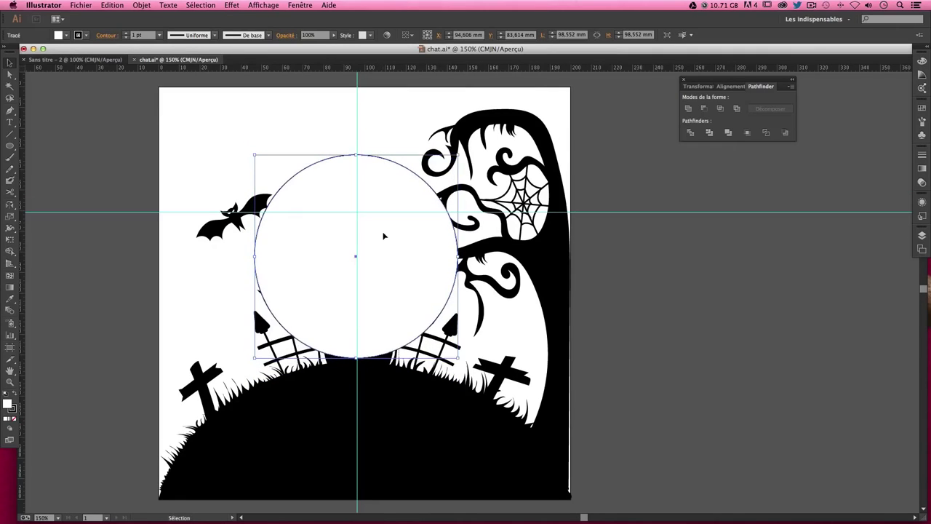
{"action": "key", "text": "Up"}
{"action": "key", "text": "Up"}
{"action": "key", "text": "Up"}
{"action": "key", "text": "Up"}
{"action": "key", "text": "Up"}
{"action": "key", "text": "Up"}
{"action": "key", "text": "Up"}
{"action": "key", "text": "Up"}
{"action": "key", "text": "Up"}
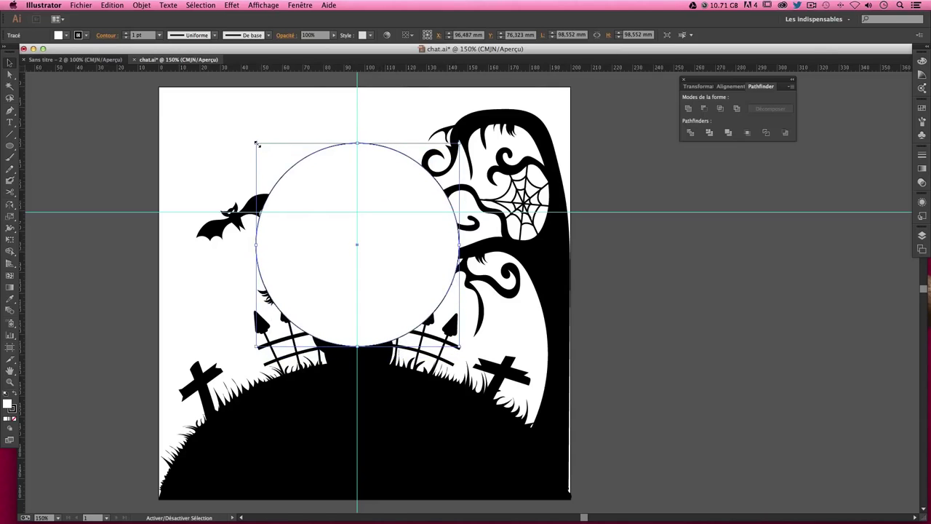
{"action": "left_click_drag", "start_coordinate": [256, 143], "coordinate": [263, 153]}
{"action": "left_click_drag", "start_coordinate": [378, 184], "coordinate": [380, 191]}
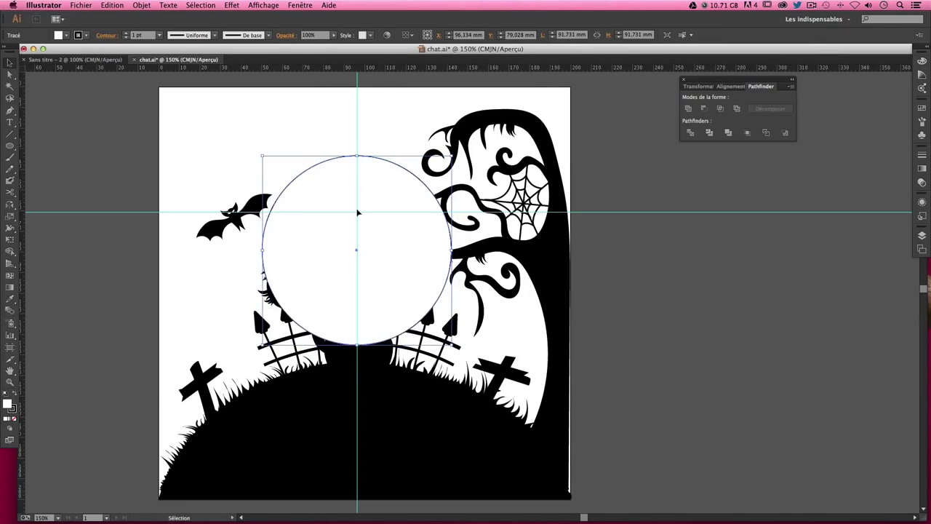
{"action": "key", "text": "Up"}
{"action": "key", "text": "Up"}
{"action": "key", "text": "Up"}
{"action": "key", "text": "Up"}
{"action": "key", "text": "Up"}
{"action": "key", "text": "Up"}
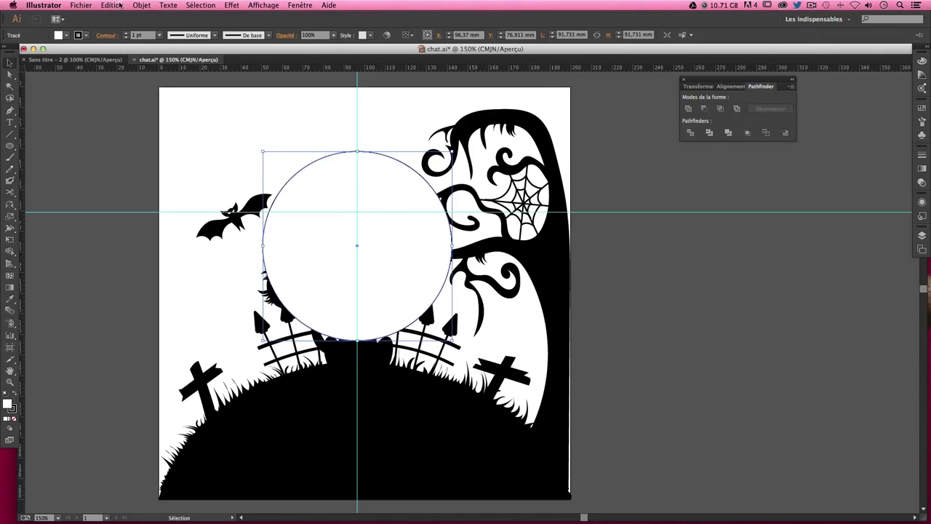
- Fill the circle with a deep magenta and set its stroke to None
{"action": "left_click", "coordinate": [35, 399]}
{"action": "key", "text": "super+z"}
{"action": "double_click", "coordinate": [9, 405]}
{"action": "left_click", "coordinate": [511, 235]}
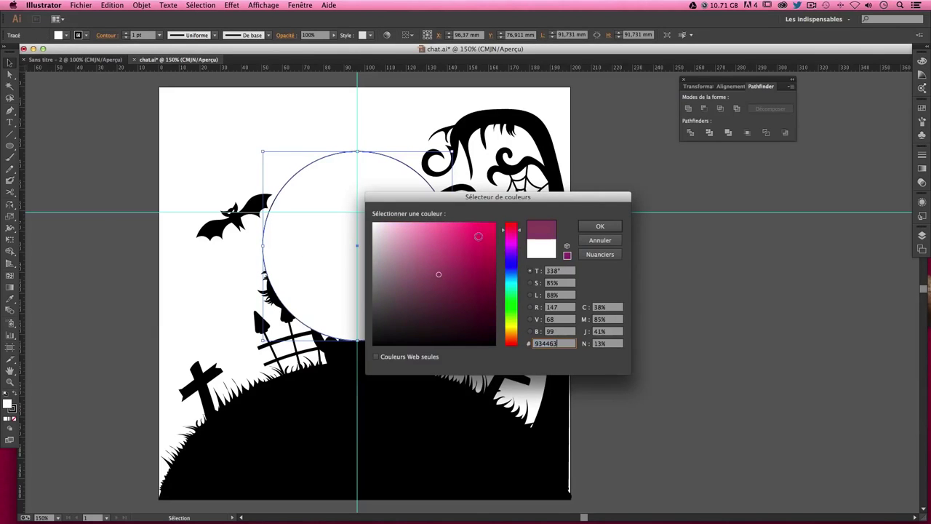
{"action": "left_click", "coordinate": [477, 236]}
{"action": "key", "text": "Return"}
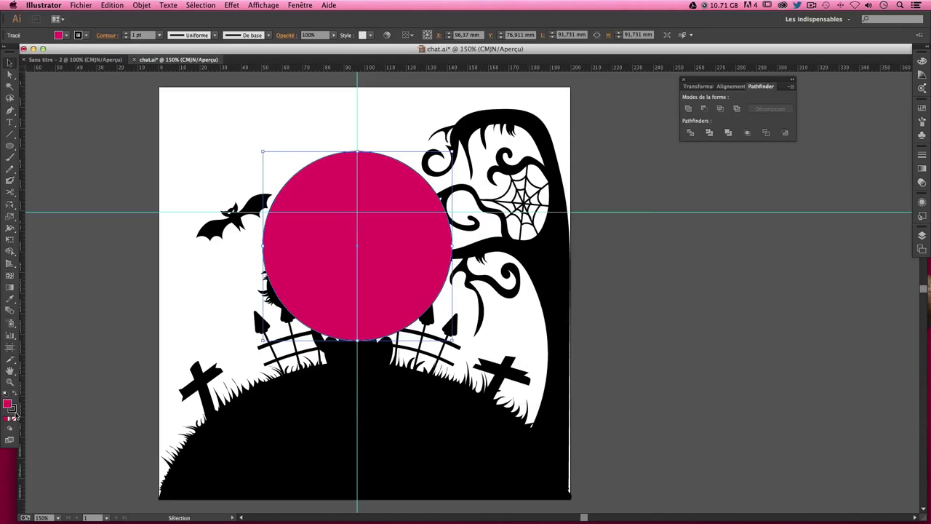
{"action": "left_click", "coordinate": [16, 419]}
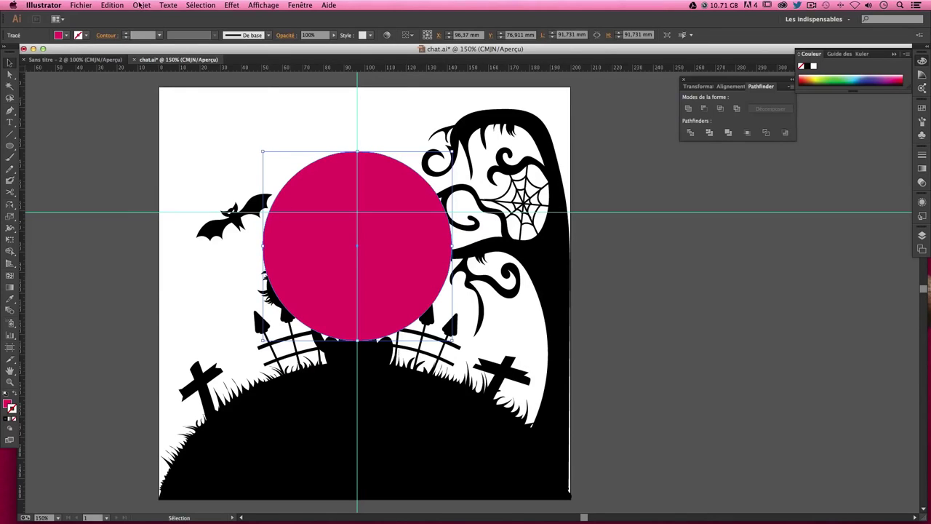
{"action": "left_click", "coordinate": [139, 5]}
{"action": "left_click", "coordinate": [291, 22]}
{"action": "left_click", "coordinate": [141, 5]}
{"action": "mouse_move", "coordinate": [158, 26]}
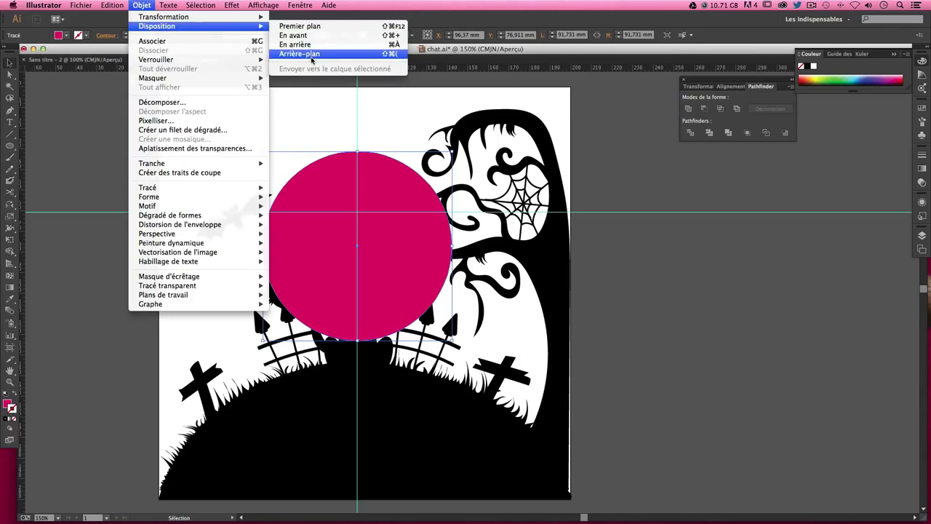
- Send the magenta moon behind everything and nudge it slightly upward
{"action": "left_click", "coordinate": [311, 58]}
{"action": "left_click", "coordinate": [753, 309]}
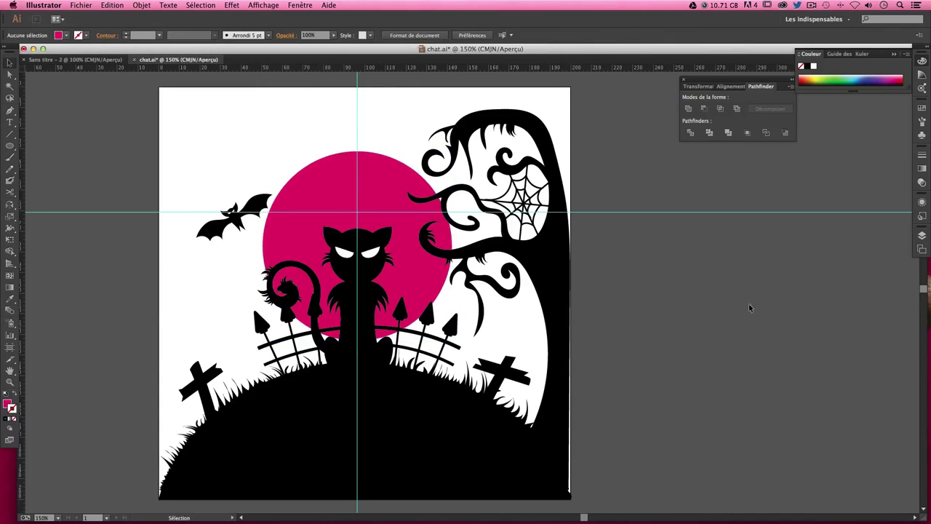
{"action": "left_click", "coordinate": [374, 174]}
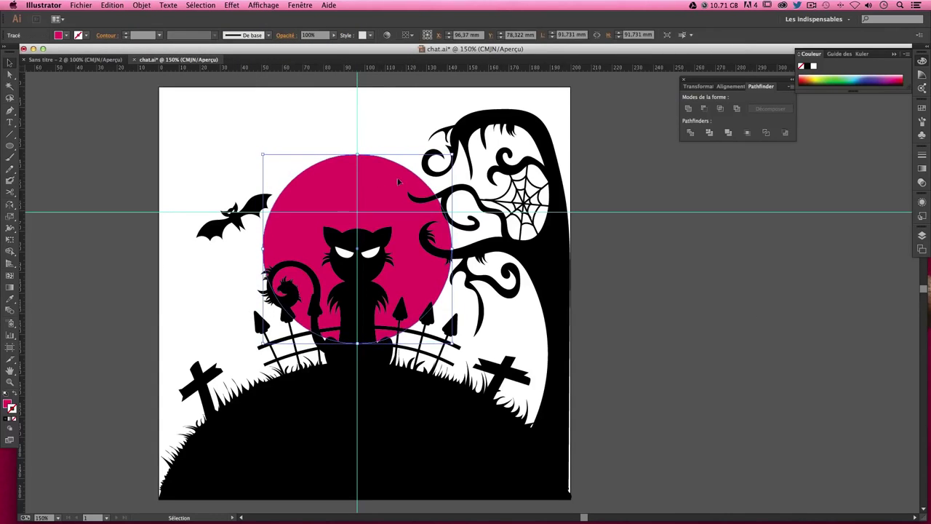
{"action": "left_click", "coordinate": [698, 340]}
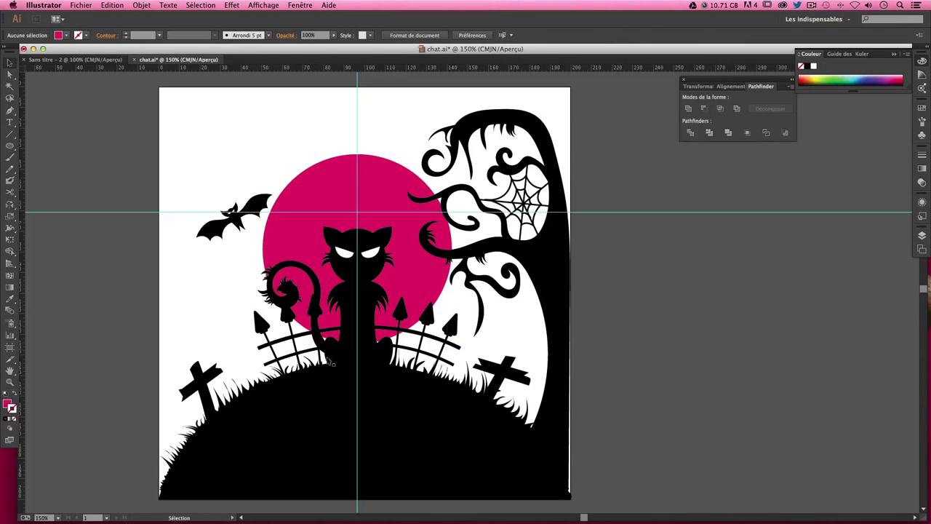
{"action": "left_click", "coordinate": [356, 210]}
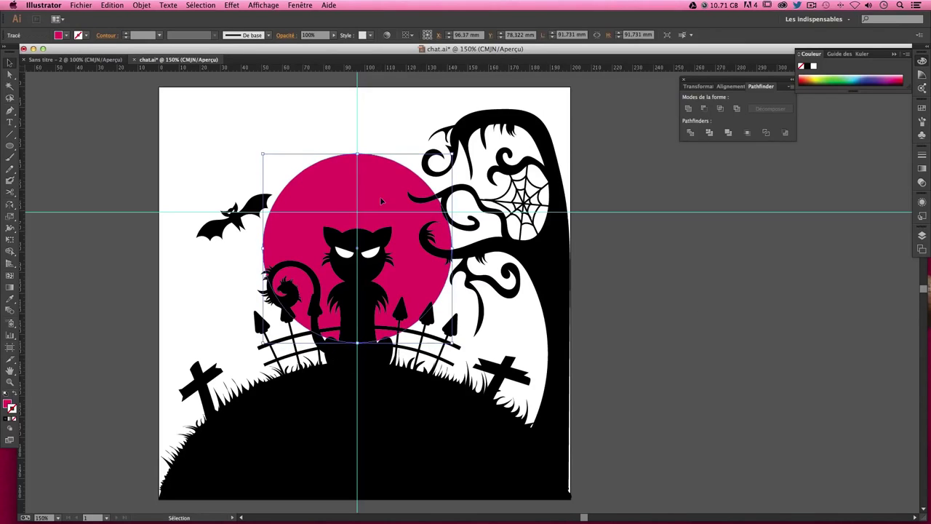
{"action": "key", "text": "Up"}
{"action": "key", "text": "Up"}
{"action": "key", "text": "Up"}
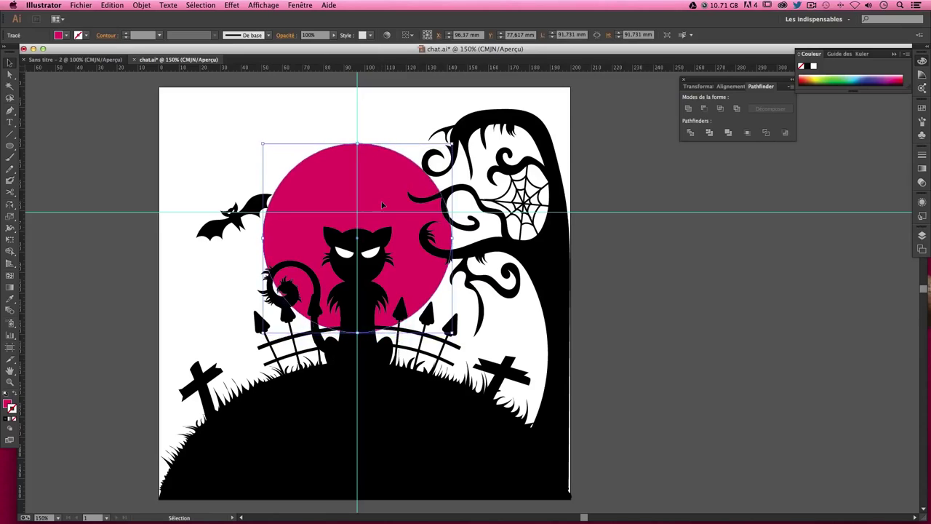
{"action": "key", "text": "Up"}
{"action": "key", "text": "Up"}
{"action": "key", "text": "Up"}
{"action": "key", "text": "Up"}
{"action": "key", "text": "Up"}
{"action": "key", "text": "Up"}
{"action": "key", "text": "Up"}
{"action": "key", "text": "Down"}
{"action": "key", "text": "Down"}
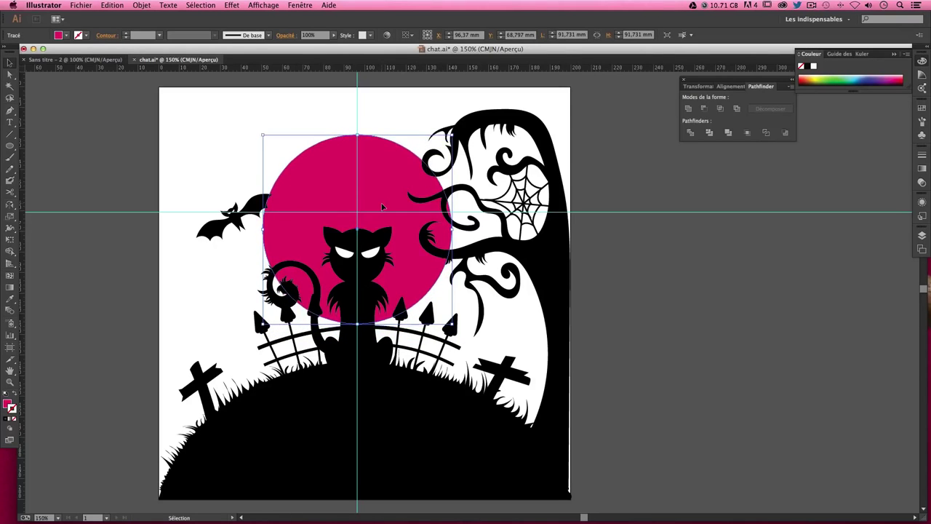
{"action": "key", "text": "Up"}
{"action": "key", "text": "Up"}
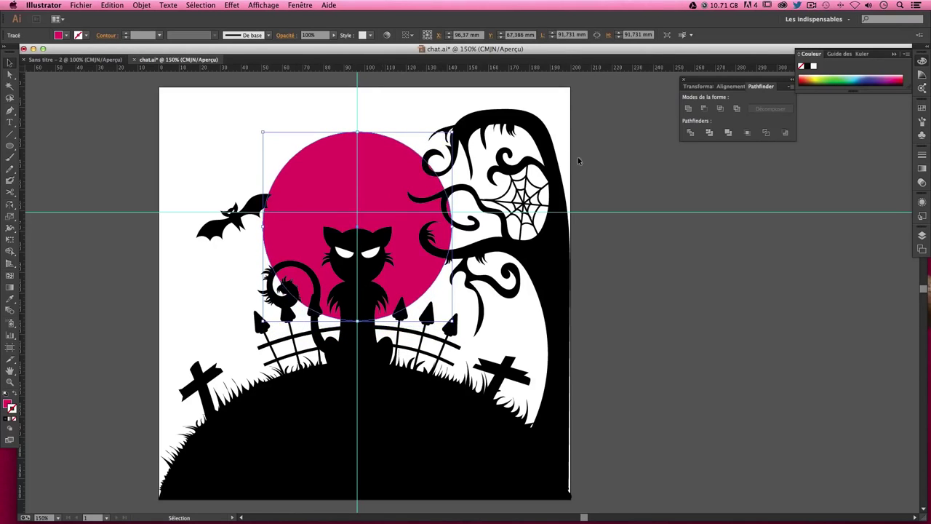
{"action": "key", "text": "Up"}
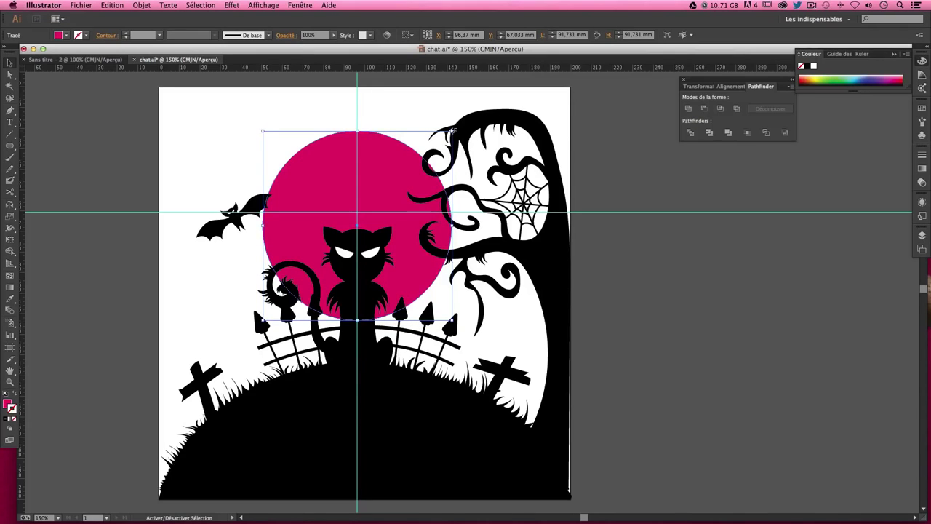
- Shrink the moon to about 83,03 mm across and nudge it right and down behind the cat
{"action": "left_click_drag", "start_coordinate": [450, 134], "coordinate": [451, 138]}
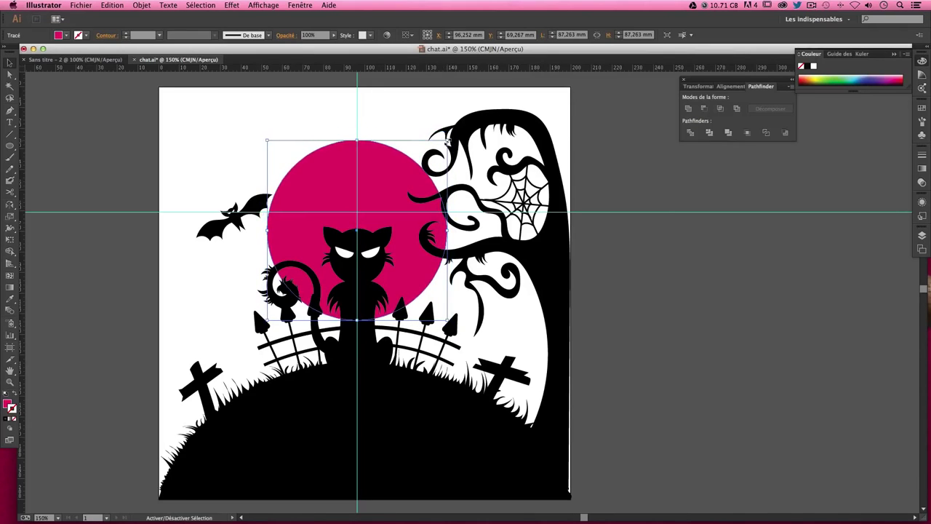
{"action": "left_click_drag", "start_coordinate": [452, 136], "coordinate": [441, 146]}
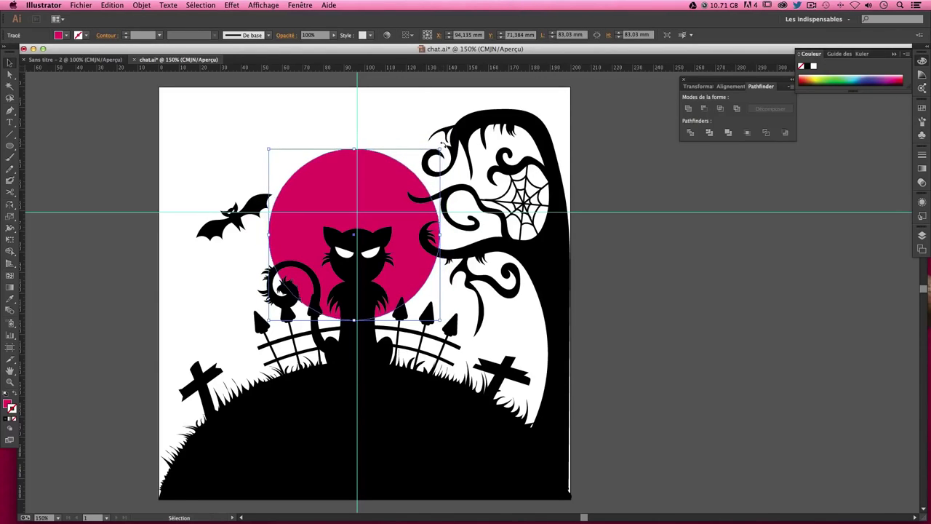
{"action": "key", "text": "Right"}
{"action": "key", "text": "Down"}
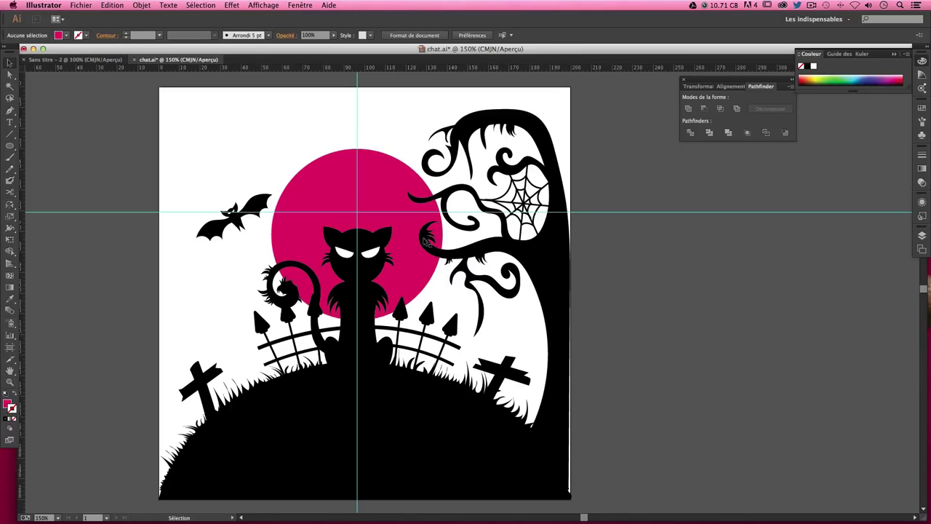
- Set up a black Paintbrush stroke with no fill and try a test stroke
{"action": "left_click", "coordinate": [5, 395]}
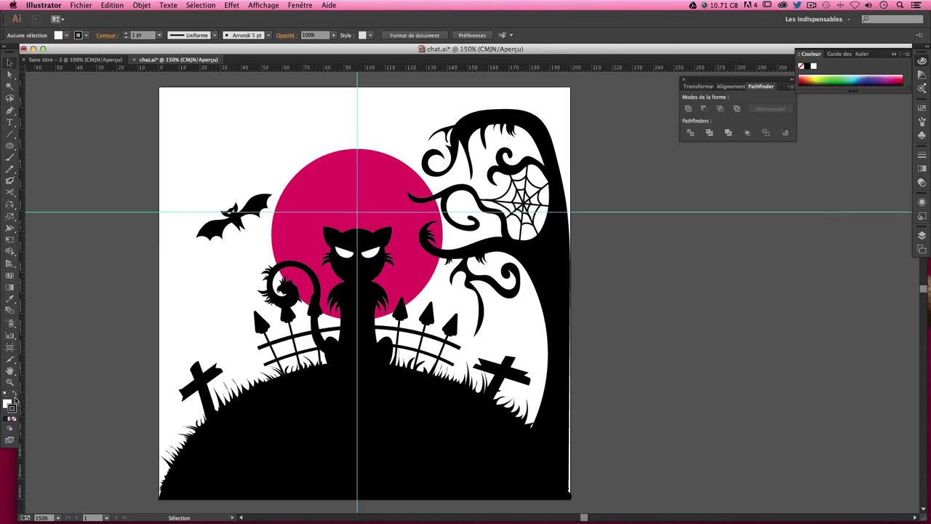
{"action": "left_click", "coordinate": [15, 394]}
{"action": "key", "text": "b"}
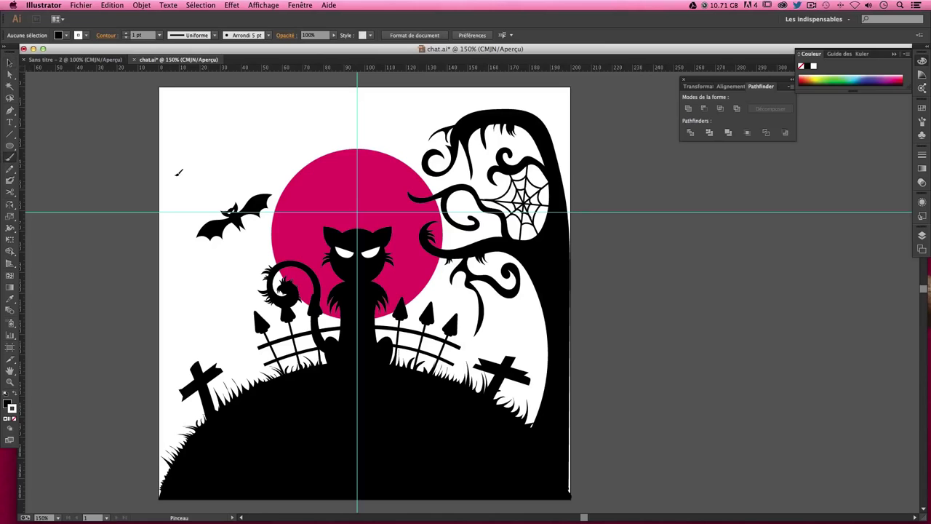
{"action": "key", "text": "slash"}
{"action": "left_click_drag", "start_coordinate": [206, 128], "coordinate": [187, 191]}
{"action": "key", "text": "v"}
{"action": "left_click", "coordinate": [6, 393]}
- Draw a looping cloud outline with a trailing tail near the bat and smooth its left end
{"action": "left_click_drag", "start_coordinate": [195, 171], "coordinate": [187, 166]}
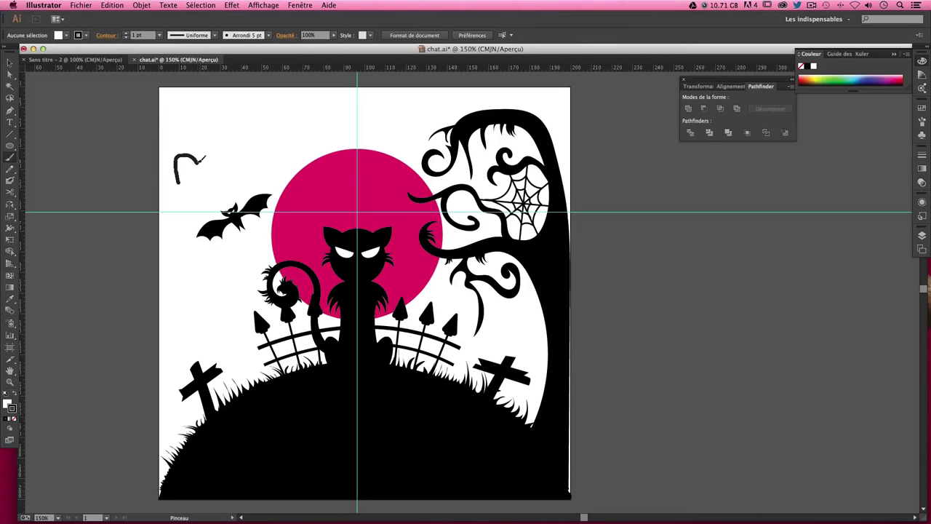
{"action": "mouse_move", "coordinate": [237, 163]}
{"action": "left_mouse_down"}
{"action": "mouse_move", "coordinate": [369, 178]}
{"action": "mouse_move", "coordinate": [362, 203]}
{"action": "mouse_move", "coordinate": [227, 195]}
{"action": "left_mouse_up"}
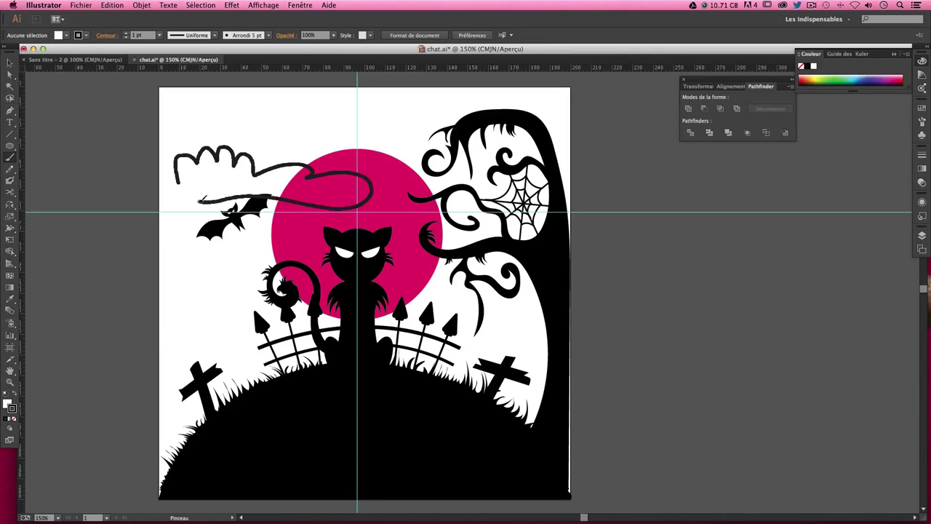
{"action": "left_click_drag", "start_coordinate": [181, 178], "coordinate": [183, 175]}
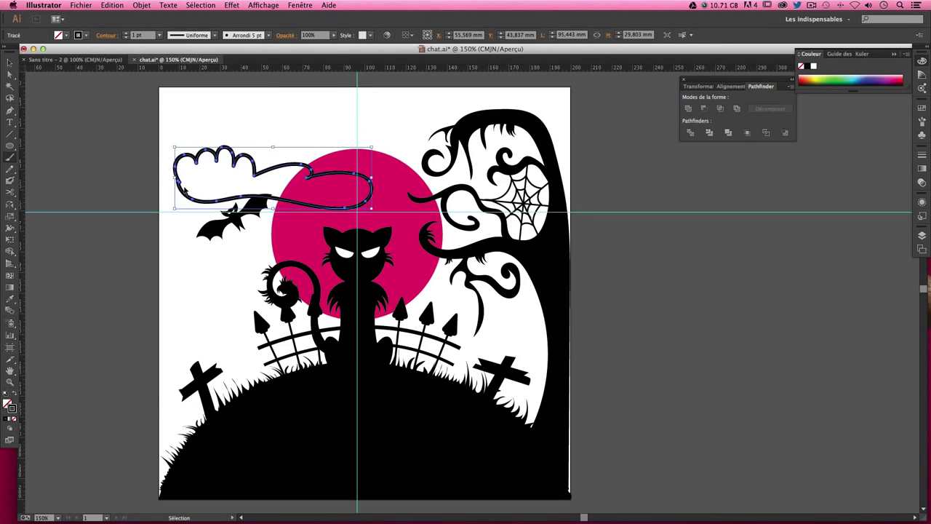
{"action": "key", "text": "ctrl+plus"}
{"action": "left_click_drag", "start_coordinate": [184, 187], "coordinate": [456, 323]}
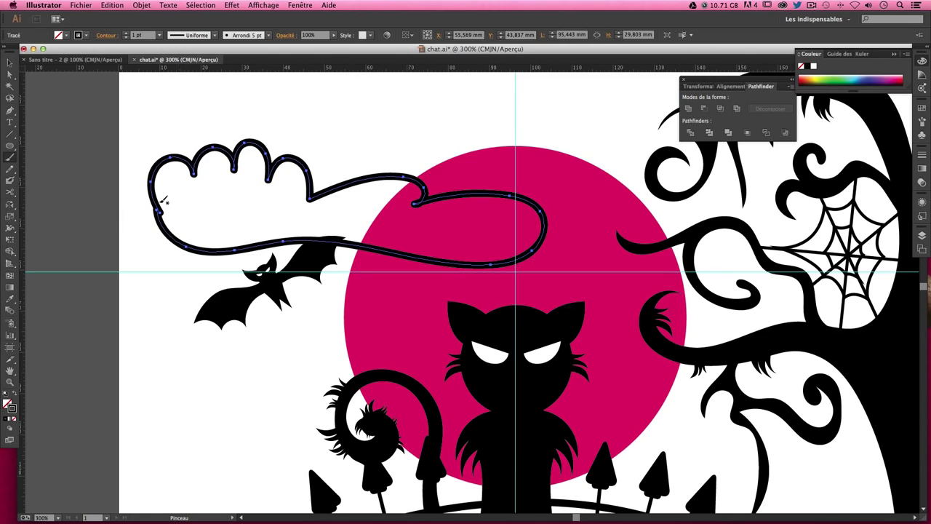
{"action": "left_click_drag", "start_coordinate": [161, 209], "coordinate": [171, 228]}
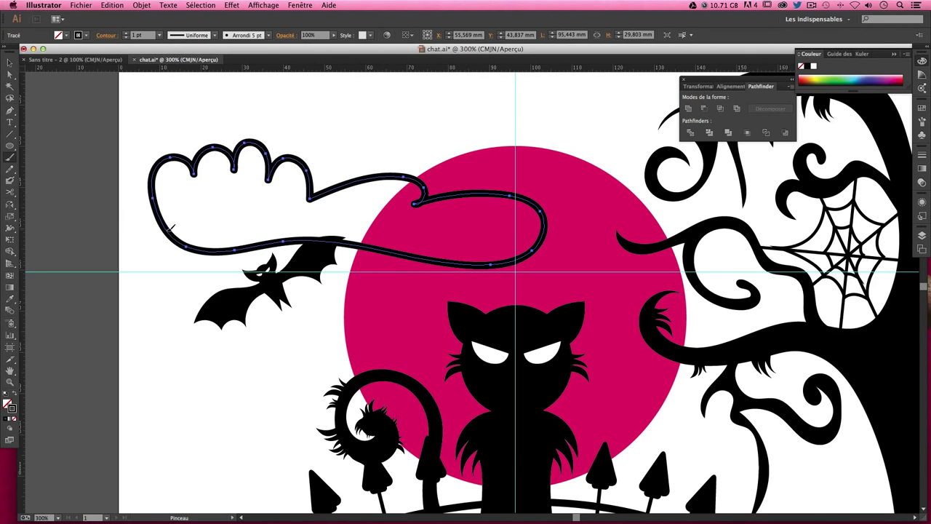
{"action": "key", "text": "v"}
{"action": "left_click", "coordinate": [371, 135]}
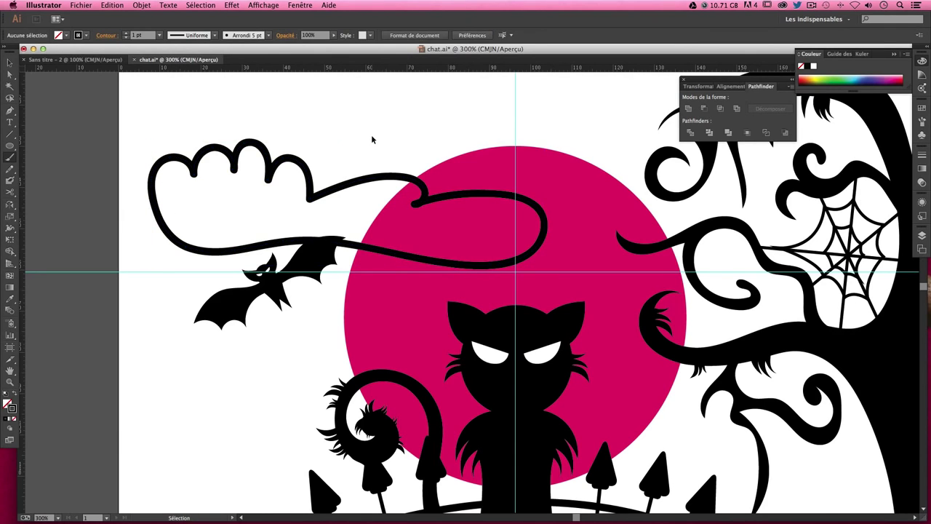
{"action": "key", "text": "ctrl+minus"}
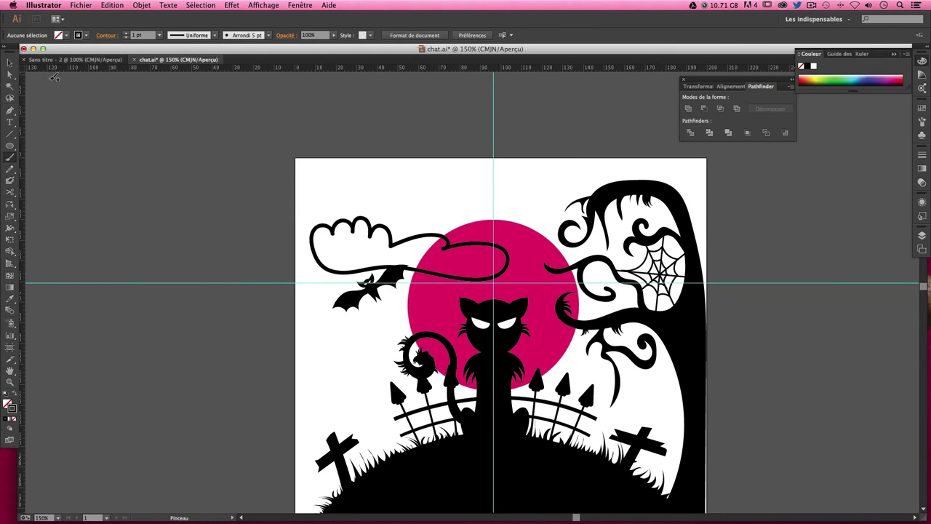
- Scale the cloud down to about 70,46 mm wide and move the bat down and left
{"action": "key", "text": "v"}
{"action": "left_click", "coordinate": [454, 251]}
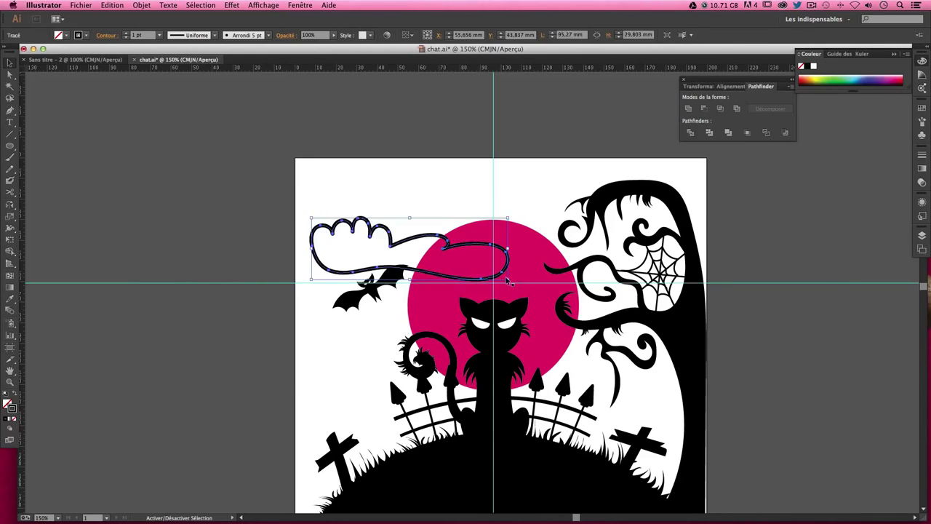
{"action": "left_click_drag", "start_coordinate": [510, 282], "coordinate": [457, 263]}
{"action": "scroll", "coordinate": [429, 218], "scroll_direction": "right", "scroll_amount": 5}
{"action": "scroll", "coordinate": [429, 218], "scroll_direction": "down", "scroll_amount": 2}
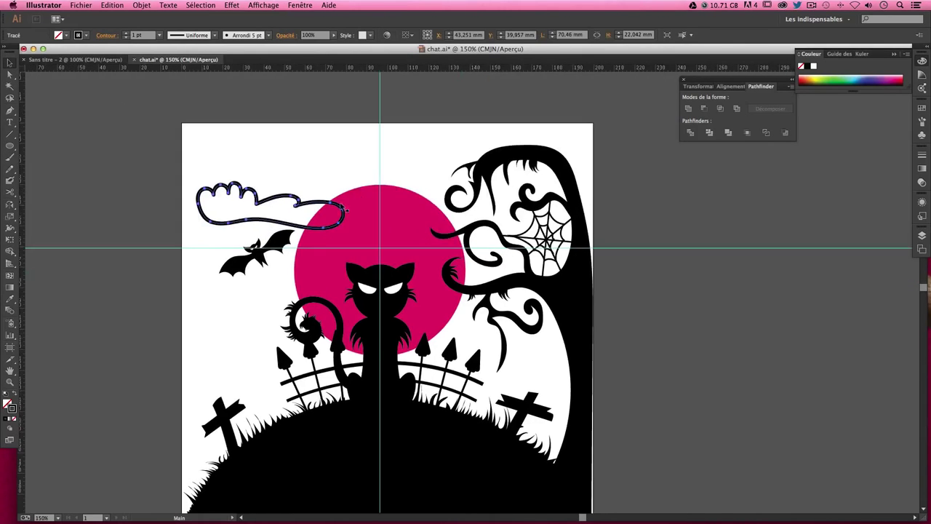
{"action": "left_click_drag", "start_coordinate": [253, 251], "coordinate": [241, 286]}
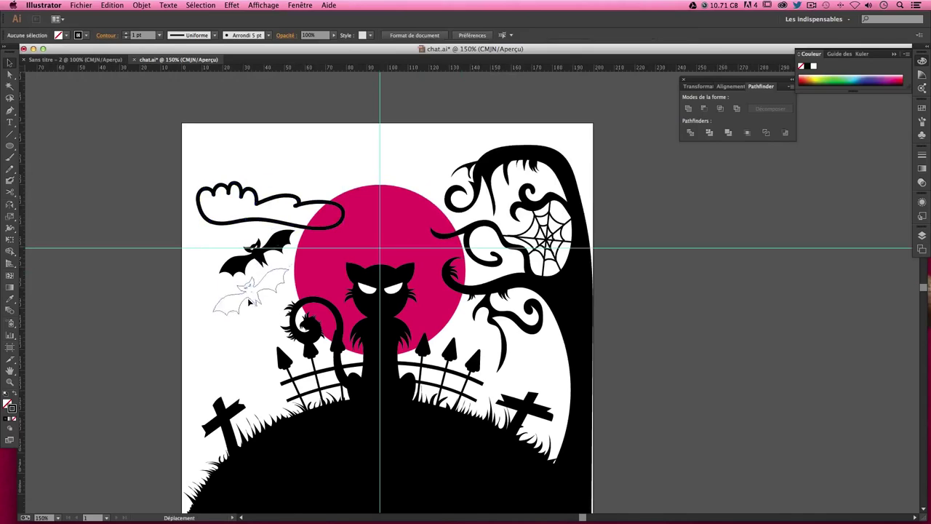
- Settle the first cloud slightly lower, just off its previous spot
{"action": "left_click", "coordinate": [265, 163]}
{"action": "mouse_move", "coordinate": [342, 220]}
{"action": "left_mouse_down"}
{"action": "mouse_move", "coordinate": [354, 235]}
{"action": "mouse_move", "coordinate": [376, 232]}
{"action": "left_mouse_up"}
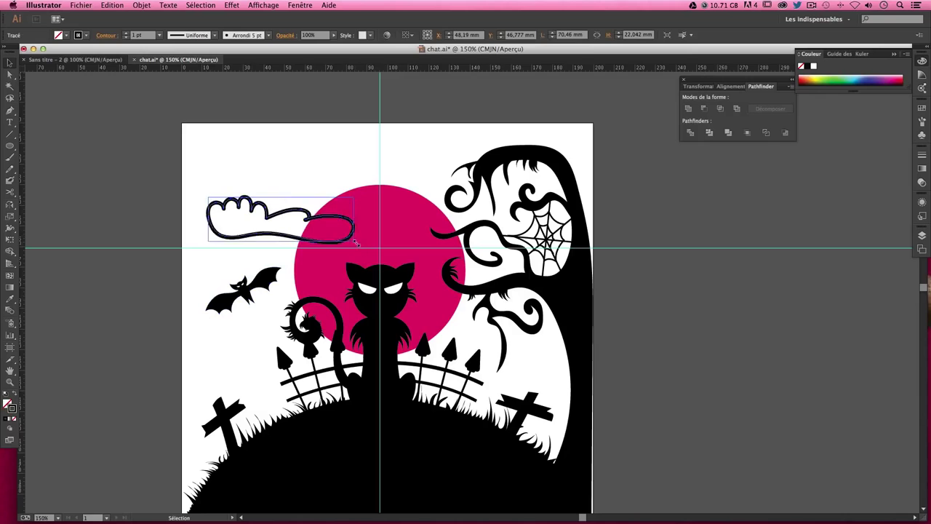
{"action": "left_click_drag", "start_coordinate": [282, 203], "coordinate": [275, 209]}
{"action": "left_click", "coordinate": [282, 211]}
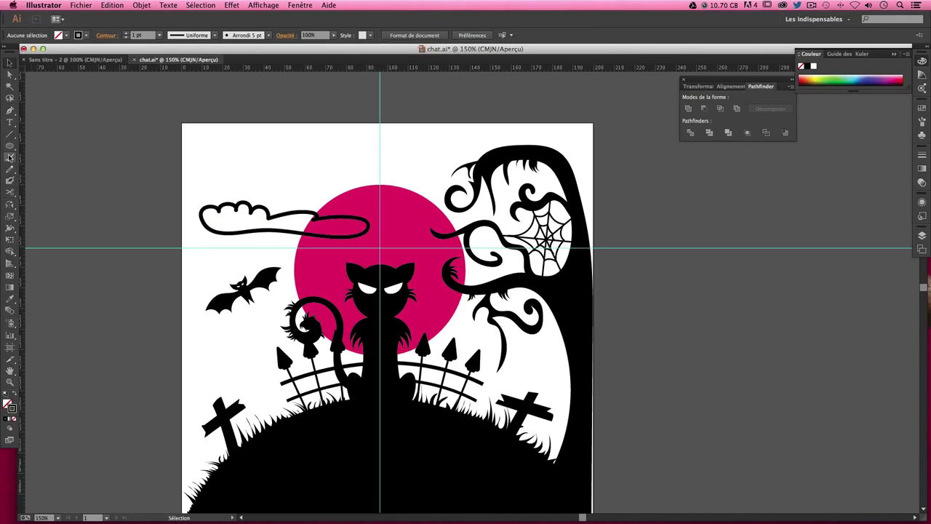
- Draw a second wavy brushed cloud outline near the top of the artboard
{"action": "left_click", "coordinate": [10, 157]}
{"action": "mouse_move", "coordinate": [439, 155]}
{"action": "left_mouse_down"}
{"action": "mouse_move", "coordinate": [339, 151]}
{"action": "mouse_move", "coordinate": [276, 181]}
{"action": "mouse_move", "coordinate": [321, 179]}
{"action": "mouse_move", "coordinate": [446, 200]}
{"action": "mouse_move", "coordinate": [478, 168]}
{"action": "mouse_move", "coordinate": [459, 150]}
{"action": "left_mouse_up"}
{"action": "left_click", "coordinate": [450, 154], "text": "ctrl"}
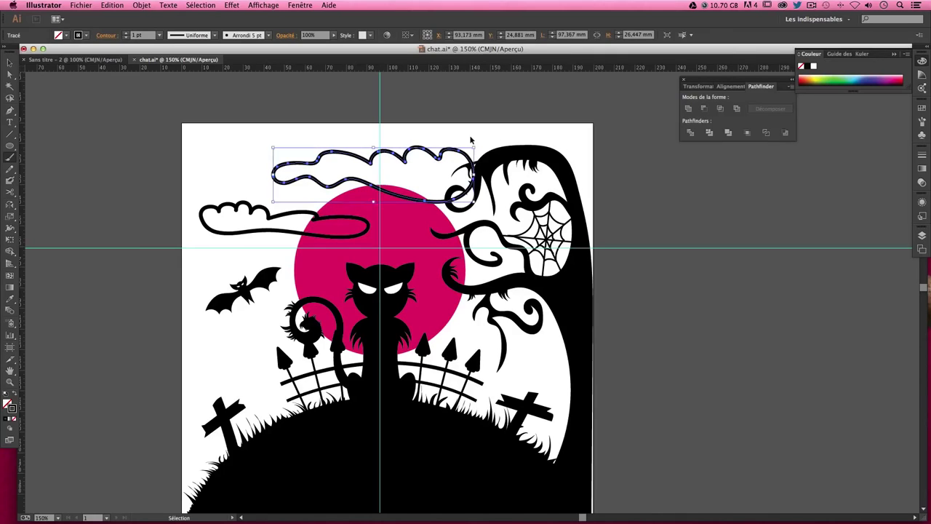
{"action": "left_click", "coordinate": [70, 125], "text": "ctrl"}
{"action": "left_click", "coordinate": [9, 63]}
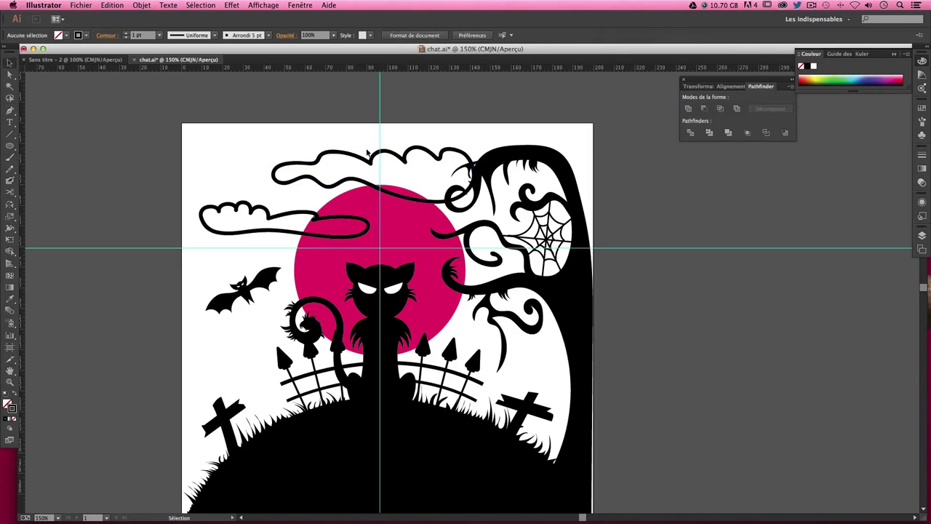
- Move the wavy cloud across the moon's top and narrow it into the tree
{"action": "mouse_move", "coordinate": [291, 180]}
{"action": "left_mouse_down"}
{"action": "mouse_move", "coordinate": [318, 179]}
{"action": "mouse_move", "coordinate": [266, 190]}
{"action": "left_mouse_up"}
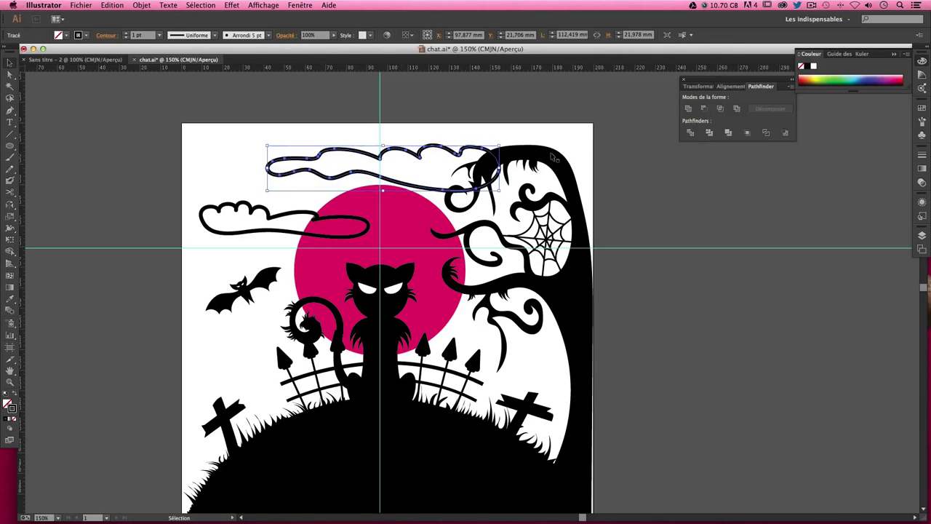
{"action": "mouse_move", "coordinate": [496, 149]}
{"action": "left_mouse_down"}
{"action": "mouse_move", "coordinate": [479, 149]}
{"action": "mouse_move", "coordinate": [584, 161]}
{"action": "mouse_move", "coordinate": [561, 159]}
{"action": "mouse_move", "coordinate": [563, 188]}
{"action": "left_mouse_up"}
{"action": "left_click", "coordinate": [456, 151]}
{"action": "left_click", "coordinate": [296, 199]}
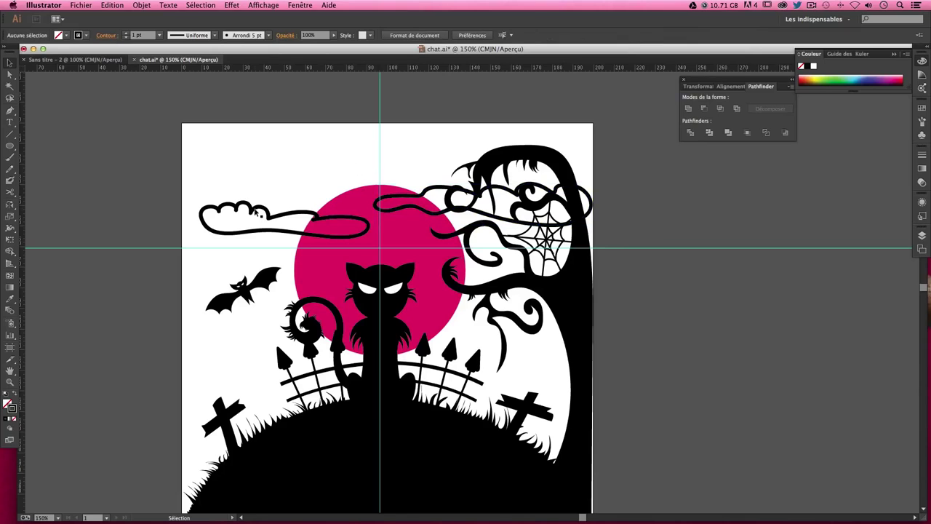
- Shift the left cloud down and left and move the bat slightly lower
{"action": "left_click_drag", "start_coordinate": [256, 212], "coordinate": [244, 231]}
{"action": "left_click", "coordinate": [231, 276]}
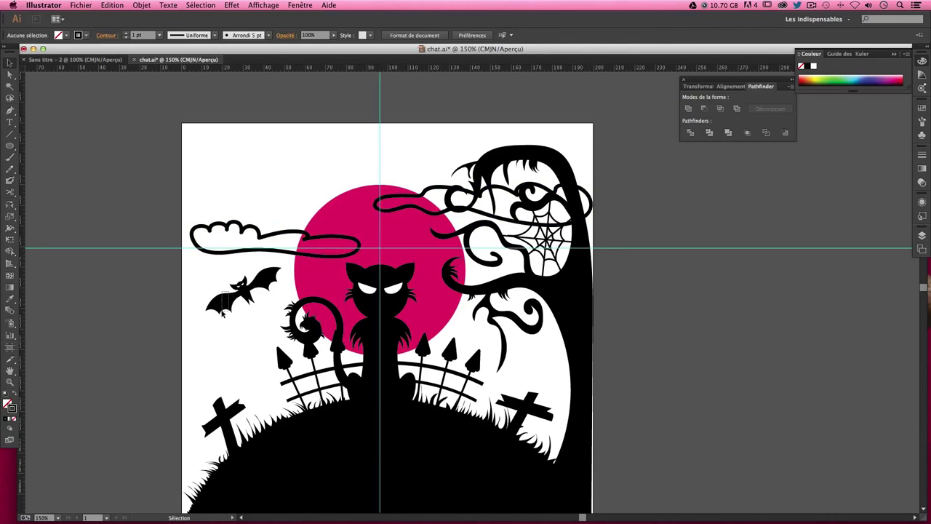
{"action": "left_click_drag", "start_coordinate": [222, 313], "coordinate": [219, 335]}
{"action": "left_click", "coordinate": [266, 202]}
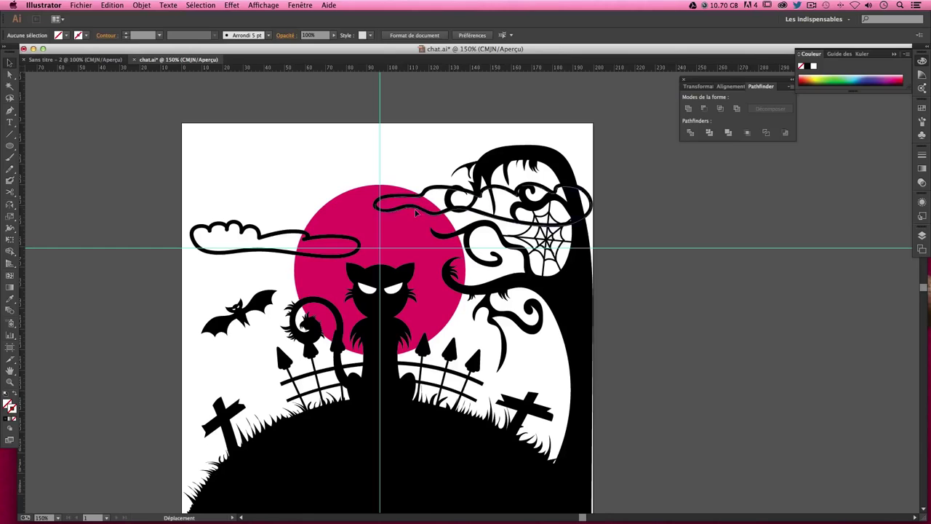
{"action": "scroll", "coordinate": [599, 228], "scroll_direction": "down", "scroll_amount": 2}
{"action": "scroll", "coordinate": [599, 228], "scroll_direction": "down", "scroll_amount": 1}
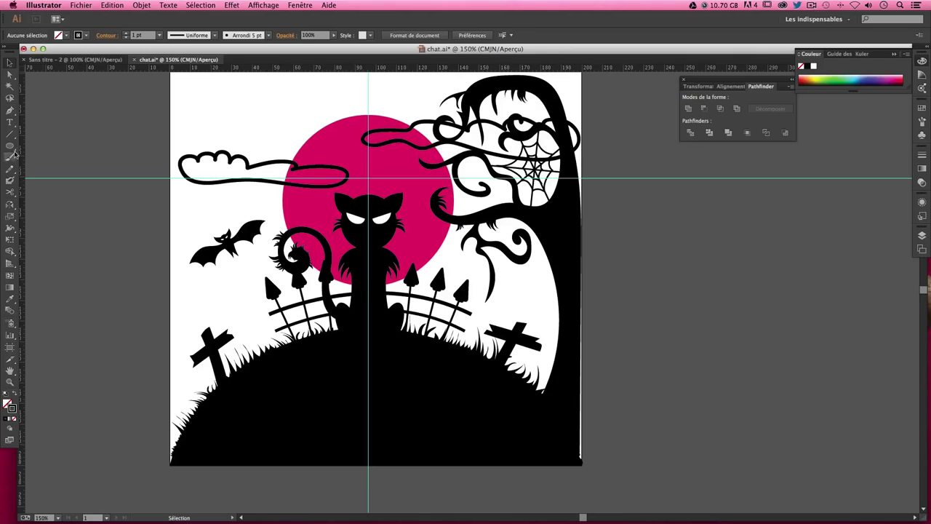
- Draw a closed curved hill outline from the artboard's left edge to the bottom-left corner
{"action": "left_click", "coordinate": [10, 111]}
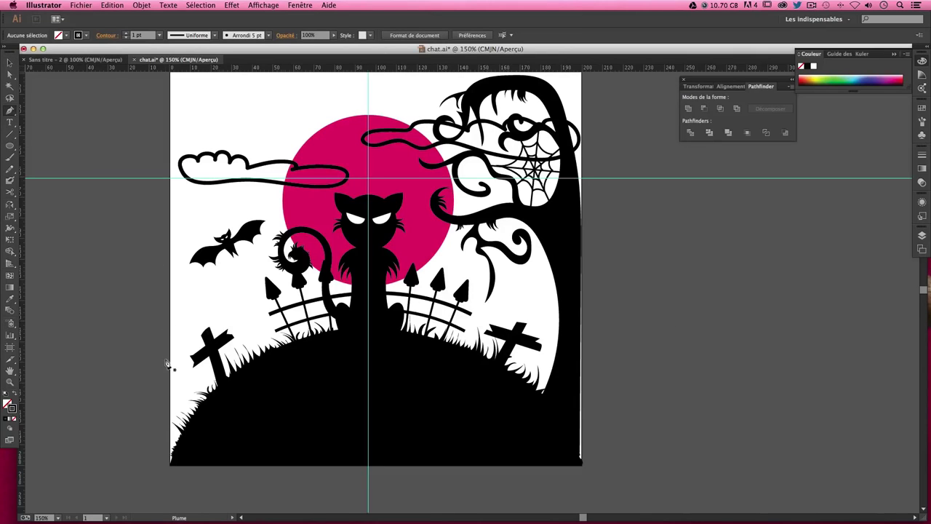
{"action": "left_click", "coordinate": [170, 372]}
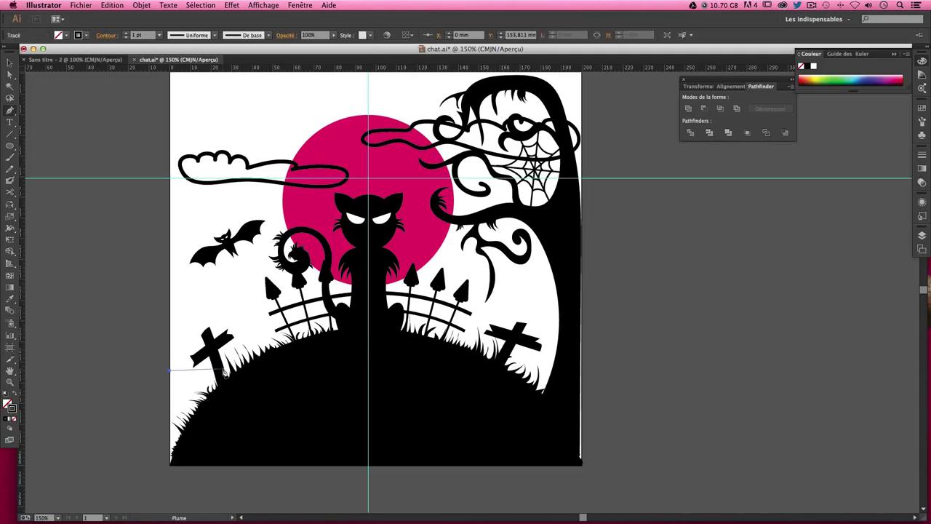
{"action": "left_click_drag", "start_coordinate": [313, 370], "coordinate": [420, 446]}
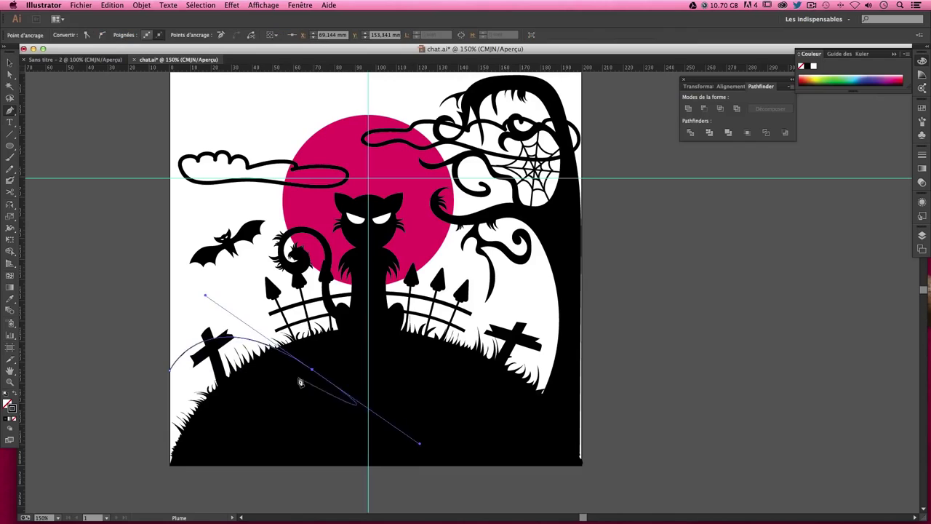
{"action": "left_click_drag", "start_coordinate": [312, 371], "coordinate": [221, 472]}
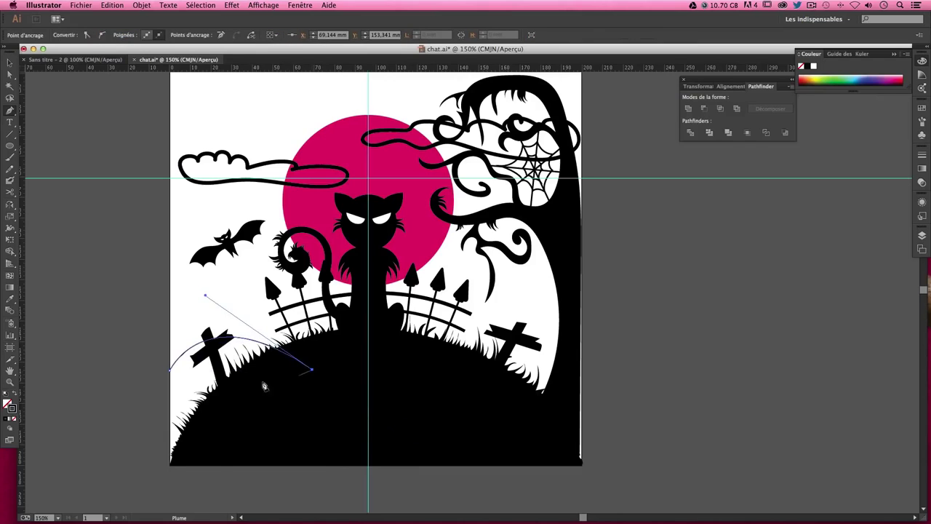
{"action": "left_click", "coordinate": [244, 465]}
{"action": "left_click", "coordinate": [170, 465]}
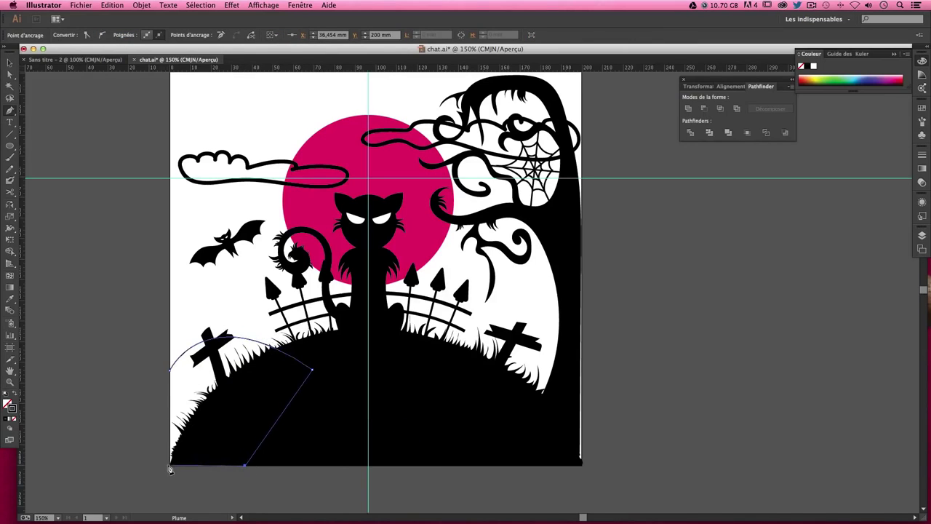
{"action": "left_click", "coordinate": [171, 374]}
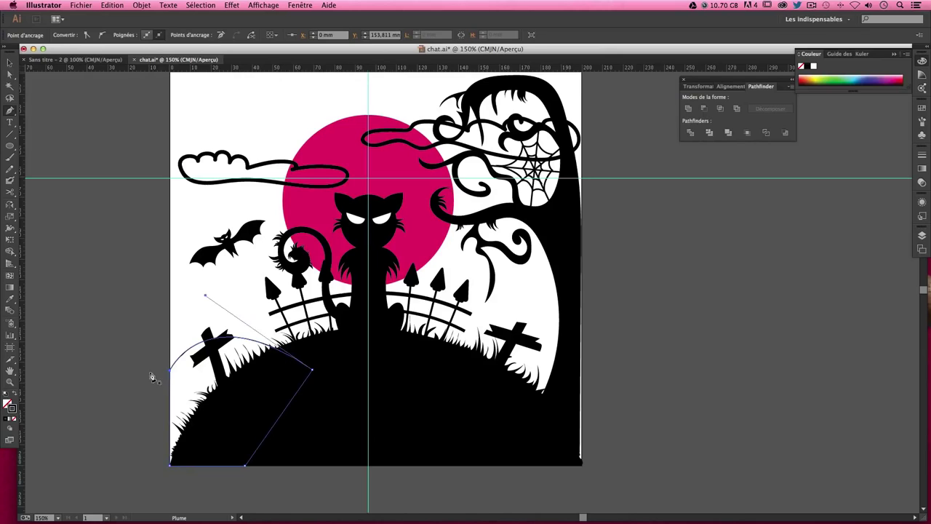
{"action": "left_click", "coordinate": [152, 376], "text": "ctrl"}
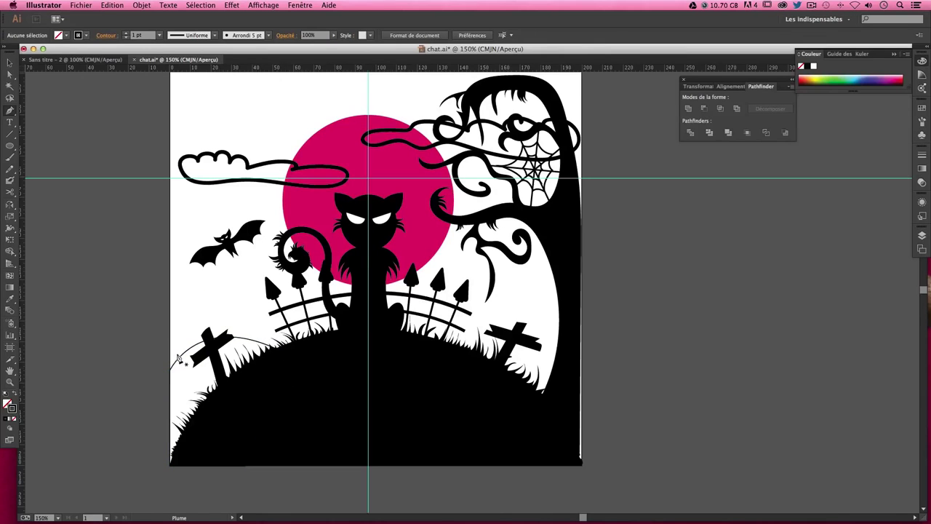
{"action": "left_click", "coordinate": [172, 358]}
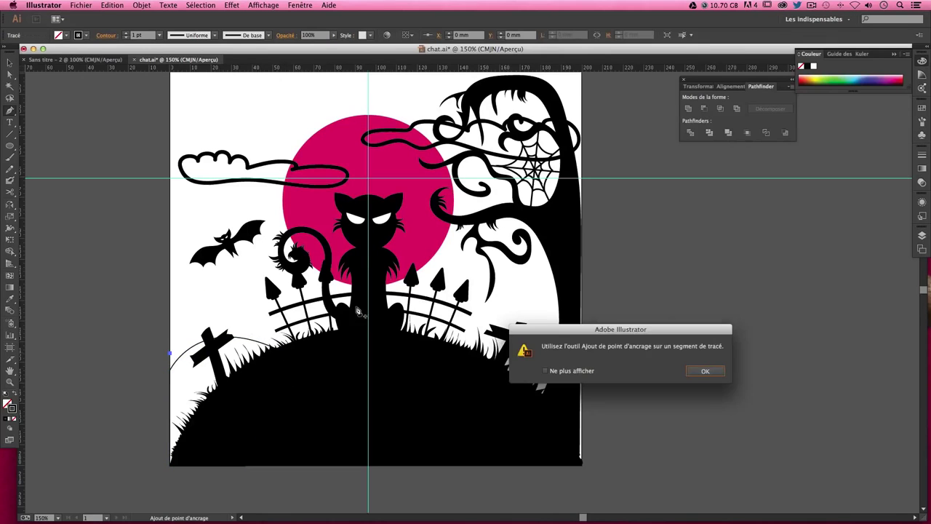
{"action": "left_click", "coordinate": [705, 371]}
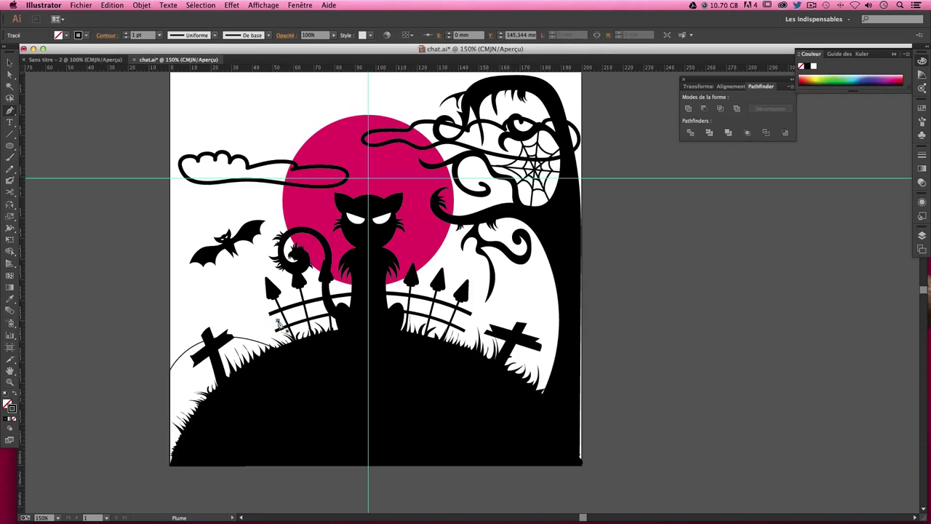
{"action": "left_click", "coordinate": [174, 358]}
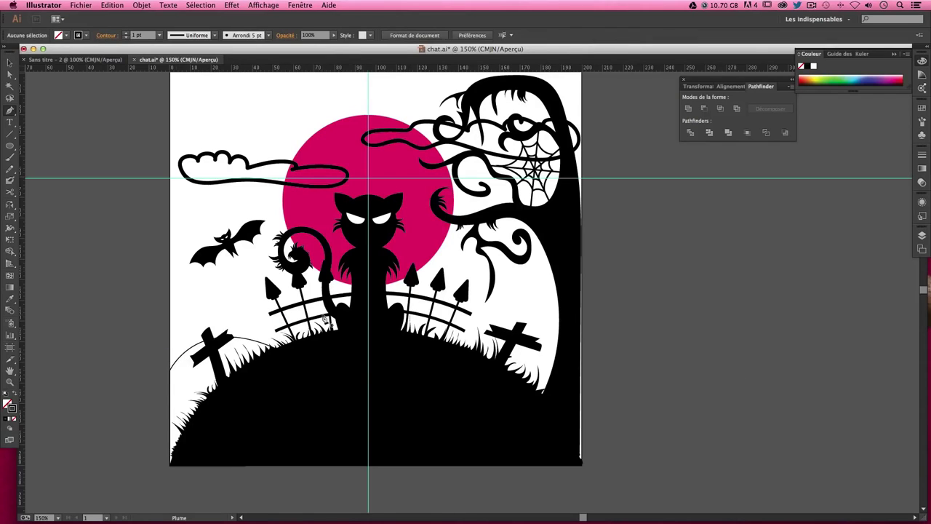
{"action": "key", "text": "v"}
- Draw a second closed hill outline curving over the left fence toward the right gravestone
{"action": "left_click", "coordinate": [171, 352]}
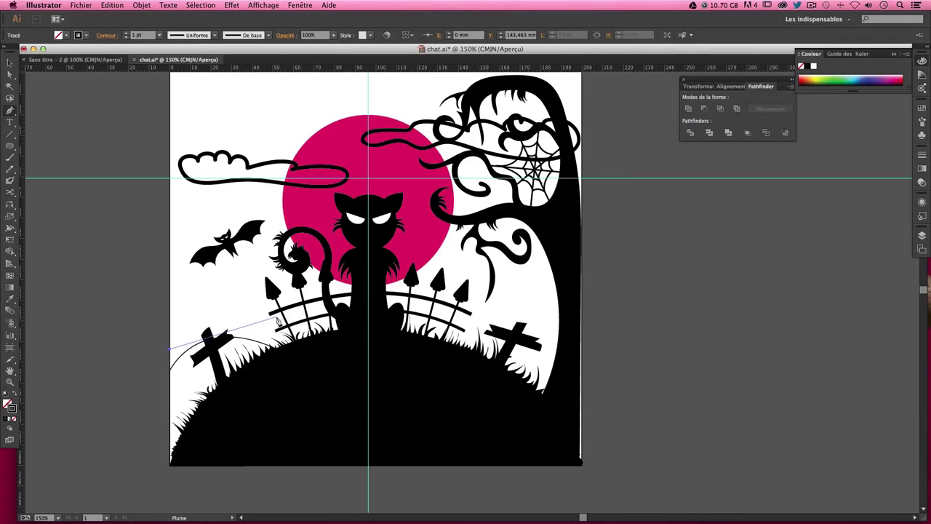
{"action": "left_click_drag", "start_coordinate": [274, 298], "coordinate": [355, 296]}
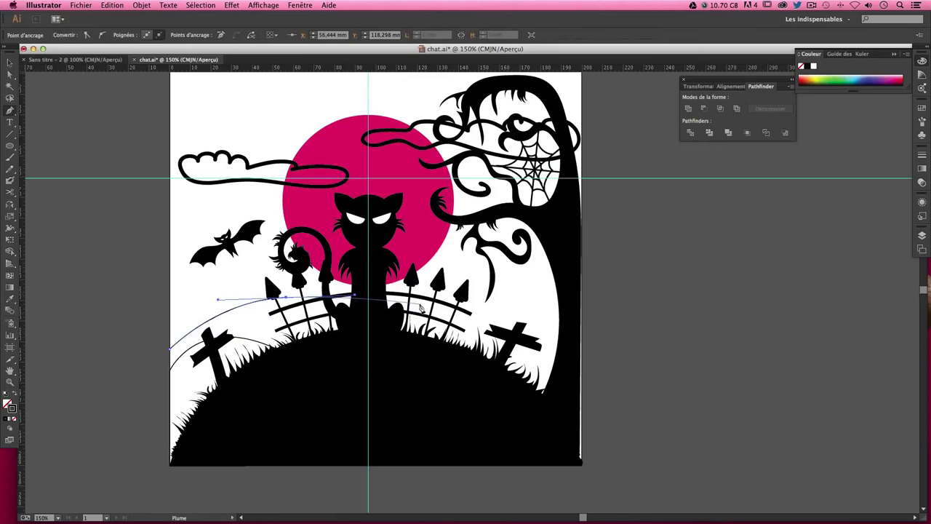
{"action": "left_click_drag", "start_coordinate": [425, 314], "coordinate": [438, 322]}
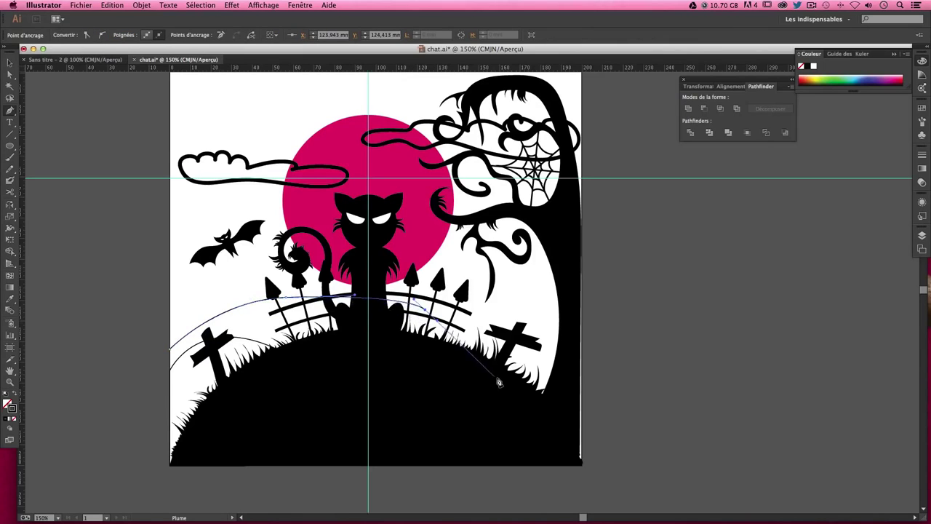
{"action": "left_click_drag", "start_coordinate": [515, 387], "coordinate": [562, 469]}
{"action": "key", "text": "ctrl+z"}
{"action": "key", "text": "ctrl+z"}
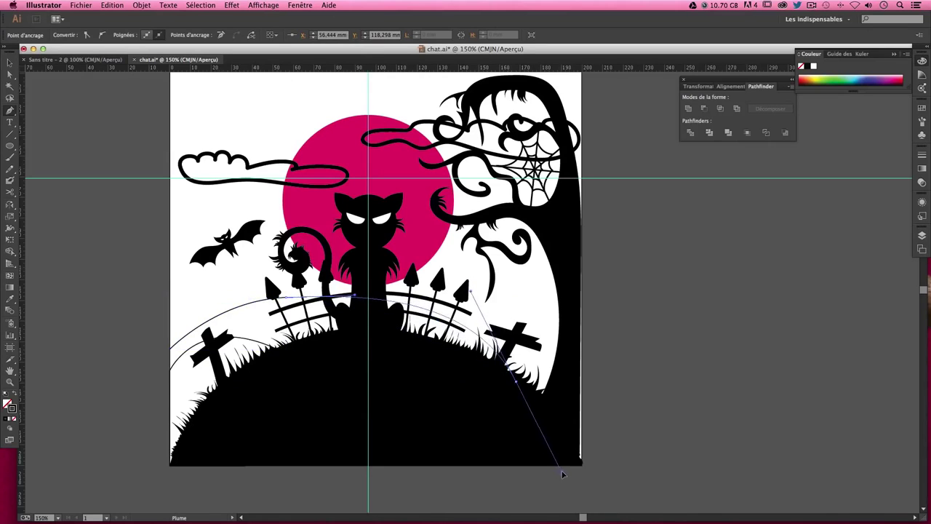
{"action": "left_click", "coordinate": [516, 383], "text": "alt"}
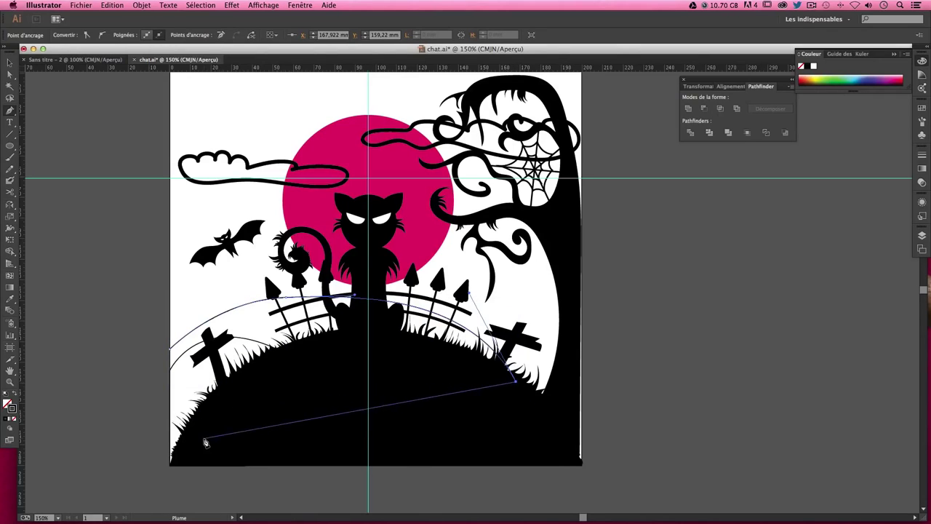
{"action": "left_click", "coordinate": [170, 464]}
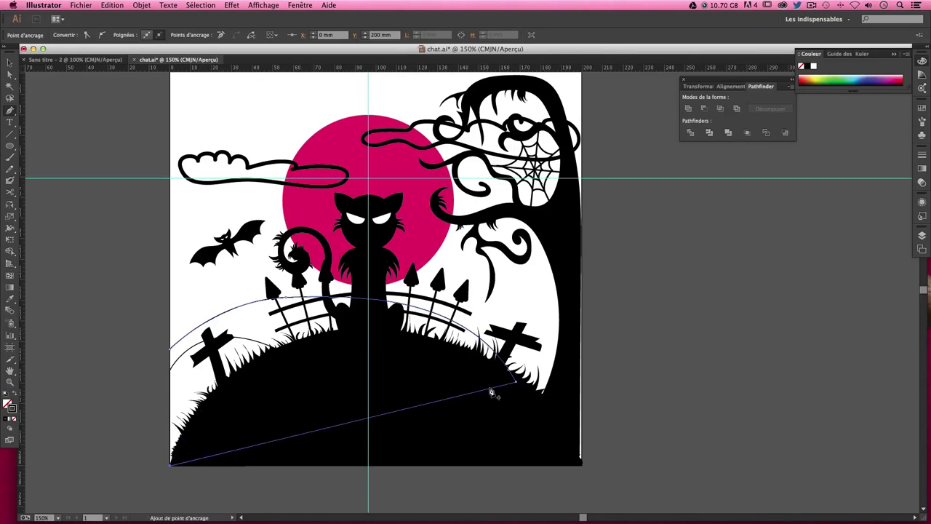
{"action": "left_click", "coordinate": [172, 354]}
{"action": "left_click", "coordinate": [145, 355], "text": "super"}
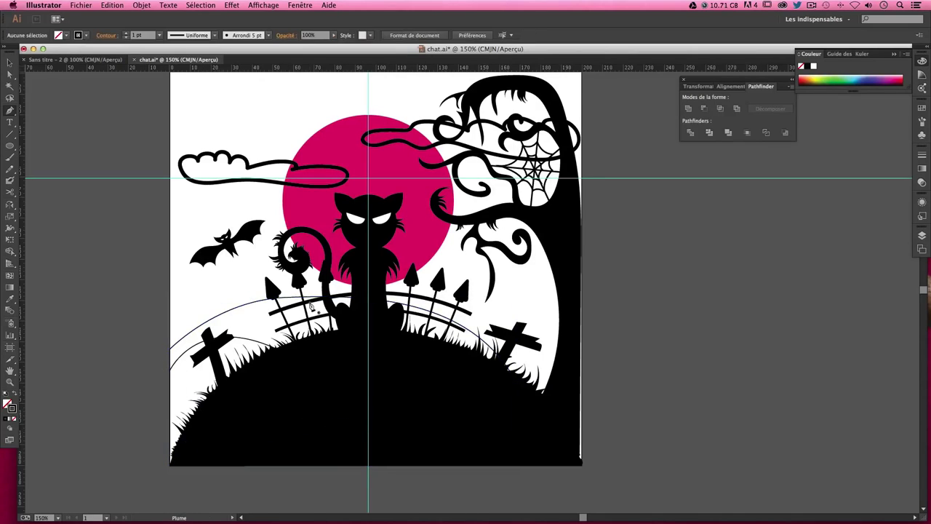
- Draw a closed outline from the cat's feet over the right fence to the bottom-right corner
{"action": "left_click", "coordinate": [357, 317]}
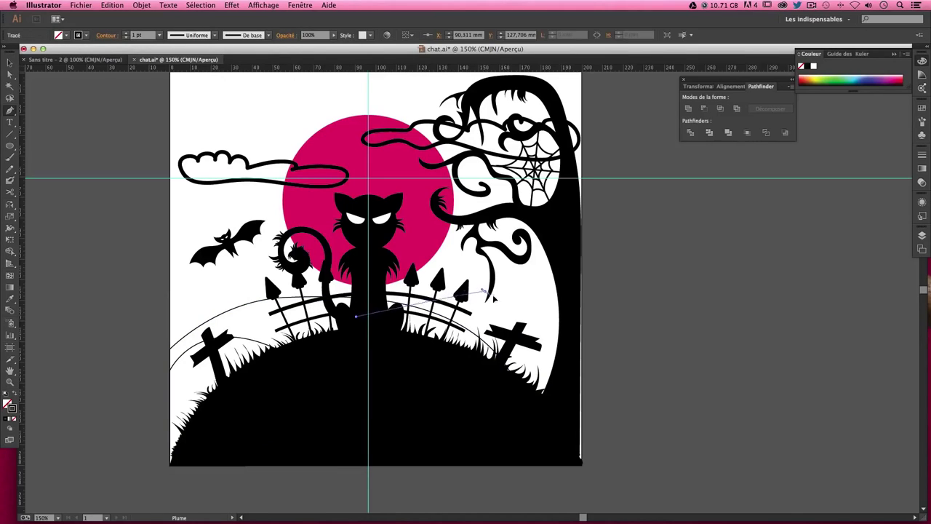
{"action": "left_click_drag", "start_coordinate": [485, 291], "coordinate": [584, 351]}
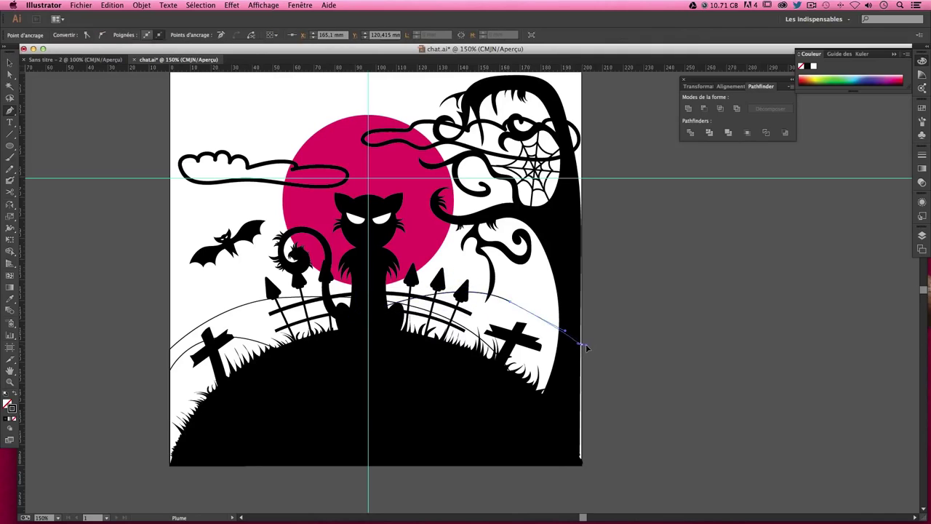
{"action": "left_click", "coordinate": [580, 343]}
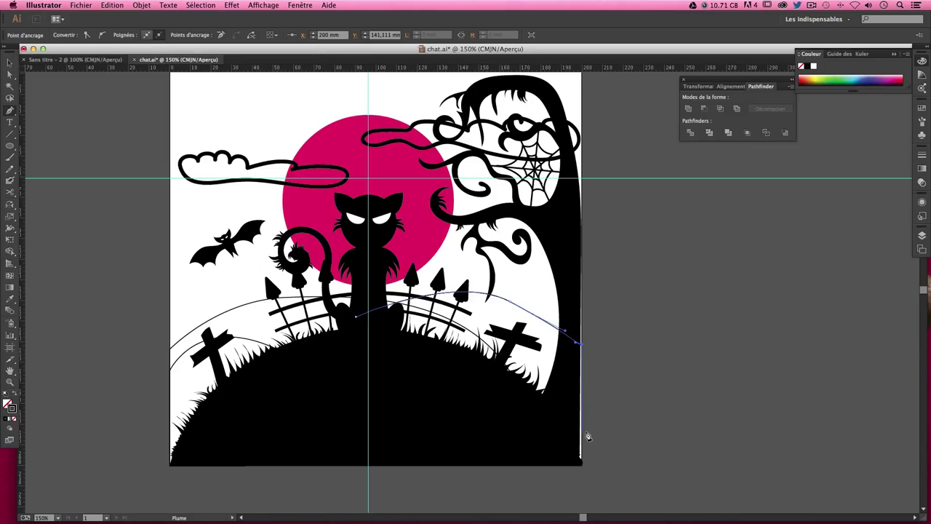
{"action": "left_click", "coordinate": [581, 462]}
{"action": "left_click", "coordinate": [465, 463]}
{"action": "left_click", "coordinate": [356, 321]}
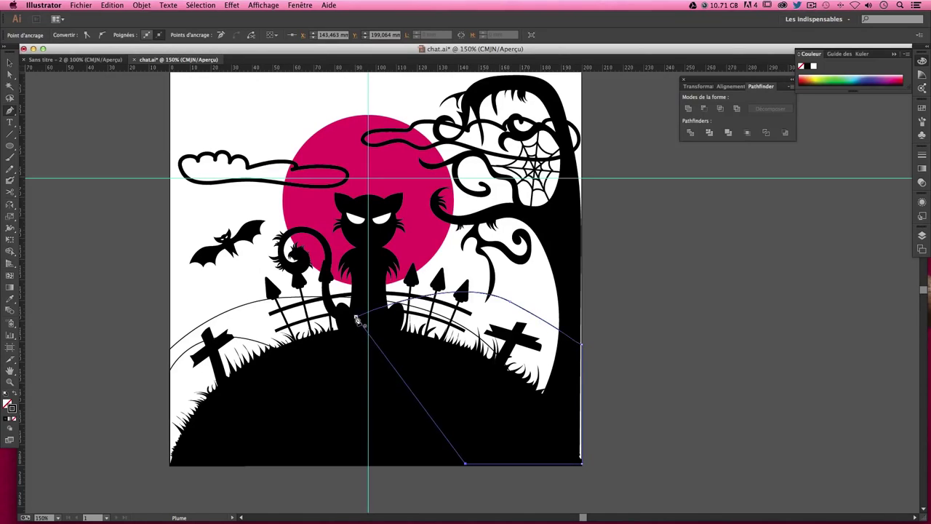
{"action": "left_click", "coordinate": [595, 292], "text": "ctrl"}
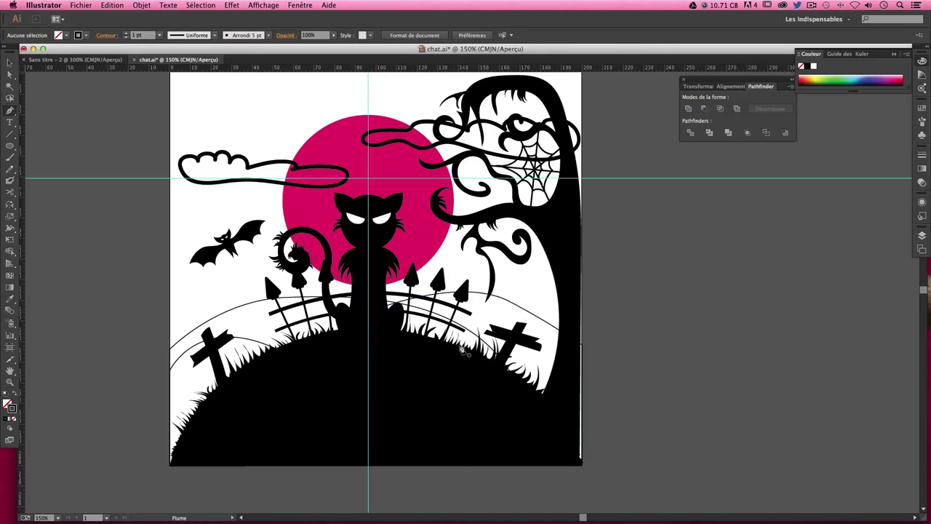
- Outline the hill's right slope behind the right gravestone as a closed path
{"action": "mouse_move", "coordinate": [459, 353]}
{"action": "left_mouse_down"}
{"action": "mouse_move", "coordinate": [552, 354]}
{"action": "mouse_move", "coordinate": [595, 386]}
{"action": "left_mouse_up"}
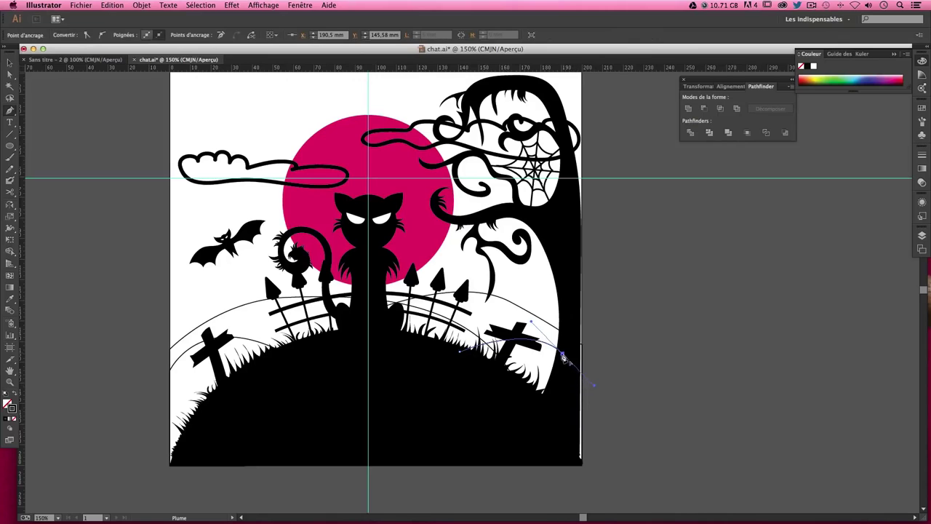
{"action": "left_click", "coordinate": [583, 400]}
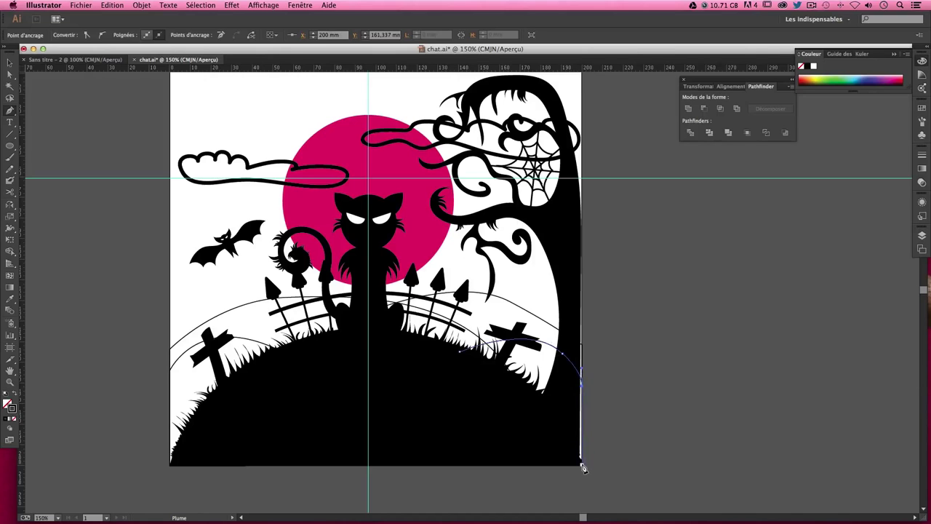
{"action": "left_click", "coordinate": [491, 463]}
{"action": "left_click", "coordinate": [453, 359]}
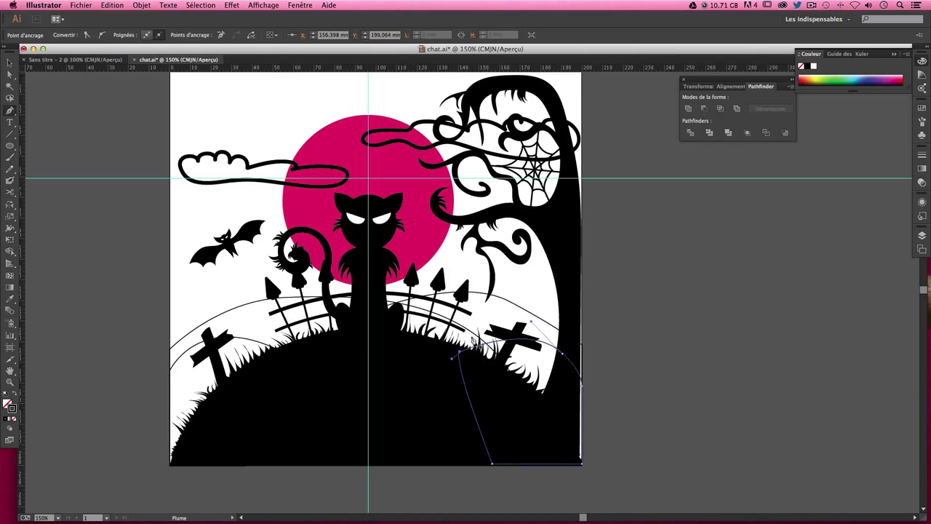
{"action": "left_click", "coordinate": [475, 339]}
{"action": "key", "text": "ctrl+shift+a"}
{"action": "scroll", "coordinate": [636, 293], "scroll_direction": "right", "scroll_amount": 3}
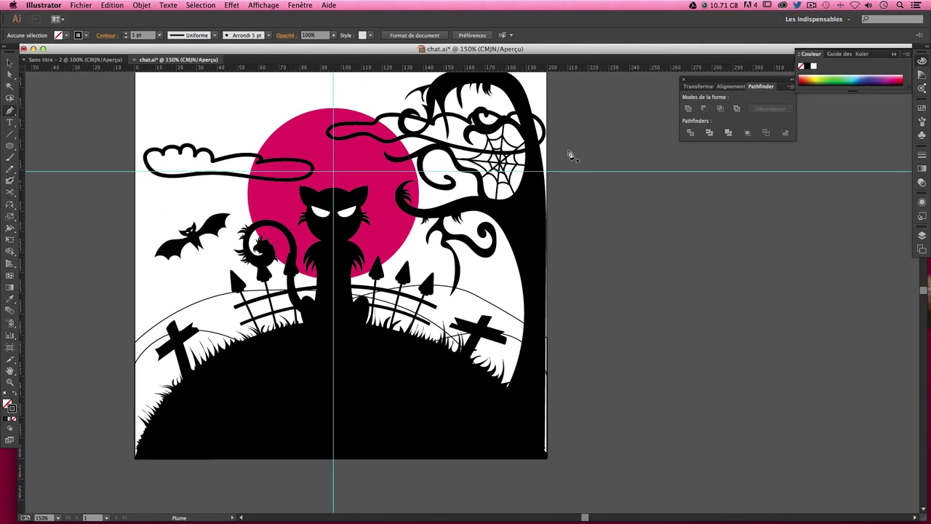
- Trace a closed path down the trunk's right edge to the artboard's bottom-right corner
{"action": "scroll", "coordinate": [451, 174], "scroll_direction": "up", "scroll_amount": 2}
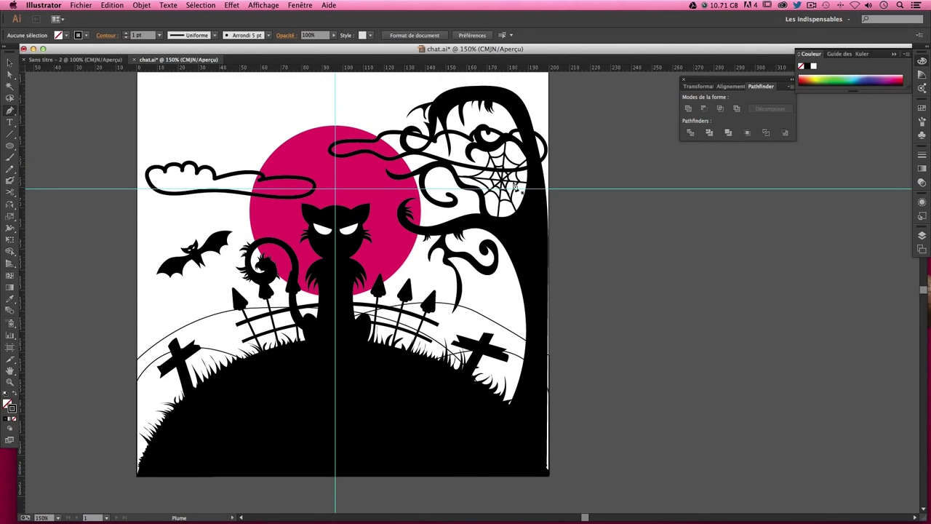
{"action": "left_click", "coordinate": [533, 128]}
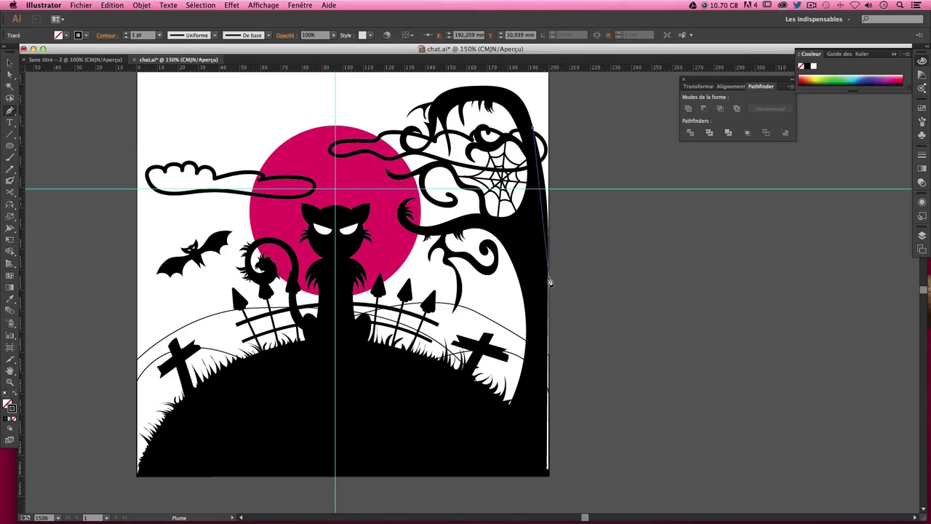
{"action": "left_click_drag", "start_coordinate": [550, 262], "coordinate": [547, 323]}
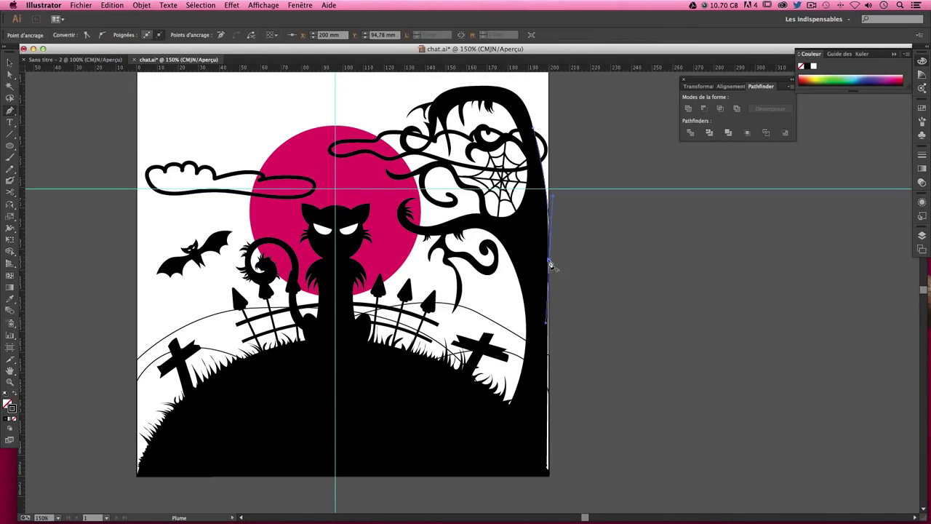
{"action": "left_click_drag", "start_coordinate": [550, 474], "coordinate": [536, 479]}
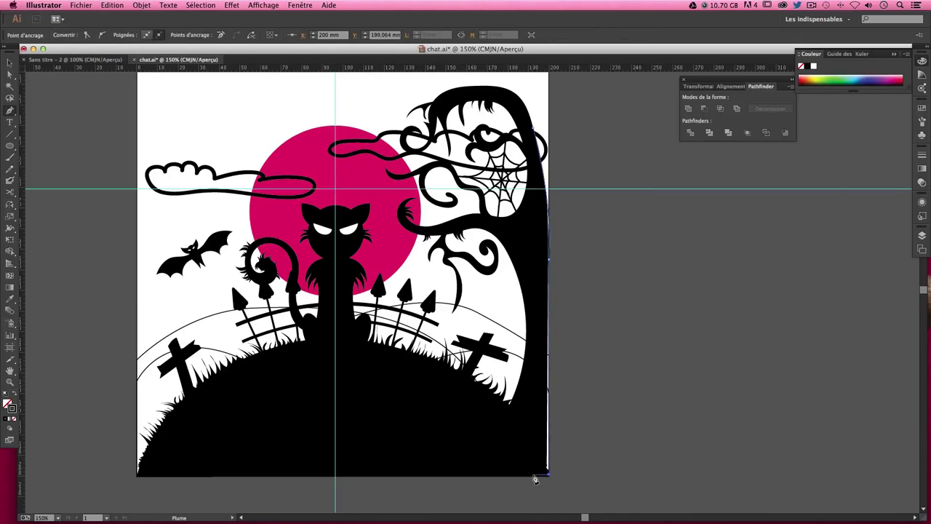
{"action": "left_click", "coordinate": [535, 475]}
{"action": "left_click_drag", "start_coordinate": [533, 127], "coordinate": [553, 193]}
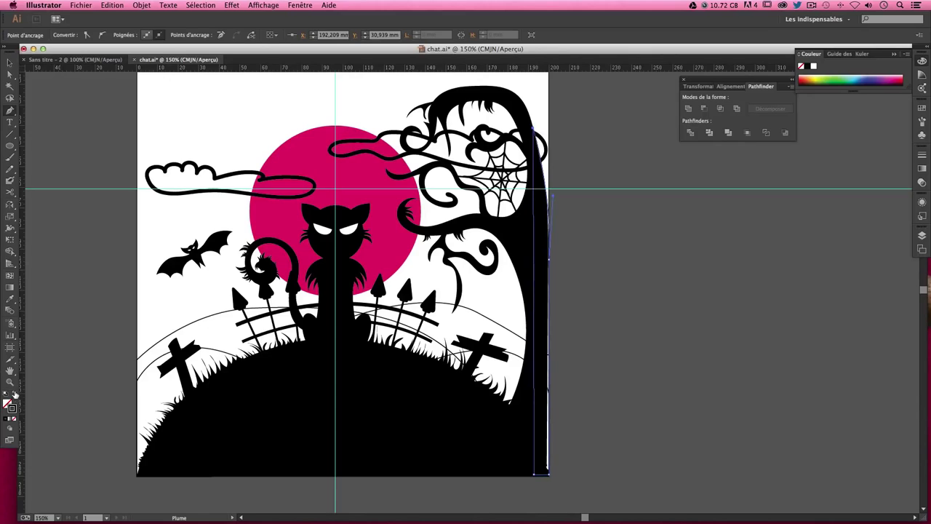
- Give the new strip a black fill with no stroke and recentre the artwork in view
{"action": "left_click", "coordinate": [16, 400]}
{"action": "left_click", "coordinate": [616, 317], "text": "super"}
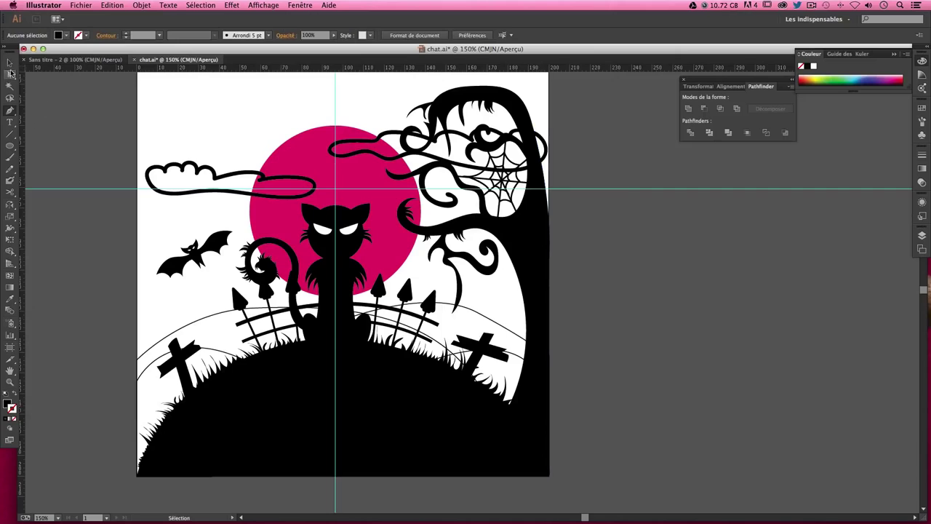
{"action": "left_click", "coordinate": [10, 63]}
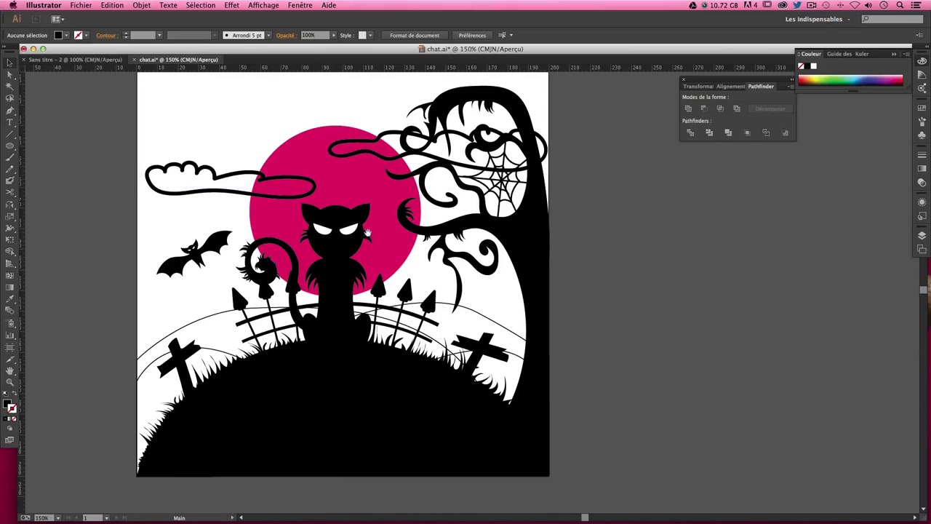
{"action": "mouse_move", "coordinate": [368, 233]}
{"action": "left_mouse_down"}
{"action": "mouse_move", "coordinate": [509, 249]}
{"action": "mouse_move", "coordinate": [408, 236]}
{"action": "left_mouse_up"}
{"action": "scroll", "coordinate": [486, 240], "scroll_direction": "left", "scroll_amount": 2}
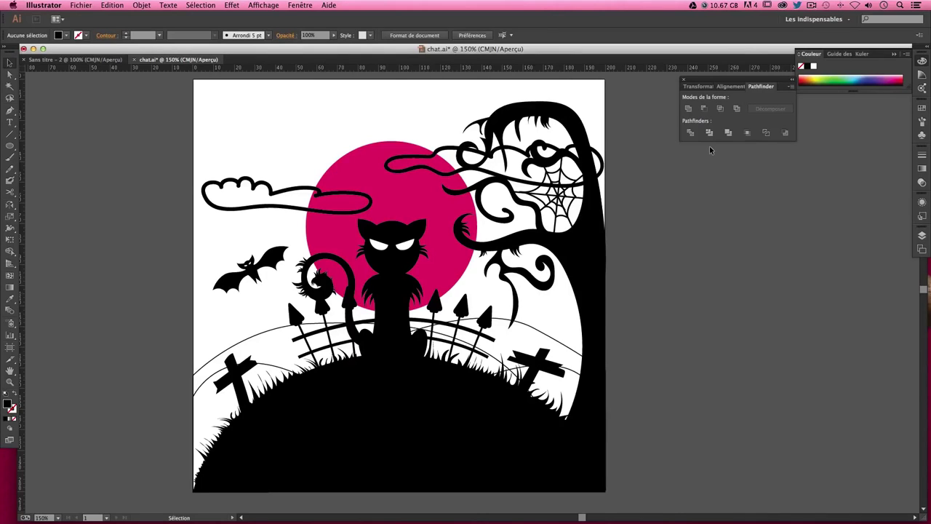
- Magic-wand the black cat, tree, bat and hill shapes and fill them dark purple #290636
{"action": "left_click", "coordinate": [13, 89]}
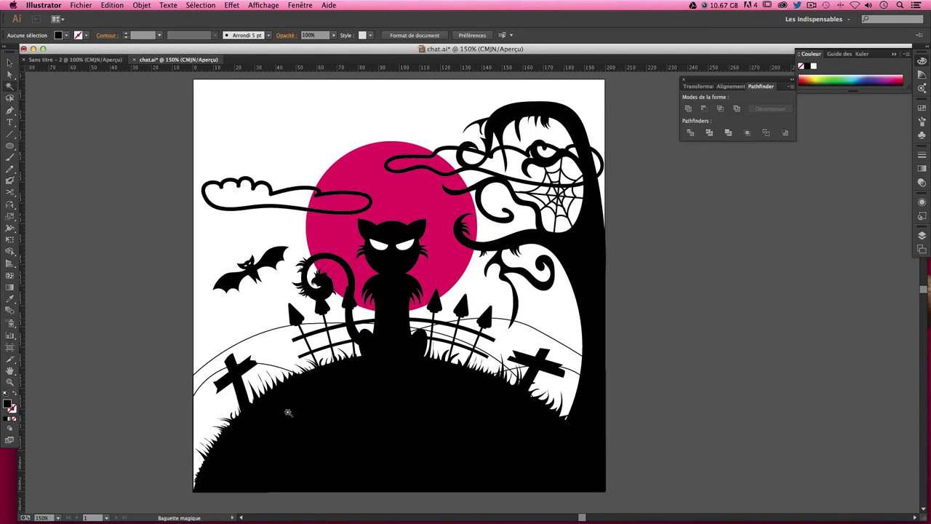
{"action": "left_click", "coordinate": [392, 424]}
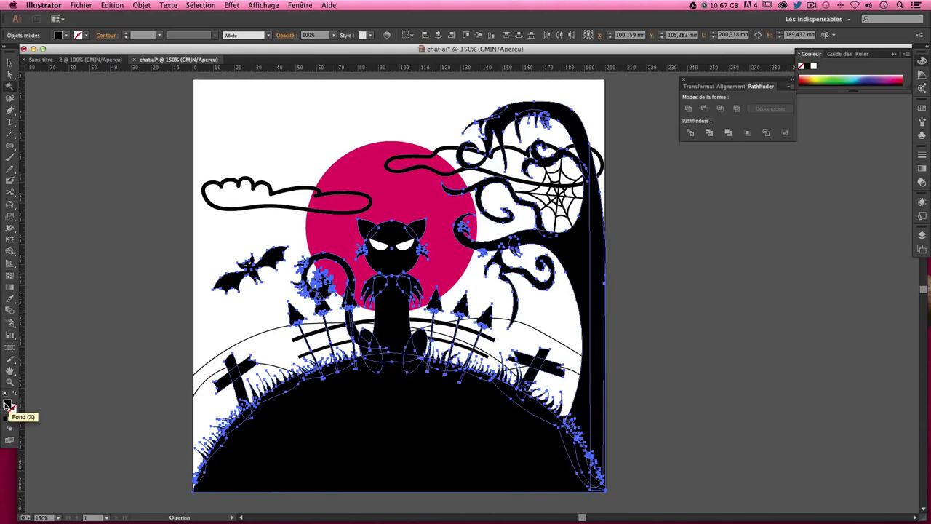
{"action": "double_click", "coordinate": [9, 406]}
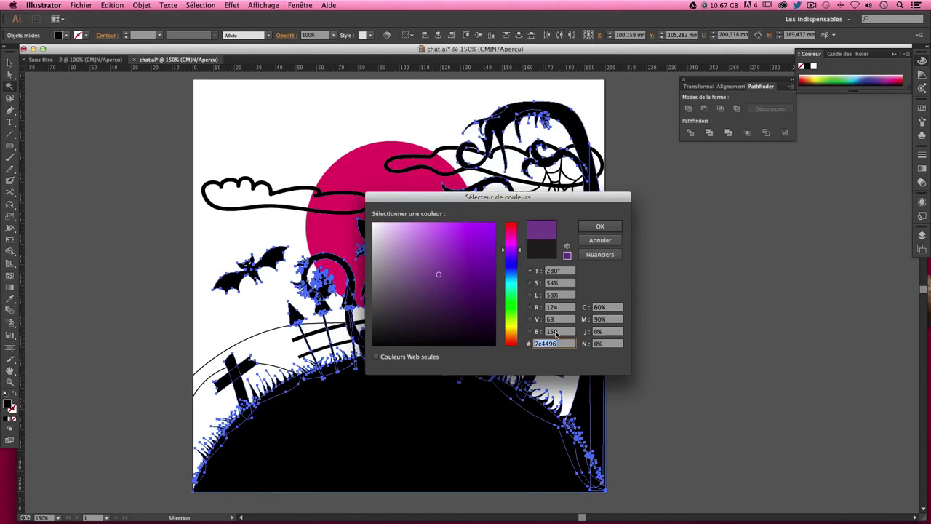
{"action": "type", "text": "290636"}
{"action": "key", "text": "Return"}
{"action": "left_click", "coordinate": [733, 267]}
{"action": "key", "text": "y"}
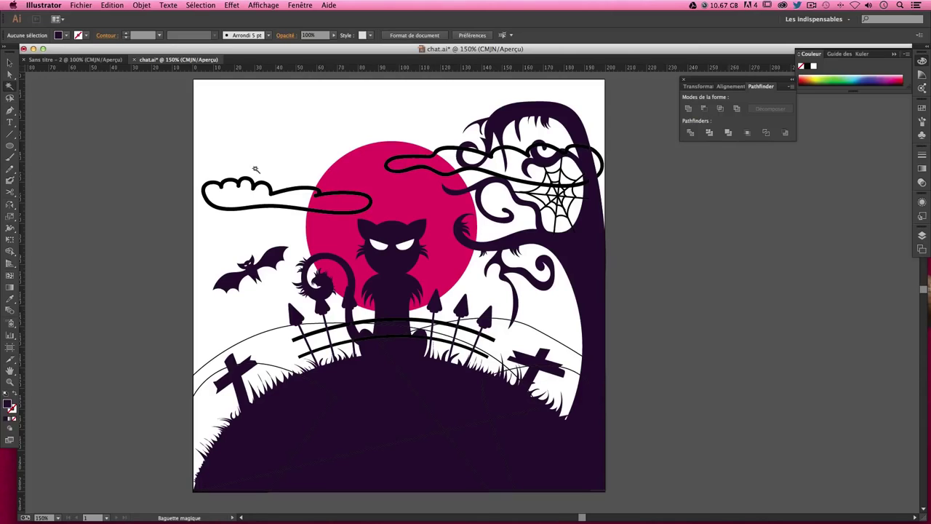
{"action": "left_click", "coordinate": [10, 62]}
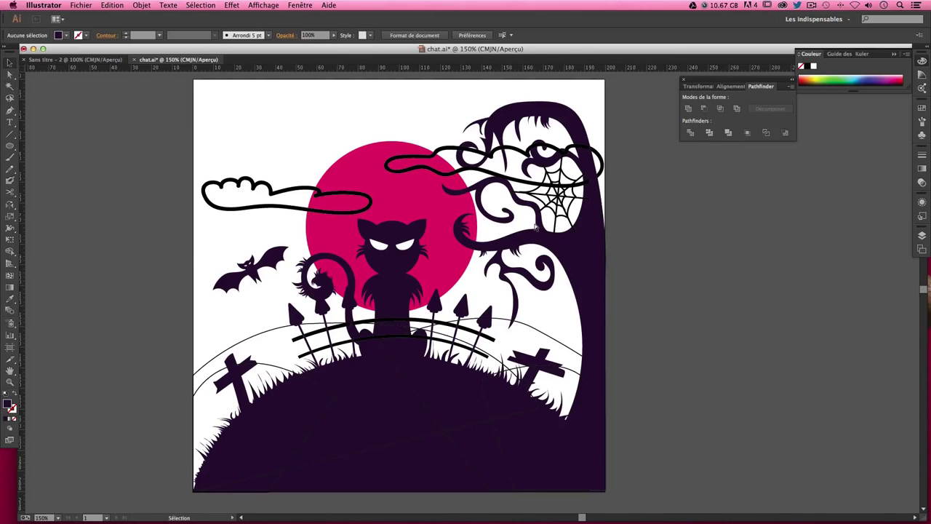
- Give the two fence rails a dark purple stroke
{"action": "key", "text": "ctrl+plus"}
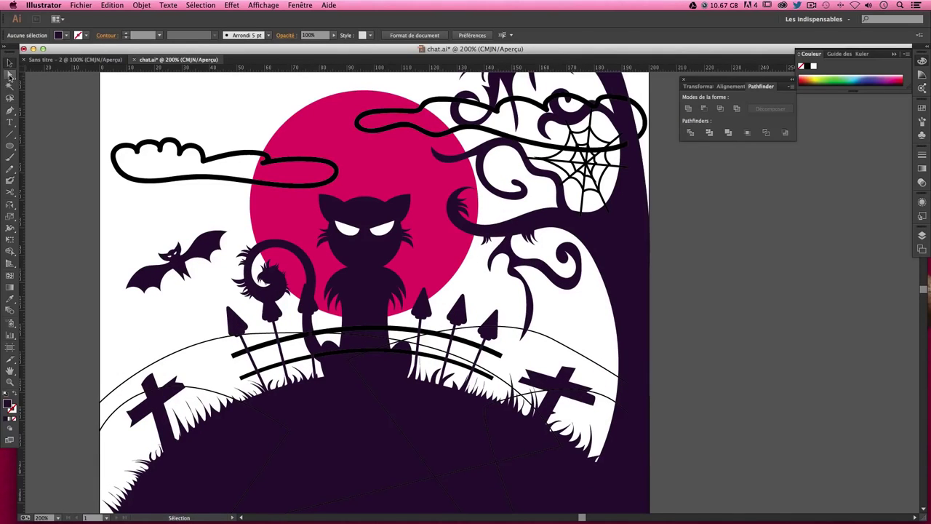
{"action": "left_click", "coordinate": [245, 348]}
{"action": "left_click", "coordinate": [9, 74]}
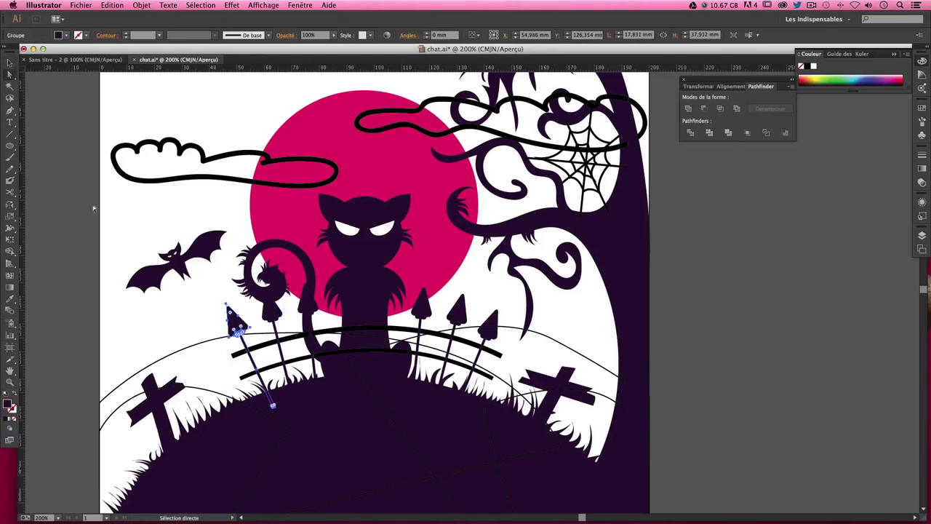
{"action": "left_click", "coordinate": [92, 205]}
{"action": "left_click", "coordinate": [271, 346]}
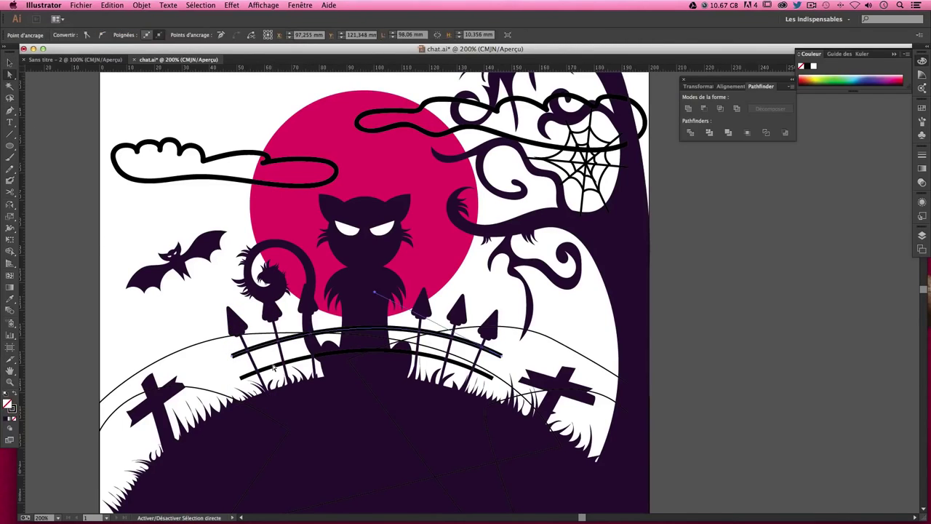
{"action": "left_click", "coordinate": [247, 377], "text": "shift"}
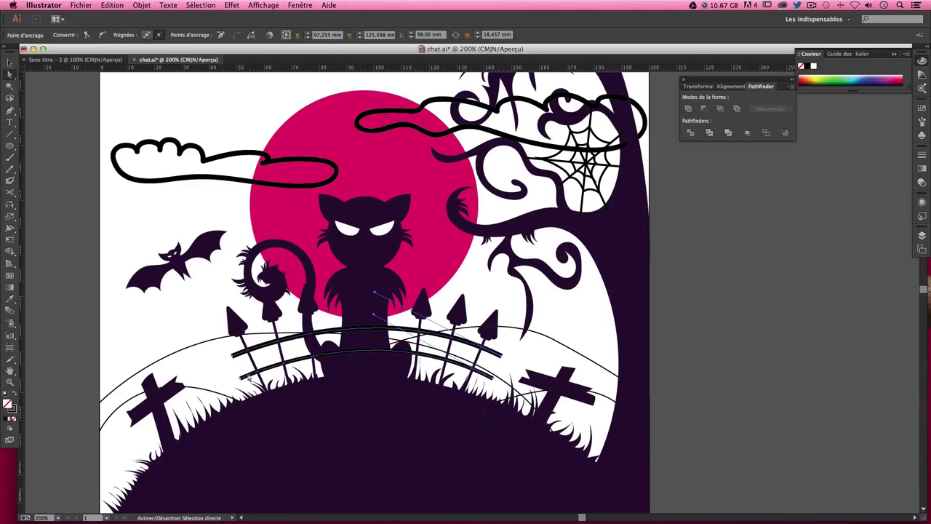
{"action": "double_click", "coordinate": [13, 409]}
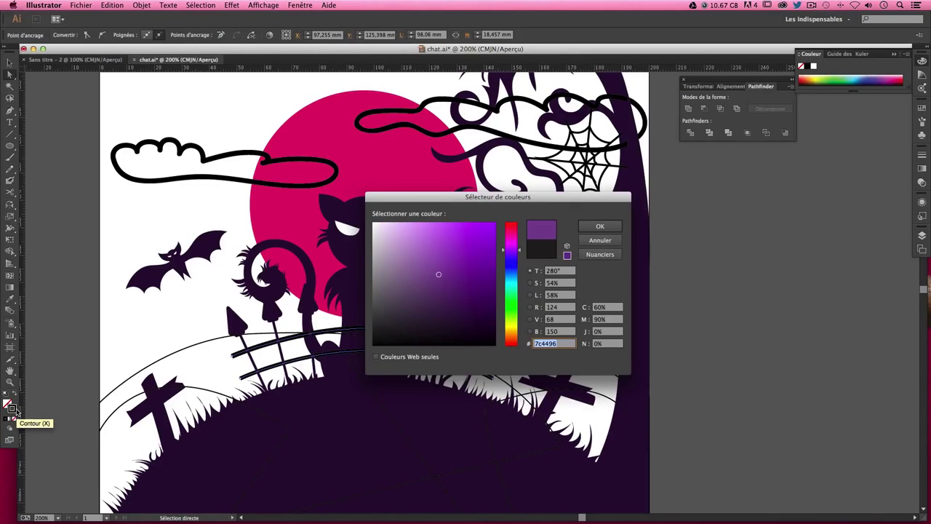
{"action": "type", "text": "290636"}
{"action": "key", "text": "Return"}
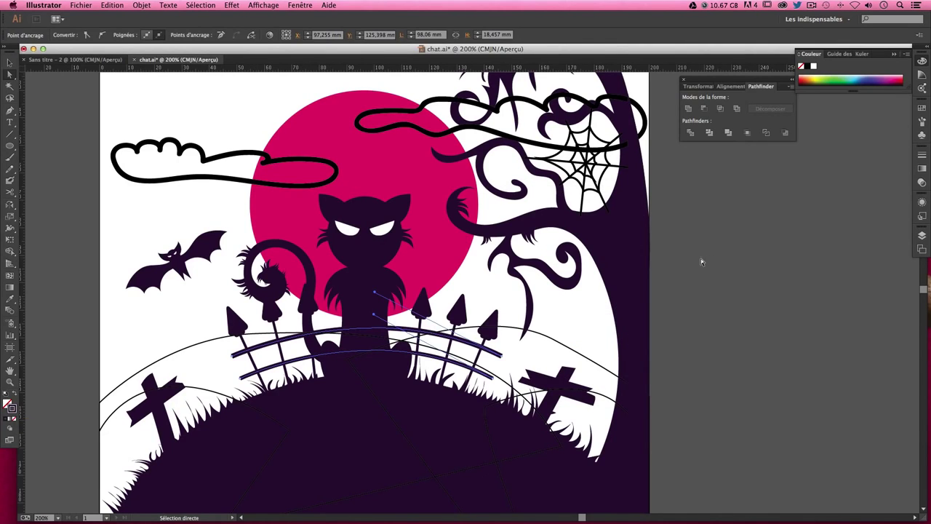
- Give the spider-web strands in the tree the same dark purple stroke
{"action": "key", "text": "a"}
{"action": "scroll", "coordinate": [509, 291], "scroll_direction": "up", "scroll_amount": 3}
{"action": "scroll", "coordinate": [509, 291], "scroll_direction": "right", "scroll_amount": 2}
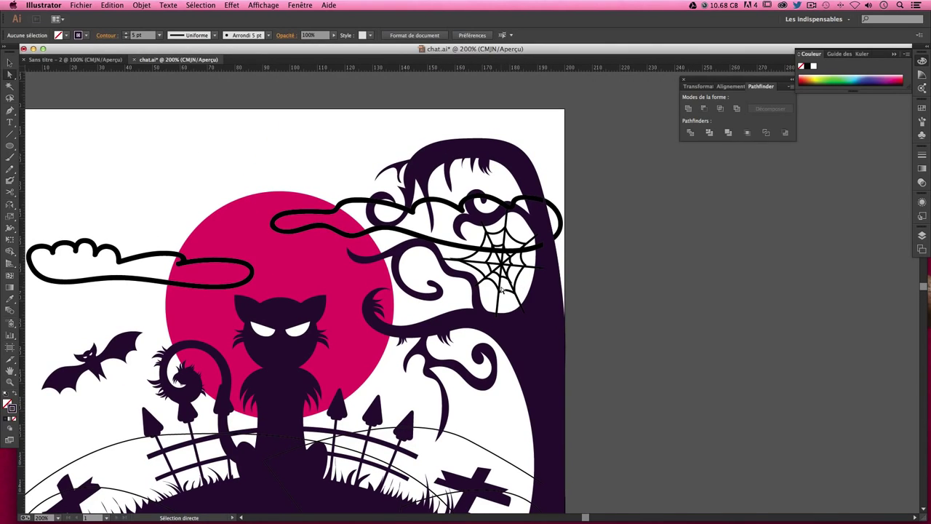
{"action": "left_click", "coordinate": [455, 262]}
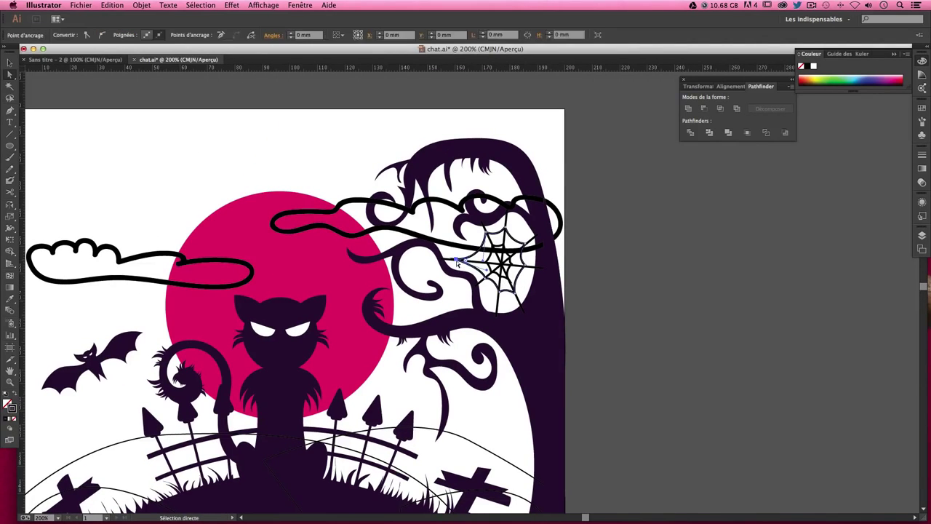
{"action": "left_click", "coordinate": [491, 260], "text": "shift"}
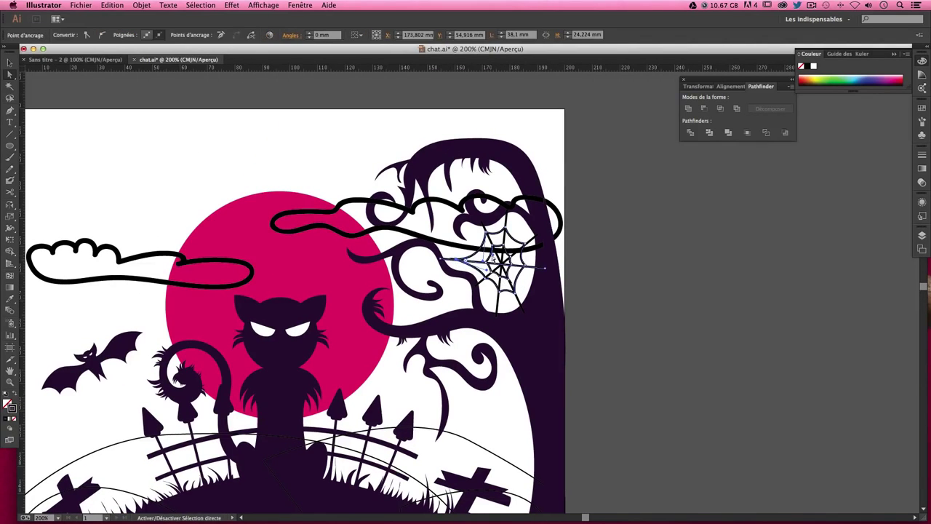
{"action": "left_click", "coordinate": [498, 244], "text": "shift"}
{"action": "left_click", "coordinate": [505, 244], "text": "shift"}
{"action": "left_click", "coordinate": [11, 409]}
{"action": "left_click", "coordinate": [12, 300]}
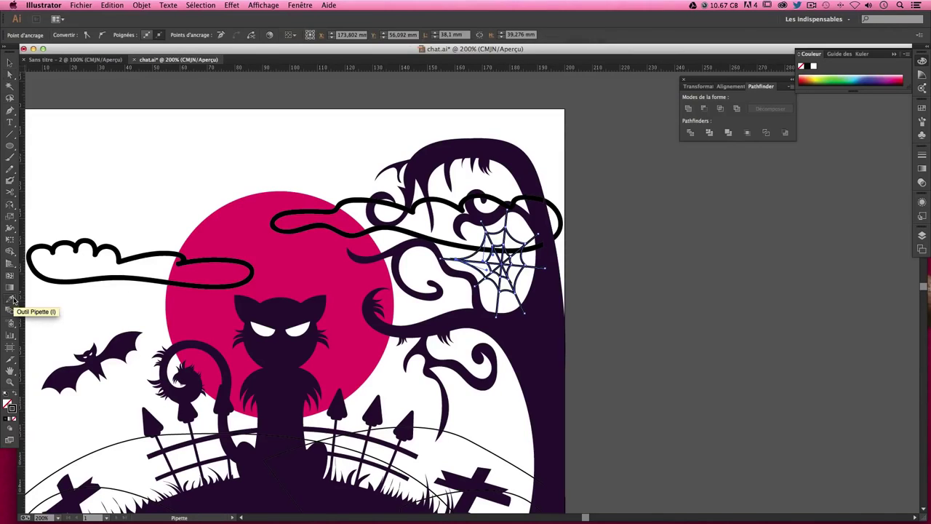
{"action": "double_click", "coordinate": [12, 409]}
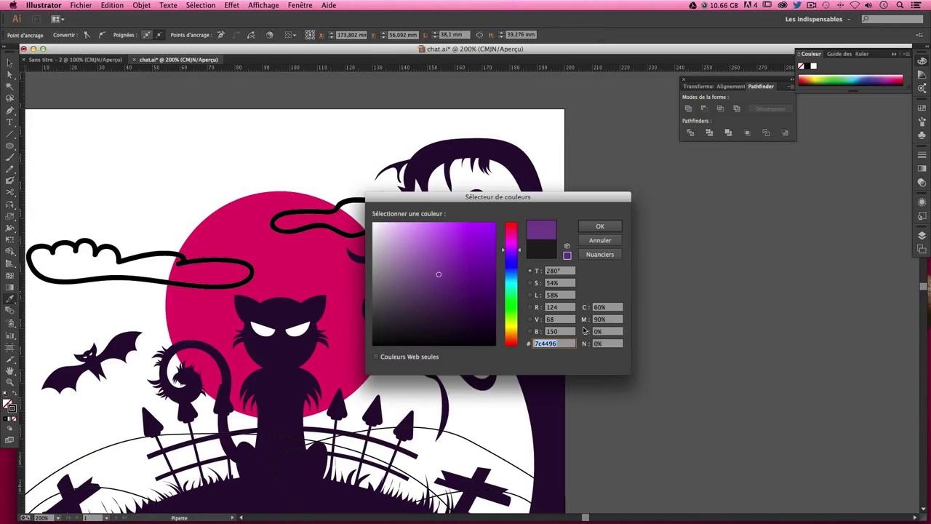
{"action": "type", "text": "2"}
{"action": "type", "text": "b"}
{"action": "key", "text": "Return"}
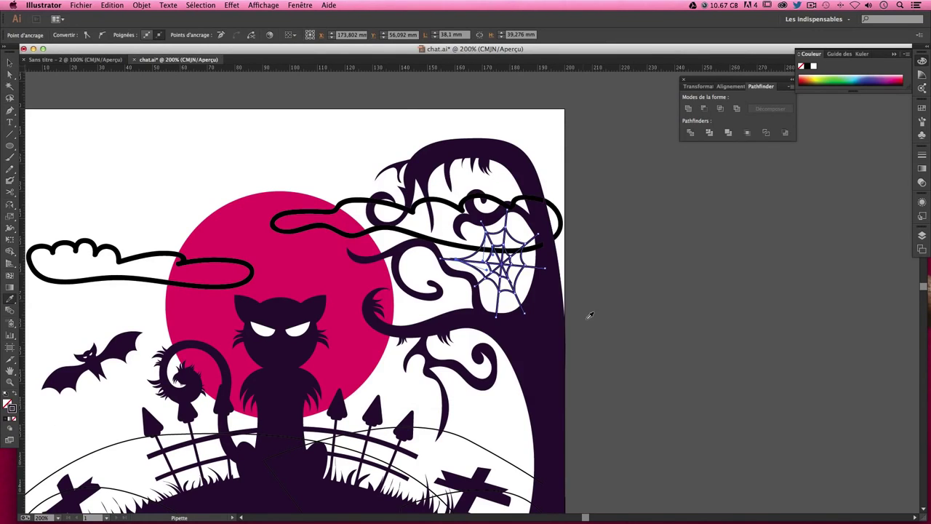
{"action": "key", "text": "ctrl+shift+a"}
{"action": "scroll", "coordinate": [553, 276], "scroll_direction": "down", "scroll_amount": 5}
{"action": "scroll", "coordinate": [553, 277], "scroll_direction": "left", "scroll_amount": 4}
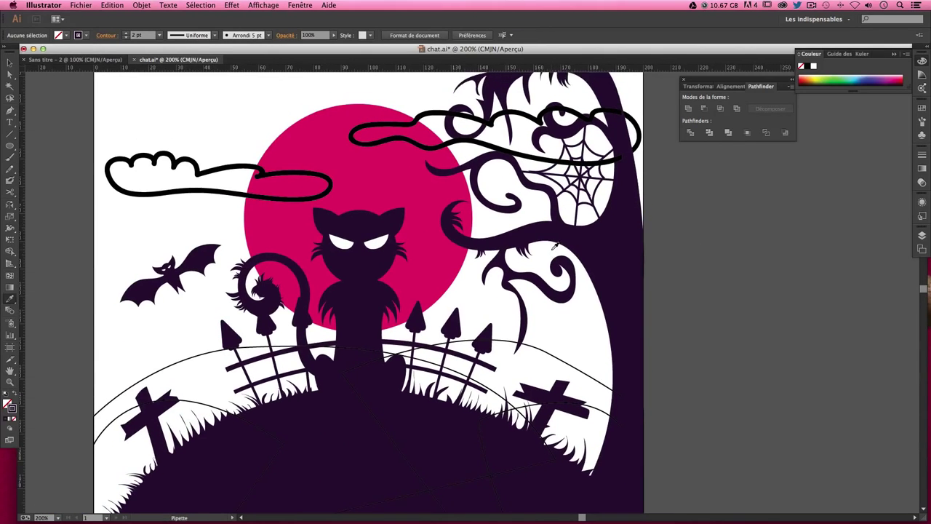
- Create a 200×200 mm rectangle with the Rectangle tool
{"action": "key", "text": "ctrl+minus"}
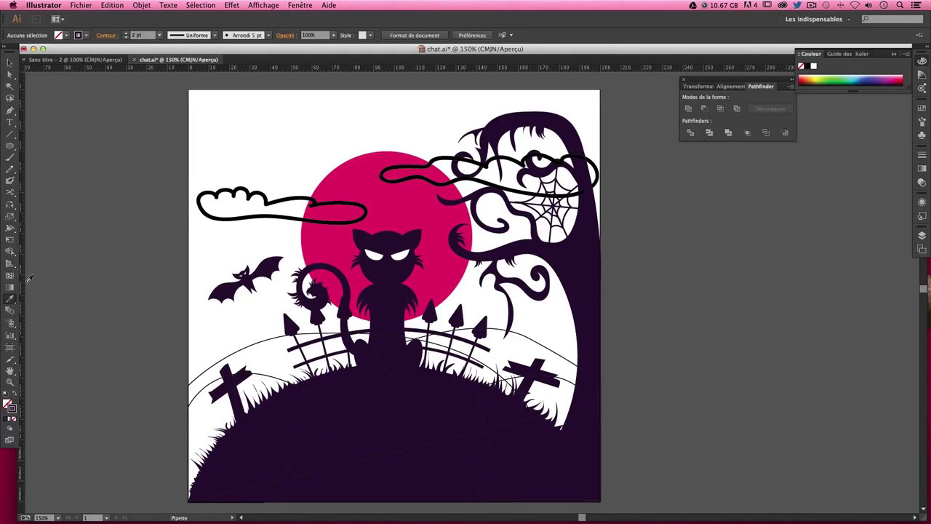
{"action": "left_click_drag", "start_coordinate": [10, 146], "coordinate": [44, 148]}
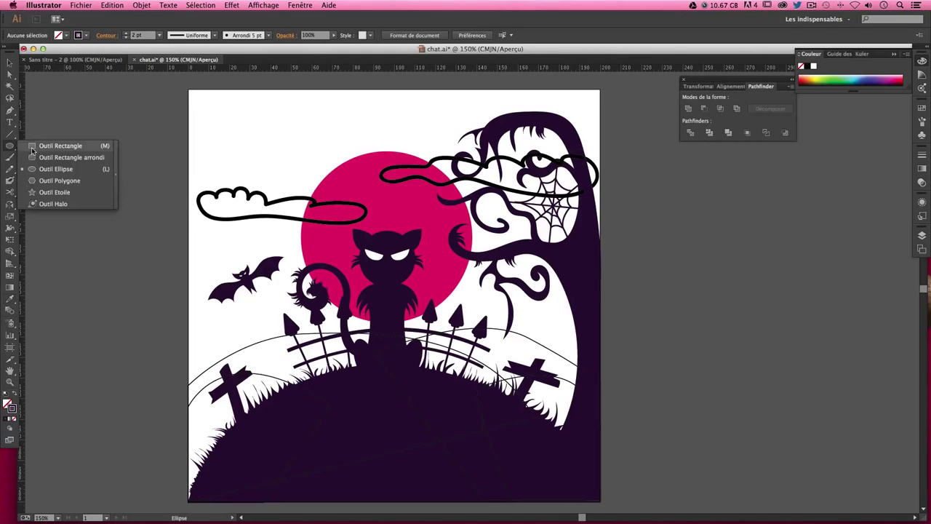
{"action": "left_click", "coordinate": [256, 128]}
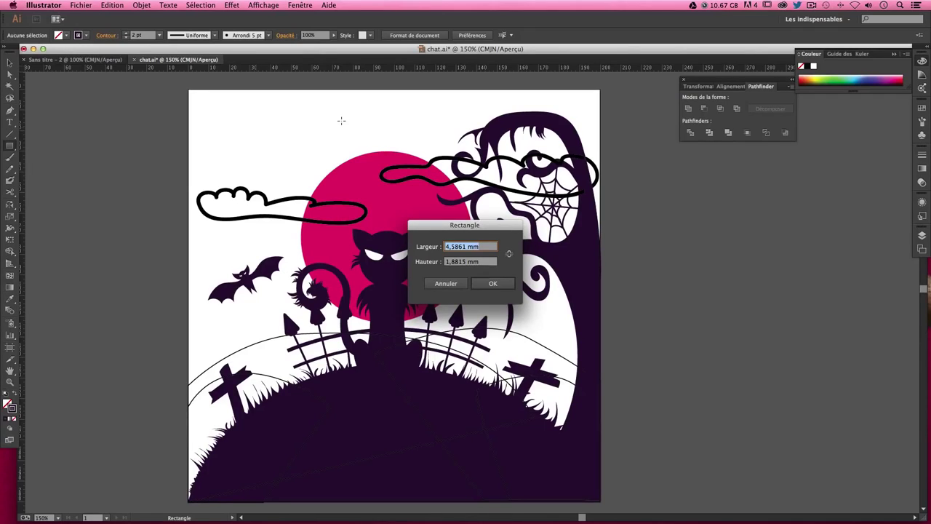
{"action": "type", "text": "200"}
{"action": "key", "text": "Tab"}
{"action": "type", "text": "2"}
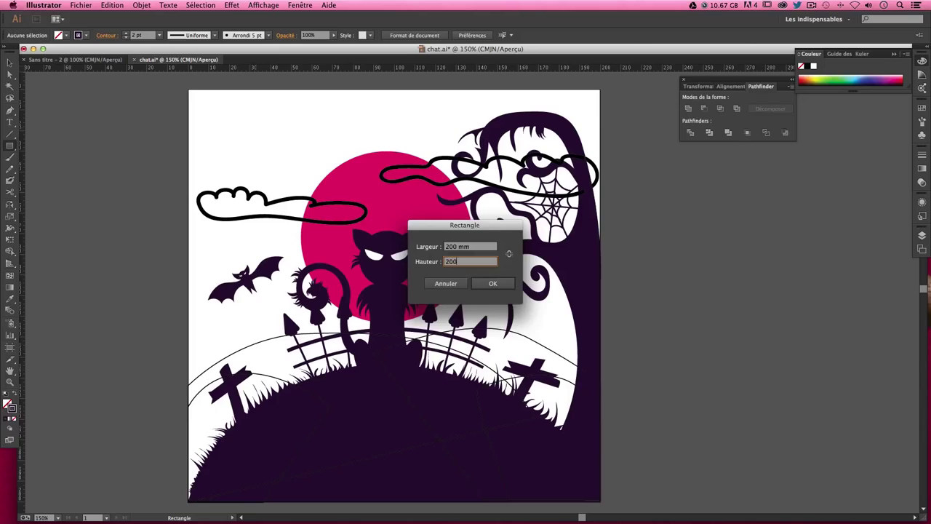
{"action": "key", "text": "Return"}
{"action": "left_click", "coordinate": [9, 63]}
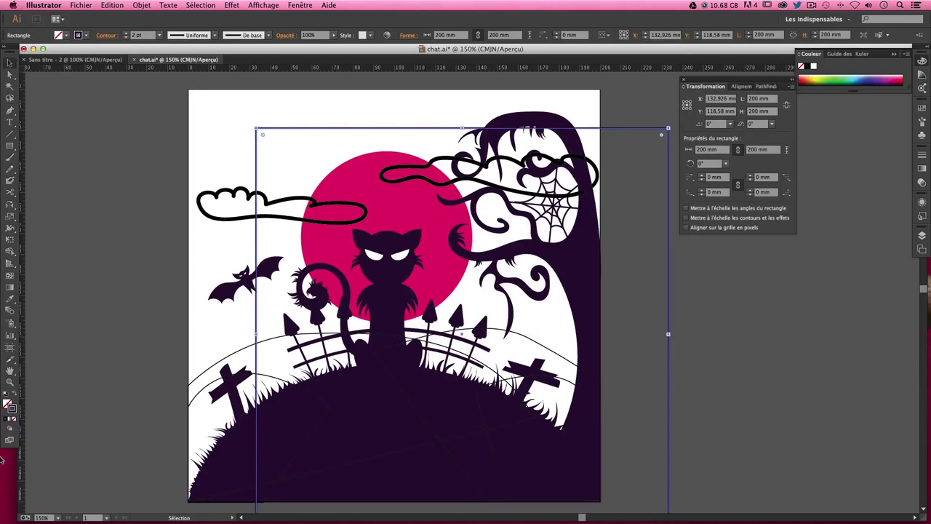
- Swap the rectangle's fill and stroke and fill it dark teal #2a5a62
{"action": "left_click", "coordinate": [15, 399]}
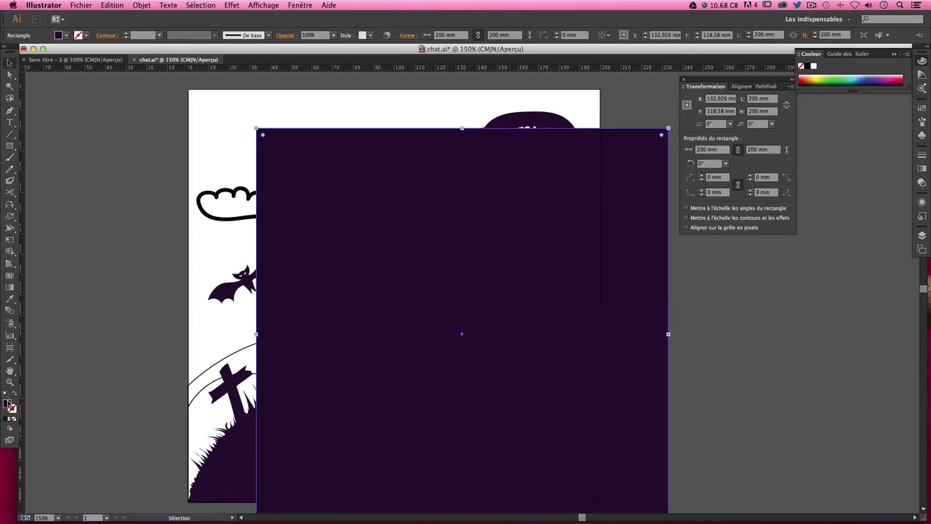
{"action": "double_click", "coordinate": [9, 406]}
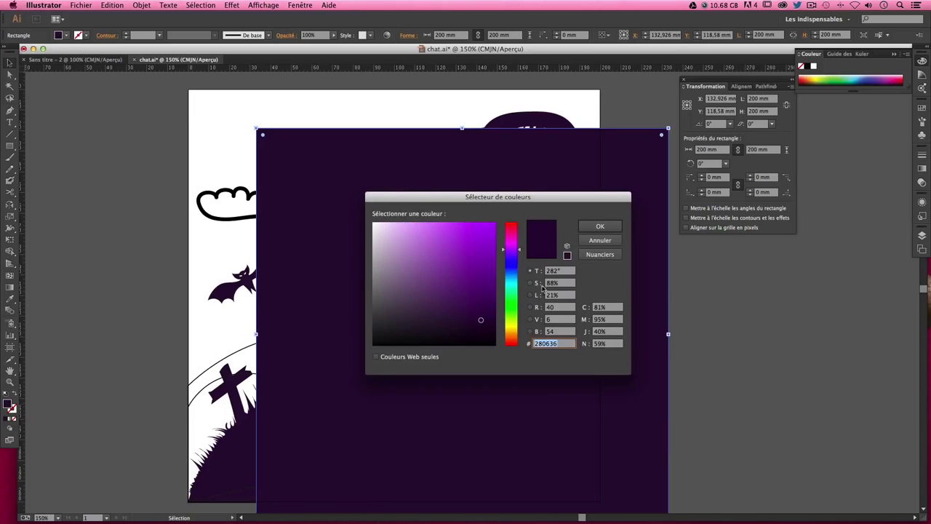
{"action": "left_click", "coordinate": [559, 342]}
{"action": "double_click", "coordinate": [559, 343]}
{"action": "type", "text": "2a5a62"}
{"action": "key", "text": "Return"}
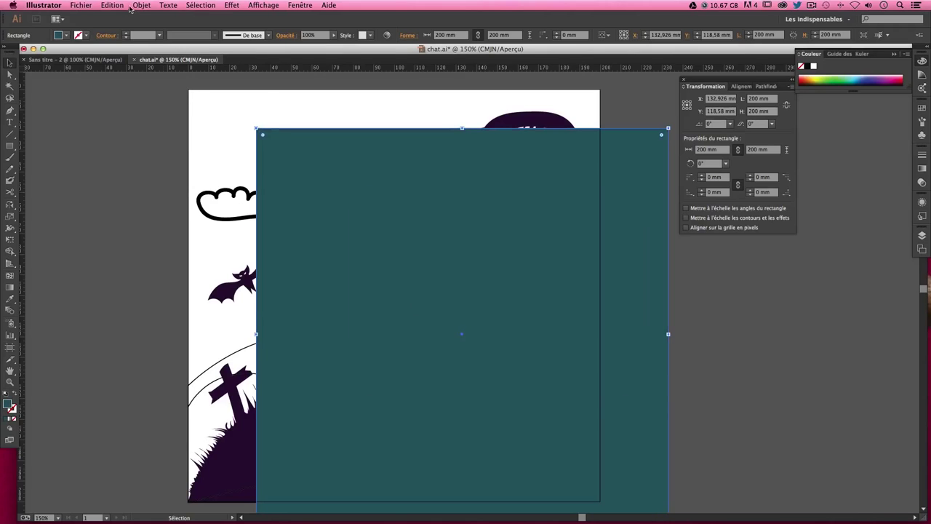
- Send the teal rectangle to the back, fitted exactly over the artboard
{"action": "left_click", "coordinate": [141, 5]}
{"action": "mouse_move", "coordinate": [157, 26]}
{"action": "left_click", "coordinate": [326, 56]}
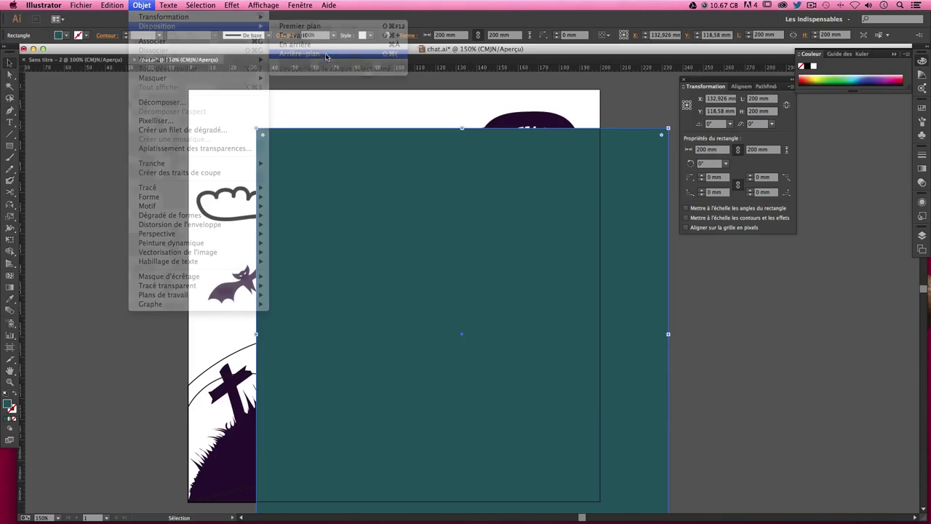
{"action": "mouse_move", "coordinate": [259, 132]}
{"action": "left_mouse_down"}
{"action": "mouse_move", "coordinate": [248, 131]}
{"action": "mouse_move", "coordinate": [259, 131]}
{"action": "left_mouse_up"}
{"action": "left_click", "coordinate": [216, 109]}
{"action": "key", "text": "ctrl+z"}
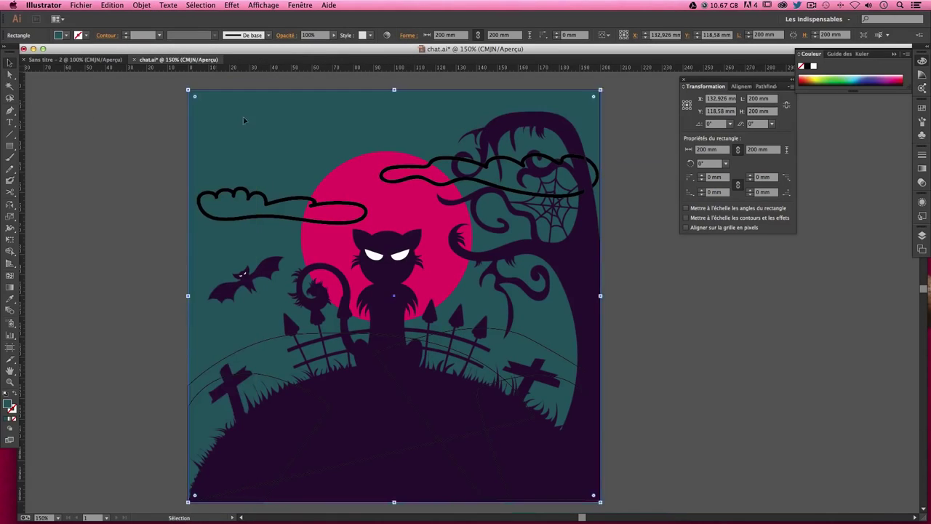
{"action": "left_click", "coordinate": [623, 276]}
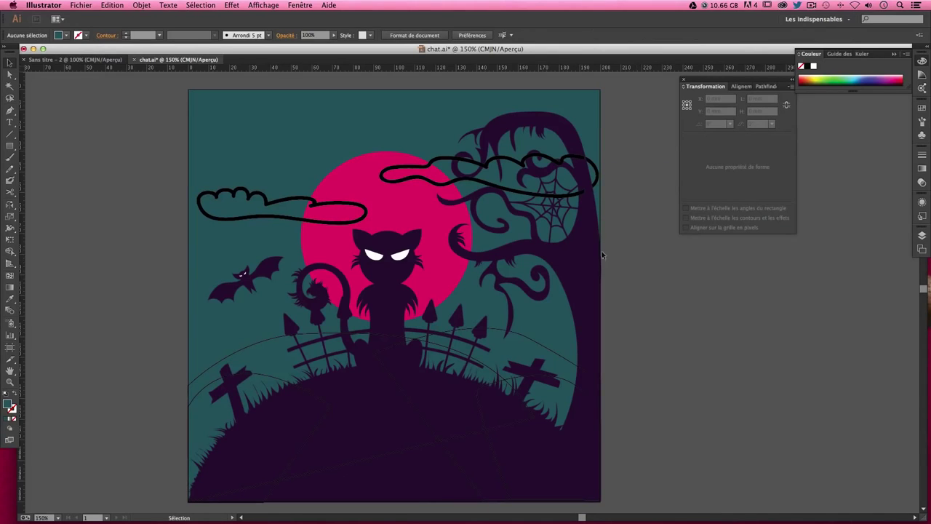
- Refill the hot pink moon circle with a pale peach colour
{"action": "left_click", "coordinate": [398, 222]}
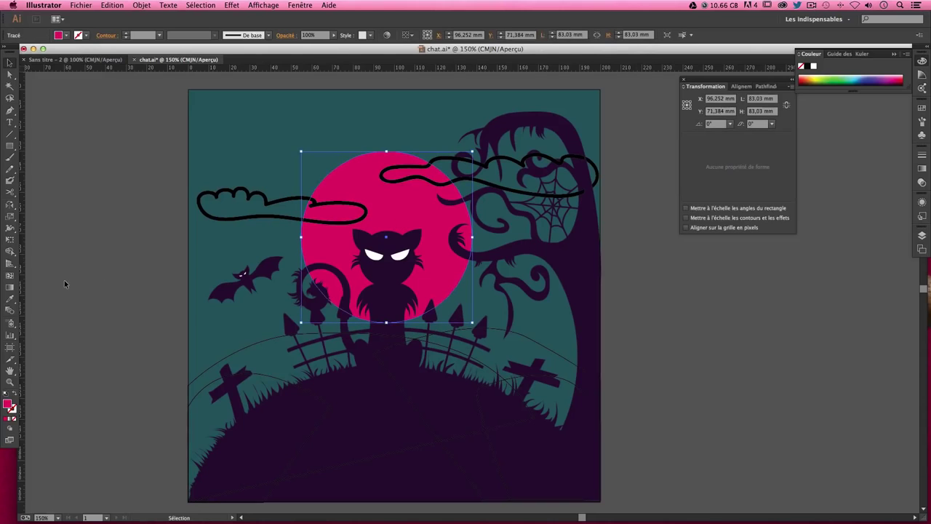
{"action": "double_click", "coordinate": [8, 403]}
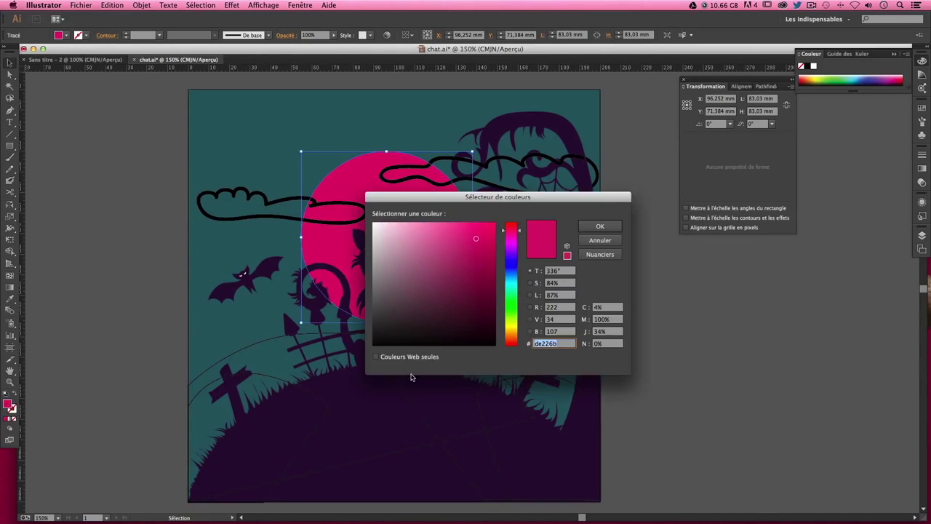
{"action": "type", "text": "e"}
{"action": "type", "text": "5"}
{"action": "key", "text": "Return"}
{"action": "left_click", "coordinate": [753, 295]}
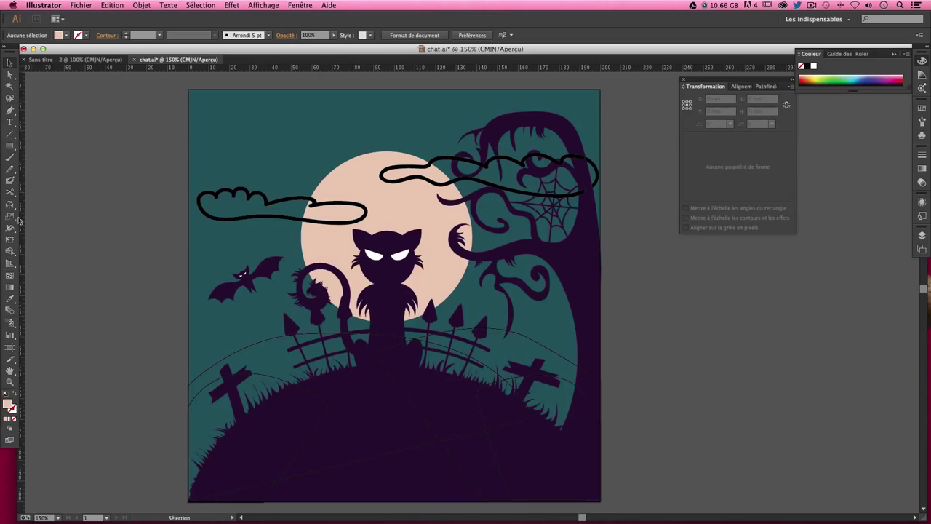
- Set up the Paintbrush at 200% zoom with a muted brownish paint colour
{"action": "left_click", "coordinate": [10, 168]}
{"action": "left_click", "coordinate": [9, 157]}
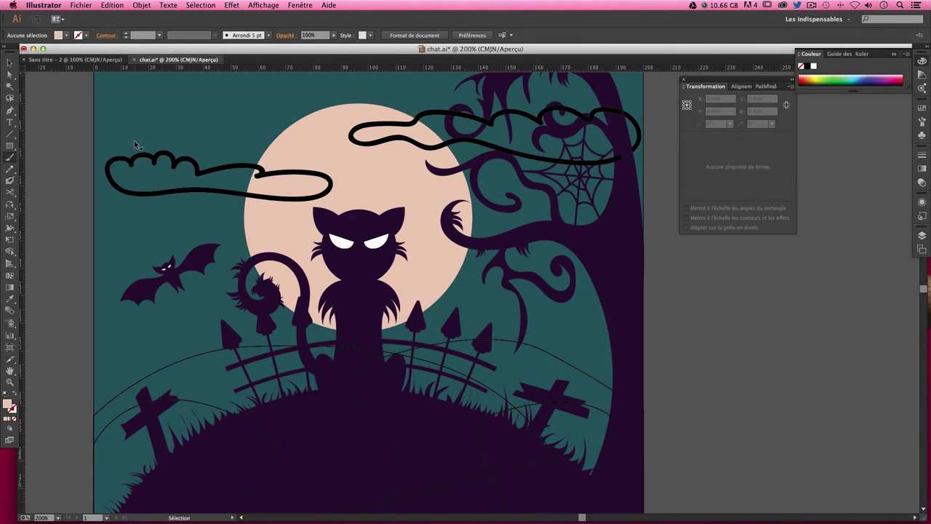
{"action": "key", "text": "super+plus"}
{"action": "left_click_drag", "start_coordinate": [317, 208], "coordinate": [326, 240]}
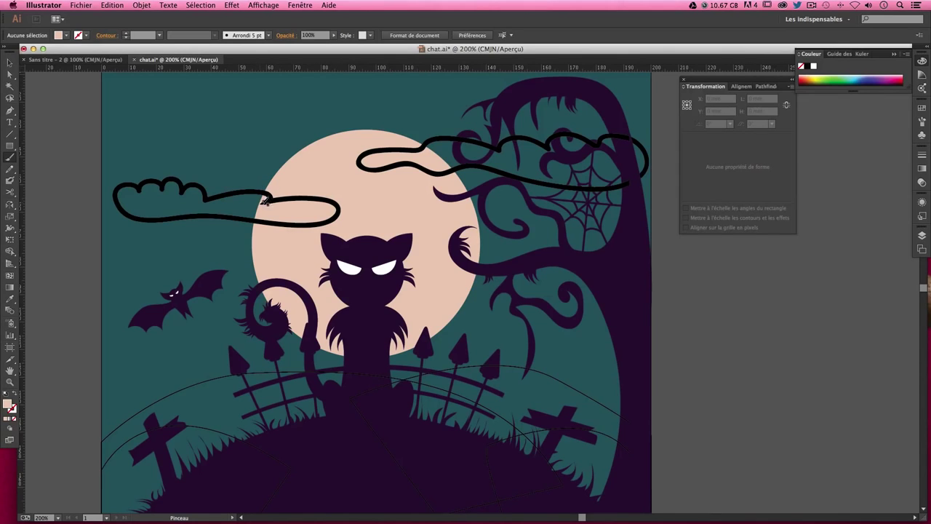
{"action": "left_click_drag", "start_coordinate": [263, 206], "coordinate": [280, 234]}
{"action": "key", "text": "ctrl+z"}
{"action": "double_click", "coordinate": [8, 405]}
{"action": "left_click", "coordinate": [406, 256]}
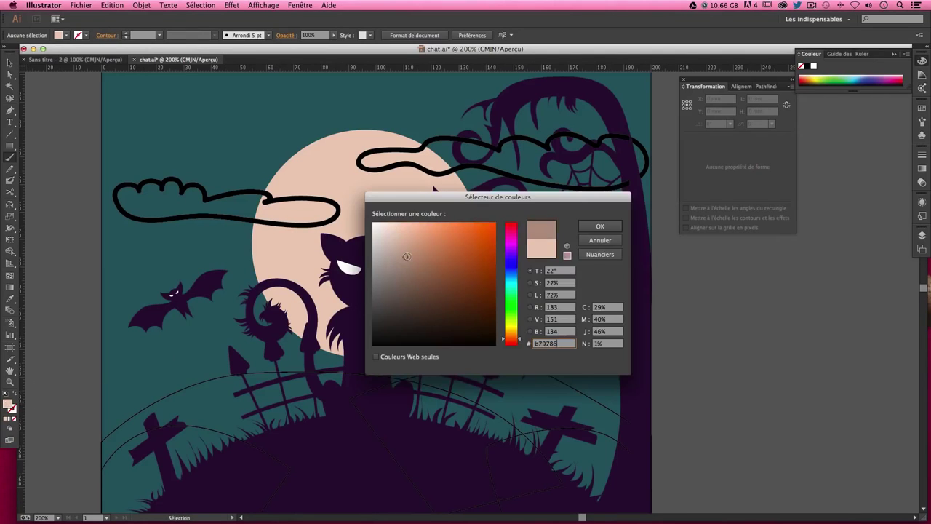
{"action": "key", "text": "Return"}
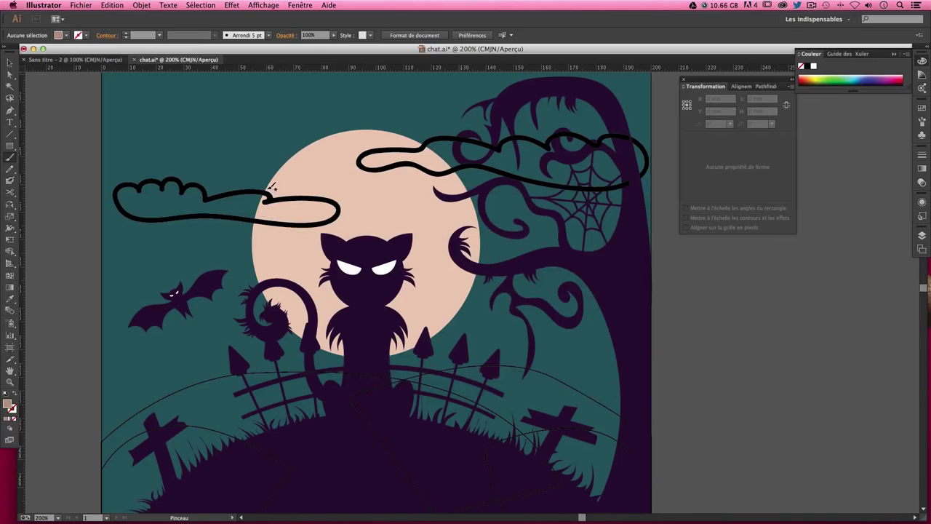
- Paint two brown spots on the moon's upper area and make them solid fills
{"action": "mouse_move", "coordinate": [267, 191]}
{"action": "left_mouse_down"}
{"action": "mouse_move", "coordinate": [276, 216]}
{"action": "mouse_move", "coordinate": [314, 213]}
{"action": "mouse_move", "coordinate": [377, 152]}
{"action": "mouse_move", "coordinate": [364, 130]}
{"action": "mouse_move", "coordinate": [311, 144]}
{"action": "mouse_move", "coordinate": [271, 195]}
{"action": "left_mouse_up"}
{"action": "left_click", "coordinate": [15, 393]}
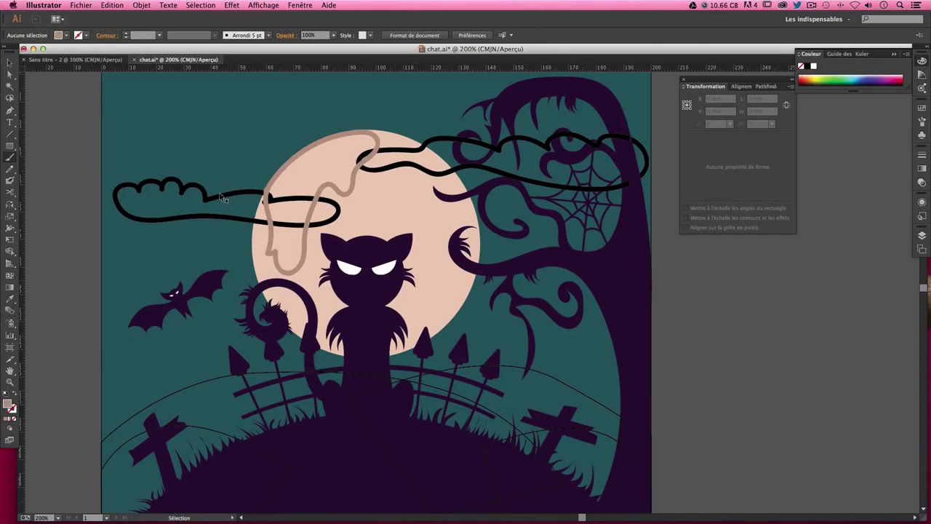
{"action": "left_click", "coordinate": [276, 182]}
{"action": "left_click", "coordinate": [15, 393]}
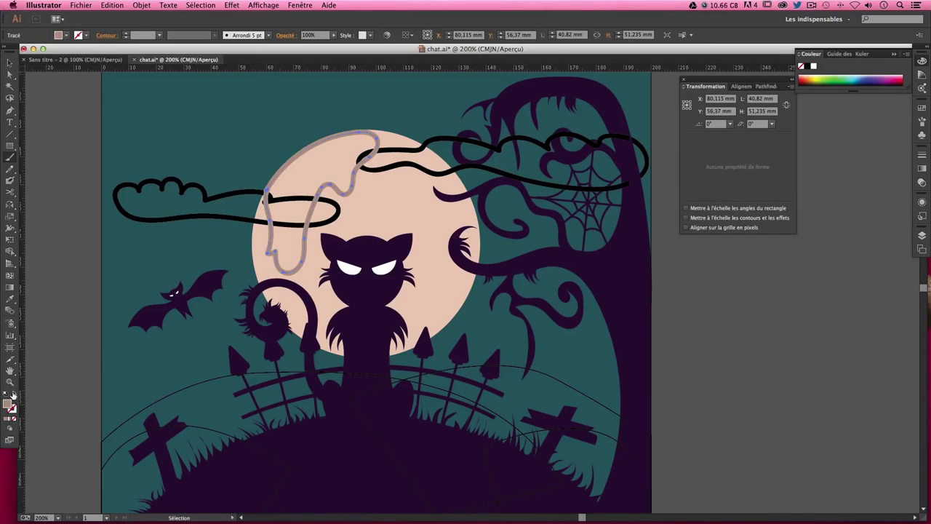
{"action": "key", "text": "super+shift+a"}
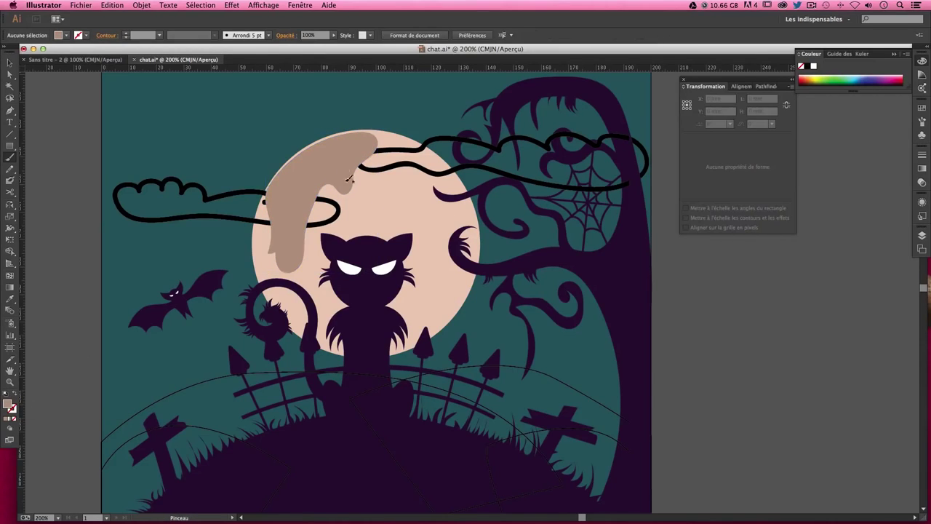
{"action": "left_click_drag", "start_coordinate": [426, 155], "coordinate": [453, 166]}
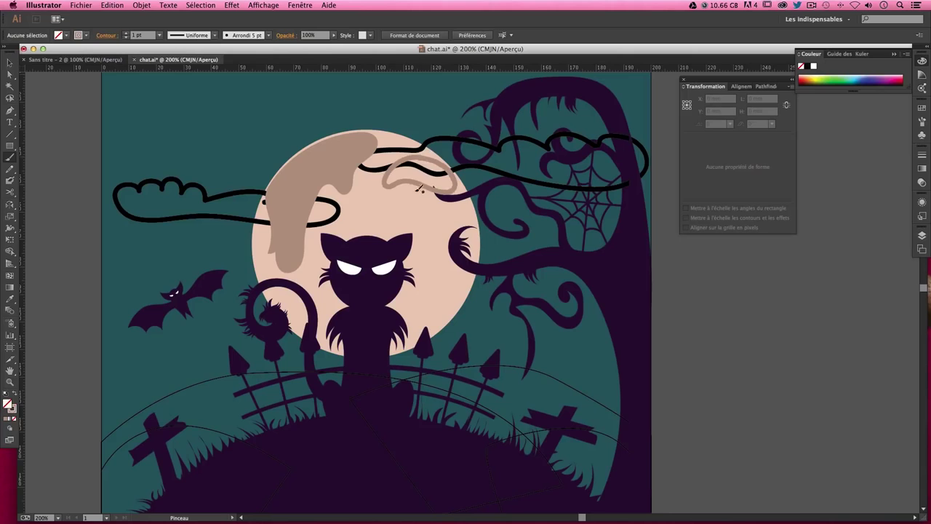
{"action": "key", "text": "v"}
{"action": "left_click", "coordinate": [397, 188]}
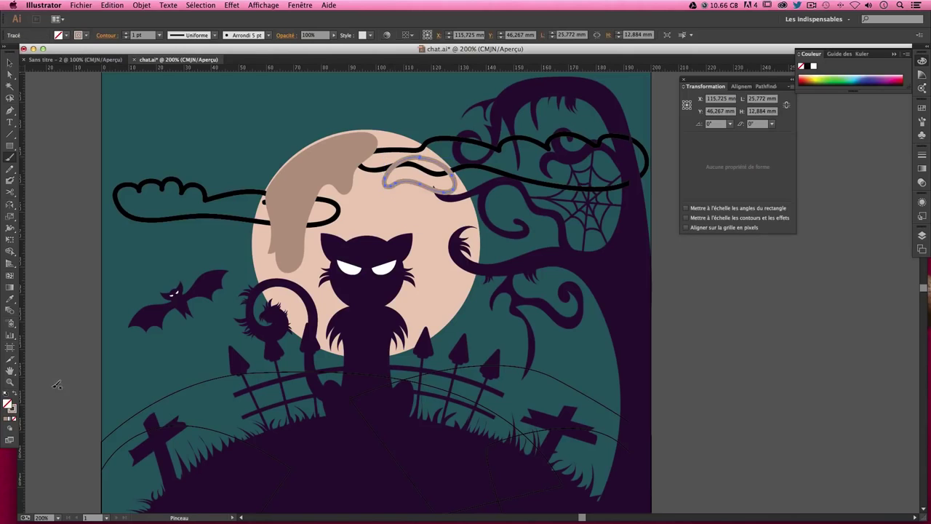
{"action": "key", "text": "b"}
{"action": "left_click", "coordinate": [16, 398]}
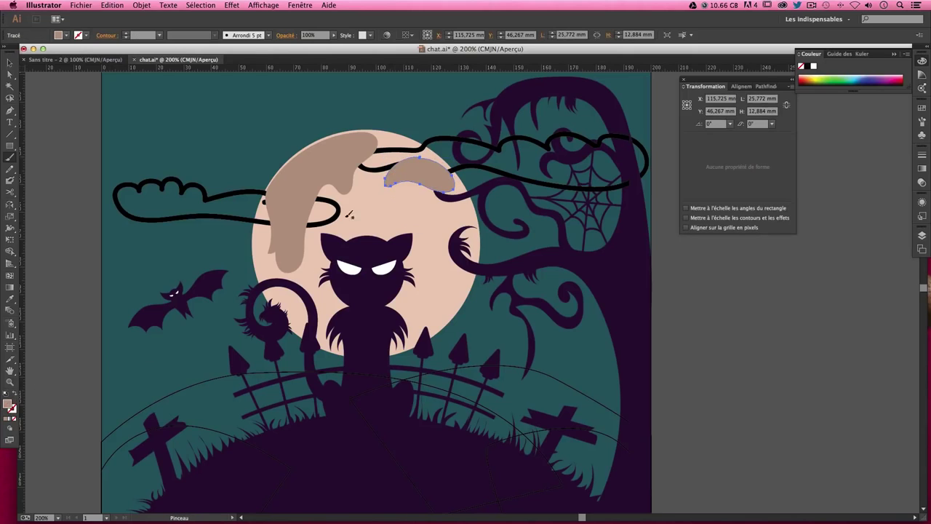
- Paint filled centre and lower-left spots, then move and rotate the lower-left one
{"action": "left_click_drag", "start_coordinate": [339, 227], "coordinate": [359, 218]}
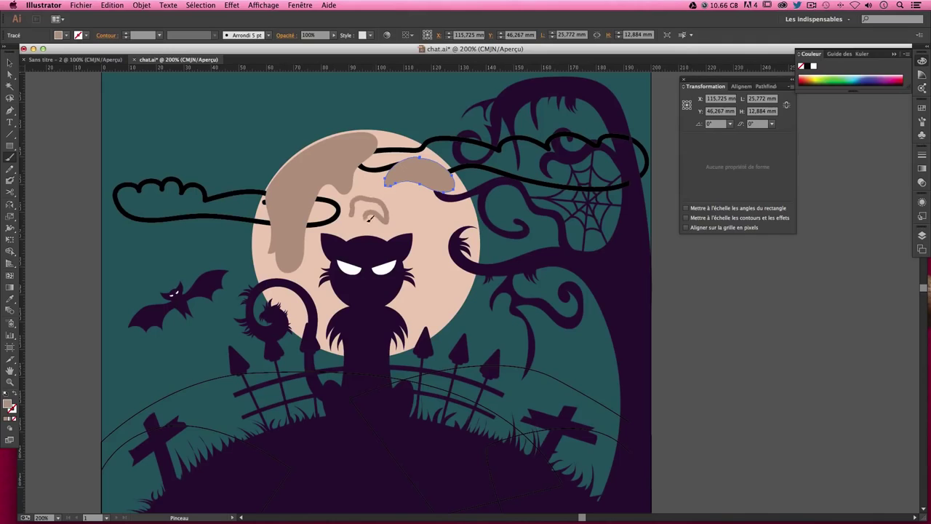
{"action": "left_click", "coordinate": [14, 395]}
{"action": "key", "text": "super+shift+a"}
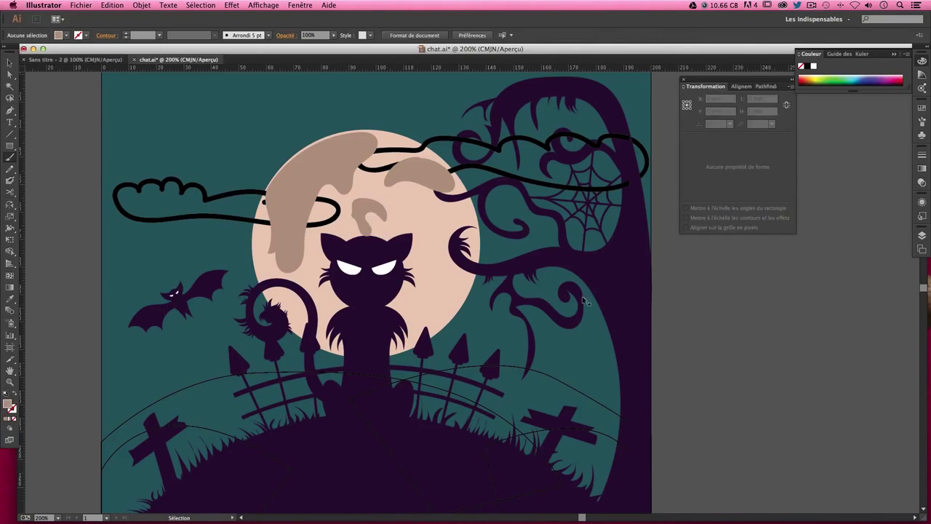
{"action": "mouse_move", "coordinate": [268, 291]}
{"action": "left_mouse_down"}
{"action": "mouse_move", "coordinate": [340, 322]}
{"action": "mouse_move", "coordinate": [348, 301]}
{"action": "mouse_move", "coordinate": [300, 306]}
{"action": "mouse_move", "coordinate": [272, 287]}
{"action": "left_mouse_up"}
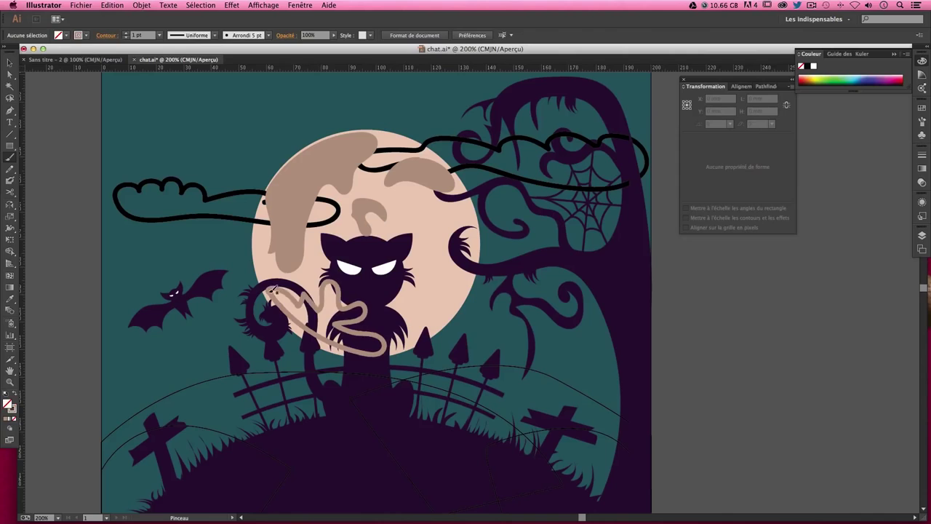
{"action": "left_click", "coordinate": [14, 397]}
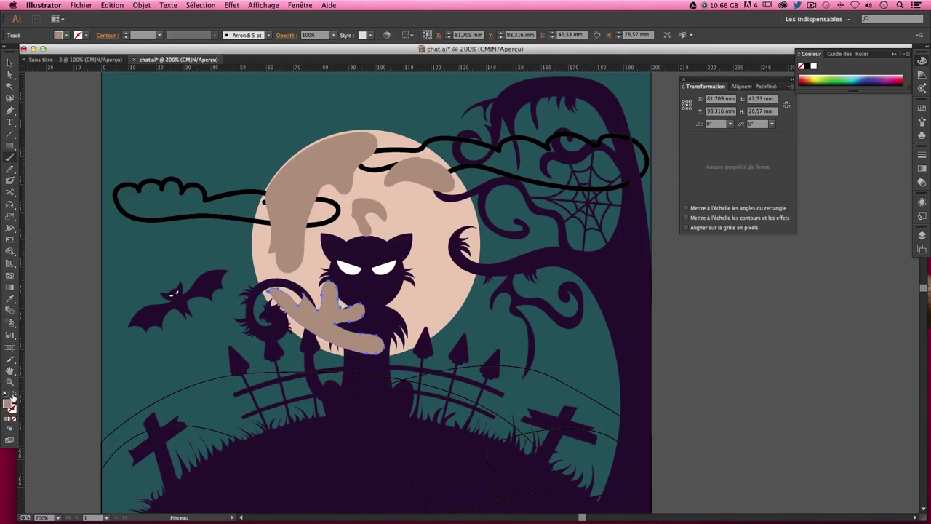
{"action": "left_click", "coordinate": [10, 62]}
{"action": "left_click_drag", "start_coordinate": [323, 316], "coordinate": [317, 328]}
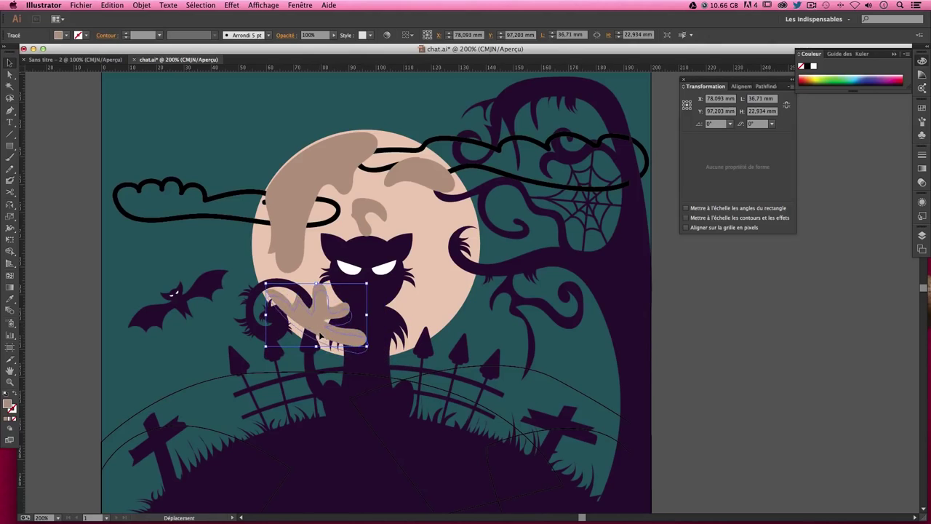
{"action": "left_click_drag", "start_coordinate": [369, 348], "coordinate": [347, 356]}
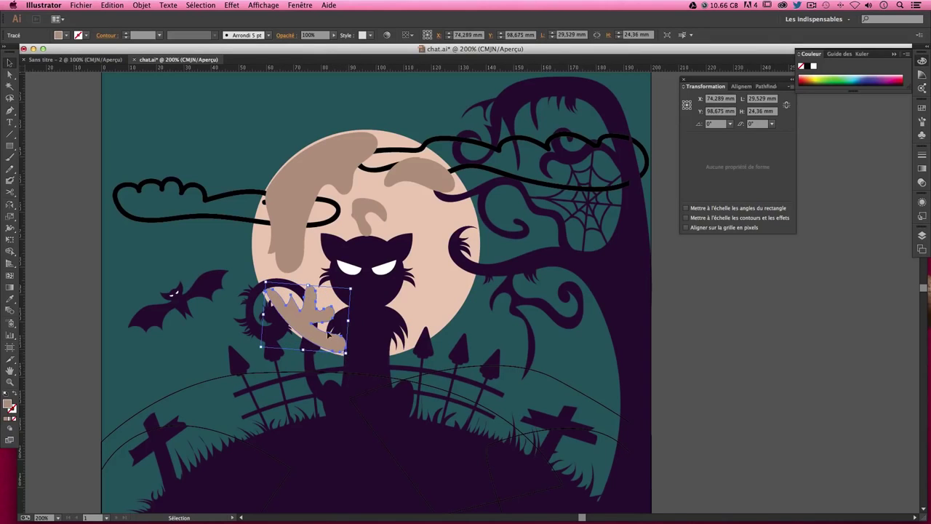
{"action": "left_click", "coordinate": [703, 354]}
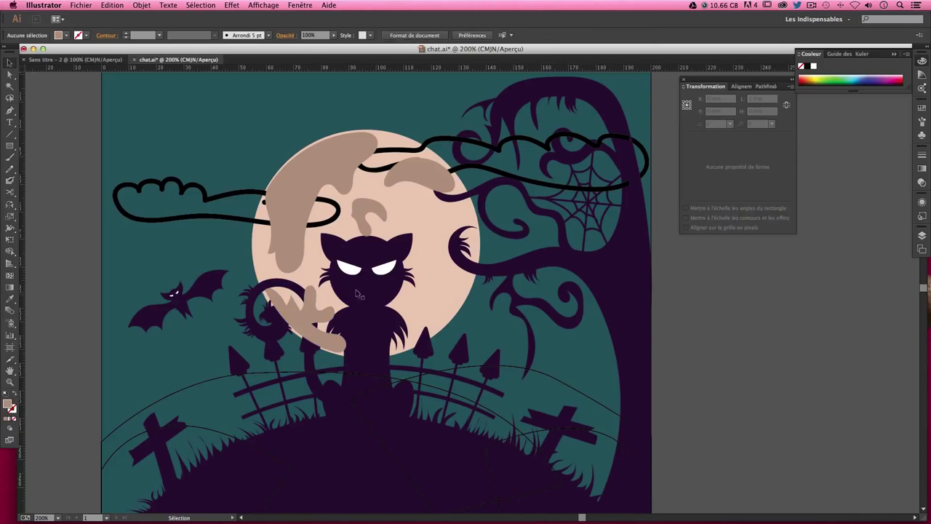
- Paint a filled spot on the moon's right side, then nudge and shrink it
{"action": "left_click", "coordinate": [9, 158]}
{"action": "mouse_move", "coordinate": [472, 249]}
{"action": "left_mouse_down"}
{"action": "mouse_move", "coordinate": [424, 317]}
{"action": "mouse_move", "coordinate": [437, 328]}
{"action": "mouse_move", "coordinate": [470, 285]}
{"action": "mouse_move", "coordinate": [478, 243]}
{"action": "left_mouse_up"}
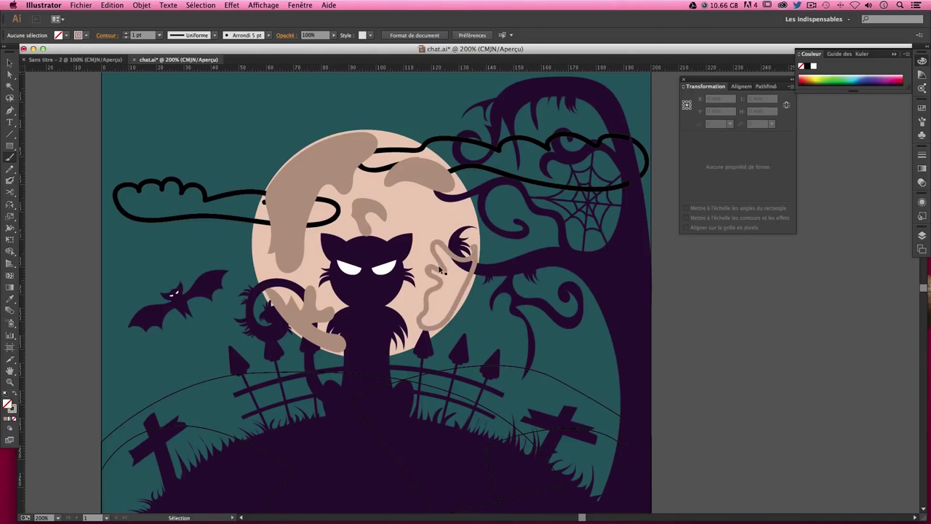
{"action": "left_click", "coordinate": [15, 394]}
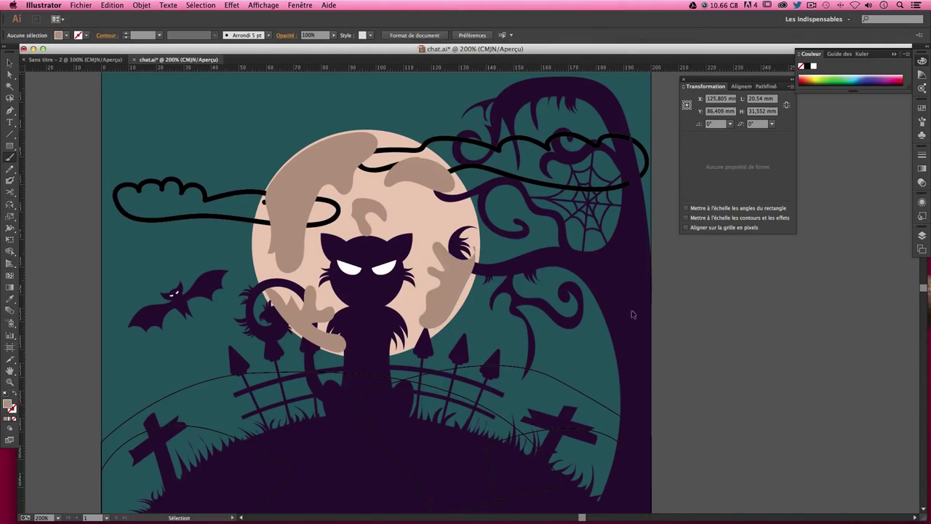
{"action": "key", "text": "ctrl+shift+a"}
{"action": "left_click", "coordinate": [10, 63]}
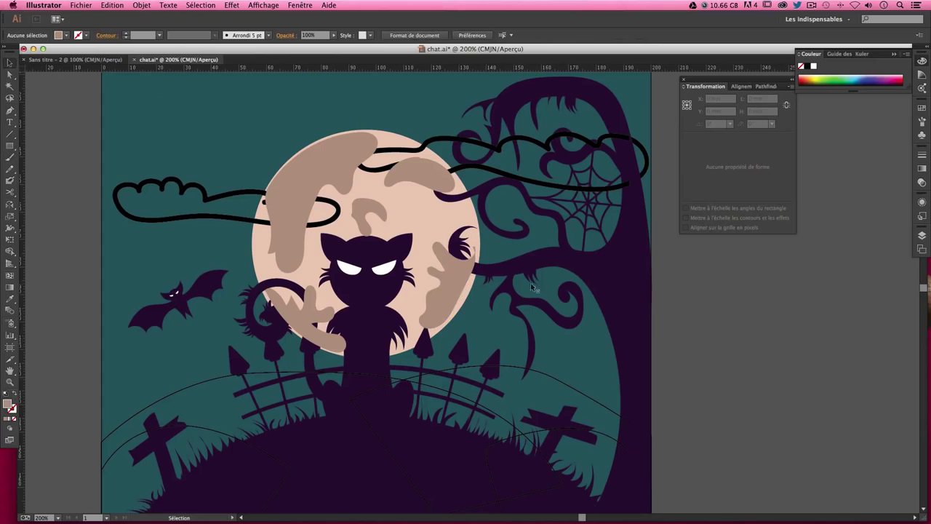
{"action": "left_click", "coordinate": [469, 269]}
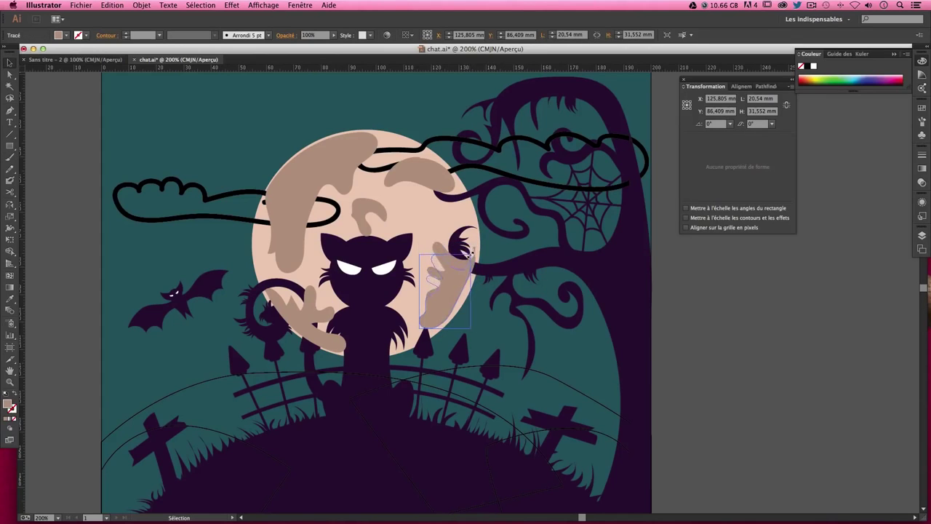
{"action": "left_click_drag", "start_coordinate": [459, 294], "coordinate": [444, 247]}
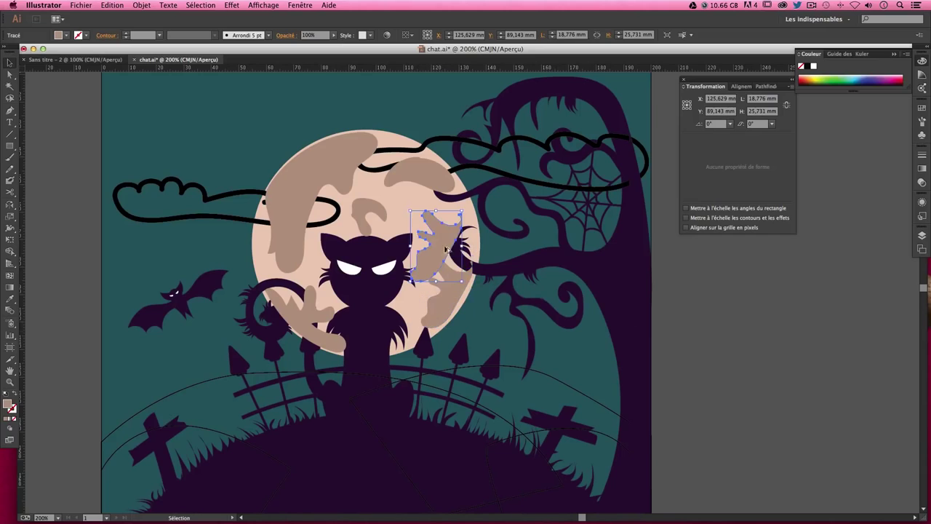
{"action": "mouse_move", "coordinate": [460, 281]}
{"action": "left_mouse_down"}
{"action": "mouse_move", "coordinate": [434, 244]}
{"action": "mouse_move", "coordinate": [412, 252]}
{"action": "mouse_move", "coordinate": [451, 213]}
{"action": "left_mouse_up"}
{"action": "left_click", "coordinate": [726, 284]}
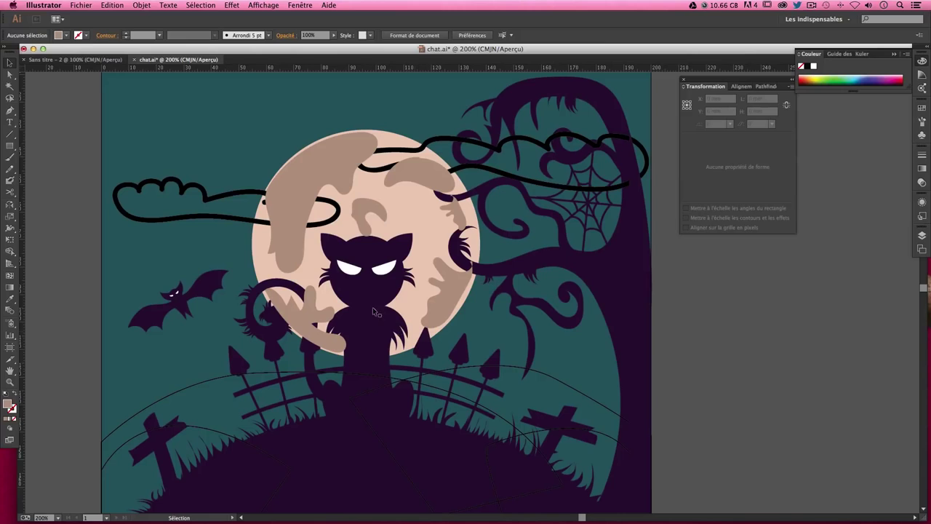
- Select the moon spots, the moon circle and the teal background together
{"action": "left_click", "coordinate": [293, 318]}
{"action": "key", "text": "a"}
{"action": "key", "text": "ctrl+a"}
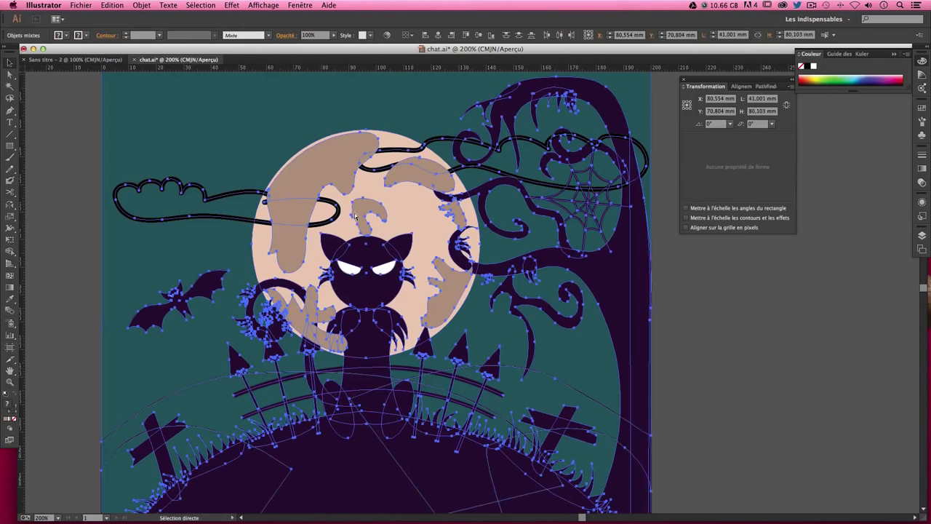
{"action": "key", "text": "ctrl+shift+a"}
{"action": "key", "text": "v"}
{"action": "left_click", "coordinate": [304, 299]}
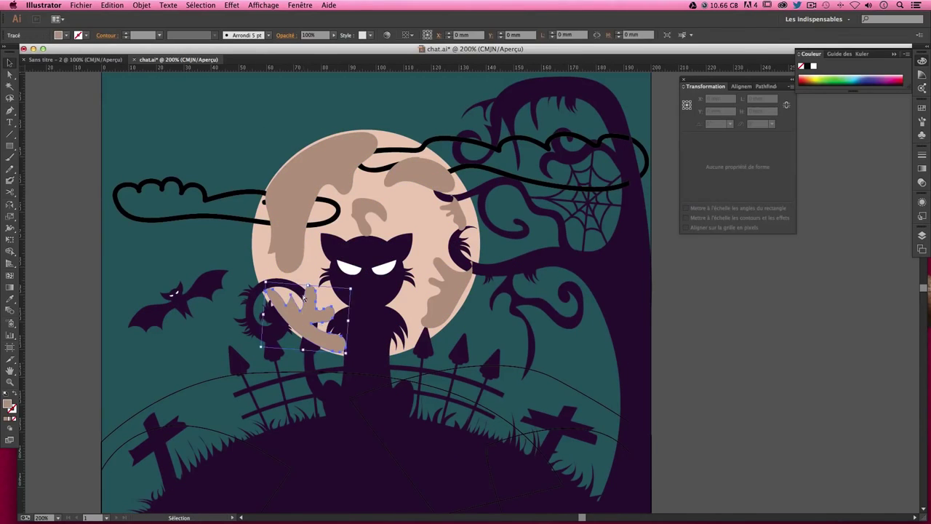
{"action": "key", "text": "a"}
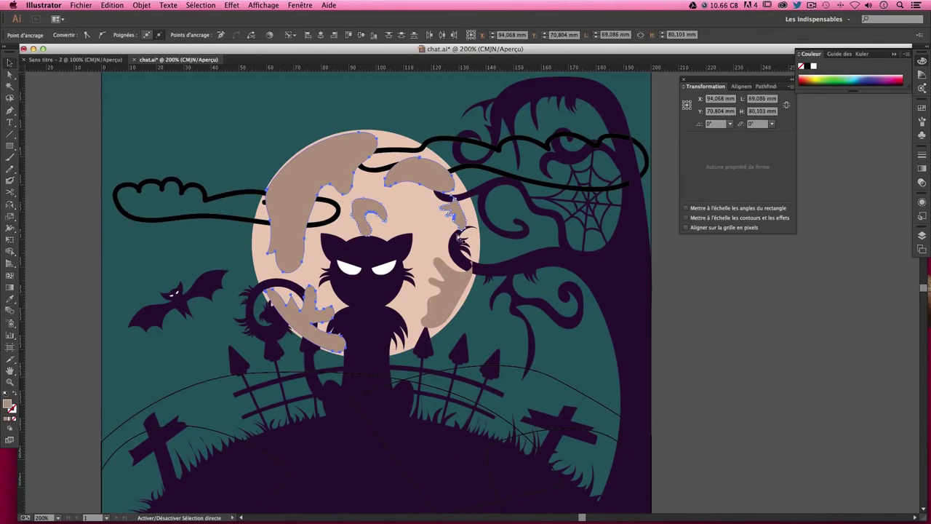
{"action": "left_click", "coordinate": [447, 273], "text": "shift"}
{"action": "left_click", "coordinate": [419, 224], "text": "shift"}
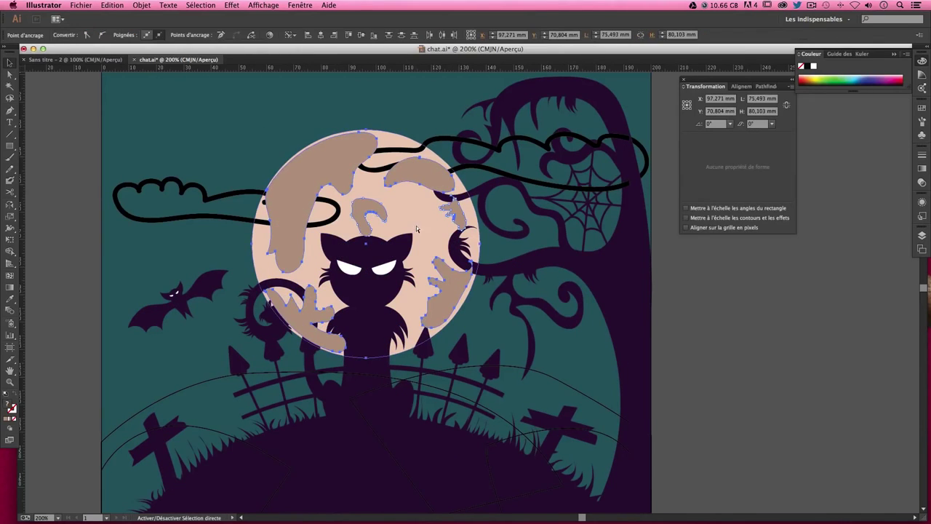
{"action": "left_click", "coordinate": [228, 147], "text": "shift"}
{"action": "key", "text": "v"}
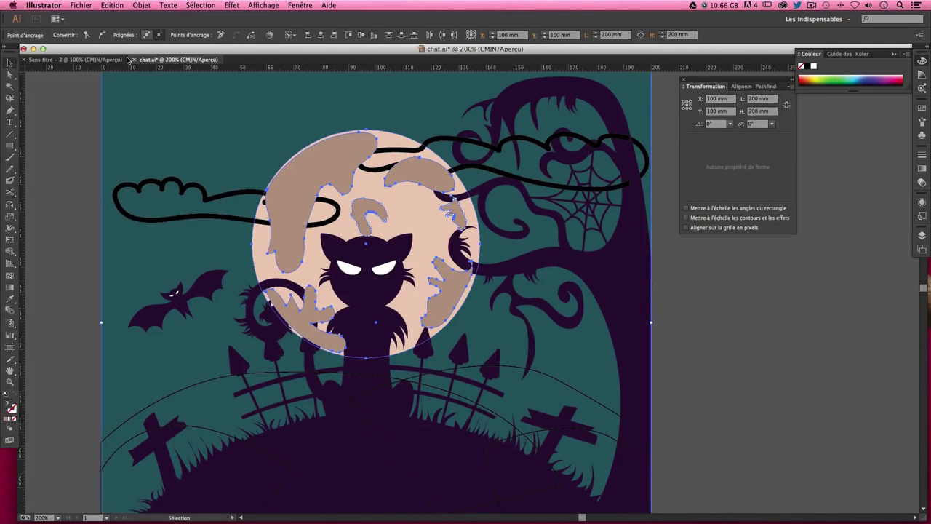
- Send them to the back (Arrière-plan) and zoom out to 150%
{"action": "left_click", "coordinate": [141, 5]}
{"action": "mouse_move", "coordinate": [157, 26]}
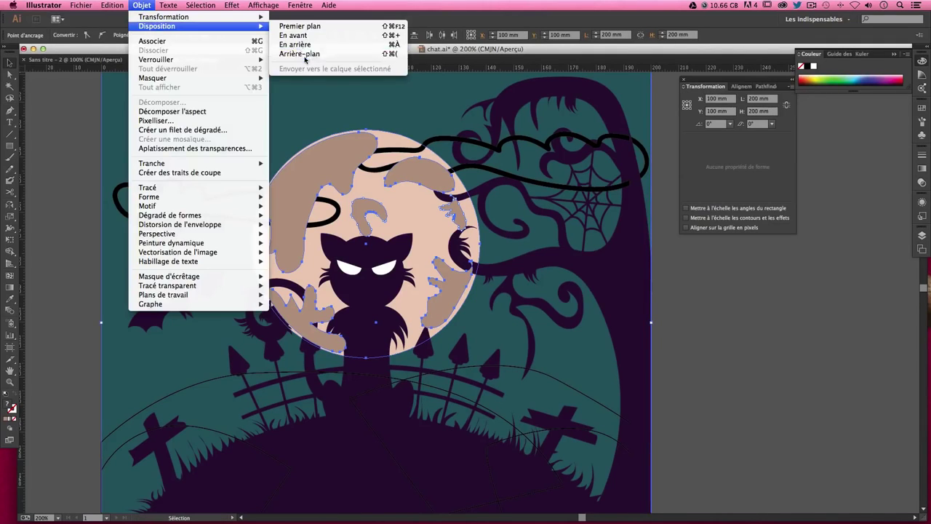
{"action": "left_click", "coordinate": [305, 54]}
{"action": "left_click", "coordinate": [796, 311]}
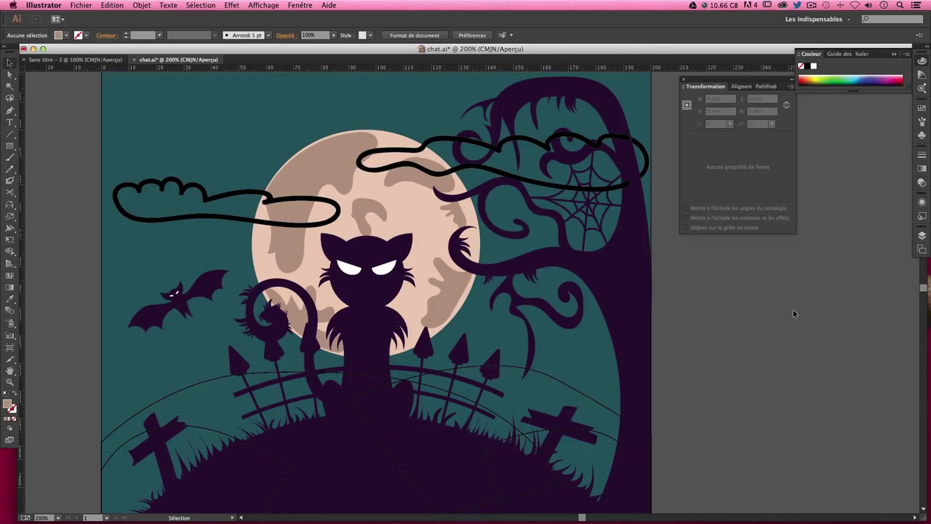
{"action": "key", "text": "ctrl+minus"}
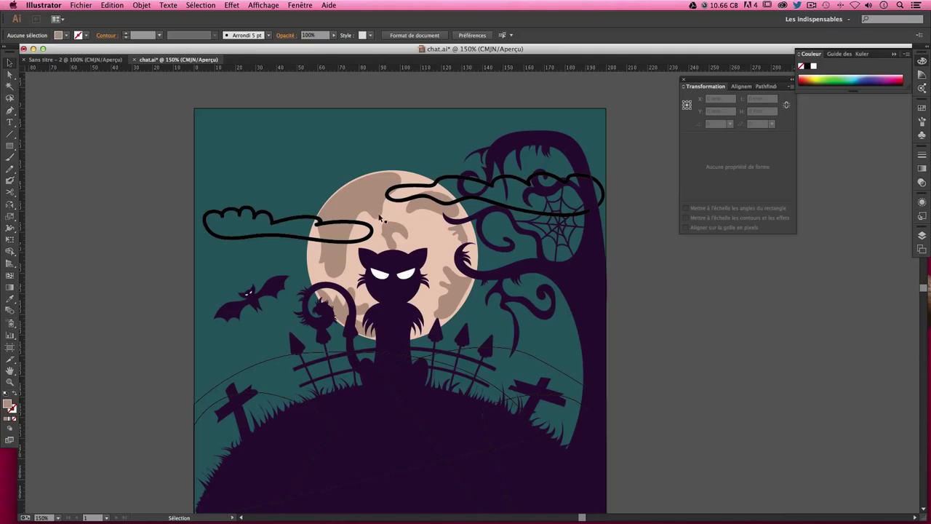
- Magic-wand the darker moon craters and refill them a lighter pinkish-peach
{"action": "left_click", "coordinate": [9, 86]}
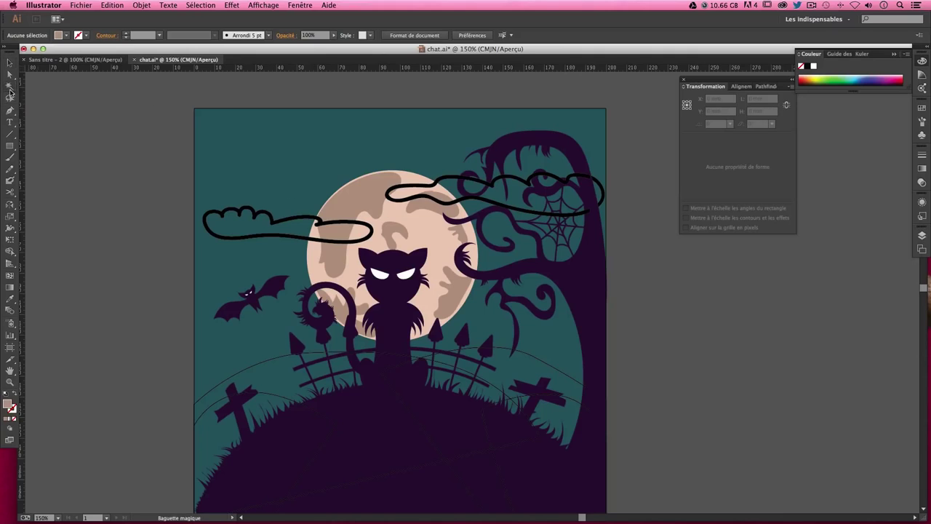
{"action": "left_click", "coordinate": [368, 197]}
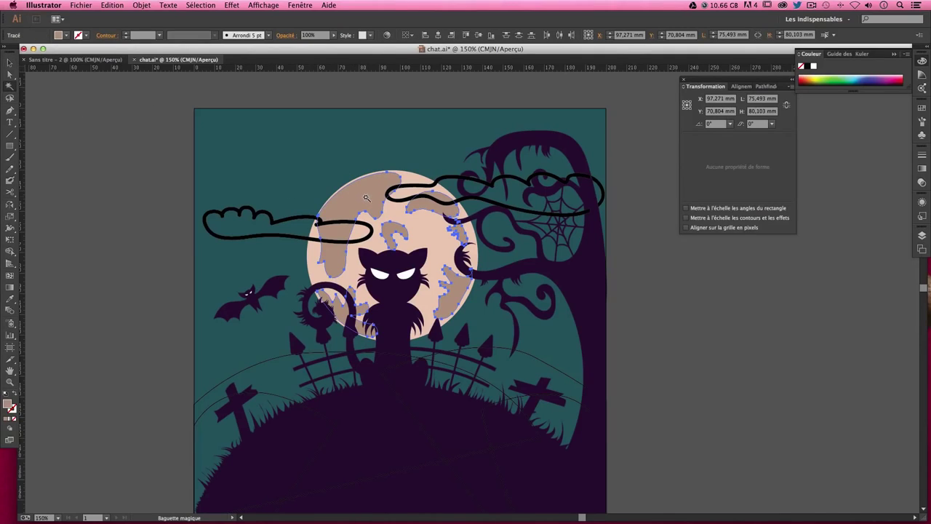
{"action": "key", "text": "v"}
{"action": "double_click", "coordinate": [11, 409]}
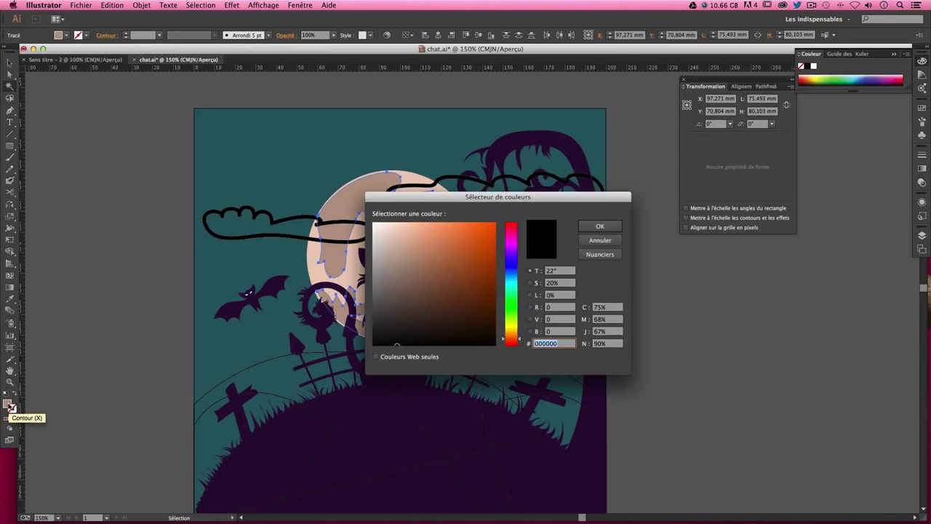
{"action": "key", "text": "Escape"}
{"action": "double_click", "coordinate": [8, 403]}
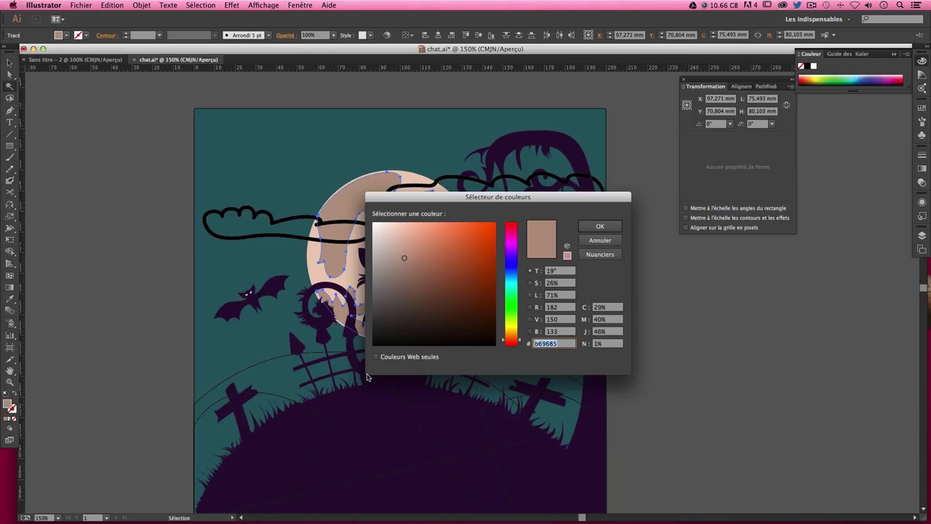
{"action": "type", "text": "e5bba"}
{"action": "key", "text": "Return"}
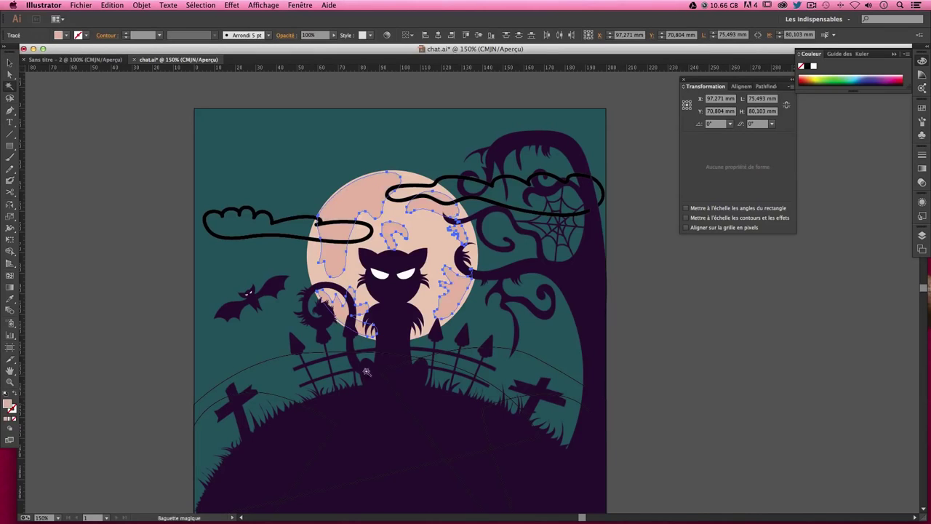
{"action": "left_click", "coordinate": [693, 335]}
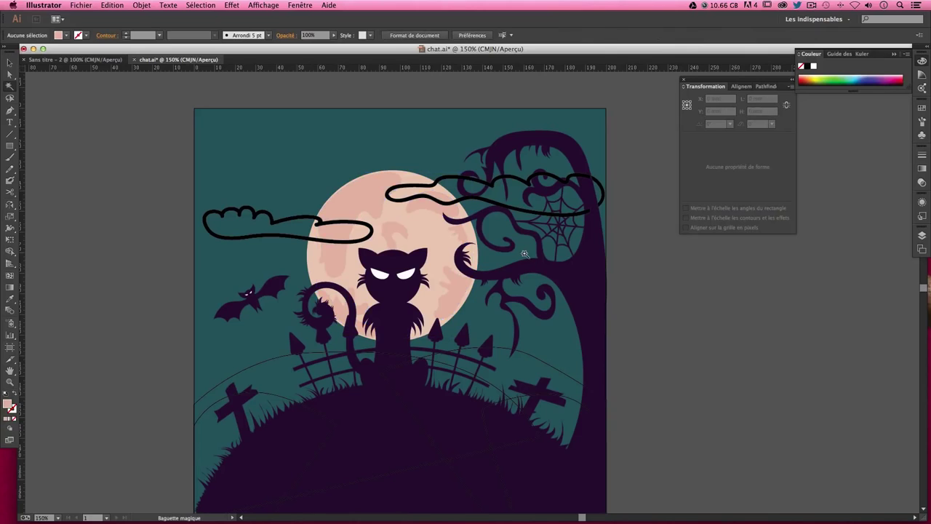
{"action": "left_click", "coordinate": [9, 63]}
- Eyedropper the ground's dark purple into the left cloud, replacing its black outline
{"action": "left_click", "coordinate": [236, 214]}
{"action": "left_click", "coordinate": [10, 298]}
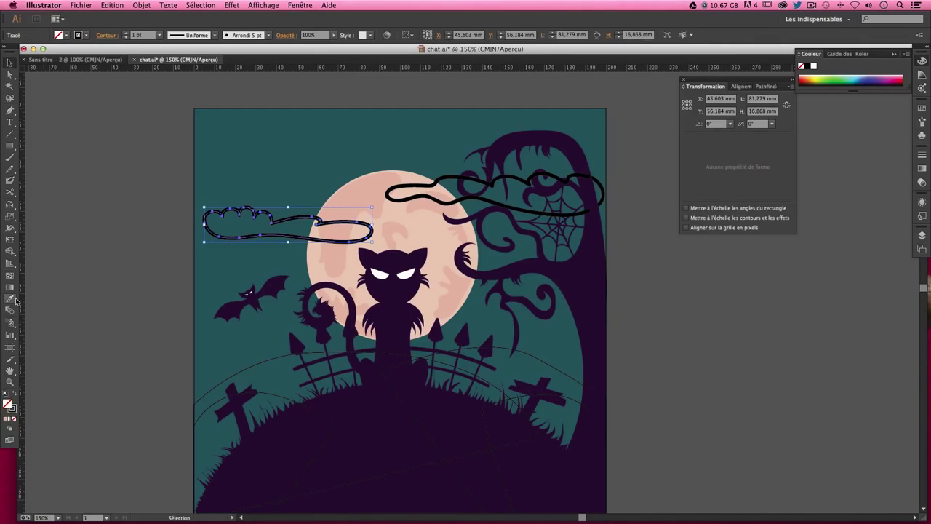
{"action": "left_click", "coordinate": [412, 437]}
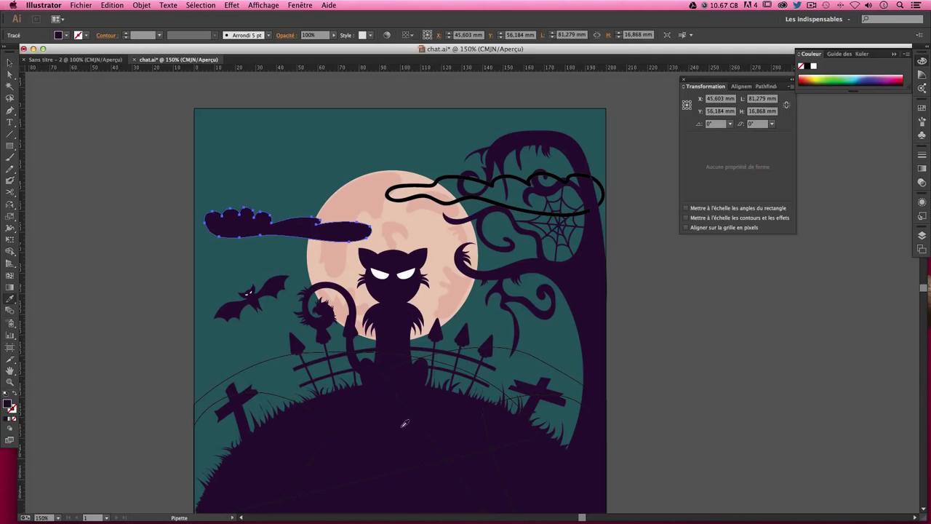
{"action": "key", "text": "v"}
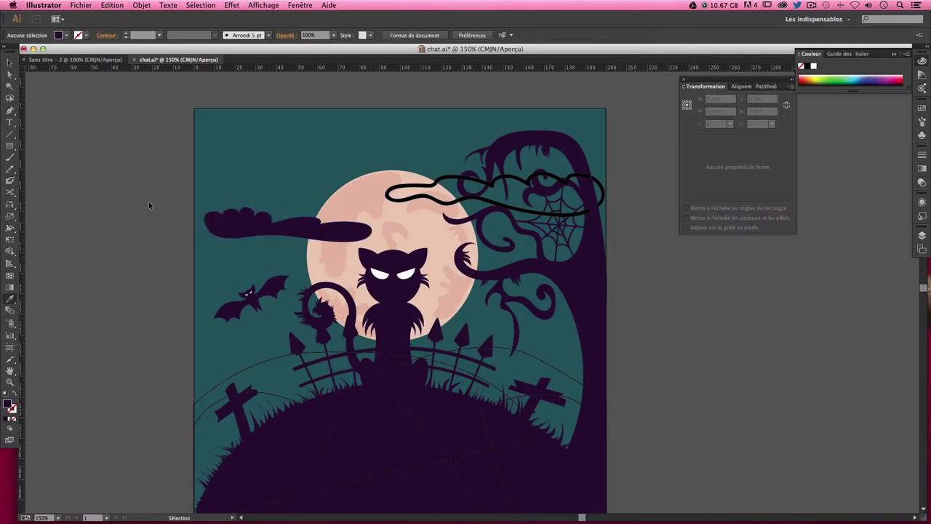
{"action": "key", "text": "ctrl+z"}
{"action": "key", "text": "i"}
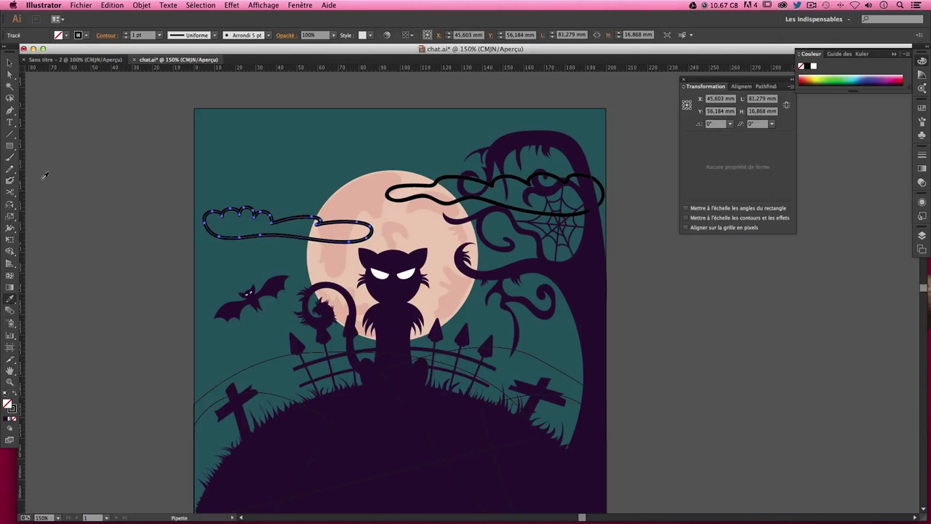
{"action": "left_click", "coordinate": [399, 434]}
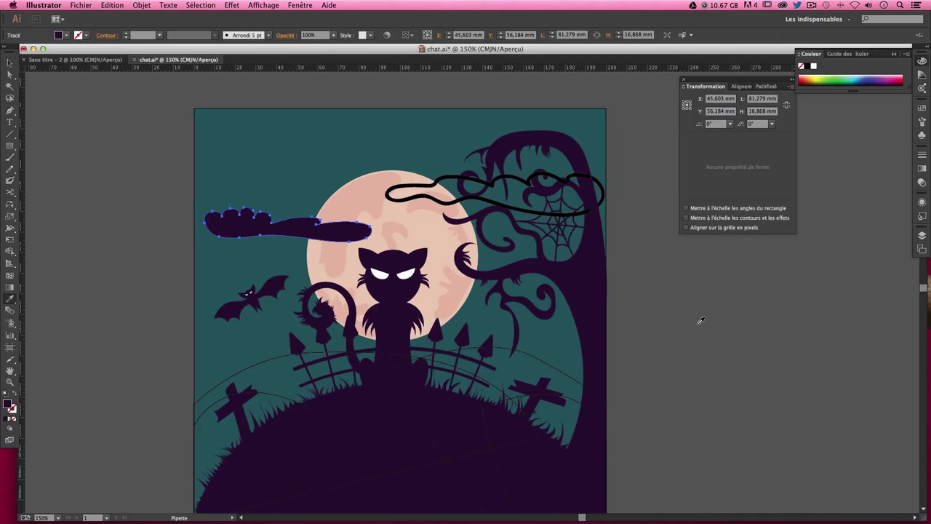
{"action": "key", "text": "ctrl+shift+a"}
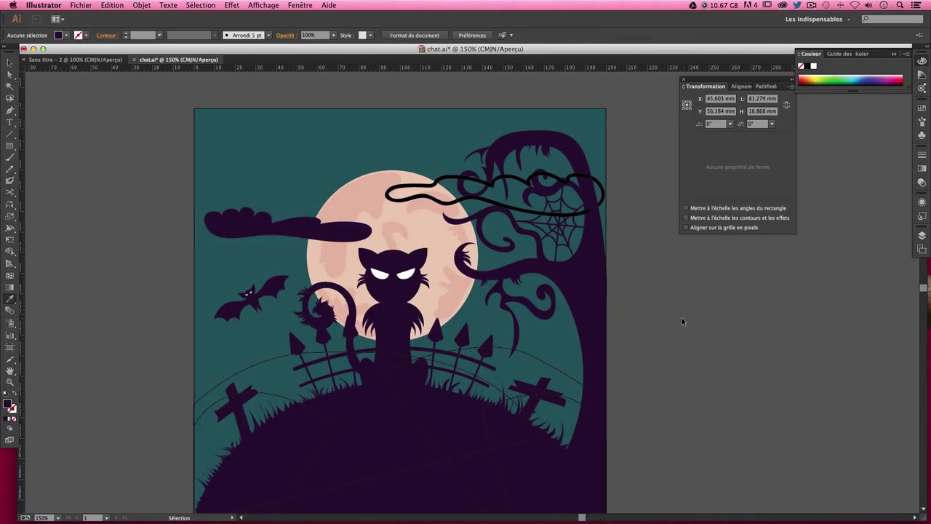
{"action": "left_click", "coordinate": [10, 63]}
{"action": "left_click", "coordinate": [269, 222]}
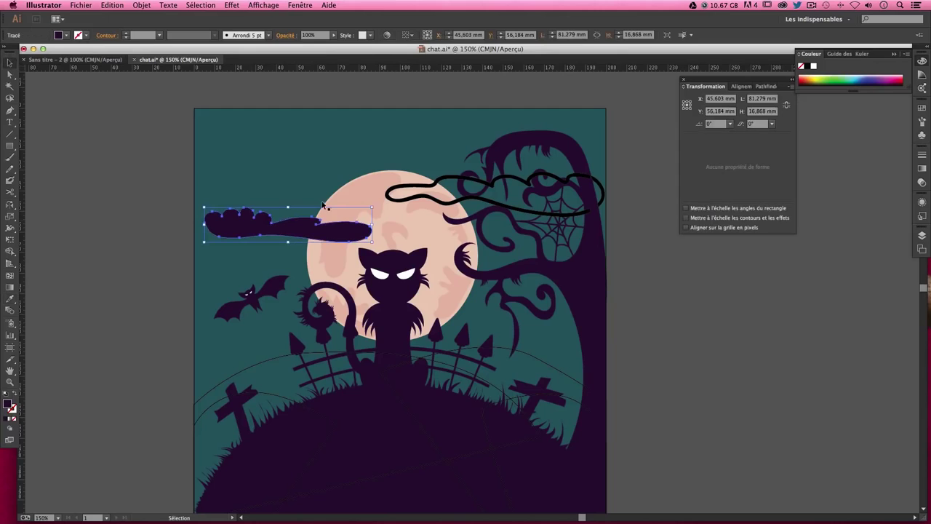
{"action": "left_click", "coordinate": [922, 74]}
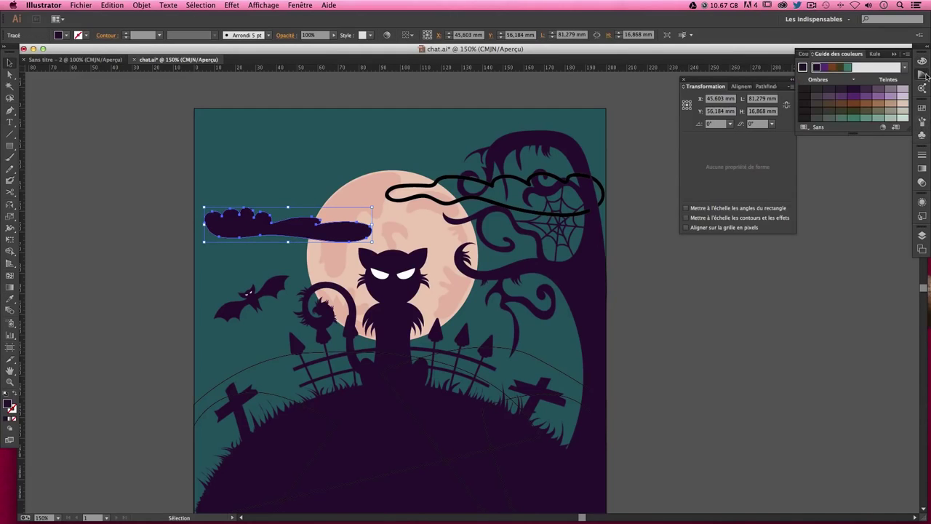
- Set the left cloud's opacity to 25% in the Transparency panel
{"action": "left_click", "coordinate": [922, 169]}
{"action": "left_click", "coordinate": [924, 158]}
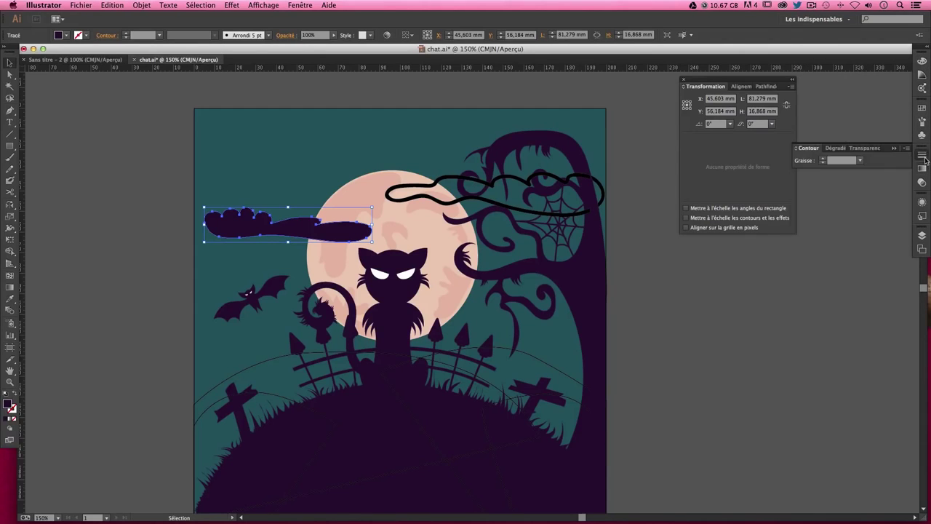
{"action": "left_click", "coordinate": [863, 149]}
{"action": "left_click", "coordinate": [879, 159]}
{"action": "type", "text": "20"}
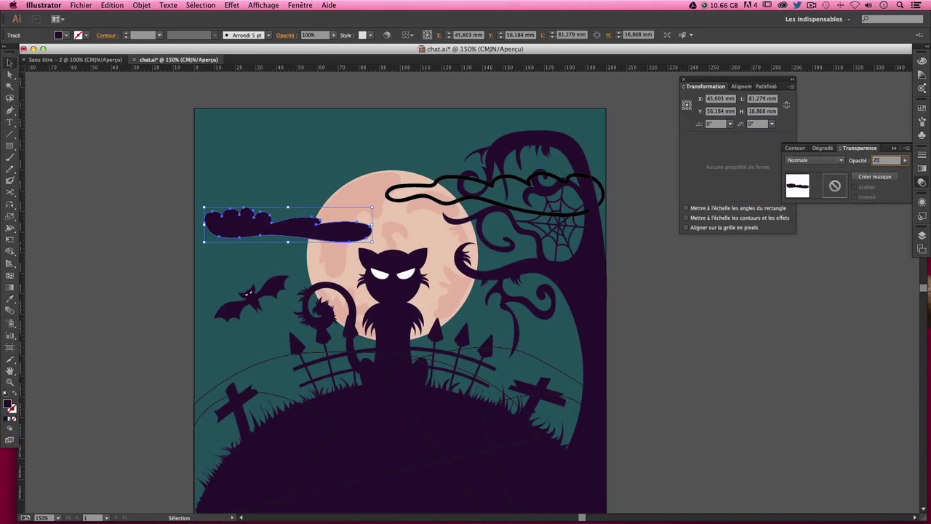
{"action": "key", "text": "Return"}
{"action": "key", "text": "ctrl+shift+a"}
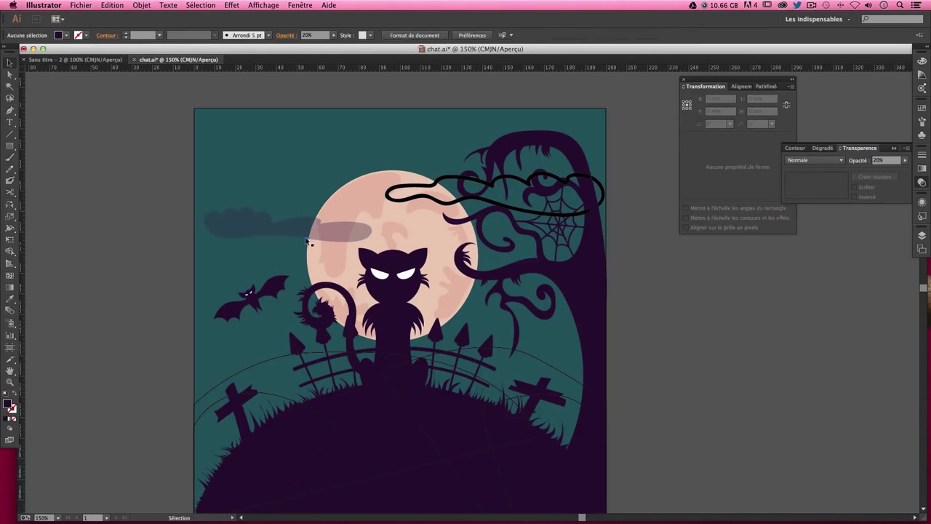
{"action": "key", "text": "v"}
{"action": "left_click", "coordinate": [240, 226]}
{"action": "type", "text": "25"}
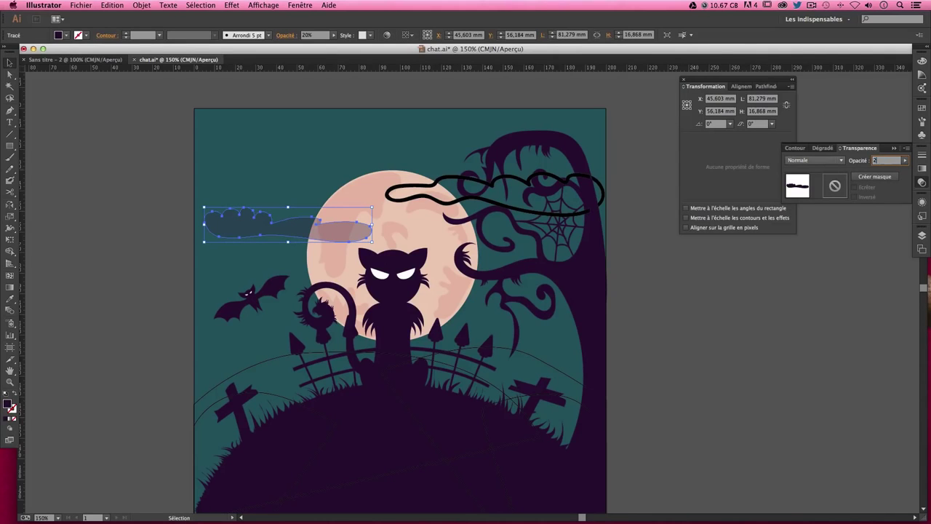
{"action": "key", "text": "Return"}
{"action": "key", "text": "a"}
- Swap the right wavy line's fill and stroke so it becomes a filled cloud
{"action": "left_click", "coordinate": [711, 264]}
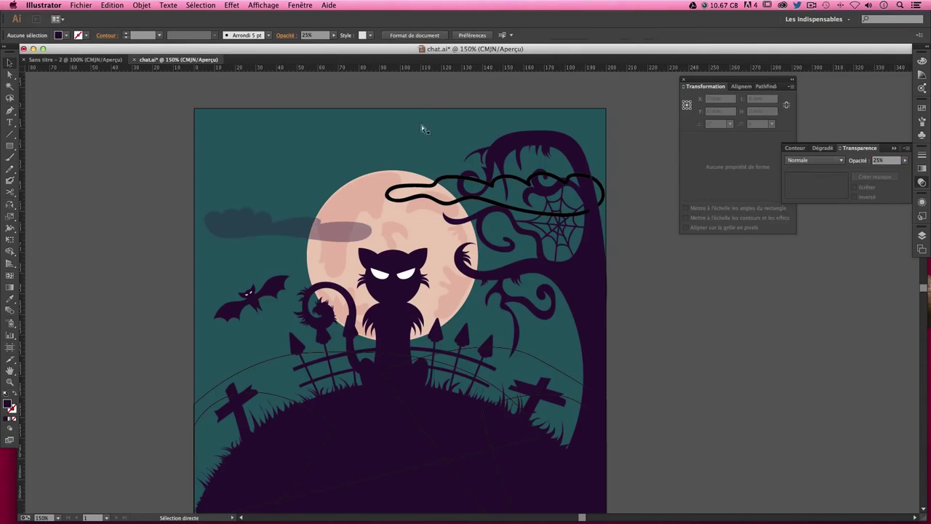
{"action": "left_click", "coordinate": [515, 161]}
{"action": "key", "text": "v"}
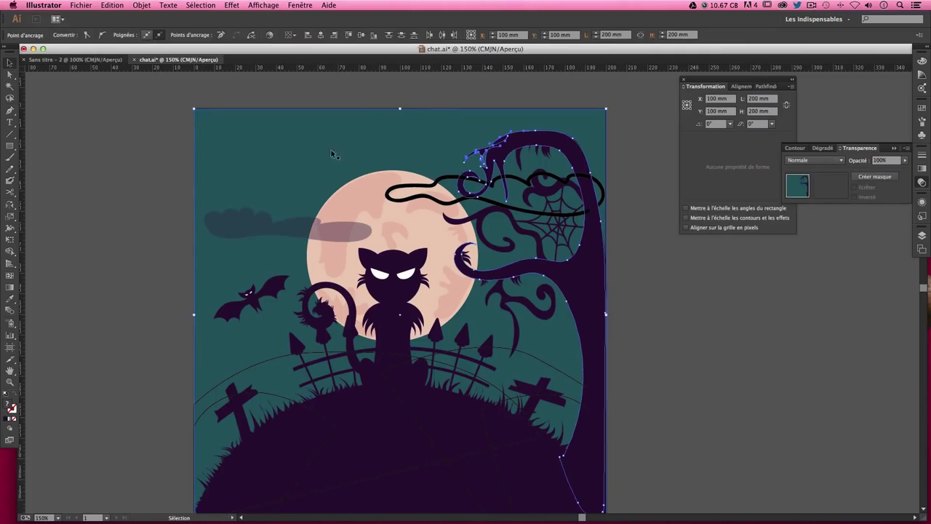
{"action": "left_click", "coordinate": [409, 191]}
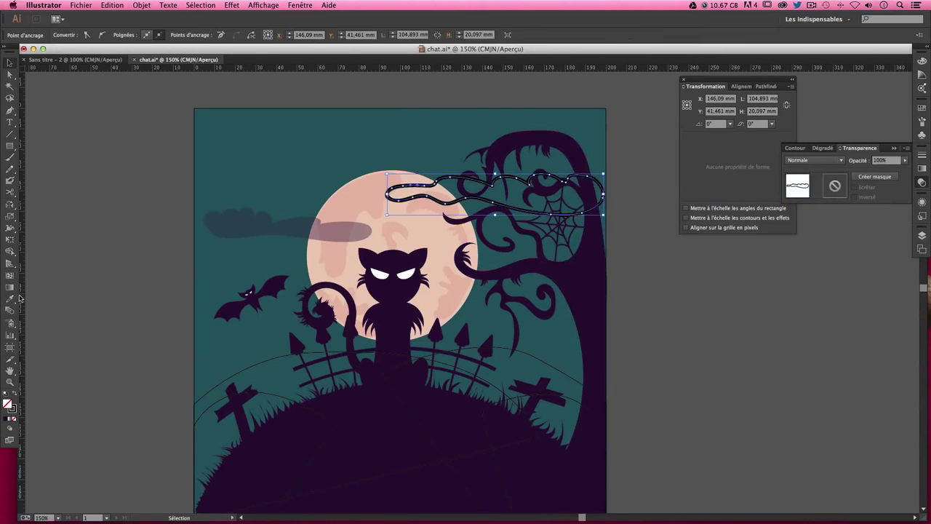
{"action": "left_click", "coordinate": [16, 401]}
{"action": "type", "text": "25"}
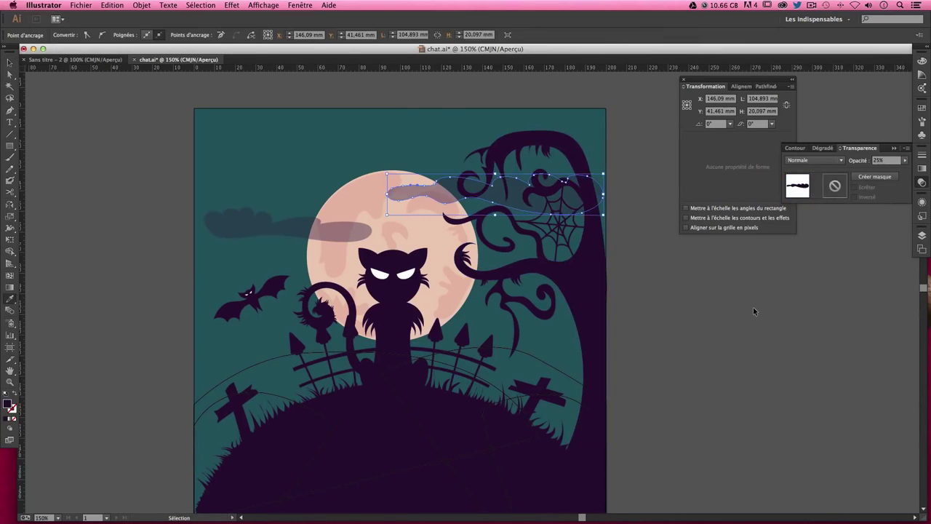
{"action": "left_click", "coordinate": [754, 311]}
- Set the wavy cloud's opacity to 35%
{"action": "key", "text": "i"}
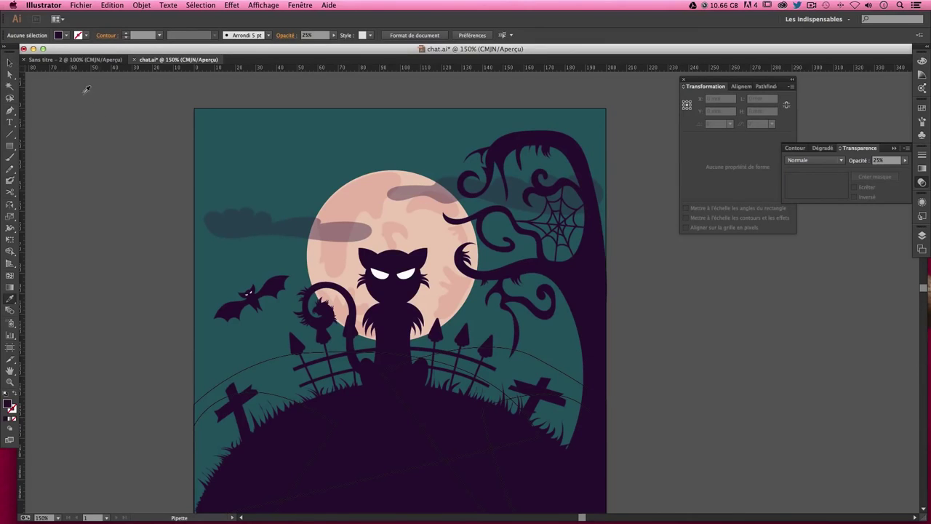
{"action": "left_click", "coordinate": [10, 63]}
{"action": "left_click", "coordinate": [424, 191]}
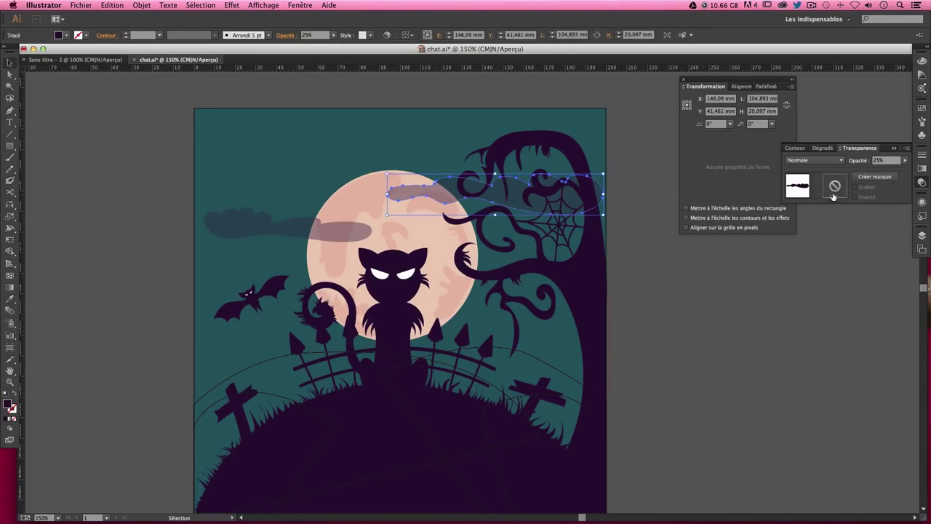
{"action": "left_click", "coordinate": [879, 160]}
{"action": "type", "text": "35"}
{"action": "key", "text": "Return"}
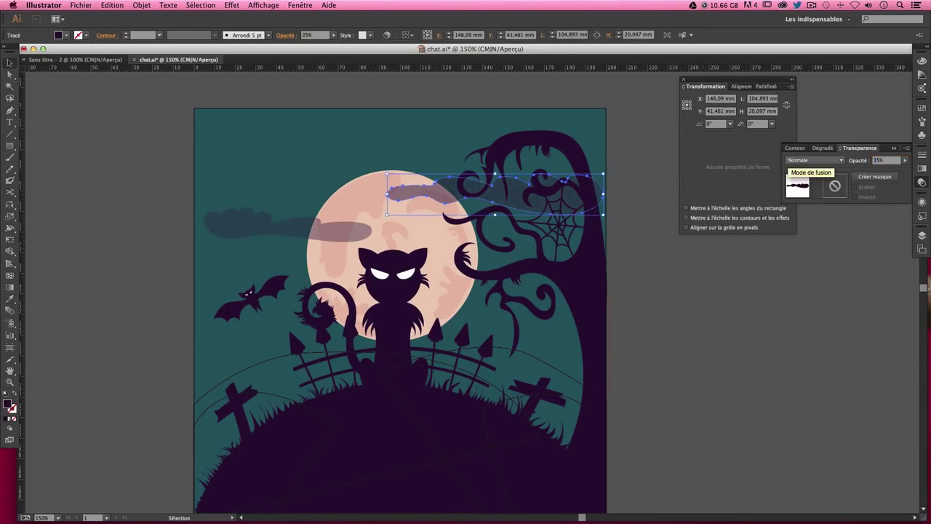
{"action": "left_click", "coordinate": [739, 264]}
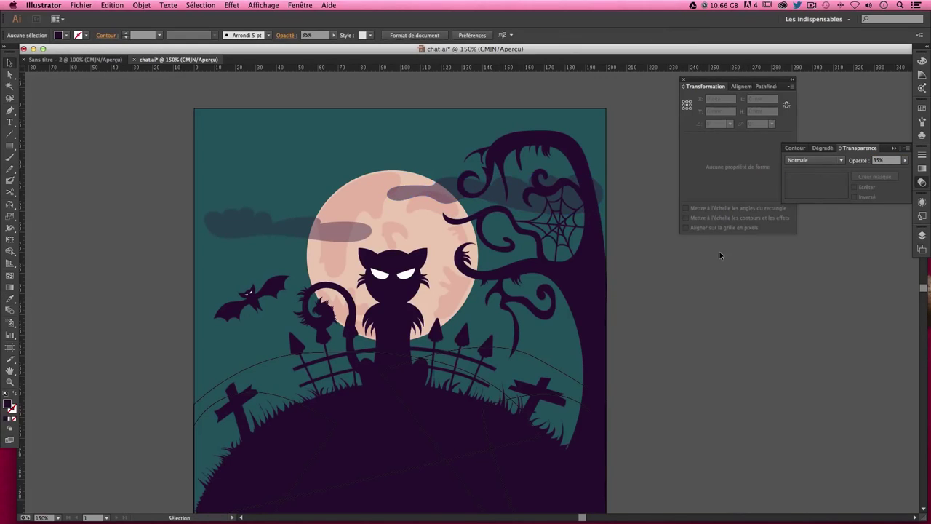
{"action": "left_click", "coordinate": [413, 132]}
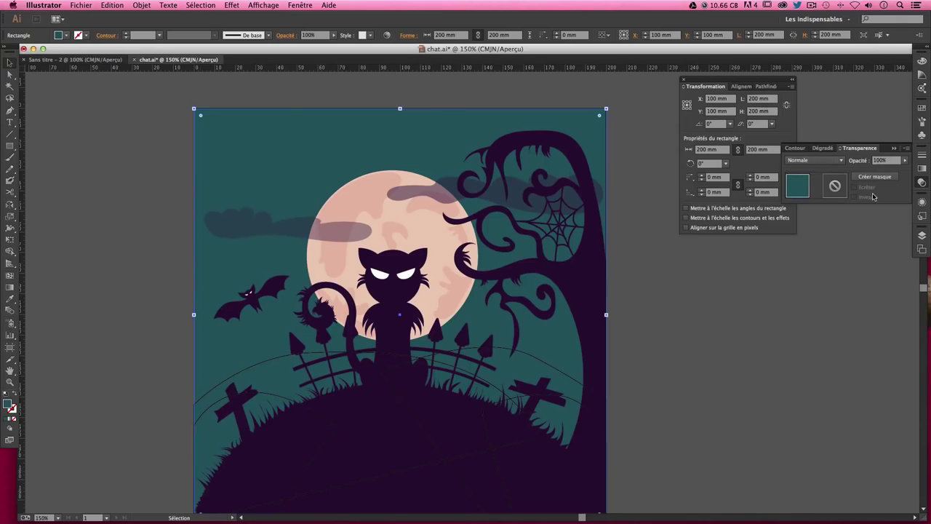
- Give the background rectangle a radial gradient fill
{"action": "left_click", "coordinate": [824, 148]}
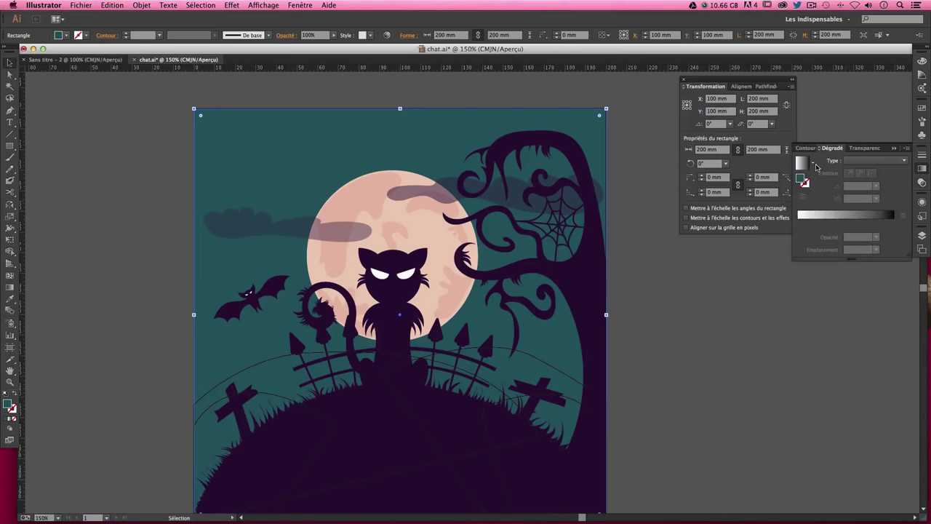
{"action": "left_click", "coordinate": [803, 163]}
{"action": "left_click", "coordinate": [891, 160]}
{"action": "left_click", "coordinate": [885, 185]}
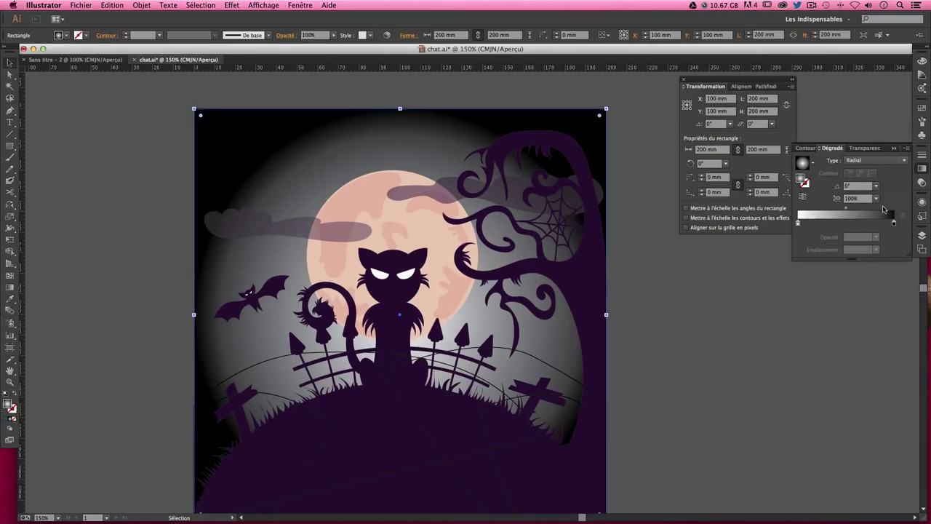
- Switch the left gradient stop's colour to RGB mode, ready for hex 31464b
{"action": "double_click", "coordinate": [798, 224]}
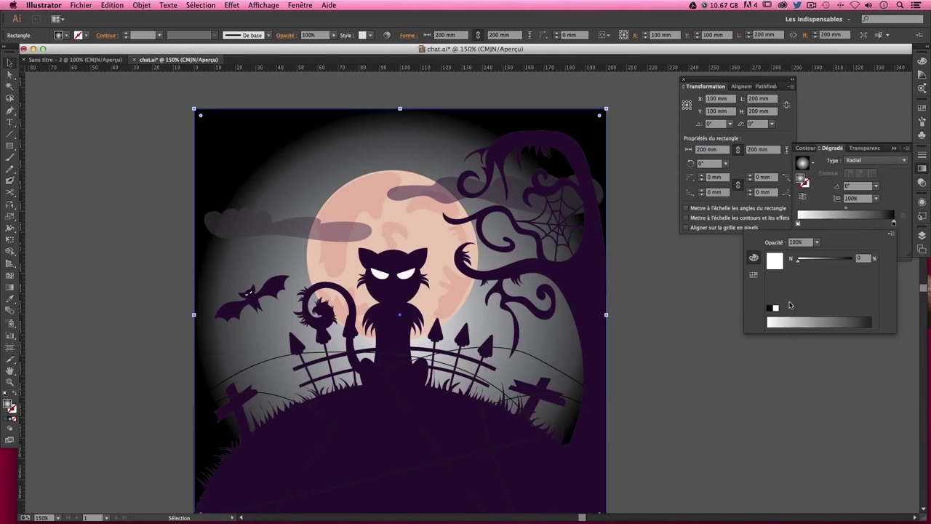
{"action": "left_click", "coordinate": [798, 224]}
{"action": "double_click", "coordinate": [798, 224]}
{"action": "left_click", "coordinate": [891, 234]}
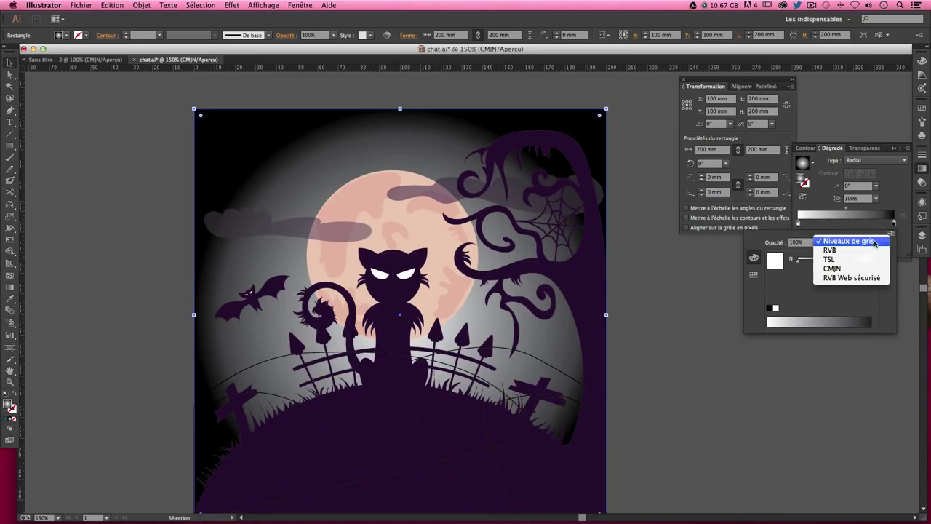
{"action": "left_click", "coordinate": [853, 267]}
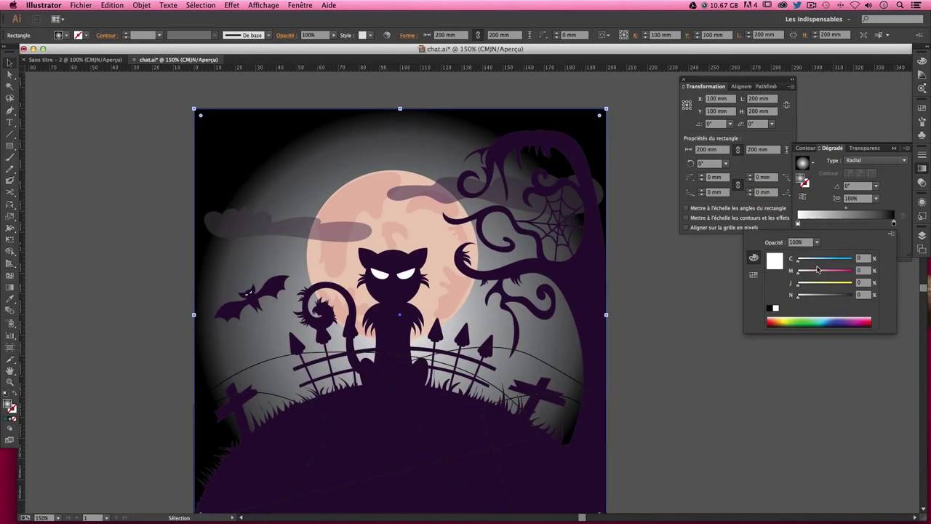
{"action": "left_click", "coordinate": [892, 235]}
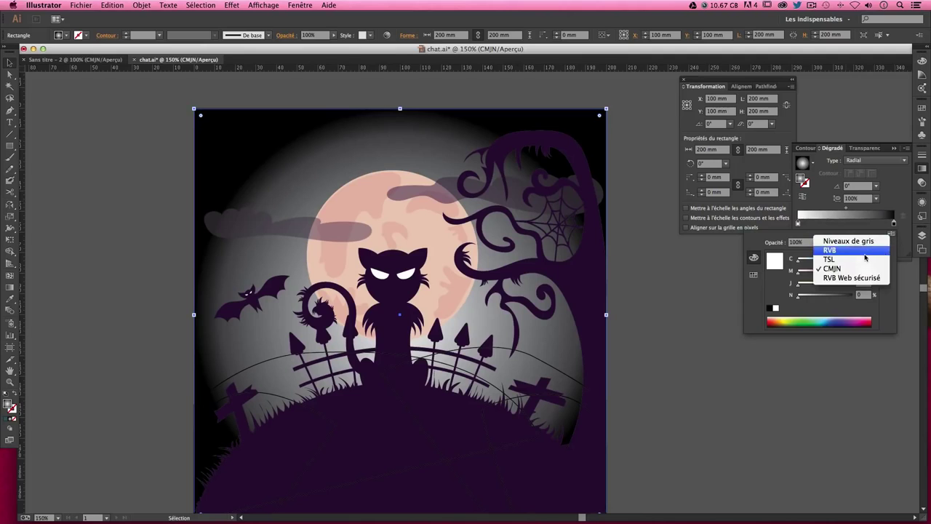
{"action": "left_click", "coordinate": [836, 277]}
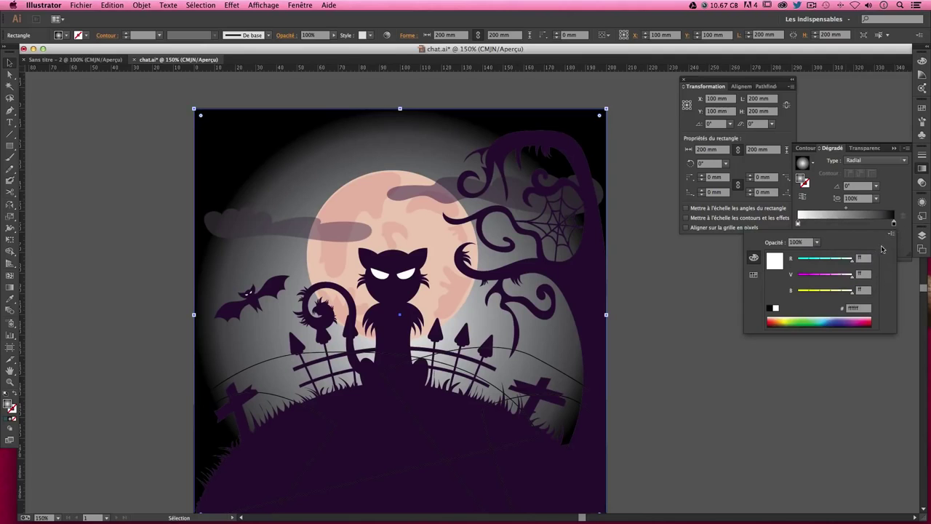
{"action": "left_click", "coordinate": [854, 309]}
- Apply the dark teal to the left stop and set the right stop to hex 8ca9b2
{"action": "key", "text": "Return"}
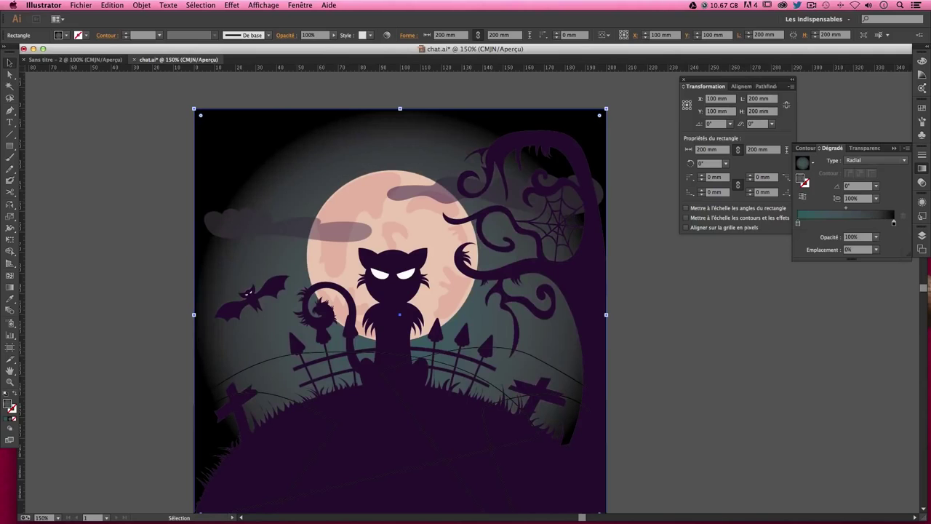
{"action": "double_click", "coordinate": [894, 225]}
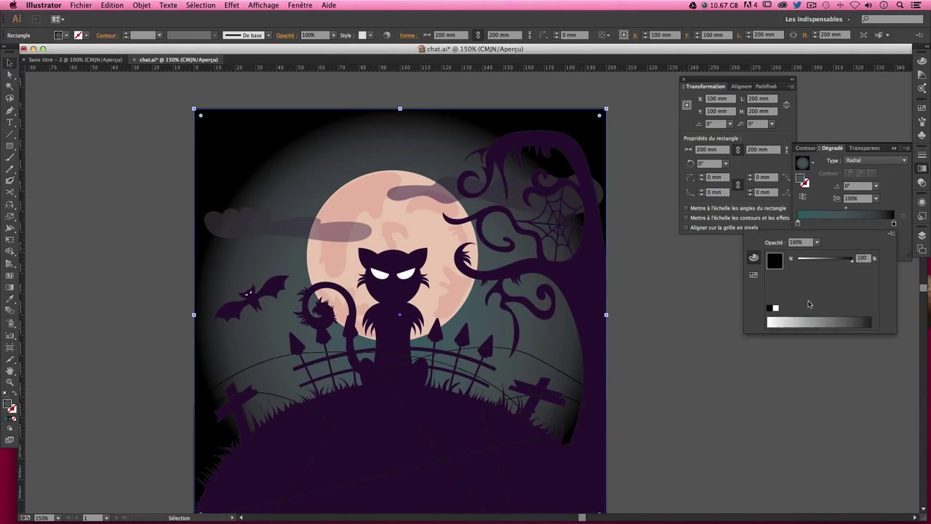
{"action": "left_click", "coordinate": [891, 233]}
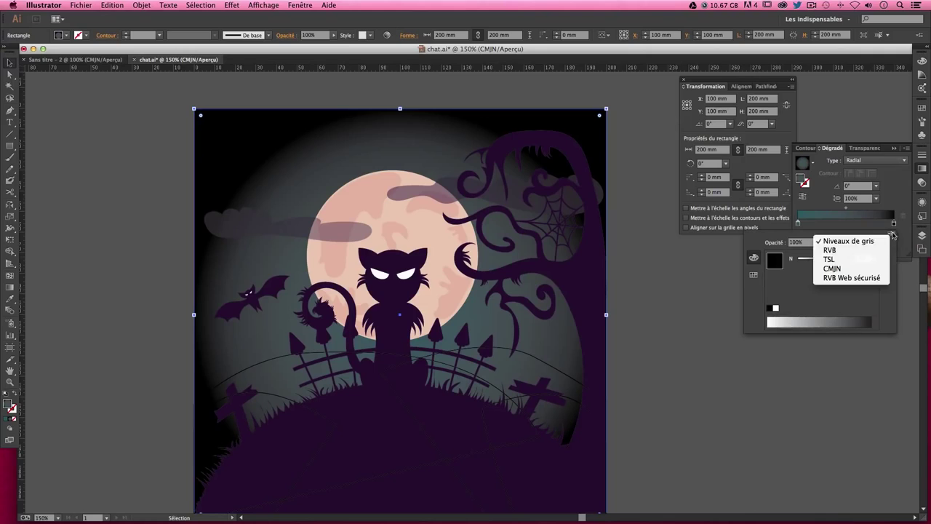
{"action": "left_click", "coordinate": [859, 279]}
{"action": "left_click", "coordinate": [856, 309]}
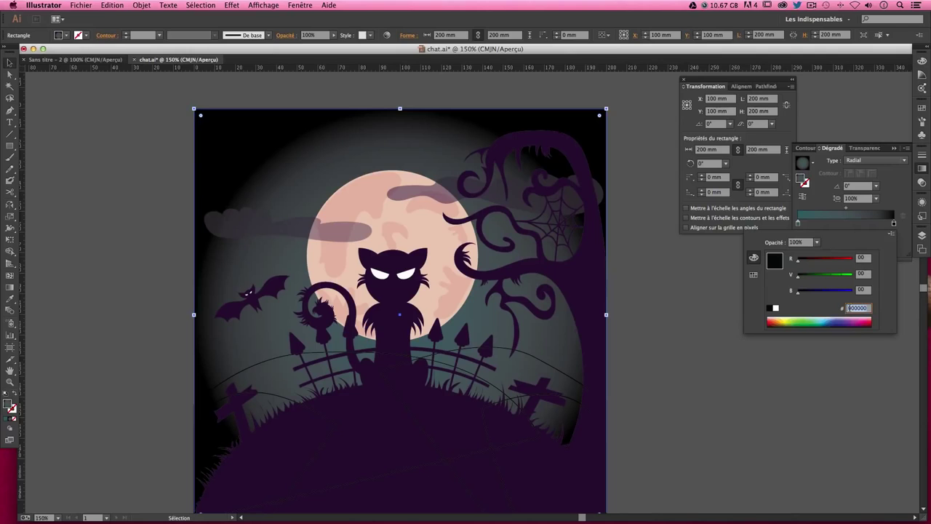
{"action": "type", "text": "8ca9b2"}
{"action": "key", "text": "Return"}
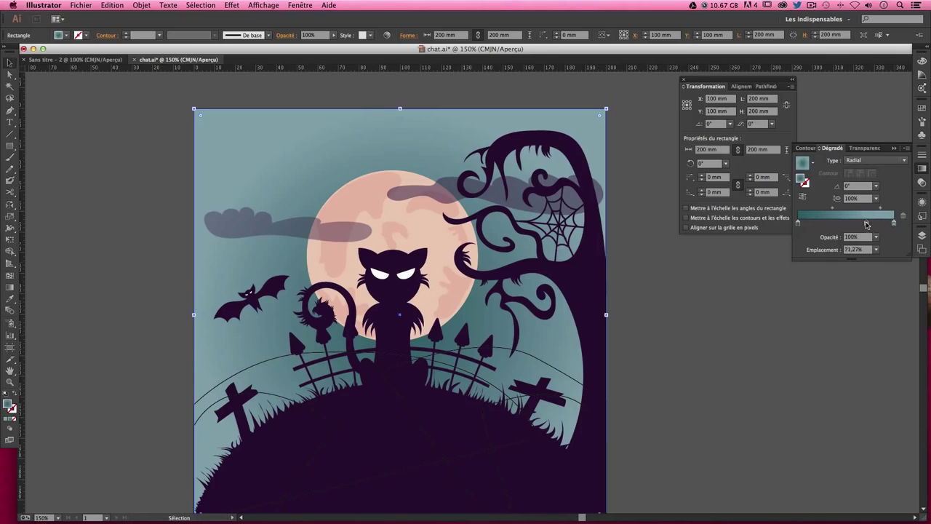
- Adjust the gradient stops and move the midpoint outward to about 76.73%
{"action": "left_click", "coordinate": [924, 235]}
{"action": "mouse_move", "coordinate": [894, 223]}
{"action": "left_mouse_down"}
{"action": "mouse_move", "coordinate": [838, 222]}
{"action": "mouse_move", "coordinate": [894, 222]}
{"action": "left_mouse_up"}
{"action": "left_click", "coordinate": [797, 223]}
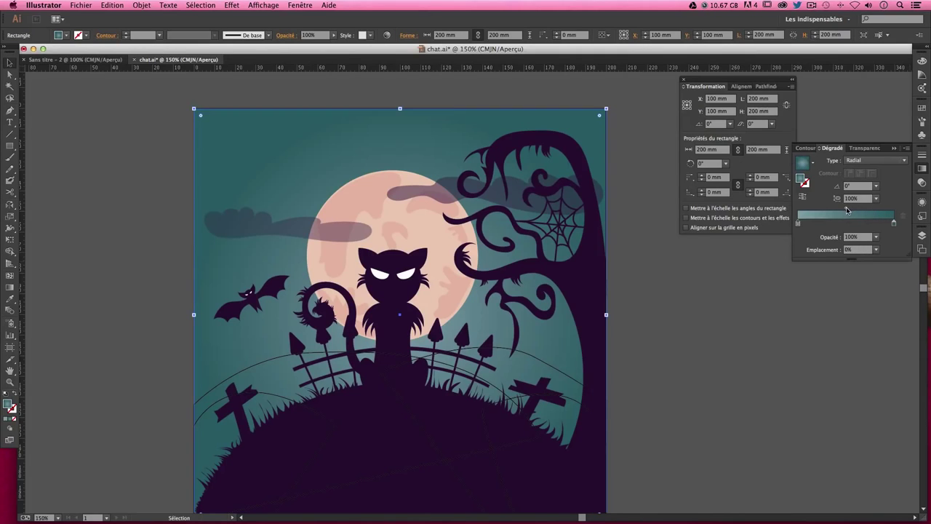
{"action": "left_click_drag", "start_coordinate": [847, 210], "coordinate": [873, 211]}
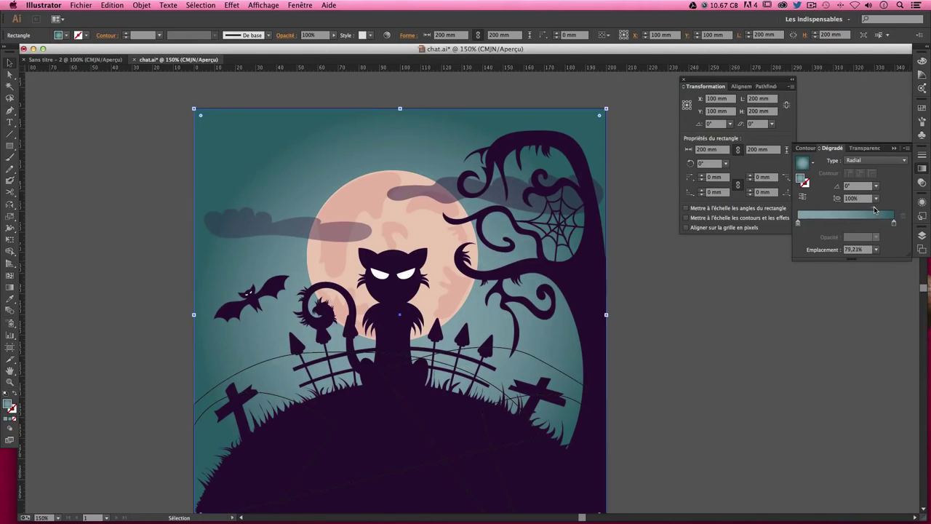
{"action": "left_click", "coordinate": [716, 389]}
{"action": "mouse_move", "coordinate": [715, 395]}
{"action": "left_mouse_down"}
{"action": "mouse_move", "coordinate": [710, 347]}
{"action": "mouse_move", "coordinate": [716, 382]}
{"action": "left_mouse_up"}
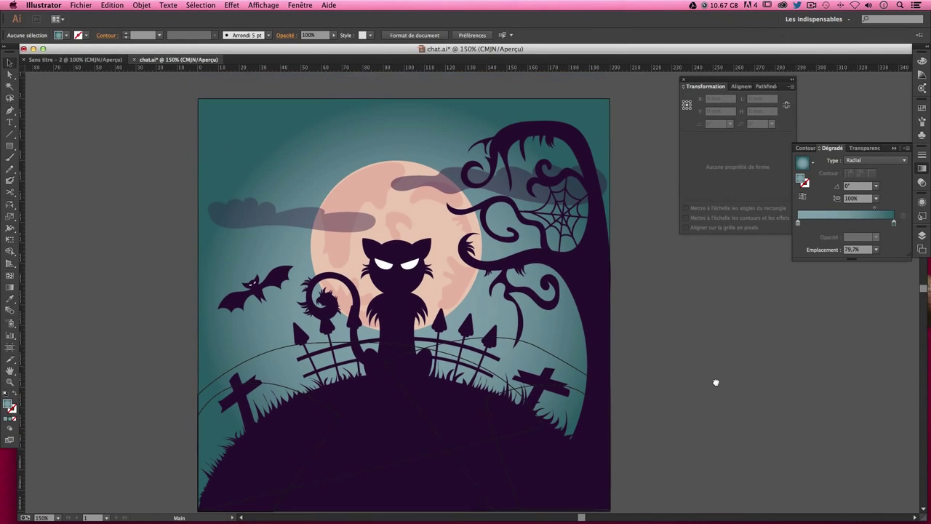
{"action": "left_click", "coordinate": [385, 153]}
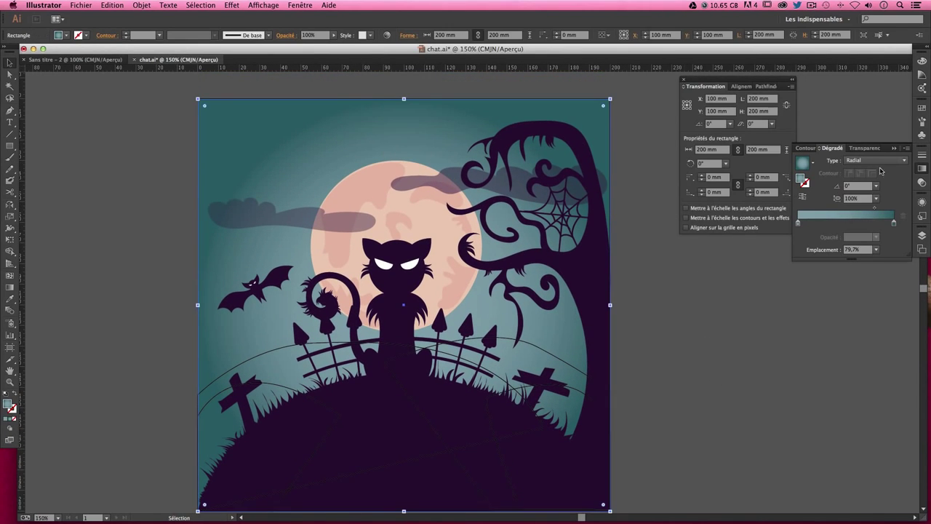
{"action": "left_click_drag", "start_coordinate": [876, 210], "coordinate": [874, 211]}
{"action": "left_click", "coordinate": [880, 301]}
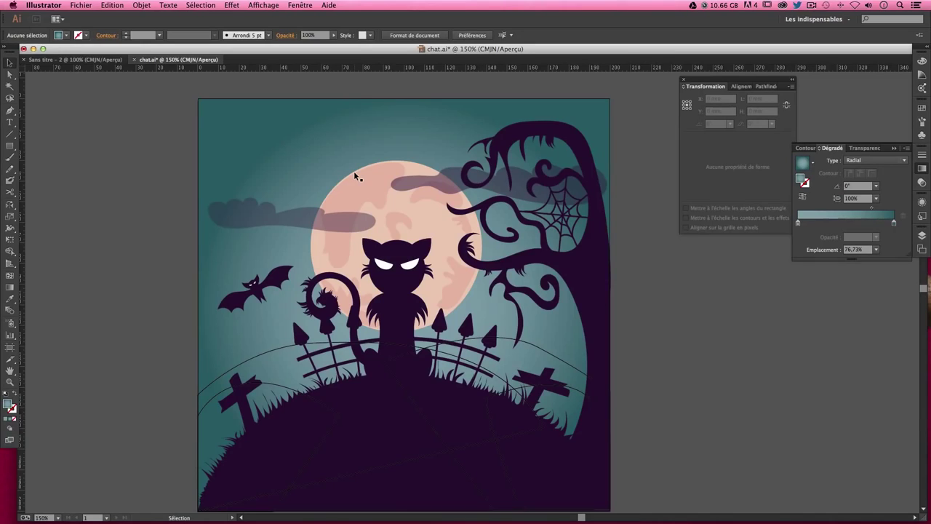
- Select the cat's white eyes with the Magic Wand and fill them orange
{"action": "left_click", "coordinate": [10, 86]}
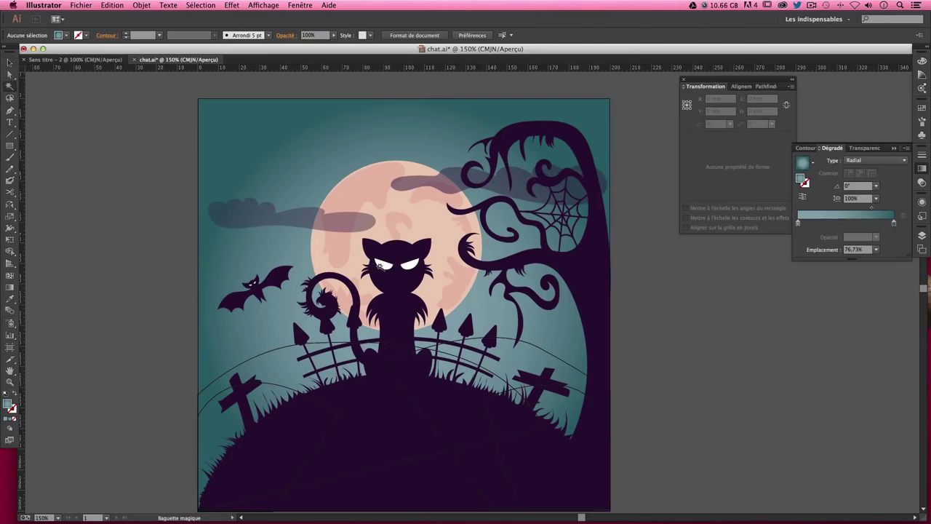
{"action": "left_click", "coordinate": [379, 265]}
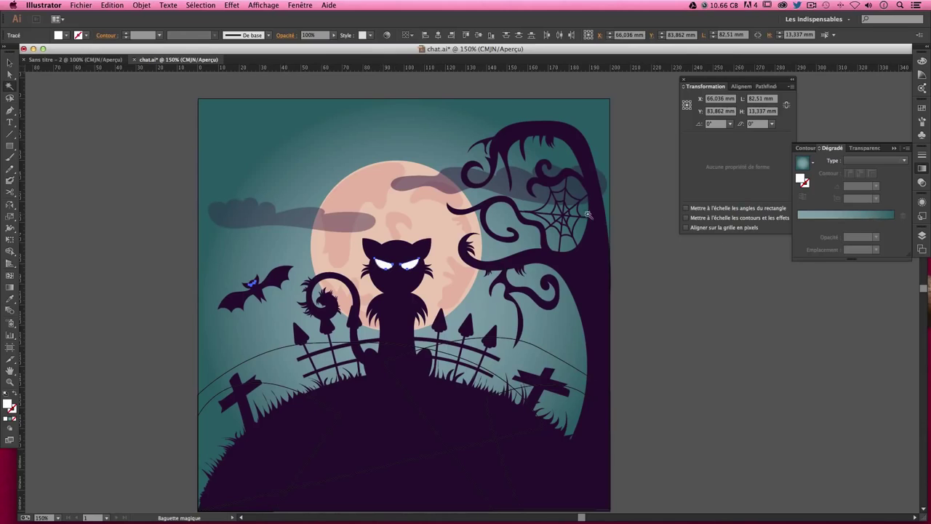
{"action": "double_click", "coordinate": [8, 405]}
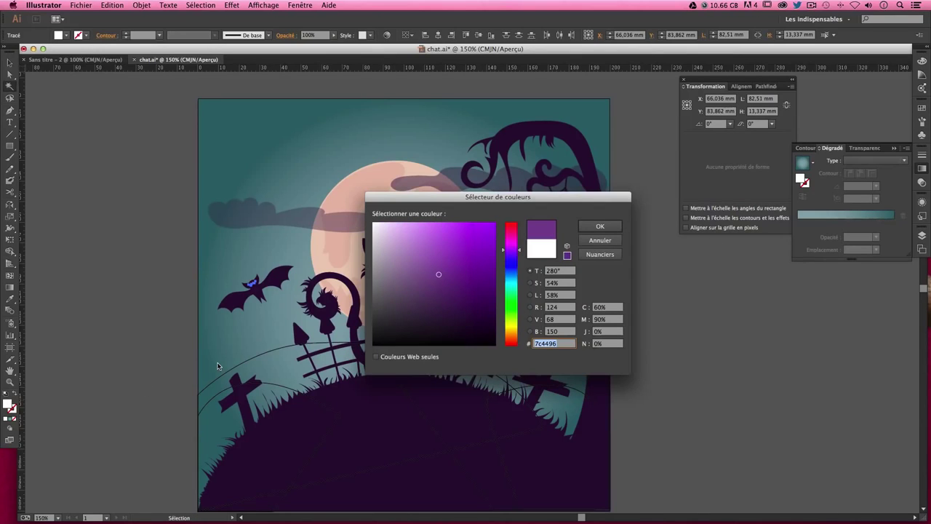
{"action": "type", "text": "fc8b29"}
{"action": "key", "text": "Return"}
{"action": "left_click", "coordinate": [9, 62]}
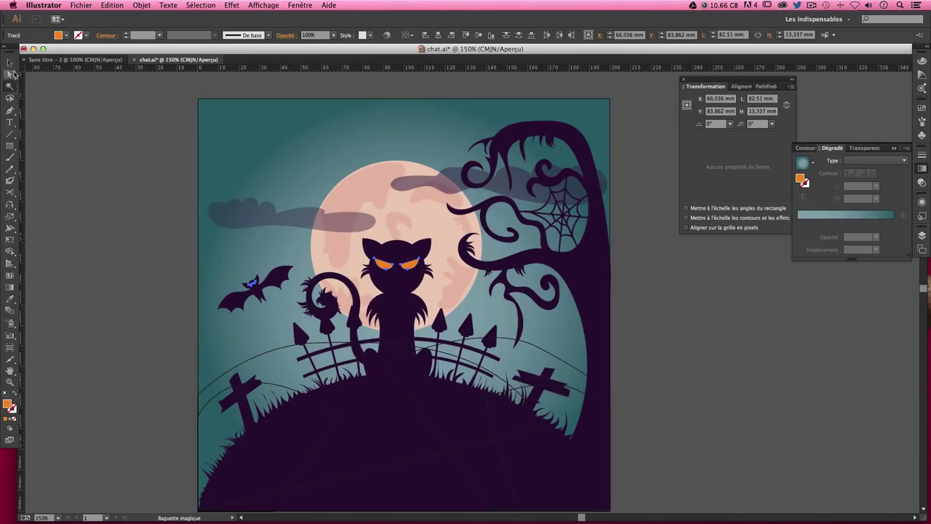
{"action": "left_click", "coordinate": [121, 159]}
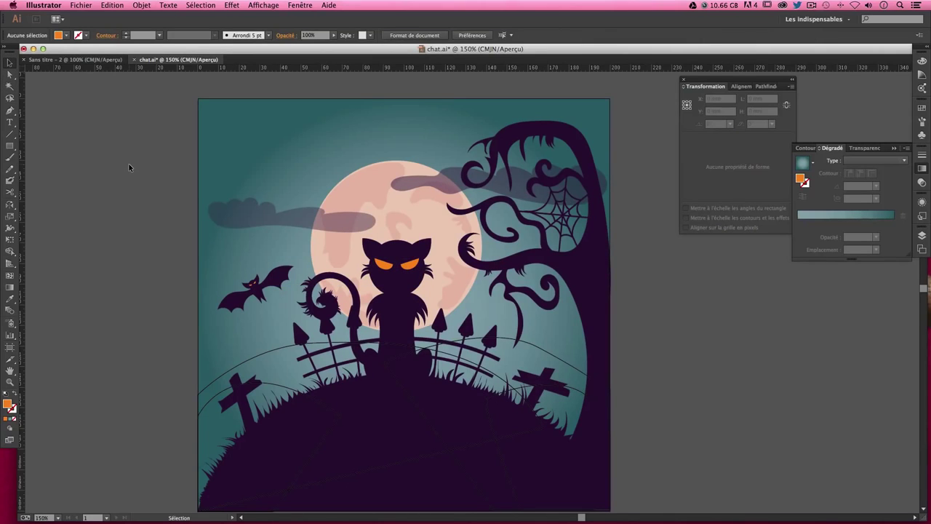
{"action": "scroll", "coordinate": [510, 247], "scroll_direction": "down", "scroll_amount": 3}
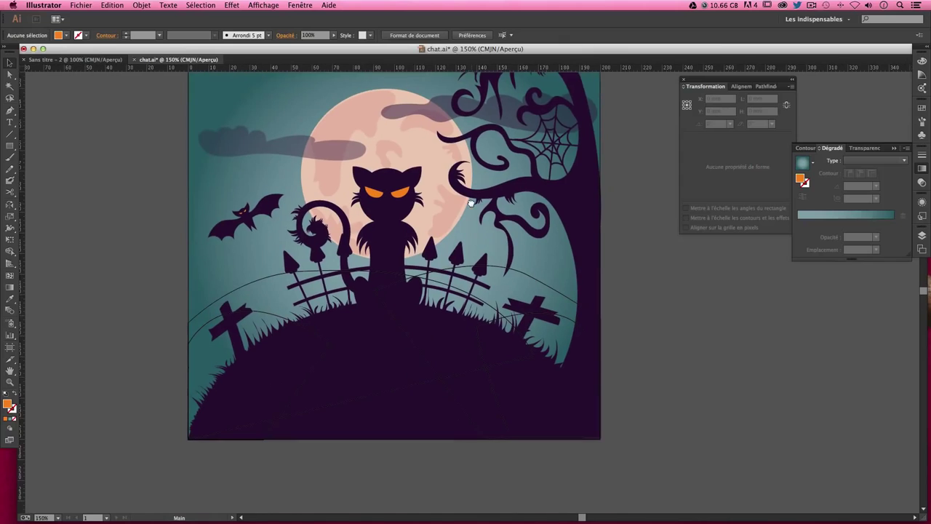
{"action": "left_click", "coordinate": [389, 248]}
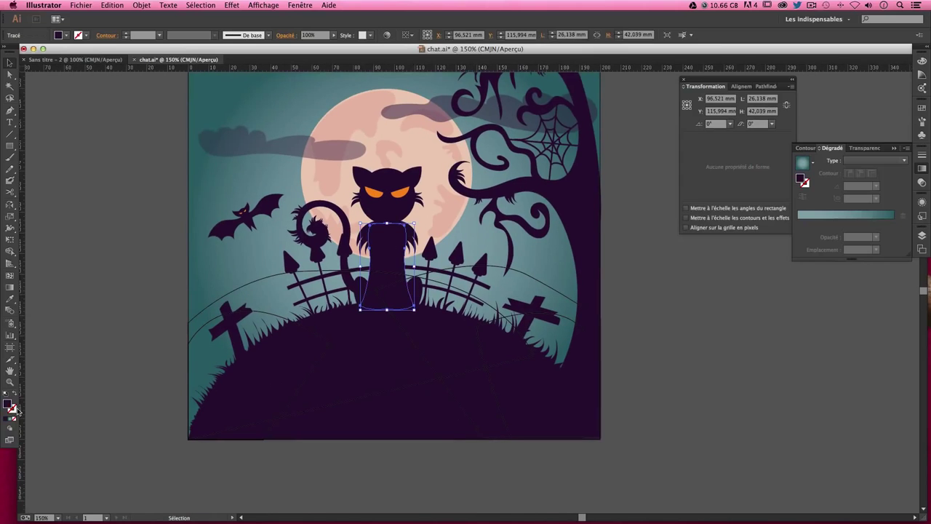
{"action": "double_click", "coordinate": [8, 405]}
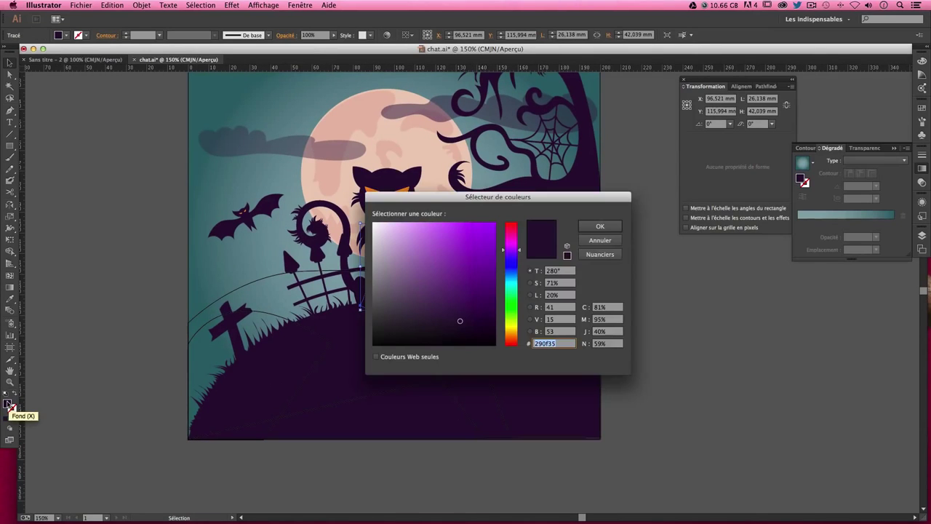
{"action": "key", "text": "Return"}
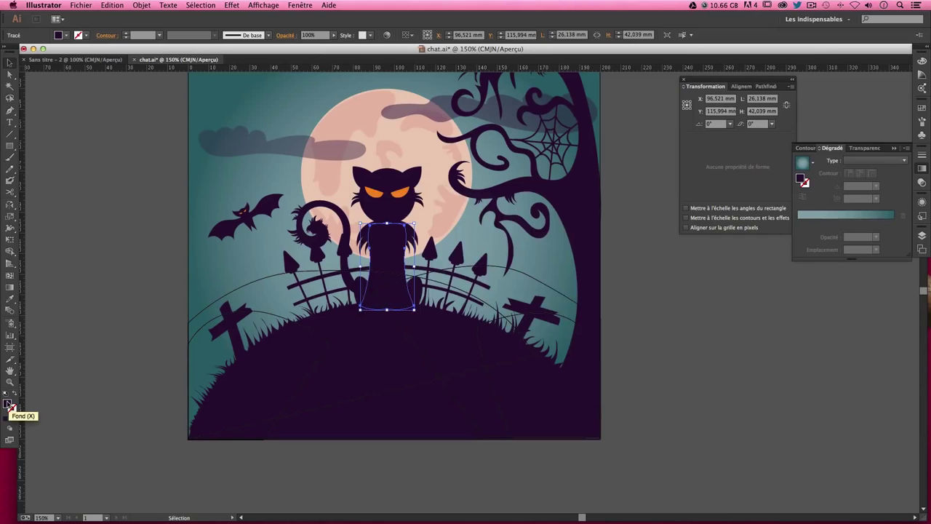
{"action": "left_click", "coordinate": [655, 393]}
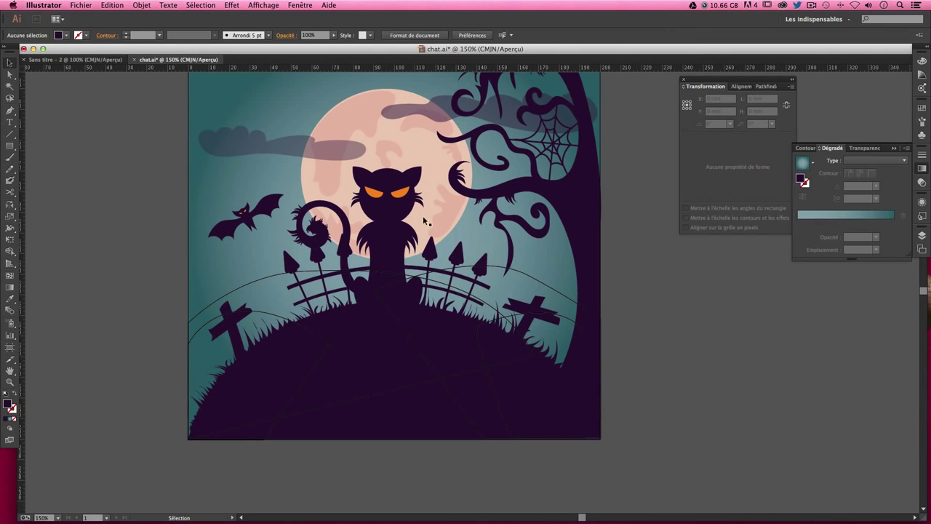
{"action": "scroll", "coordinate": [433, 326], "scroll_direction": "up", "scroll_amount": 5}
{"action": "scroll", "coordinate": [422, 362], "scroll_direction": "down", "scroll_amount": 3}
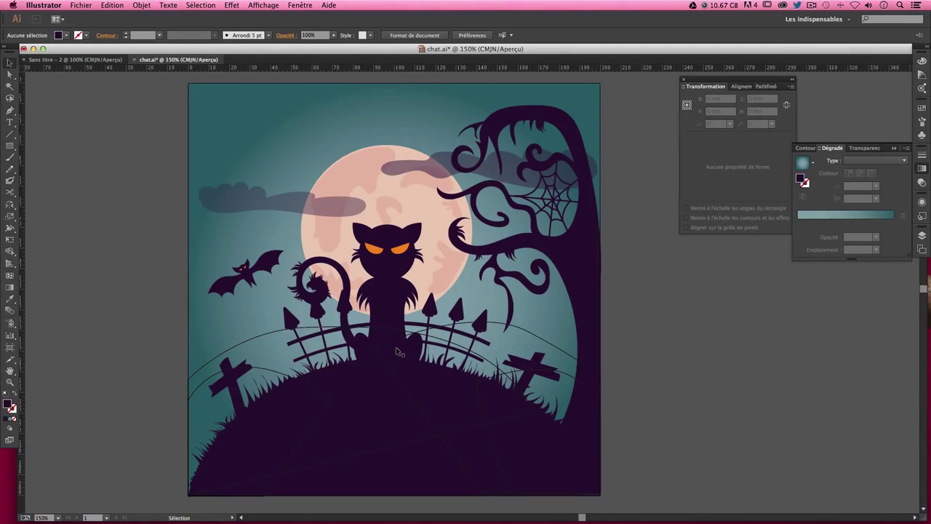
- Fill the hill arc with dark green and remove its outline
{"action": "left_click", "coordinate": [263, 337]}
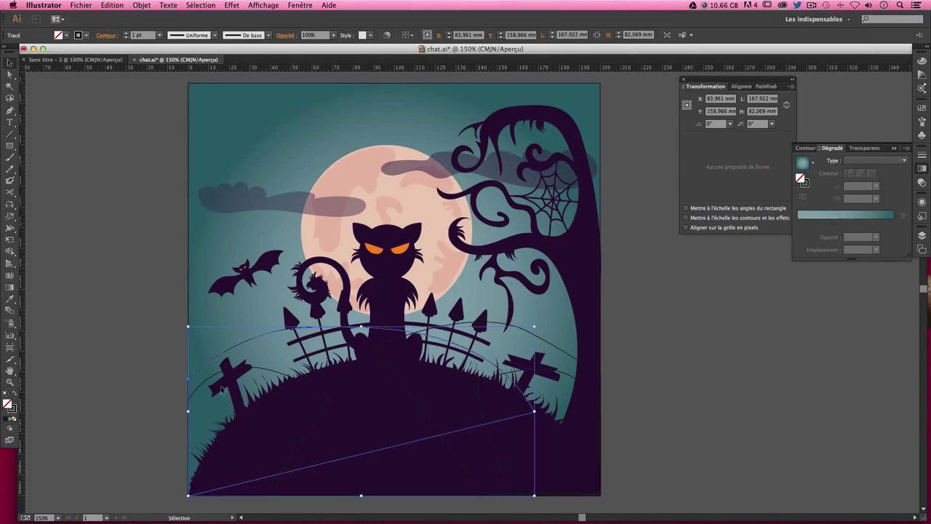
{"action": "double_click", "coordinate": [8, 403]}
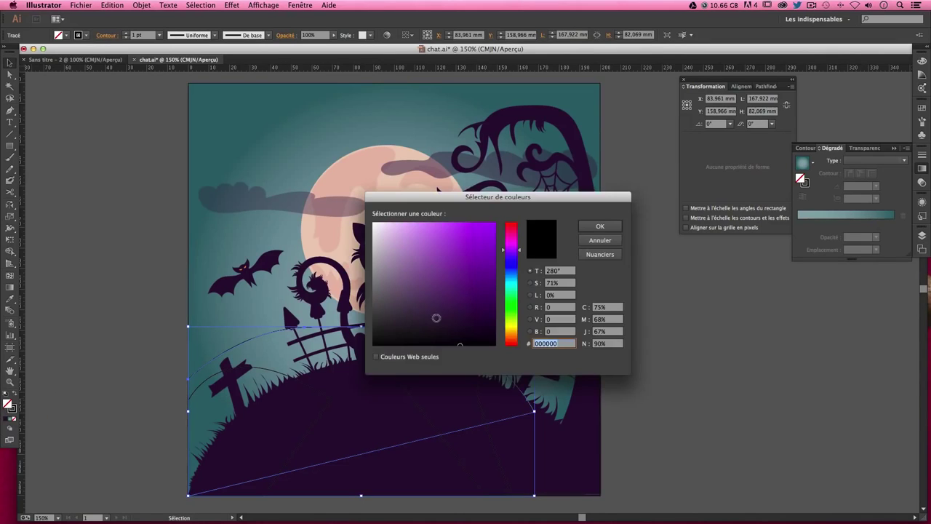
{"action": "left_click", "coordinate": [512, 303]}
{"action": "mouse_move", "coordinate": [476, 311]}
{"action": "left_mouse_down"}
{"action": "mouse_move", "coordinate": [426, 325]}
{"action": "mouse_move", "coordinate": [441, 318]}
{"action": "left_mouse_up"}
{"action": "left_click", "coordinate": [593, 227]}
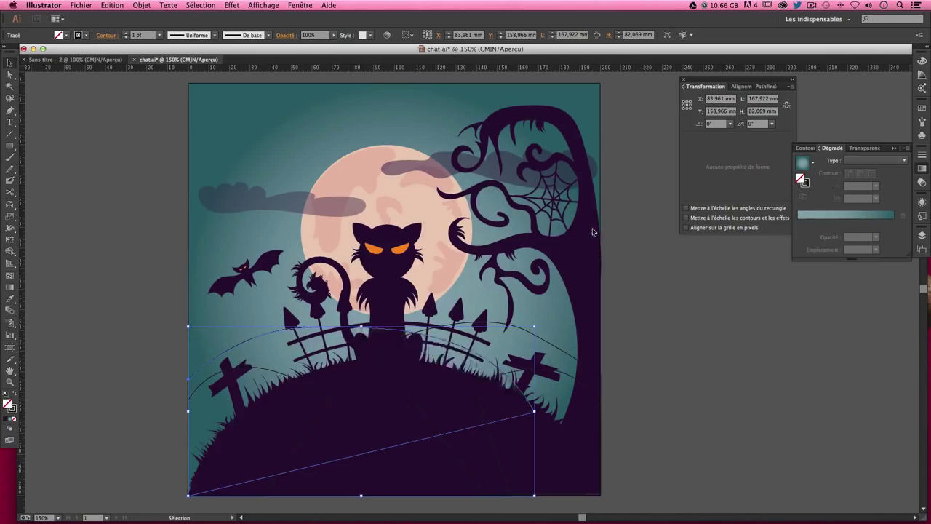
{"action": "left_click", "coordinate": [13, 408]}
{"action": "left_click", "coordinate": [15, 419]}
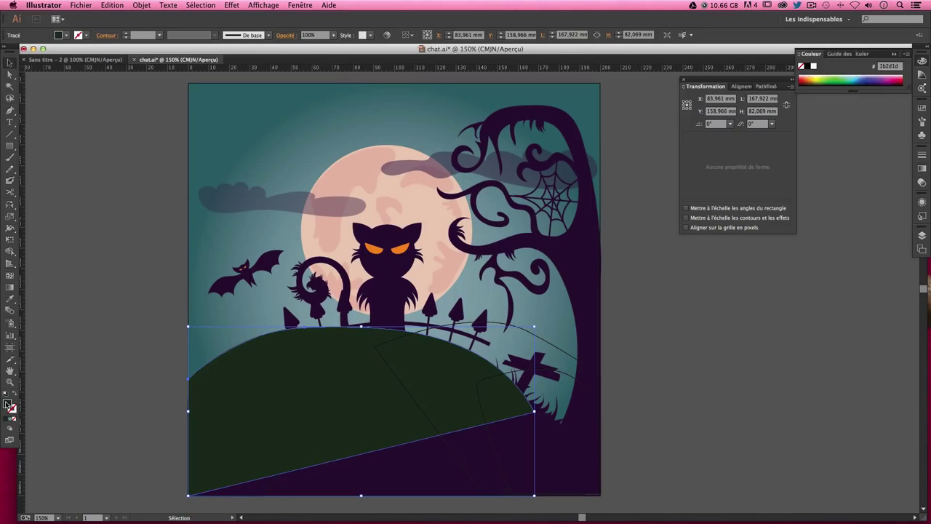
- Send the green hill to the back, then send the sky rectangle behind it
{"action": "left_click", "coordinate": [141, 5]}
{"action": "mouse_move", "coordinate": [157, 26]}
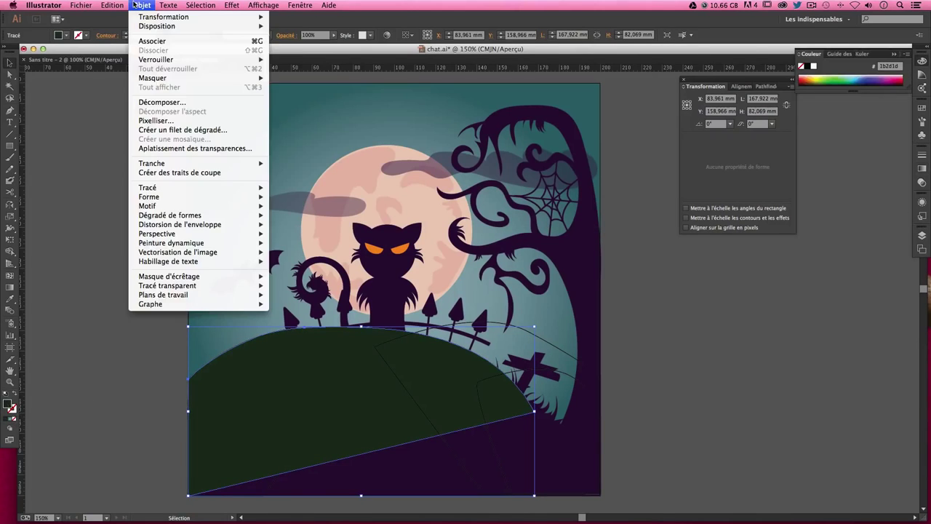
{"action": "left_click", "coordinate": [320, 55]}
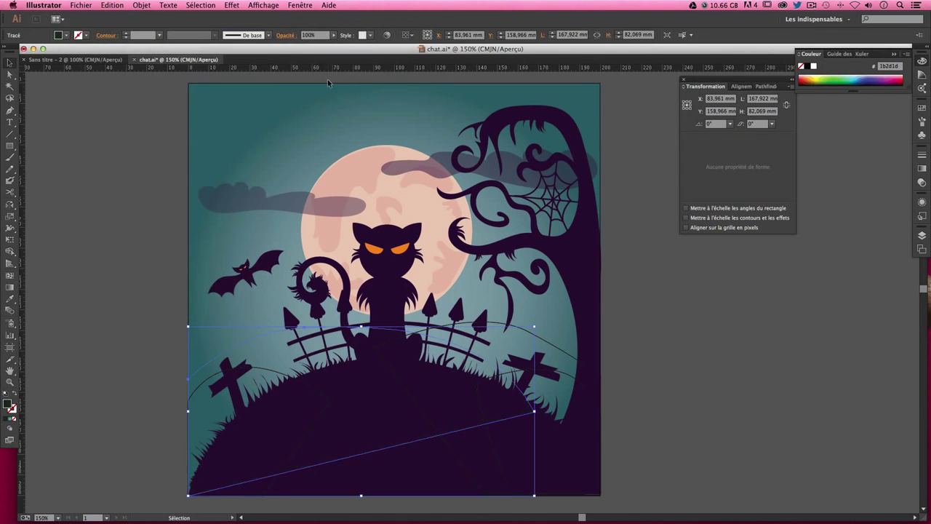
{"action": "left_click", "coordinate": [325, 73]}
{"action": "left_click", "coordinate": [324, 95]}
{"action": "left_click", "coordinate": [142, 5]}
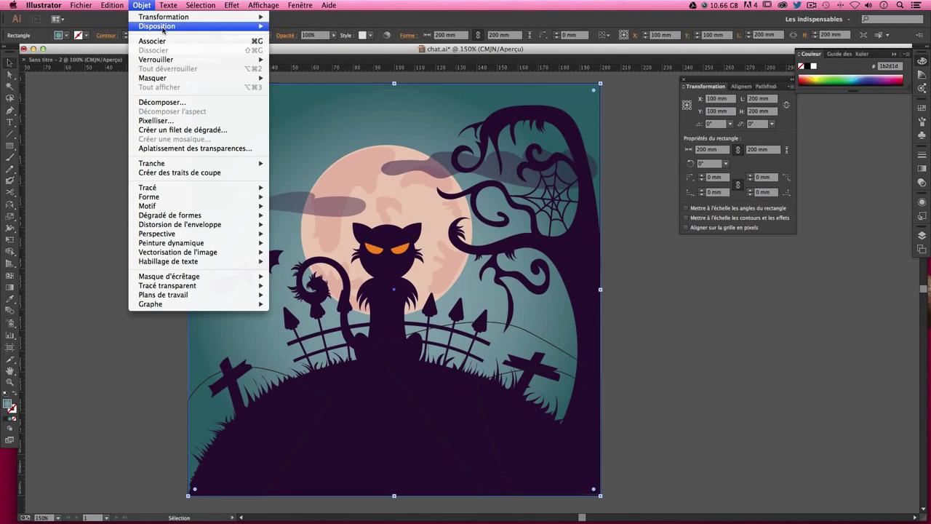
{"action": "left_click", "coordinate": [313, 55]}
{"action": "left_click", "coordinate": [191, 323]}
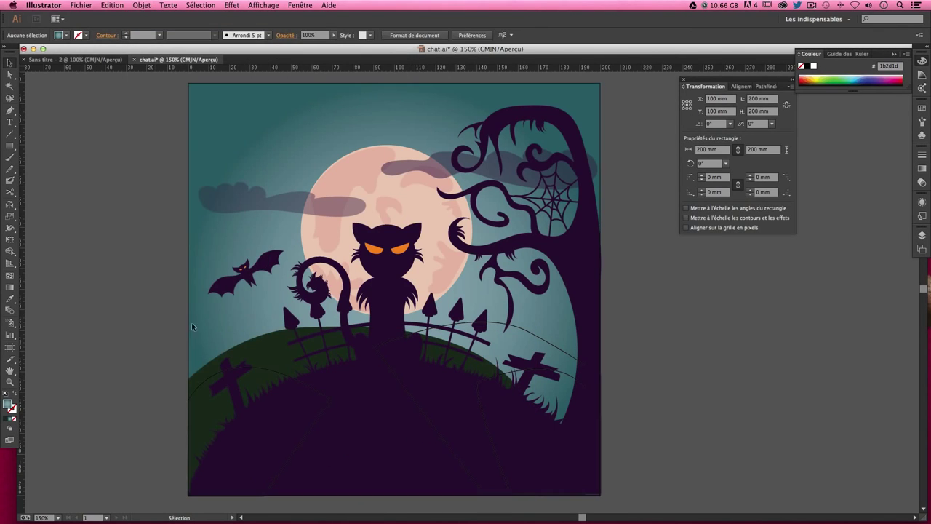
- Try 20% opacity on the green hill, then undo back to full opacity
{"action": "left_click", "coordinate": [280, 340]}
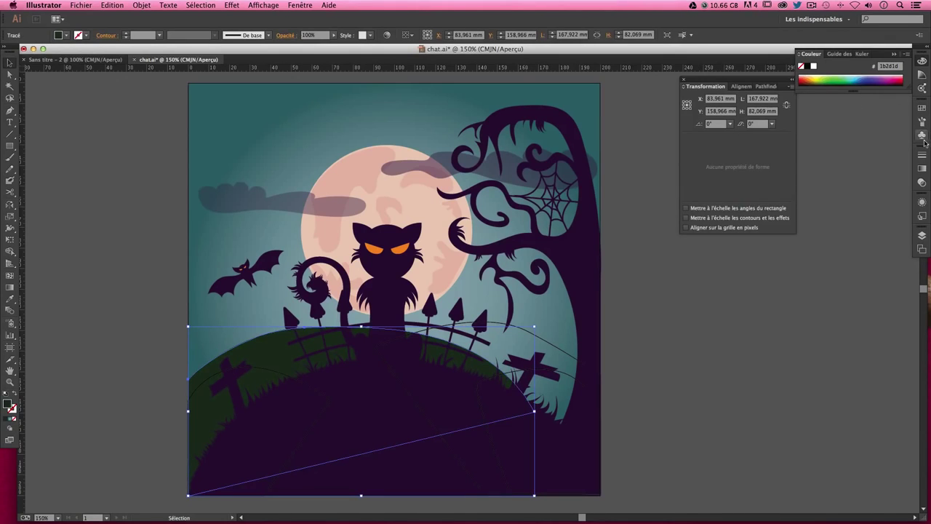
{"action": "left_click", "coordinate": [922, 182]}
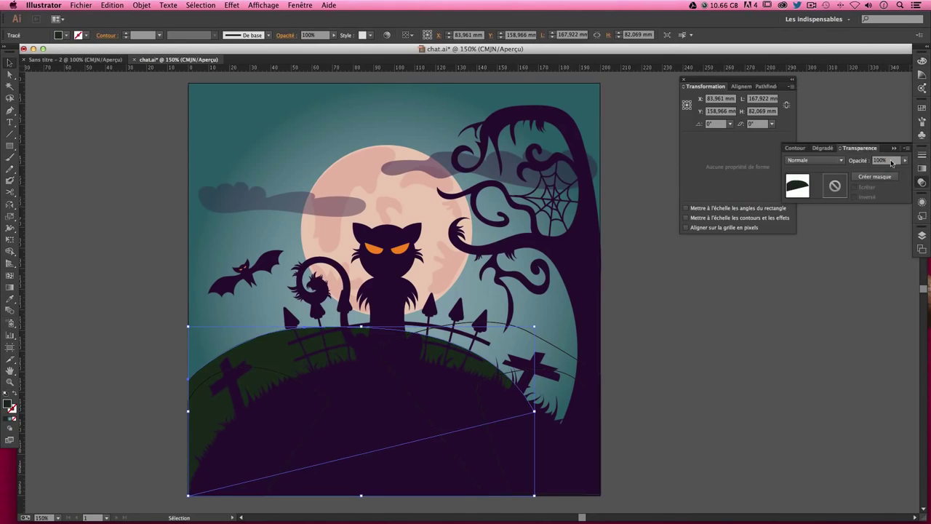
{"action": "type", "text": "20"}
{"action": "key", "text": "Return"}
{"action": "key", "text": "a"}
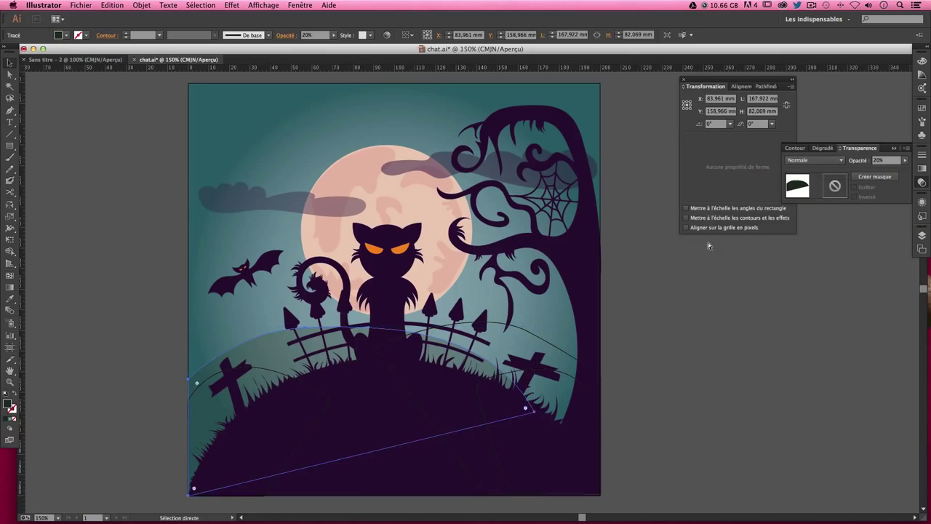
{"action": "key", "text": "v"}
{"action": "left_click", "coordinate": [710, 243]}
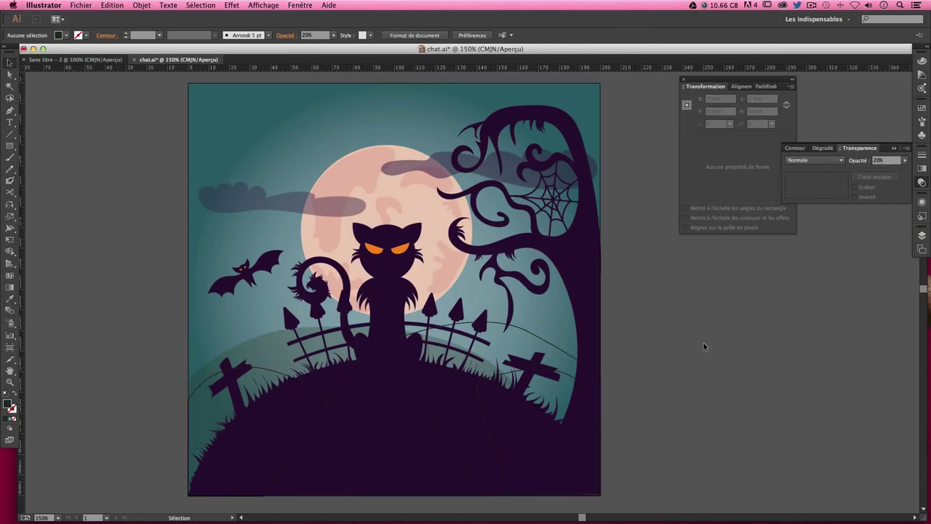
{"action": "key", "text": "a"}
{"action": "key", "text": "ctrl+z"}
{"action": "key", "text": "ctrl+z"}
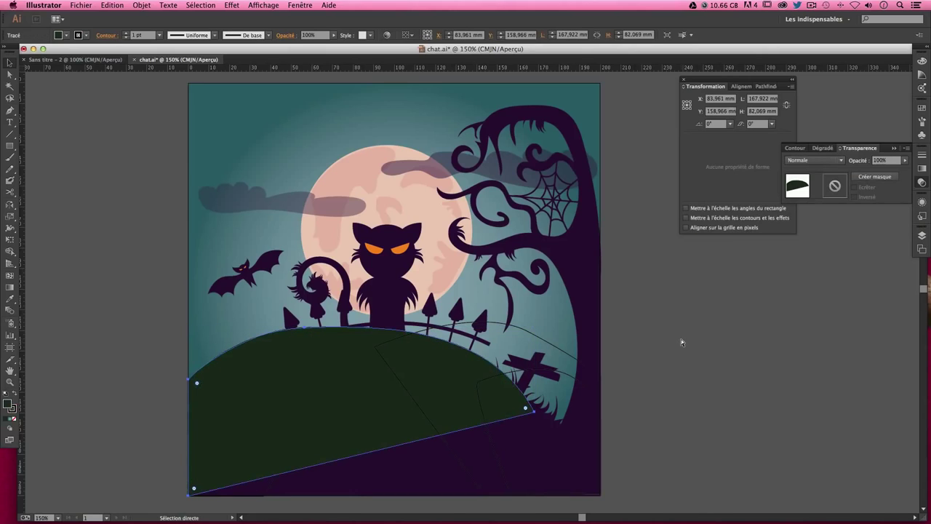
{"action": "key", "text": "ctrl+z"}
- Fill the hill's arc path with dark green #274c0f
{"action": "left_click", "coordinate": [698, 336]}
{"action": "key", "text": "v"}
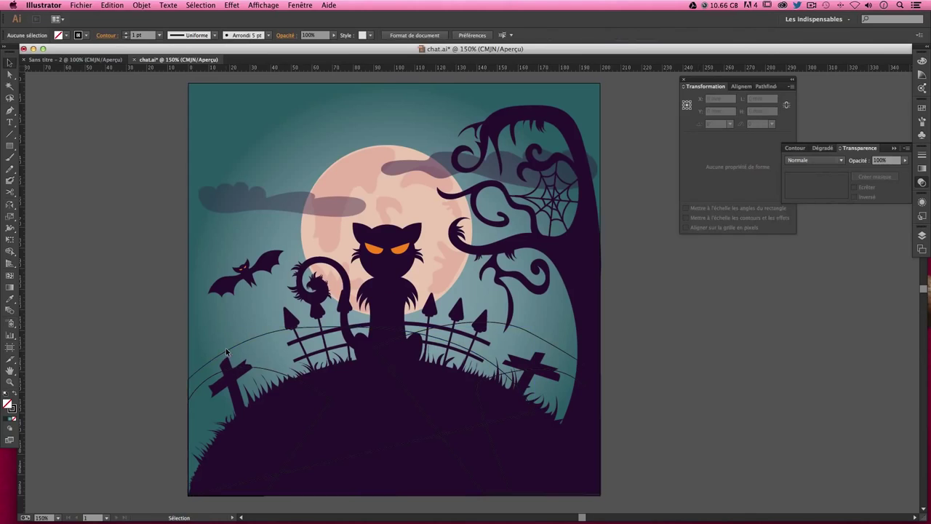
{"action": "left_click", "coordinate": [226, 352]}
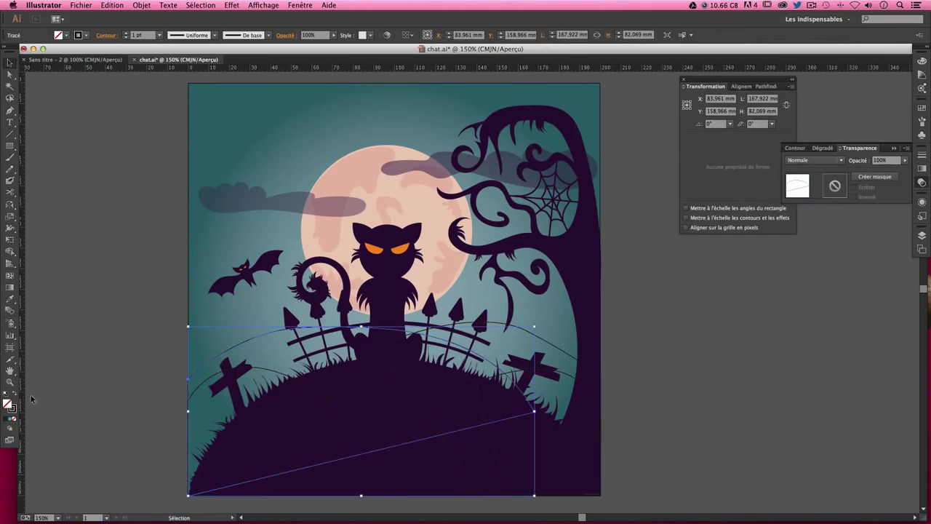
{"action": "double_click", "coordinate": [8, 403]}
{"action": "mouse_move", "coordinate": [515, 342]}
{"action": "left_mouse_down"}
{"action": "mouse_move", "coordinate": [516, 312]}
{"action": "mouse_move", "coordinate": [456, 306]}
{"action": "mouse_move", "coordinate": [471, 308]}
{"action": "left_mouse_up"}
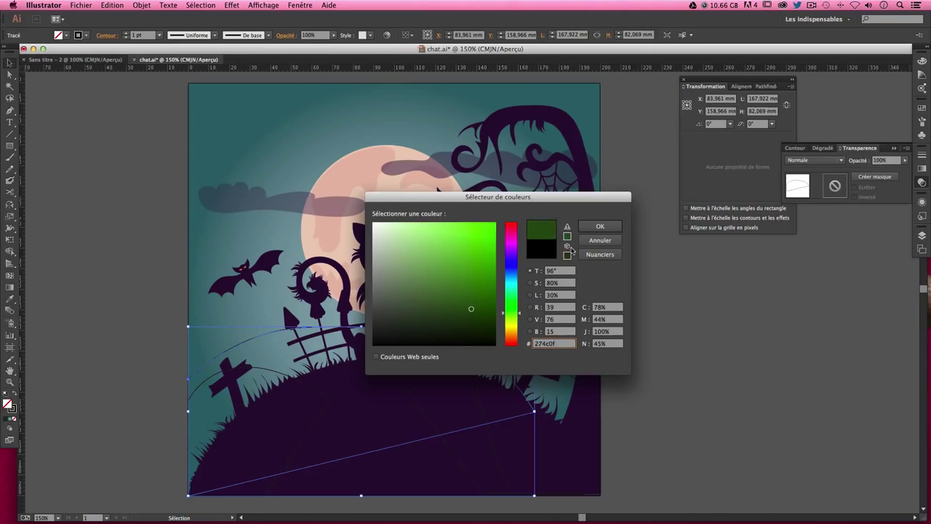
{"action": "left_click", "coordinate": [600, 228]}
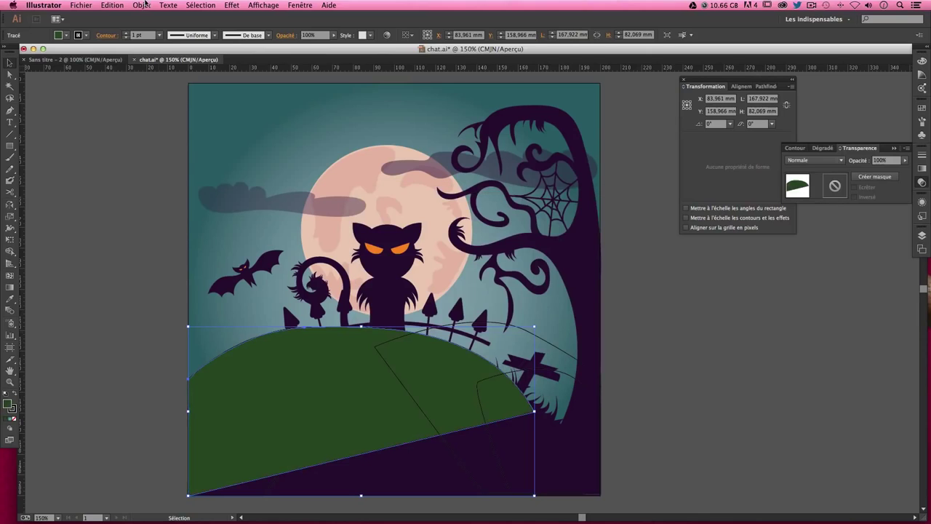
{"action": "left_click", "coordinate": [251, 118]}
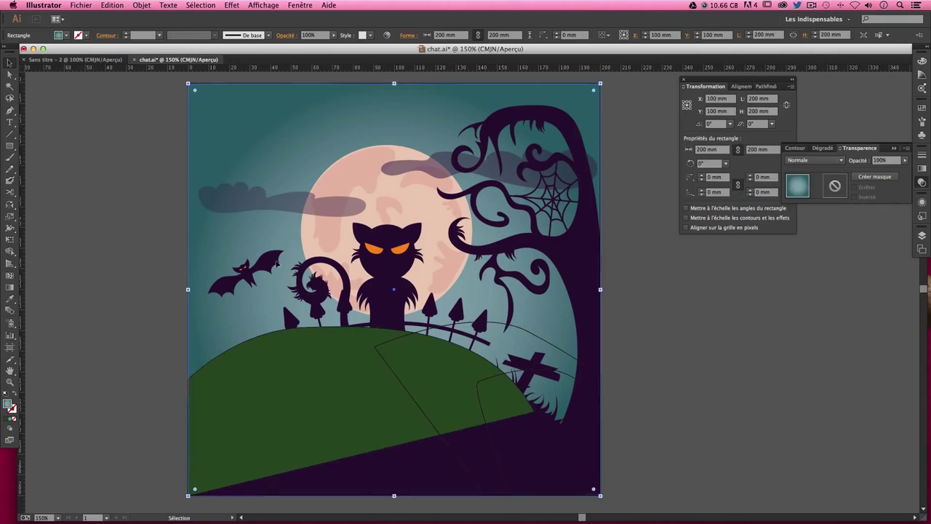
- Send the green hill behind the fence and graves and remove its outline
{"action": "left_click", "coordinate": [288, 361], "text": "shift"}
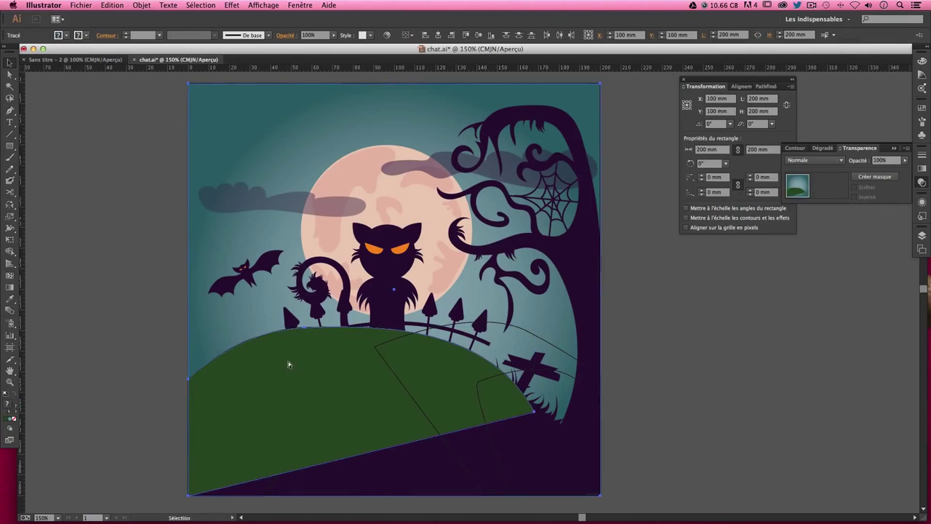
{"action": "left_click", "coordinate": [145, 5]}
{"action": "mouse_move", "coordinate": [175, 48]}
{"action": "left_click", "coordinate": [291, 49]}
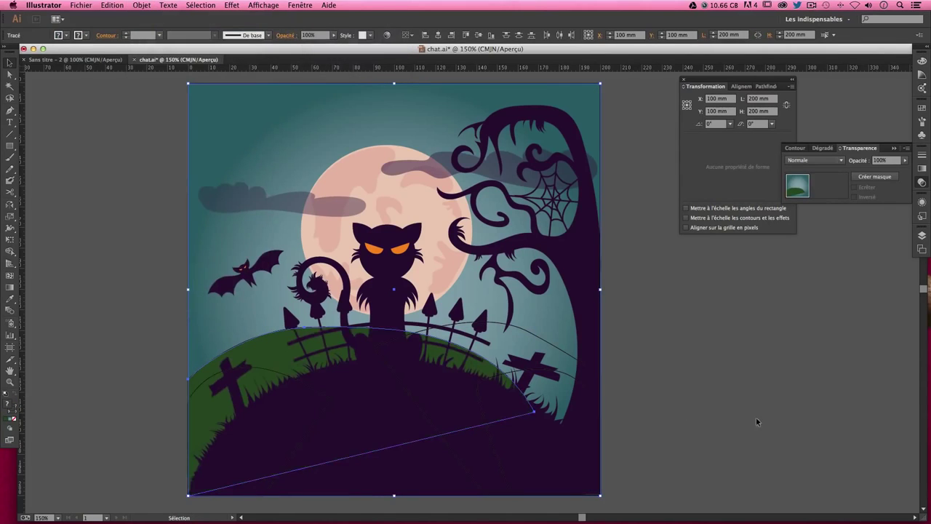
{"action": "left_click", "coordinate": [756, 422]}
{"action": "left_click", "coordinate": [263, 347]}
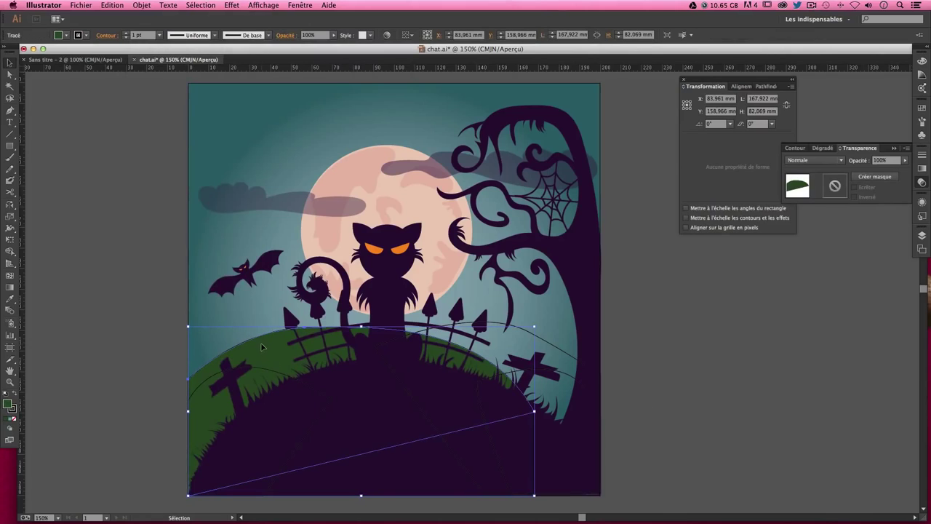
{"action": "left_click", "coordinate": [11, 409]}
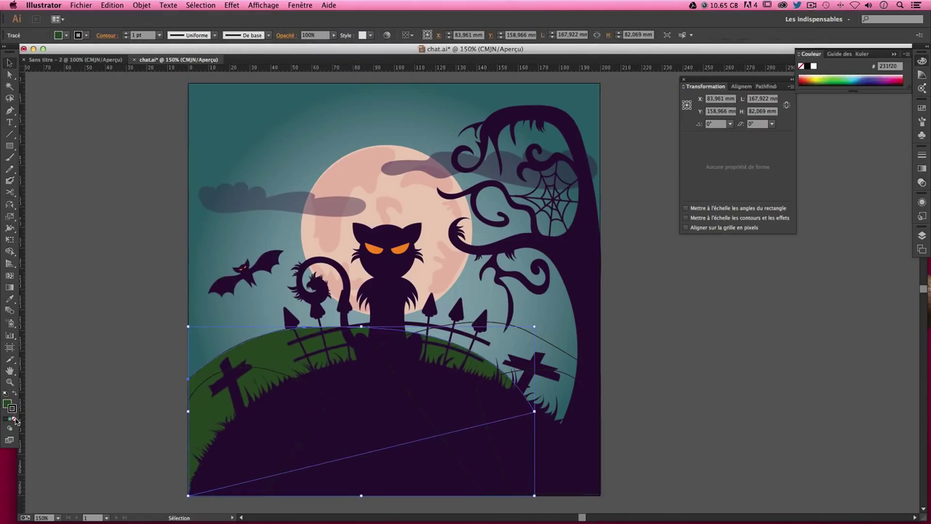
{"action": "left_click", "coordinate": [14, 420]}
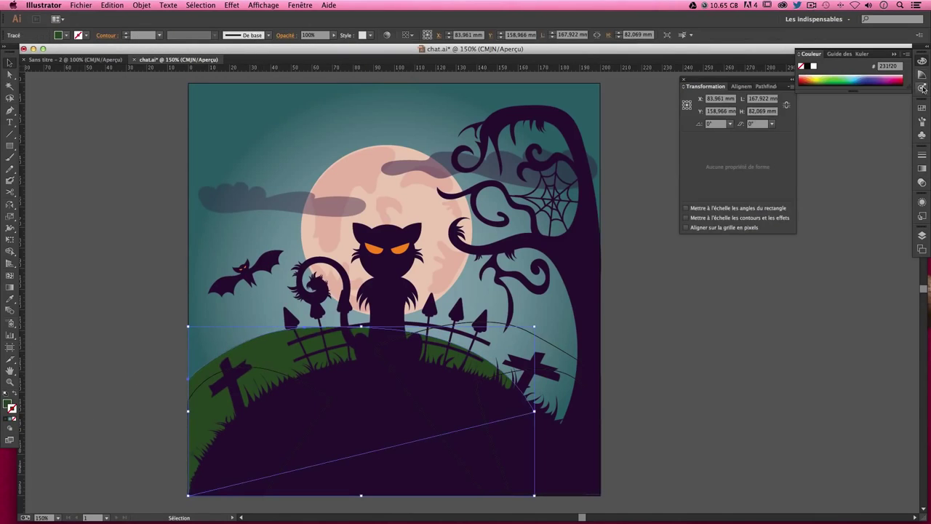
- Set the green hill's opacity to 20% in the Transparency panel
{"action": "left_click", "coordinate": [923, 135]}
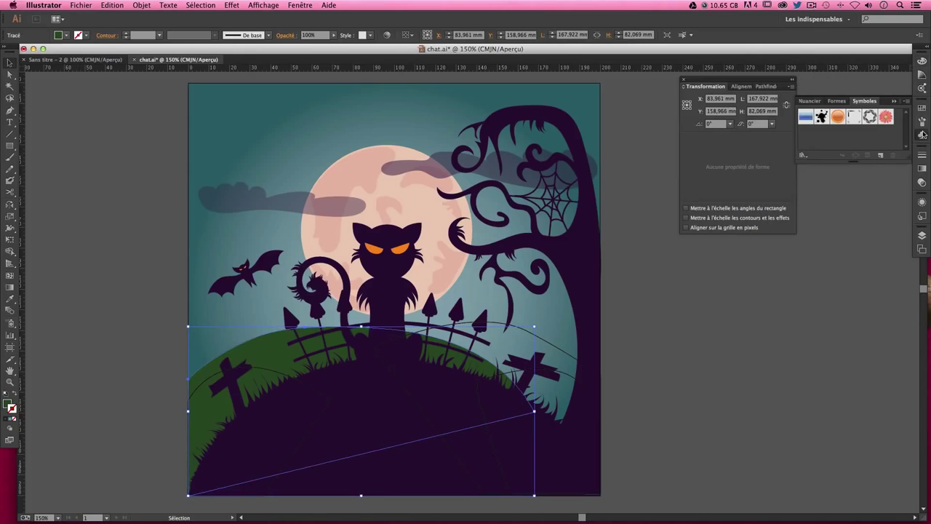
{"action": "left_click", "coordinate": [922, 109]}
{"action": "left_click", "coordinate": [923, 155]}
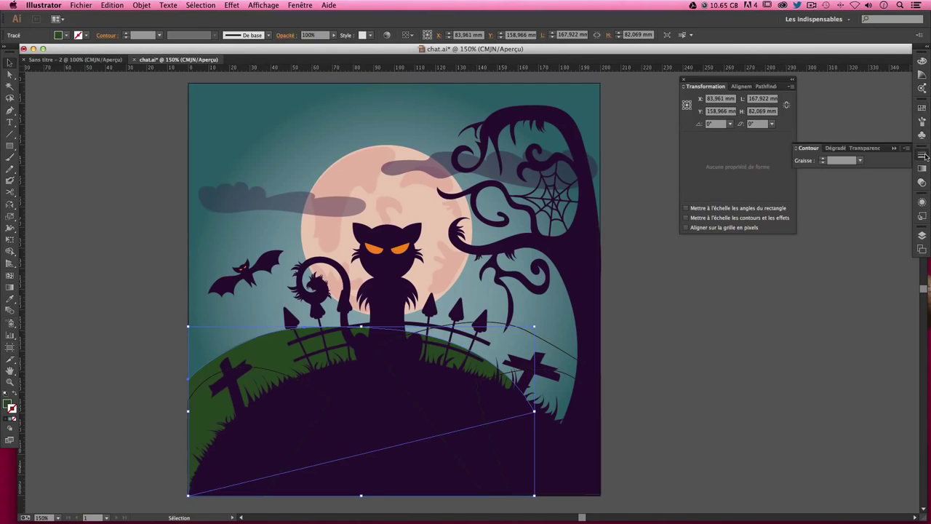
{"action": "left_click", "coordinate": [874, 149]}
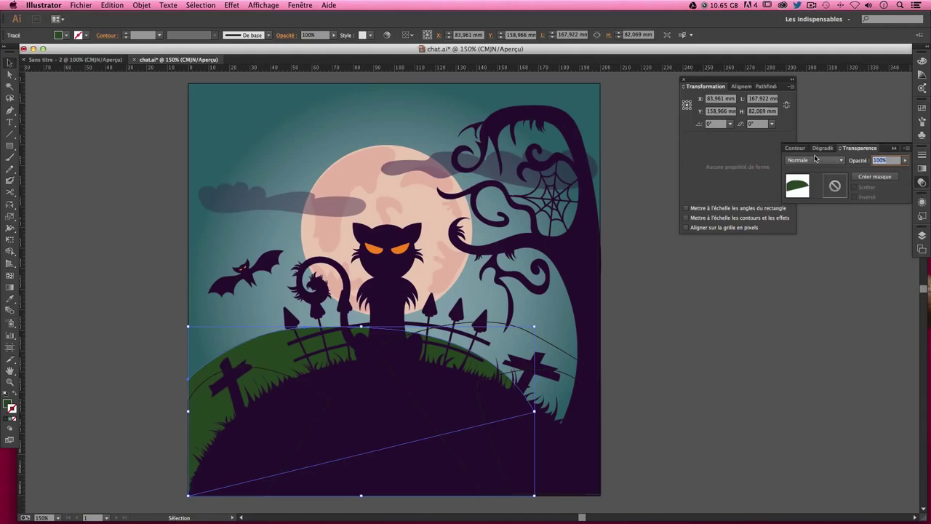
{"action": "type", "text": "20"}
{"action": "key", "text": "Return"}
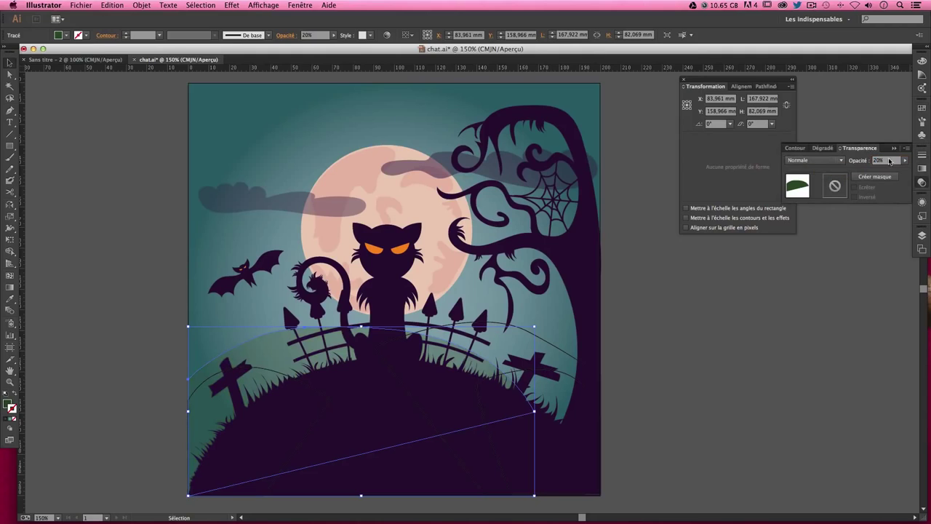
{"action": "left_click", "coordinate": [581, 331]}
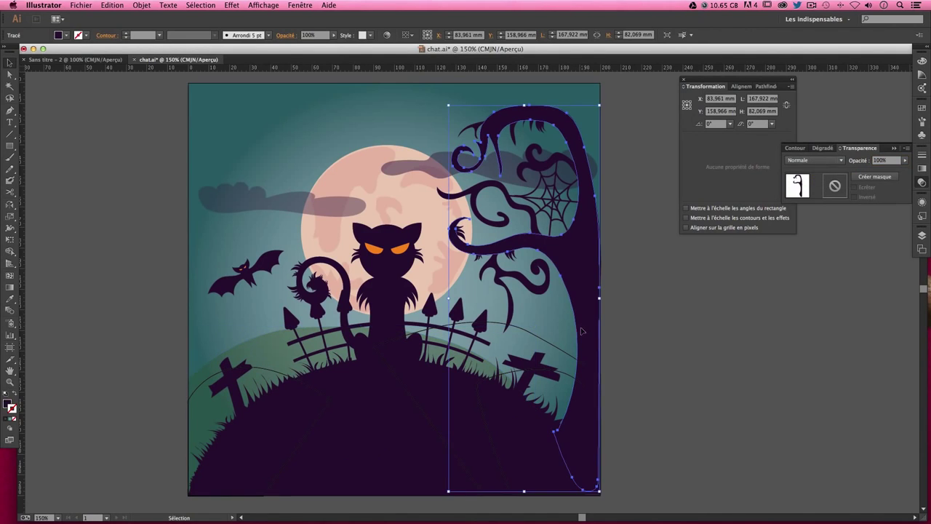
{"action": "left_click", "coordinate": [676, 374]}
{"action": "scroll", "coordinate": [331, 284], "scroll_direction": "down", "scroll_amount": 2}
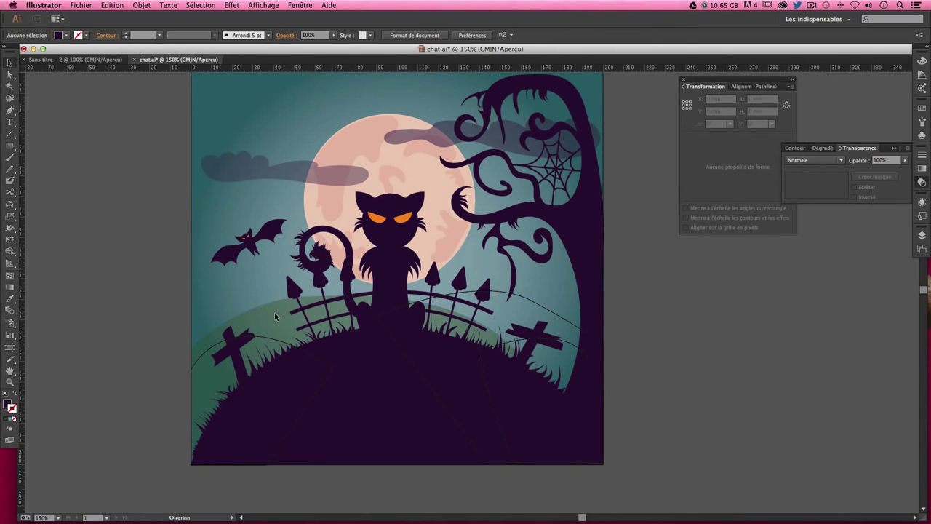
- Darken the green hill's fill to 223a1a
{"action": "left_click", "coordinate": [275, 316]}
{"action": "double_click", "coordinate": [10, 405]}
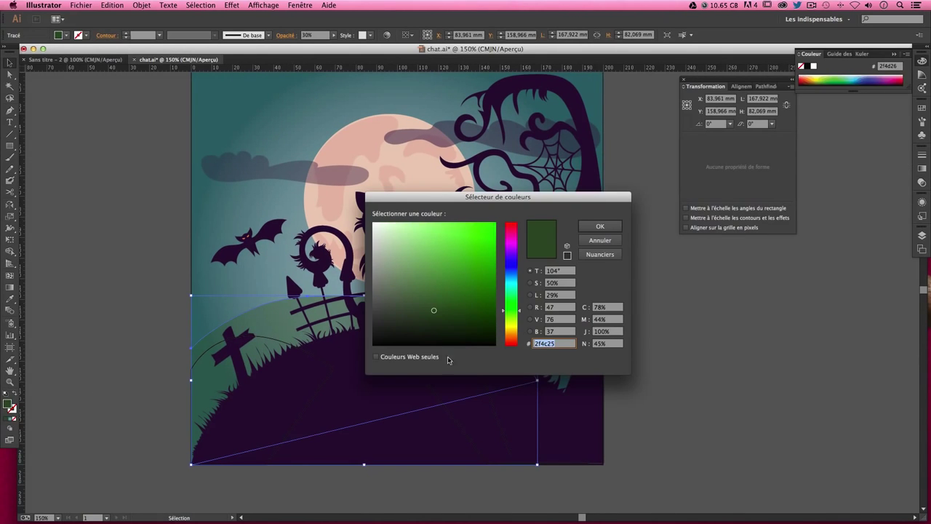
{"action": "left_click", "coordinate": [441, 318]}
{"action": "left_click", "coordinate": [598, 230]}
{"action": "left_click", "coordinate": [702, 309]}
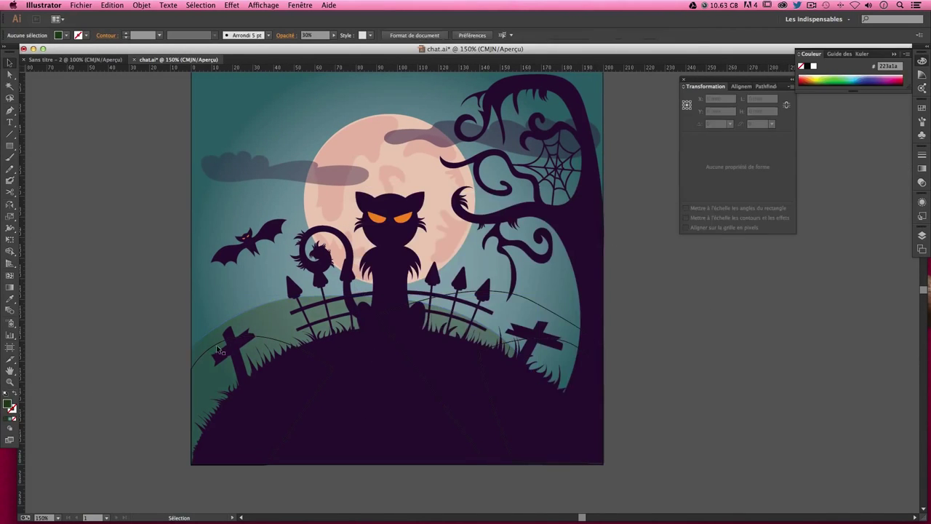
- Copy the hill's colour and opacity onto the small lower-left shape with the eyedropper
{"action": "left_click", "coordinate": [220, 349]}
{"action": "left_click", "coordinate": [11, 299]}
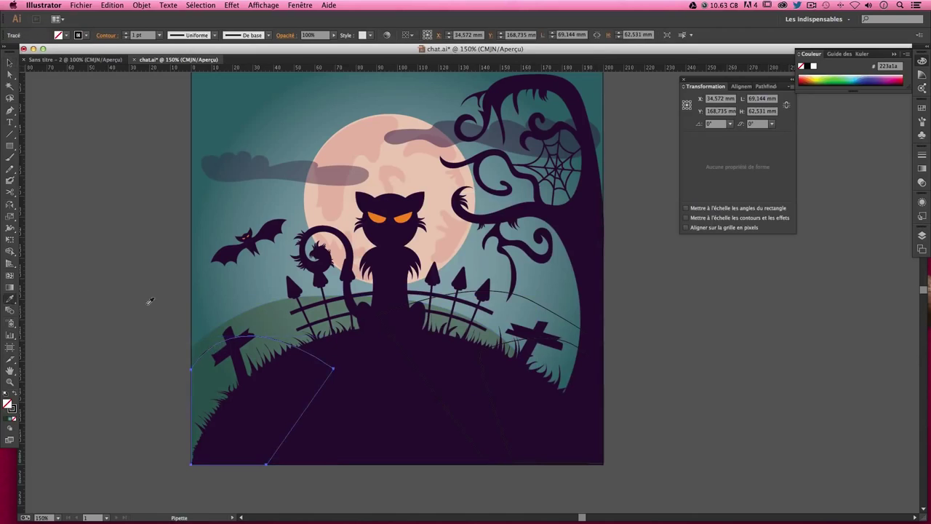
{"action": "left_click", "coordinate": [282, 319]}
{"action": "left_click", "coordinate": [667, 353]}
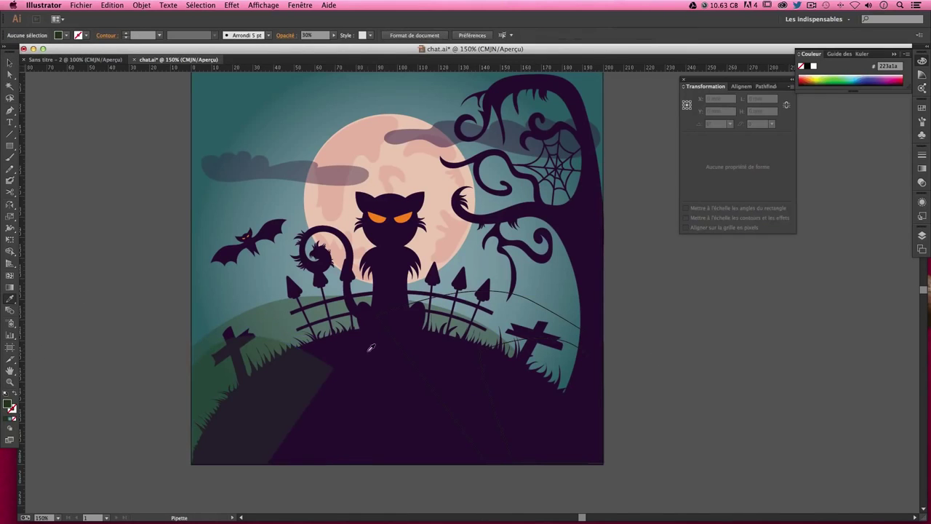
- Recolour the lower-left hill shape to the darker green 10190c
{"action": "key", "text": "v"}
{"action": "left_click", "coordinate": [210, 385]}
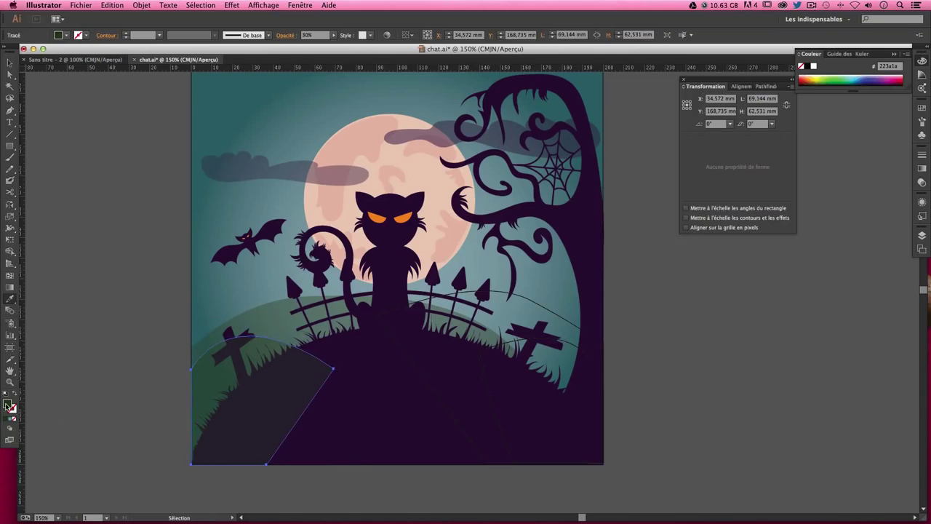
{"action": "double_click", "coordinate": [8, 405]}
{"action": "left_click", "coordinate": [437, 331]}
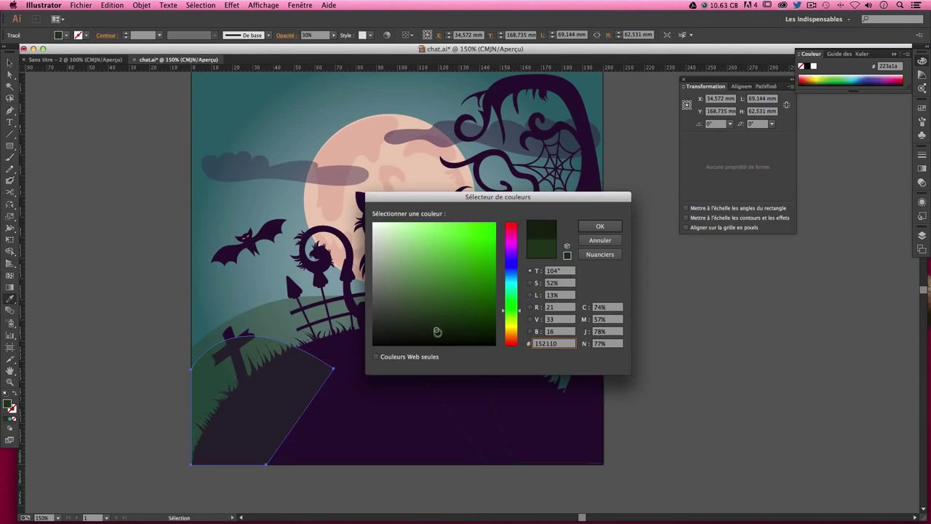
{"action": "left_click", "coordinate": [601, 226]}
{"action": "left_click", "coordinate": [699, 312]}
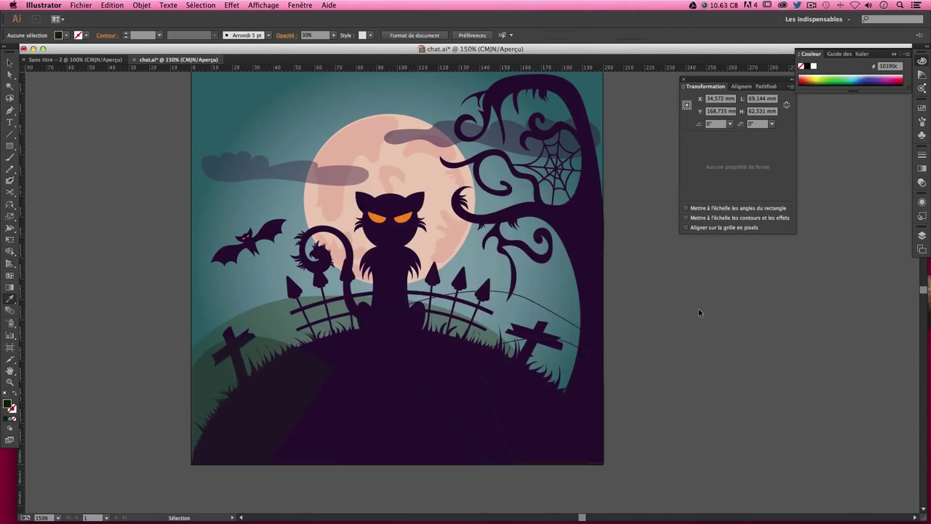
- Sample the darker translucent green onto the two hill shapes near the right cross
{"action": "left_click", "coordinate": [537, 309]}
{"action": "left_click", "coordinate": [574, 349], "text": "shift"}
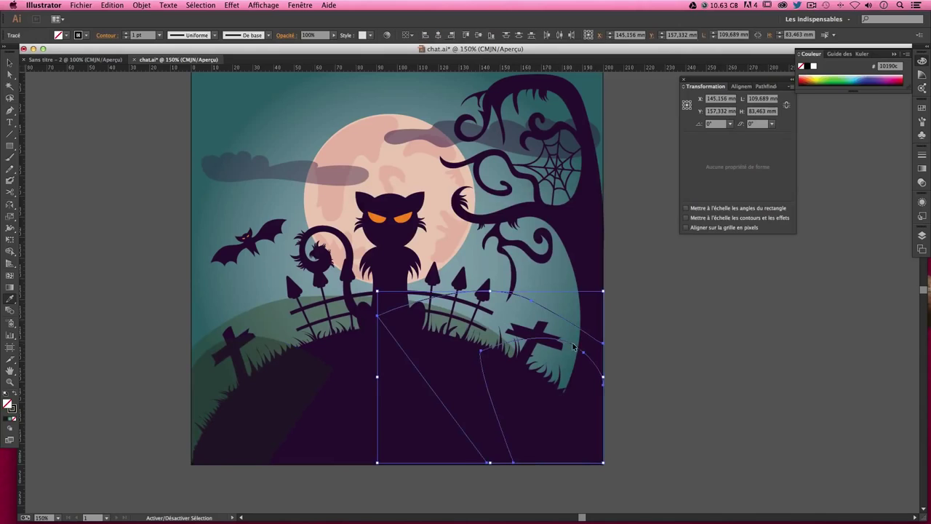
{"action": "key", "text": "i"}
{"action": "left_click", "coordinate": [214, 368]}
{"action": "key", "text": "super+shift+a"}
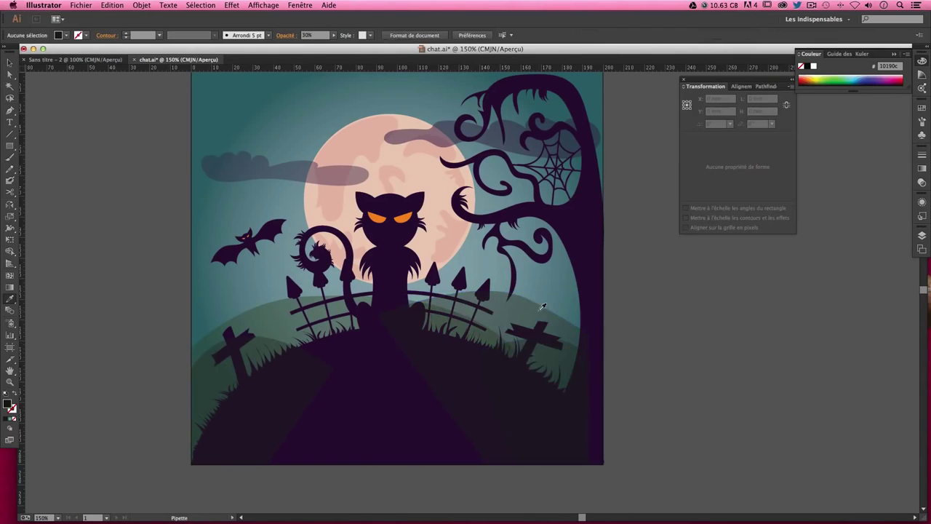
- Darken the bottom-right hill shape's fill to 090c08
{"action": "key", "text": "v"}
{"action": "left_click", "coordinate": [572, 341]}
{"action": "double_click", "coordinate": [7, 402]}
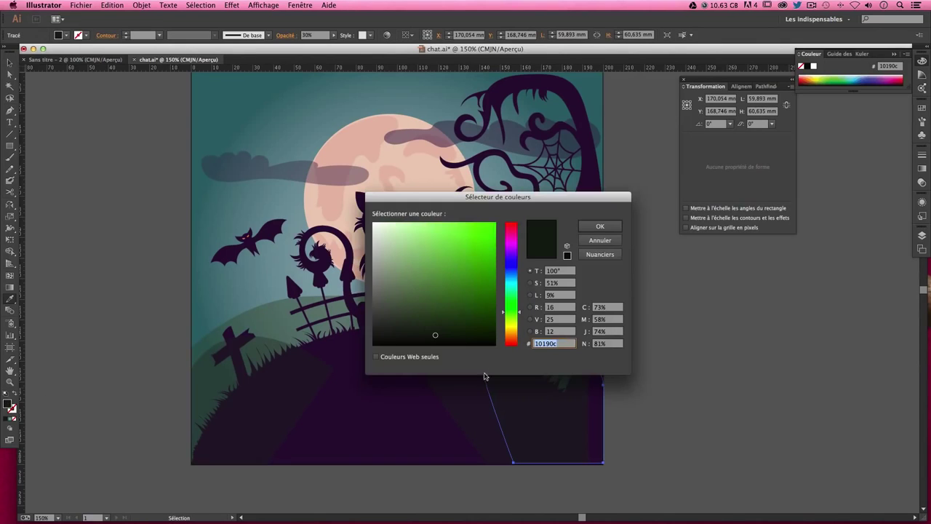
{"action": "left_click", "coordinate": [418, 339]}
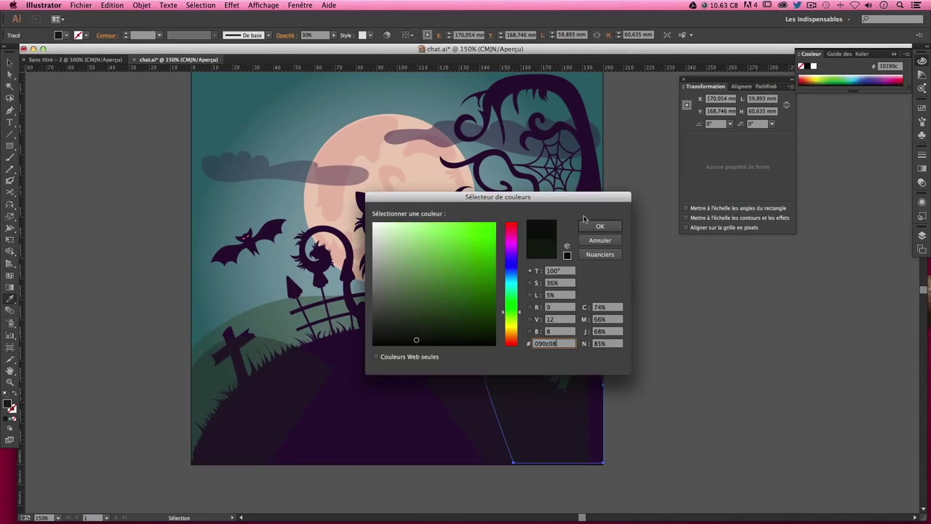
{"action": "left_click", "coordinate": [600, 226]}
{"action": "left_click", "coordinate": [723, 312]}
{"action": "key", "text": "i"}
{"action": "key", "text": "v"}
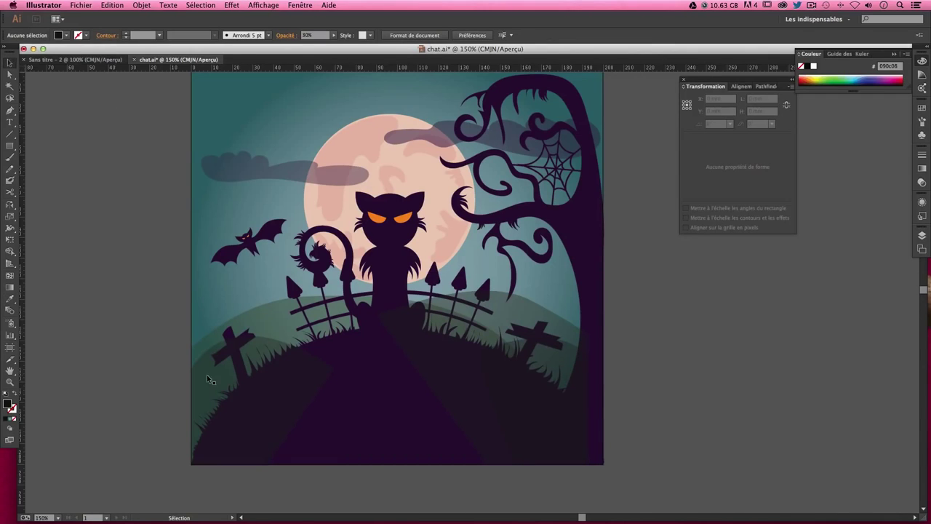
- Send the two pale hill shapes to the back (Arrière-plan) and deselect
{"action": "left_click", "coordinate": [538, 318]}
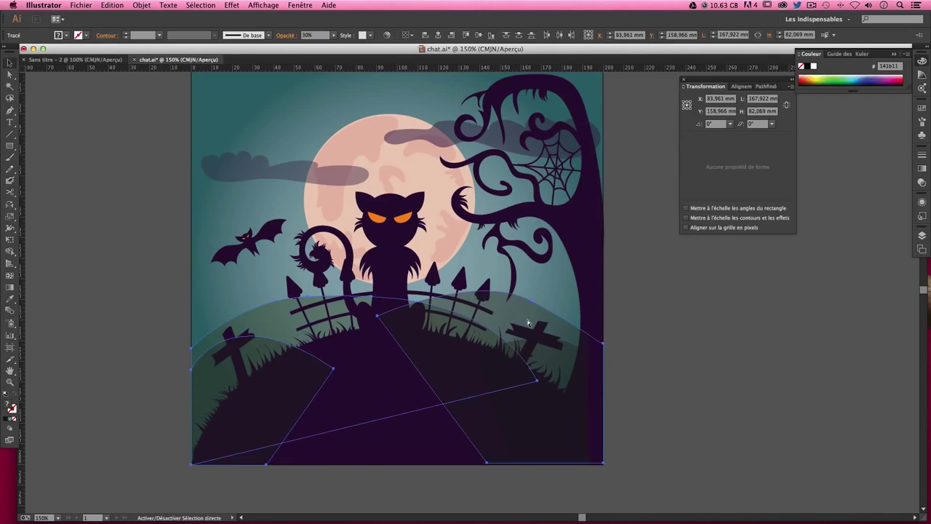
{"action": "left_click", "coordinate": [535, 367], "text": "shift"}
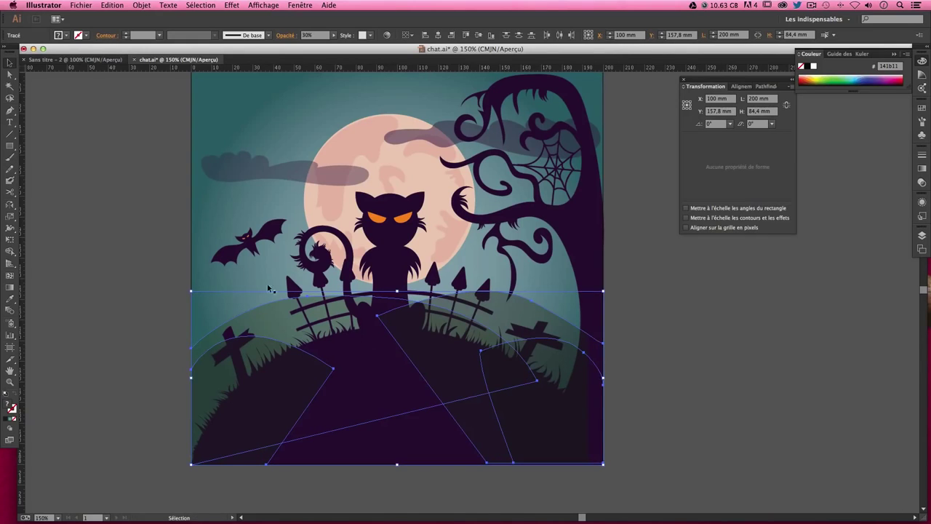
{"action": "left_click", "coordinate": [212, 272], "text": "shift"}
{"action": "left_click", "coordinate": [140, 5]}
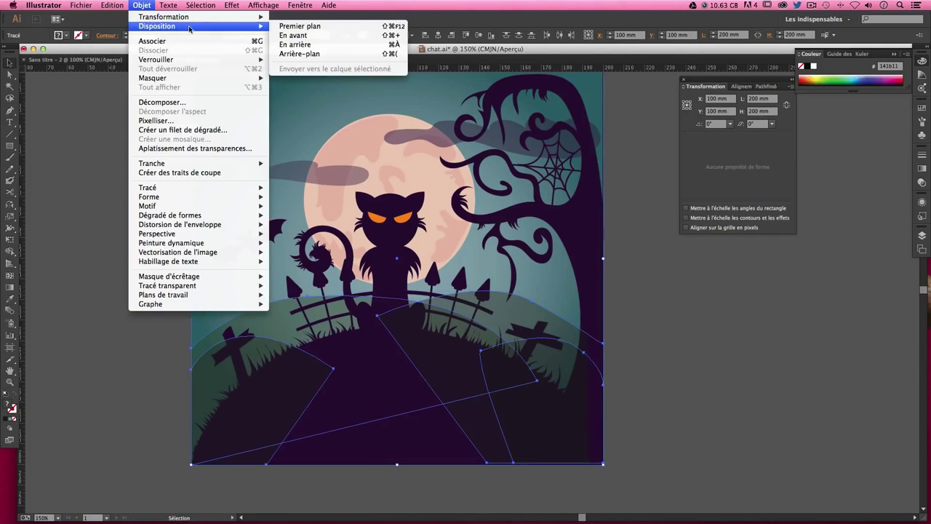
{"action": "left_click", "coordinate": [320, 57]}
{"action": "key", "text": "a"}
{"action": "left_click", "coordinate": [706, 331]}
{"action": "key", "text": "v"}
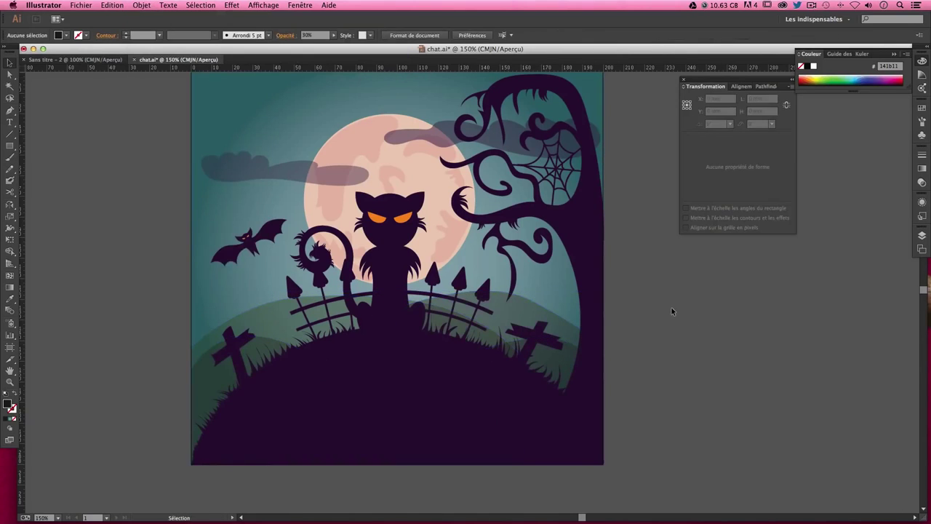
{"action": "scroll", "coordinate": [657, 364], "scroll_direction": "up", "scroll_amount": 3}
{"action": "scroll", "coordinate": [658, 364], "scroll_direction": "up", "scroll_amount": 2}
- Save the Illustrator file chat.ai
{"action": "scroll", "coordinate": [658, 366], "scroll_direction": "down", "scroll_amount": 2}
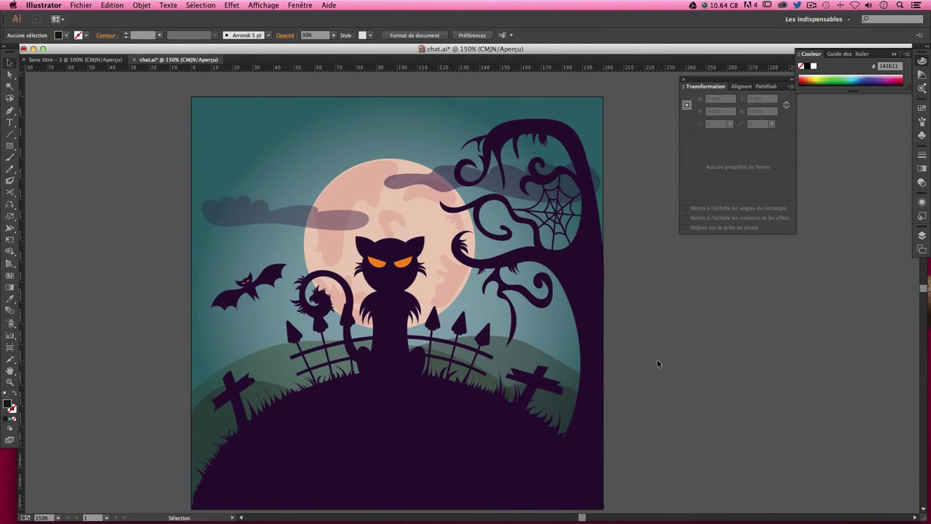
{"action": "key", "text": "a"}
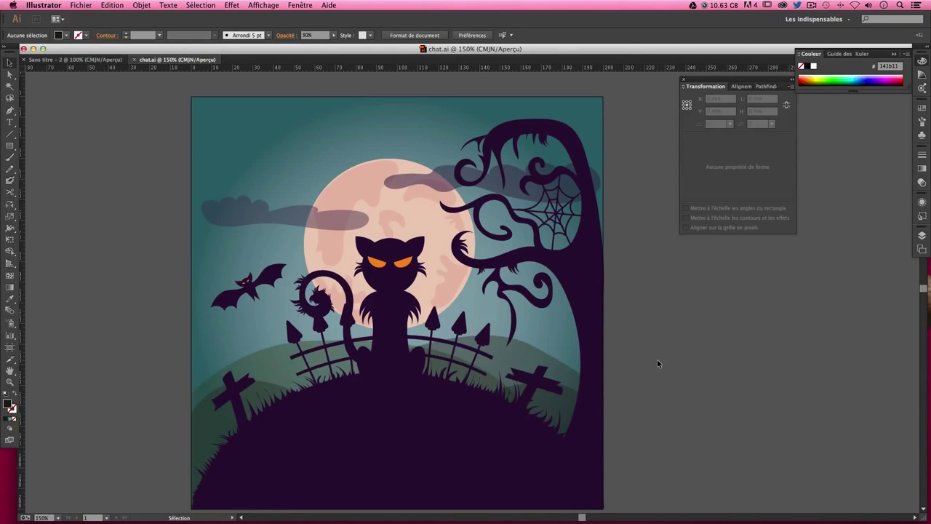
{"action": "scroll", "coordinate": [652, 353], "scroll_direction": "down", "scroll_amount": 1}
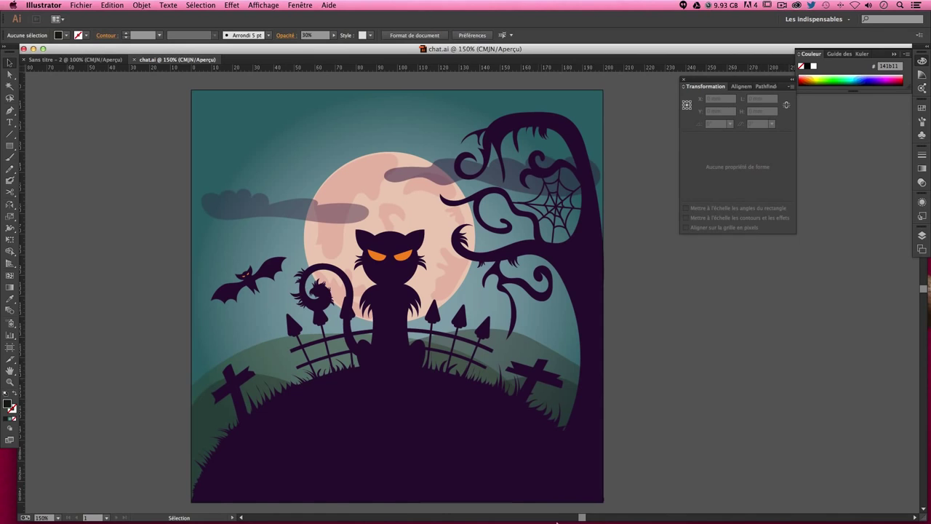
- Hide Firefox, bring Chrome forward, and launch Photoshop CC 2014 from the Dock
{"action": "left_click", "coordinate": [572, 484]}
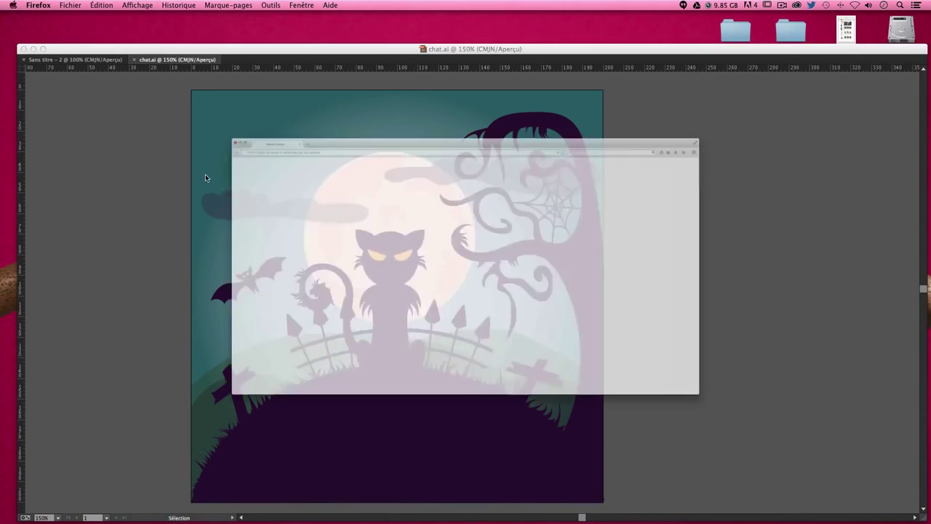
{"action": "key", "text": "super+q"}
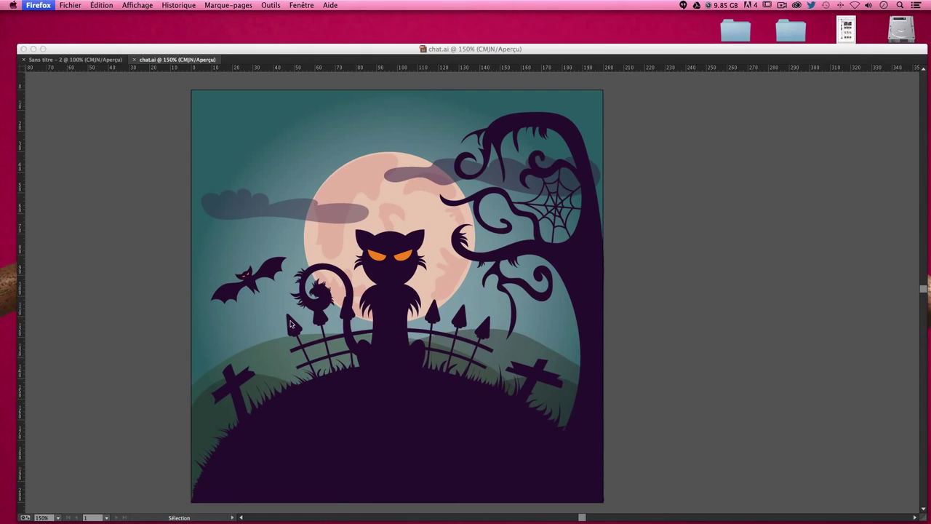
{"action": "left_click", "coordinate": [306, 501]}
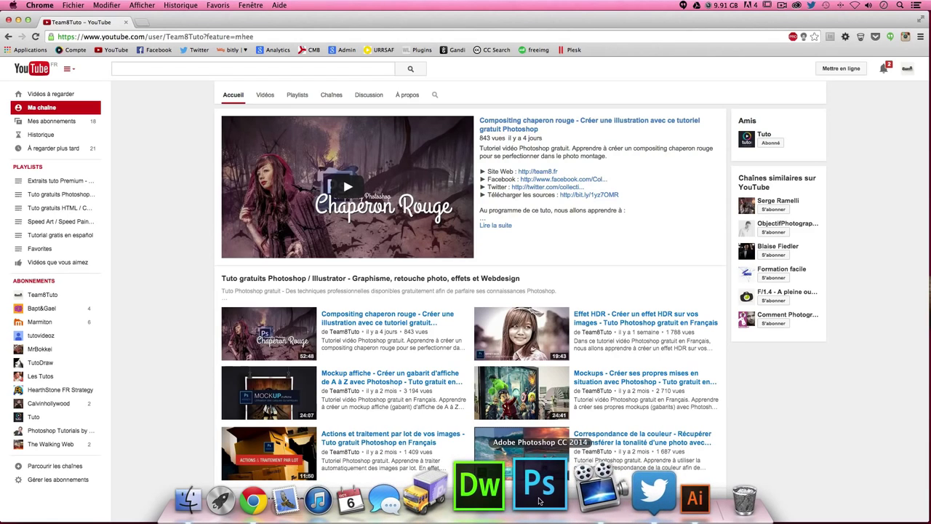
{"action": "left_click", "coordinate": [539, 500]}
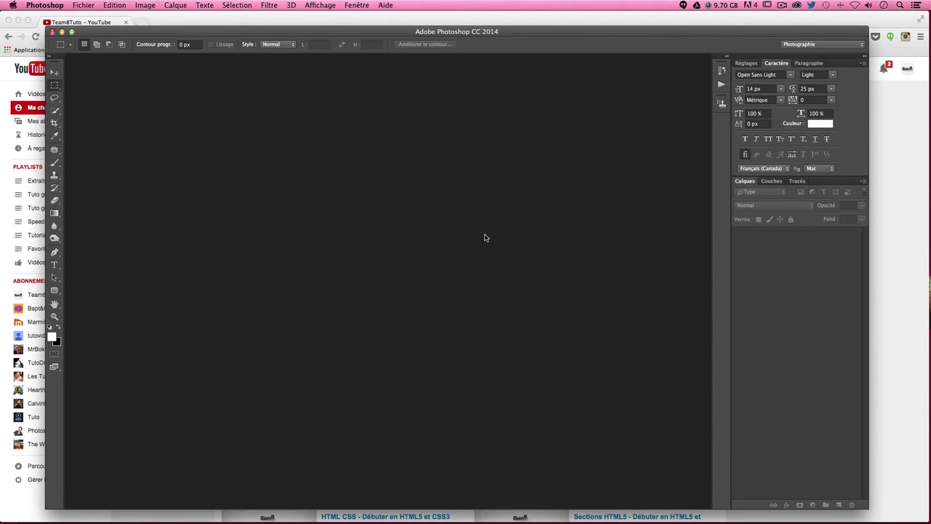
- Set up a new document in centimetres, 20 cm wide, at 150 pixels per inch
{"action": "key", "text": "super+n"}
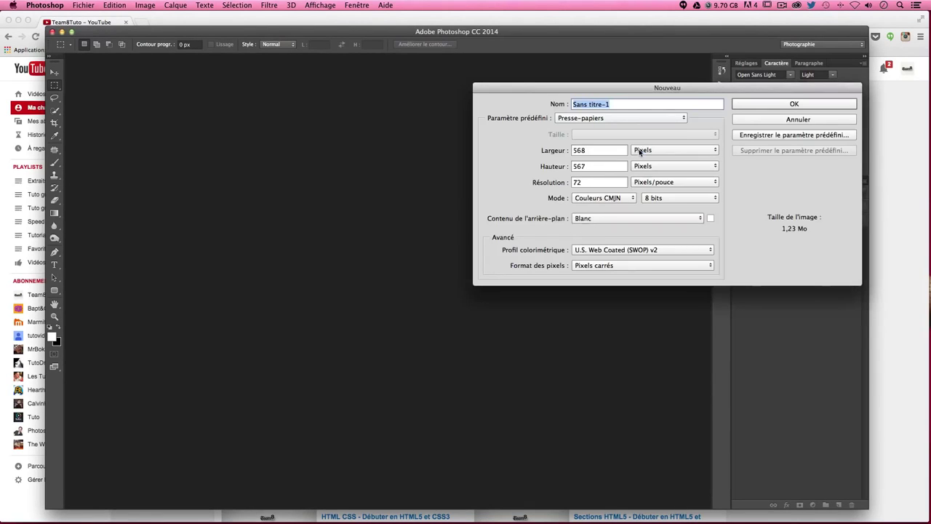
{"action": "left_click", "coordinate": [640, 148]}
{"action": "left_click", "coordinate": [642, 170]}
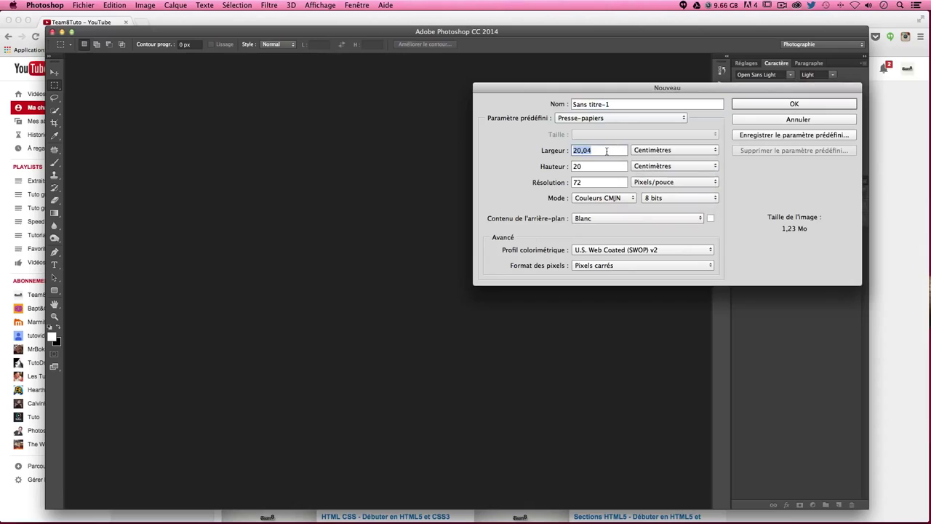
{"action": "type", "text": "20"}
{"action": "key", "text": "Tab"}
{"action": "key", "text": "Tab"}
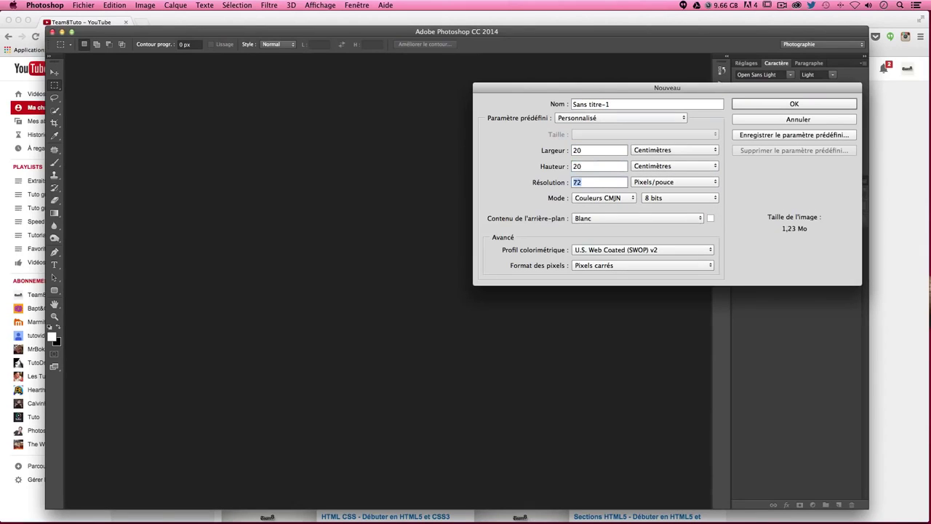
{"action": "type", "text": "1500"}
{"action": "key", "text": "BackSpace"}
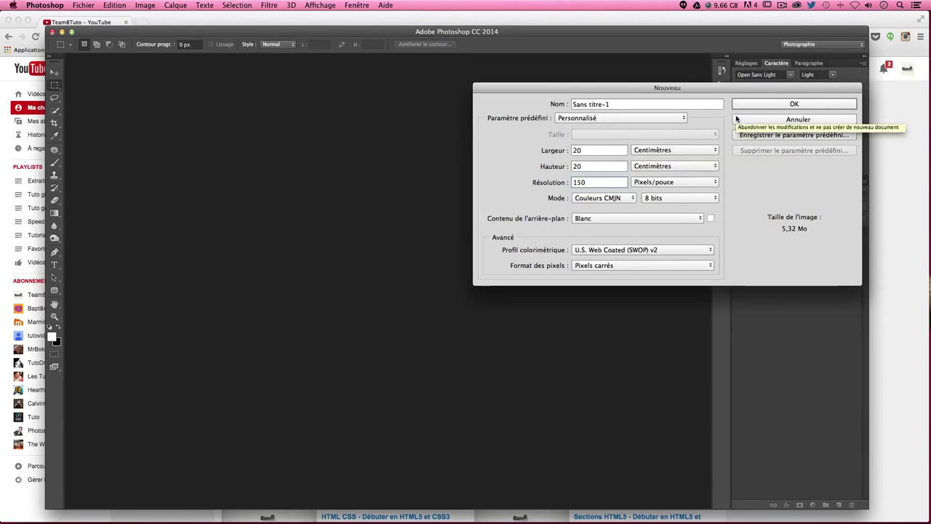
- Create the blank Sans titre-1 canvas, select all the cat artwork in Illustrator, and paste into Photoshop
{"action": "left_click", "coordinate": [757, 106]}
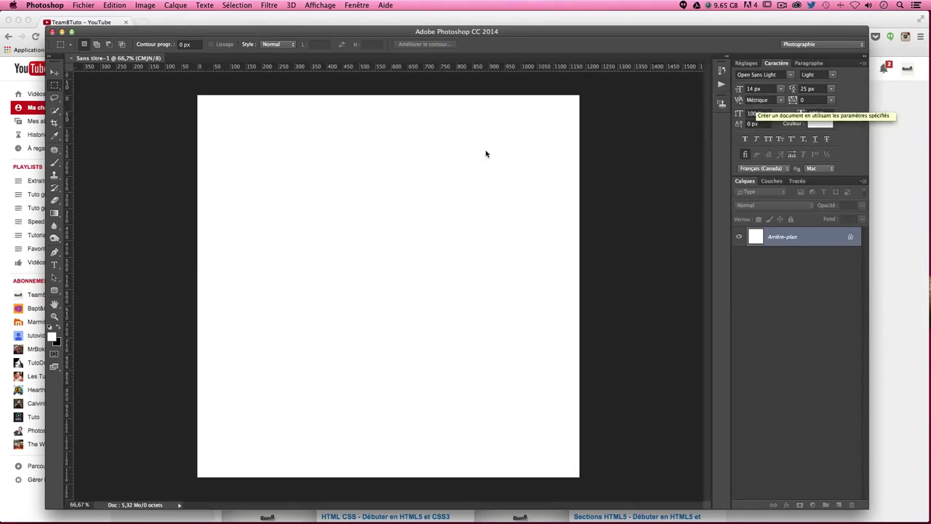
{"action": "left_click_drag", "start_coordinate": [102, 31], "coordinate": [72, 16]}
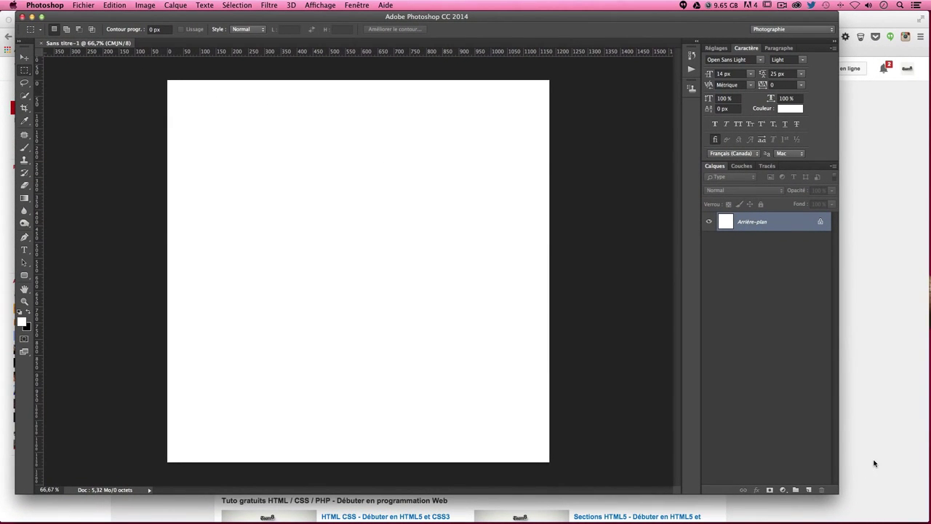
{"action": "left_click", "coordinate": [660, 484]}
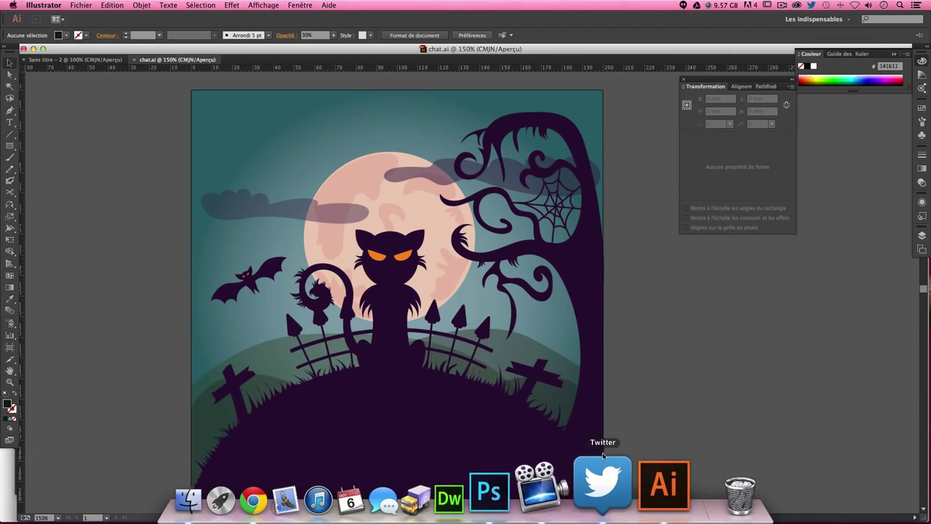
{"action": "key", "text": "super+a"}
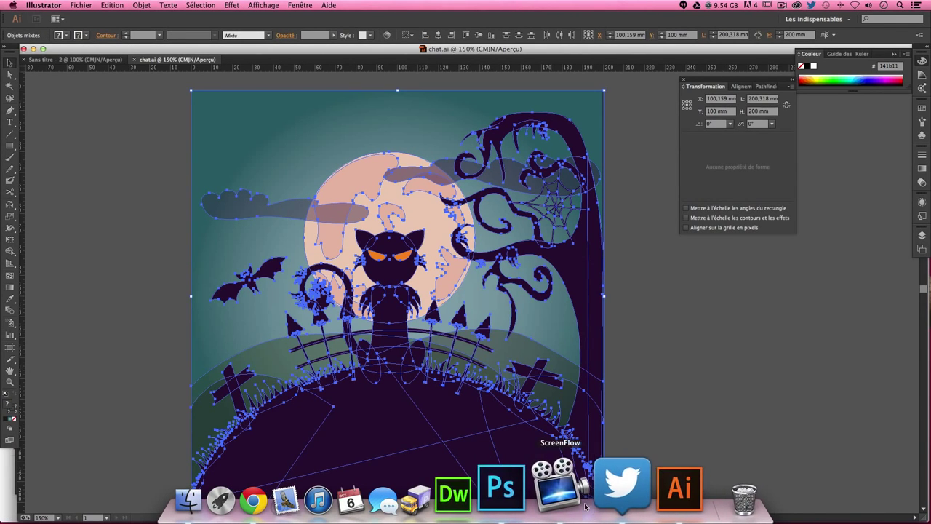
{"action": "left_click", "coordinate": [531, 495]}
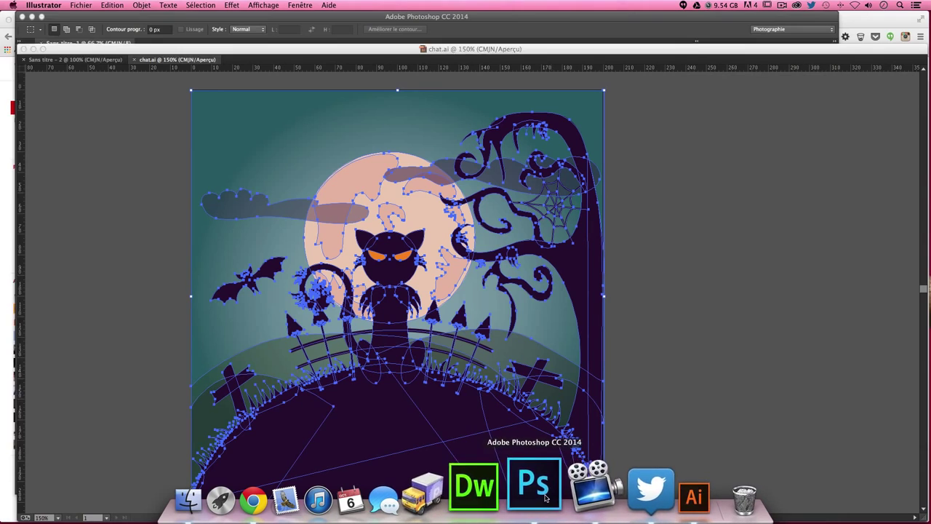
{"action": "key", "text": "super+v"}
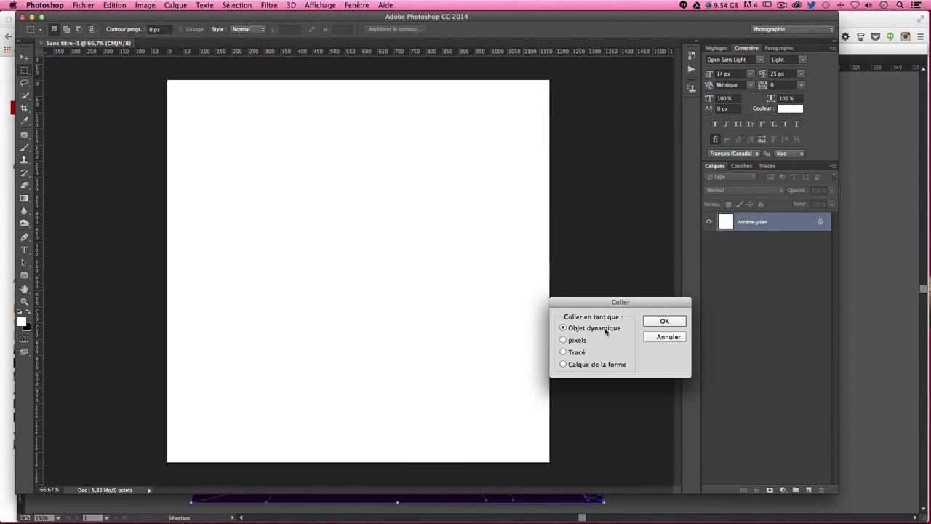
- Paste as Objet dynamique, enlarge and nudge it to cover the canvas, and commit
{"action": "left_click", "coordinate": [661, 321]}
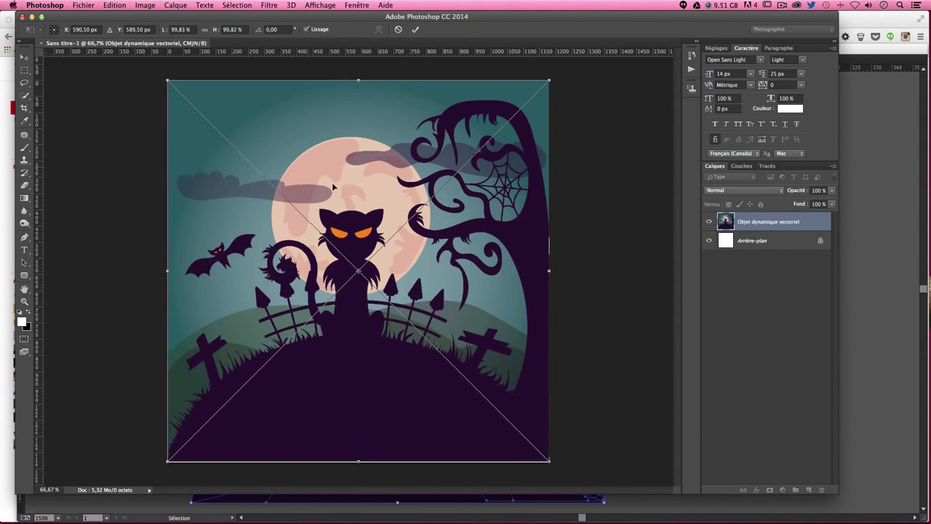
{"action": "left_click_drag", "start_coordinate": [549, 461], "coordinate": [553, 463]}
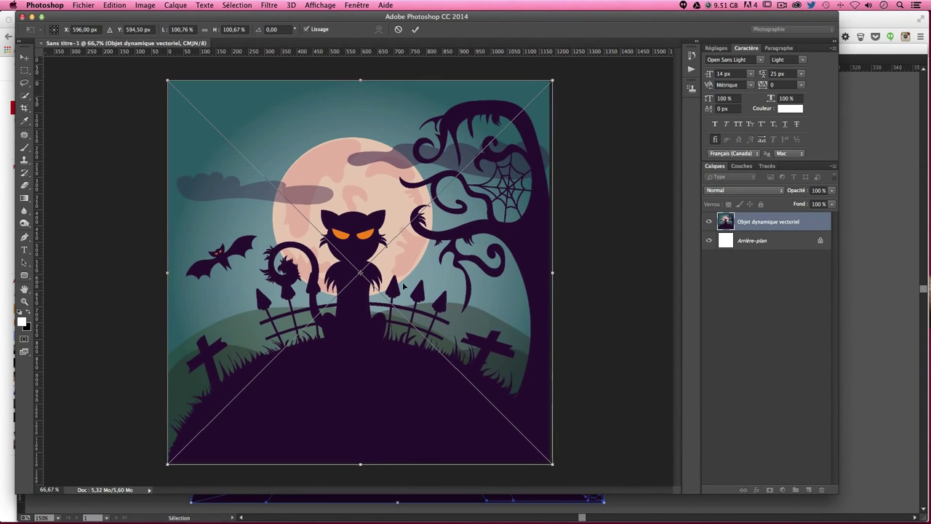
{"action": "key", "text": "Left"}
{"action": "key", "text": "Left"}
{"action": "key", "text": "Left"}
{"action": "key", "text": "Up"}
{"action": "key", "text": "Up"}
{"action": "key", "text": "Up"}
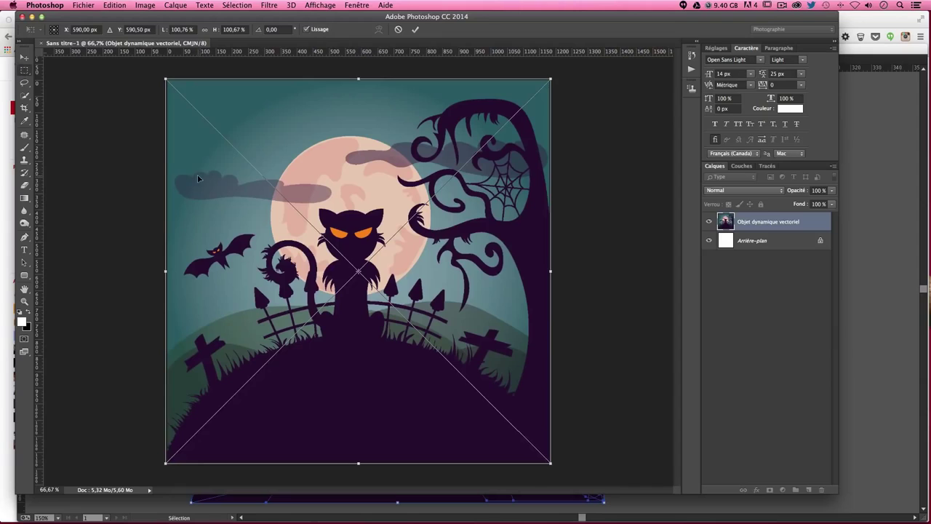
{"action": "key", "text": "Return"}
{"action": "key", "text": "m"}
{"action": "key", "text": "v"}
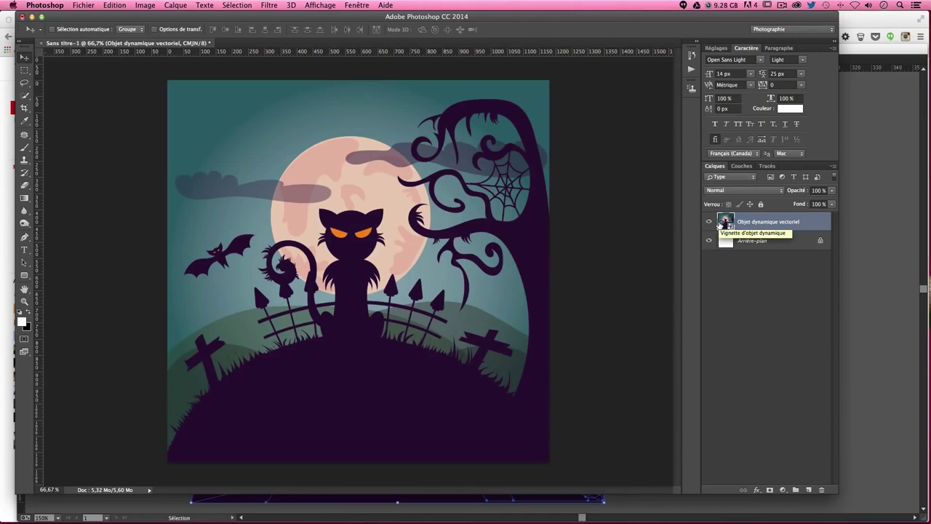
- Open the smart object layer's options and browse the Filter menu
{"action": "right_click", "coordinate": [782, 227]}
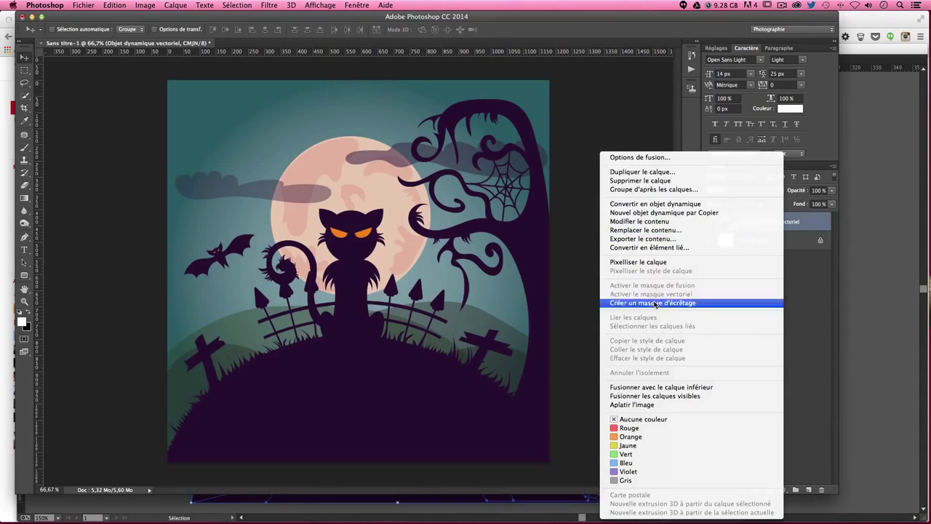
{"action": "left_click", "coordinate": [636, 266]}
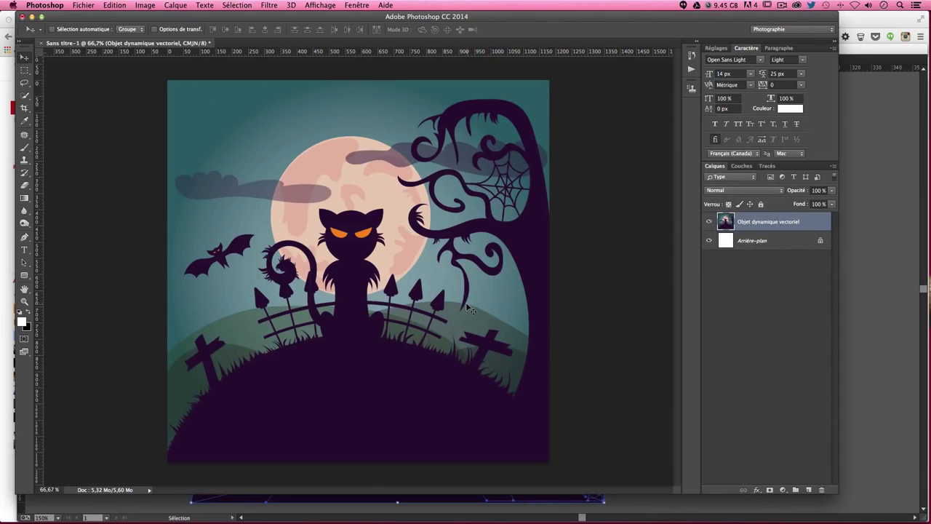
{"action": "left_click", "coordinate": [248, 7]}
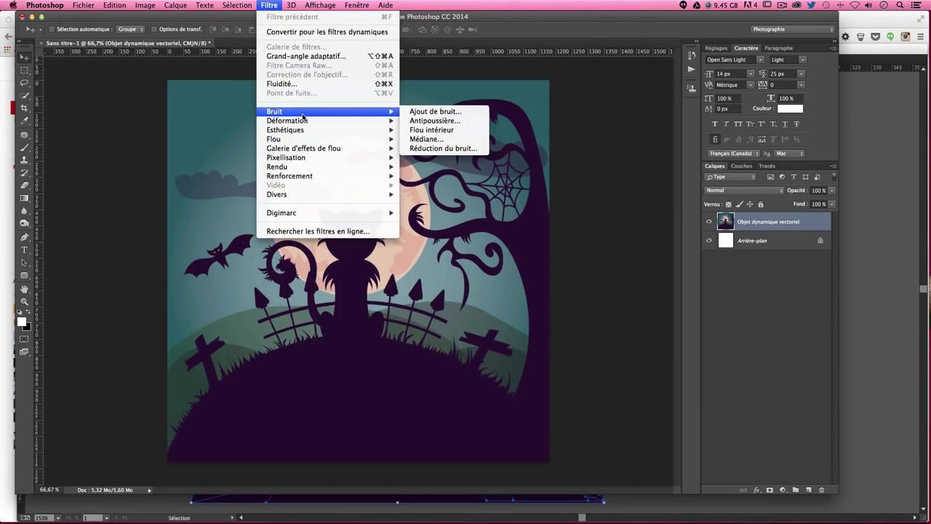
{"action": "left_click", "coordinate": [291, 5]}
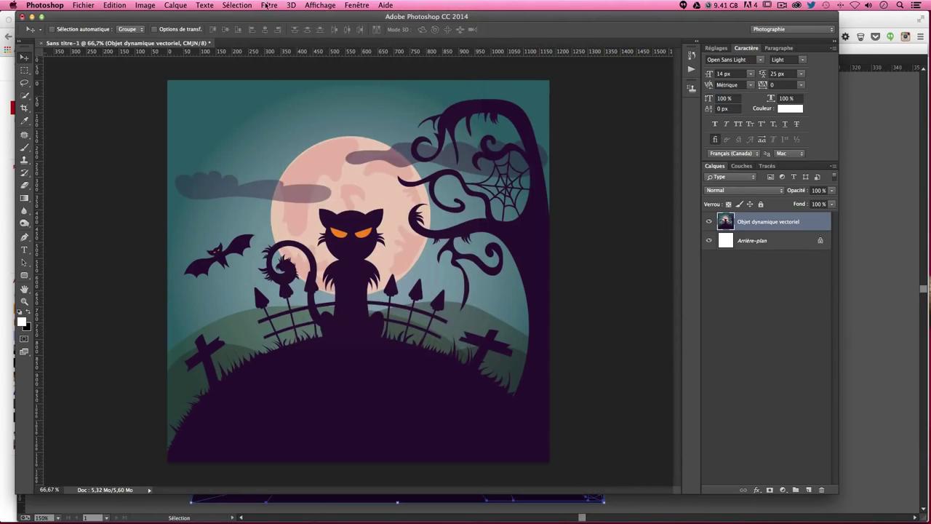
{"action": "left_click", "coordinate": [268, 5]}
{"action": "left_click", "coordinate": [268, 5]}
{"action": "left_click", "coordinate": [320, 5]}
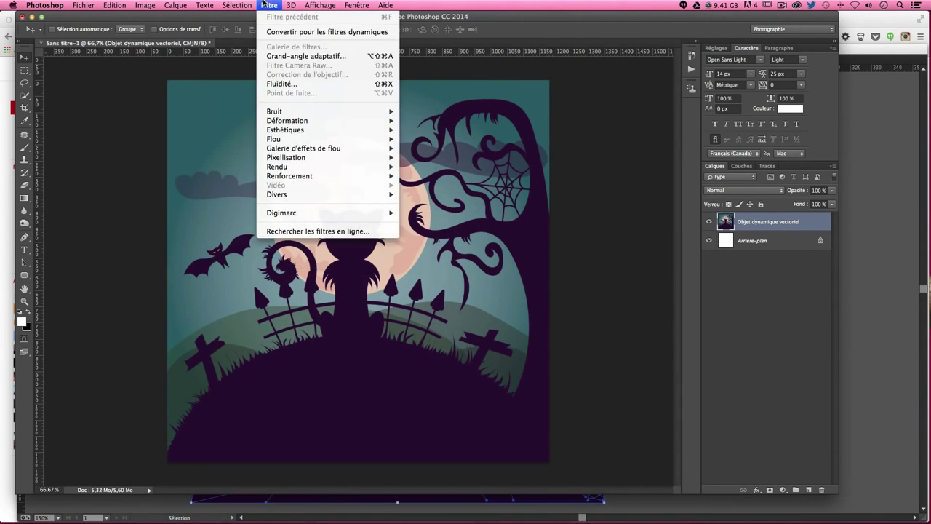
{"action": "left_click", "coordinate": [227, 4]}
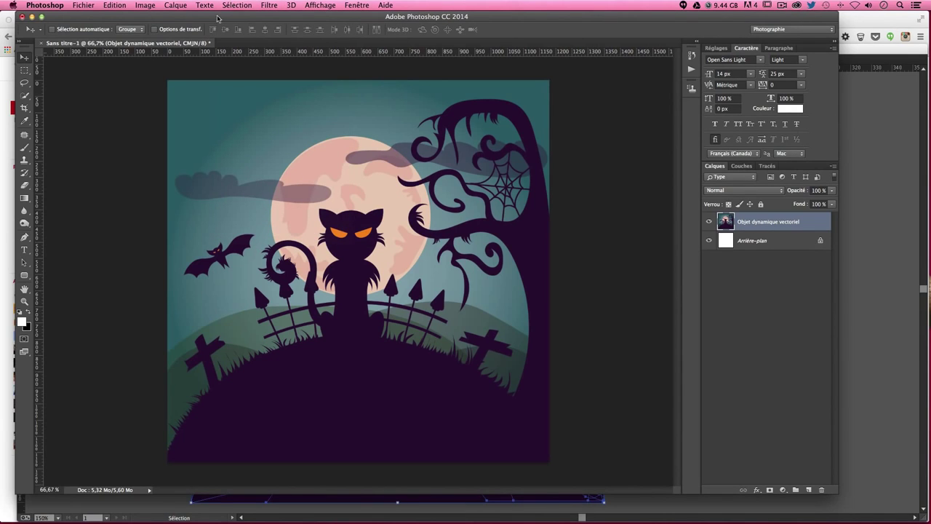
- Convert the document to Couleurs RVB without flattening, and open Correction de l'objectif
{"action": "left_click", "coordinate": [142, 5]}
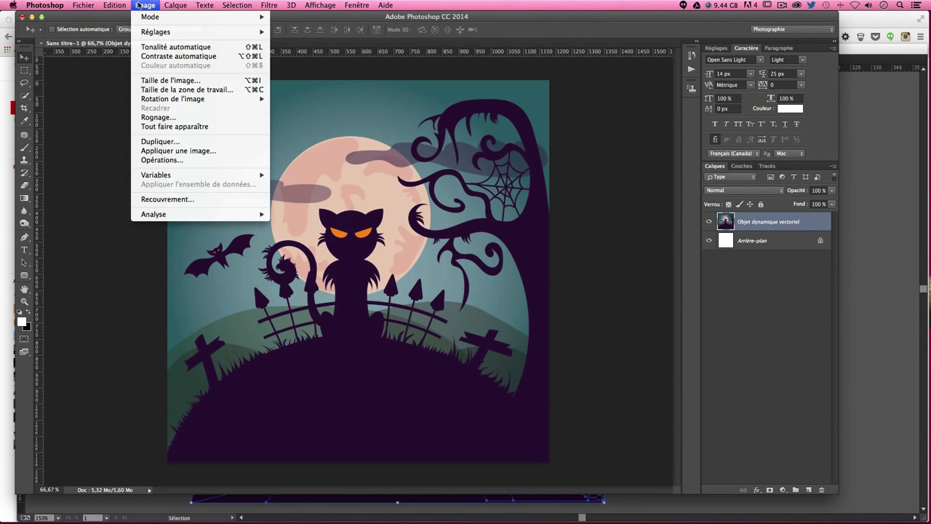
{"action": "left_click", "coordinate": [315, 57]}
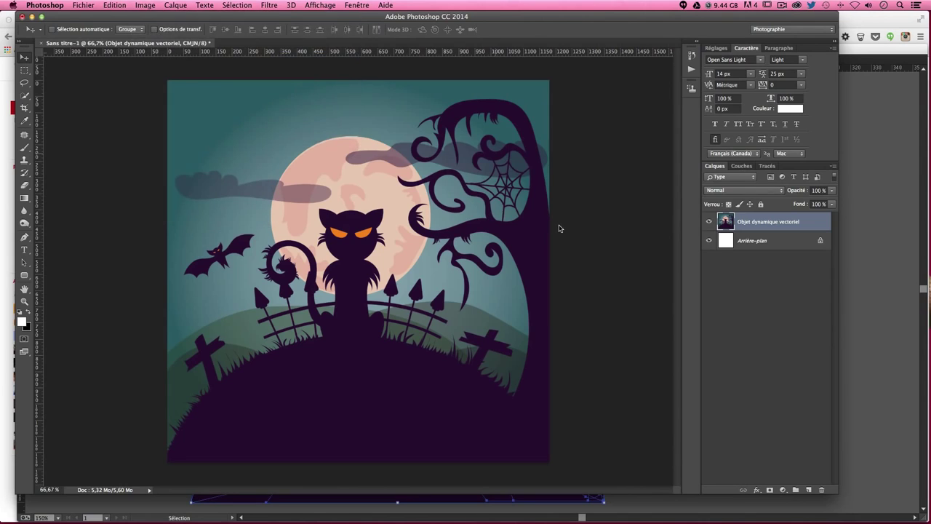
{"action": "left_click", "coordinate": [426, 183]}
{"action": "left_click", "coordinate": [278, 5]}
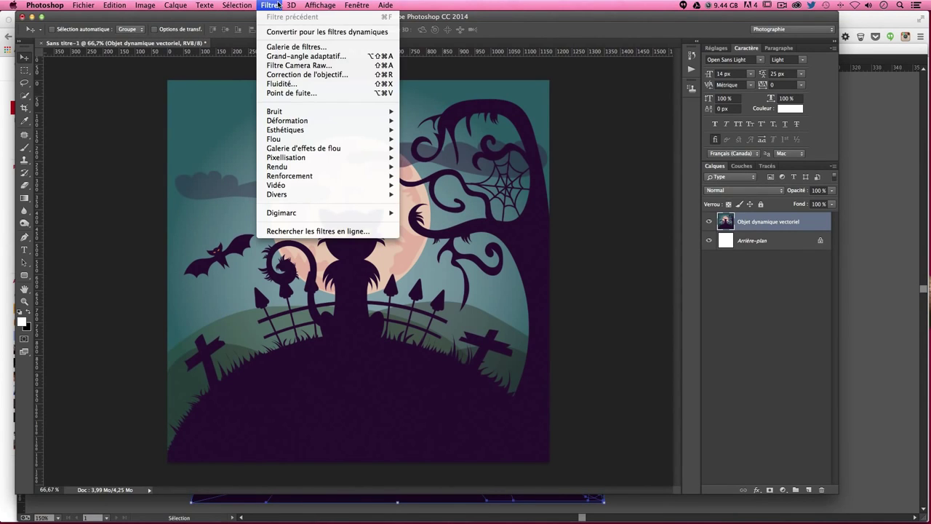
{"action": "left_click", "coordinate": [291, 74]}
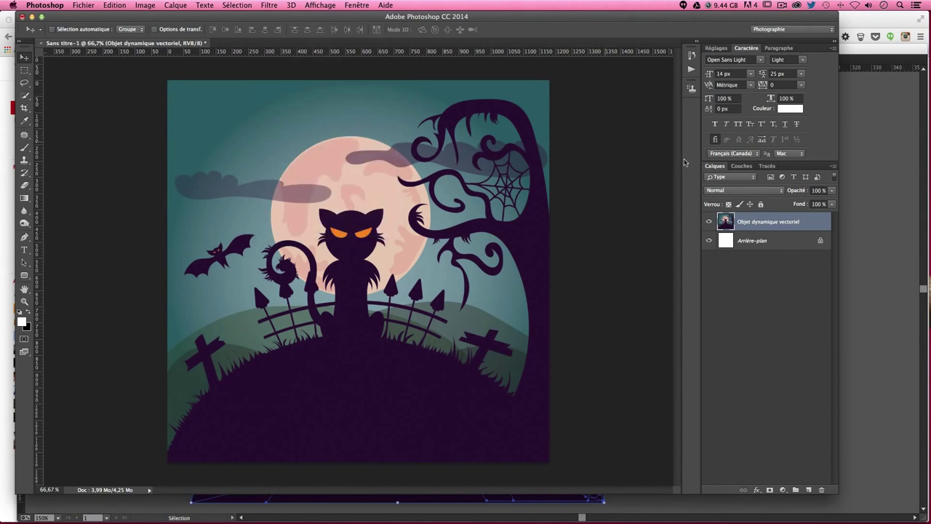
- Set a custom Vignette amount of -22 in lens correction and apply it
{"action": "left_click", "coordinate": [838, 65]}
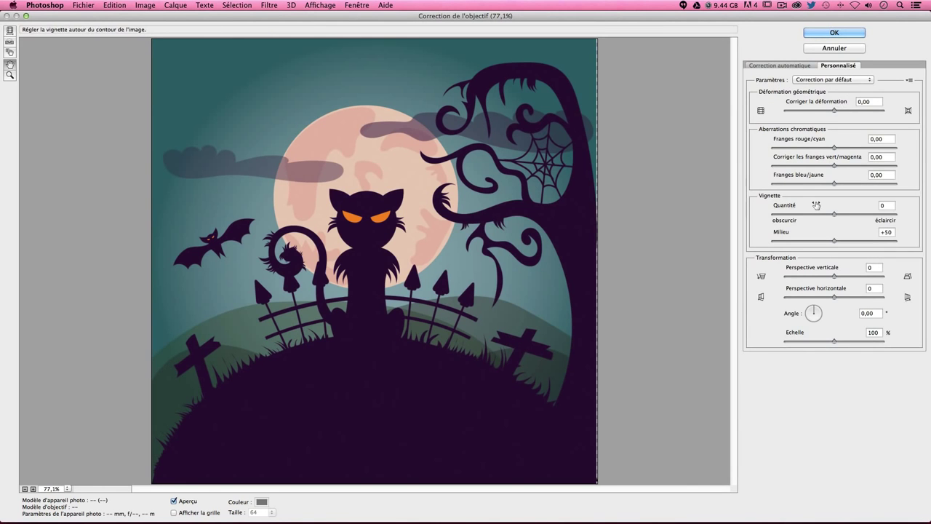
{"action": "mouse_move", "coordinate": [834, 214]}
{"action": "left_mouse_down"}
{"action": "mouse_move", "coordinate": [784, 217]}
{"action": "mouse_move", "coordinate": [811, 216]}
{"action": "mouse_move", "coordinate": [812, 242]}
{"action": "mouse_move", "coordinate": [803, 216]}
{"action": "left_mouse_up"}
{"action": "left_click", "coordinate": [833, 34]}
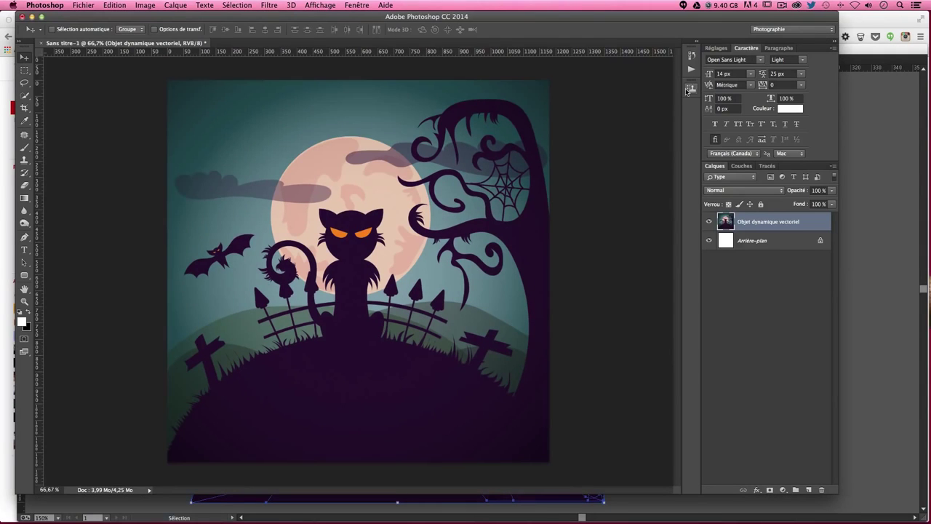
- Compare before and after the vignette, then load the particules brush set into the Brush tool
{"action": "key", "text": "ctrl+z"}
{"action": "key", "text": "ctrl+z"}
{"action": "key", "text": "ctrl+z"}
{"action": "left_click", "coordinate": [23, 148]}
{"action": "left_click", "coordinate": [63, 30]}
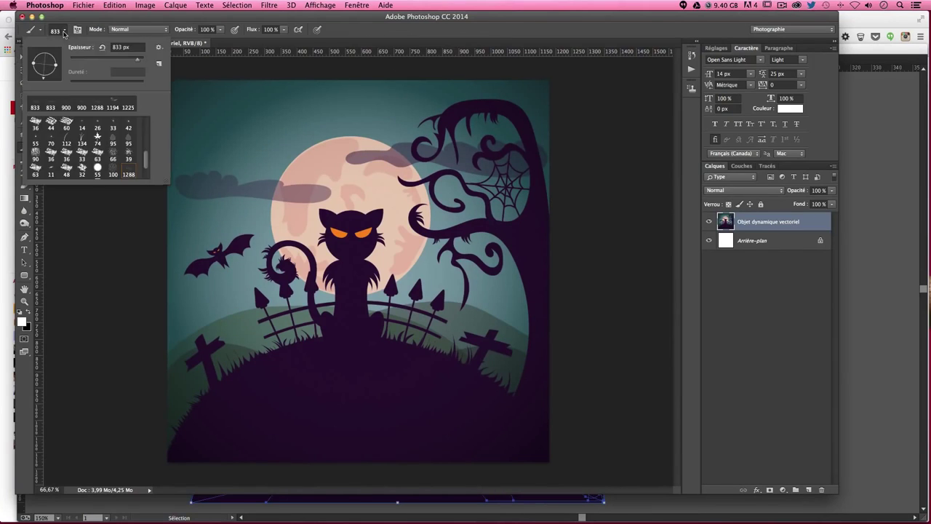
{"action": "left_click", "coordinate": [155, 45]}
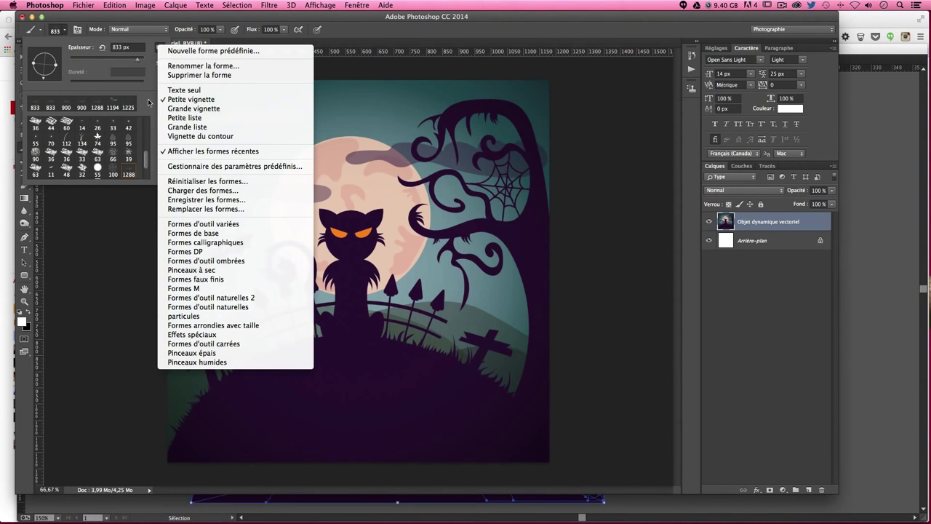
{"action": "left_click", "coordinate": [158, 46]}
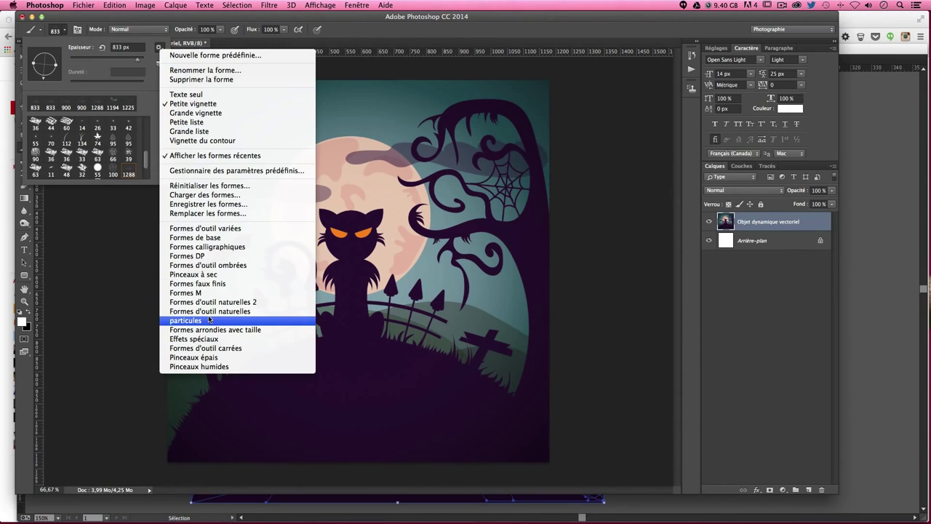
{"action": "left_click", "coordinate": [158, 47]}
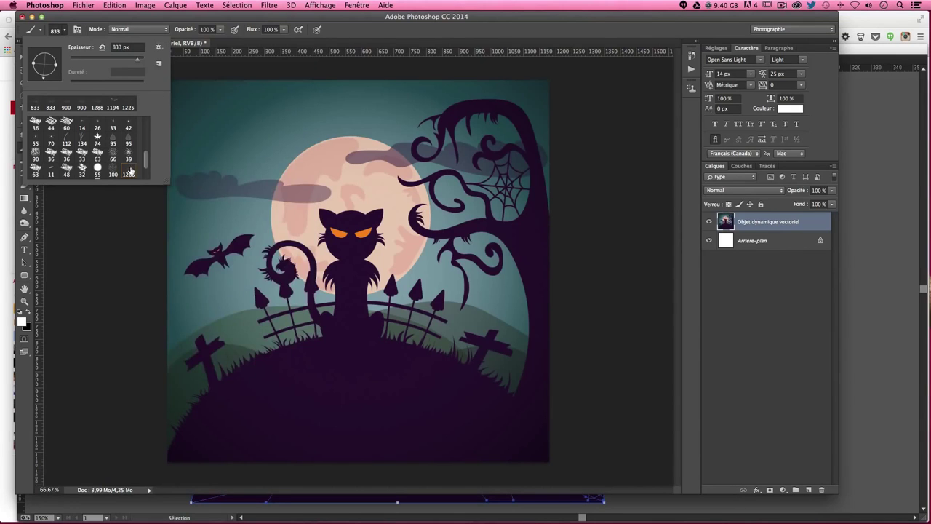
- Choose the 1288 speckle brush and set its size to 1000 px
{"action": "scroll", "coordinate": [128, 168], "scroll_direction": "down", "scroll_amount": 2}
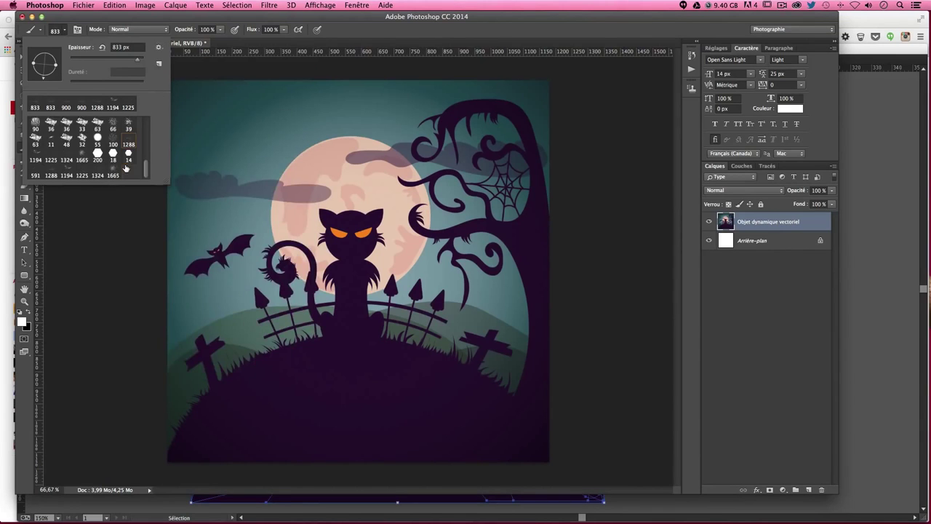
{"action": "left_click", "coordinate": [51, 173]}
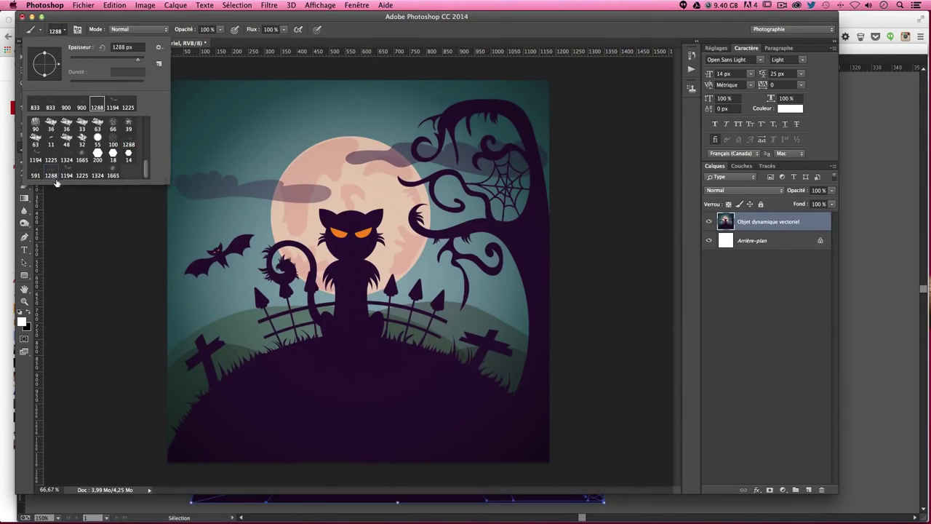
{"action": "left_click", "coordinate": [122, 46]}
{"action": "type", "text": "1000"}
{"action": "key", "text": "Return"}
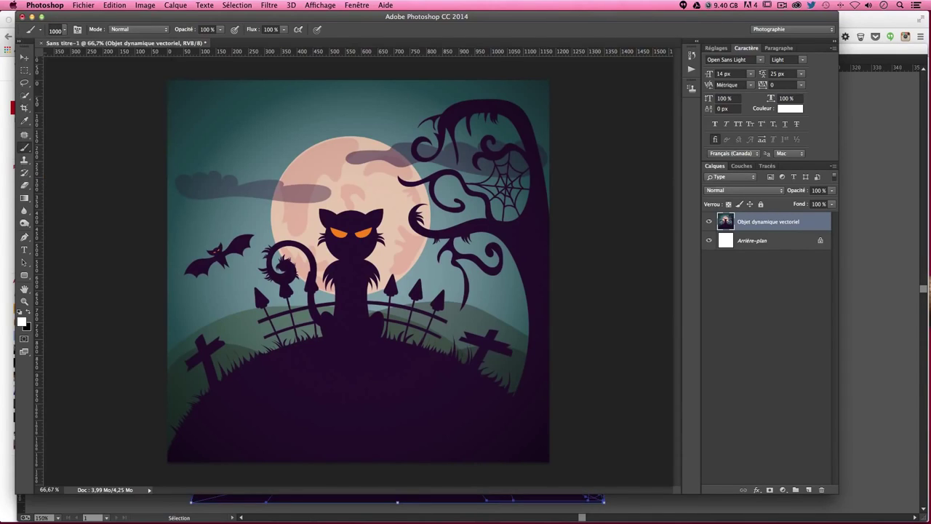
- Paint white speckles over the moon and clouds on a new empty layer
{"action": "left_click_drag", "start_coordinate": [233, 142], "coordinate": [331, 160]}
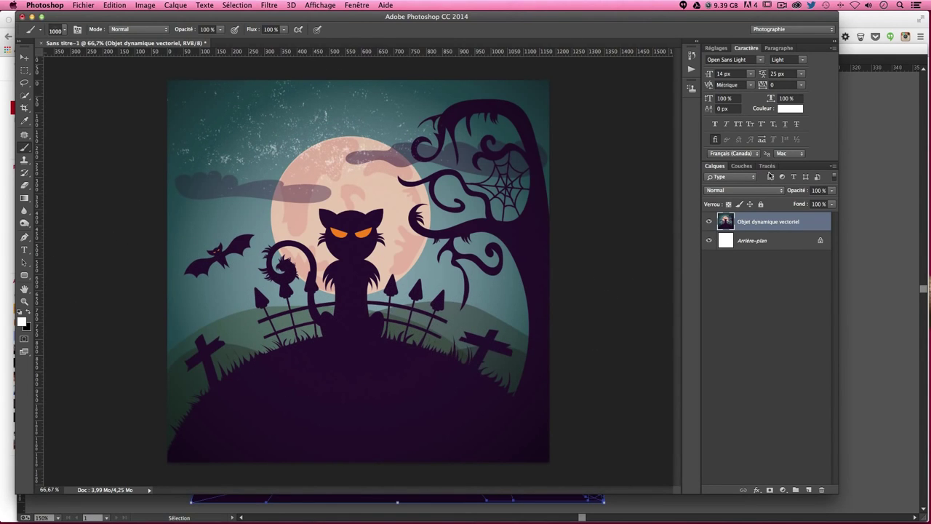
{"action": "key", "text": "ctrl+z"}
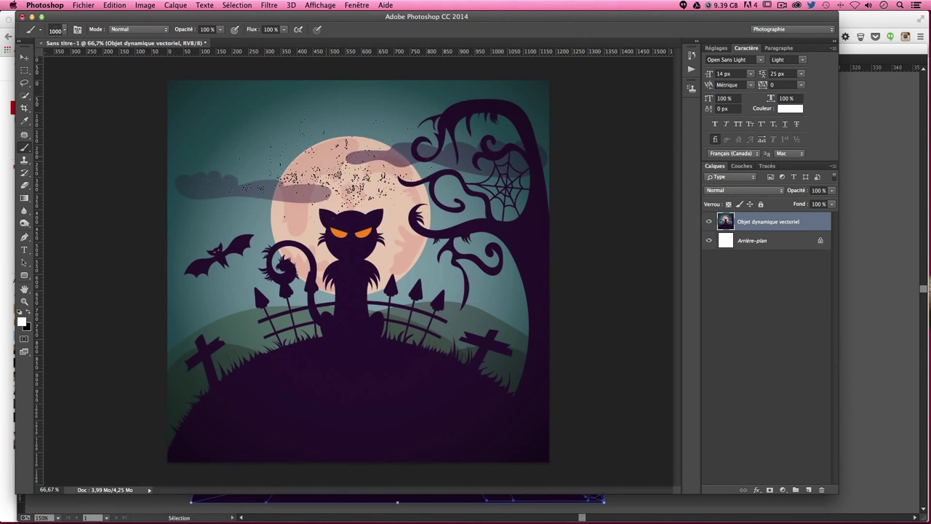
{"action": "left_click", "coordinate": [342, 182]}
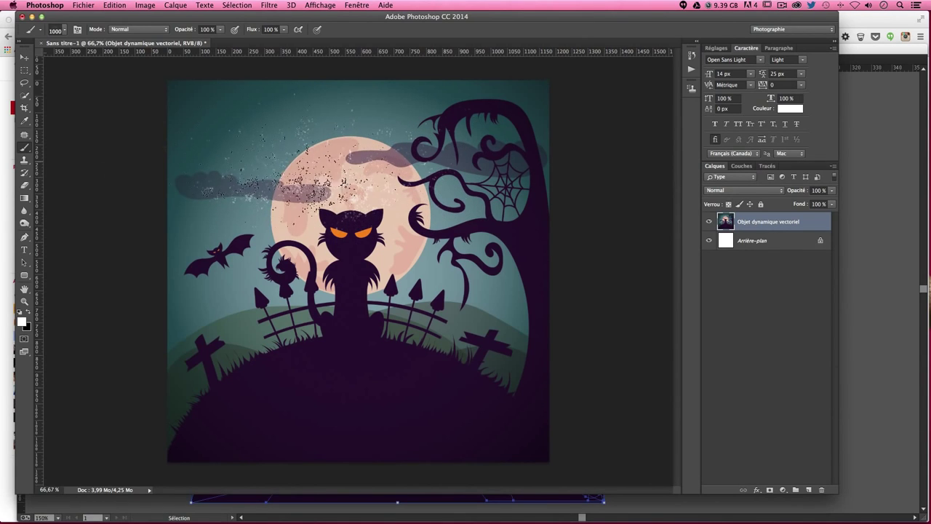
{"action": "left_click", "coordinate": [24, 57]}
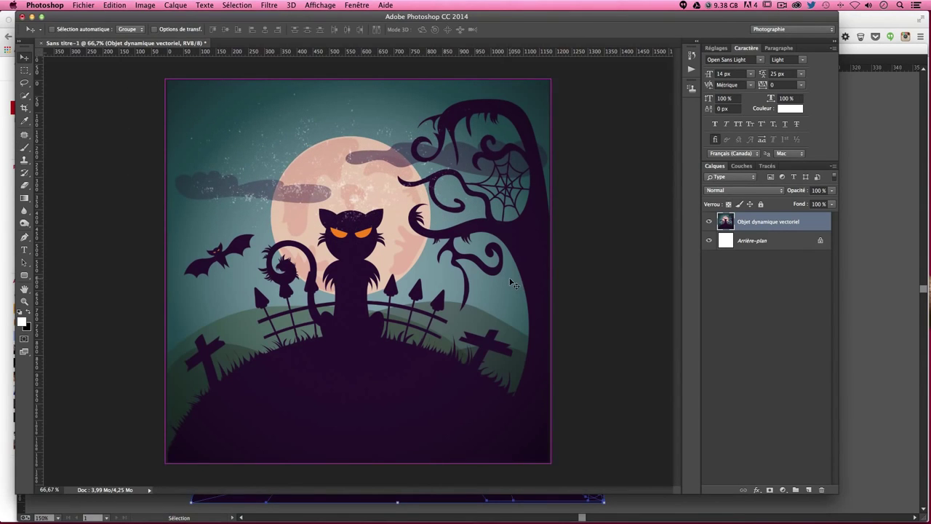
{"action": "left_click", "coordinate": [807, 489]}
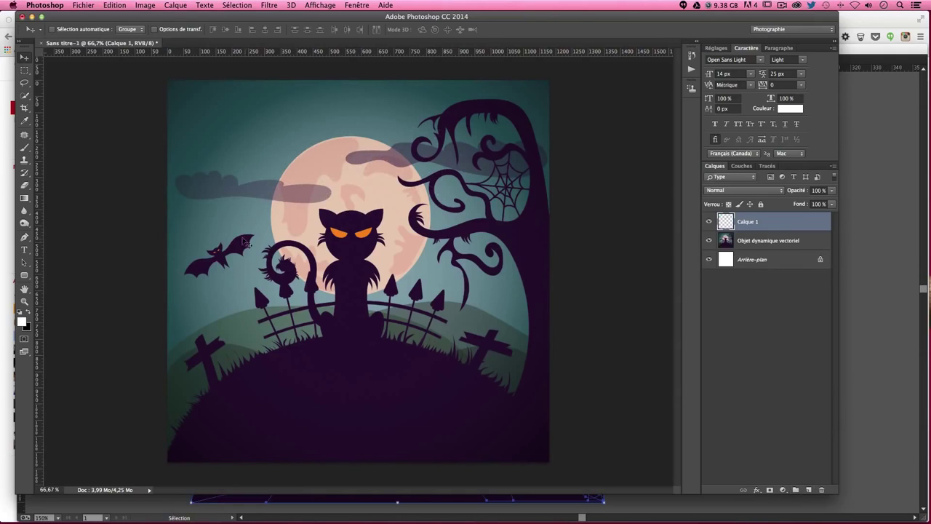
{"action": "left_click", "coordinate": [24, 147]}
{"action": "left_click_drag", "start_coordinate": [219, 167], "coordinate": [327, 189]}
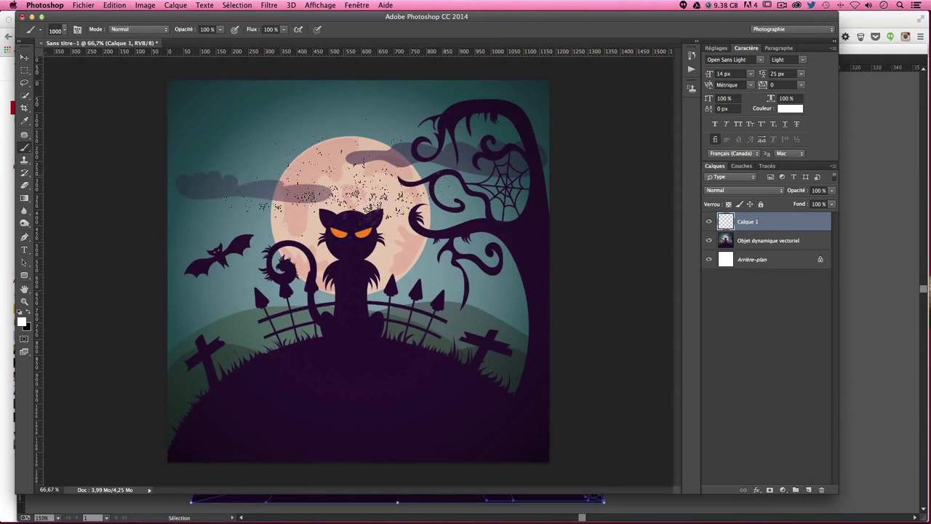
- Scale the speckle layer to about 62% and move it toward the top-left sky
{"action": "left_click", "coordinate": [23, 50]}
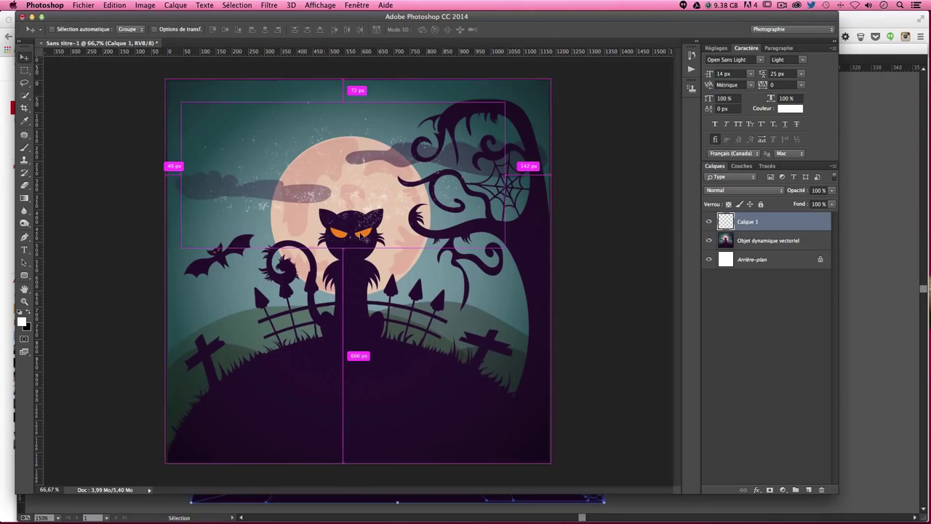
{"action": "key", "text": "ctrl+t"}
{"action": "left_click_drag", "start_coordinate": [507, 249], "coordinate": [381, 194]}
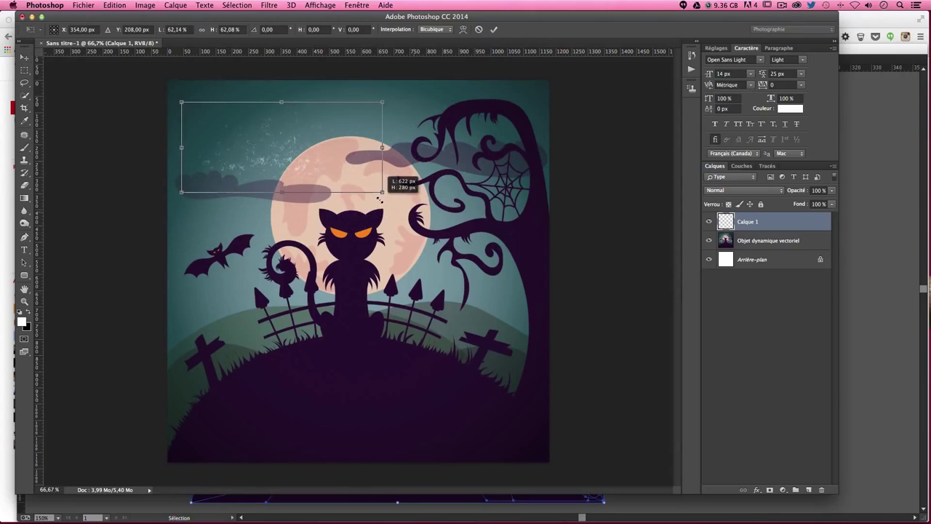
{"action": "key", "text": "Return"}
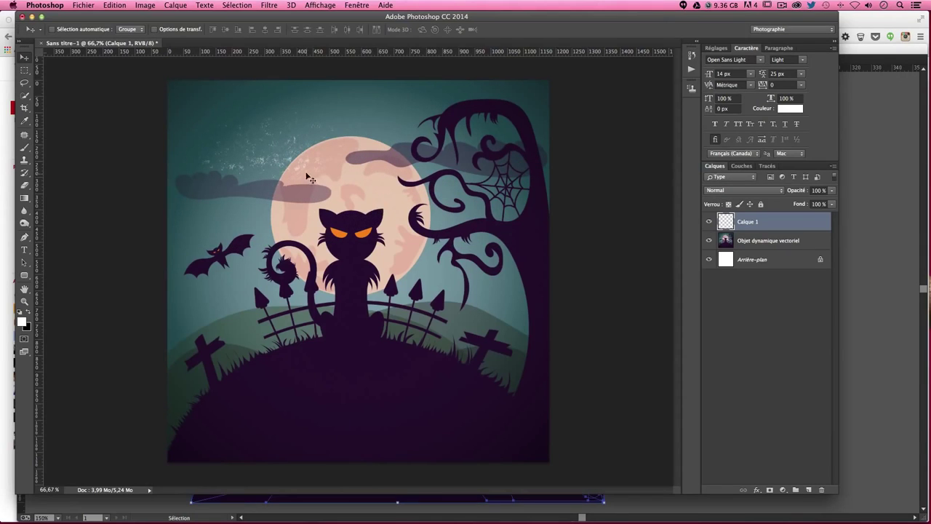
{"action": "left_click_drag", "start_coordinate": [314, 184], "coordinate": [291, 161]}
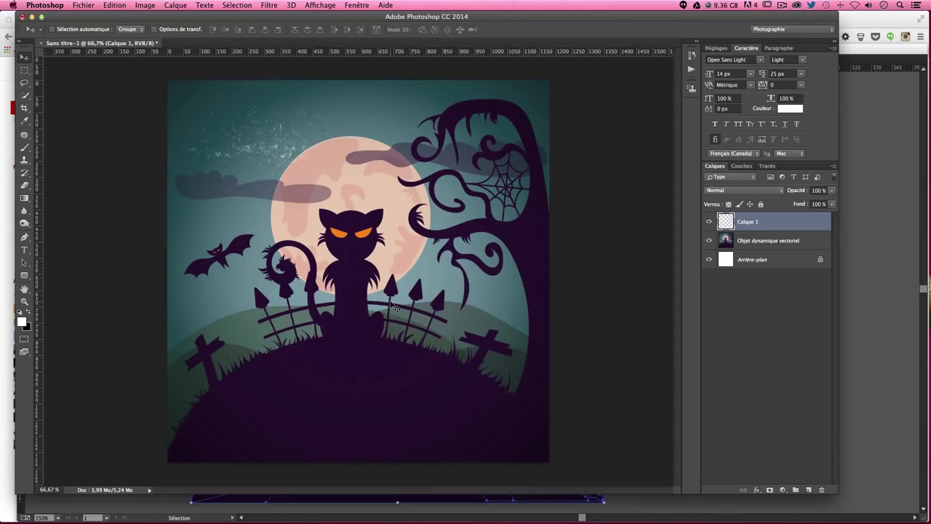
- Add a layer mask and paint black with a ~640 px soft brush to hide speckles above the moon
{"action": "left_click", "coordinate": [770, 489]}
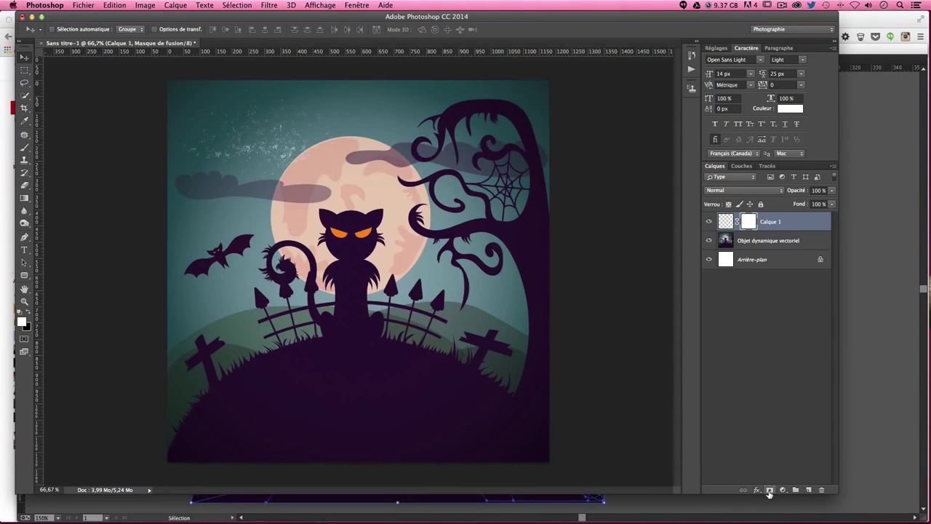
{"action": "left_click", "coordinate": [24, 147]}
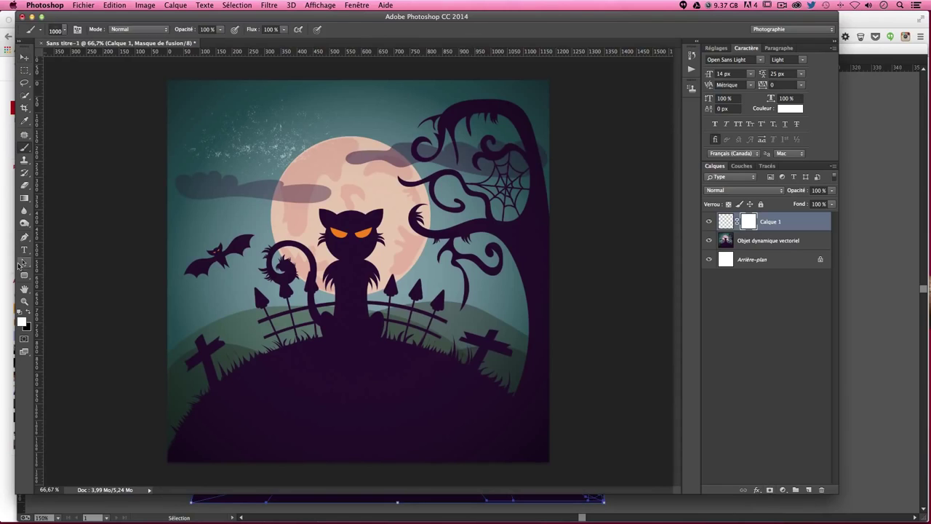
{"action": "left_click", "coordinate": [29, 313]}
{"action": "left_click", "coordinate": [58, 32]}
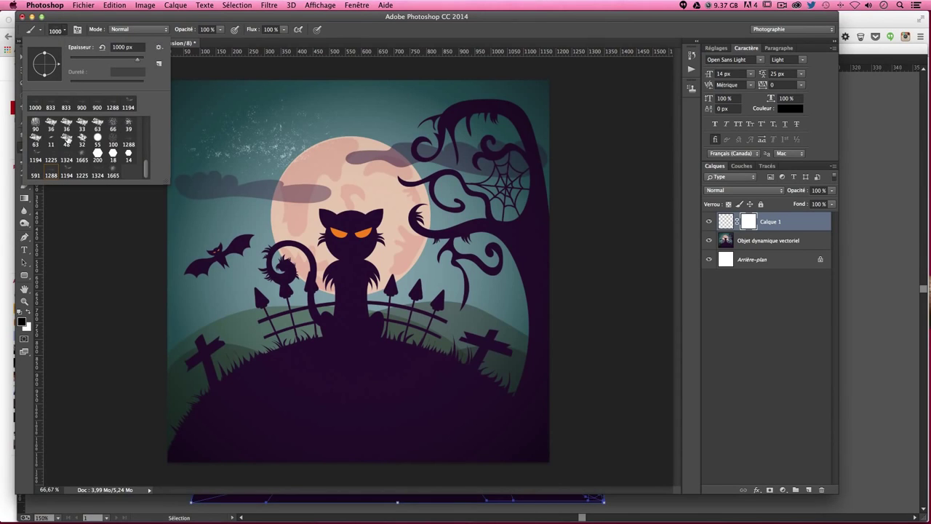
{"action": "scroll", "coordinate": [70, 146], "scroll_direction": "up", "scroll_amount": 10}
{"action": "left_click", "coordinate": [45, 127]}
{"action": "mouse_move", "coordinate": [250, 179]}
{"action": "left_mouse_down"}
{"action": "mouse_move", "coordinate": [179, 169]}
{"action": "mouse_move", "coordinate": [175, 182]}
{"action": "left_mouse_up"}
{"action": "left_click_drag", "start_coordinate": [233, 166], "coordinate": [313, 178]}
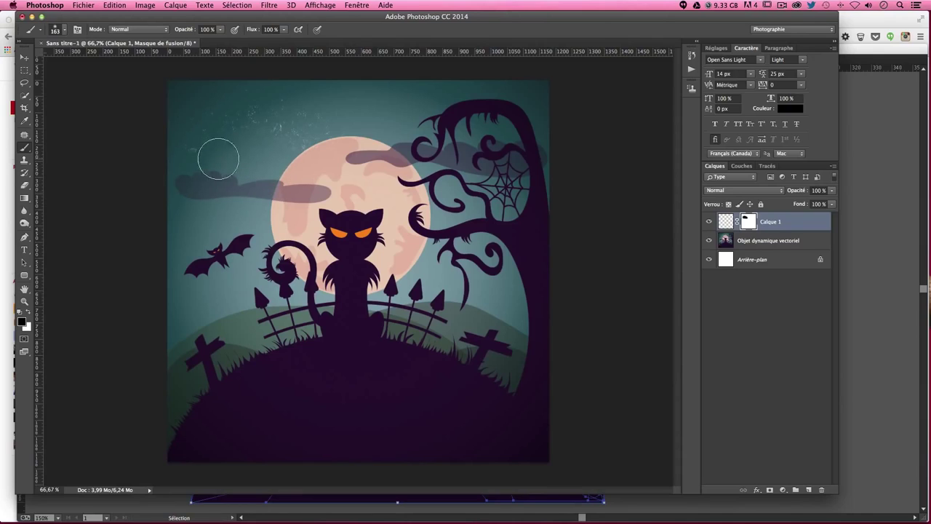
- Paint white speckles around the cat and moon with the 1324 px speckle brush on a new layer
{"action": "left_click", "coordinate": [810, 492]}
{"action": "key", "text": "x"}
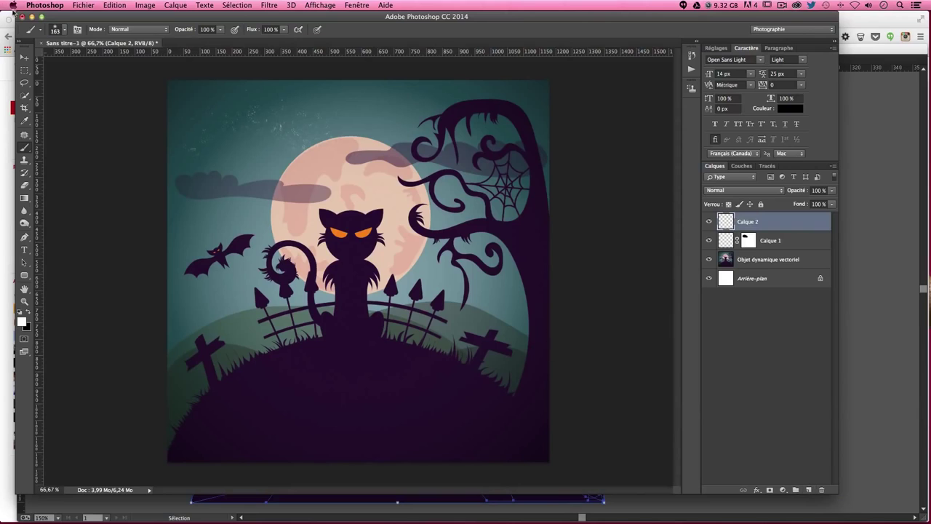
{"action": "left_click", "coordinate": [55, 30]}
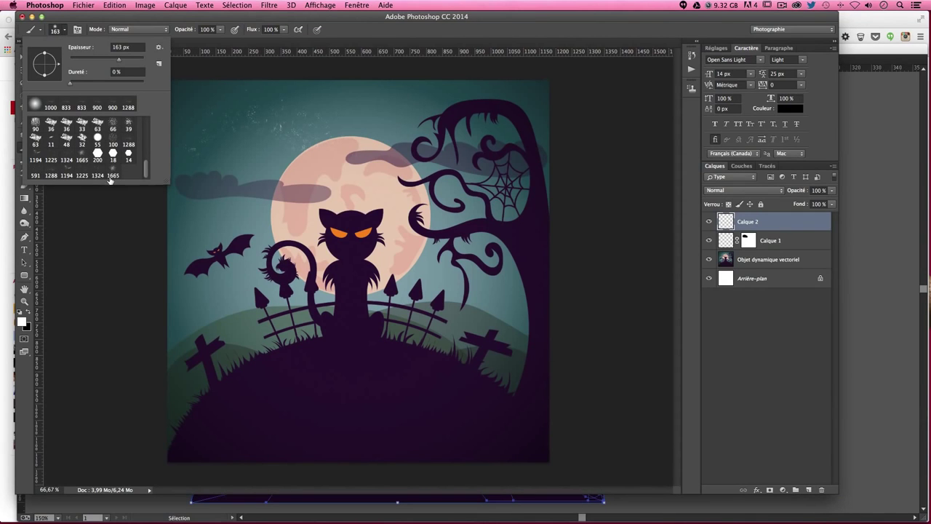
{"action": "left_click", "coordinate": [97, 176]}
{"action": "left_click_drag", "start_coordinate": [407, 182], "coordinate": [328, 225]}
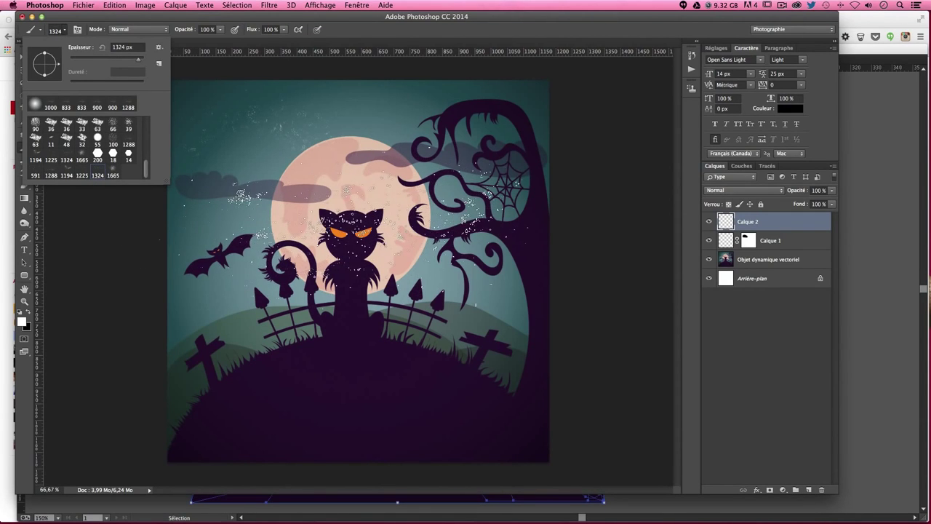
- Shrink the new speckle layer and move it into the upper sky
{"action": "key", "text": "Escape"}
{"action": "left_click", "coordinate": [27, 58]}
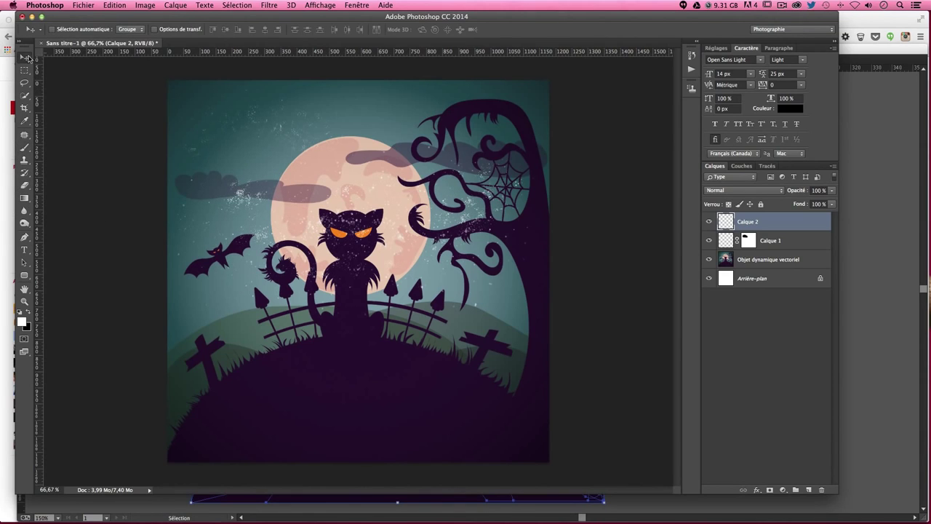
{"action": "key", "text": "ctrl+t"}
{"action": "left_click_drag", "start_coordinate": [539, 336], "coordinate": [270, 198]}
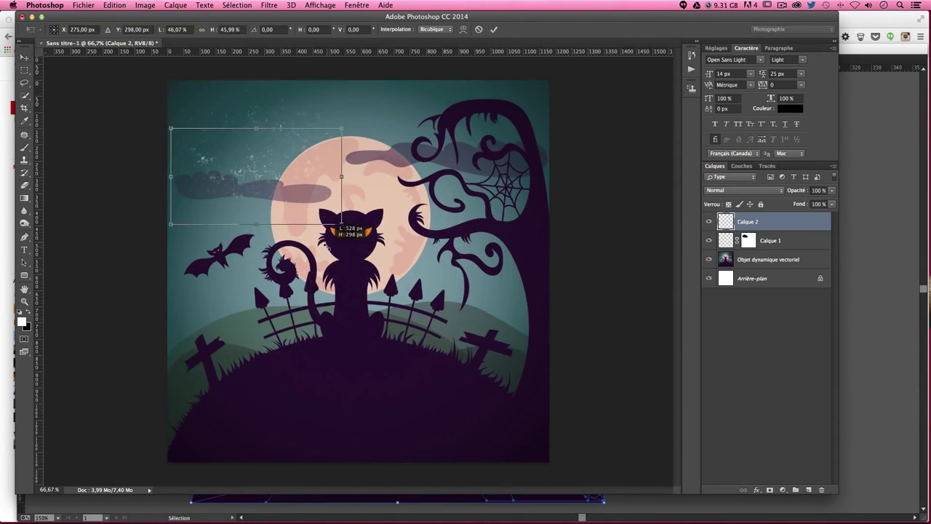
{"action": "key", "text": "Return"}
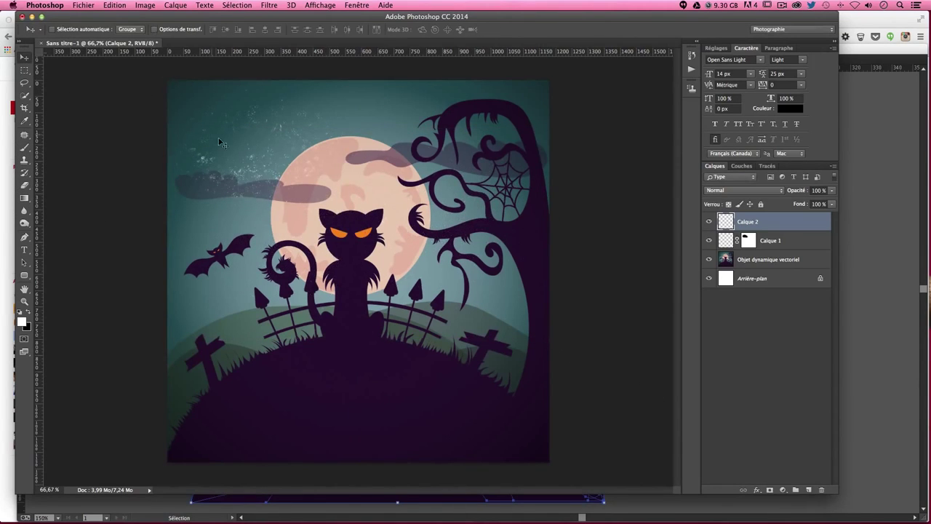
{"action": "mouse_move", "coordinate": [219, 142]}
{"action": "left_mouse_down"}
{"action": "mouse_move", "coordinate": [435, 120]}
{"action": "mouse_move", "coordinate": [301, 175]}
{"action": "left_mouse_up"}
- Add a layer mask to Calque 2 and set up a small soft round brush
{"action": "left_click", "coordinate": [769, 490]}
{"action": "left_click", "coordinate": [20, 148]}
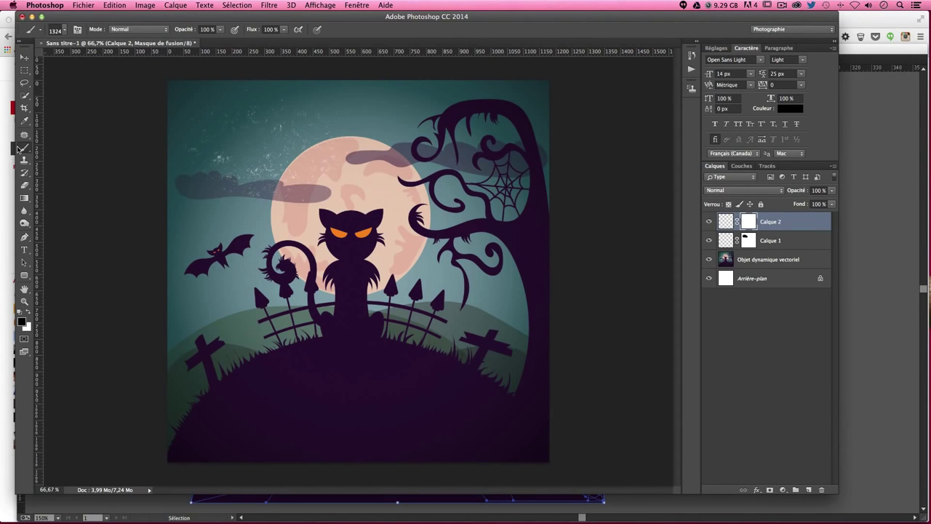
{"action": "left_click", "coordinate": [64, 31]}
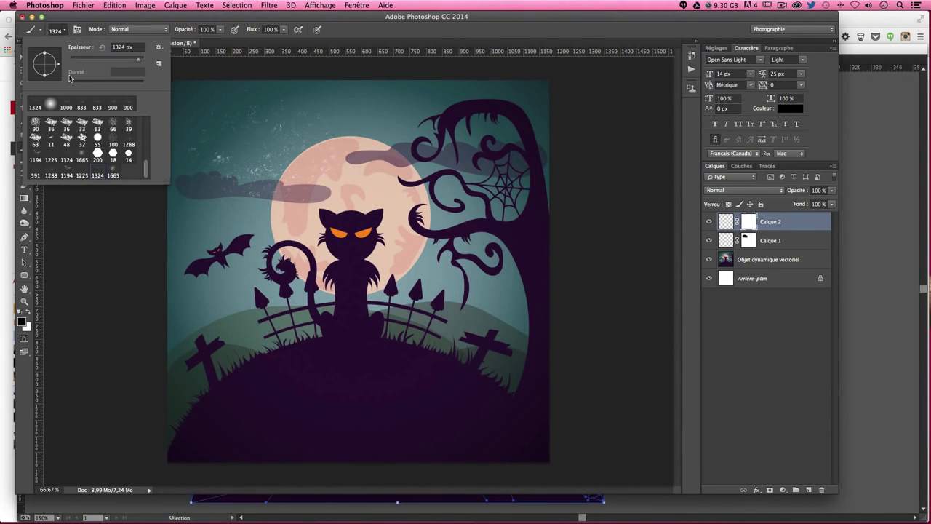
{"action": "scroll", "coordinate": [66, 138], "scroll_direction": "up", "scroll_amount": 5}
{"action": "left_click", "coordinate": [52, 125]}
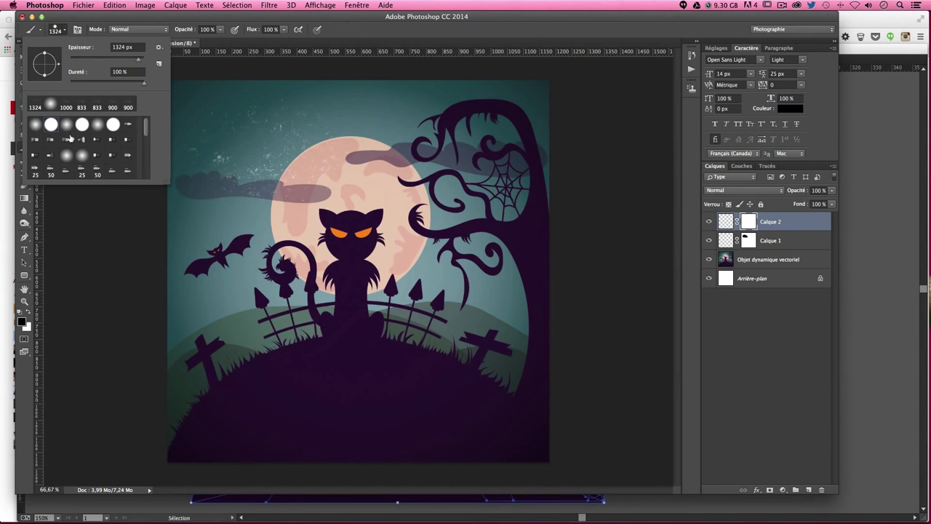
{"action": "left_click_drag", "start_coordinate": [270, 191], "coordinate": [161, 190]}
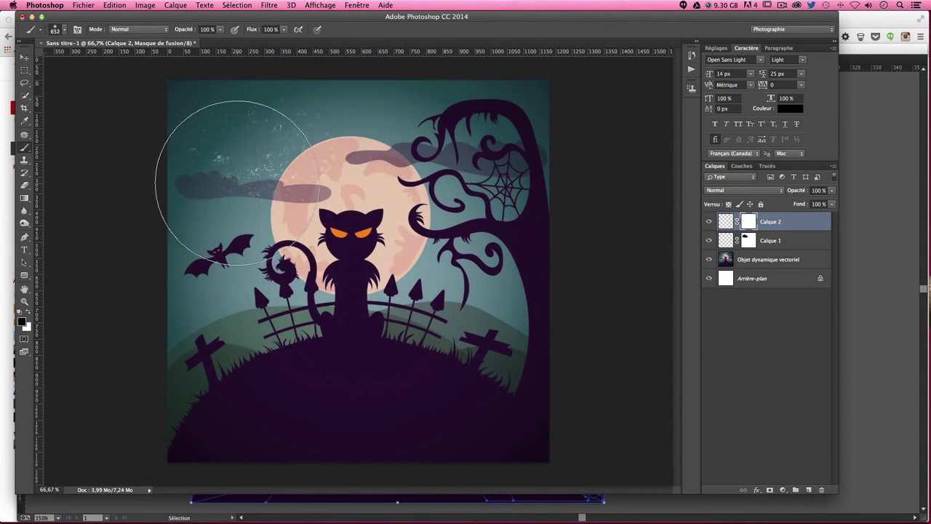
{"action": "left_click_drag", "start_coordinate": [245, 187], "coordinate": [195, 191]}
{"action": "mouse_move", "coordinate": [244, 169]}
{"action": "left_mouse_down"}
{"action": "mouse_move", "coordinate": [190, 174]}
{"action": "mouse_move", "coordinate": [233, 150]}
{"action": "mouse_move", "coordinate": [269, 155]}
{"action": "left_mouse_up"}
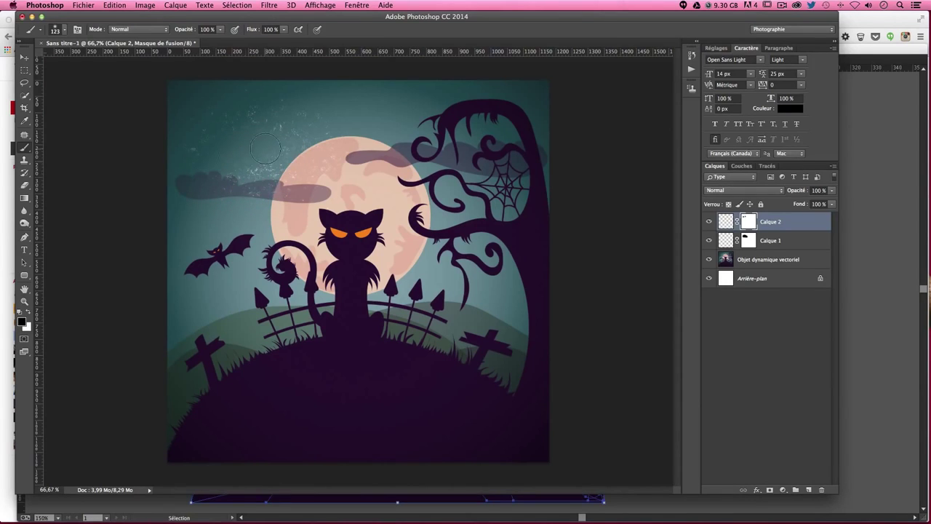
{"action": "left_click", "coordinate": [22, 57]}
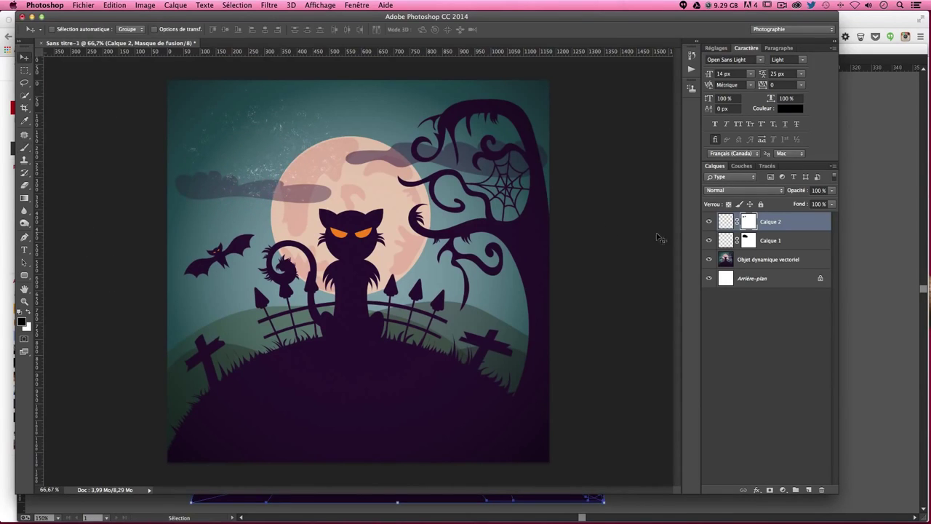
- Duplicate the Calque 1 texture, resize the copy, and merge it into Calque 2
{"action": "left_click", "coordinate": [771, 240]}
{"action": "mouse_move", "coordinate": [350, 220]}
{"action": "left_mouse_down", "text": "alt"}
{"action": "mouse_move", "coordinate": [390, 211]}
{"action": "mouse_move", "coordinate": [258, 163]}
{"action": "mouse_move", "coordinate": [320, 185]}
{"action": "left_mouse_up", "text": "alt"}
{"action": "key", "text": "ctrl+t"}
{"action": "key", "text": "Return"}
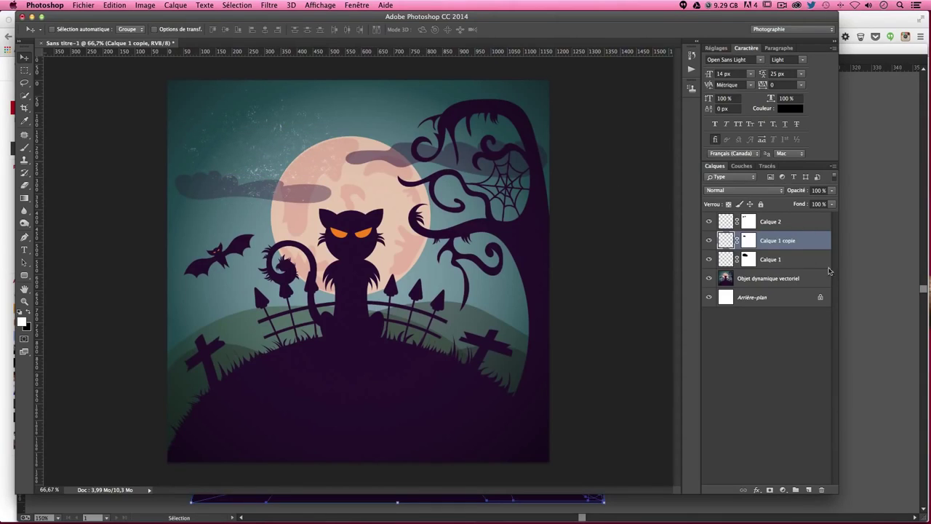
{"action": "left_click", "coordinate": [780, 224], "text": "shift"}
{"action": "right_click", "coordinate": [759, 240]}
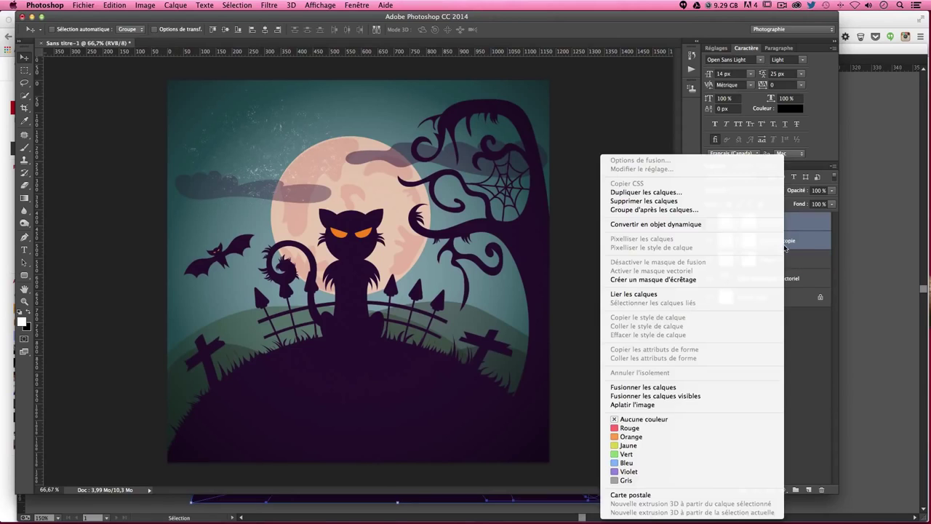
{"action": "left_click", "coordinate": [782, 389]}
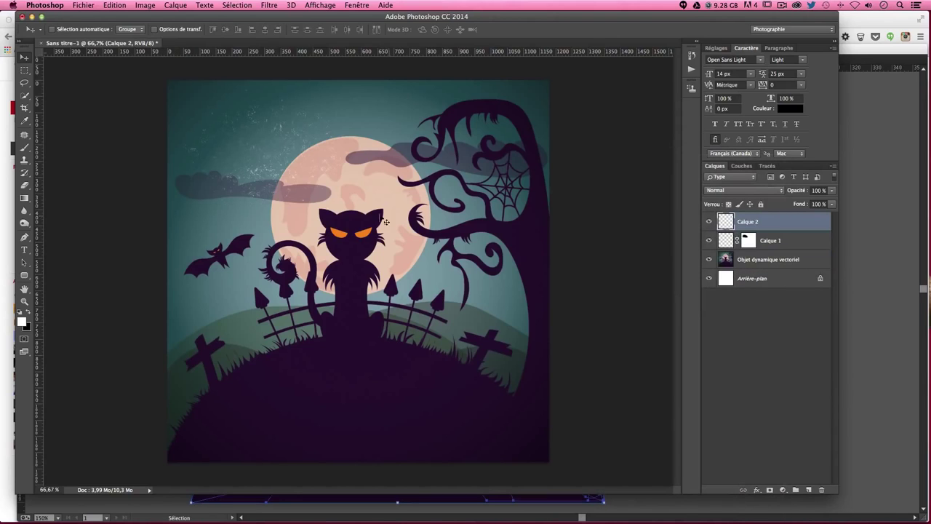
- Duplicate the texture over the treetop in the upper-right sky and give it a layer mask
{"action": "left_click_drag", "start_coordinate": [354, 170], "coordinate": [526, 122]}
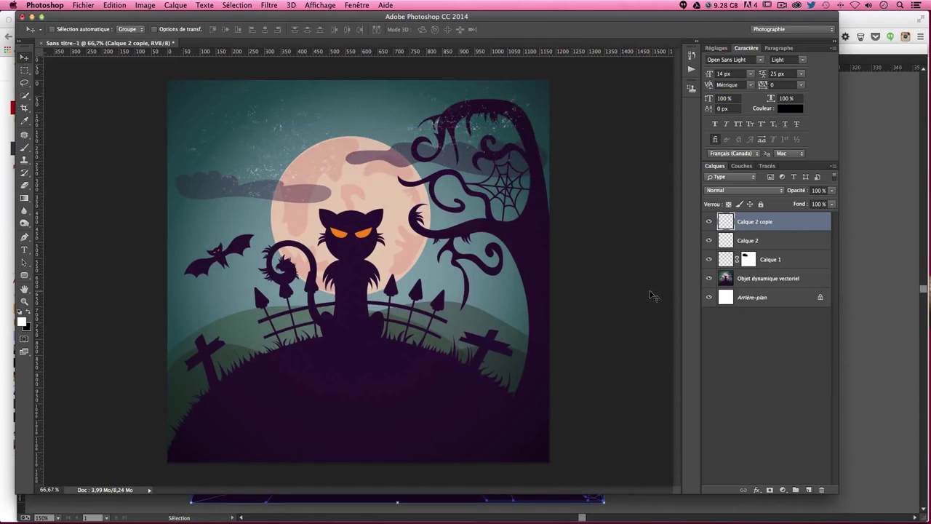
{"action": "left_click_drag", "start_coordinate": [520, 170], "coordinate": [551, 145]}
{"action": "left_click", "coordinate": [769, 490]}
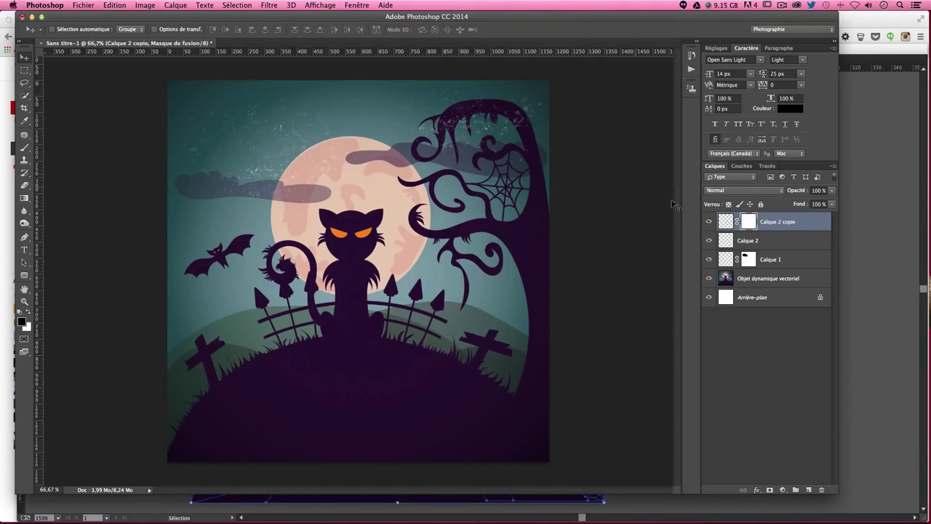
- Select all the dark silhouettes on the vector artwork layer with the Magic Wand
{"action": "left_click", "coordinate": [748, 281]}
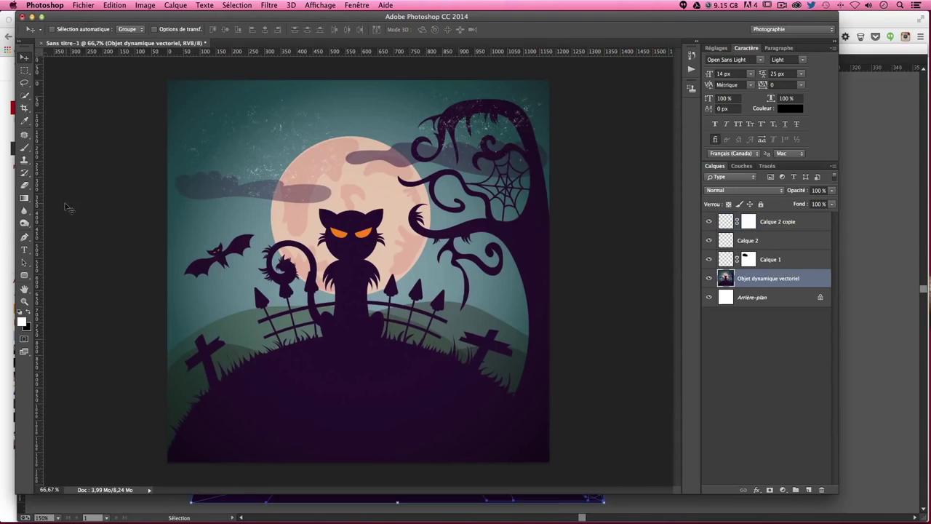
{"action": "left_click", "coordinate": [25, 95]}
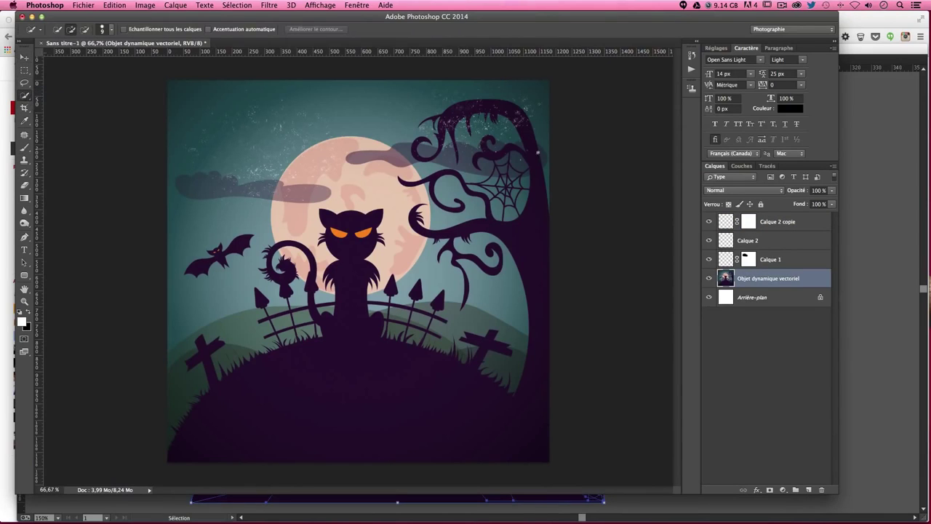
{"action": "left_click_drag", "start_coordinate": [541, 225], "coordinate": [549, 283]}
{"action": "left_click_drag", "start_coordinate": [517, 211], "coordinate": [520, 158]}
{"action": "key", "text": "ctrl+z"}
{"action": "right_click", "coordinate": [32, 101]}
{"action": "left_click", "coordinate": [73, 106]}
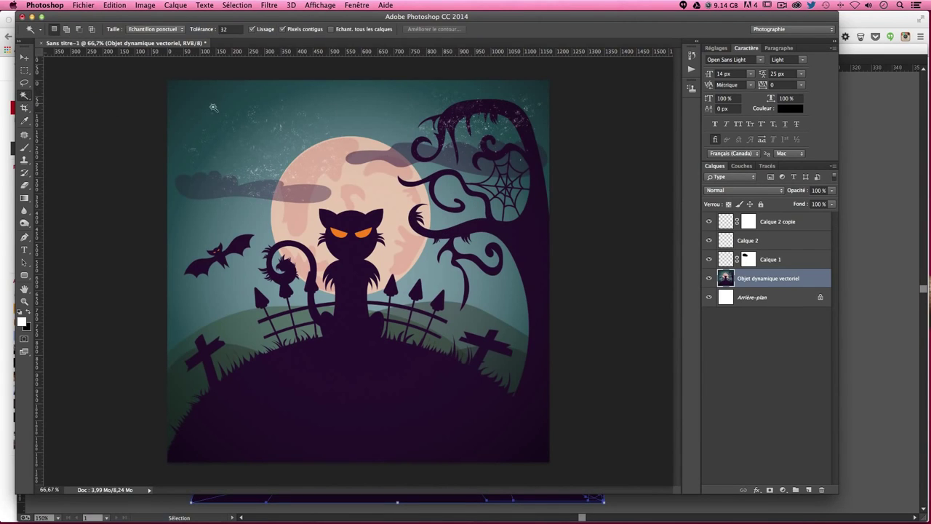
{"action": "left_click", "coordinate": [537, 142]}
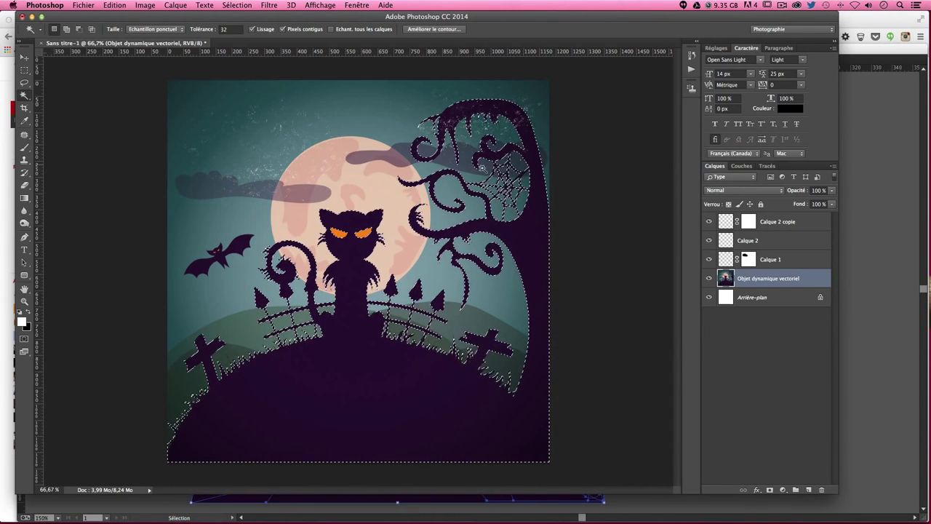
- Fill the silhouette area of Calque 2 copie's mask to hide speckles there, then deselect
{"action": "left_click", "coordinate": [748, 221]}
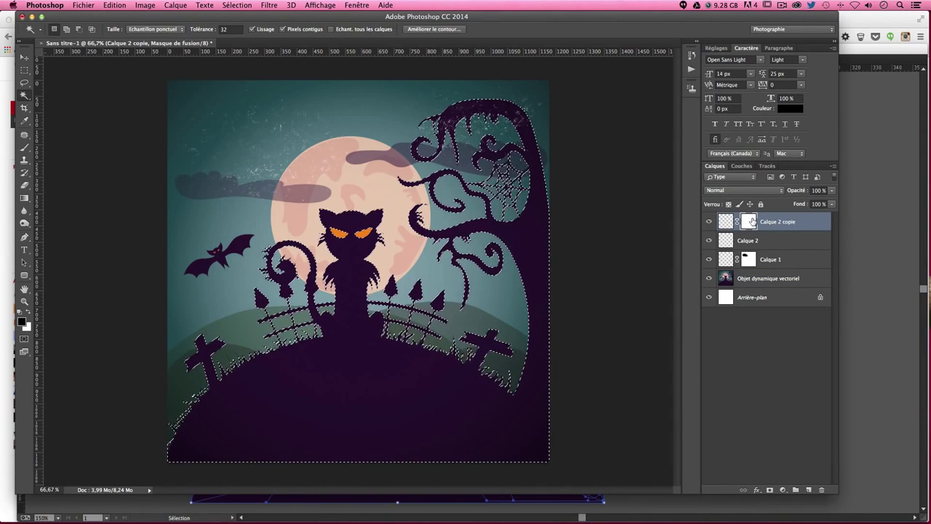
{"action": "key", "text": "shift+BackSpace"}
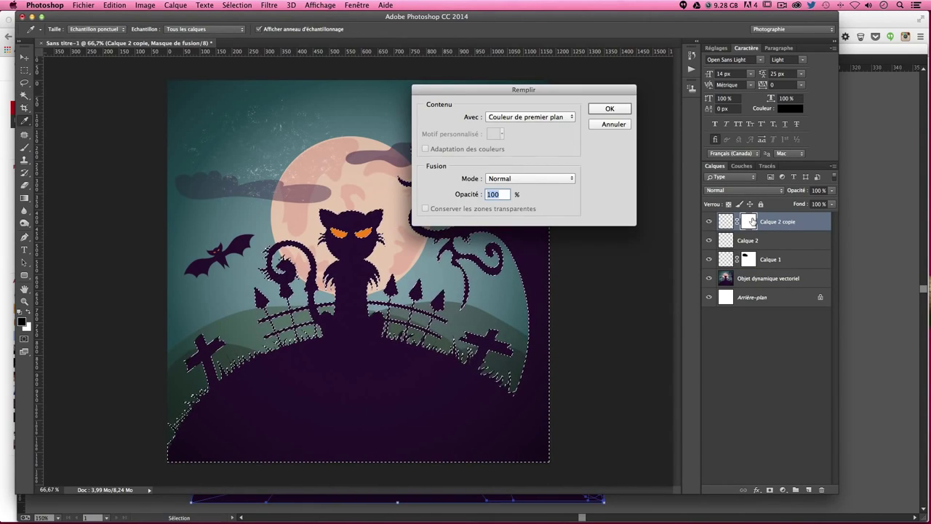
{"action": "key", "text": "Return"}
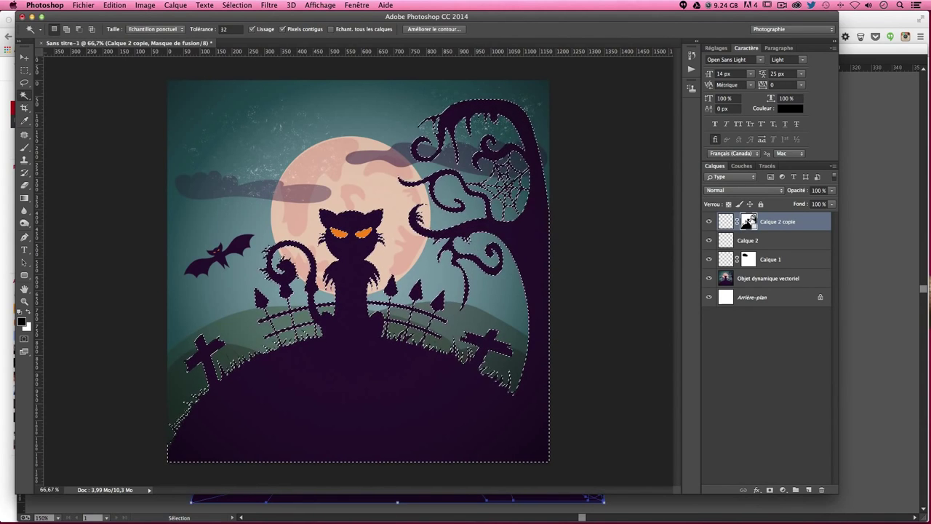
{"action": "key", "text": "super+s"}
{"action": "key", "text": "Escape"}
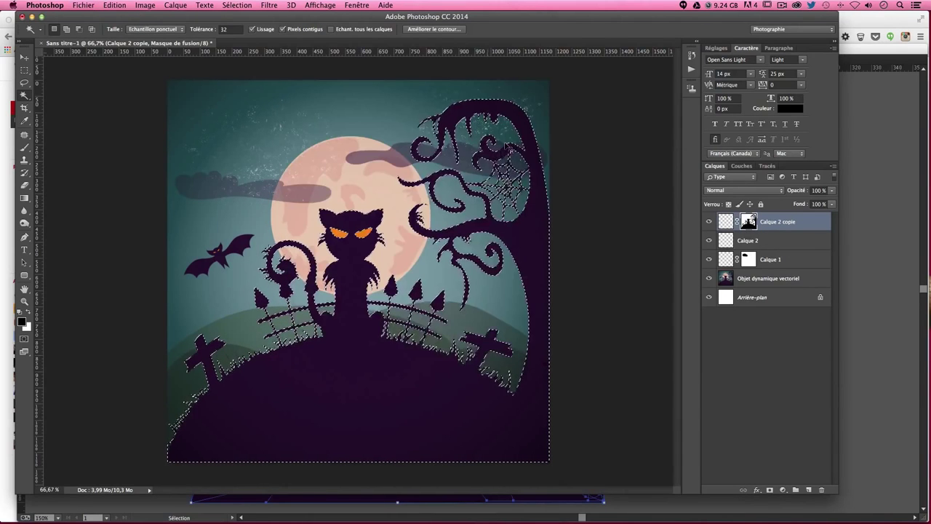
{"action": "key", "text": "super+d"}
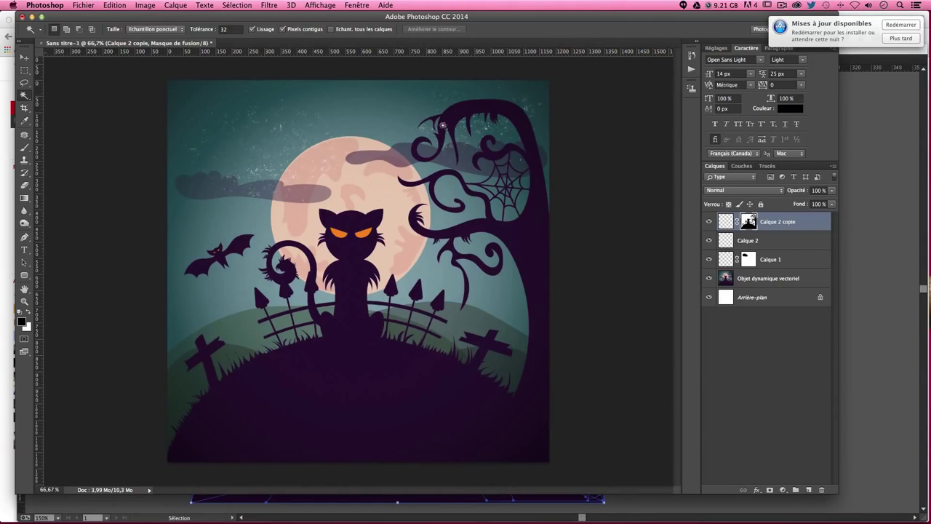
{"action": "key", "text": "super+2"}
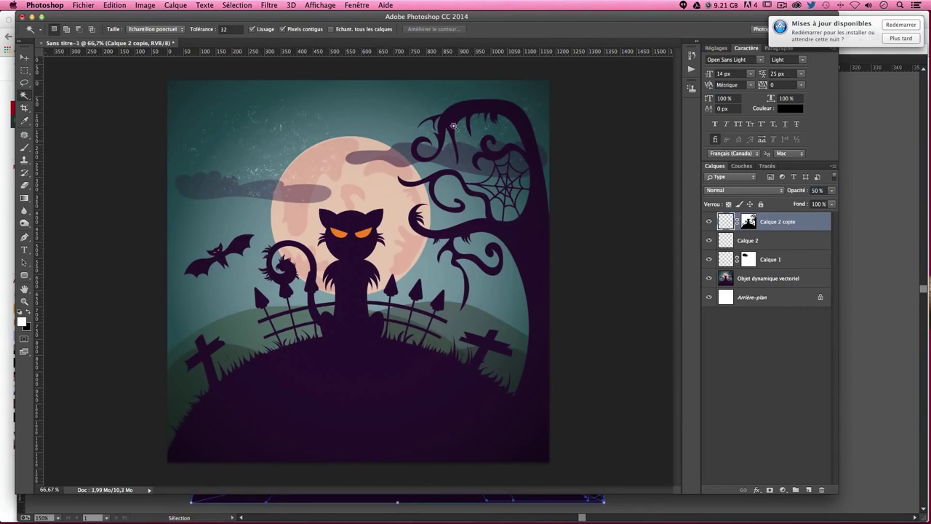
- Place a shrunken copy of the Calque 2 texture over the cat's tail
{"action": "key", "text": "v"}
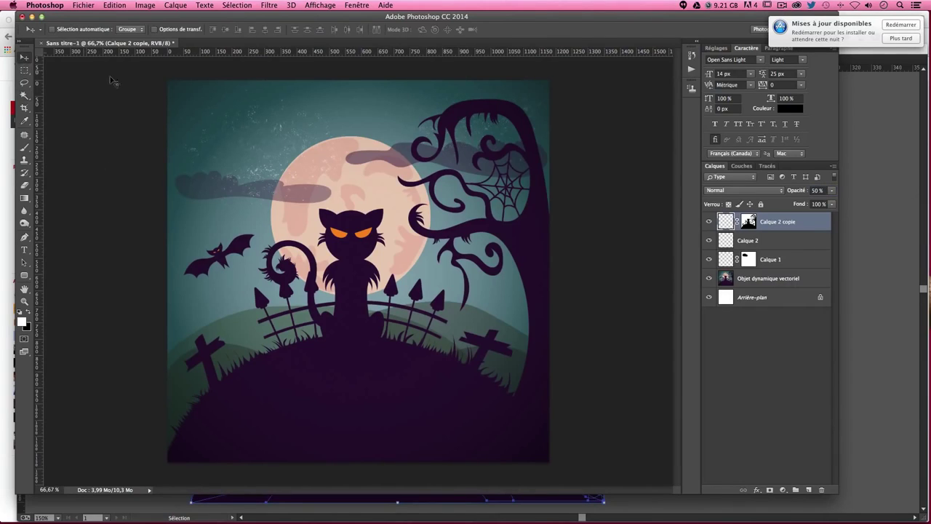
{"action": "left_click", "coordinate": [750, 241]}
{"action": "left_click_drag", "start_coordinate": [324, 192], "coordinate": [306, 295]}
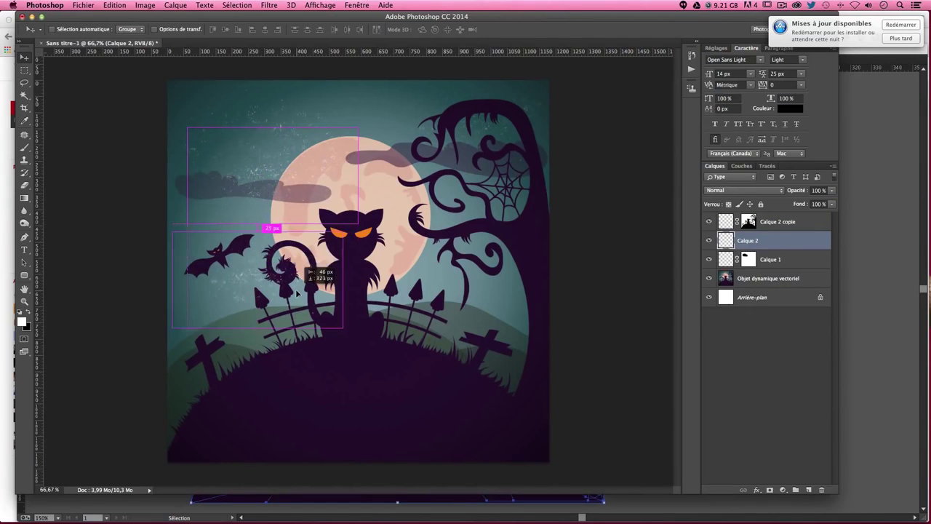
{"action": "key", "text": "ctrl+t"}
{"action": "mouse_move", "coordinate": [343, 331]}
{"action": "left_mouse_down"}
{"action": "mouse_move", "coordinate": [285, 290]}
{"action": "mouse_move", "coordinate": [284, 268]}
{"action": "left_mouse_up"}
{"action": "key", "text": "Return"}
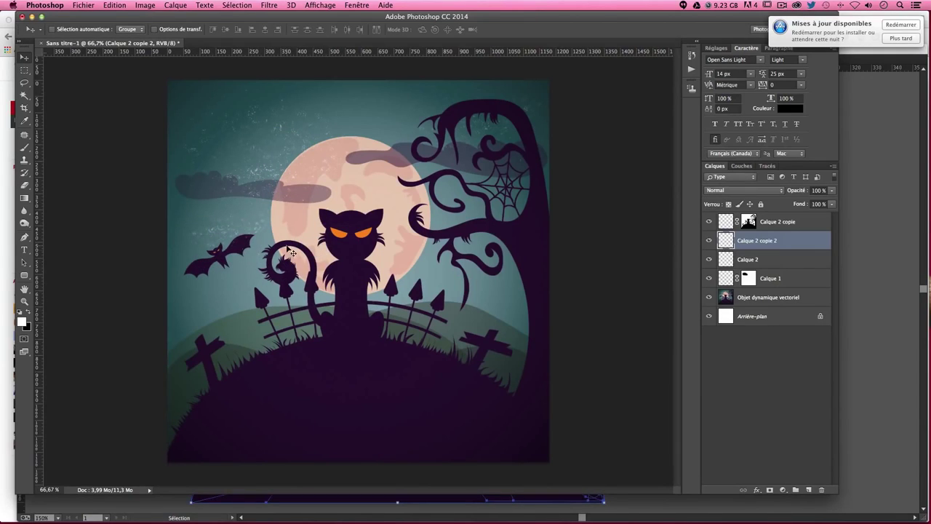
- Duplicate that texture further down as Calque 2 copie 3 with a blank layer mask
{"action": "left_click_drag", "start_coordinate": [255, 279], "coordinate": [256, 321]}
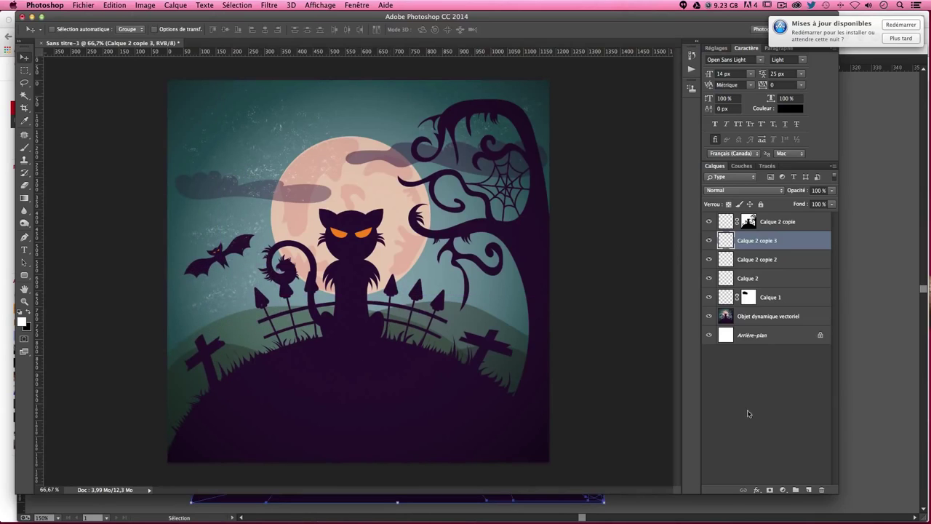
{"action": "left_click", "coordinate": [768, 490]}
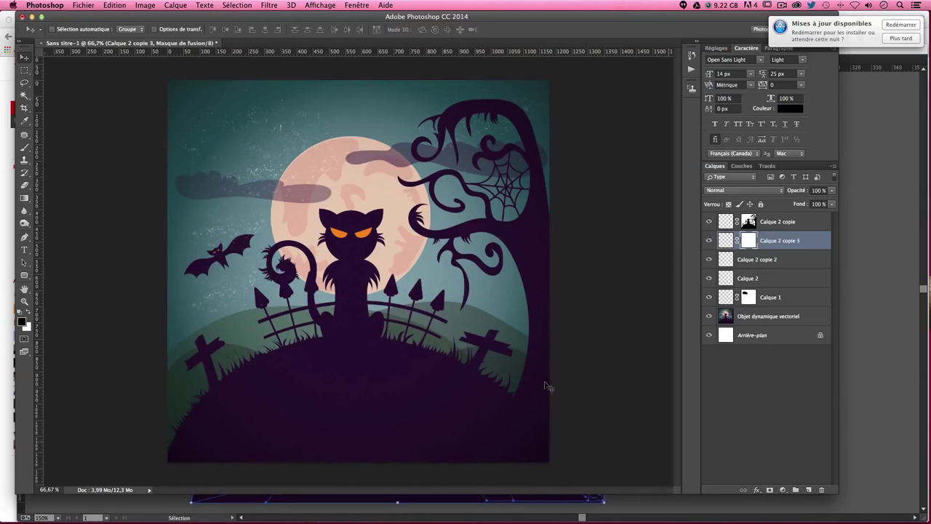
{"action": "left_click", "coordinate": [24, 148]}
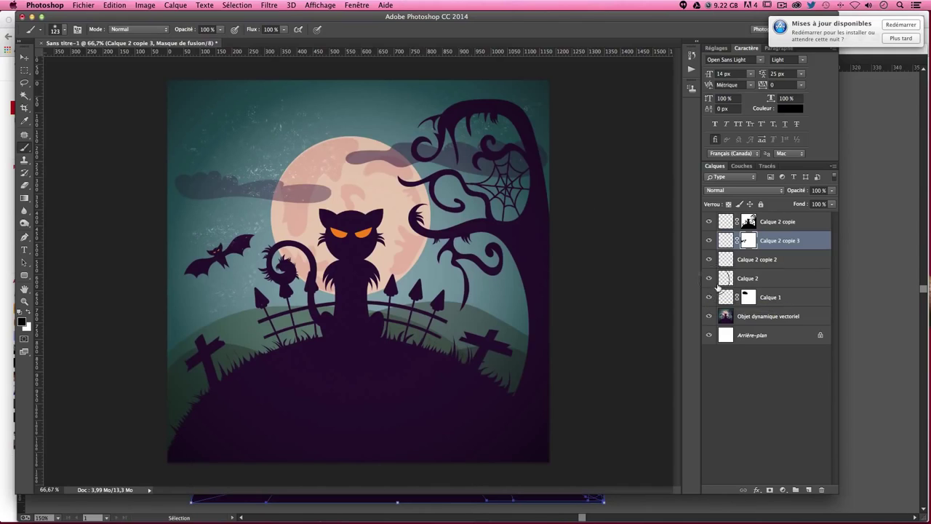
- Add a layer mask to Calque 2 and paint out texture near the cloud with a ~500 px soft brush
{"action": "left_click", "coordinate": [742, 284]}
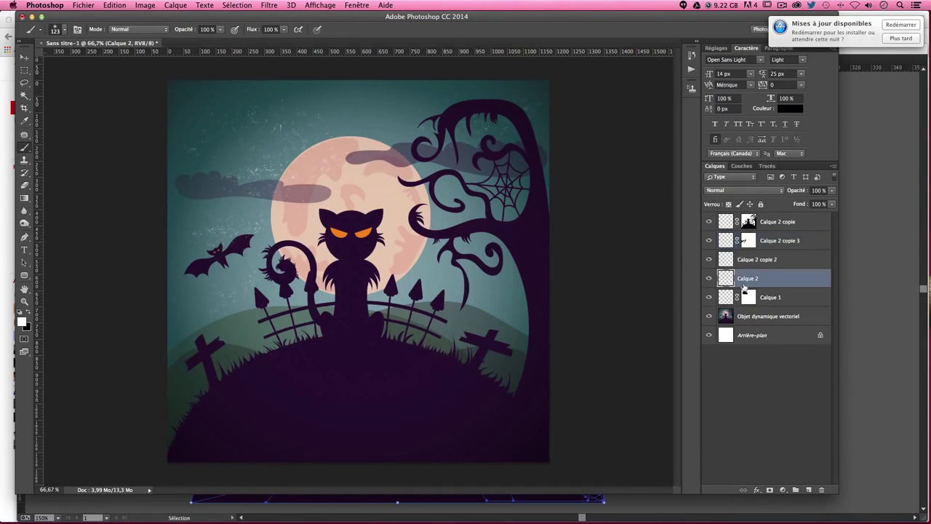
{"action": "left_click", "coordinate": [769, 490]}
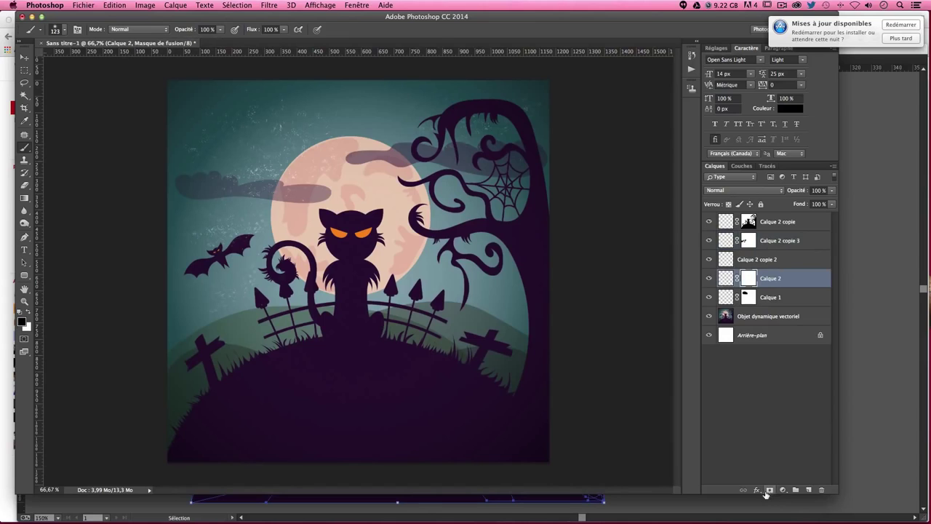
{"action": "left_click", "coordinate": [64, 29]}
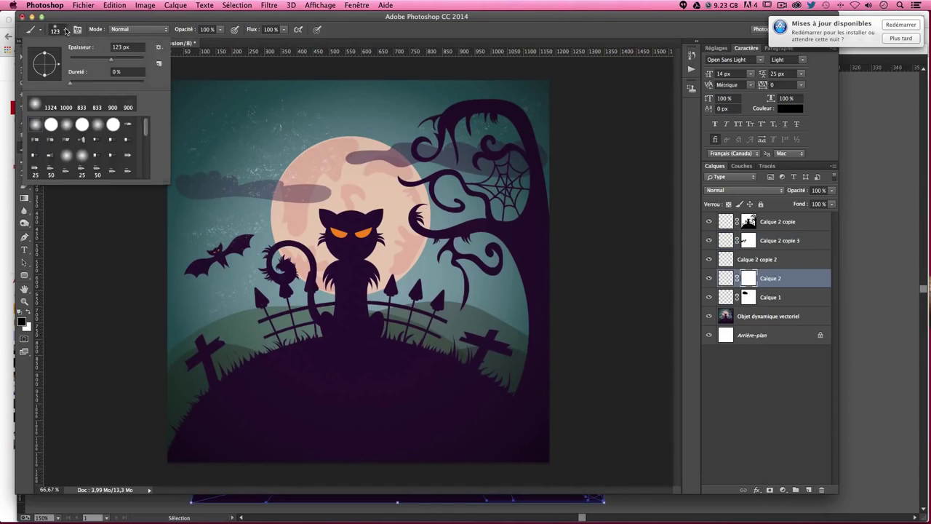
{"action": "scroll", "coordinate": [98, 160], "scroll_direction": "down", "scroll_amount": 1}
{"action": "left_click", "coordinate": [110, 172]}
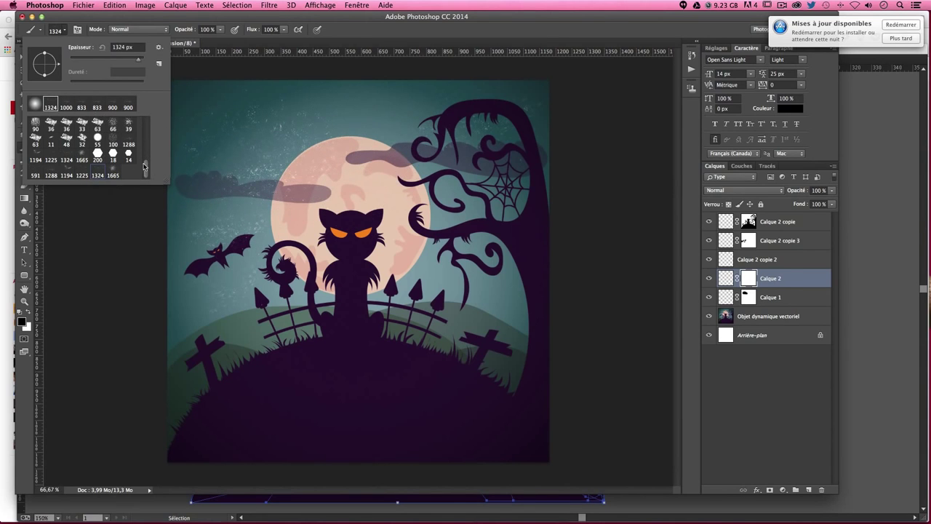
{"action": "left_click", "coordinate": [113, 173]}
{"action": "left_click_drag", "start_coordinate": [265, 165], "coordinate": [174, 179]}
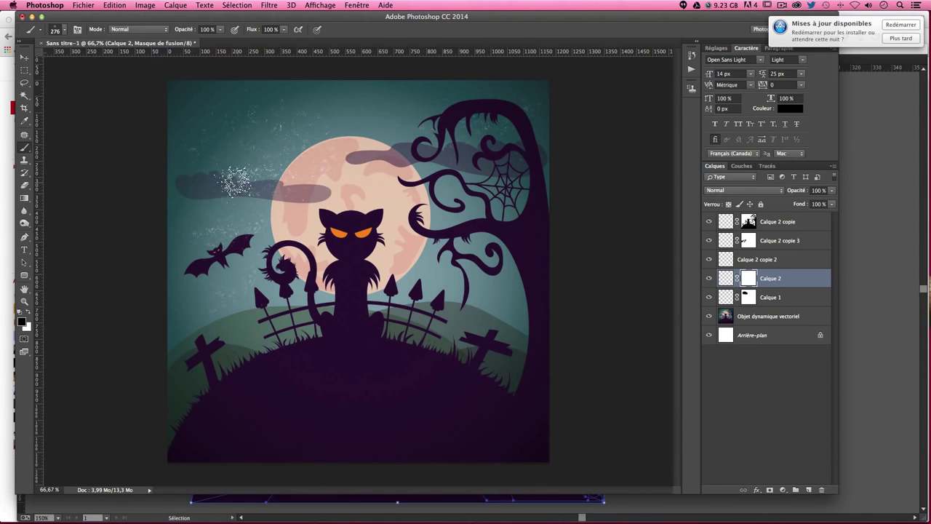
{"action": "left_click_drag", "start_coordinate": [266, 177], "coordinate": [229, 177]}
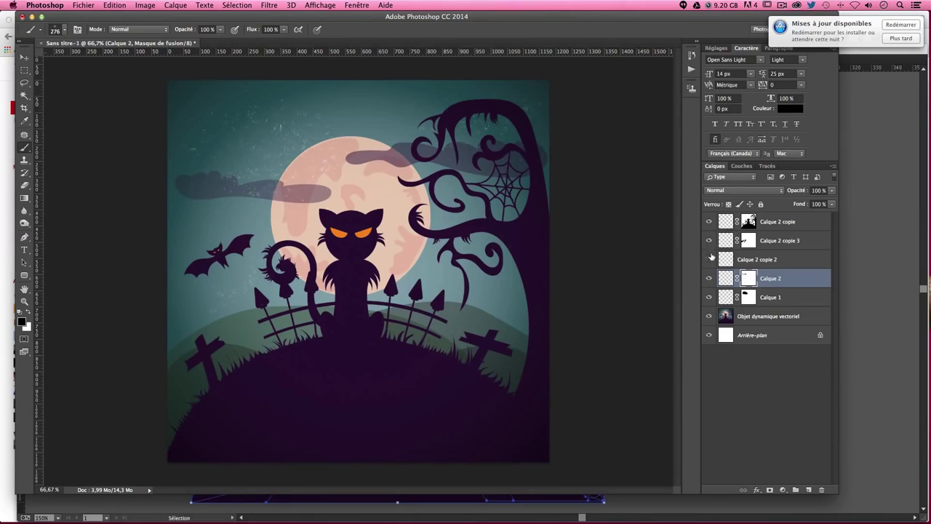
- Add a layer mask to Calque 2 copie 2 with black as the painting colour
{"action": "left_click", "coordinate": [736, 262]}
{"action": "left_click", "coordinate": [769, 491]}
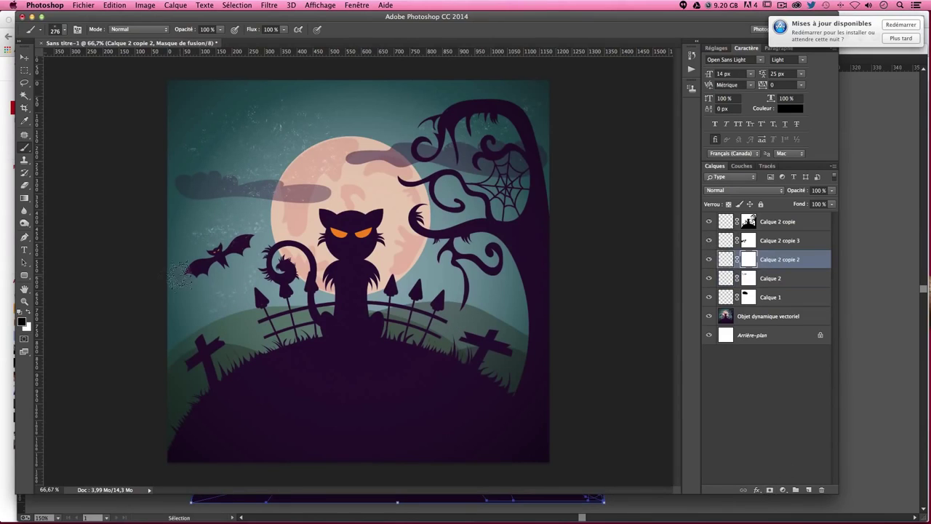
{"action": "key", "text": "x"}
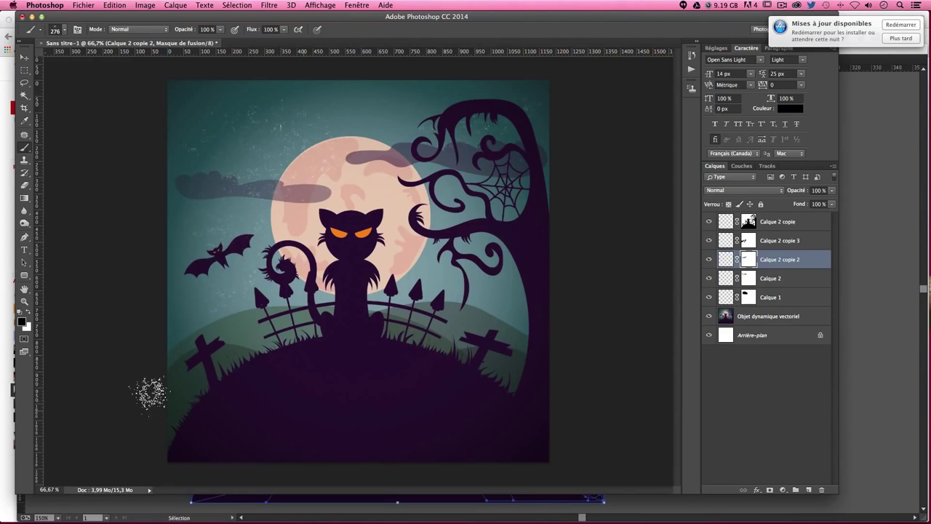
{"action": "left_click", "coordinate": [25, 61]}
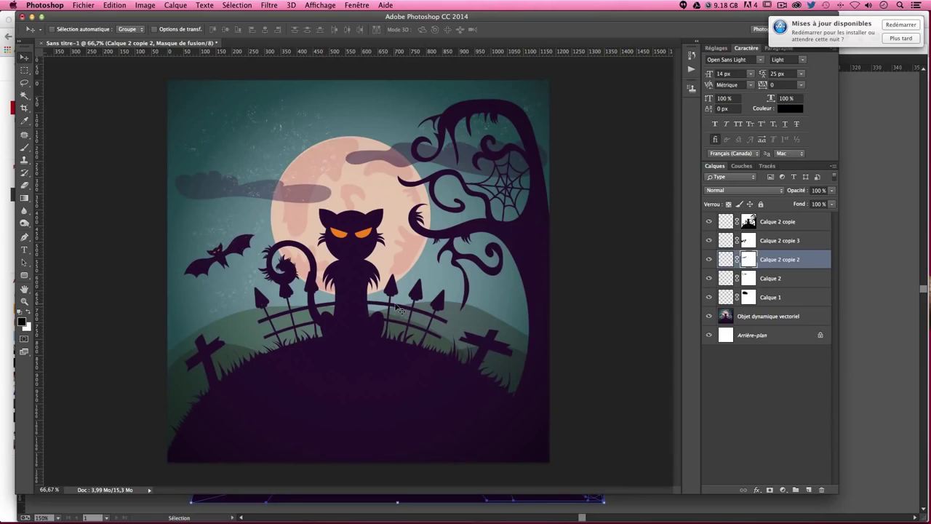
- Postpone the update reminder and search Google Images for 'texture paper' in a new Chrome tab
{"action": "left_click", "coordinate": [899, 39]}
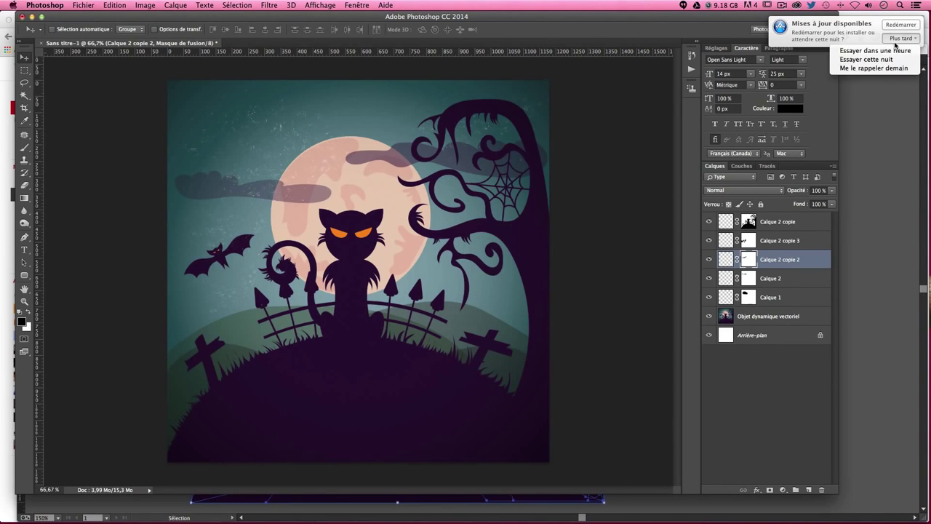
{"action": "left_click", "coordinate": [884, 65]}
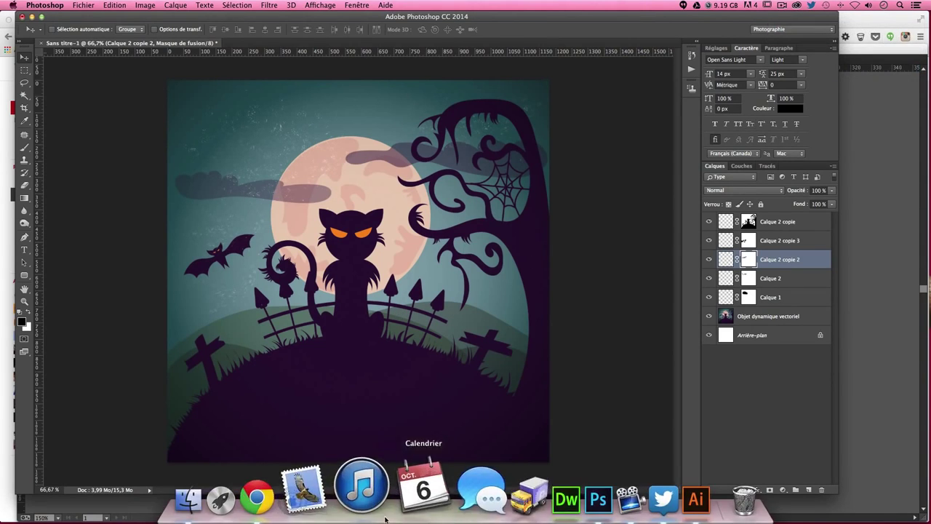
{"action": "left_click", "coordinate": [307, 488]}
{"action": "key", "text": "super+t"}
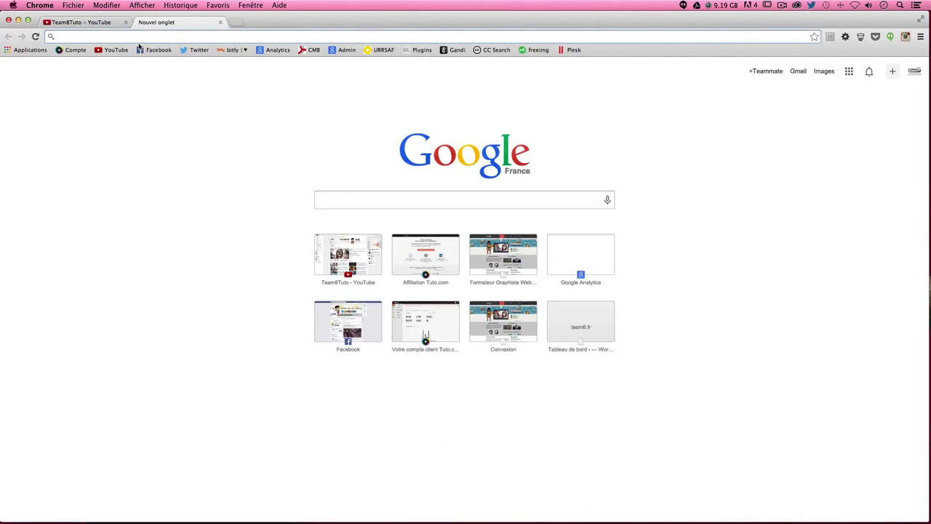
{"action": "type", "text": "textu"}
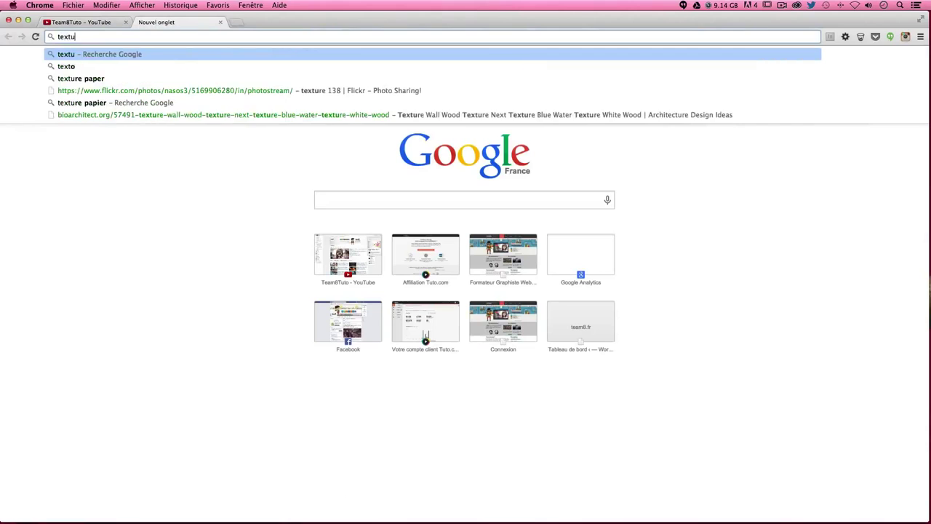
{"action": "type", "text": "re pap"}
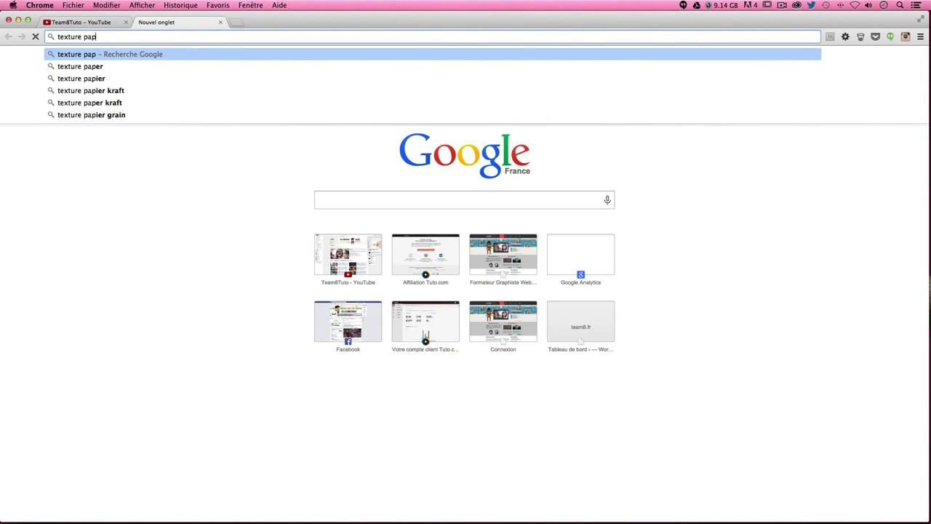
{"action": "type", "text": "er"}
{"action": "key", "text": "Return"}
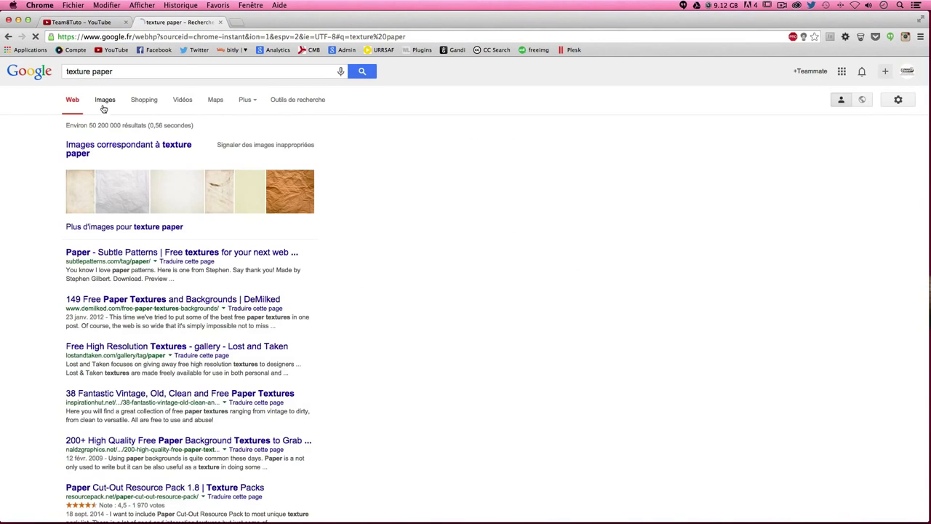
{"action": "left_click", "coordinate": [104, 101]}
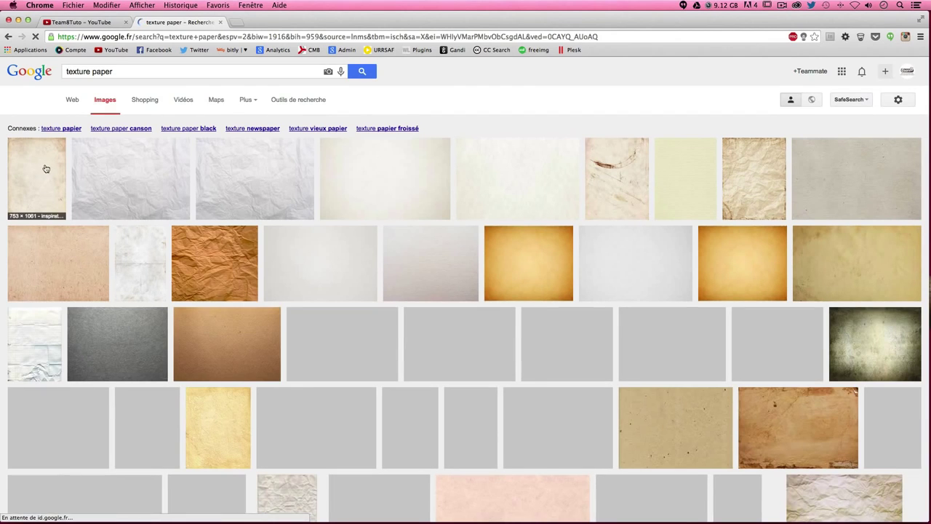
- Open a bgfons paper texture result in a new tab and browse the results
{"action": "left_click", "coordinate": [76, 272], "text": "super"}
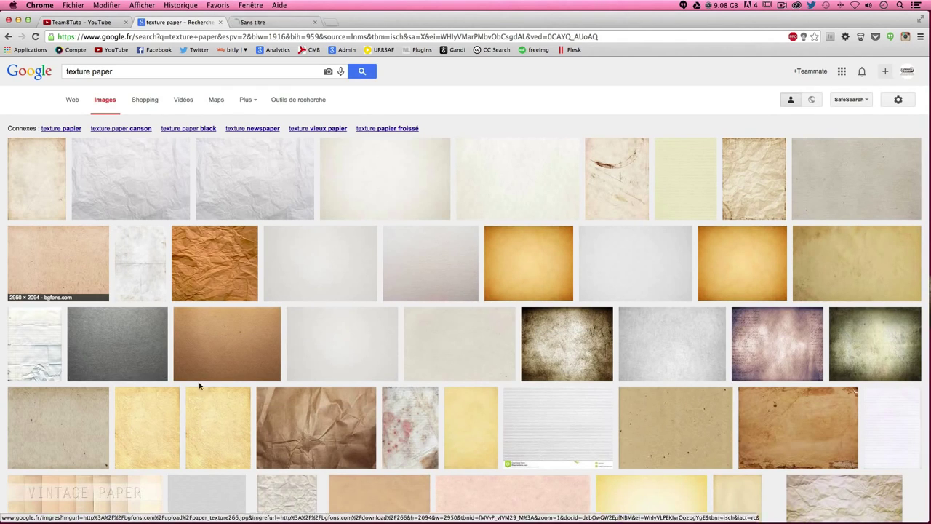
{"action": "scroll", "coordinate": [472, 476], "scroll_direction": "down", "scroll_amount": 15}
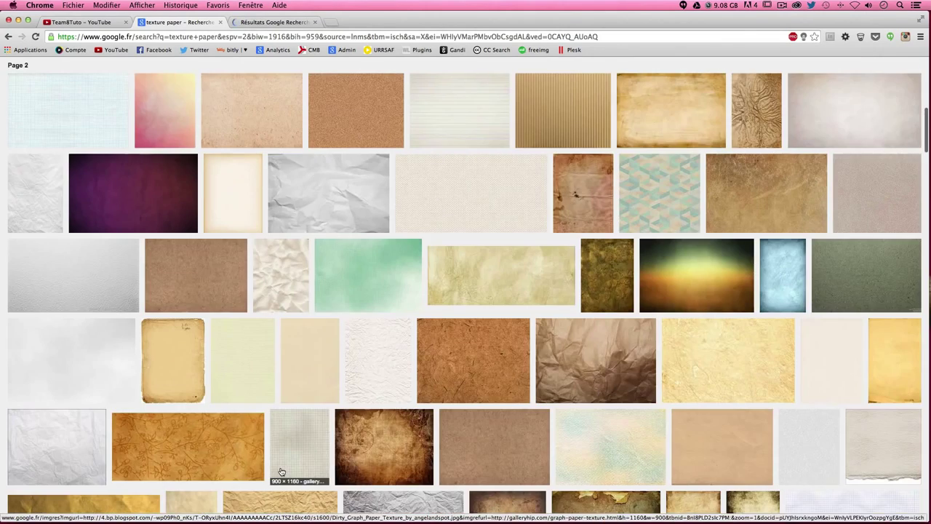
{"action": "scroll", "coordinate": [472, 477], "scroll_direction": "down", "scroll_amount": 10}
{"action": "scroll", "coordinate": [473, 477], "scroll_direction": "up", "scroll_amount": 7}
{"action": "scroll", "coordinate": [476, 484], "scroll_direction": "down", "scroll_amount": 3}
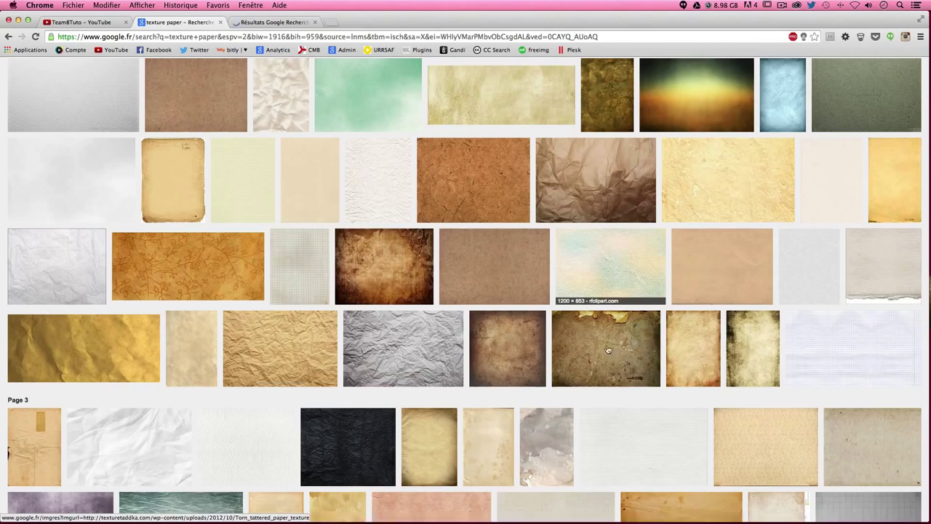
{"action": "scroll", "coordinate": [304, 394], "scroll_direction": "down", "scroll_amount": 1}
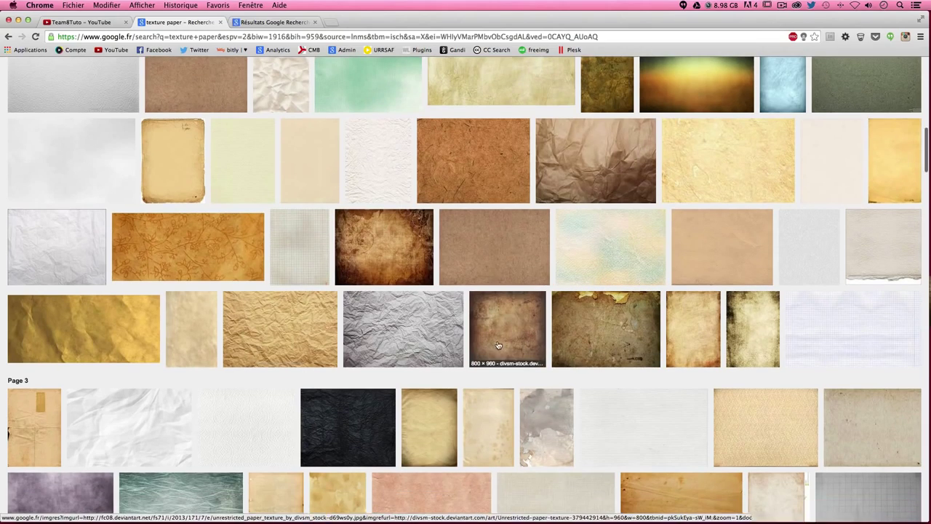
{"action": "scroll", "coordinate": [509, 379], "scroll_direction": "up", "scroll_amount": 5}
{"action": "scroll", "coordinate": [737, 369], "scroll_direction": "down", "scroll_amount": 5}
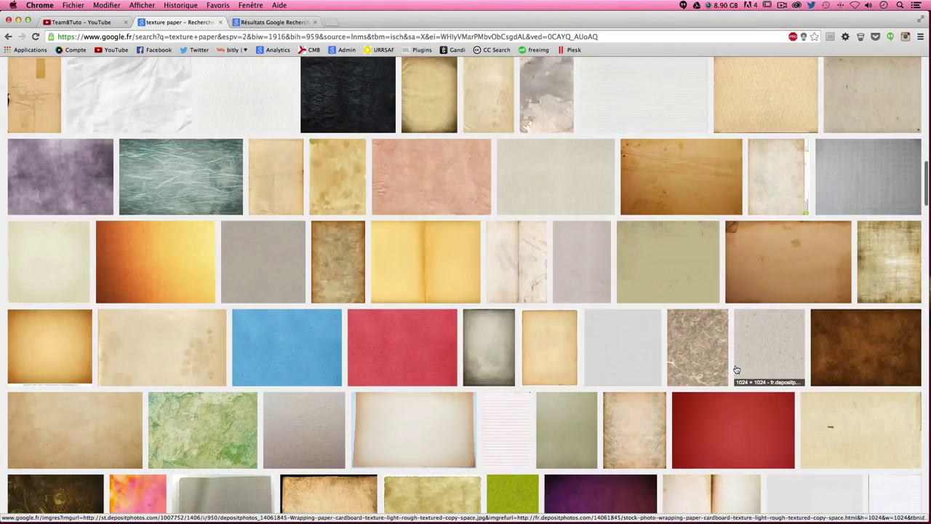
{"action": "scroll", "coordinate": [728, 371], "scroll_direction": "down", "scroll_amount": 3}
{"action": "scroll", "coordinate": [654, 408], "scroll_direction": "down", "scroll_amount": 5}
{"action": "scroll", "coordinate": [374, 357], "scroll_direction": "up", "scroll_amount": 5}
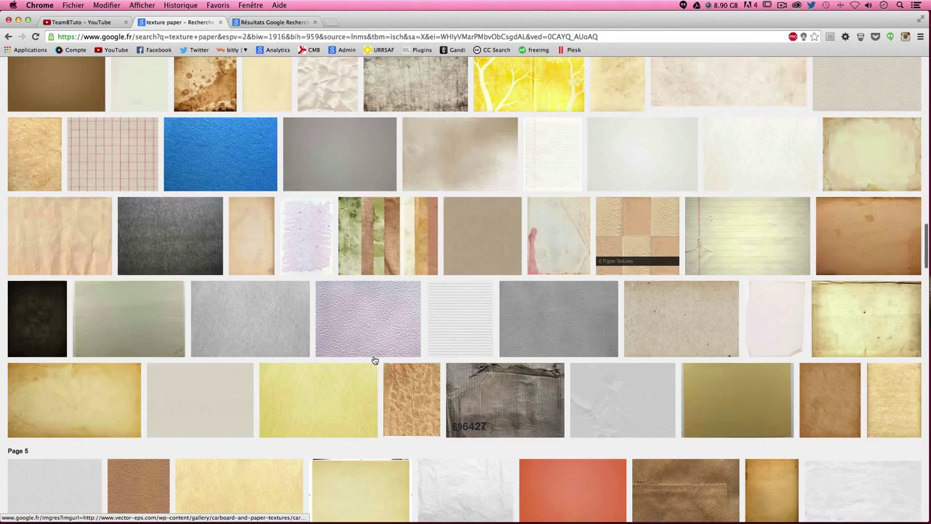
{"action": "scroll", "coordinate": [374, 357], "scroll_direction": "up", "scroll_amount": 7}
- Copy the beige speckled paper texture image with Copier l'image
{"action": "left_click", "coordinate": [293, 22]}
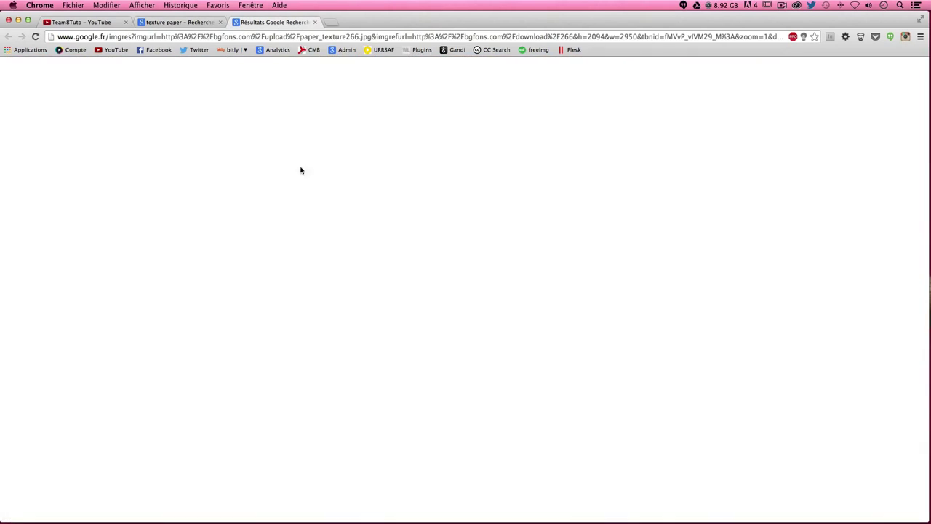
{"action": "right_click", "coordinate": [411, 277]}
{"action": "left_click", "coordinate": [439, 299]}
{"action": "mouse_move", "coordinate": [447, 487]}
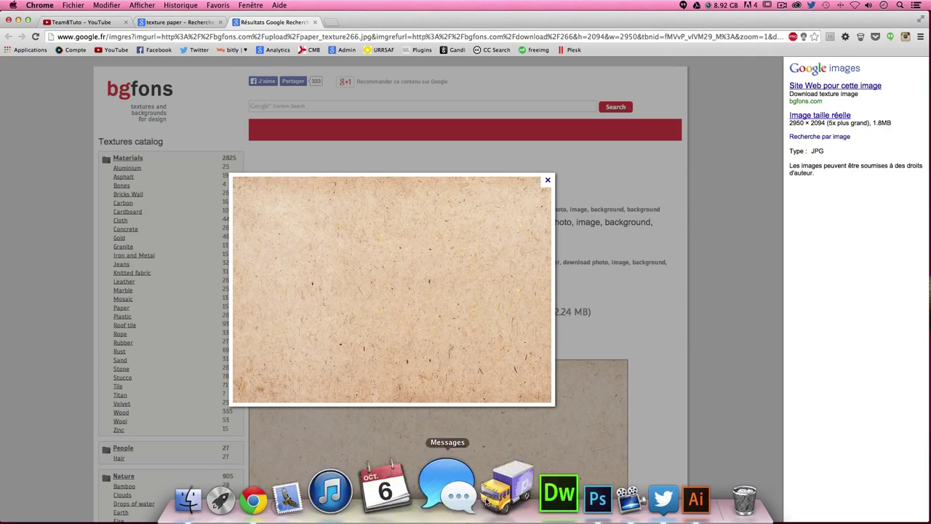
{"action": "left_click", "coordinate": [536, 488]}
- Paste the paper texture above Calque 2 copie and scale it to cover the whole canvas
{"action": "left_click", "coordinate": [801, 225]}
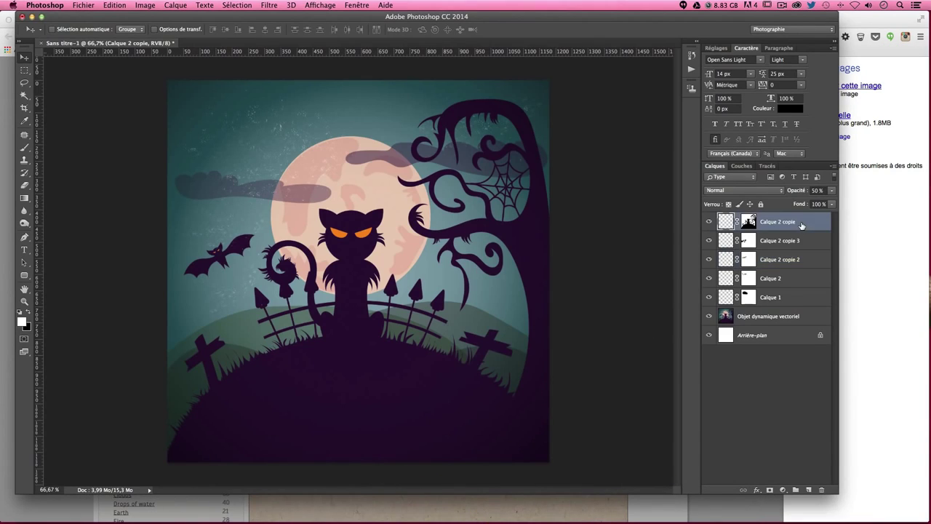
{"action": "key", "text": "ctrl+v"}
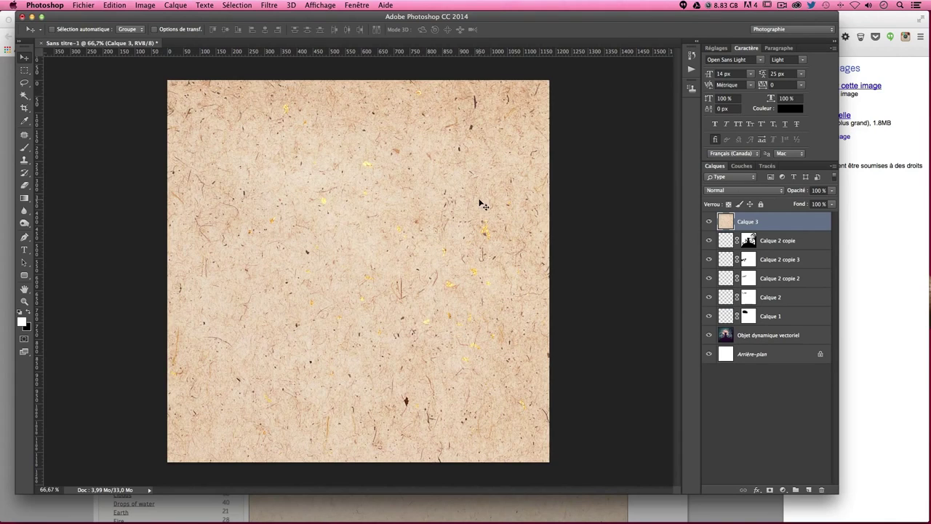
{"action": "key", "text": "ctrl+t"}
{"action": "mouse_move", "coordinate": [168, 80]}
{"action": "left_mouse_down"}
{"action": "mouse_move", "coordinate": [209, 161]}
{"action": "mouse_move", "coordinate": [529, 398]}
{"action": "mouse_move", "coordinate": [207, 168]}
{"action": "left_mouse_up"}
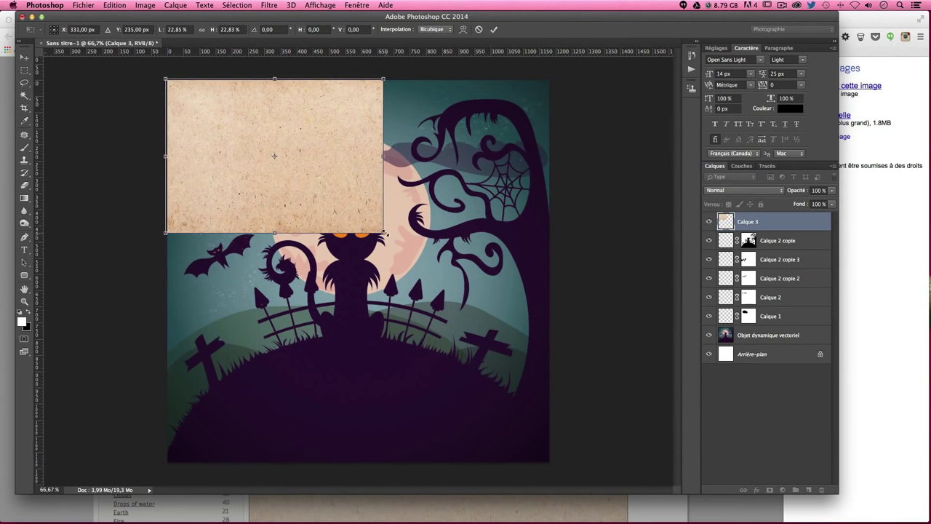
{"action": "mouse_move", "coordinate": [385, 234]}
{"action": "left_mouse_down"}
{"action": "mouse_move", "coordinate": [547, 350]}
{"action": "mouse_move", "coordinate": [692, 492]}
{"action": "left_mouse_up"}
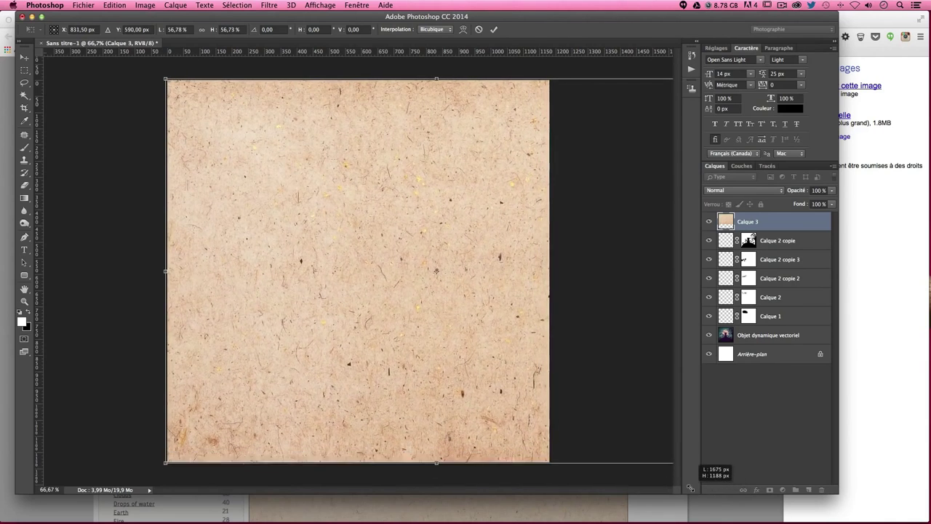
{"action": "key", "text": "Return"}
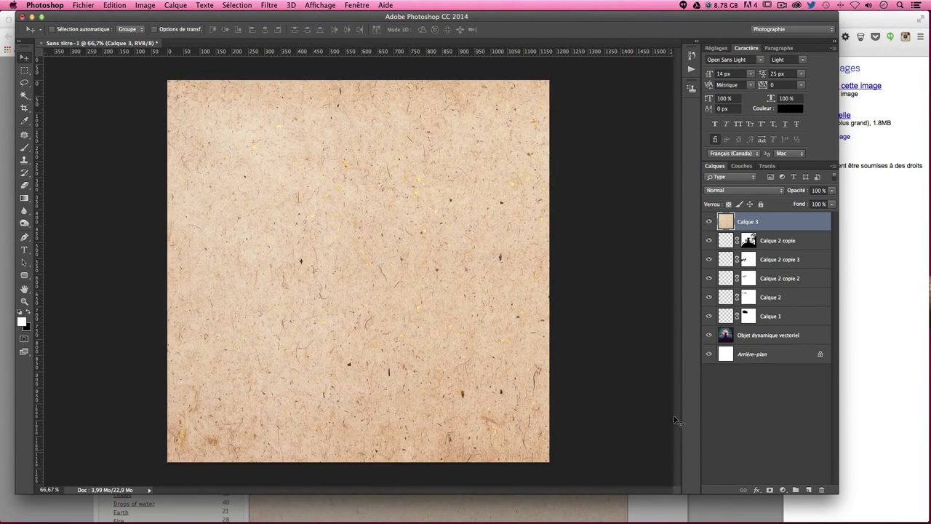
- Try Produit and Incrustation blend modes at various opacities on Calque 3
{"action": "left_click", "coordinate": [736, 190]}
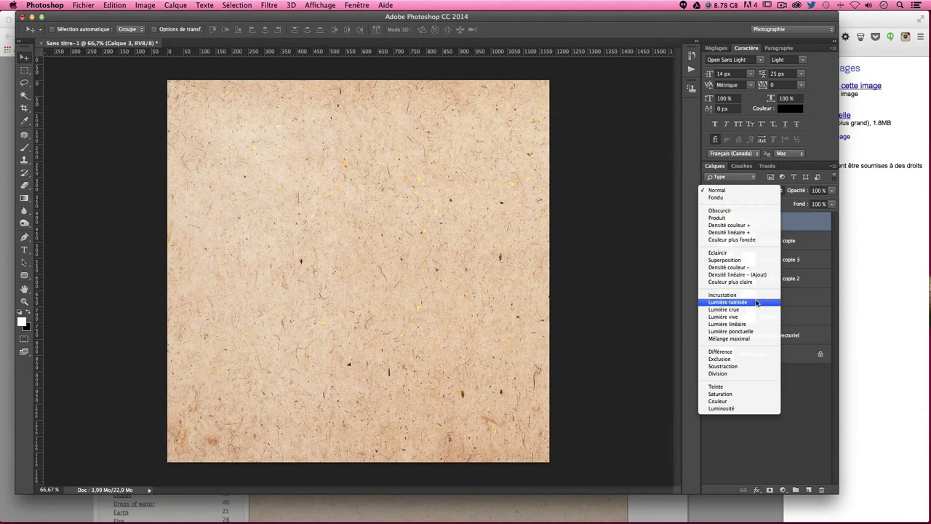
{"action": "left_click", "coordinate": [736, 218]}
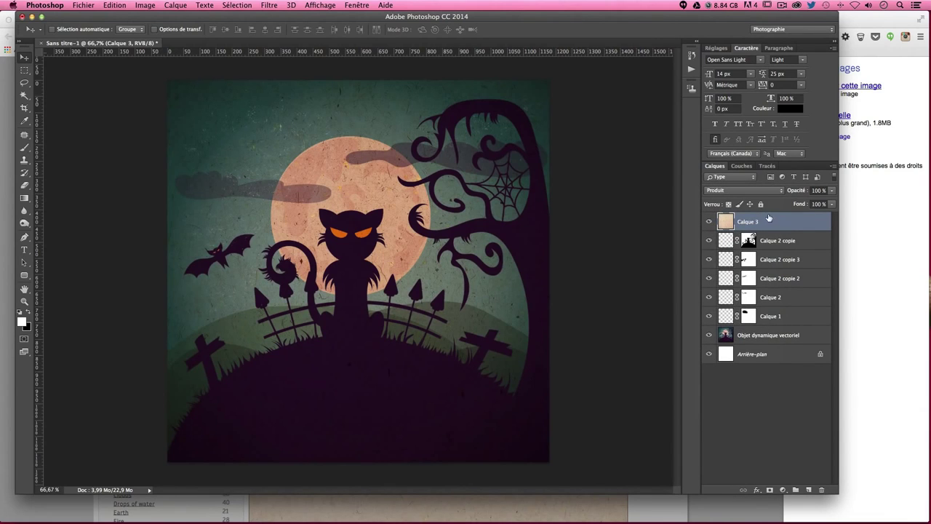
{"action": "left_click", "coordinate": [832, 190]}
{"action": "mouse_move", "coordinate": [831, 202]}
{"action": "left_mouse_down"}
{"action": "mouse_move", "coordinate": [805, 203]}
{"action": "mouse_move", "coordinate": [814, 203]}
{"action": "left_mouse_up"}
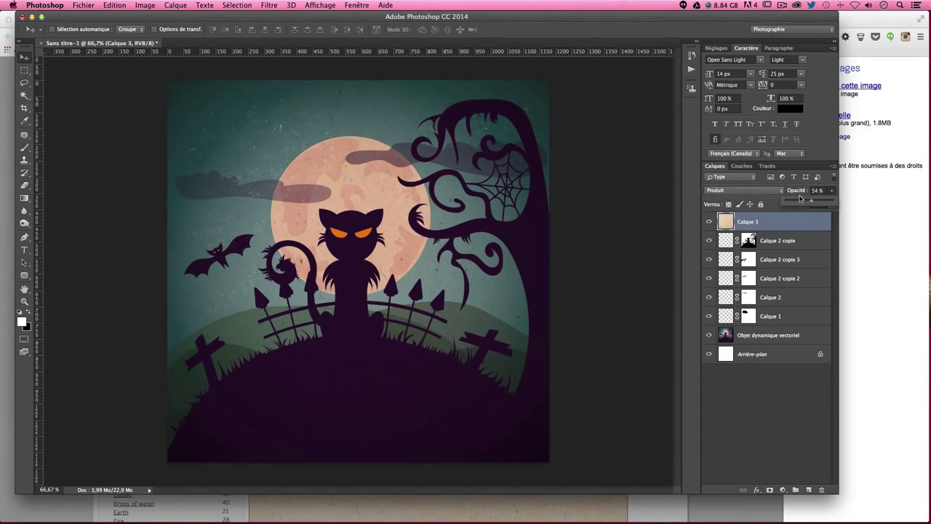
{"action": "left_click_drag", "start_coordinate": [800, 198], "coordinate": [833, 200]}
{"action": "left_click", "coordinate": [742, 190]}
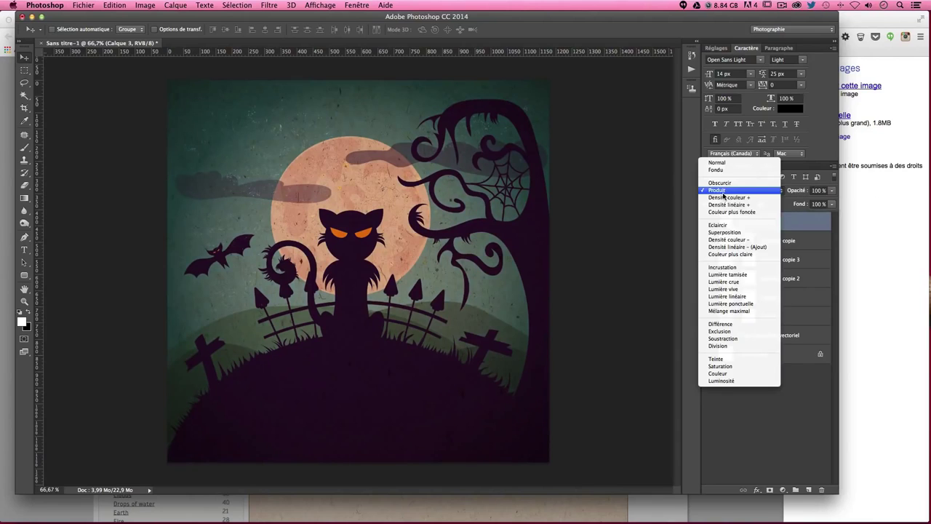
{"action": "left_click", "coordinate": [742, 267]}
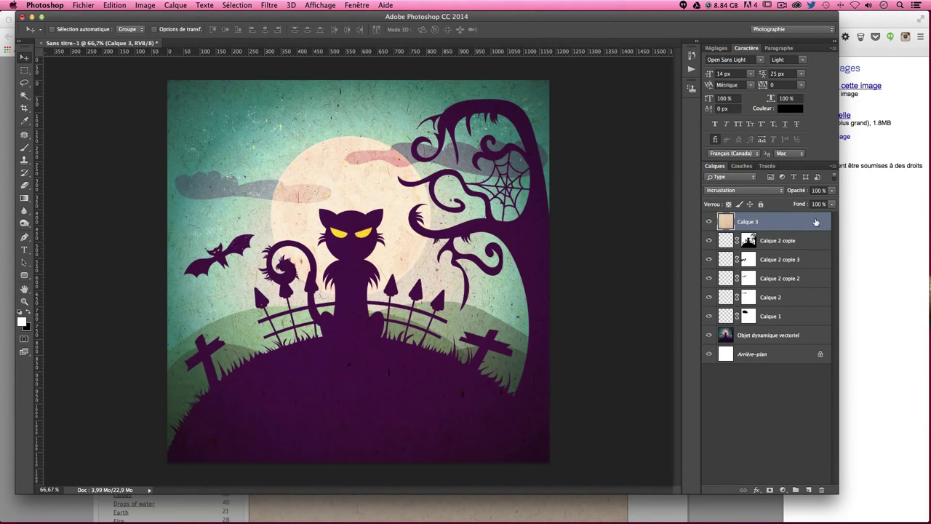
{"action": "left_click", "coordinate": [831, 191]}
{"action": "mouse_move", "coordinate": [830, 200]}
{"action": "left_mouse_down"}
{"action": "mouse_move", "coordinate": [807, 203]}
{"action": "mouse_move", "coordinate": [833, 202]}
{"action": "left_mouse_up"}
- Settle Calque 3 on Produit at about 70% opacity after testing Lumière tamisée and Obscurcir
{"action": "left_click", "coordinate": [742, 190]}
{"action": "left_click", "coordinate": [727, 198]}
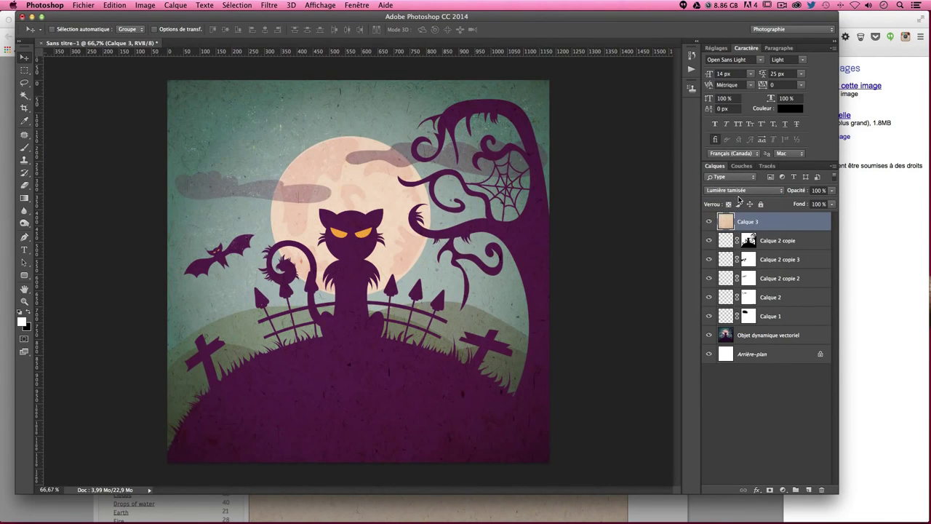
{"action": "left_click", "coordinate": [784, 190]}
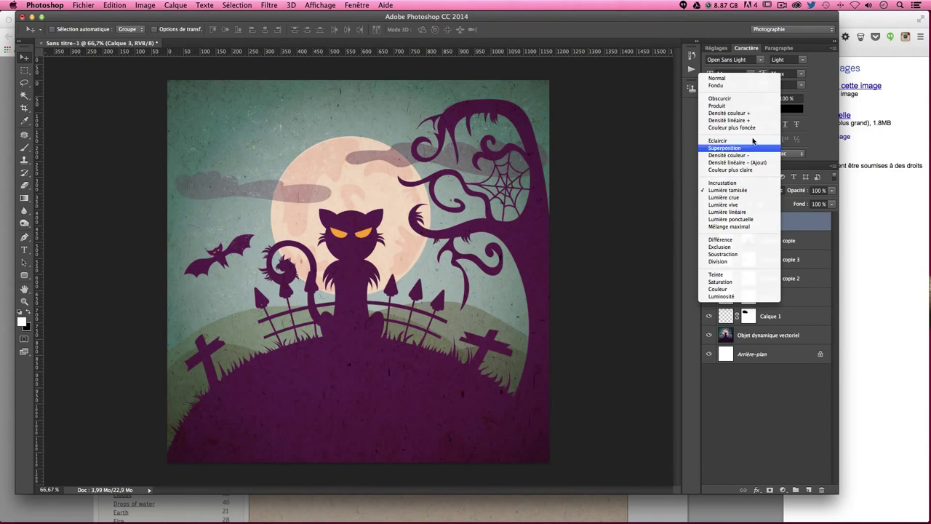
{"action": "left_click", "coordinate": [746, 97]}
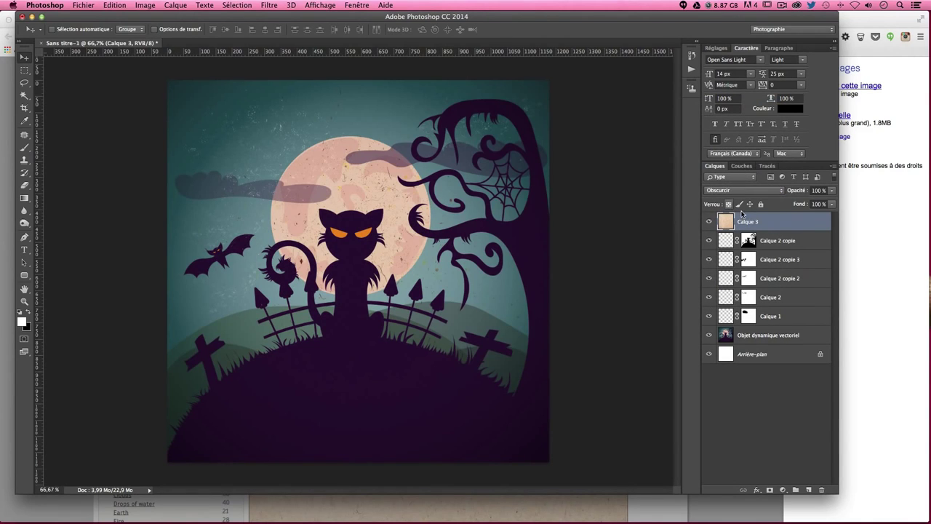
{"action": "left_click", "coordinate": [717, 191]}
{"action": "left_click", "coordinate": [717, 198]}
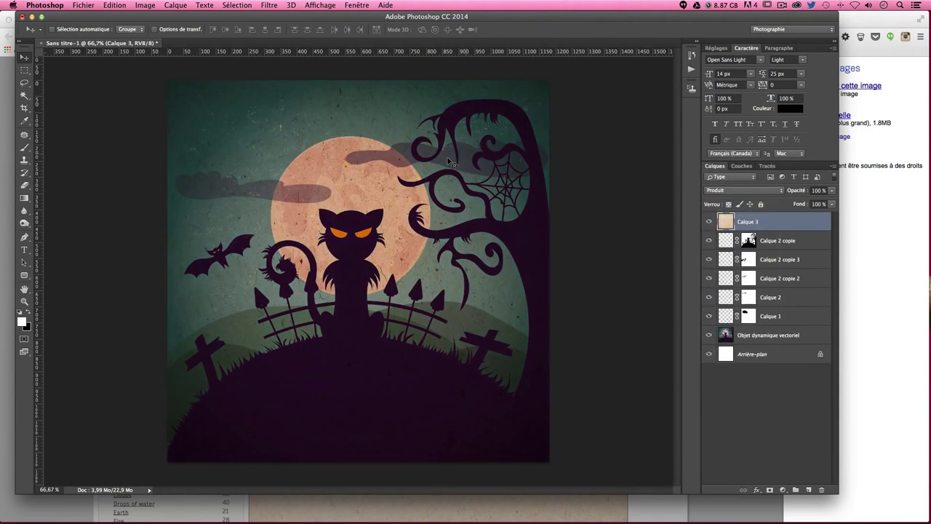
{"action": "left_click", "coordinate": [832, 193]}
{"action": "left_click_drag", "start_coordinate": [831, 202], "coordinate": [820, 204]}
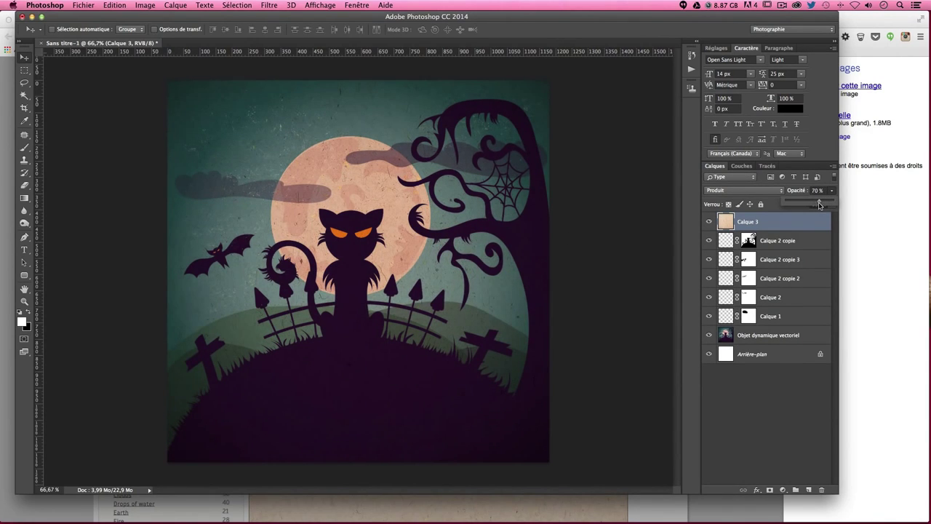
{"action": "left_click", "coordinate": [770, 412]}
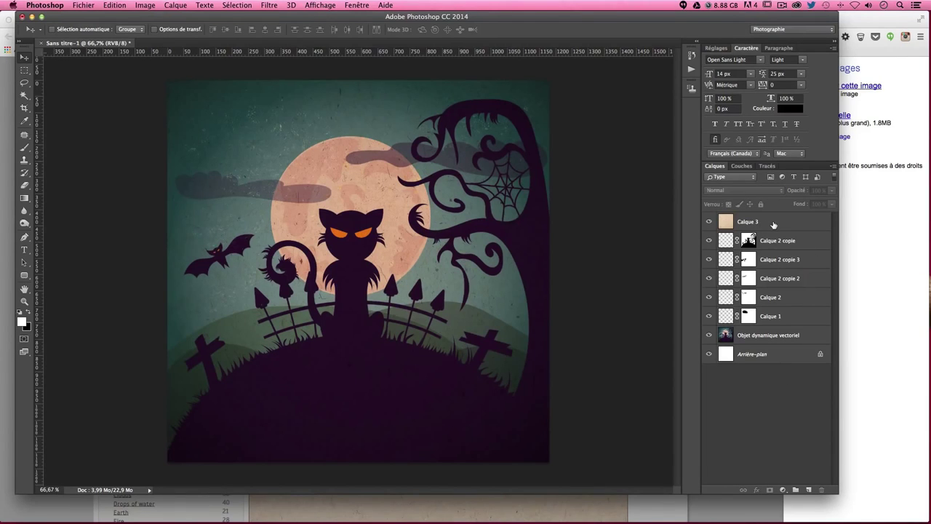
{"action": "left_click", "coordinate": [720, 221]}
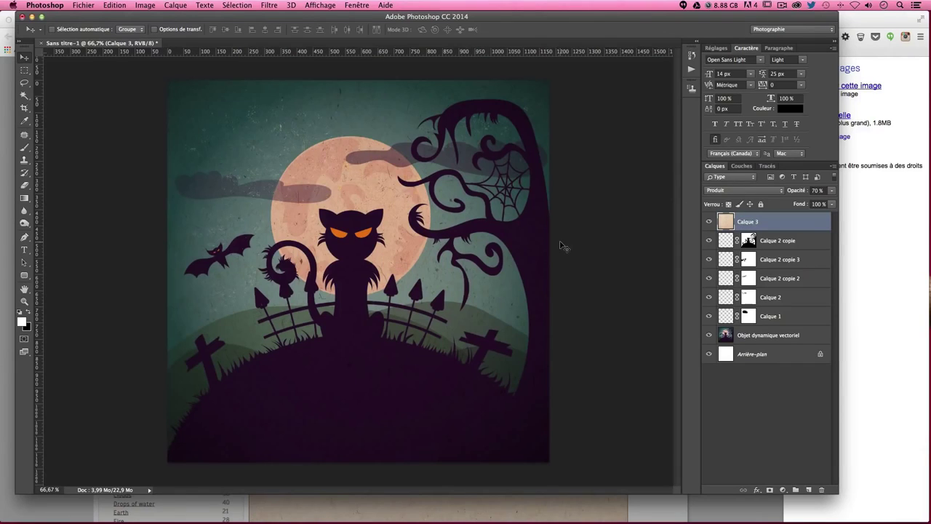
- Mask Calque 3 and paint splatter marks into the mask to break up the texture
{"action": "left_click", "coordinate": [769, 490]}
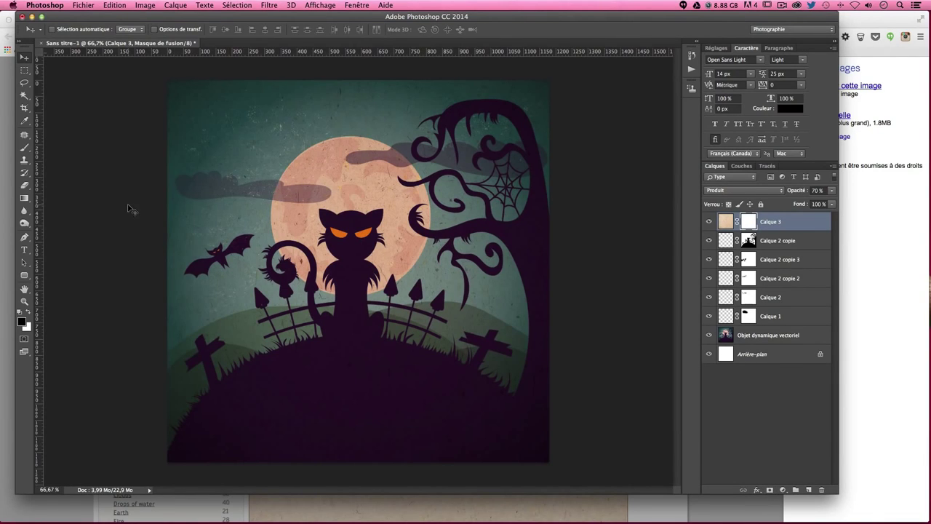
{"action": "left_click", "coordinate": [24, 147]}
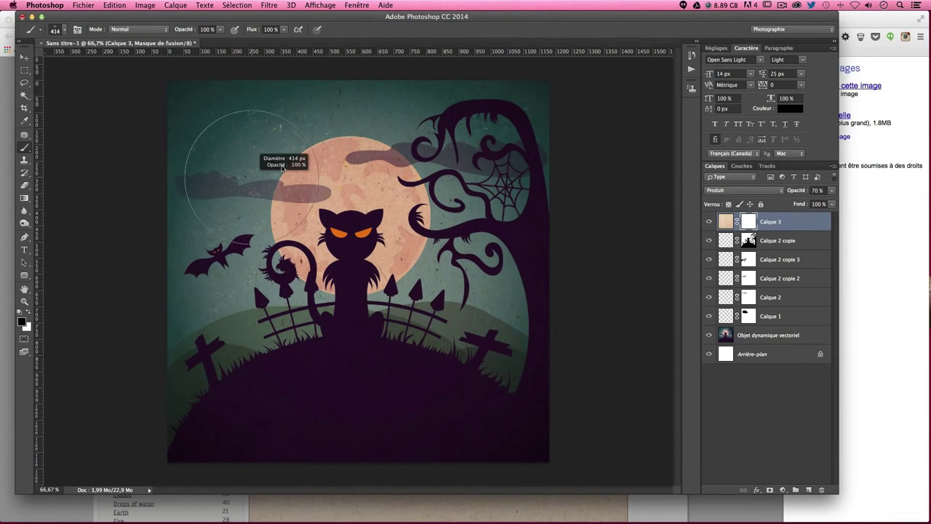
{"action": "mouse_move", "coordinate": [348, 171]}
{"action": "left_mouse_down"}
{"action": "mouse_move", "coordinate": [411, 127]}
{"action": "mouse_move", "coordinate": [386, 352]}
{"action": "mouse_move", "coordinate": [411, 169]}
{"action": "mouse_move", "coordinate": [474, 378]}
{"action": "mouse_move", "coordinate": [166, 364]}
{"action": "mouse_move", "coordinate": [150, 166]}
{"action": "mouse_move", "coordinate": [177, 94]}
{"action": "mouse_move", "coordinate": [499, 83]}
{"action": "mouse_move", "coordinate": [509, 353]}
{"action": "mouse_move", "coordinate": [249, 447]}
{"action": "mouse_move", "coordinate": [416, 312]}
{"action": "mouse_move", "coordinate": [345, 240]}
{"action": "mouse_move", "coordinate": [427, 305]}
{"action": "mouse_move", "coordinate": [529, 282]}
{"action": "mouse_move", "coordinate": [225, 84]}
{"action": "mouse_move", "coordinate": [258, 174]}
{"action": "left_mouse_up"}
{"action": "key", "text": "v"}
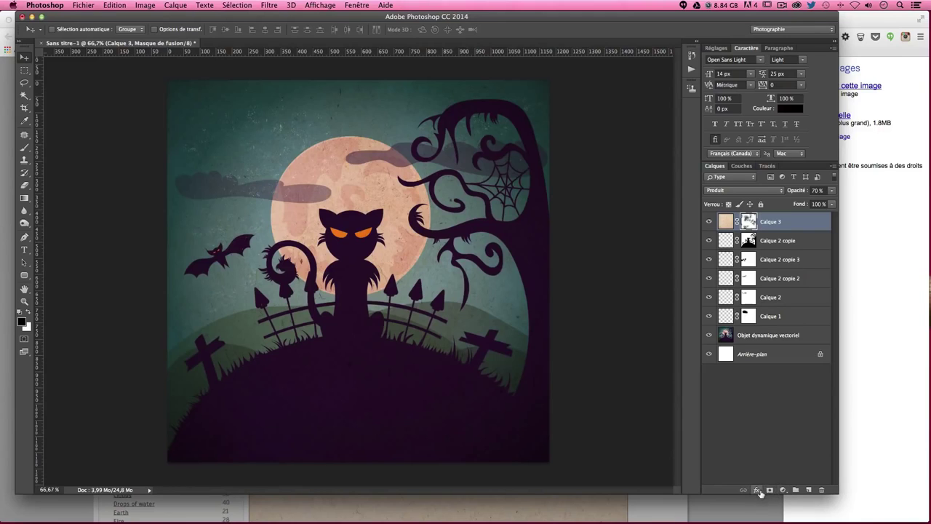
{"action": "left_click", "coordinate": [782, 489]}
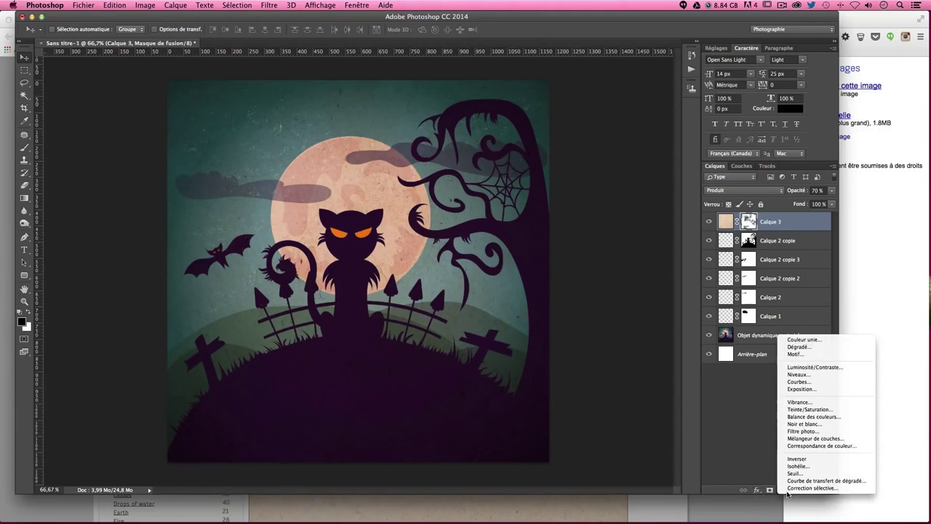
- Add a gradient fill layer and set the gradient's left stop to purple
{"action": "left_click", "coordinate": [809, 347]}
{"action": "left_click", "coordinate": [420, 154]}
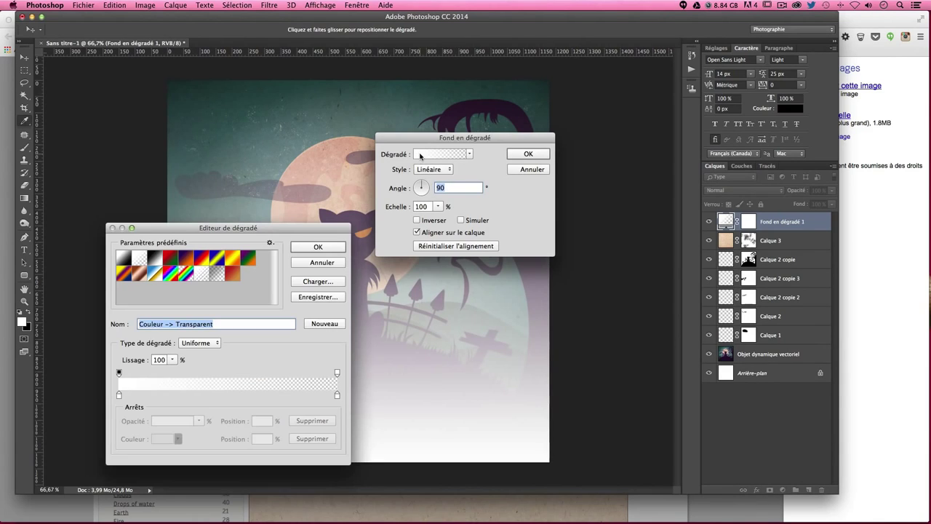
{"action": "double_click", "coordinate": [119, 396]}
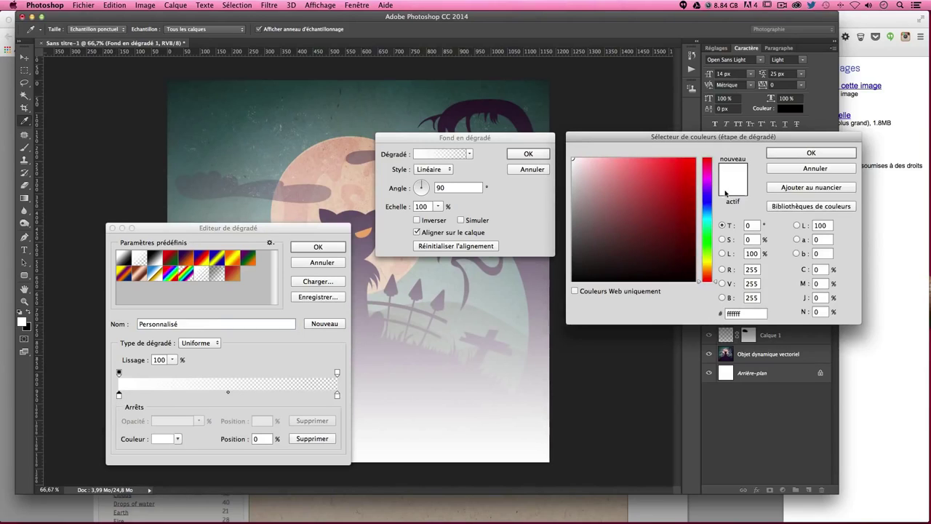
{"action": "left_click_drag", "start_coordinate": [707, 210], "coordinate": [707, 186]}
{"action": "left_click", "coordinate": [671, 192]}
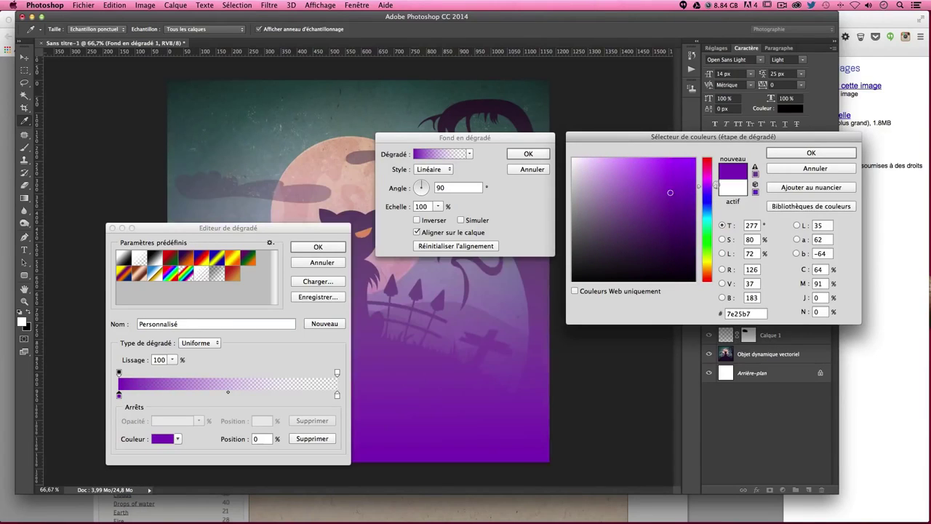
{"action": "left_click", "coordinate": [811, 153]}
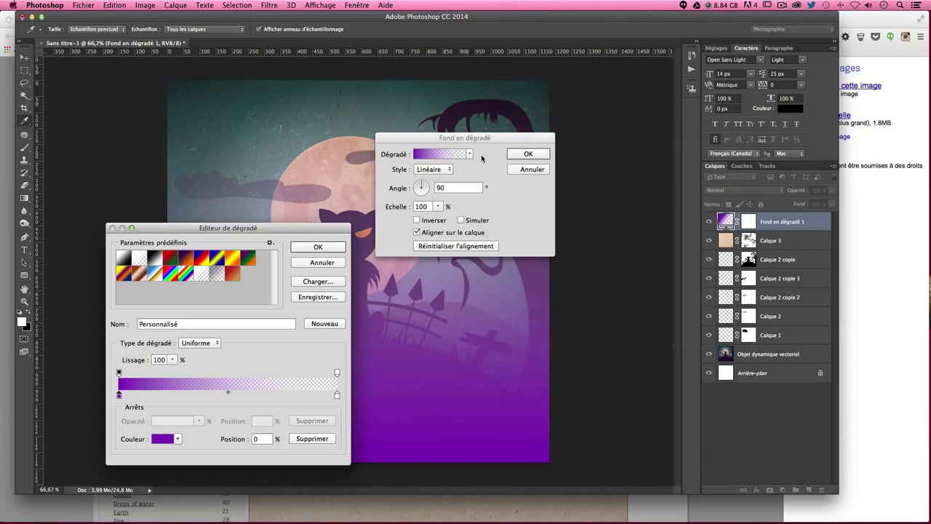
- Set the gradient's right stop to cyan and confirm the purple-to-cyan gradient
{"action": "double_click", "coordinate": [336, 395]}
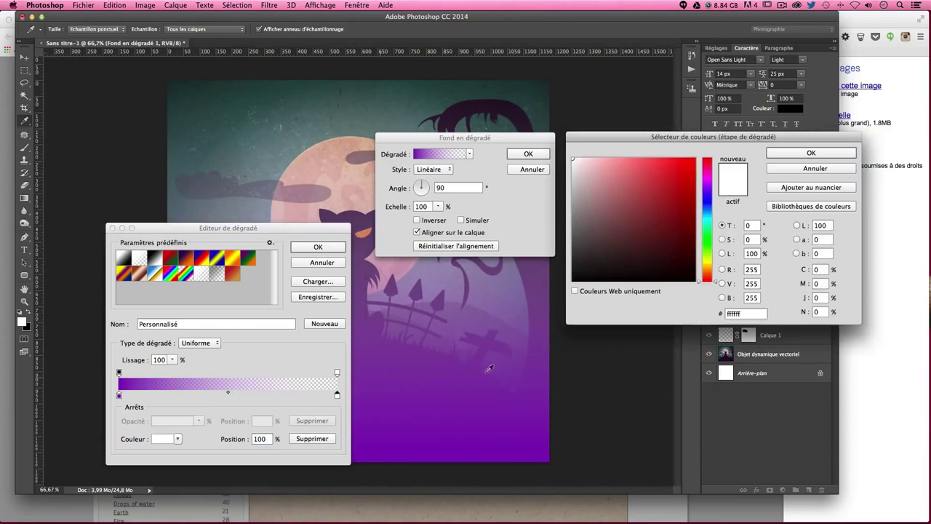
{"action": "left_click", "coordinate": [717, 218]}
{"action": "left_click", "coordinate": [676, 206]}
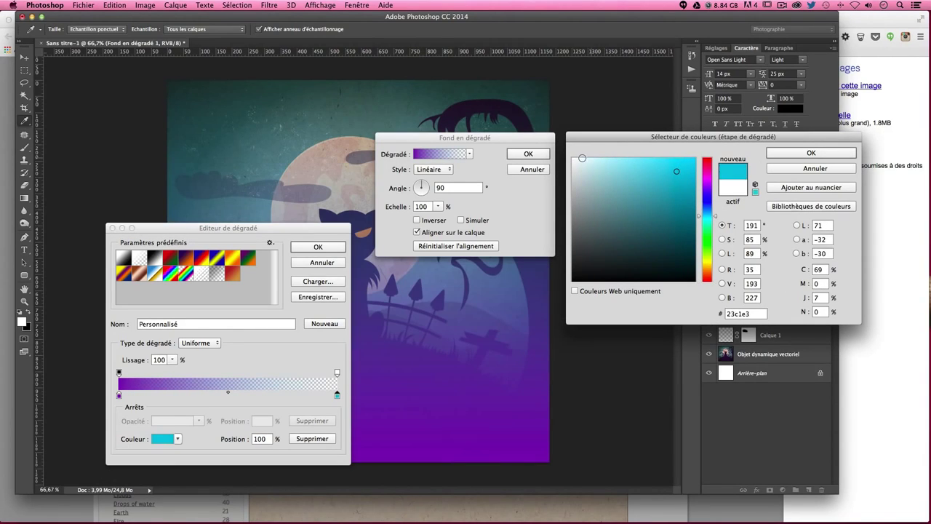
{"action": "left_click", "coordinate": [541, 157]}
{"action": "left_click", "coordinate": [710, 220]}
{"action": "left_click", "coordinate": [687, 174]}
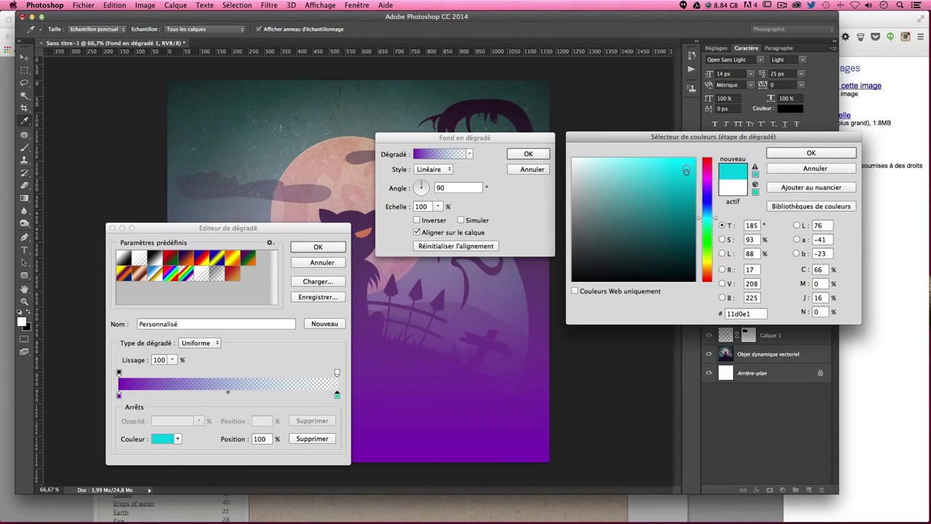
{"action": "left_click", "coordinate": [811, 153]}
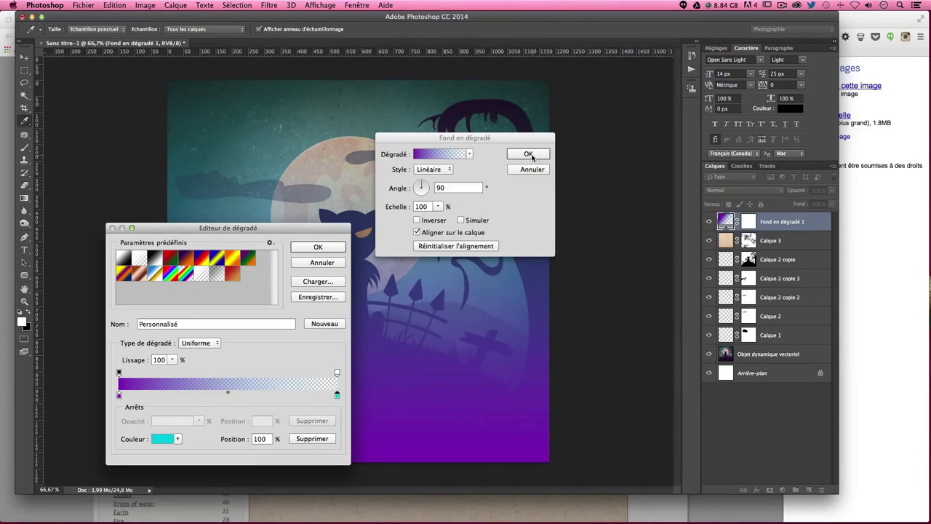
{"action": "left_click", "coordinate": [336, 247]}
- Make the gradient fill radial and reversed at 135% scale
{"action": "left_click", "coordinate": [436, 172]}
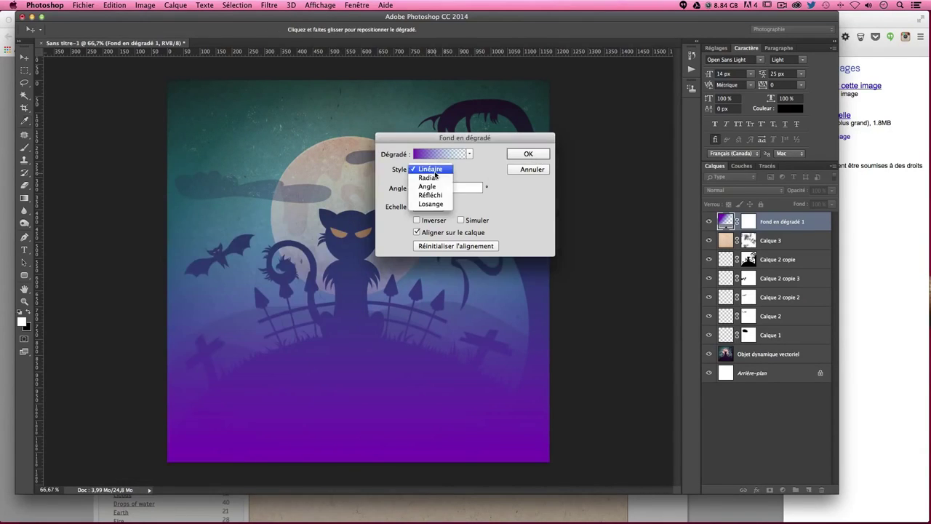
{"action": "left_click", "coordinate": [436, 180]}
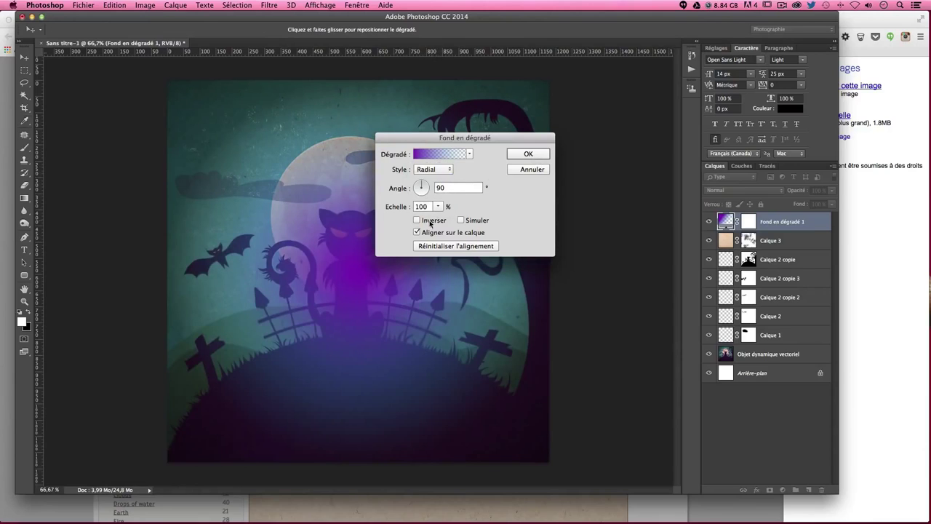
{"action": "left_click", "coordinate": [429, 223]}
{"action": "left_click_drag", "start_coordinate": [463, 135], "coordinate": [585, 86]}
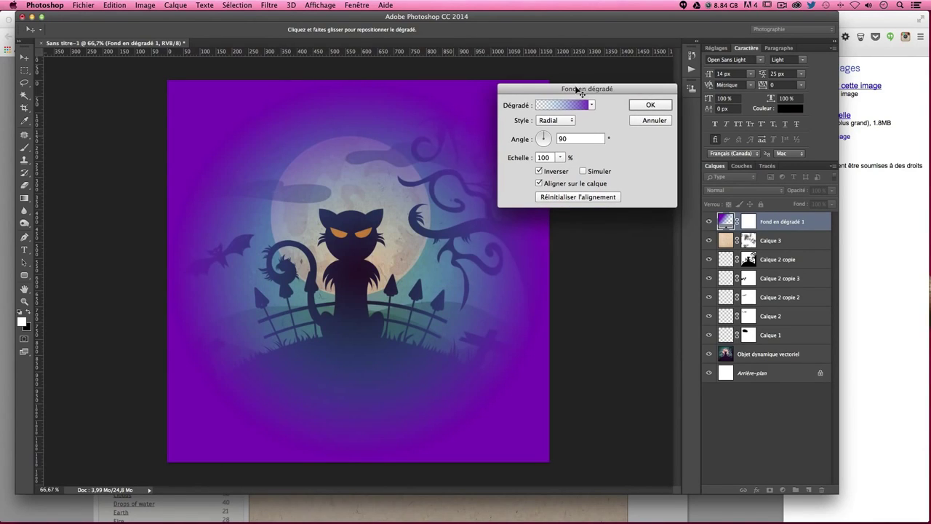
{"action": "left_click", "coordinate": [561, 158]}
{"action": "left_click_drag", "start_coordinate": [562, 170], "coordinate": [562, 171]}
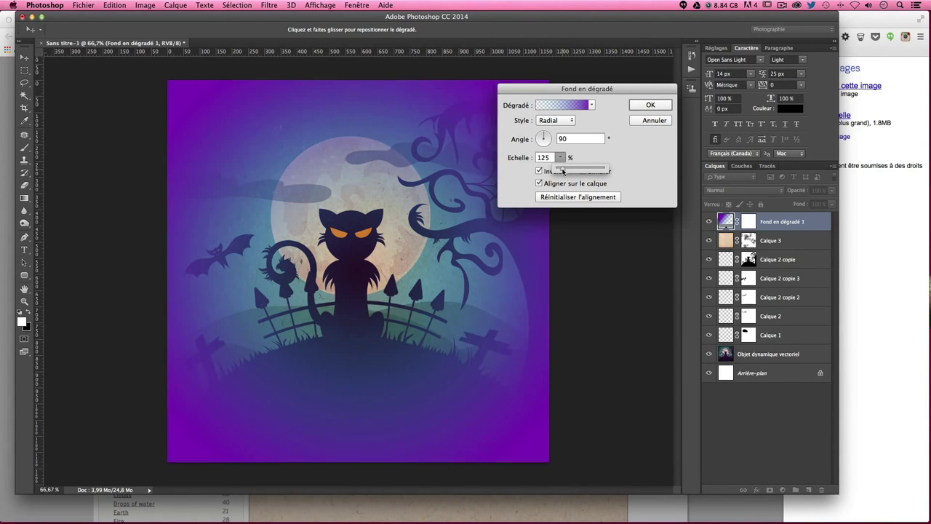
{"action": "left_click", "coordinate": [640, 106]}
{"action": "left_click", "coordinate": [717, 191]}
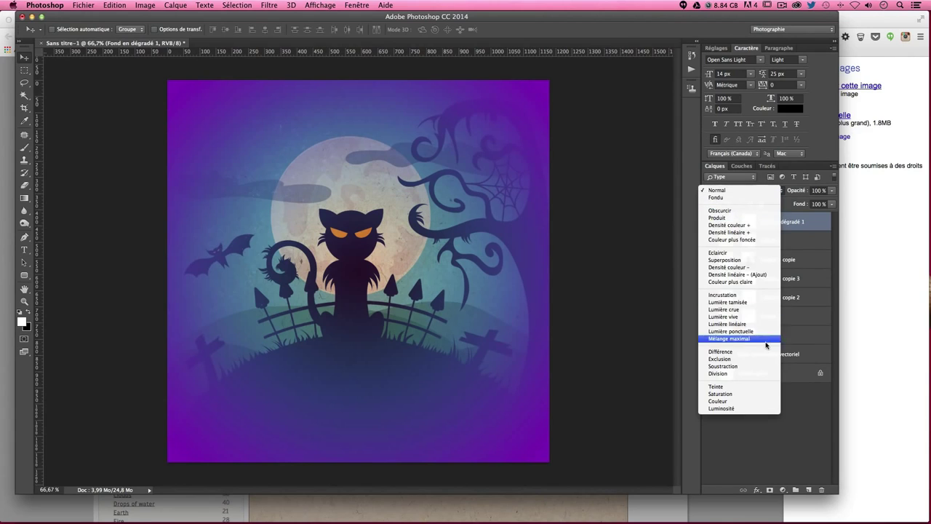
- Try several blend modes on Fond en dégradé 1 and settle on Lumière tamisée
{"action": "left_click", "coordinate": [750, 301]}
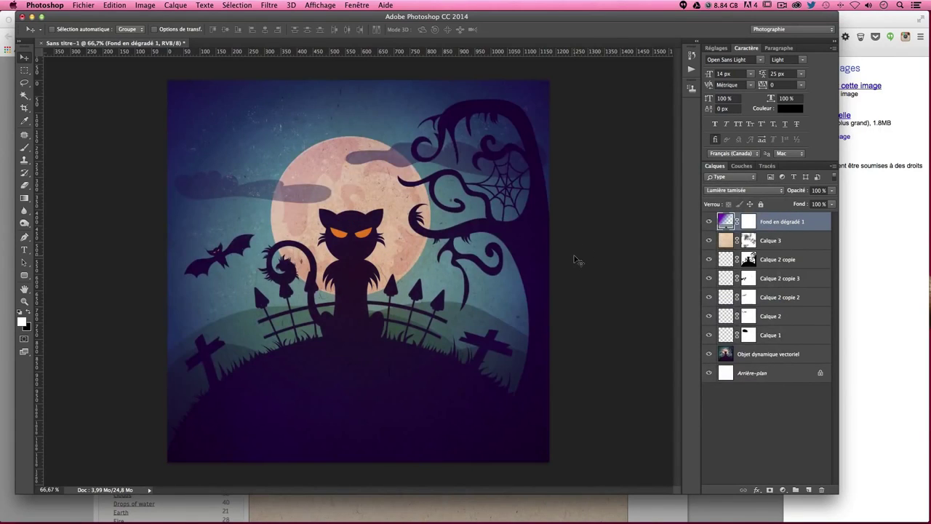
{"action": "left_click", "coordinate": [731, 190]}
{"action": "left_click", "coordinate": [734, 186]}
{"action": "left_click", "coordinate": [720, 188]}
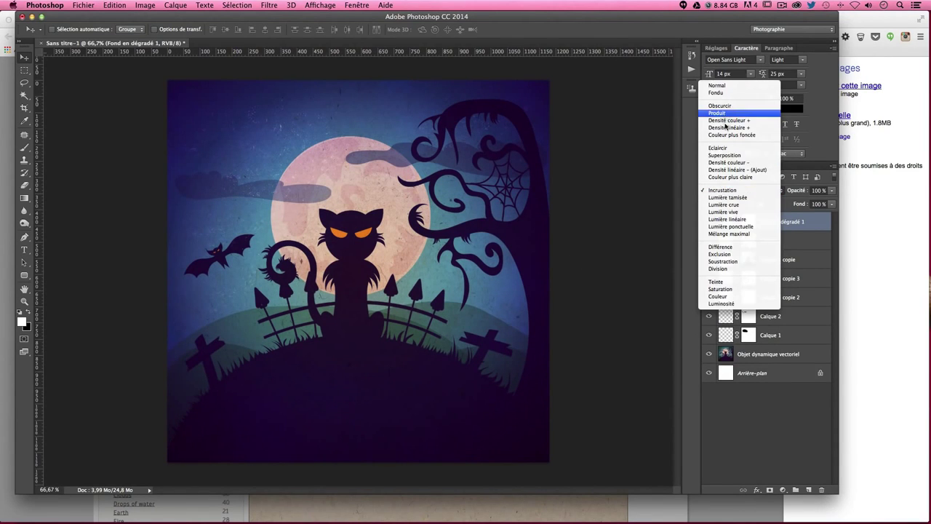
{"action": "left_click", "coordinate": [726, 118]}
{"action": "left_click", "coordinate": [724, 188]}
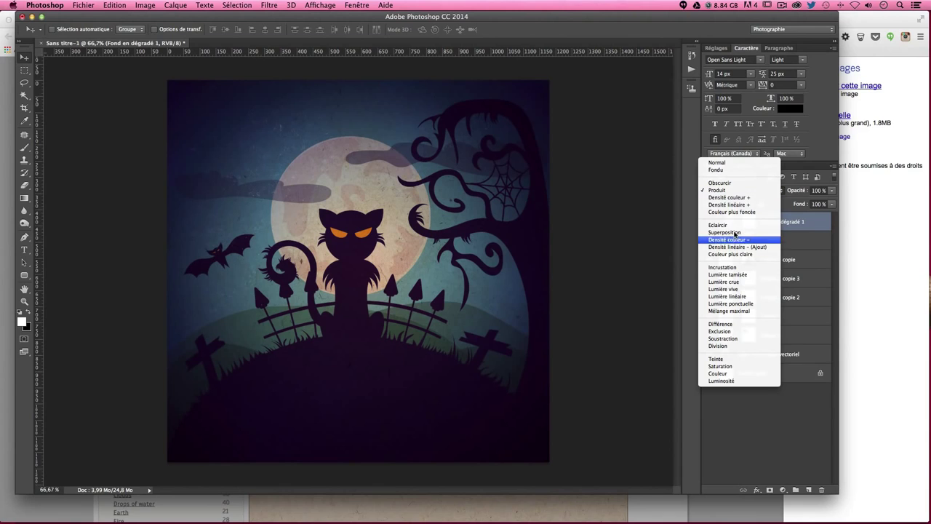
{"action": "left_click", "coordinate": [693, 231]}
{"action": "key", "text": "Down"}
{"action": "key", "text": "Down"}
{"action": "key", "text": "Down"}
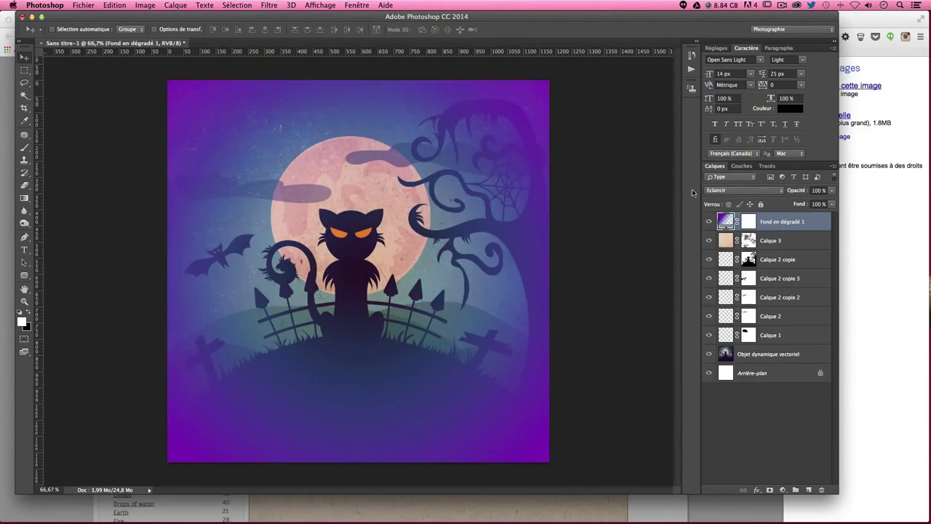
{"action": "left_click", "coordinate": [734, 187]}
{"action": "left_click", "coordinate": [732, 195]}
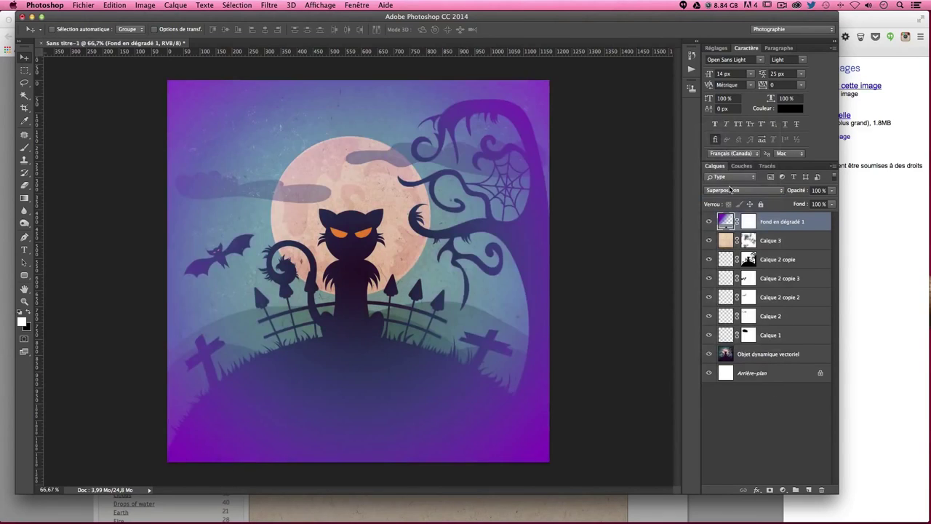
{"action": "left_click", "coordinate": [721, 191]}
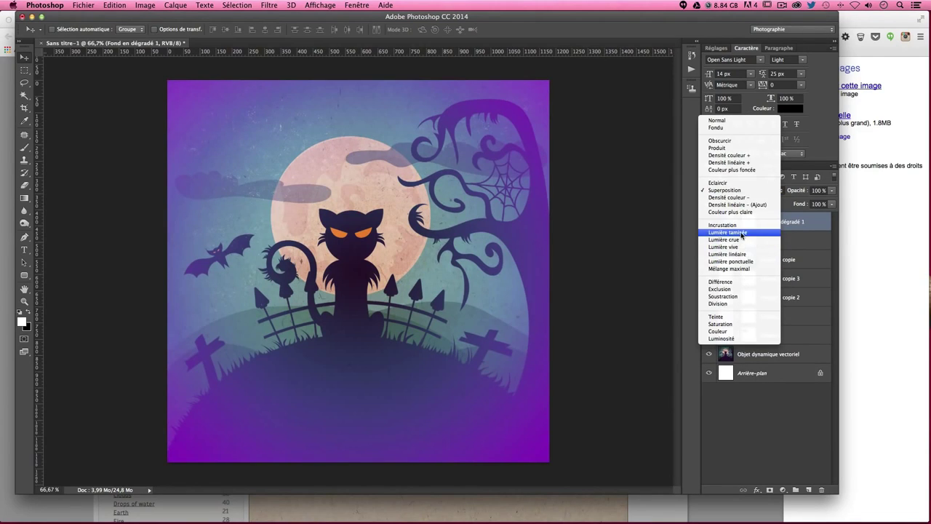
{"action": "left_click", "coordinate": [742, 236]}
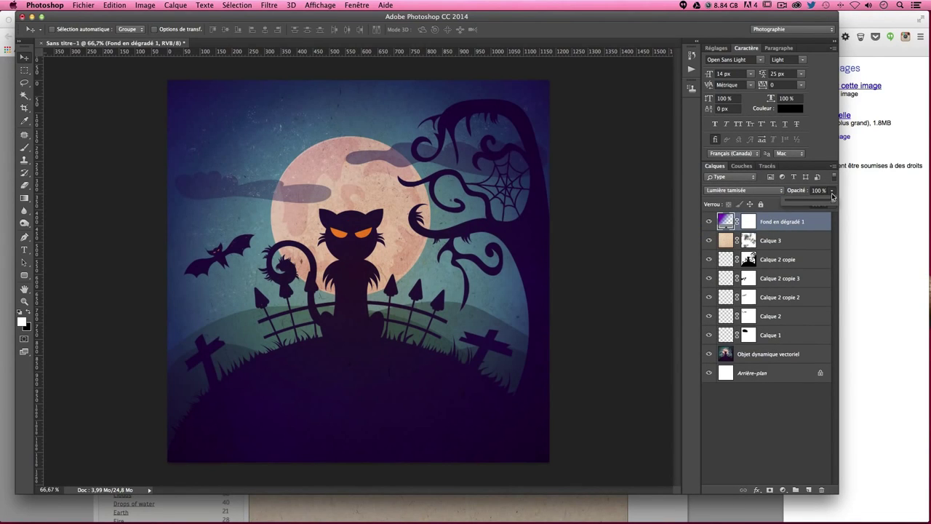
- Lower the gradient layer's opacity and compare reversed and unreversed gradient settings
{"action": "left_click_drag", "start_coordinate": [831, 190], "coordinate": [817, 205]}
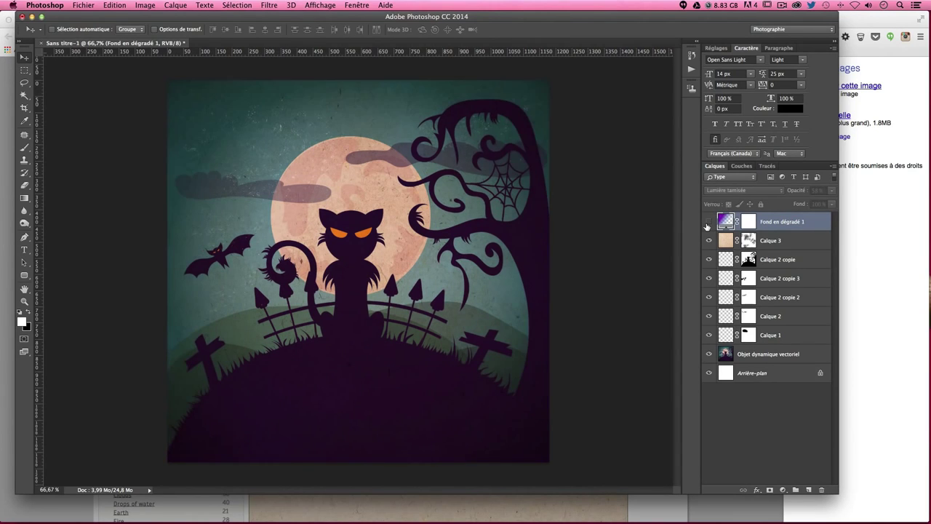
{"action": "double_click", "coordinate": [724, 221]}
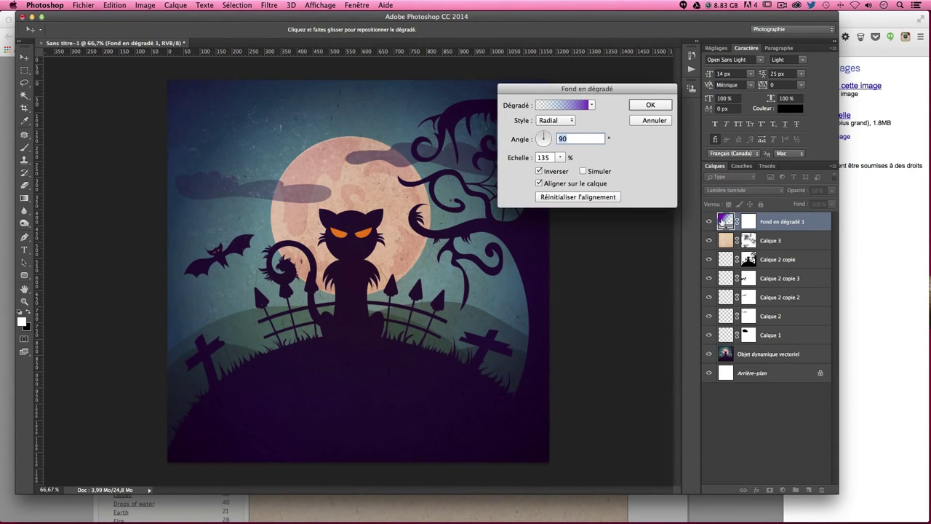
{"action": "left_click", "coordinate": [539, 171]}
{"action": "left_click", "coordinate": [539, 172]}
{"action": "left_click", "coordinate": [538, 172]}
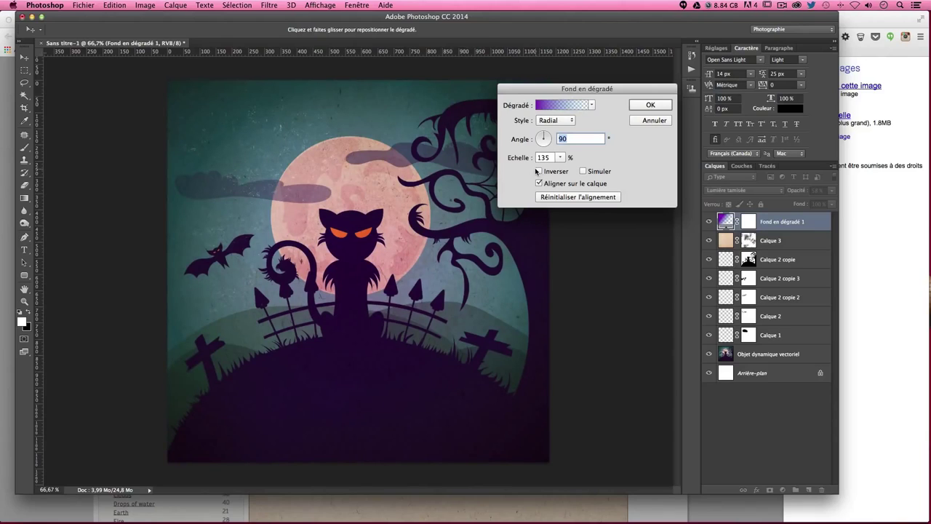
{"action": "left_click", "coordinate": [650, 105]}
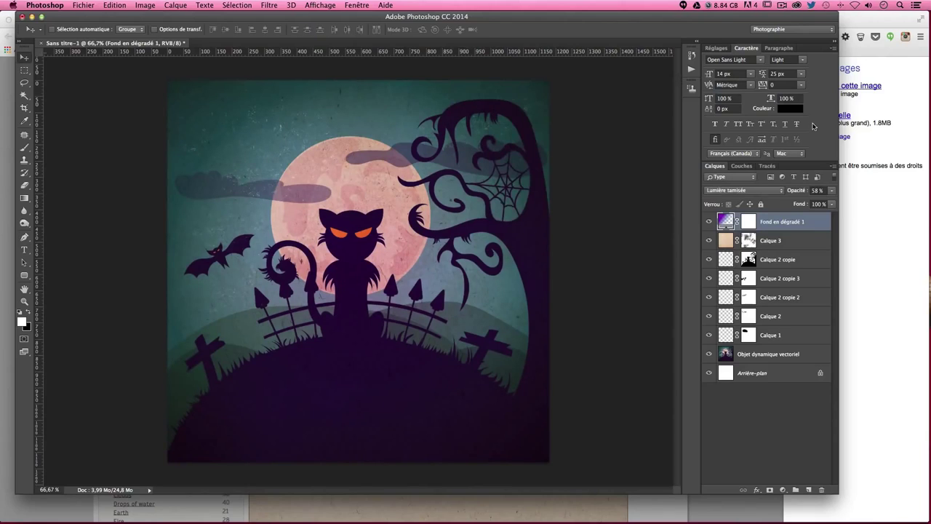
{"action": "key", "text": "ctrl+z"}
{"action": "key", "text": "ctrl+z"}
{"action": "key", "text": "ctrl+z"}
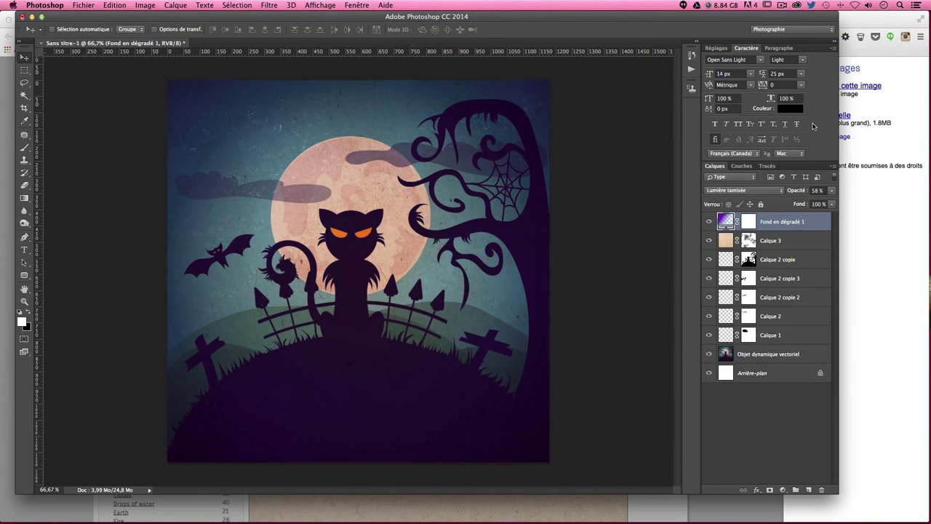
{"action": "key", "text": "ctrl+z"}
{"action": "key", "text": "ctrl+z"}
- Set the gradient layer's opacity to 40%
{"action": "left_click", "coordinate": [789, 189]}
{"action": "type", "text": "30"}
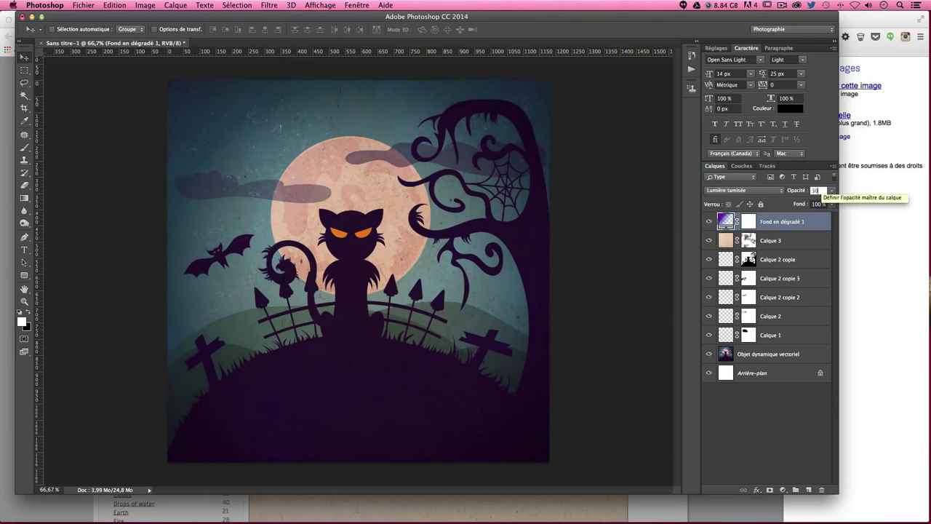
{"action": "key", "text": "ctrl+z"}
{"action": "type", "text": "40"}
{"action": "key", "text": "Return"}
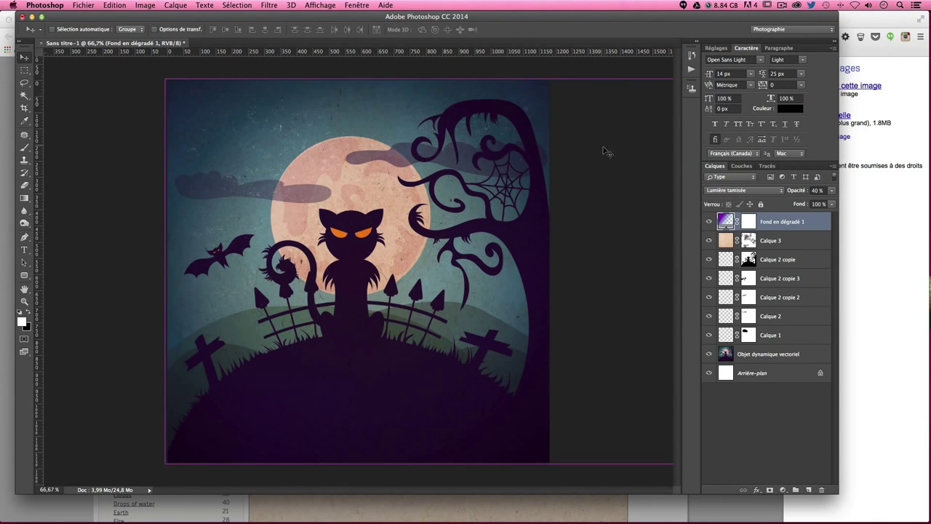
{"action": "key", "text": "ctrl+s"}
{"action": "key", "text": "Escape"}
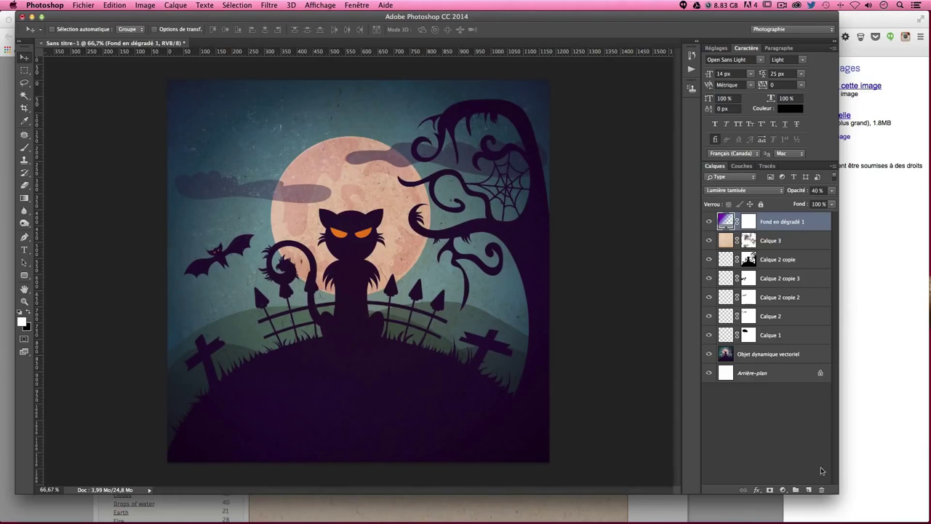
- Add a new empty layer and set the Elliptical Marquee feather to 50 px
{"action": "left_click", "coordinate": [809, 492]}
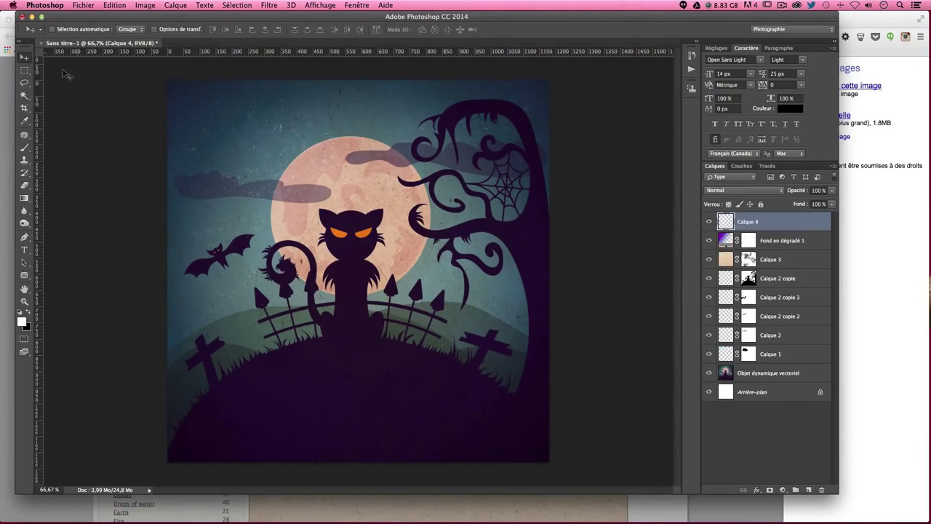
{"action": "left_click", "coordinate": [24, 70]}
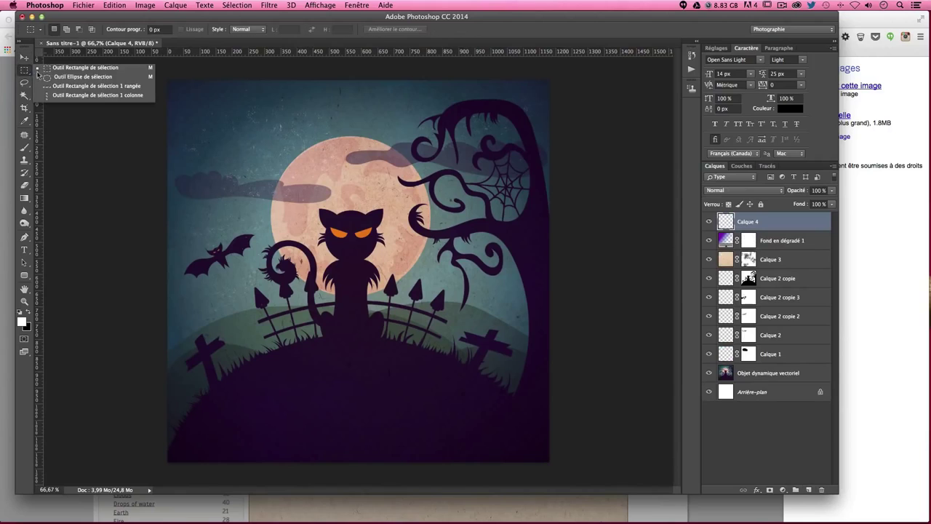
{"action": "left_click", "coordinate": [80, 77]}
{"action": "left_click", "coordinate": [171, 31]}
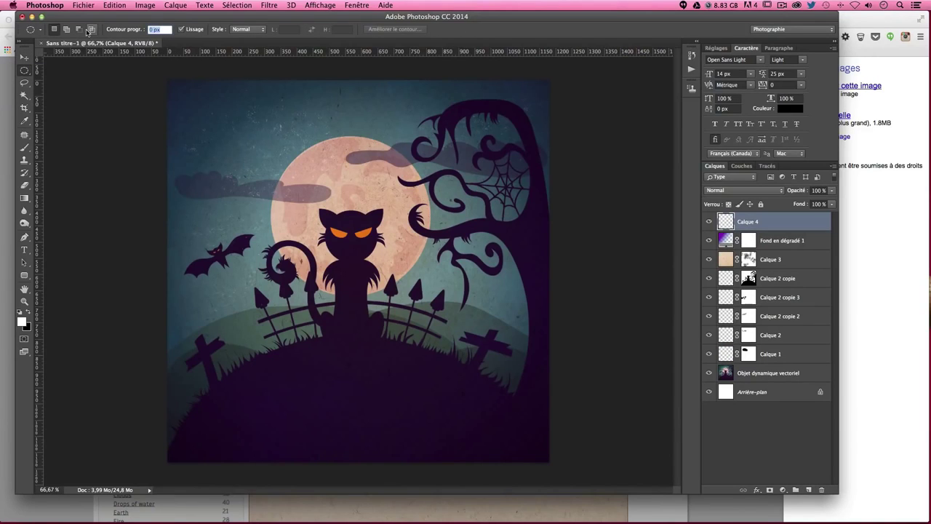
{"action": "type", "text": "50"}
{"action": "key", "text": "Return"}
- Place guides at the moon's top and left edges and select a feathered circle around the moon
{"action": "left_click_drag", "start_coordinate": [257, 121], "coordinate": [446, 294]}
{"action": "left_click_drag", "start_coordinate": [332, 78], "coordinate": [270, 136]}
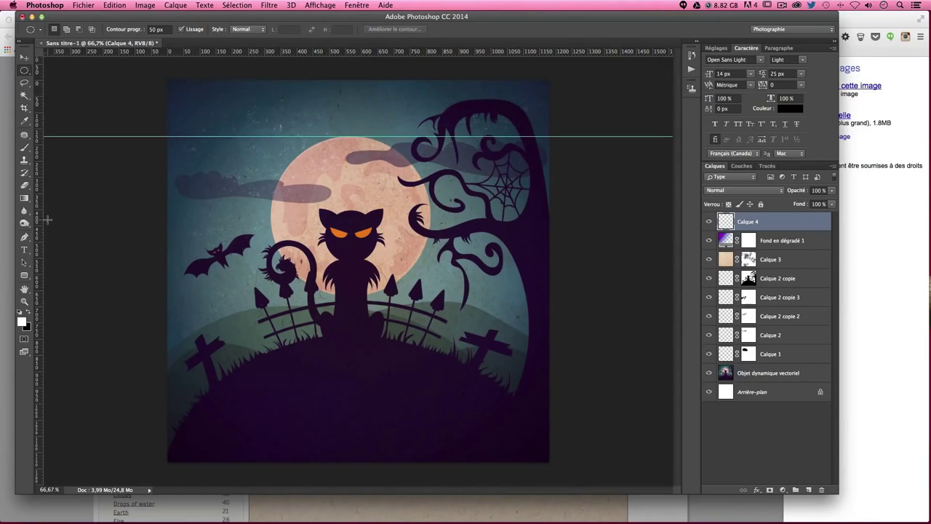
{"action": "left_click_drag", "start_coordinate": [38, 226], "coordinate": [270, 227]}
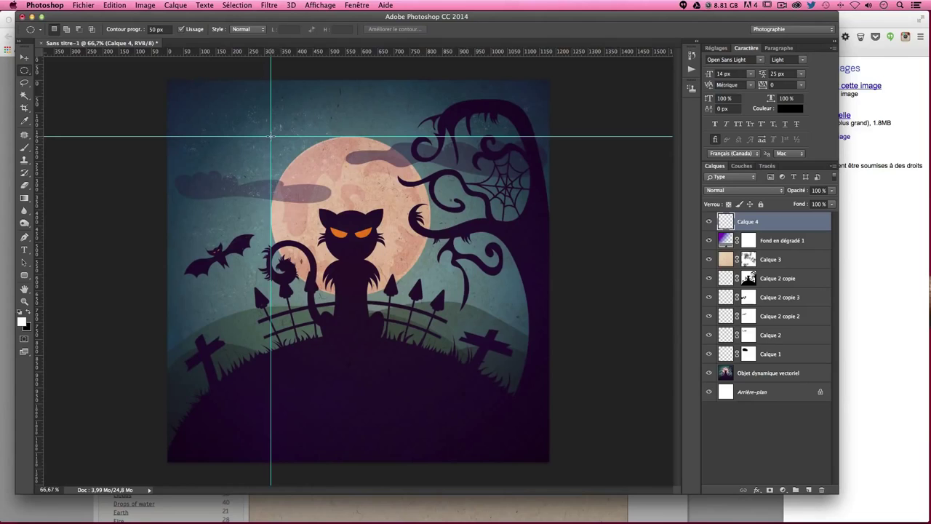
{"action": "left_click_drag", "start_coordinate": [271, 136], "coordinate": [489, 295]}
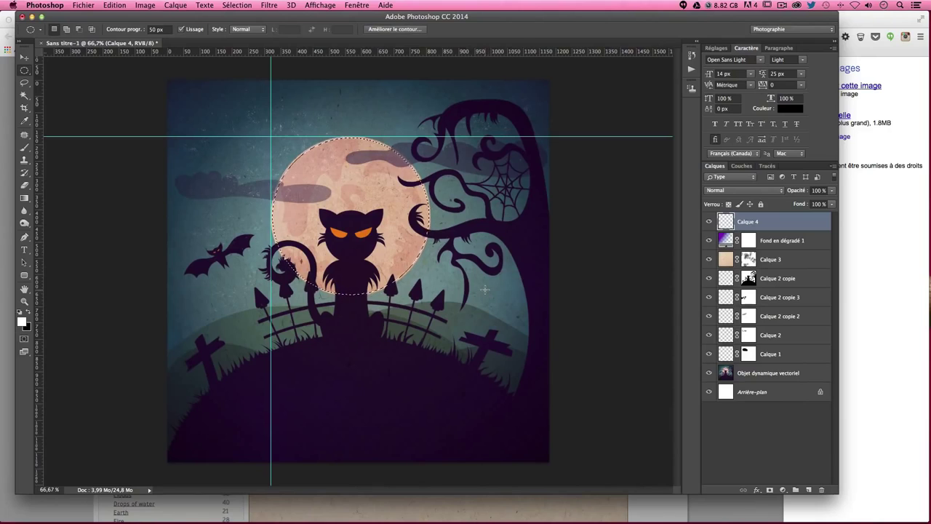
- Fill the moon selection with white and set the layer's blend mode to Lumière tamisée (Soft Light)
{"action": "key", "text": "shift+F5"}
{"action": "key", "text": "Return"}
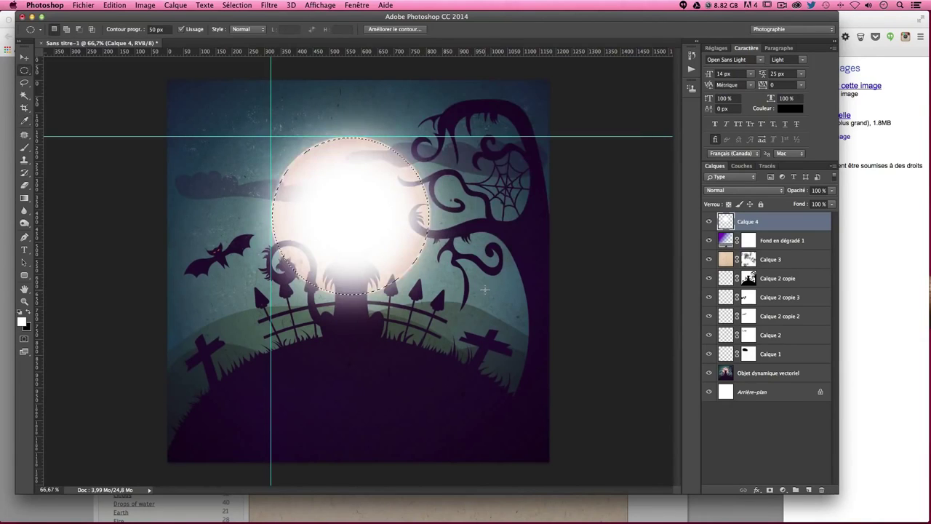
{"action": "key", "text": "ctrl+d"}
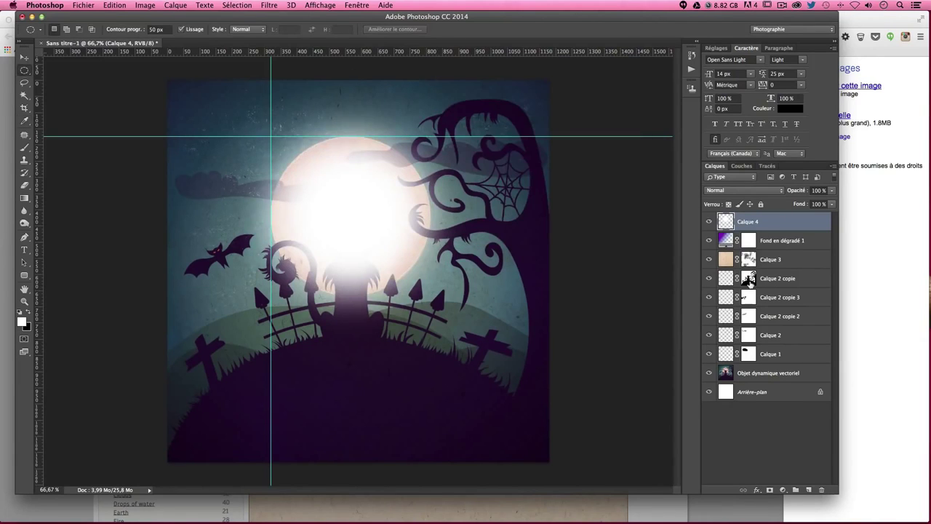
{"action": "left_click", "coordinate": [736, 190]}
{"action": "left_click", "coordinate": [744, 299]}
{"action": "left_click", "coordinate": [727, 189]}
{"action": "left_click", "coordinate": [725, 200]}
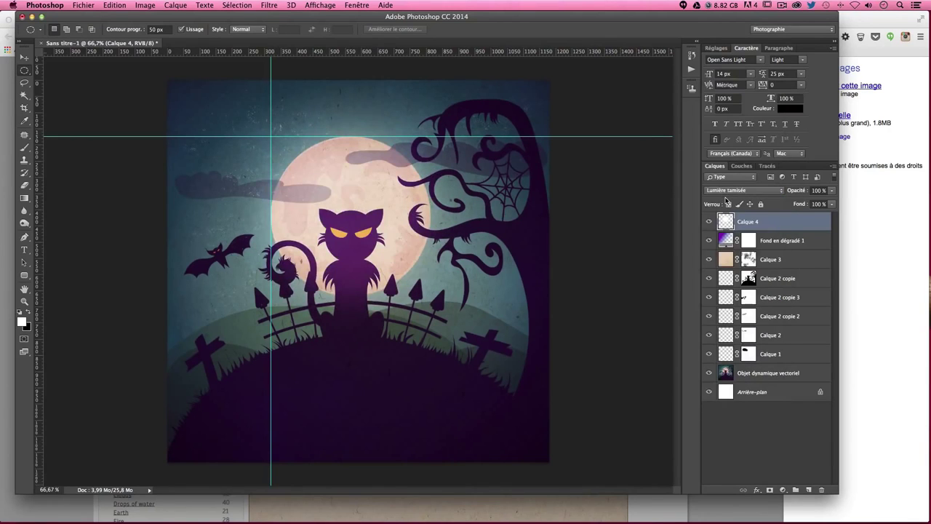
- Hide the guides and set the glow layer's opacity to 60%
{"action": "key", "text": "ctrl+semicolon"}
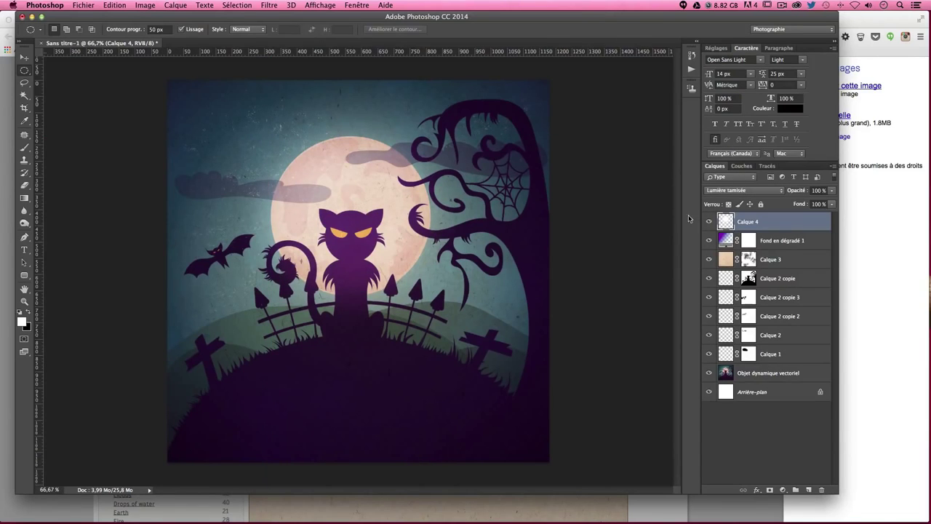
{"action": "left_click", "coordinate": [818, 190]}
{"action": "type", "text": "80"}
{"action": "type", "text": "60"}
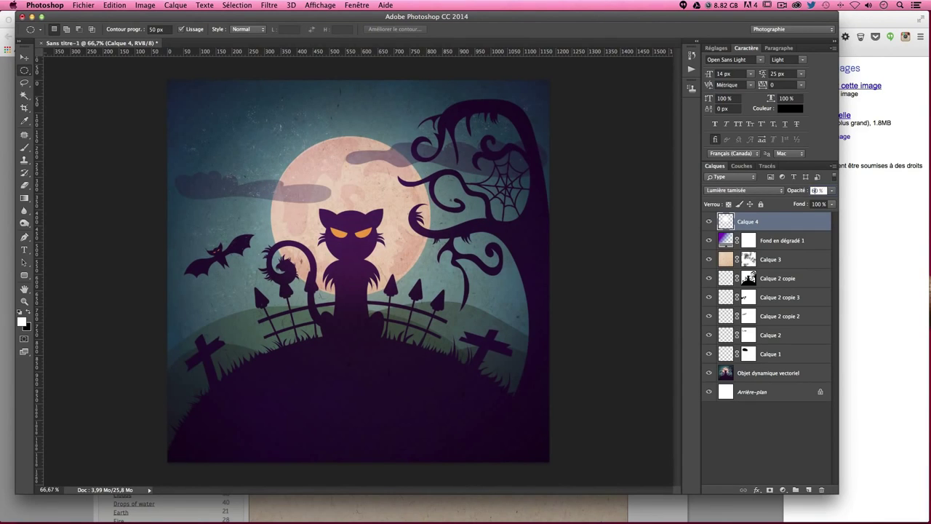
{"action": "key", "text": "Return"}
- Add a layer mask and paint black over the cat with a small brush
{"action": "left_click", "coordinate": [770, 493]}
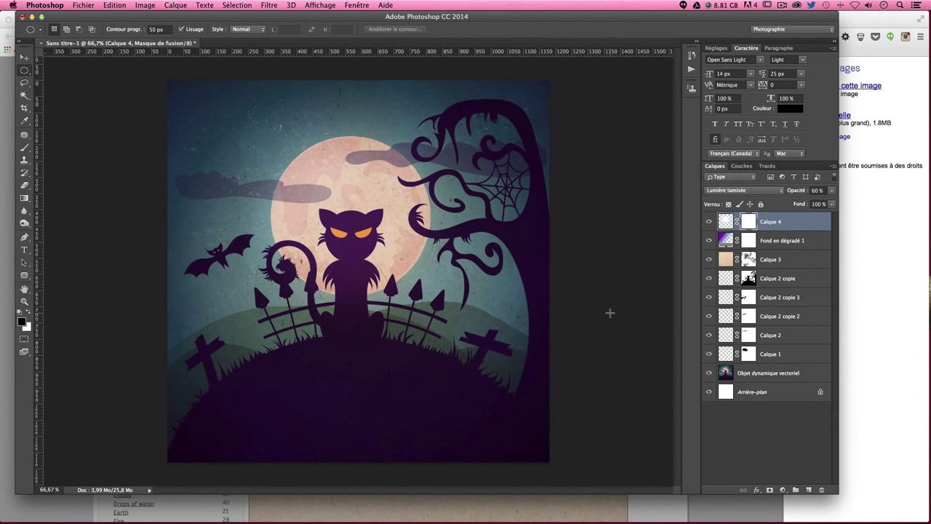
{"action": "key", "text": "super+1"}
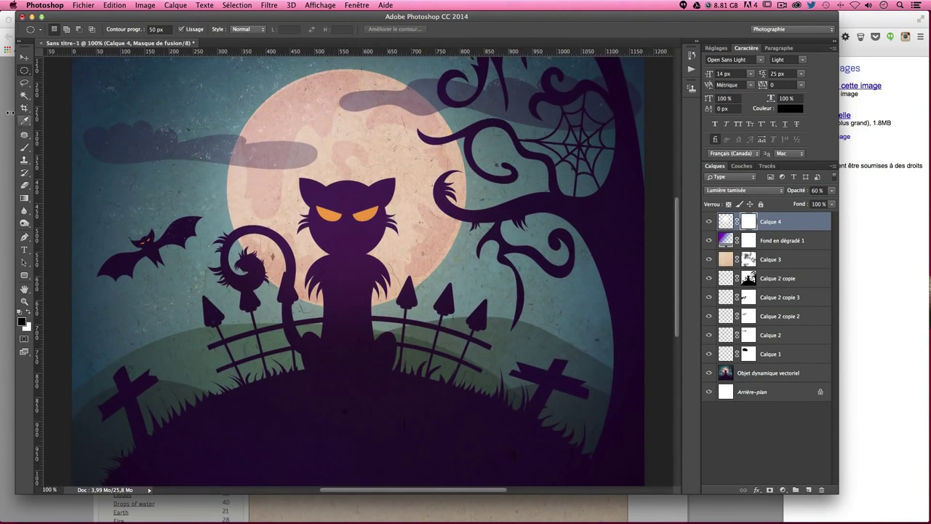
{"action": "left_click", "coordinate": [24, 147]}
{"action": "left_click_drag", "start_coordinate": [320, 186], "coordinate": [291, 185]}
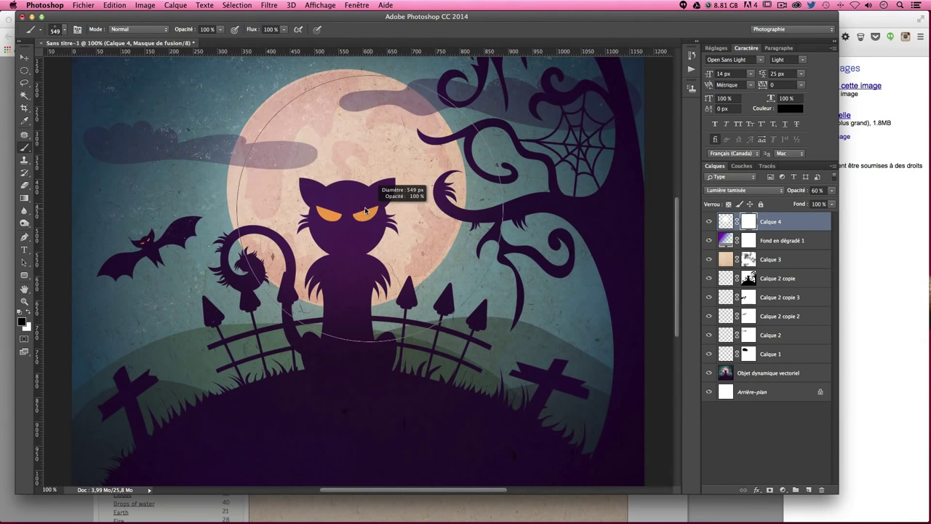
{"action": "left_click_drag", "start_coordinate": [360, 240], "coordinate": [337, 240]}
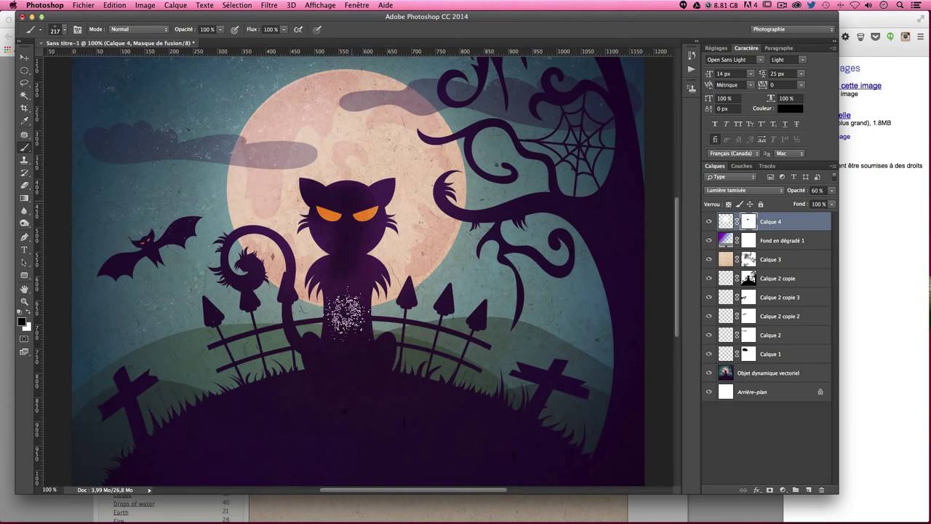
{"action": "left_click_drag", "start_coordinate": [377, 192], "coordinate": [273, 246]}
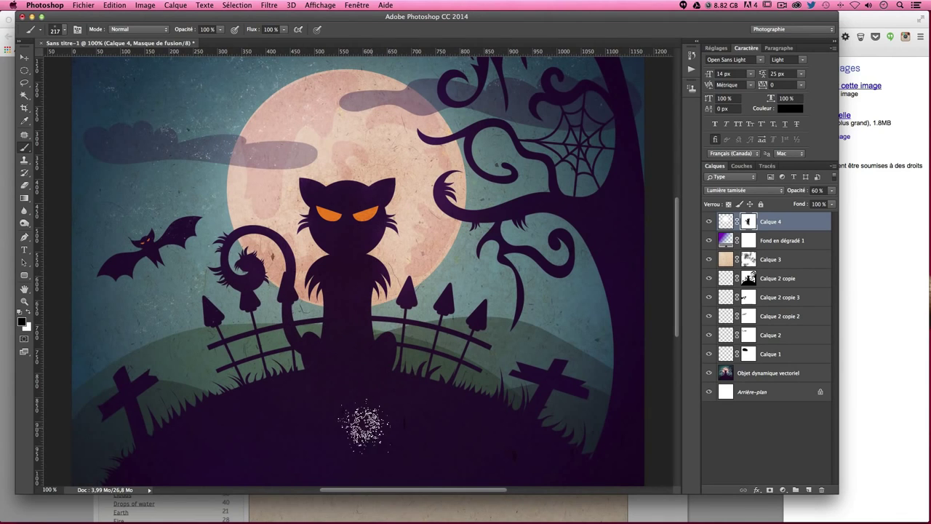
{"action": "key", "text": "v"}
{"action": "scroll", "coordinate": [459, 397], "scroll_direction": "up", "scroll_amount": 2}
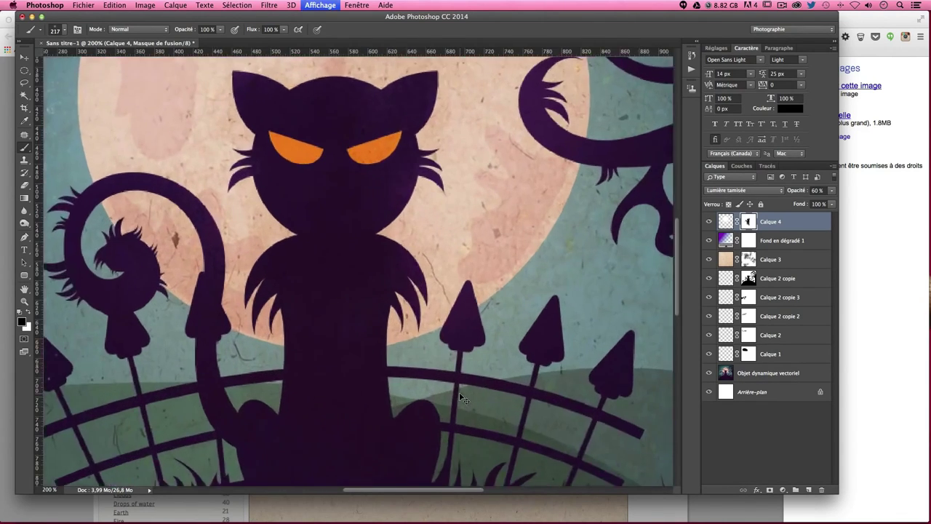
{"action": "scroll", "coordinate": [622, 398], "scroll_direction": "down", "scroll_amount": 4}
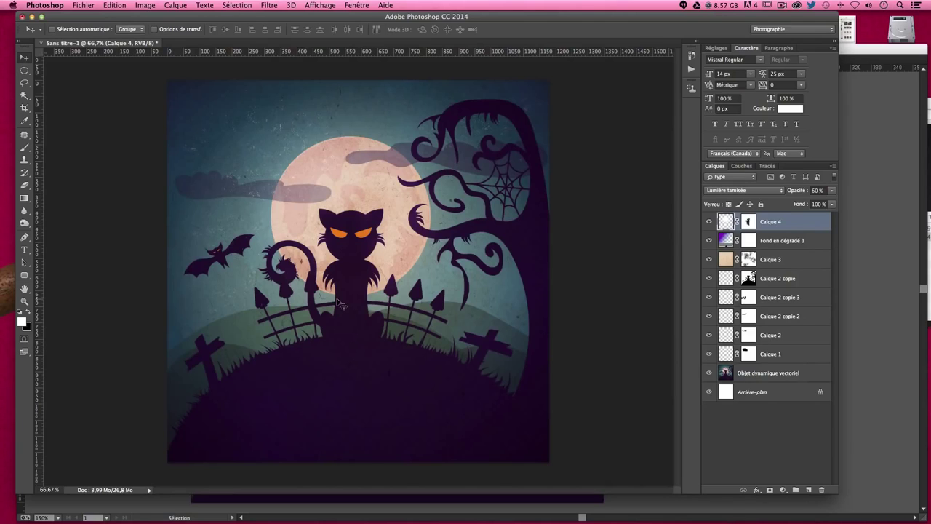
{"action": "left_click", "coordinate": [927, 233]}
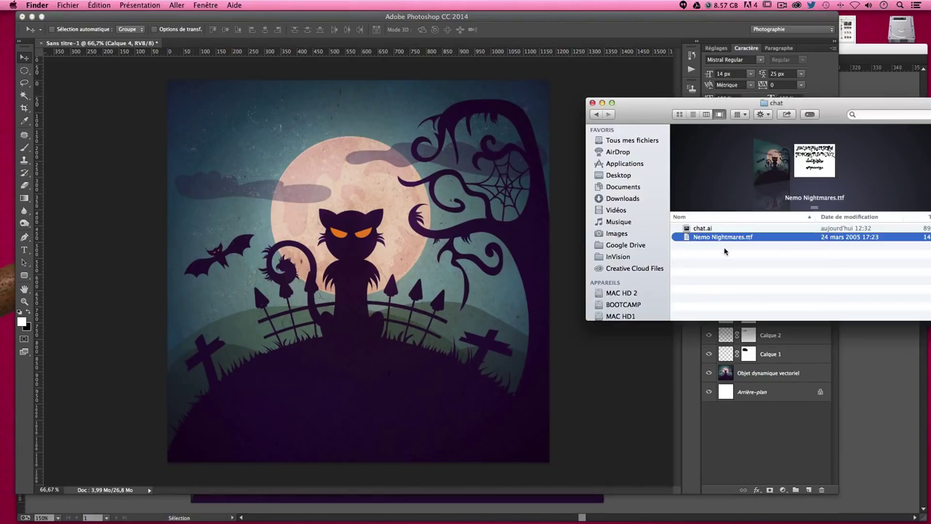
{"action": "left_click", "coordinate": [716, 237]}
{"action": "left_click", "coordinate": [320, 222]}
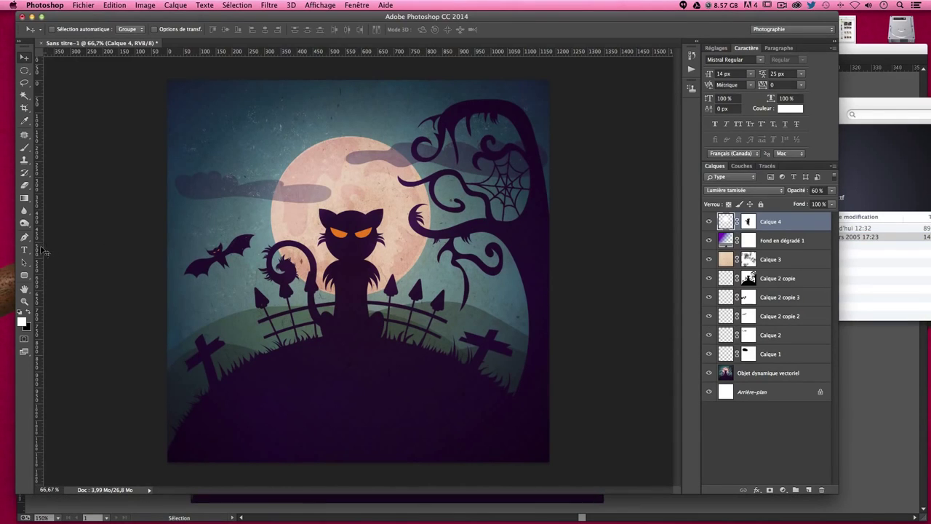
{"action": "left_click", "coordinate": [24, 250]}
- Create a 195 px text layer reading 'happy' on the hill below the cat
{"action": "left_click", "coordinate": [288, 383]}
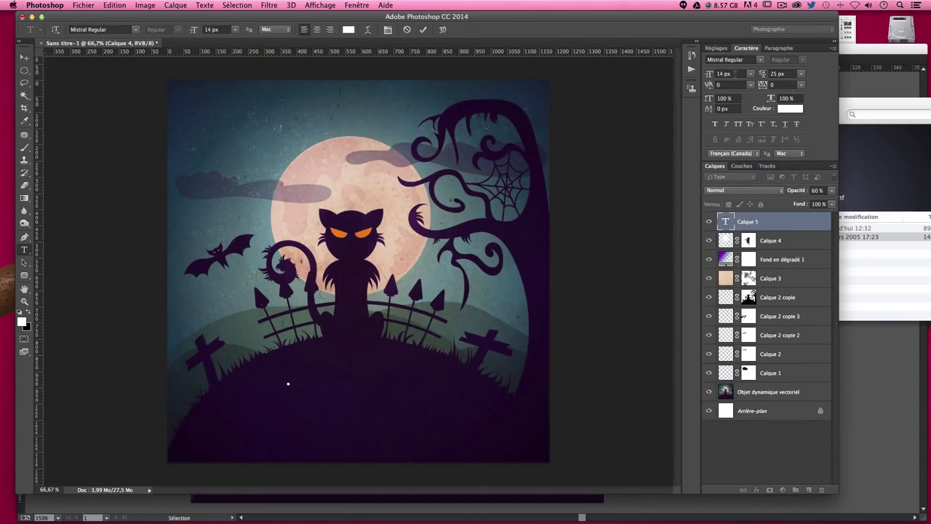
{"action": "left_click", "coordinate": [734, 74]}
{"action": "type", "text": "19"}
{"action": "type", "text": "5"}
{"action": "key", "text": "Return"}
{"action": "type", "text": "h"}
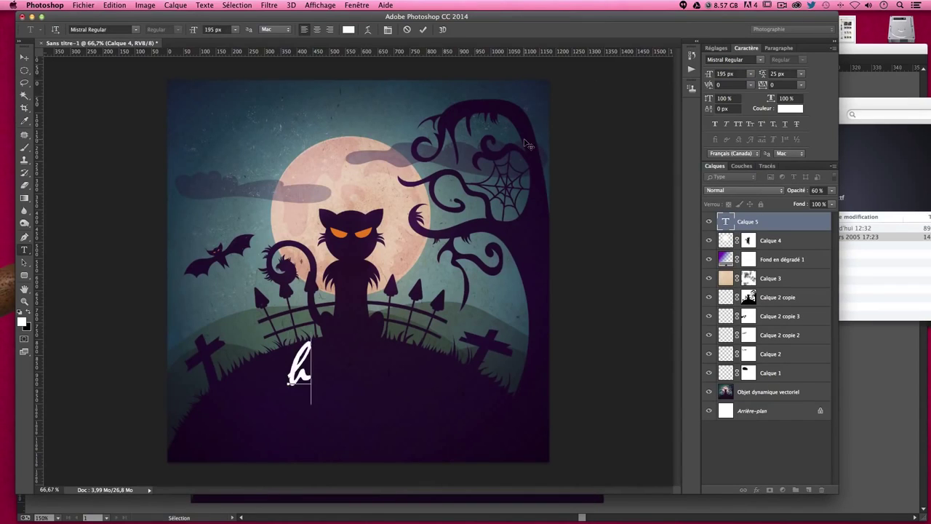
{"action": "type", "text": "appy"}
- Set 'happy' in the Nemo Nightmares font and nudge it slightly down and right
{"action": "key", "text": "super+a"}
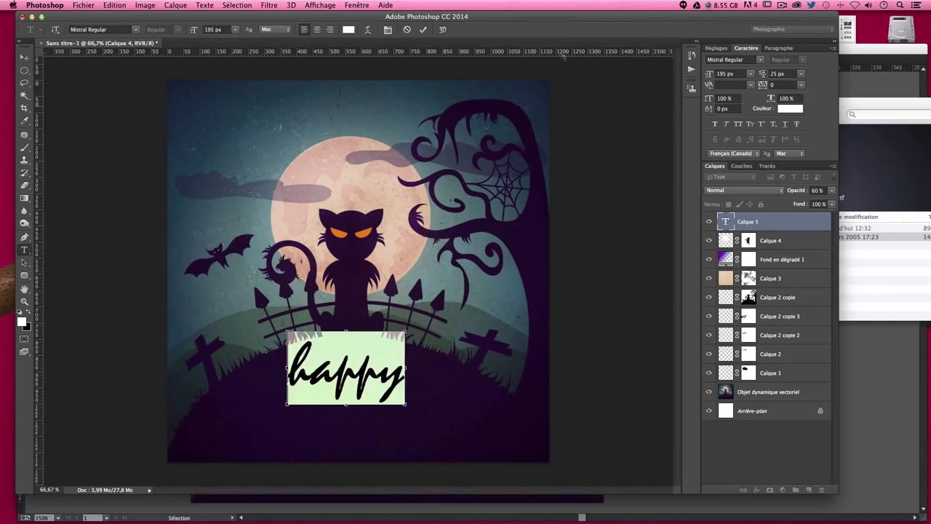
{"action": "key", "text": "shift+Tab"}
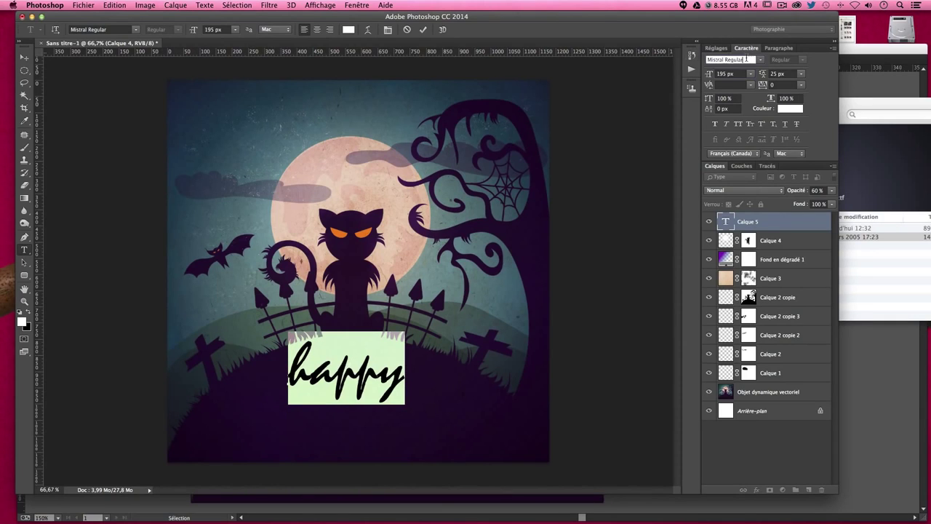
{"action": "type", "text": "nem"}
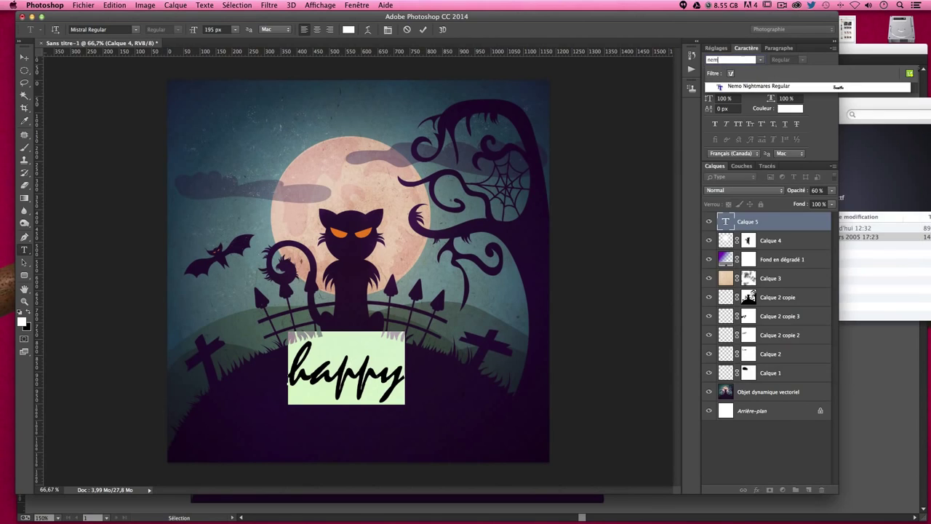
{"action": "left_click", "coordinate": [735, 86]}
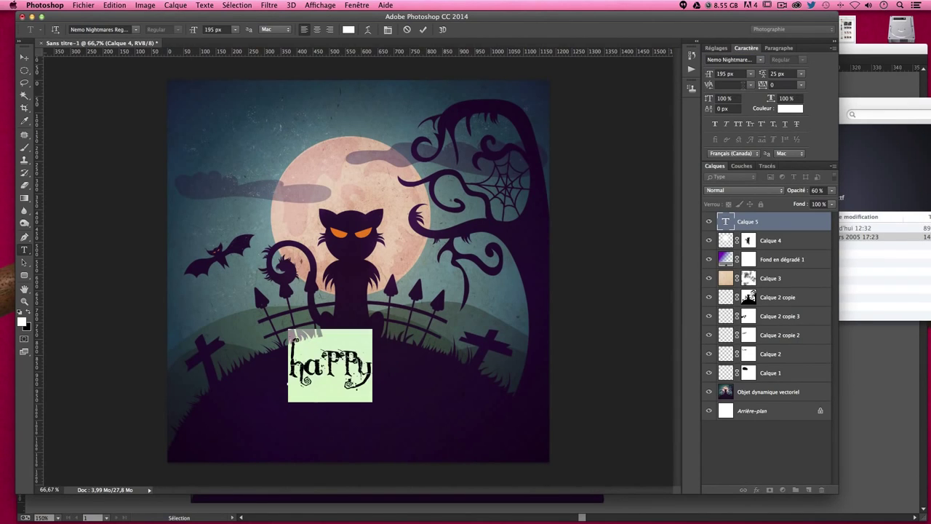
{"action": "left_click", "coordinate": [24, 58]}
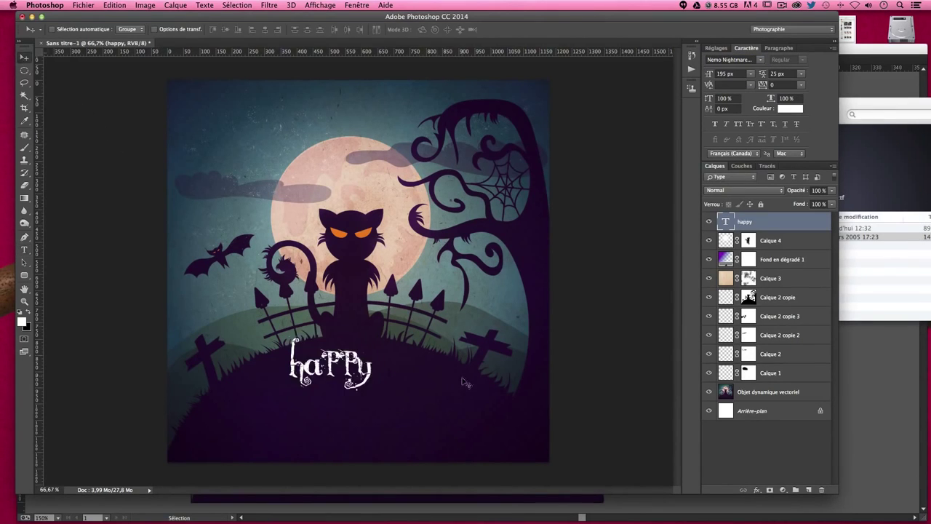
{"action": "mouse_move", "coordinate": [365, 368]}
{"action": "left_mouse_down"}
{"action": "mouse_move", "coordinate": [369, 391]}
{"action": "mouse_move", "coordinate": [378, 386]}
{"action": "left_mouse_up"}
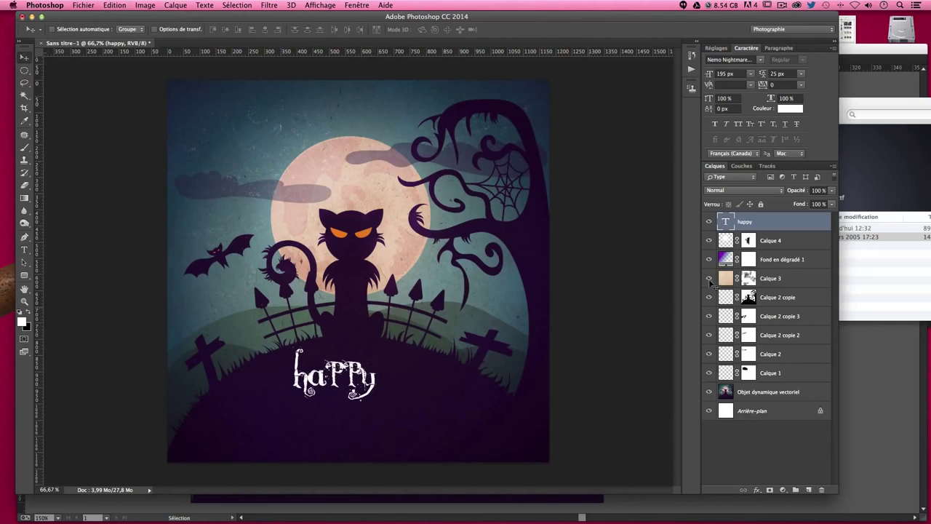
- Duplicate the text below, retype it as 'Halloween' and size it to 215 px
{"action": "left_click_drag", "start_coordinate": [384, 344], "coordinate": [366, 380], "text": "alt"}
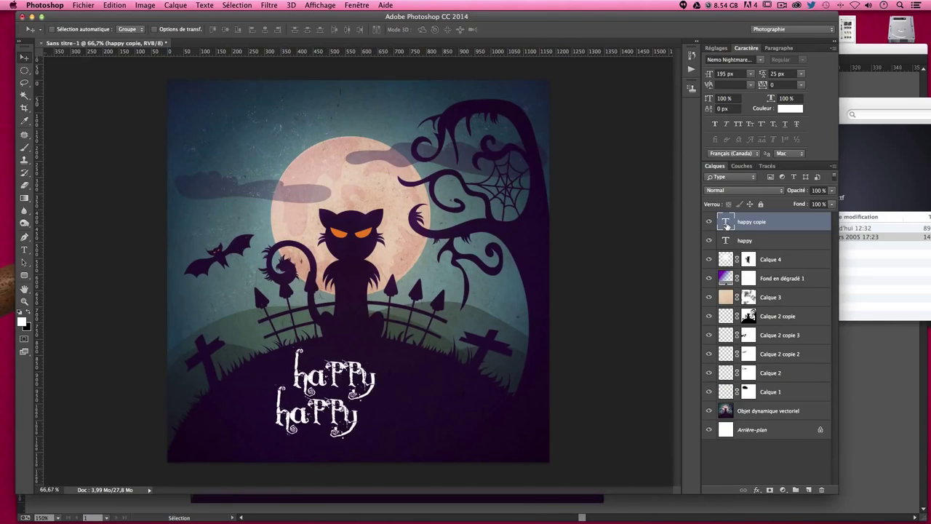
{"action": "double_click", "coordinate": [726, 222]}
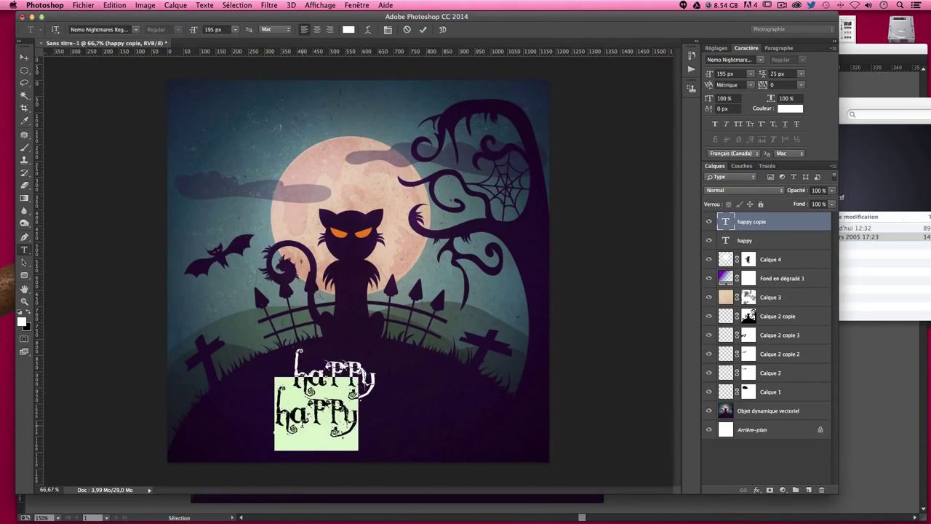
{"action": "type", "text": "Ha"}
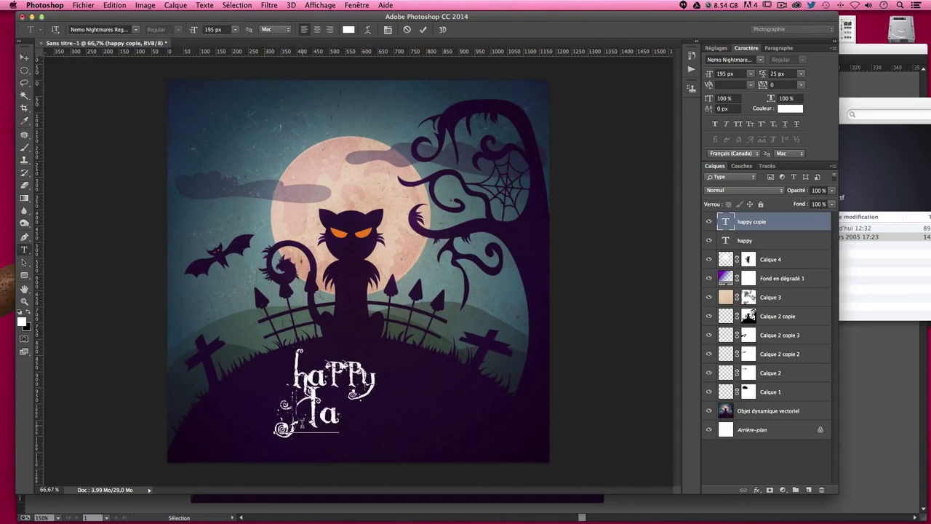
{"action": "type", "text": "lloween"}
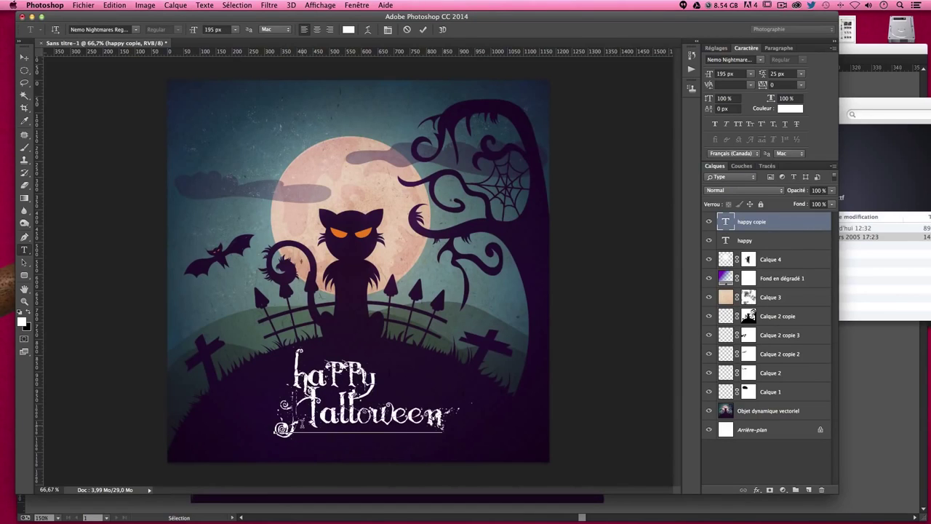
{"action": "key", "text": "ctrl+a"}
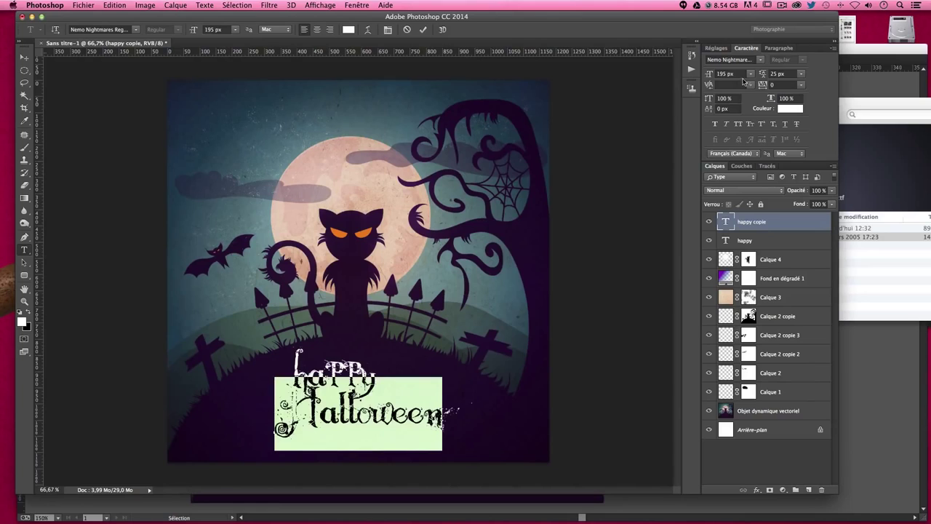
{"action": "left_click", "coordinate": [731, 74]}
{"action": "type", "text": "215"}
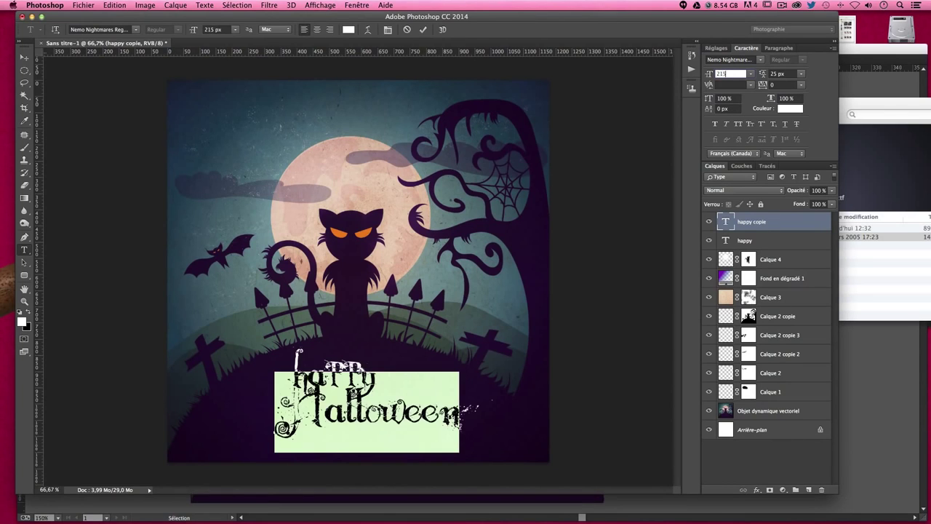
{"action": "left_click", "coordinate": [24, 57]}
- Align Halloween under happy, and colour both words the cat-eye orange (ea832e)
{"action": "left_click_drag", "start_coordinate": [414, 403], "coordinate": [393, 386]}
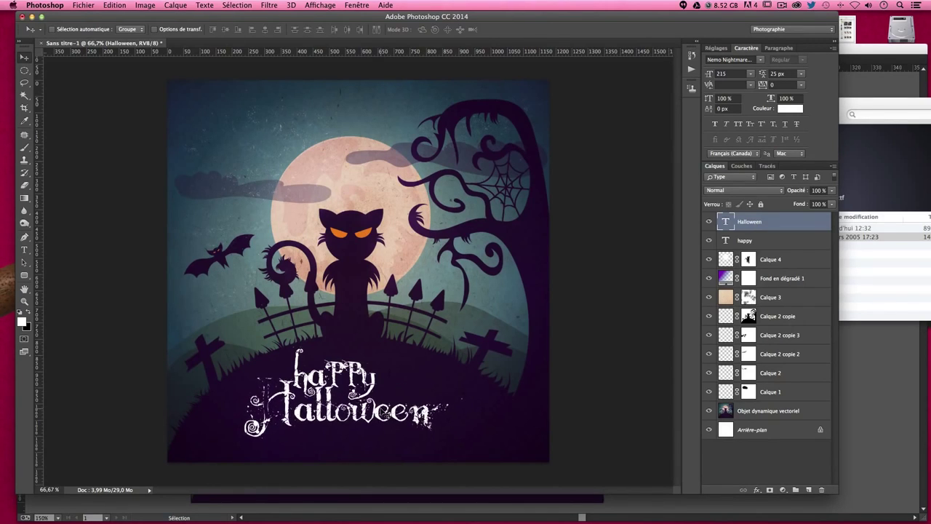
{"action": "left_click_drag", "start_coordinate": [393, 387], "coordinate": [393, 387]}
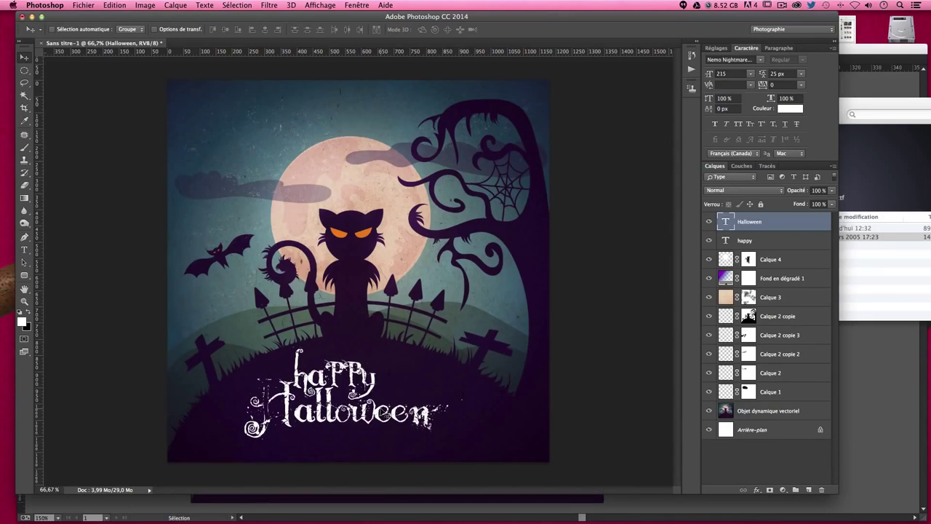
{"action": "left_click", "coordinate": [777, 241], "text": "shift"}
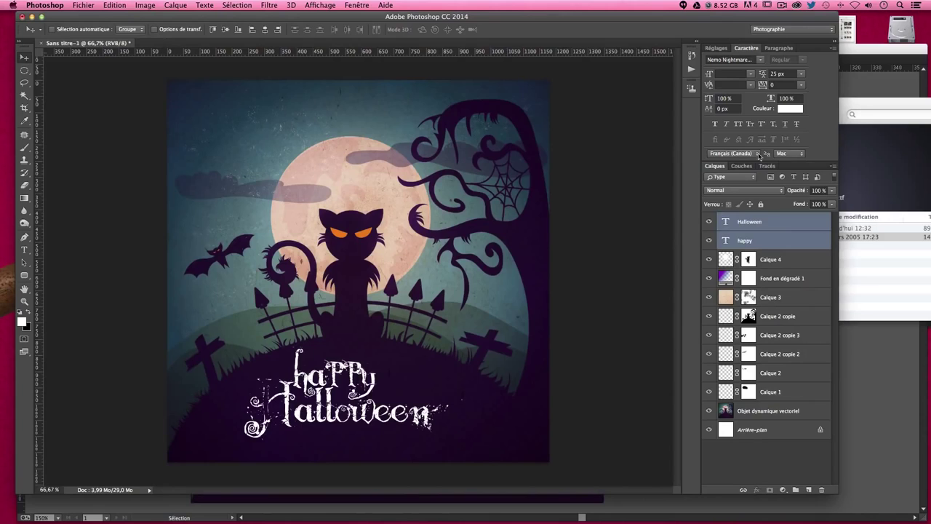
{"action": "left_click", "coordinate": [789, 109]}
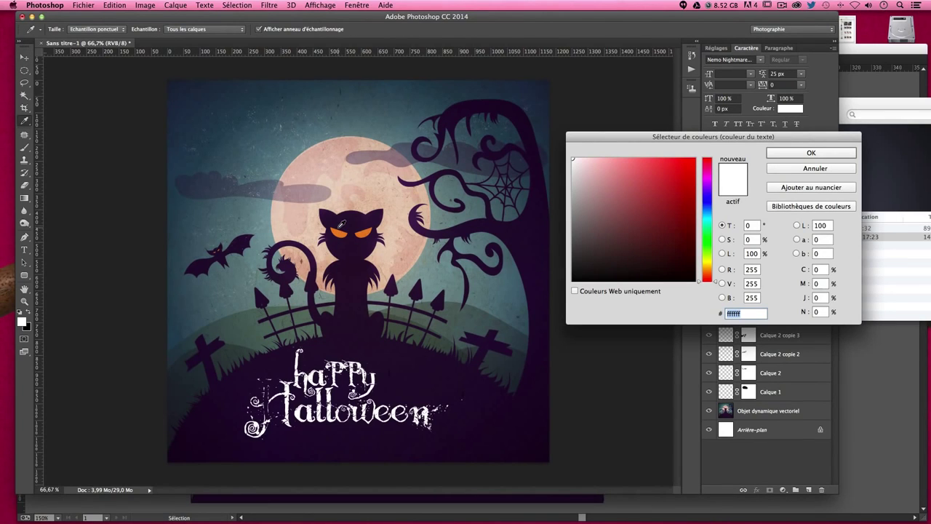
{"action": "left_click", "coordinate": [338, 227]}
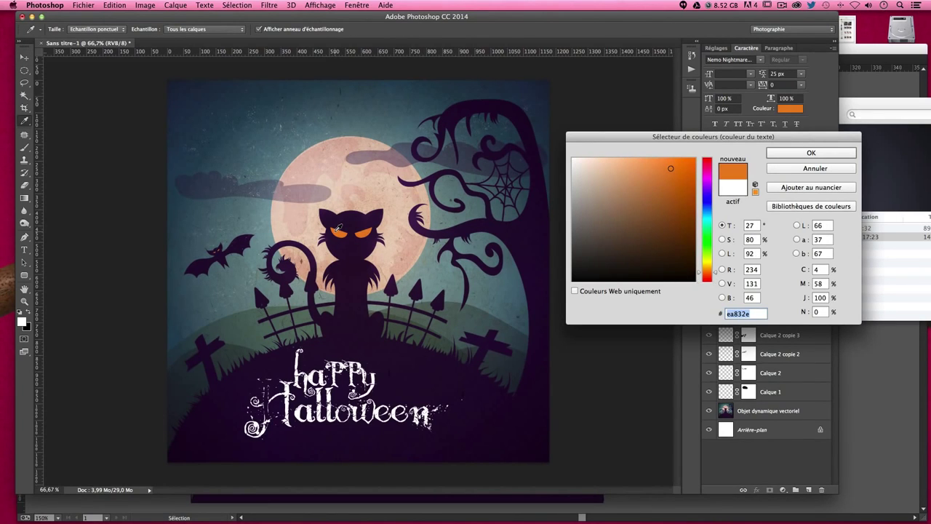
{"action": "key", "text": "Return"}
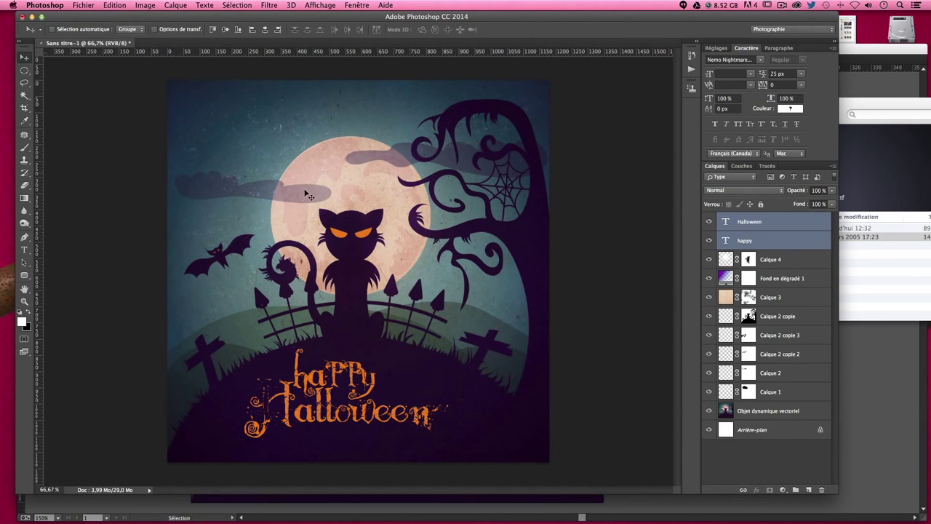
{"action": "left_click_drag", "start_coordinate": [380, 340], "coordinate": [393, 399]}
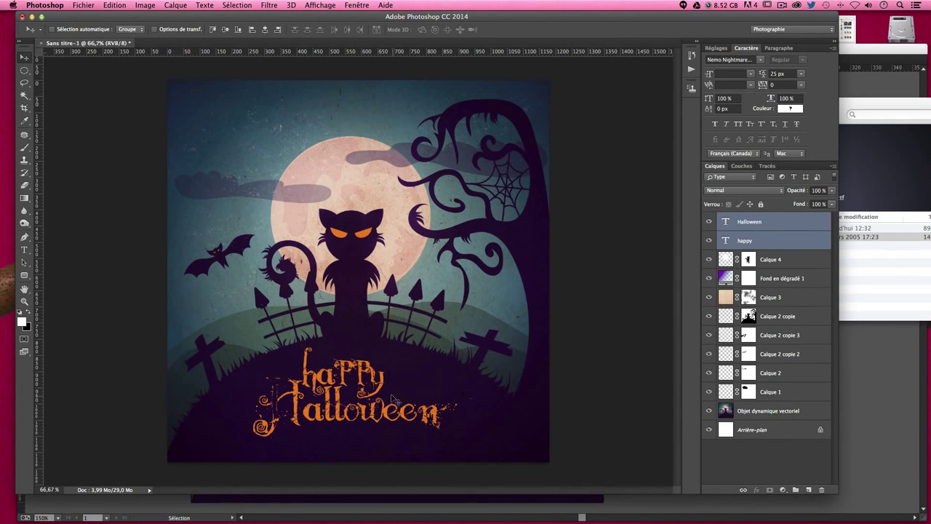
- Create a three-point star triangle on the empty pasteboard beside the artboard
{"action": "left_click", "coordinate": [623, 424]}
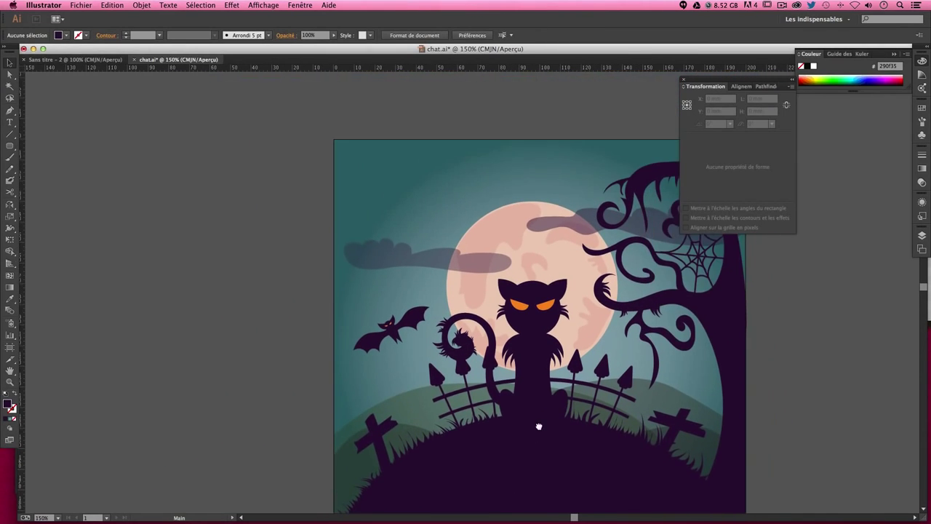
{"action": "left_click_drag", "start_coordinate": [468, 369], "coordinate": [708, 350]}
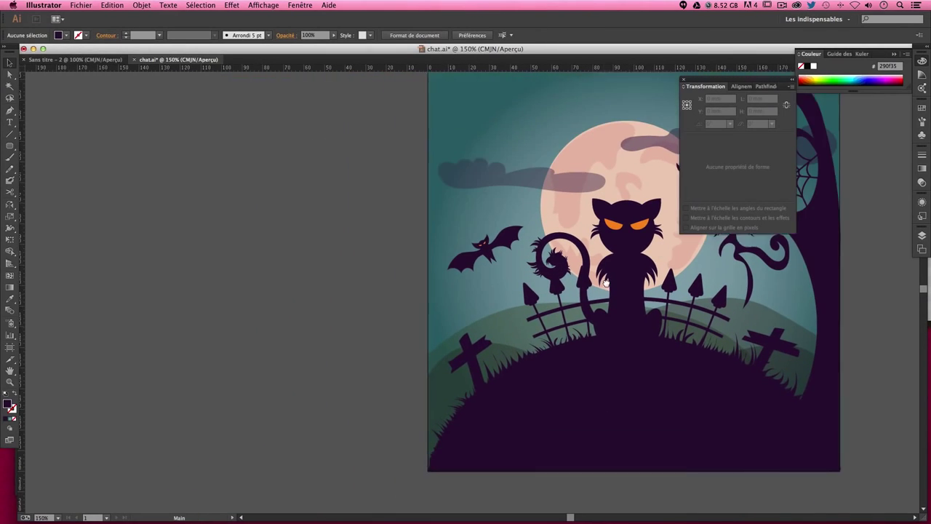
{"action": "left_click_drag", "start_coordinate": [241, 238], "coordinate": [246, 246]}
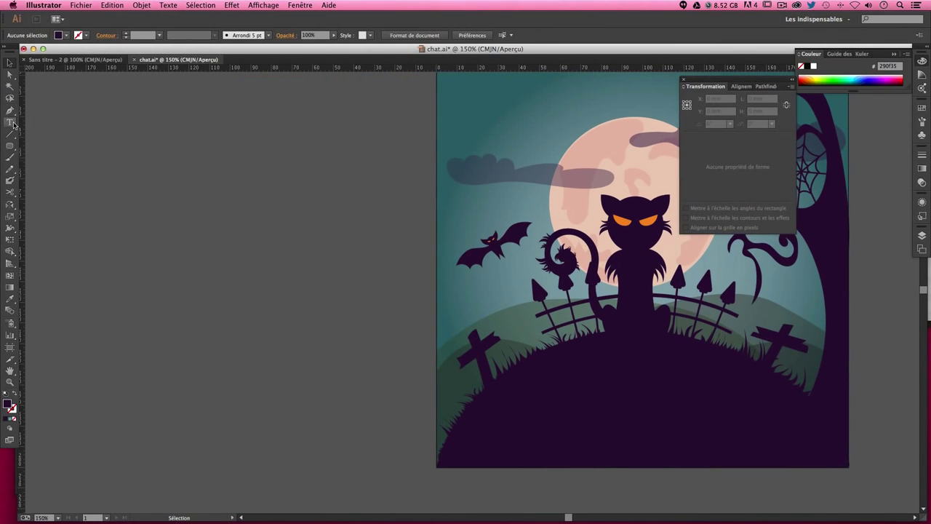
{"action": "left_click_drag", "start_coordinate": [9, 145], "coordinate": [51, 168]}
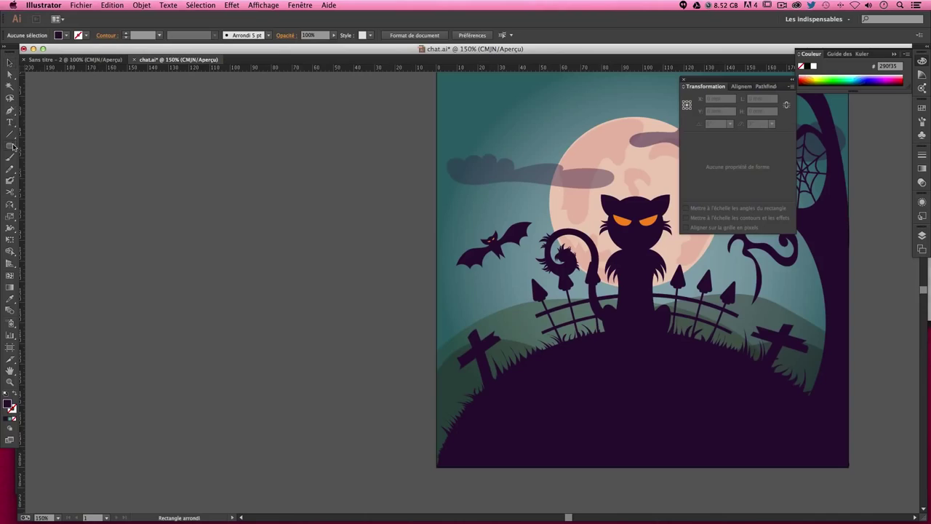
{"action": "left_click", "coordinate": [265, 203]}
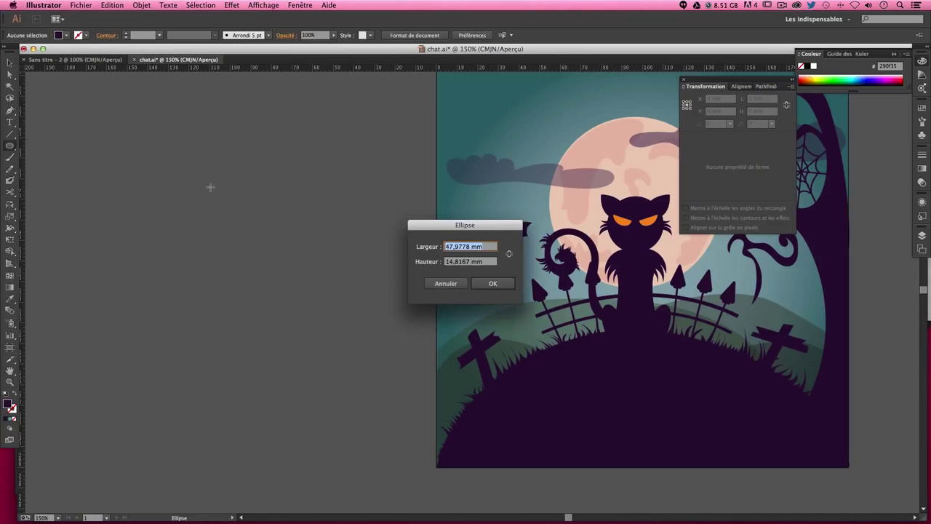
{"action": "key", "text": "Escape"}
{"action": "left_click_drag", "start_coordinate": [9, 146], "coordinate": [46, 192]}
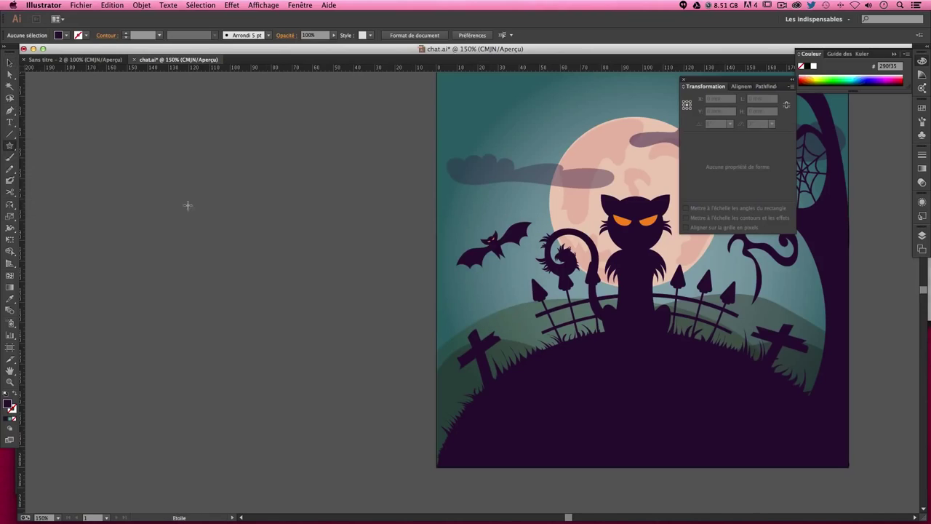
{"action": "left_click", "coordinate": [233, 209]}
{"action": "key", "text": "Return"}
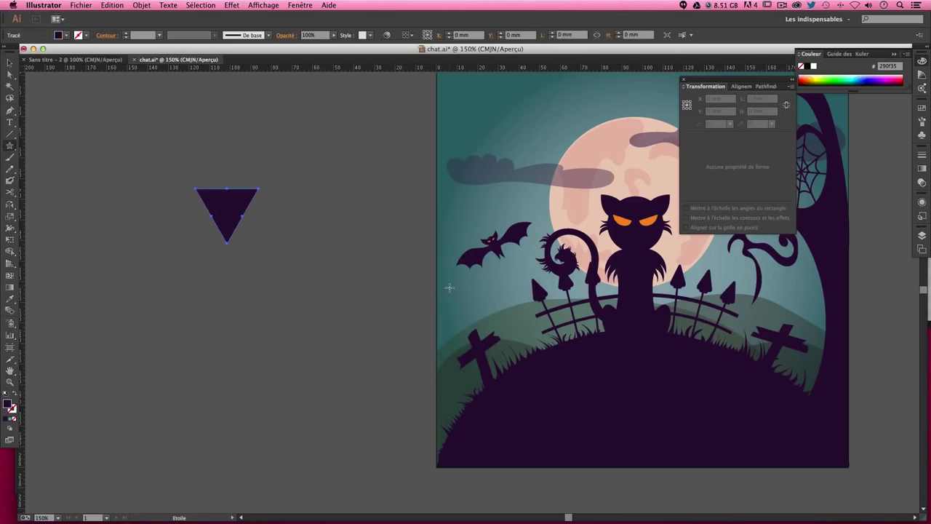
- Stretch the triangle to about 51 mm tall, flip it upward and position the hat cone
{"action": "left_click", "coordinate": [10, 64]}
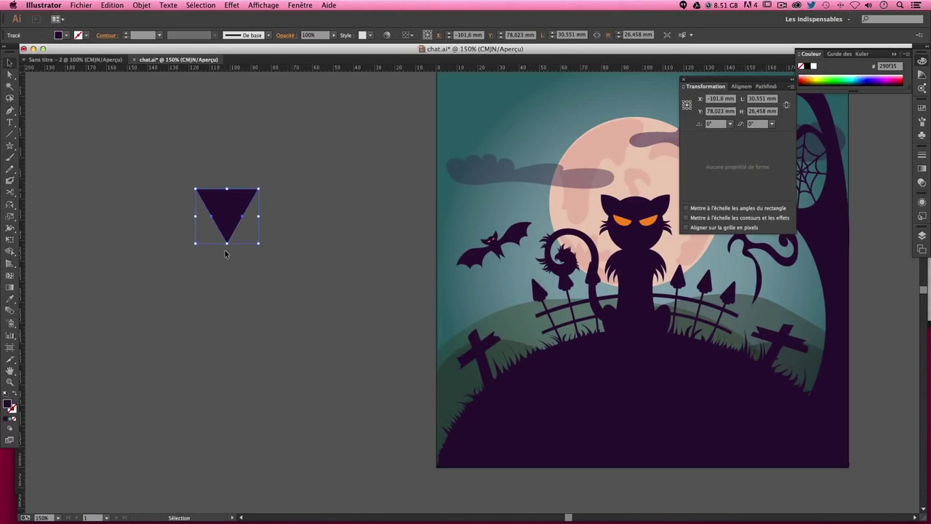
{"action": "left_click_drag", "start_coordinate": [227, 243], "coordinate": [227, 294]}
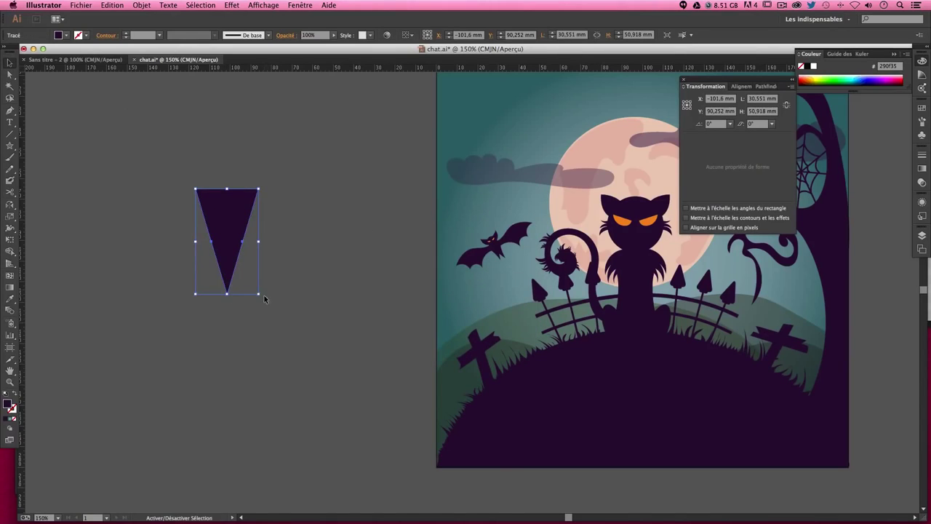
{"action": "left_click", "coordinate": [181, 250]}
{"action": "left_click_drag", "start_coordinate": [197, 145], "coordinate": [298, 210]}
{"action": "left_click", "coordinate": [298, 210]}
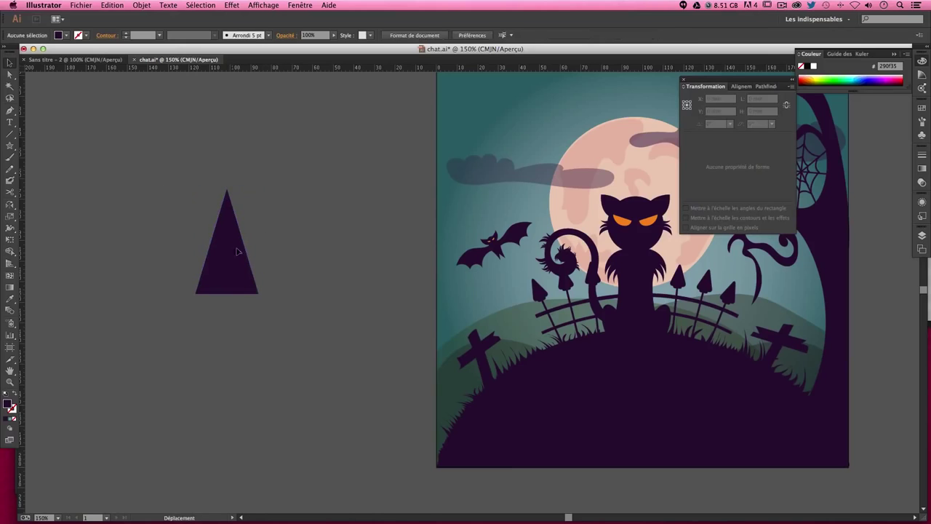
{"action": "left_click_drag", "start_coordinate": [237, 252], "coordinate": [264, 208]}
{"action": "left_click", "coordinate": [304, 212]}
{"action": "left_click", "coordinate": [259, 228]}
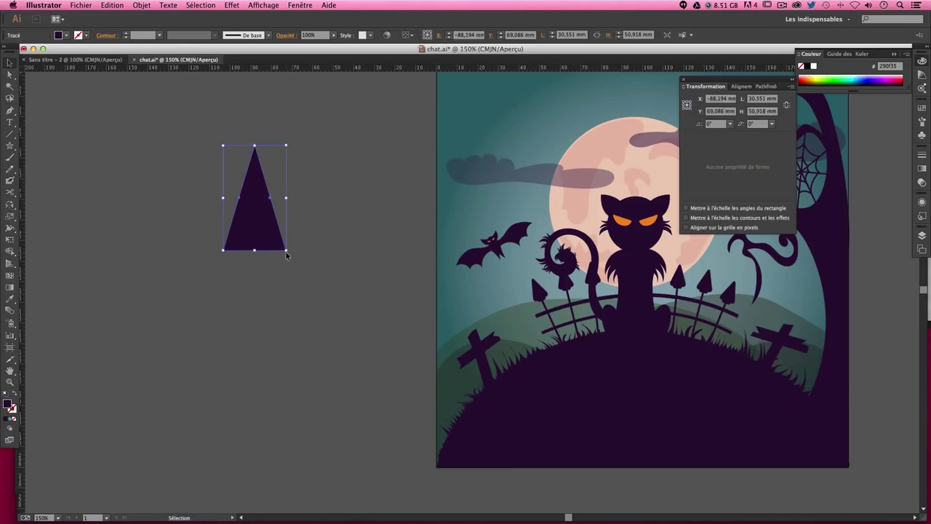
{"action": "left_click_drag", "start_coordinate": [286, 249], "coordinate": [288, 243]}
{"action": "left_click", "coordinate": [228, 257]}
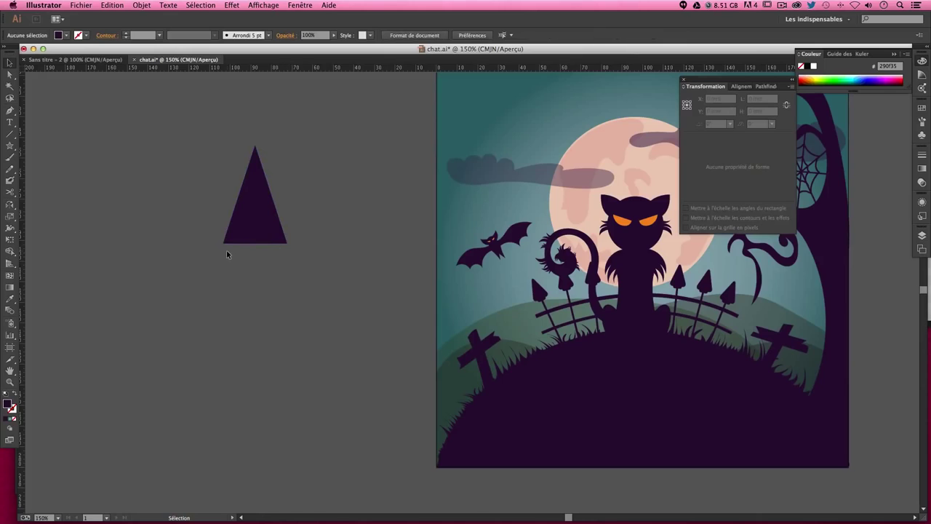
- Draw an oval brim at the cone's base and select both hat parts
{"action": "left_click_drag", "start_coordinate": [10, 145], "coordinate": [36, 170]}
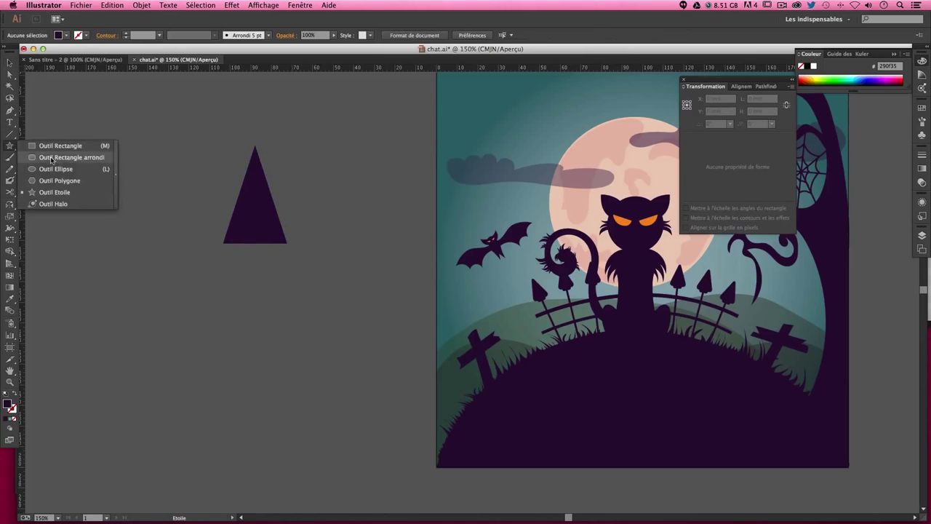
{"action": "left_click_drag", "start_coordinate": [204, 241], "coordinate": [312, 262]}
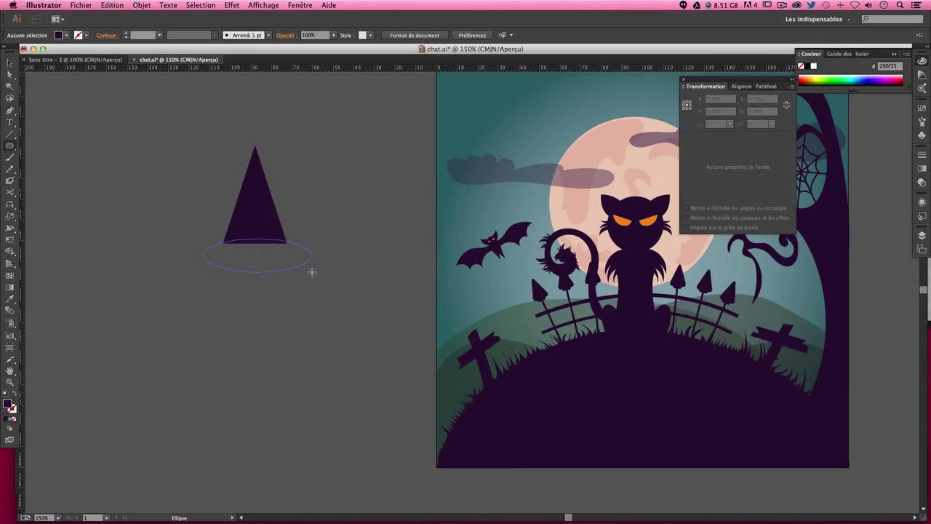
{"action": "left_click_drag", "start_coordinate": [312, 272], "coordinate": [312, 273]}
{"action": "left_click", "coordinate": [11, 62]}
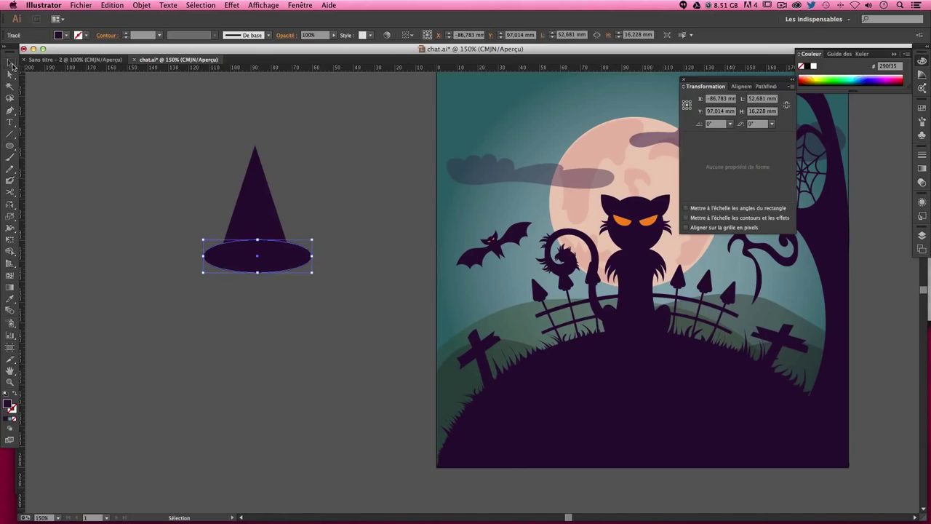
{"action": "left_click", "coordinate": [329, 195]}
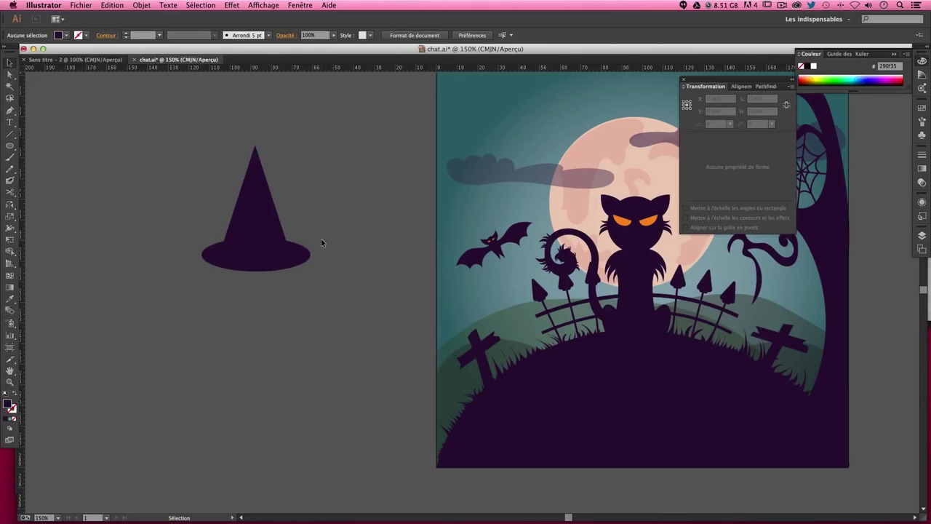
{"action": "left_click_drag", "start_coordinate": [165, 214], "coordinate": [316, 284]}
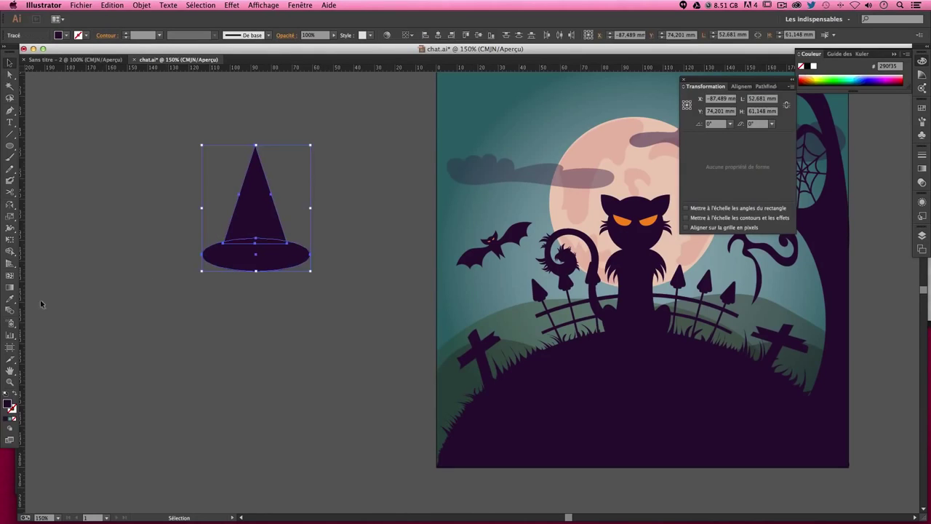
{"action": "left_click", "coordinate": [9, 298]}
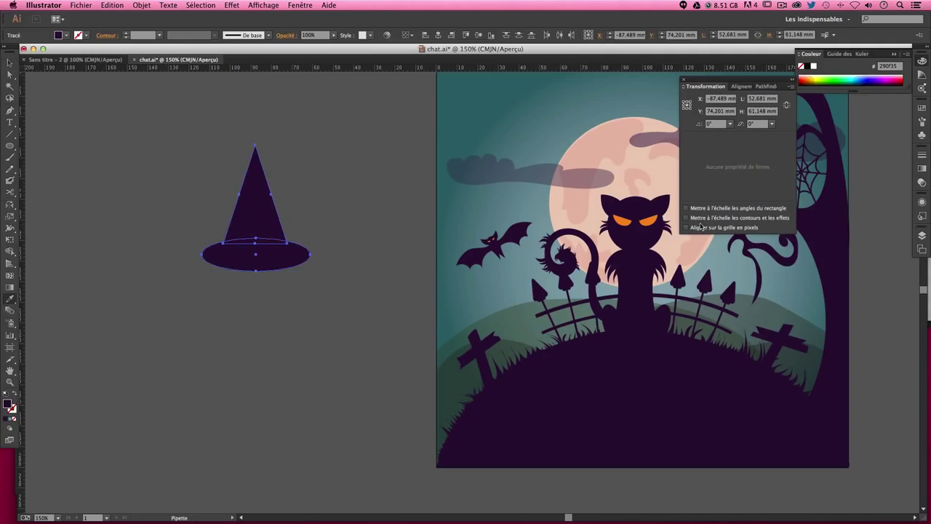
- Fill the witch hat with the cat's eye orange (f38b31)
{"action": "left_click", "coordinate": [628, 219]}
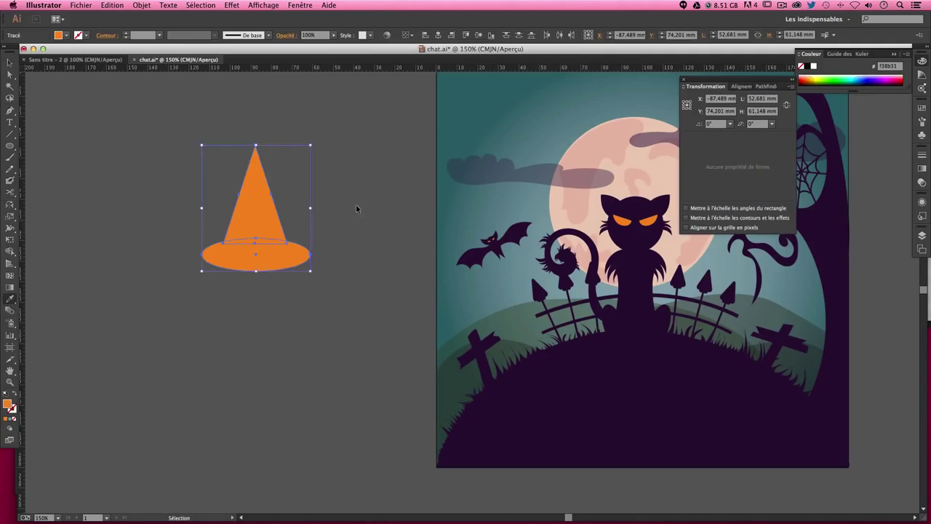
{"action": "left_click", "coordinate": [356, 204], "text": "ctrl"}
{"action": "left_click", "coordinate": [10, 63]}
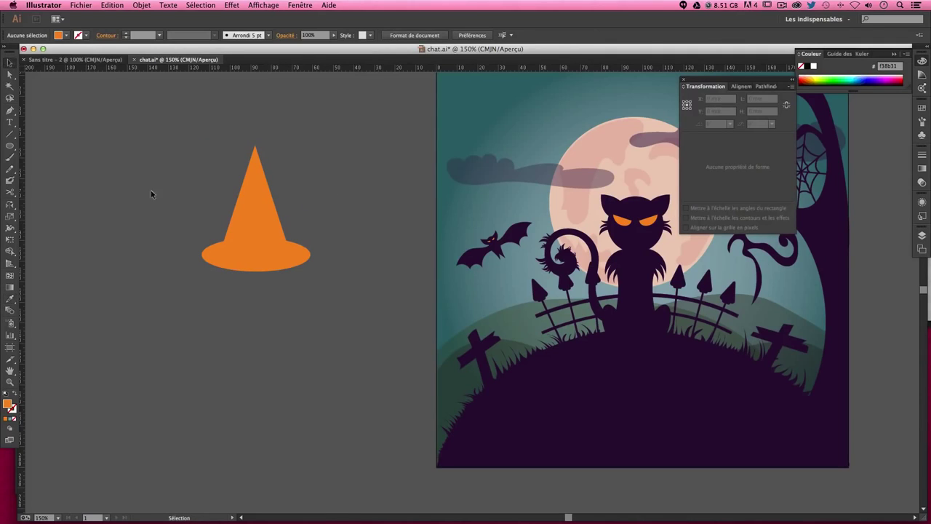
- Unite the cone and brim into a single shape and zoom in on the hat
{"action": "left_click_drag", "start_coordinate": [152, 194], "coordinate": [299, 289]}
{"action": "left_click", "coordinate": [765, 86]}
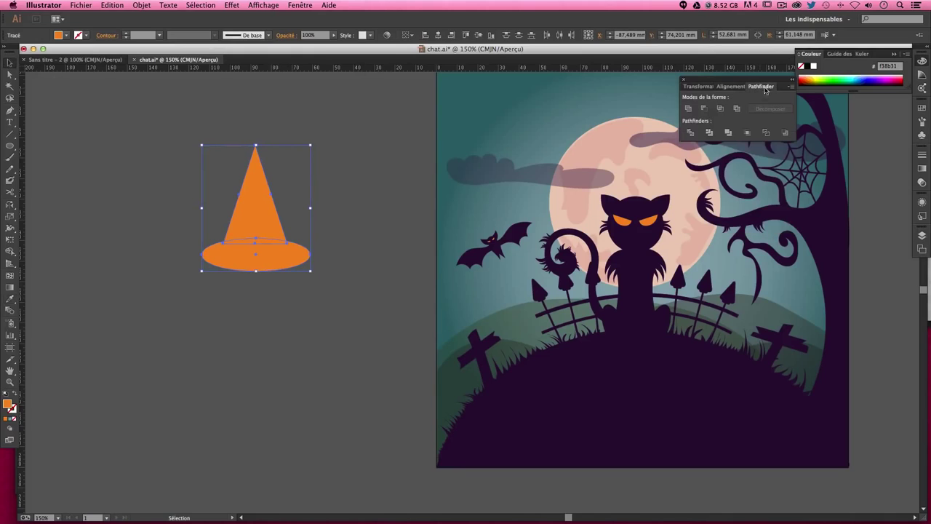
{"action": "left_click", "coordinate": [688, 108]}
{"action": "left_click", "coordinate": [417, 151]}
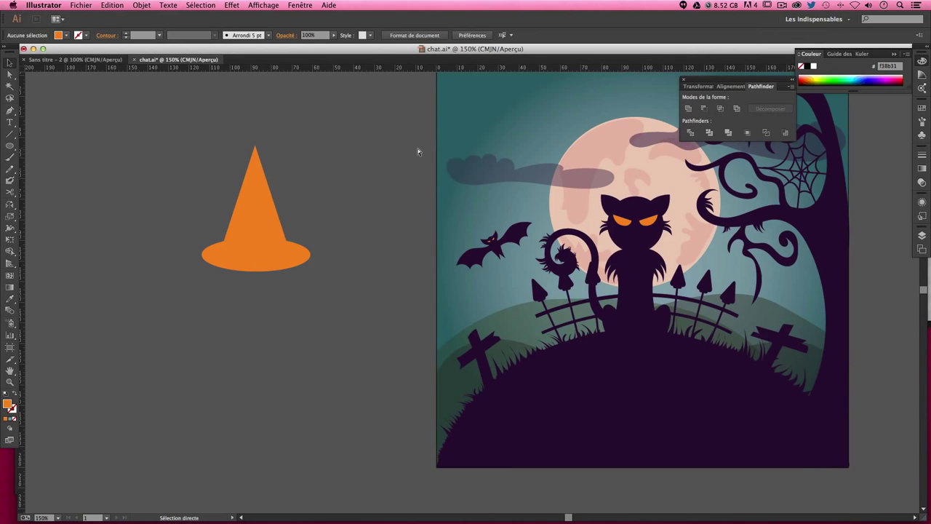
{"action": "key", "text": "ctrl+plus"}
{"action": "mouse_move", "coordinate": [208, 177]}
{"action": "left_mouse_down"}
{"action": "mouse_move", "coordinate": [406, 197]}
{"action": "mouse_move", "coordinate": [338, 196]}
{"action": "left_mouse_up"}
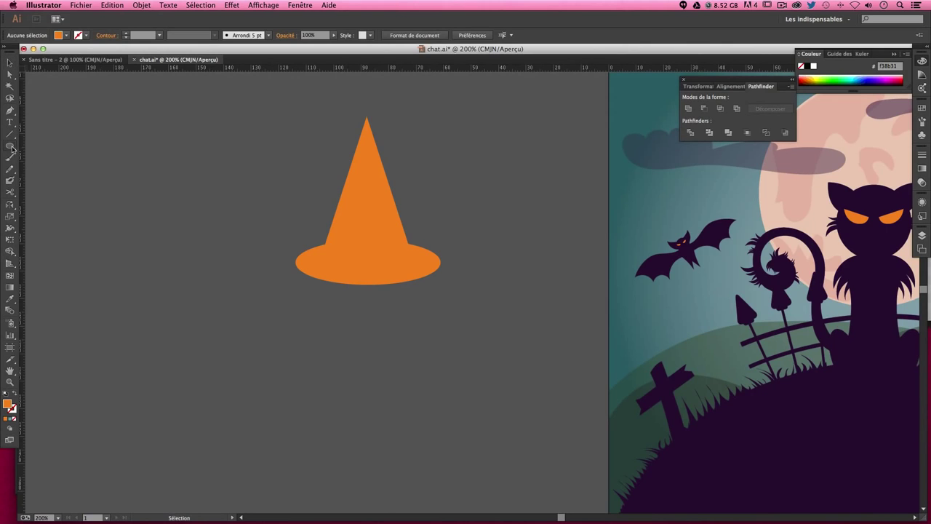
{"action": "mouse_move", "coordinate": [10, 147]}
{"action": "left_mouse_down"}
{"action": "mouse_move", "coordinate": [45, 172]}
{"action": "mouse_move", "coordinate": [45, 157]}
{"action": "left_mouse_up"}
- Create a rounded rectangle with default size and colour it dark purple from the scenery
{"action": "left_click", "coordinate": [380, 258]}
{"action": "left_click", "coordinate": [485, 269]}
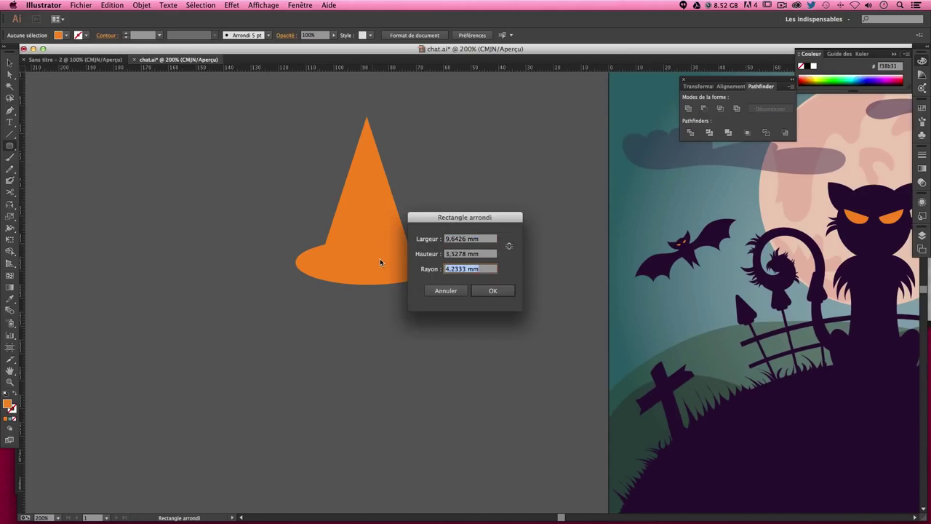
{"action": "type", "text": "2"}
{"action": "key", "text": "Return"}
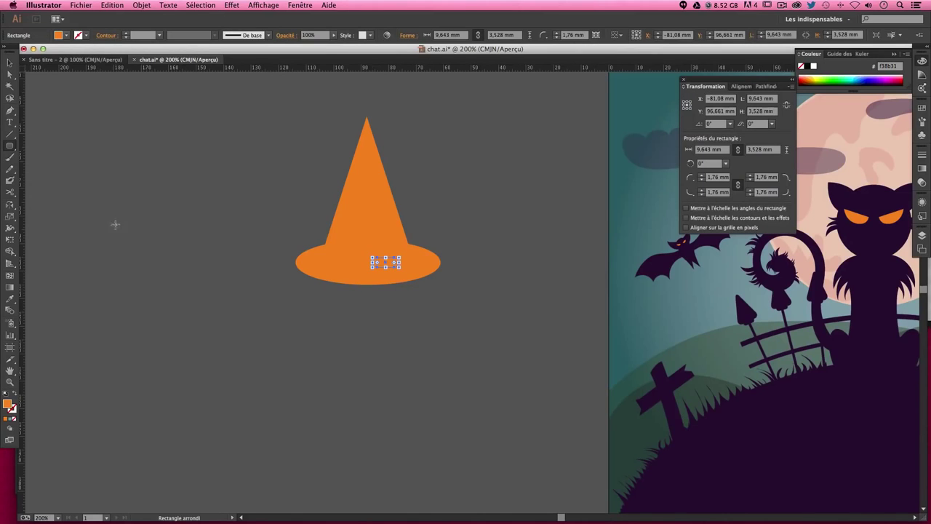
{"action": "left_click", "coordinate": [9, 299]}
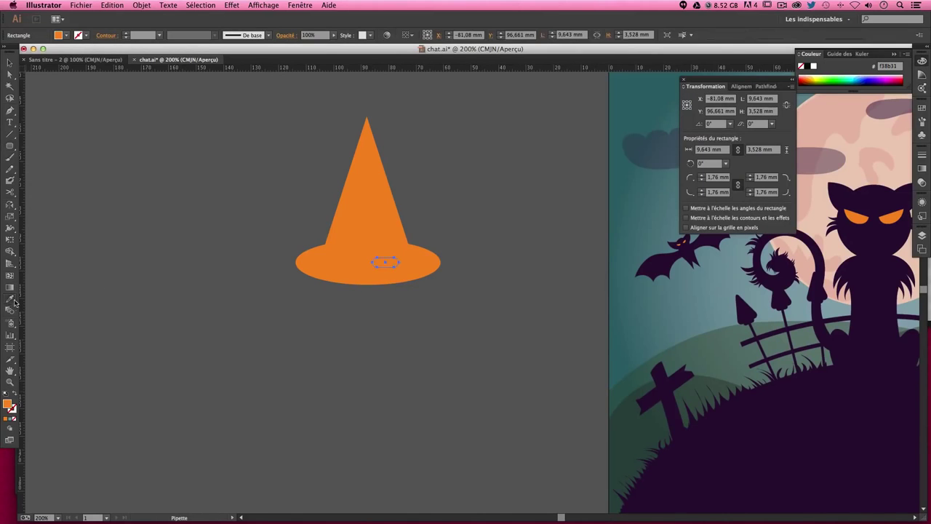
{"action": "left_click", "coordinate": [744, 443]}
{"action": "key", "text": "space"}
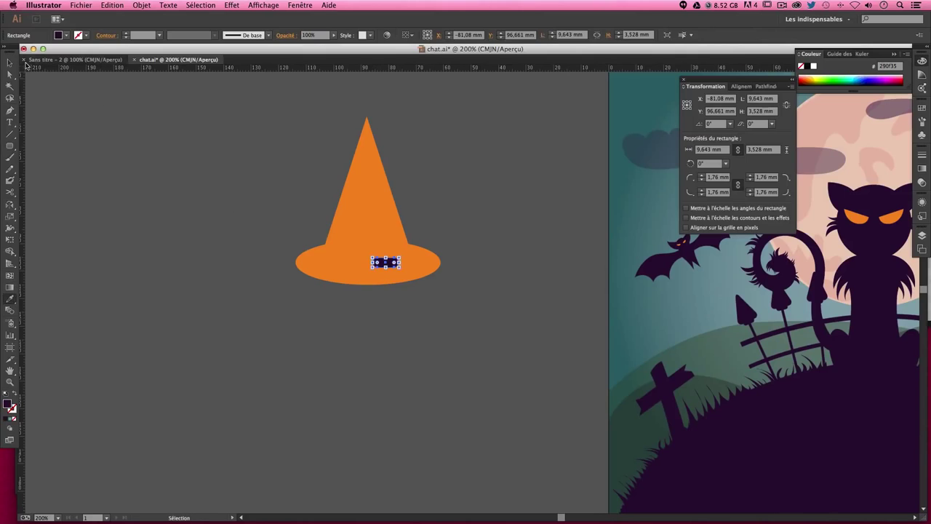
- Resize the rectangle to 14.229 × 5.206 mm and move it to the cone's base
{"action": "left_click", "coordinate": [9, 61]}
{"action": "left_click", "coordinate": [275, 284]}
{"action": "left_click", "coordinate": [371, 274]}
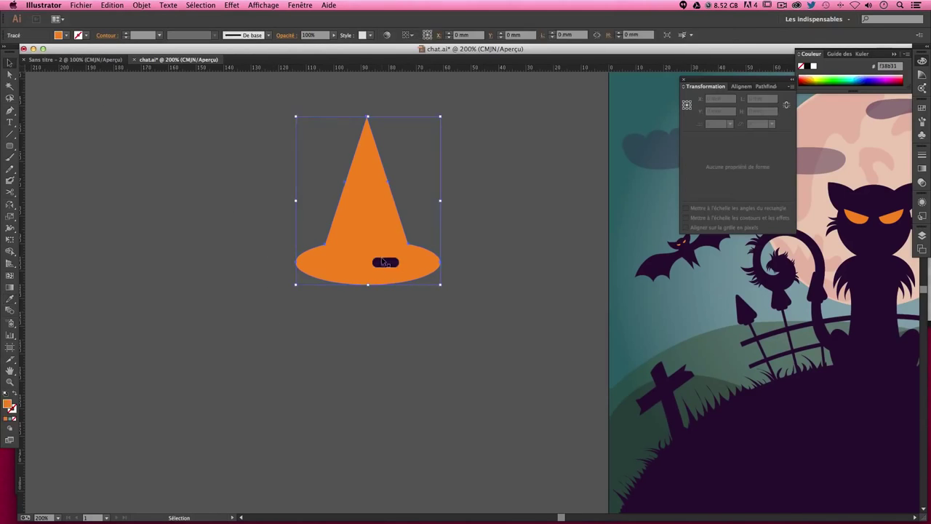
{"action": "left_click", "coordinate": [385, 262]}
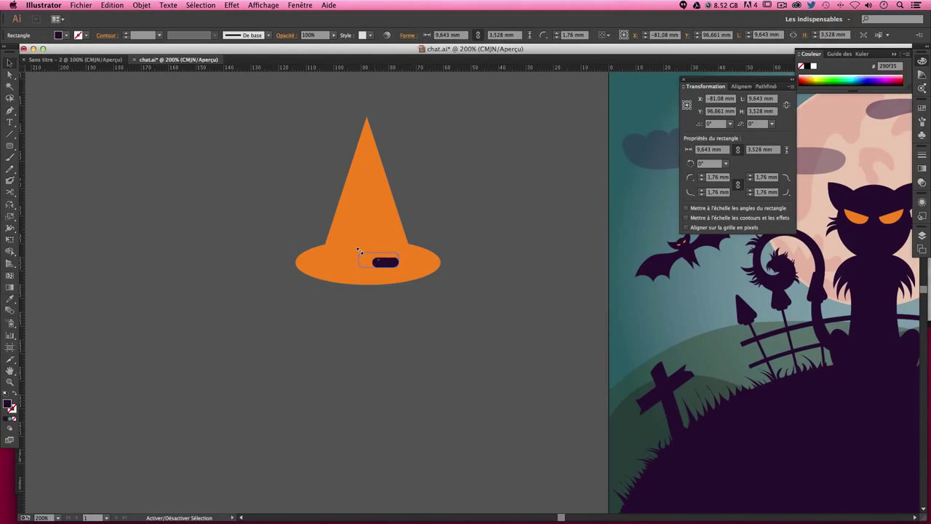
{"action": "left_click_drag", "start_coordinate": [359, 252], "coordinate": [366, 249]}
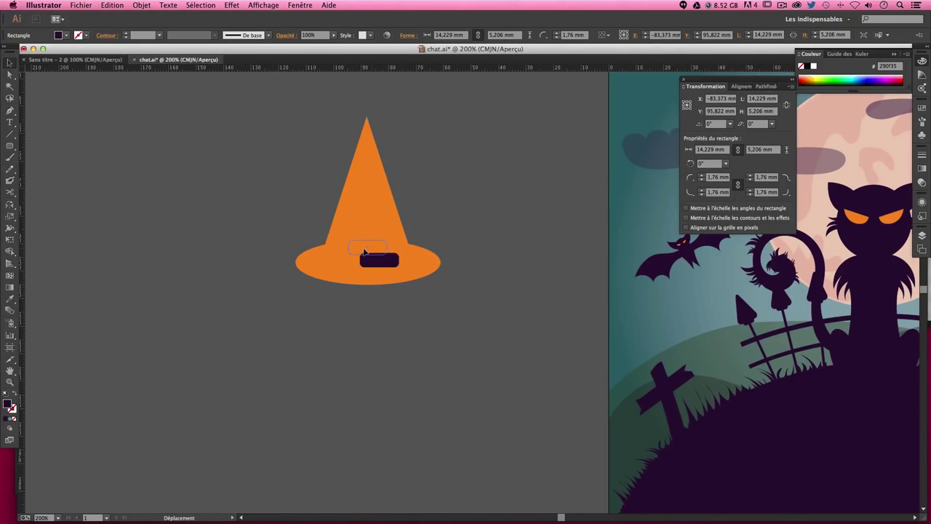
{"action": "left_click_drag", "start_coordinate": [364, 252], "coordinate": [363, 251]}
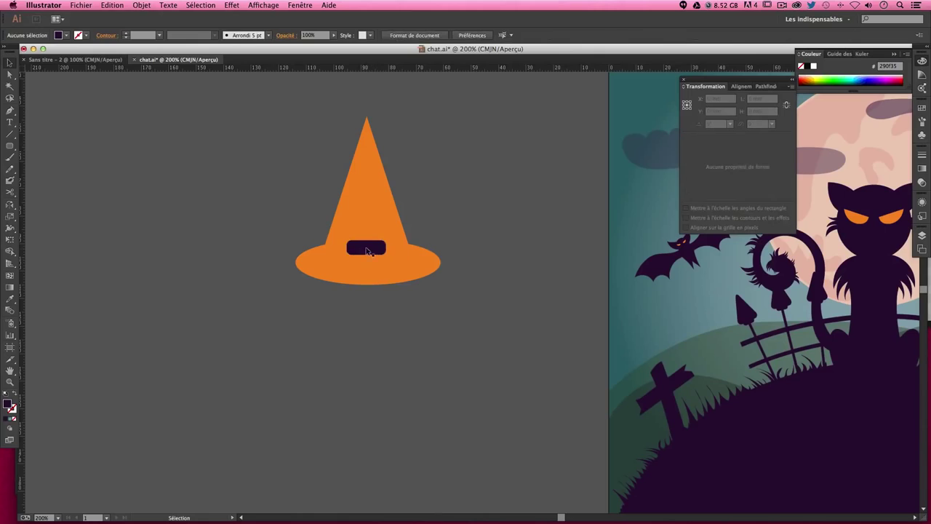
{"action": "key", "text": "p"}
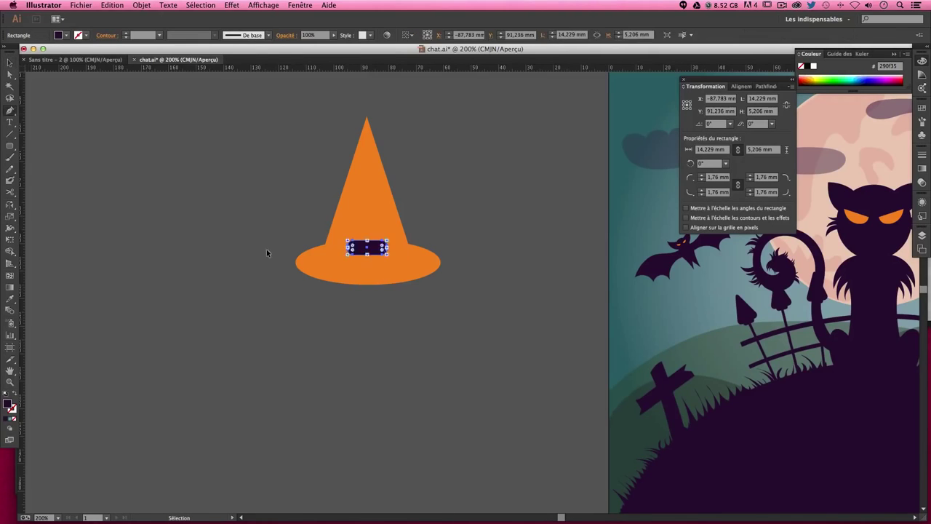
{"action": "left_click", "coordinate": [269, 251], "text": "super"}
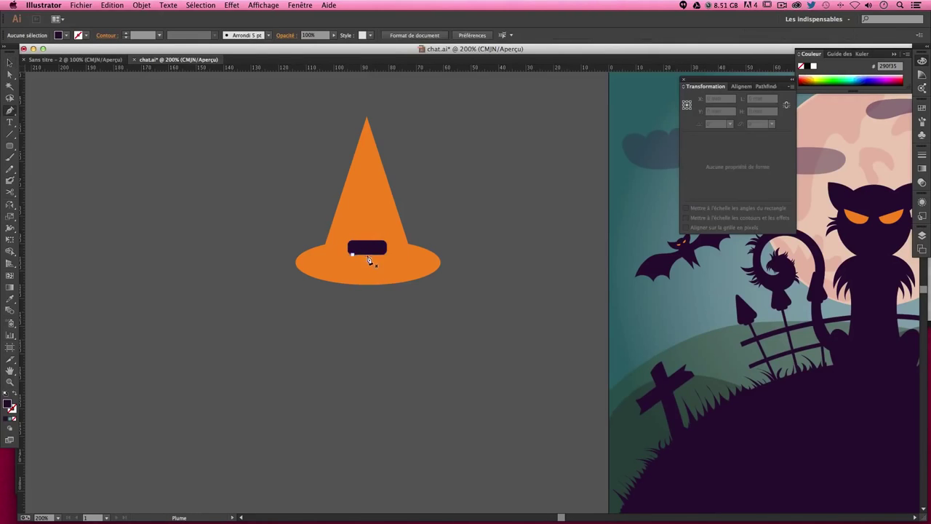
- Draw thin dark purple band strips extending left and right of the rectangle
{"action": "left_click", "coordinate": [325, 246]}
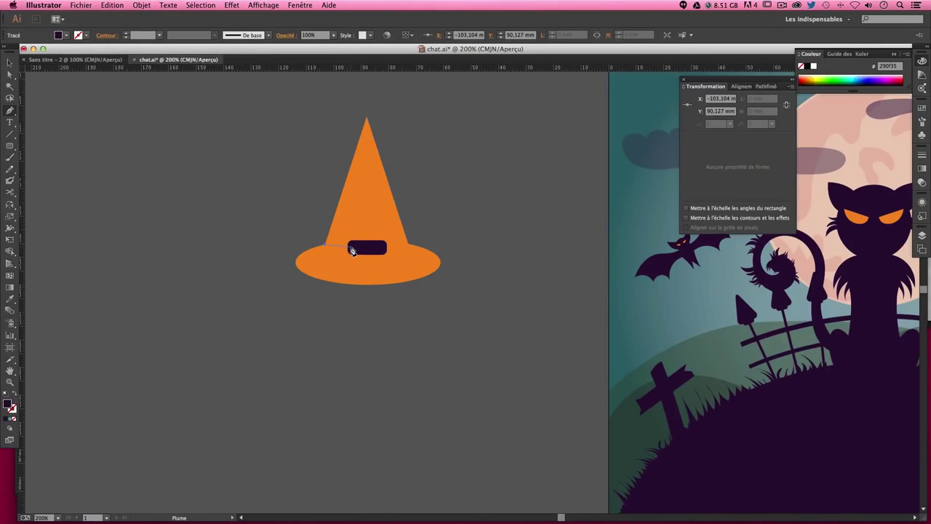
{"action": "left_click", "coordinate": [350, 250]}
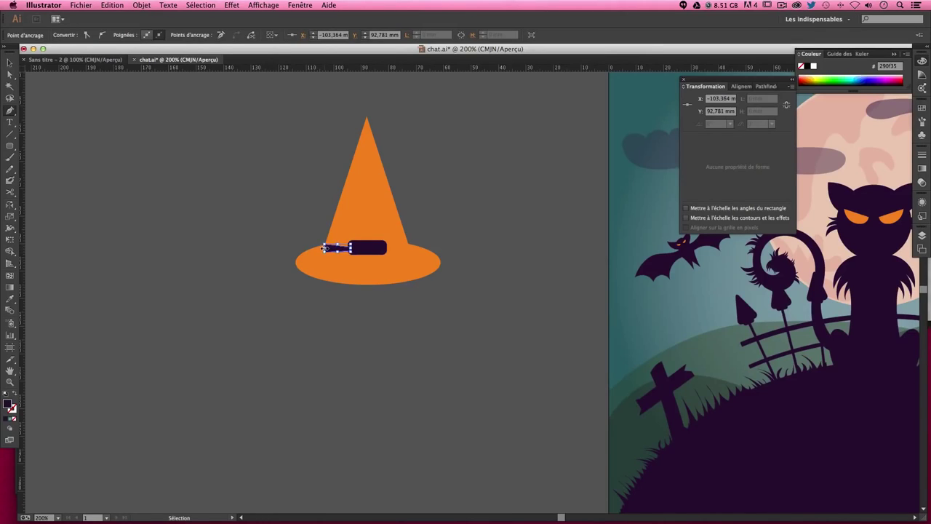
{"action": "left_click", "coordinate": [326, 247]}
{"action": "key", "text": "ctrl+shift+a"}
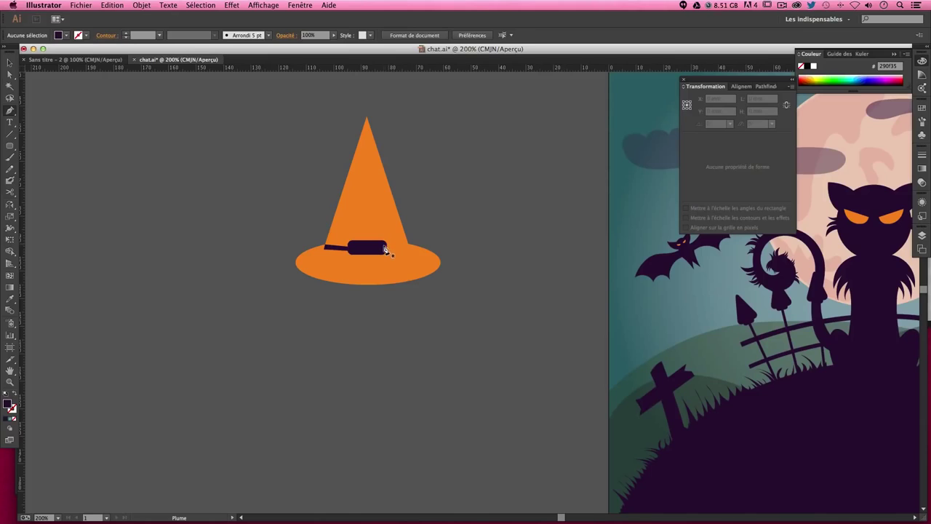
{"action": "left_click", "coordinate": [385, 247]}
{"action": "left_click", "coordinate": [410, 248]}
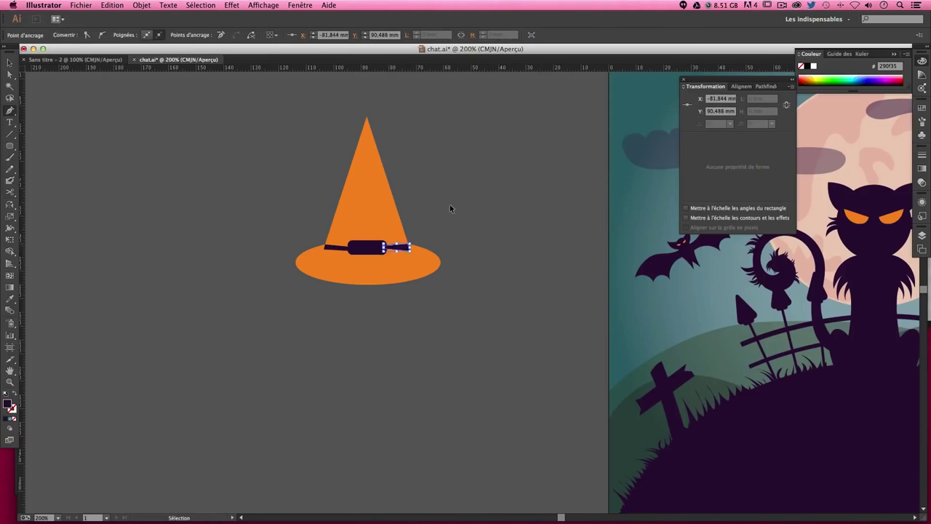
{"action": "left_click", "coordinate": [451, 206], "text": "super"}
{"action": "left_click", "coordinate": [10, 64]}
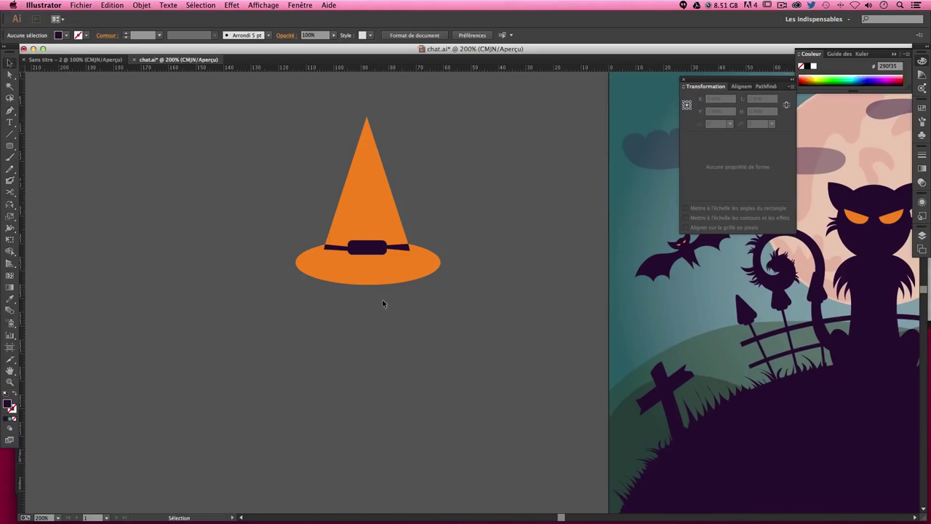
{"action": "left_click", "coordinate": [342, 251]}
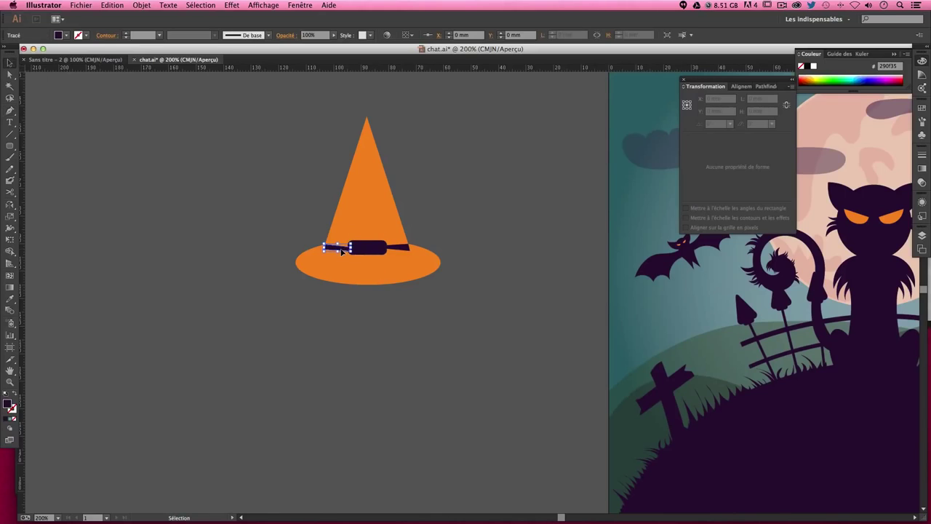
{"action": "left_click", "coordinate": [369, 316]}
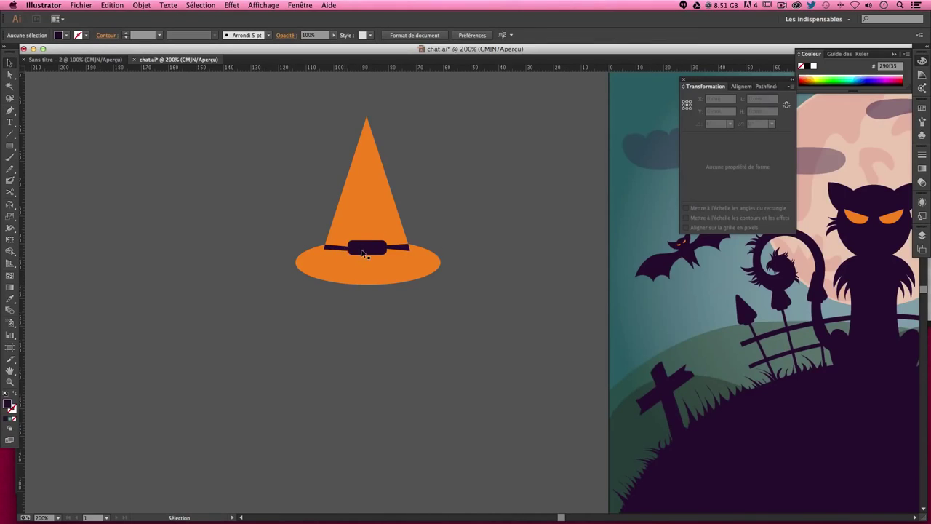
- Duplicate the dark rectangle, colour the copy orange and place it on the band
{"action": "left_click_drag", "start_coordinate": [363, 250], "coordinate": [369, 267]}
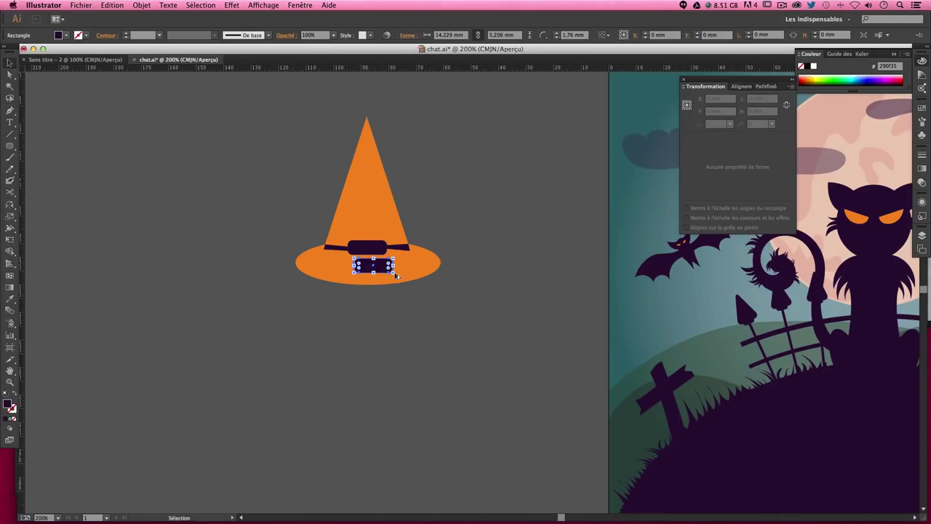
{"action": "left_click", "coordinate": [10, 299]}
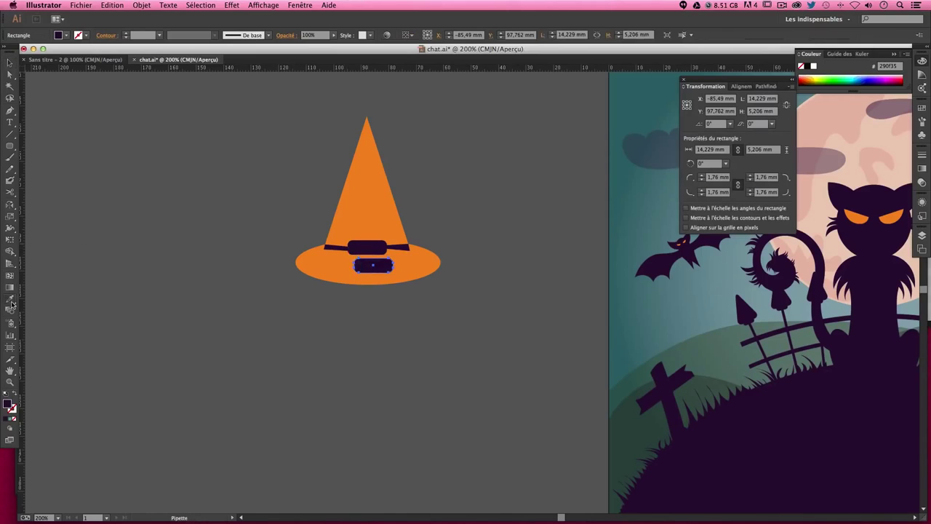
{"action": "left_click", "coordinate": [382, 219]}
{"action": "left_click", "coordinate": [8, 64]}
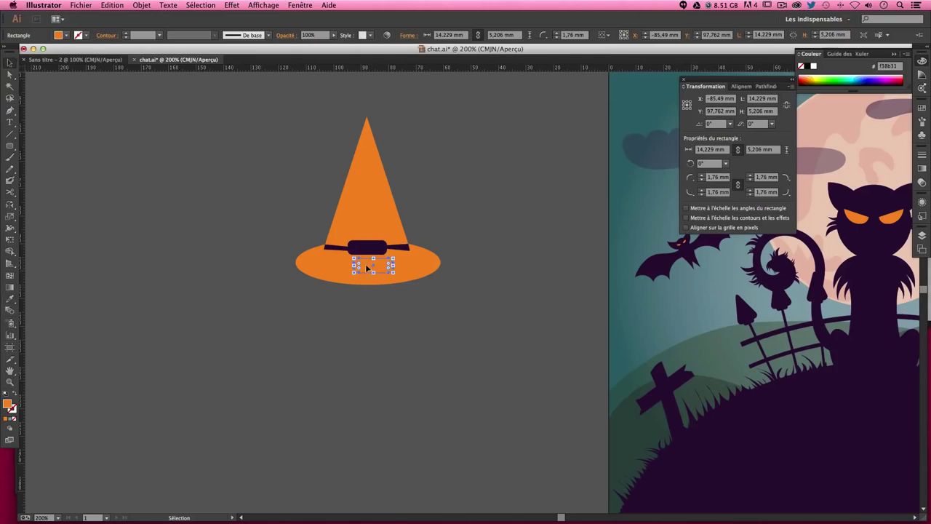
{"action": "left_click_drag", "start_coordinate": [369, 270], "coordinate": [368, 253]}
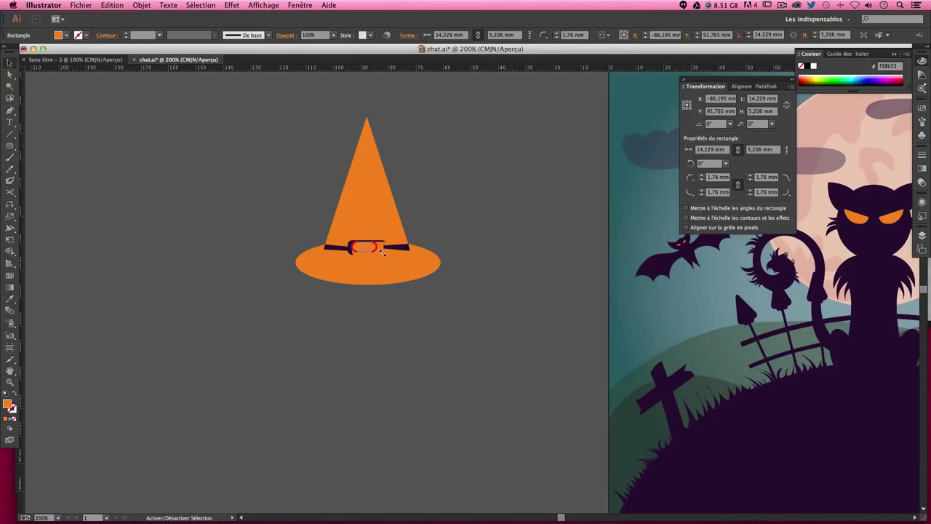
{"action": "left_click", "coordinate": [422, 296]}
{"action": "left_click", "coordinate": [373, 250]}
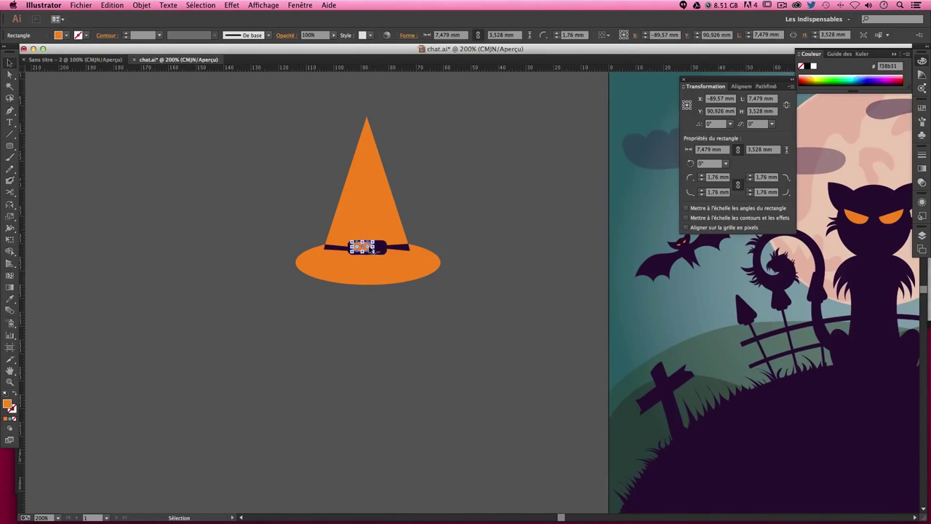
{"action": "key", "text": "ctrl+h"}
{"action": "key", "text": "ctrl+h"}
- Widen the orange rectangle to about 9.684 × 3.528 mm and set it back into the buckle
{"action": "key", "text": "ctrl+plus"}
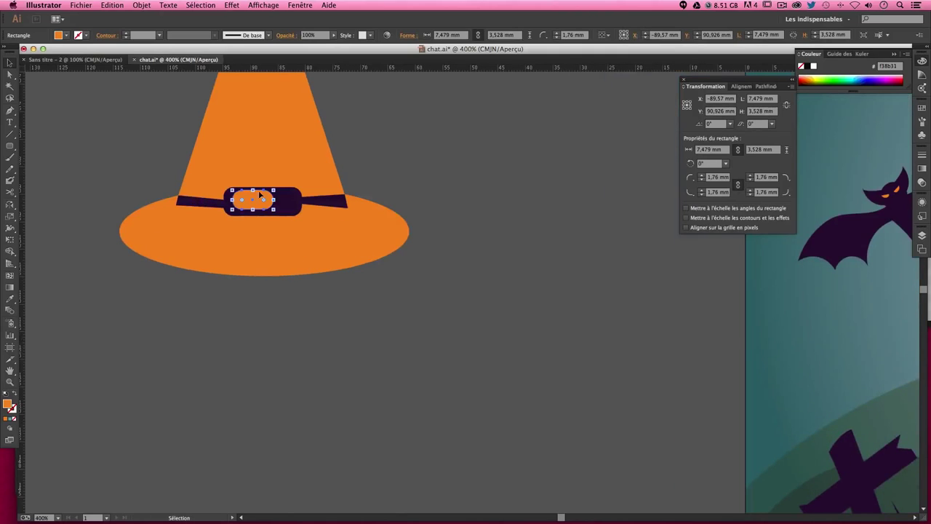
{"action": "left_click_drag", "start_coordinate": [254, 191], "coordinate": [254, 210]}
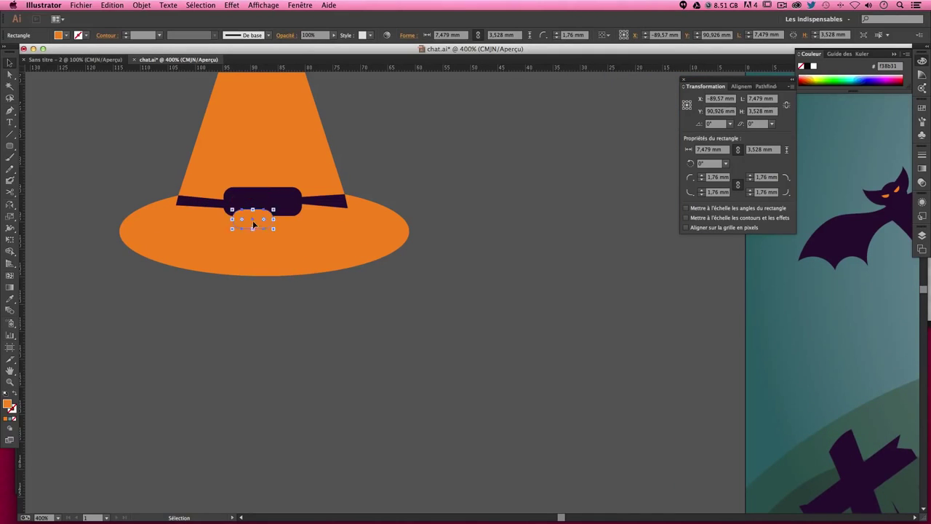
{"action": "left_click", "coordinate": [452, 329]}
{"action": "left_click_drag", "start_coordinate": [451, 329], "coordinate": [452, 329]}
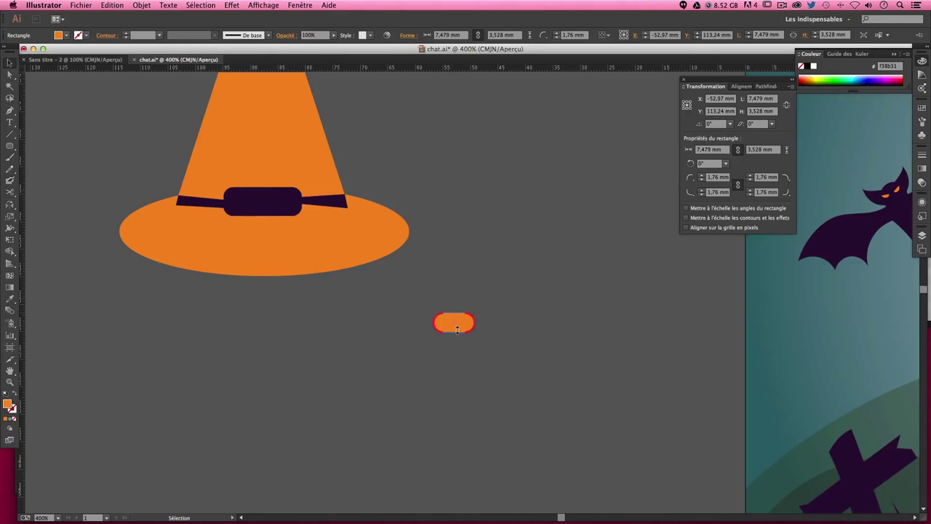
{"action": "left_click", "coordinate": [457, 329]}
{"action": "left_click", "coordinate": [515, 331]}
{"action": "left_click_drag", "start_coordinate": [478, 323], "coordinate": [486, 324]}
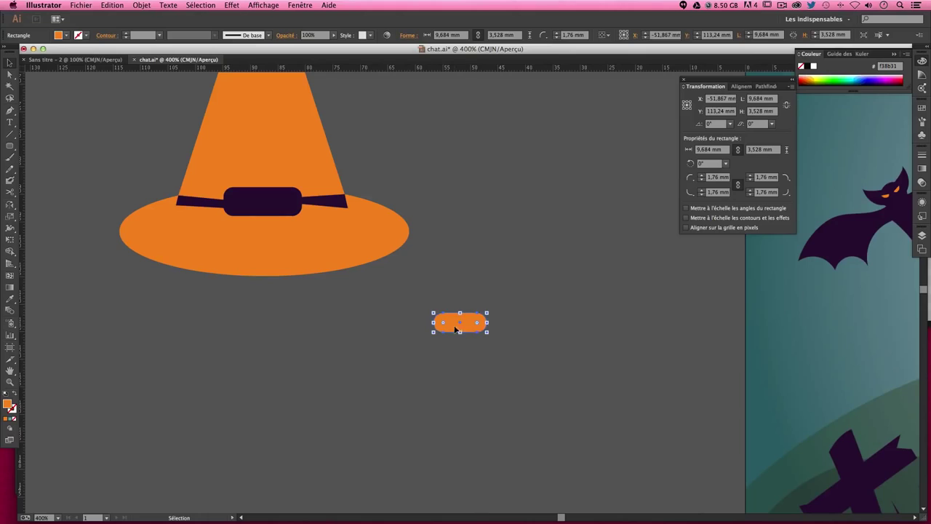
{"action": "left_click", "coordinate": [349, 269]}
{"action": "left_click_drag", "start_coordinate": [252, 208], "coordinate": [255, 208]}
- Delete the orange inner rectangle so the buckle is solid dark again
{"action": "left_click", "coordinate": [501, 217]}
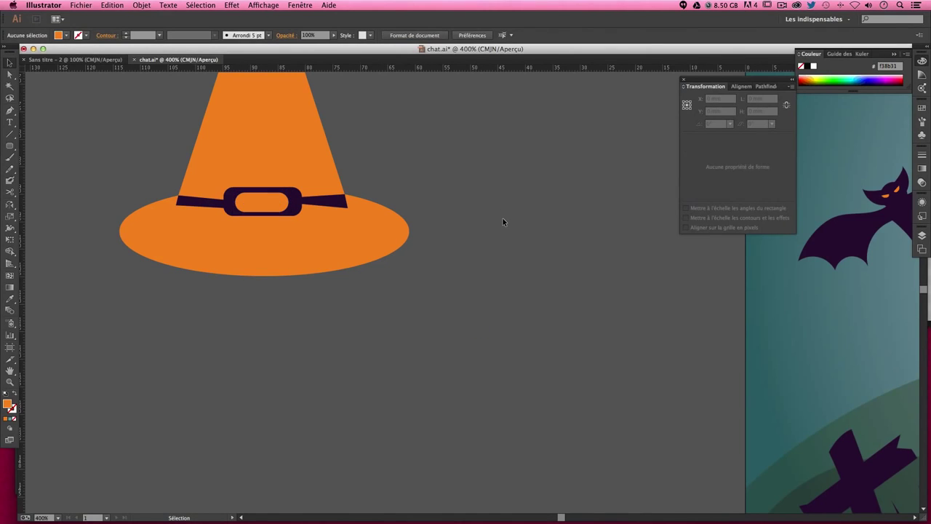
{"action": "key", "text": "ctrl+minus"}
{"action": "key", "text": "ctrl+minus"}
{"action": "key", "text": "ctrl+minus"}
{"action": "key", "text": "ctrl+minus"}
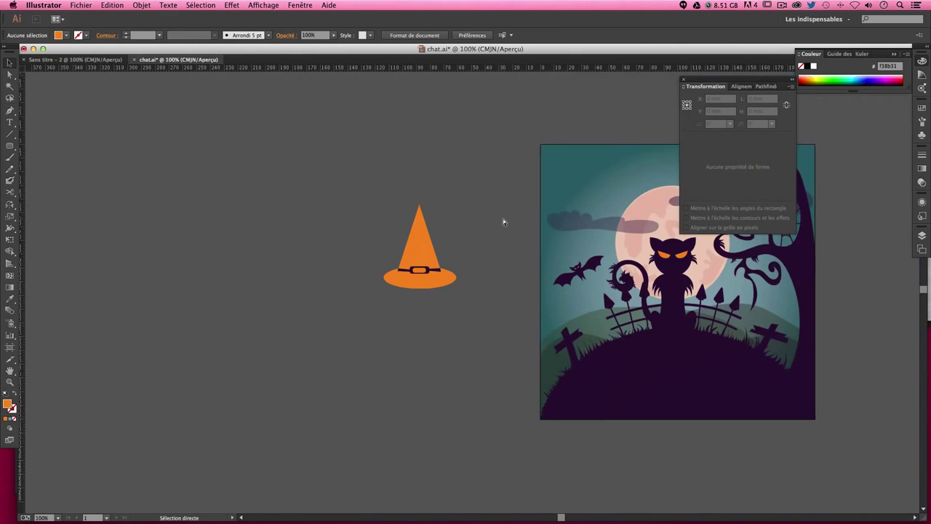
{"action": "key", "text": "ctrl+plus"}
{"action": "key", "text": "ctrl+plus"}
{"action": "key", "text": "ctrl+plus"}
{"action": "left_click", "coordinate": [297, 228]}
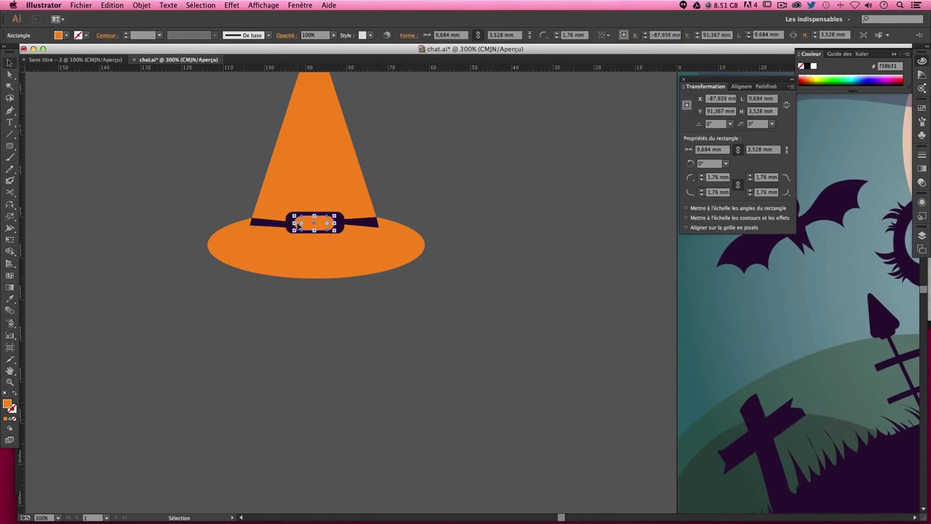
{"action": "key", "text": "Delete"}
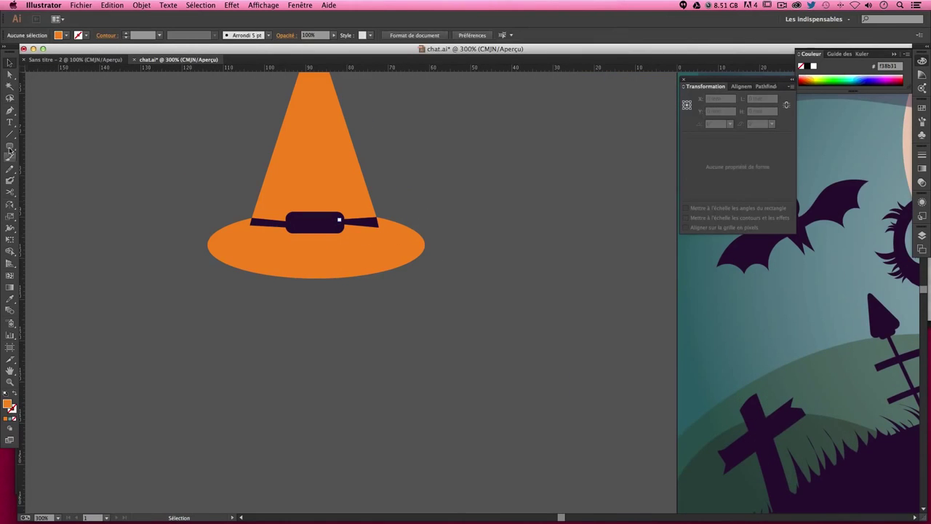
{"action": "left_click", "coordinate": [10, 146]}
- Draw a rounded rectangle with 1 mm corner radius and place it on the buckle
{"action": "left_click", "coordinate": [405, 262]}
{"action": "double_click", "coordinate": [474, 268]}
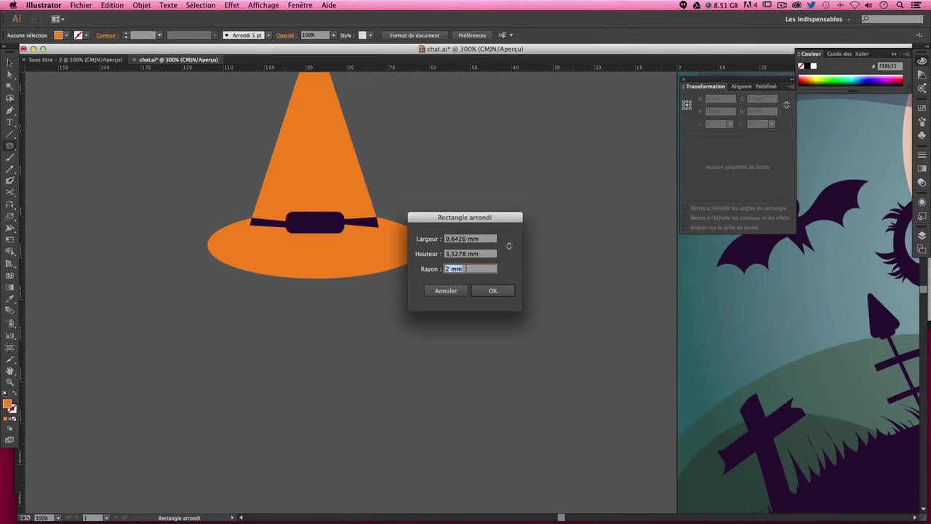
{"action": "type", "text": "1"}
{"action": "key", "text": "Return"}
{"action": "left_click", "coordinate": [10, 62]}
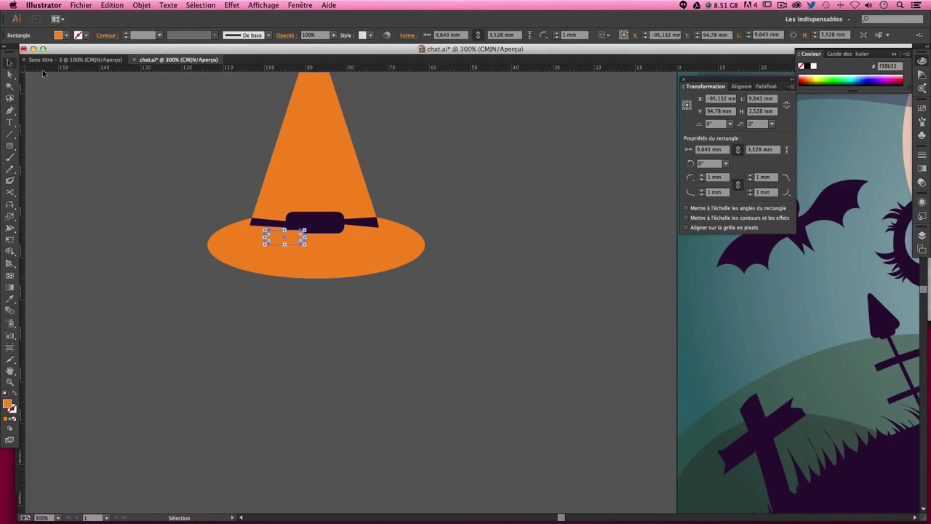
{"action": "mouse_move", "coordinate": [304, 243]}
{"action": "left_mouse_down"}
{"action": "mouse_move", "coordinate": [294, 241]}
{"action": "mouse_move", "coordinate": [327, 224]}
{"action": "left_mouse_up"}
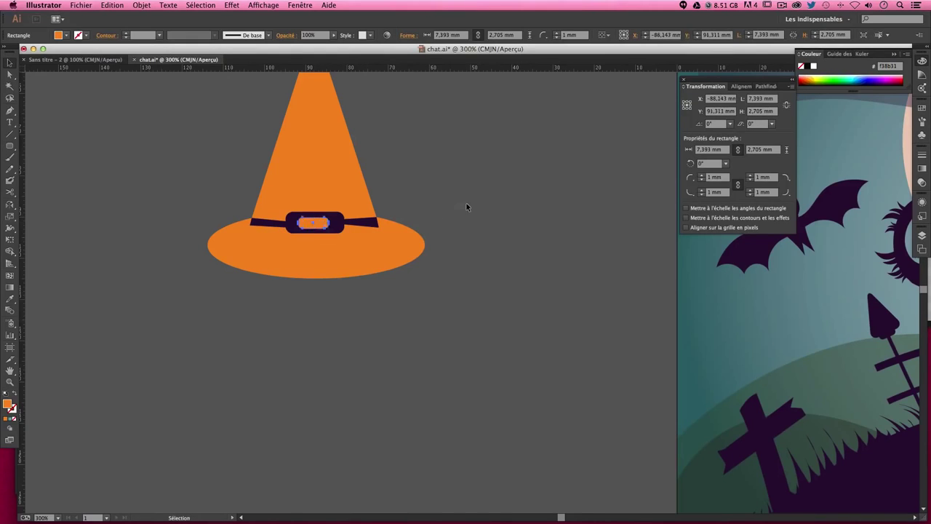
{"action": "left_click", "coordinate": [466, 203]}
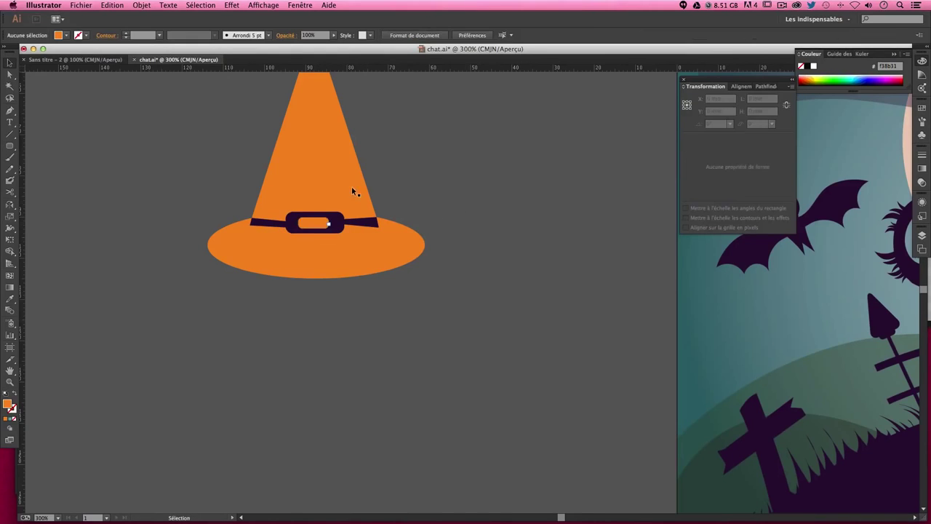
- Subtract the small orange rectangle from the dark buckle with Minus Front
{"action": "left_click", "coordinate": [329, 224]}
{"action": "left_click", "coordinate": [337, 225], "text": "shift"}
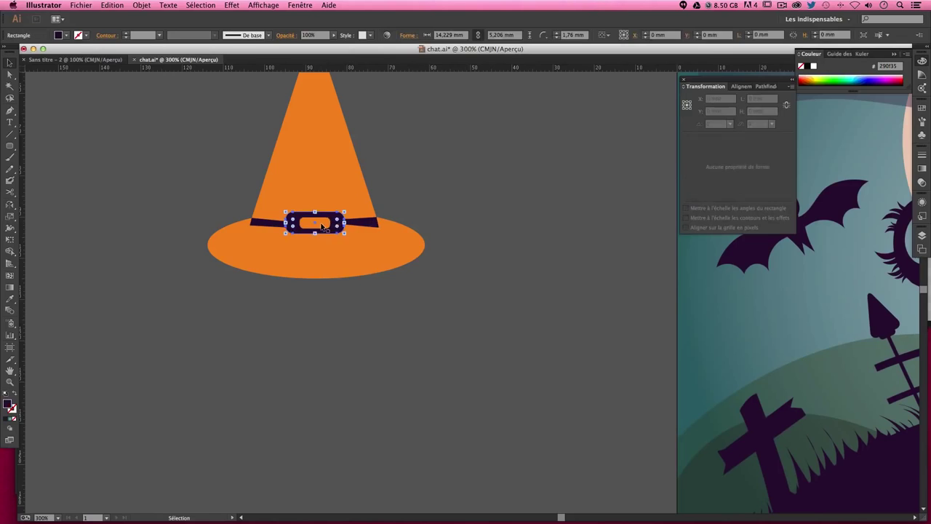
{"action": "left_click", "coordinate": [767, 86]}
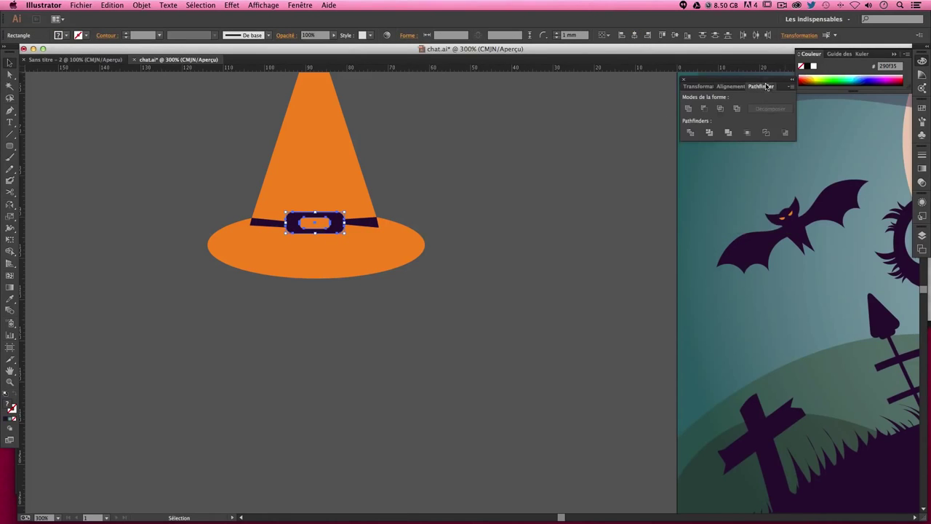
{"action": "left_click", "coordinate": [705, 110]}
{"action": "left_click", "coordinate": [436, 239]}
- Reposition the buckle on the band, nudging it slightly left
{"action": "left_click_drag", "start_coordinate": [317, 231], "coordinate": [417, 234]}
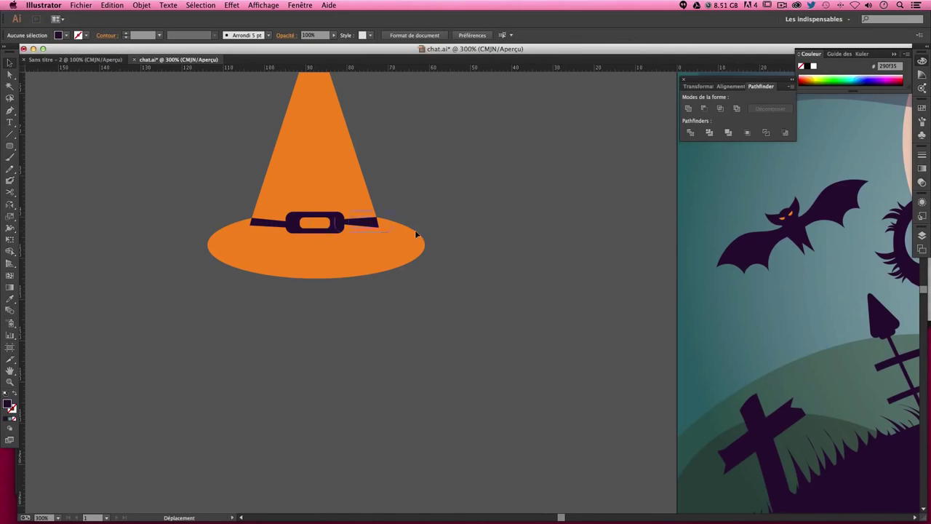
{"action": "left_click_drag", "start_coordinate": [709, 297], "coordinate": [300, 232]}
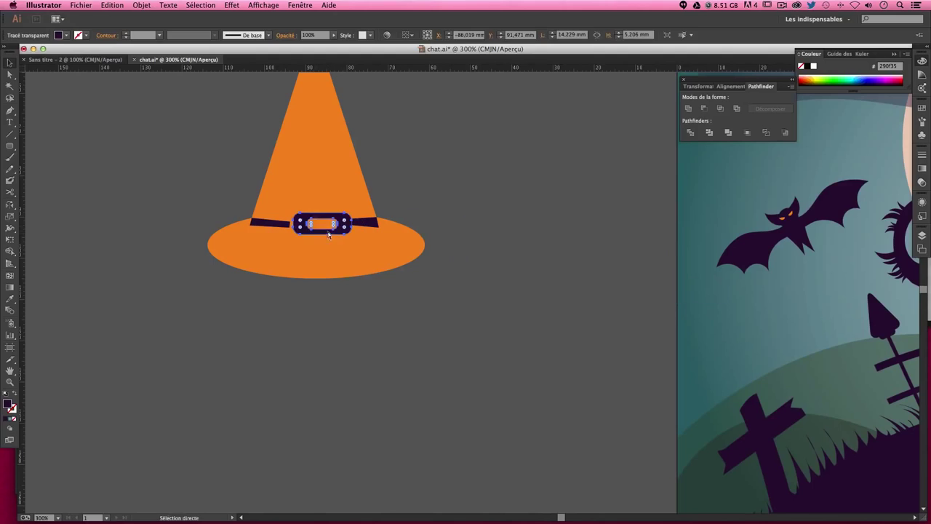
{"action": "key", "text": "Left"}
{"action": "key", "text": "Left"}
{"action": "key", "text": "Left"}
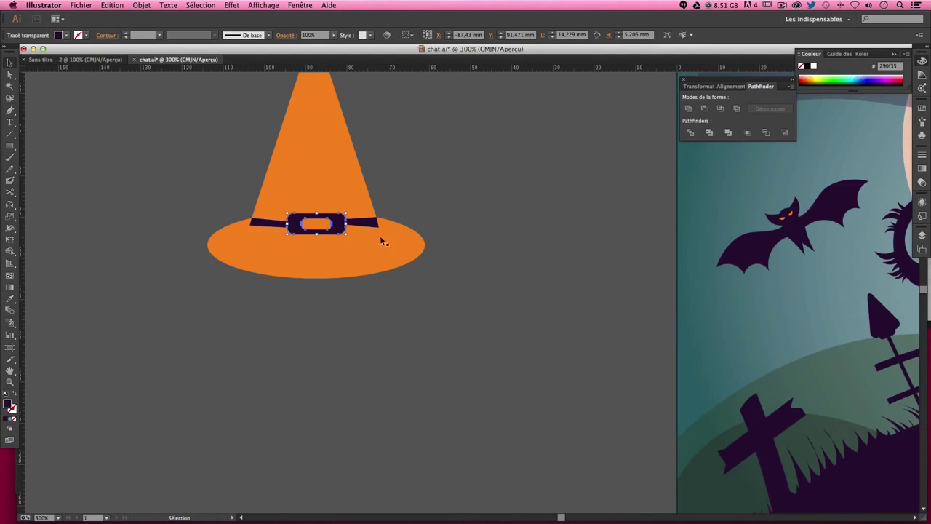
{"action": "left_click", "coordinate": [435, 232]}
{"action": "left_click", "coordinate": [342, 230]}
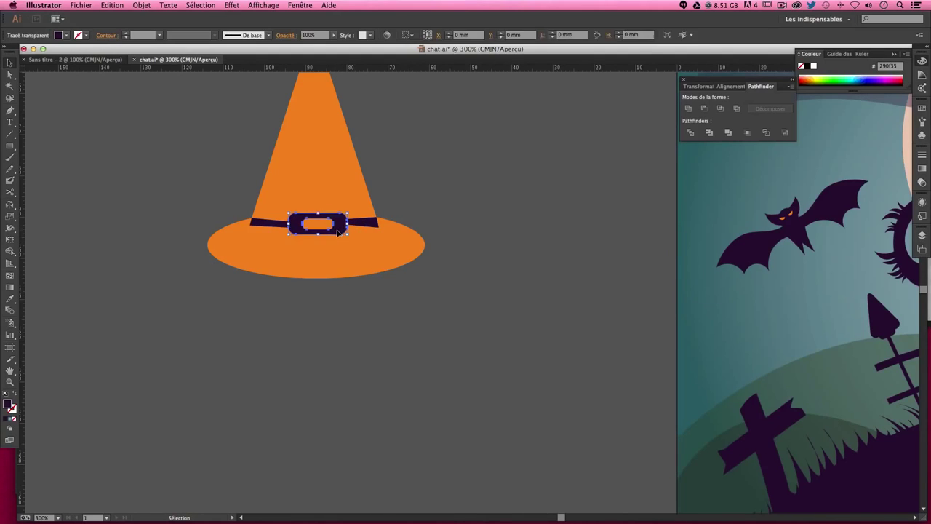
{"action": "key", "text": "Left"}
{"action": "left_click", "coordinate": [499, 235]}
{"action": "left_click", "coordinate": [351, 227]}
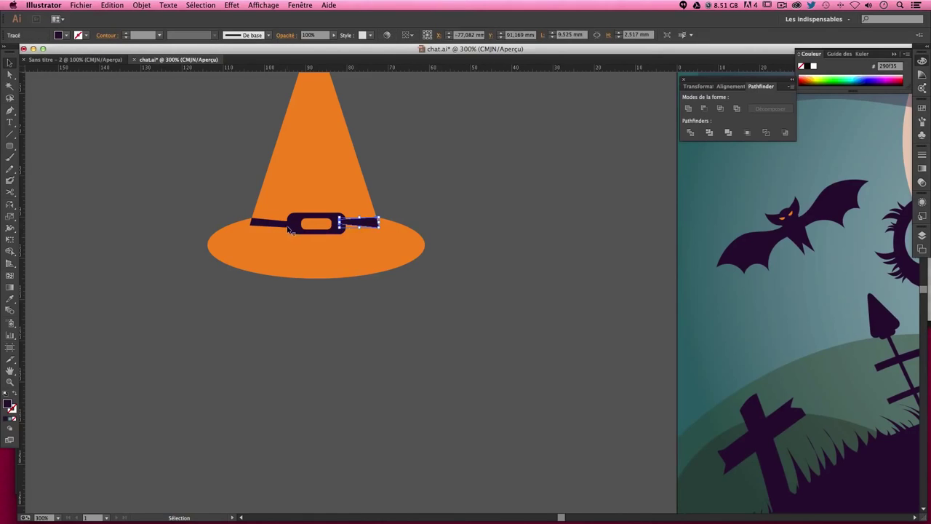
{"action": "left_click", "coordinate": [419, 227]}
{"action": "left_click", "coordinate": [334, 230]}
{"action": "left_click", "coordinate": [463, 222]}
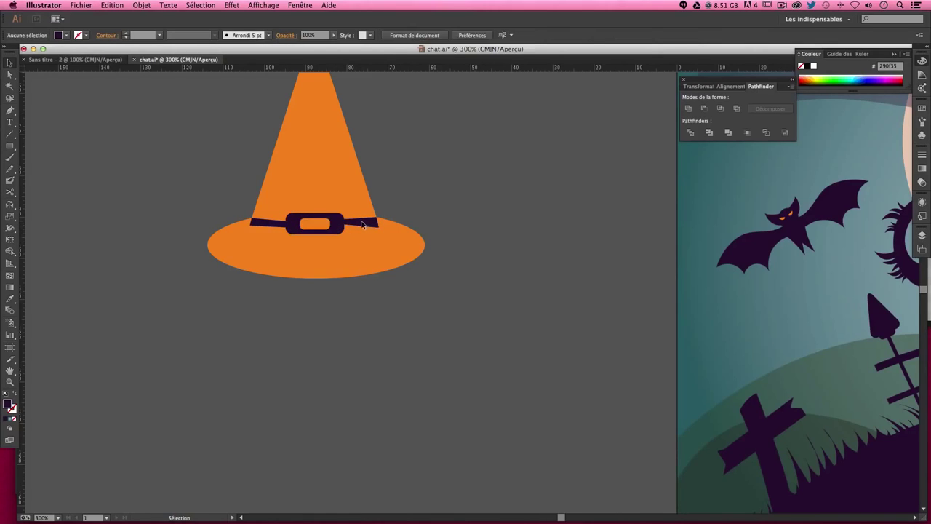
- Cut the dark band strap shape out of the orange hat
{"action": "left_click", "coordinate": [311, 225]}
{"action": "left_click", "coordinate": [308, 152], "text": "shift"}
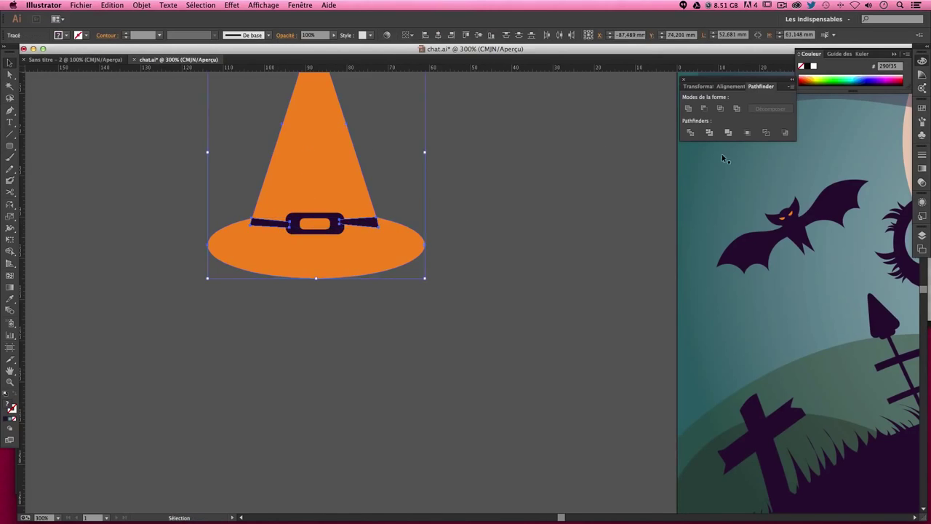
{"action": "left_click", "coordinate": [703, 108]}
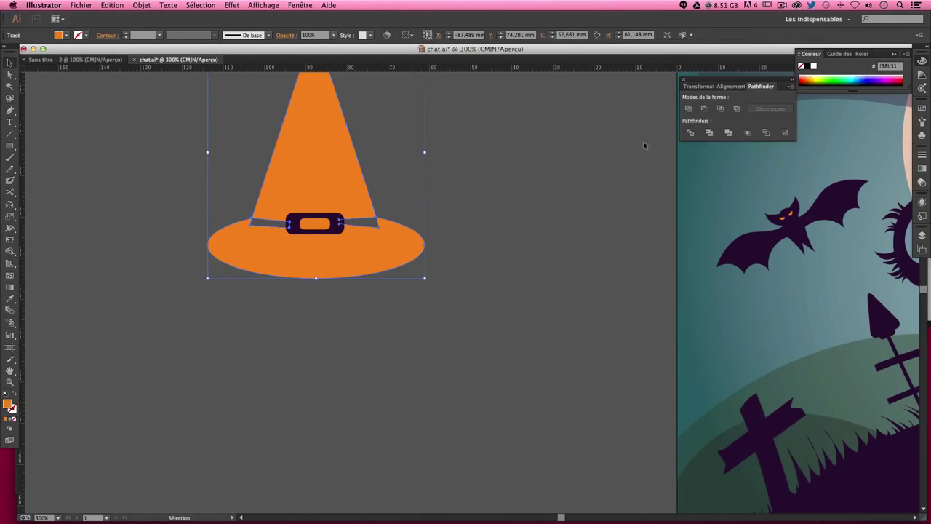
{"action": "left_click", "coordinate": [574, 191]}
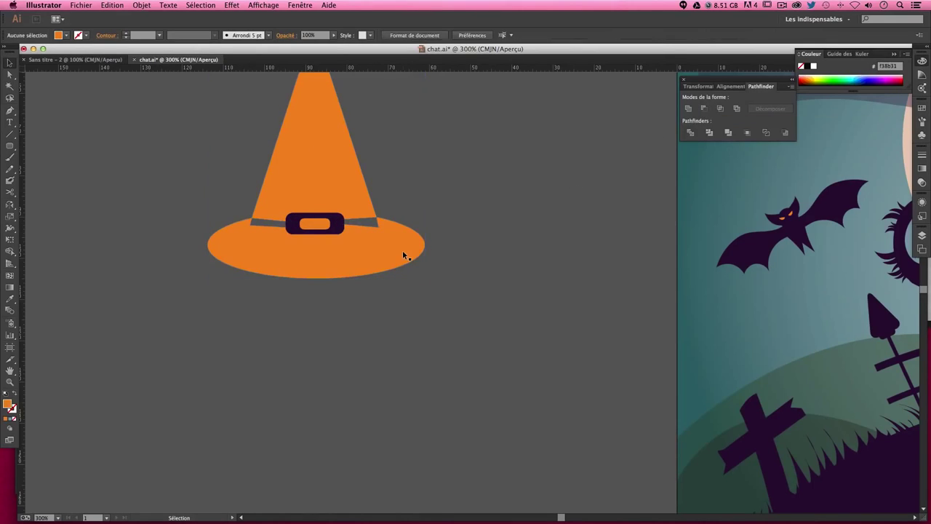
- Cut the buckle shape out of the hat, then select and copy the whole hat
{"action": "left_click", "coordinate": [290, 230]}
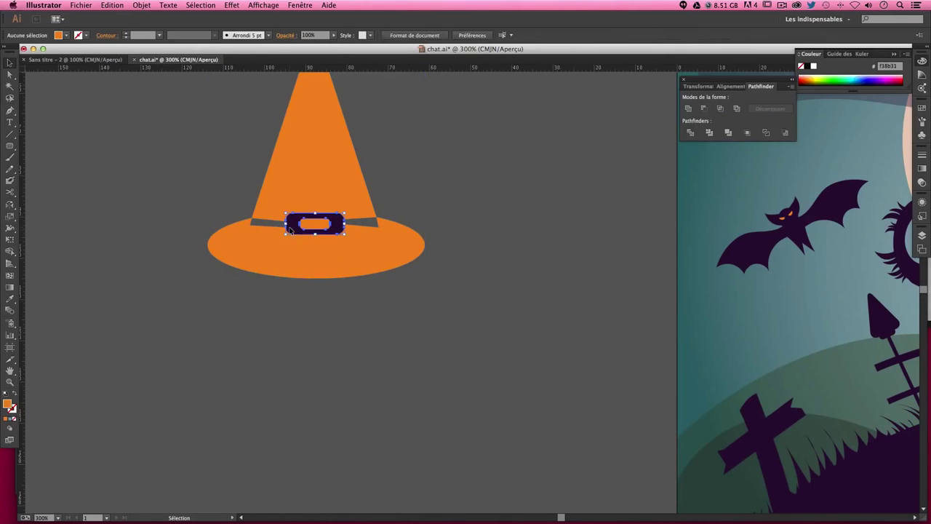
{"action": "left_click", "coordinate": [326, 177], "text": "shift"}
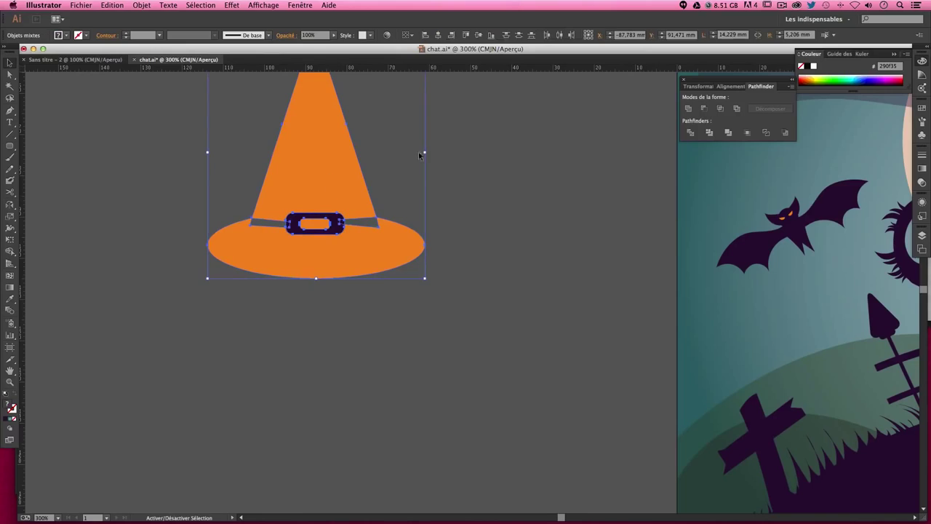
{"action": "left_click", "coordinate": [705, 108]}
{"action": "left_click", "coordinate": [604, 144]}
{"action": "key", "text": "ctrl+a"}
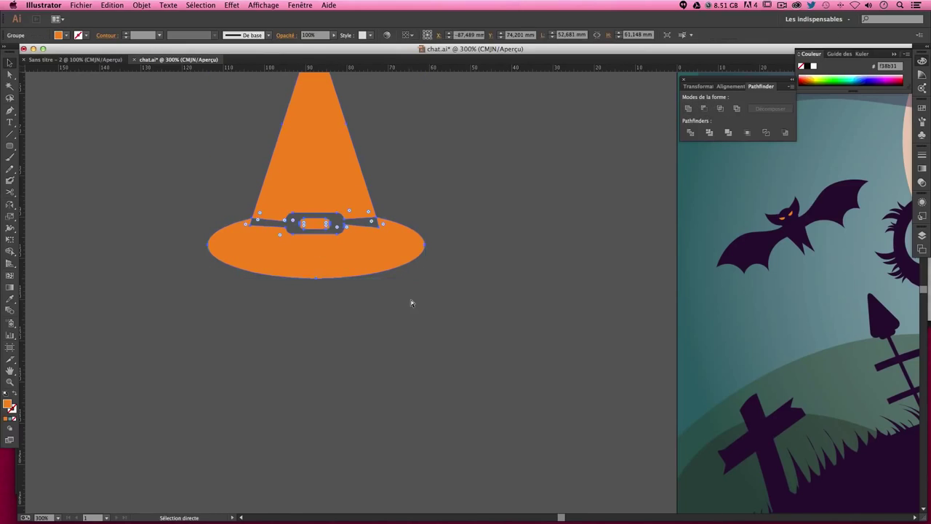
{"action": "key", "text": "ctrl+g"}
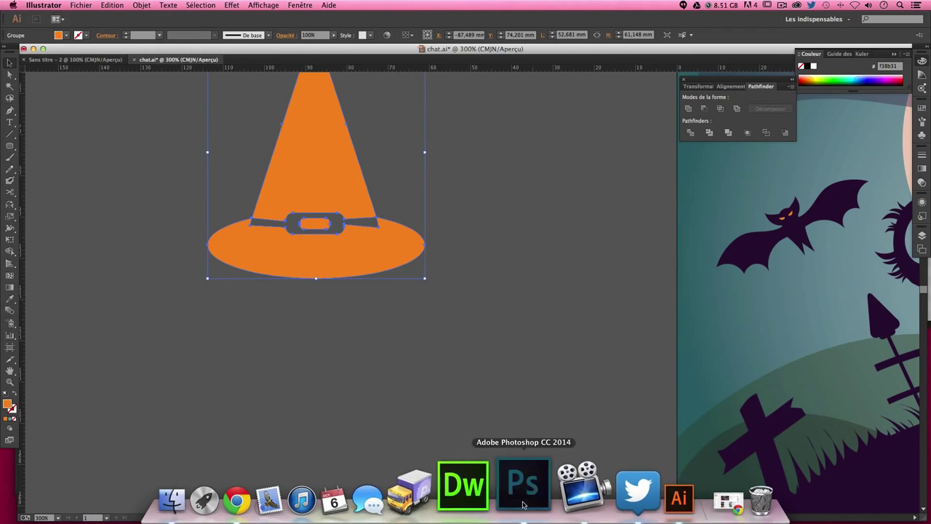
{"action": "left_click", "coordinate": [521, 486]}
- Paste the hat as a smart object, scale it to about 42%, and tilt it beside 'happy'
{"action": "key", "text": "ctrl+v"}
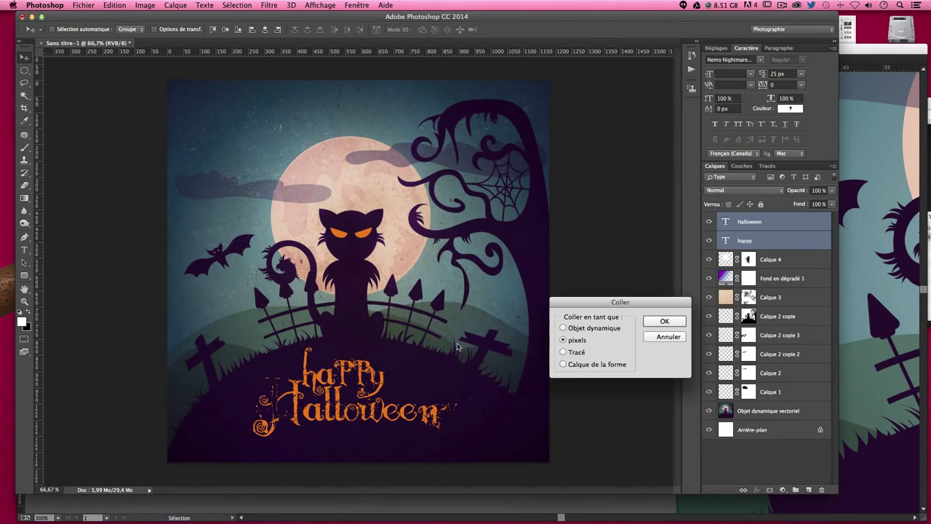
{"action": "left_click", "coordinate": [664, 322]}
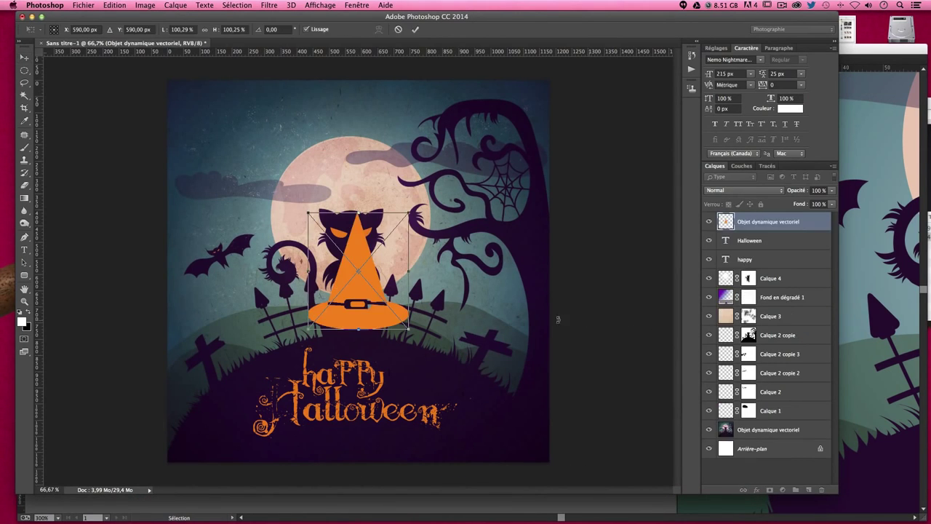
{"action": "left_click_drag", "start_coordinate": [338, 305], "coordinate": [417, 375]}
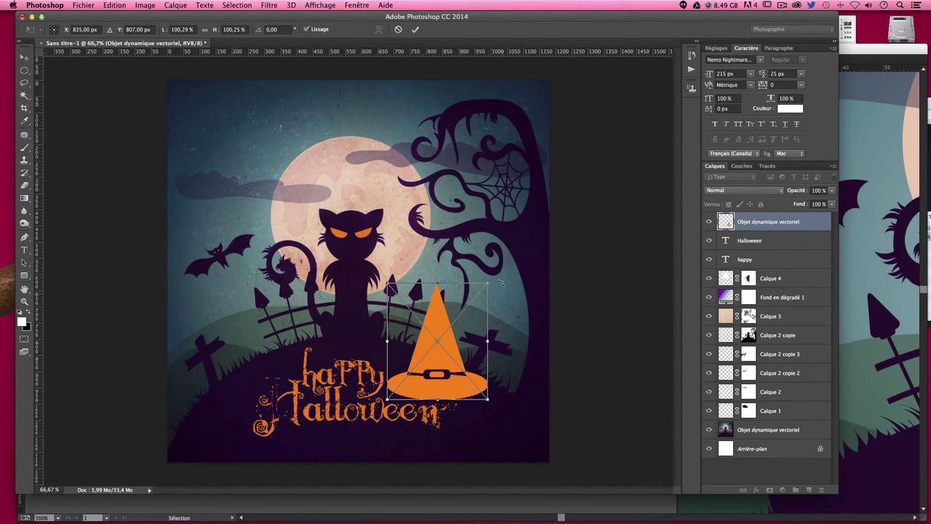
{"action": "left_click_drag", "start_coordinate": [489, 288], "coordinate": [430, 352]}
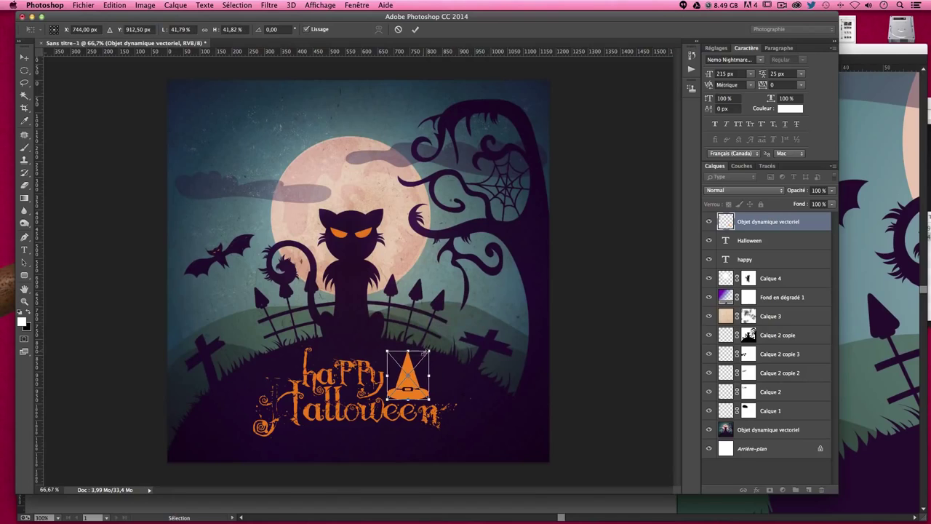
{"action": "mouse_move", "coordinate": [426, 352]}
{"action": "left_mouse_down"}
{"action": "mouse_move", "coordinate": [434, 391]}
{"action": "mouse_move", "coordinate": [449, 405]}
{"action": "left_mouse_up"}
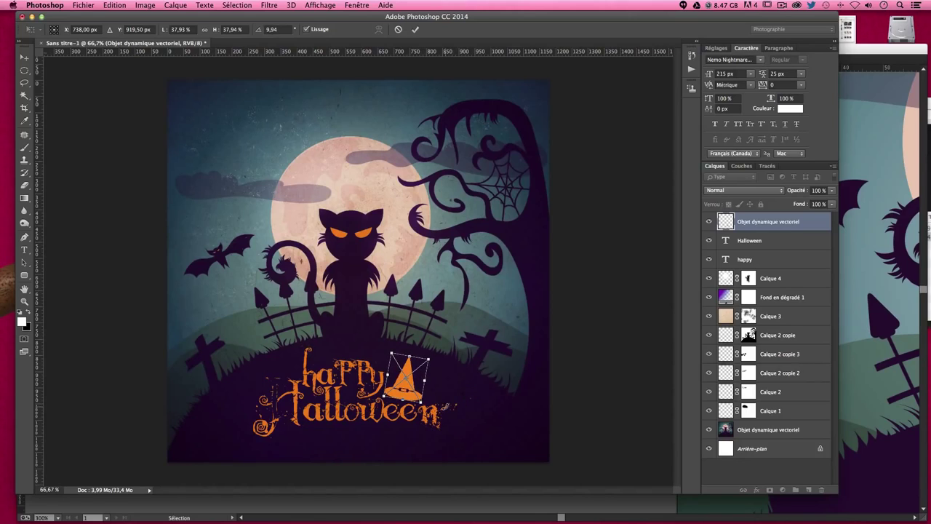
{"action": "key", "text": "Return"}
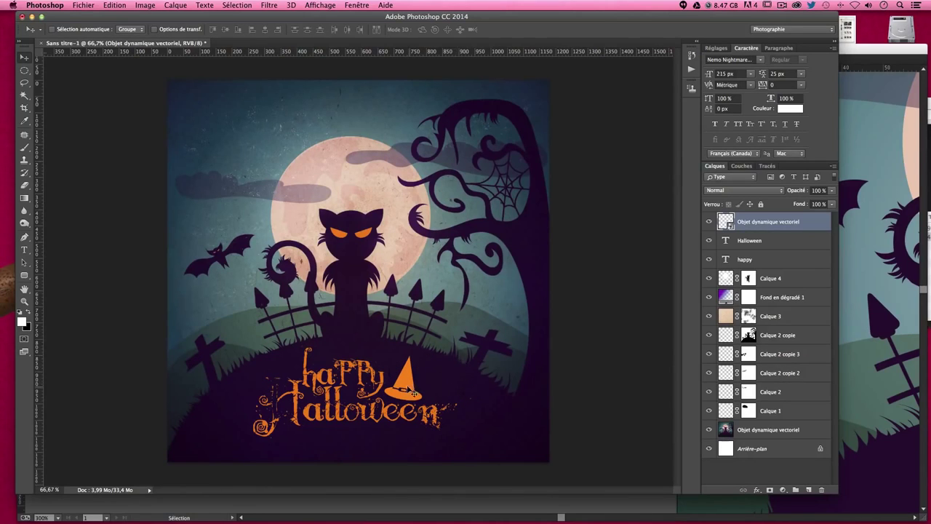
{"action": "left_click_drag", "start_coordinate": [421, 396], "coordinate": [419, 394]}
- Add a blank mask to the hat layer and choose a speckled grunge brush
{"action": "left_click", "coordinate": [770, 490]}
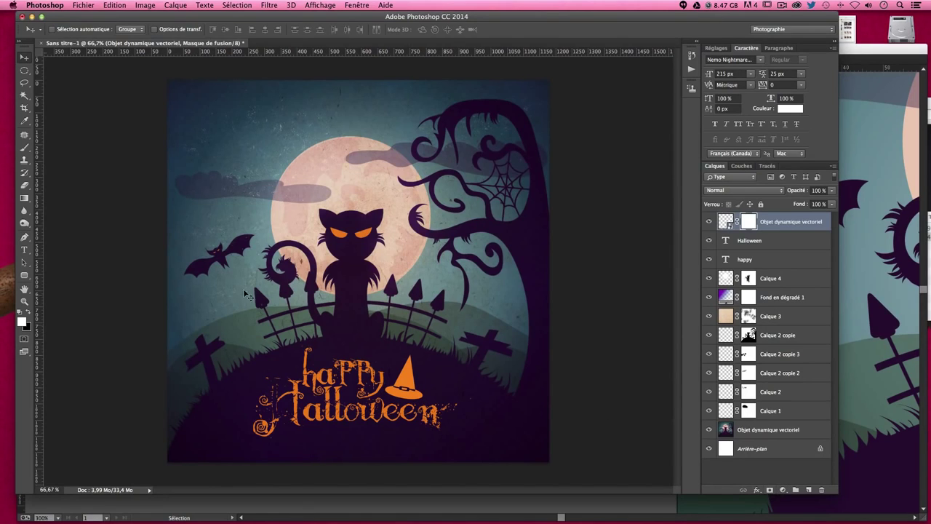
{"action": "left_click", "coordinate": [26, 146]}
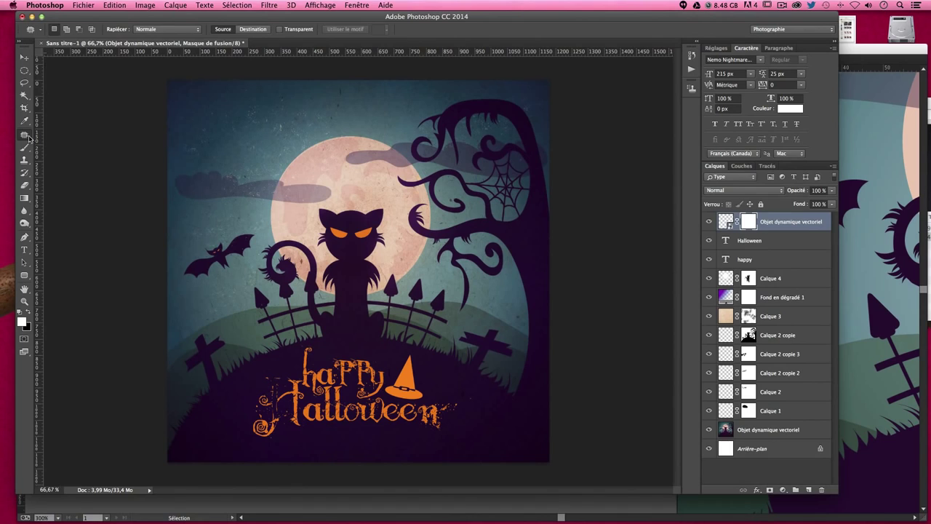
{"action": "left_click", "coordinate": [64, 29]}
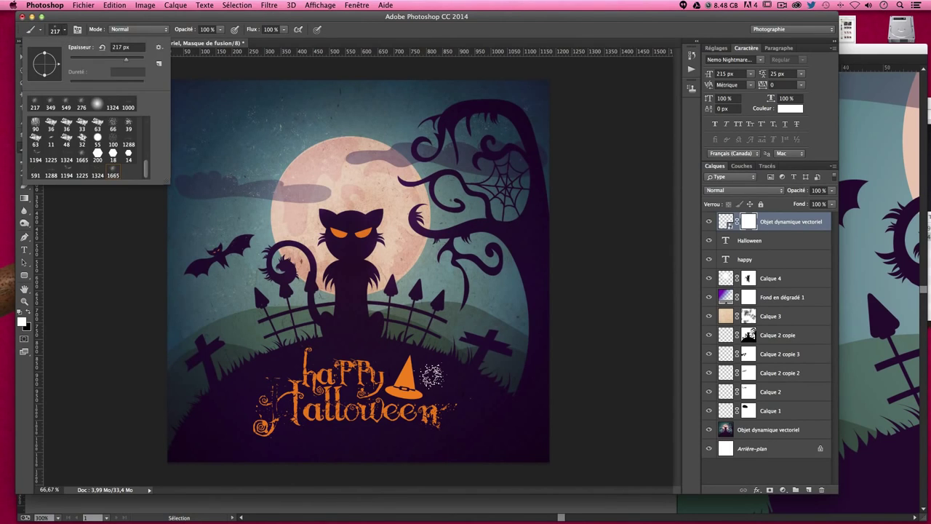
{"action": "left_click_drag", "start_coordinate": [425, 375], "coordinate": [446, 376]}
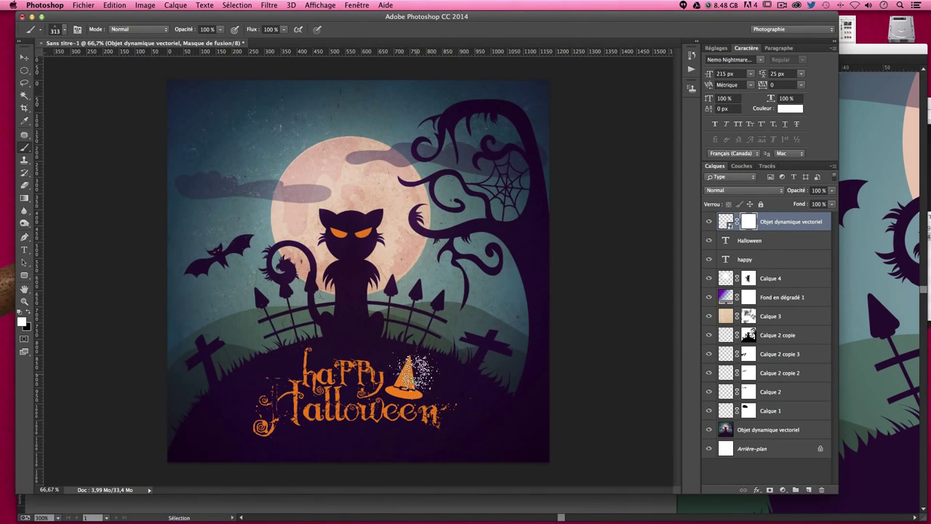
- Set black as the painting colour and size the grunge brush to about 121 px
{"action": "left_click", "coordinate": [28, 312]}
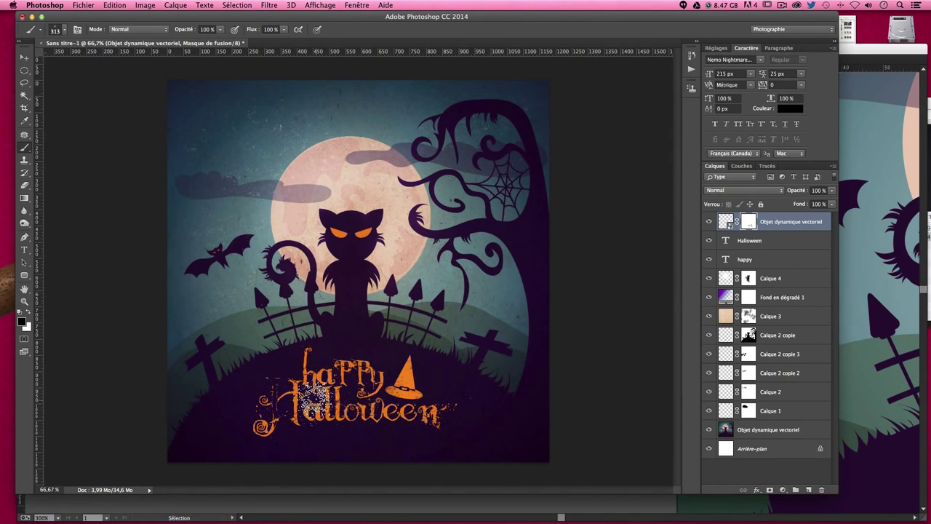
{"action": "left_click_drag", "start_coordinate": [363, 385], "coordinate": [301, 385]}
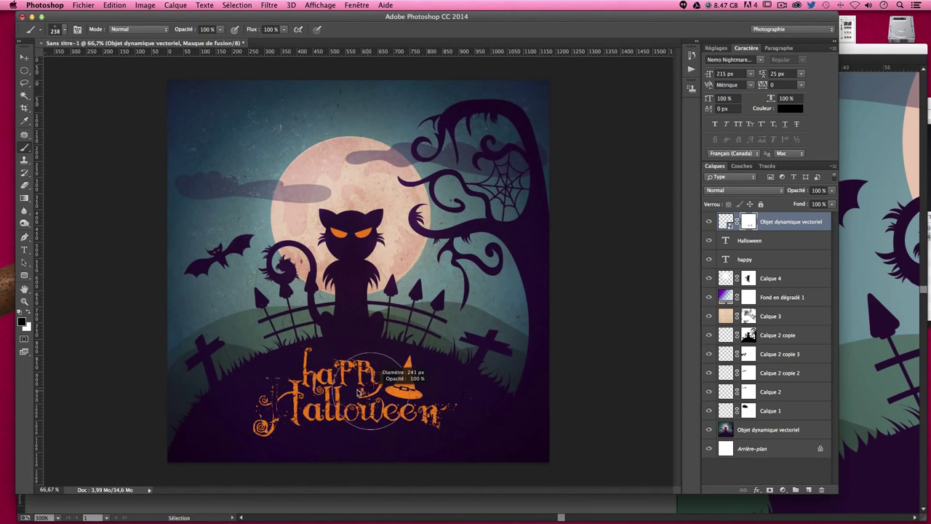
{"action": "right_click", "coordinate": [393, 375]}
{"action": "type", "text": "55"}
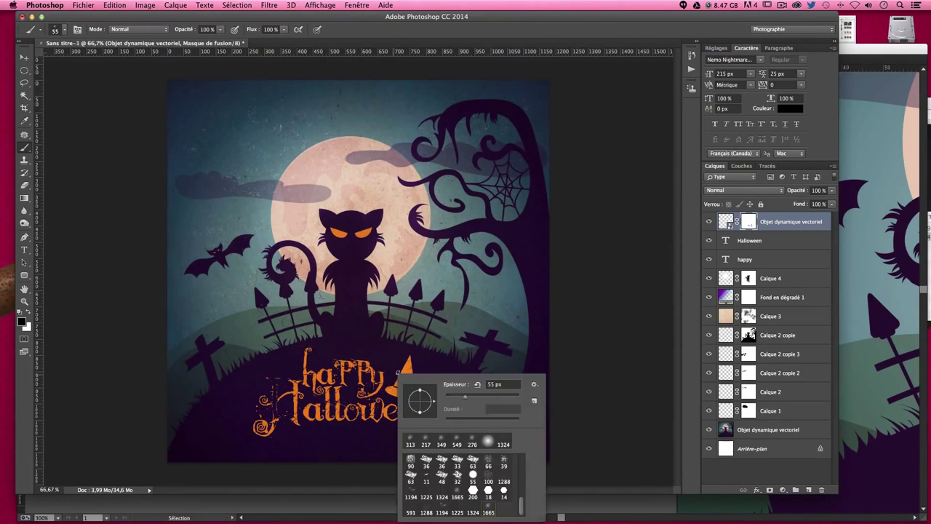
{"action": "key", "text": "Return"}
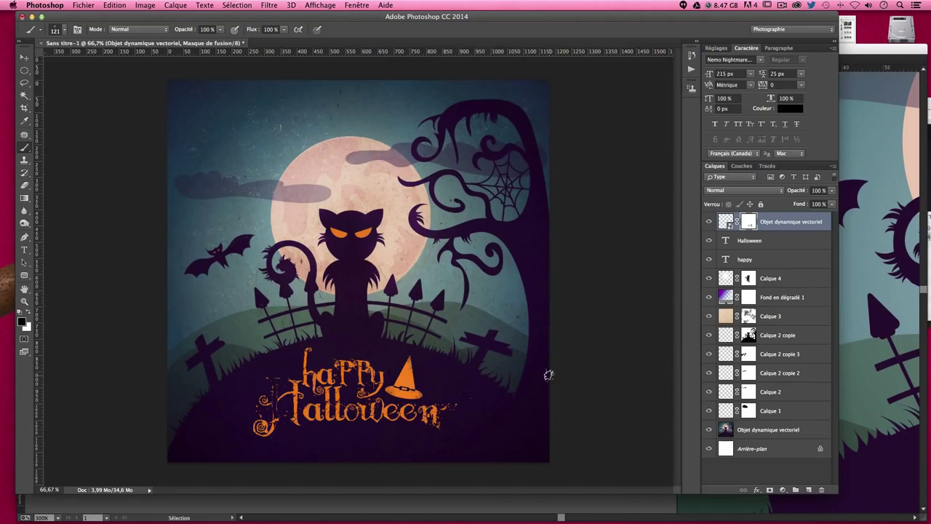
- Convert the locked background into the regular layer Calque 0 and add canvas guides
{"action": "key", "text": "v"}
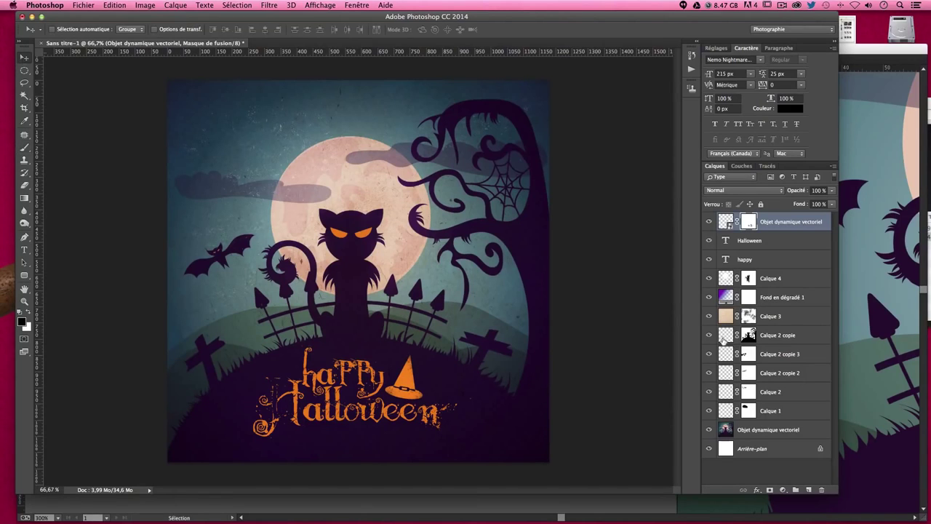
{"action": "left_click", "coordinate": [761, 454]}
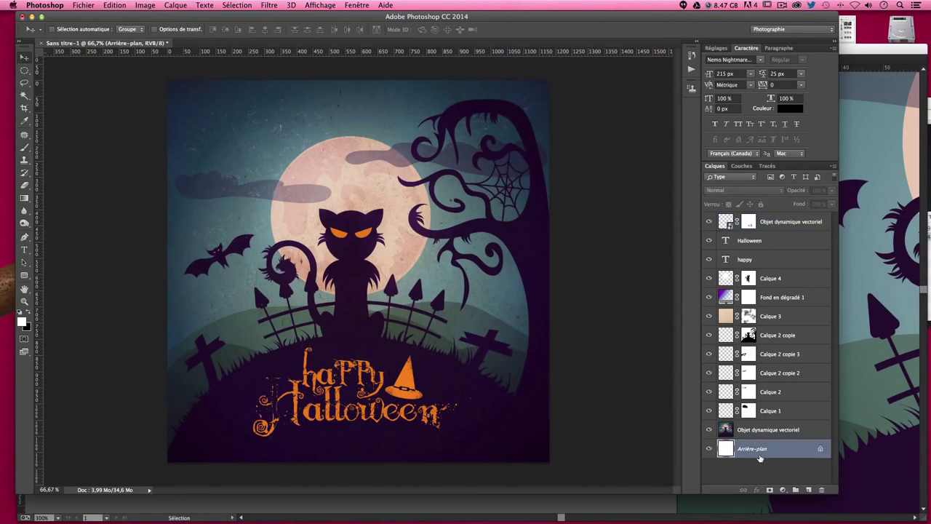
{"action": "double_click", "coordinate": [764, 452]}
{"action": "key", "text": "Return"}
{"action": "key", "text": "ctrl+t"}
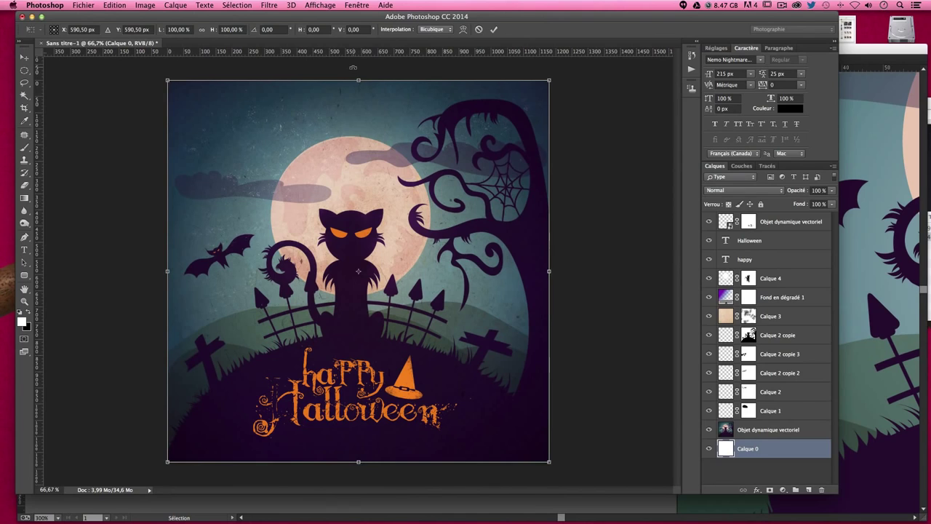
{"action": "key", "text": "Return"}
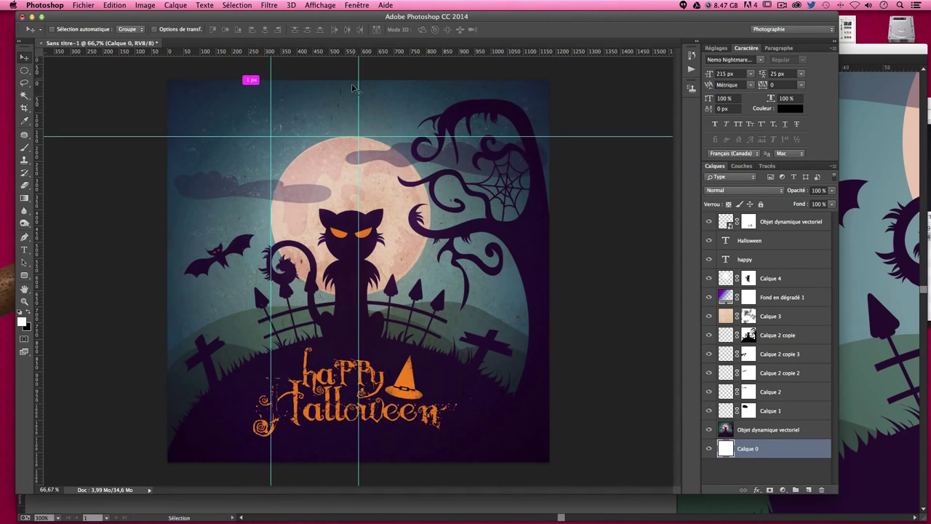
{"action": "mouse_move", "coordinate": [38, 77]}
{"action": "left_mouse_down"}
{"action": "mouse_move", "coordinate": [270, 77]}
{"action": "mouse_move", "coordinate": [289, 92]}
{"action": "mouse_move", "coordinate": [289, 40]}
{"action": "left_mouse_up"}
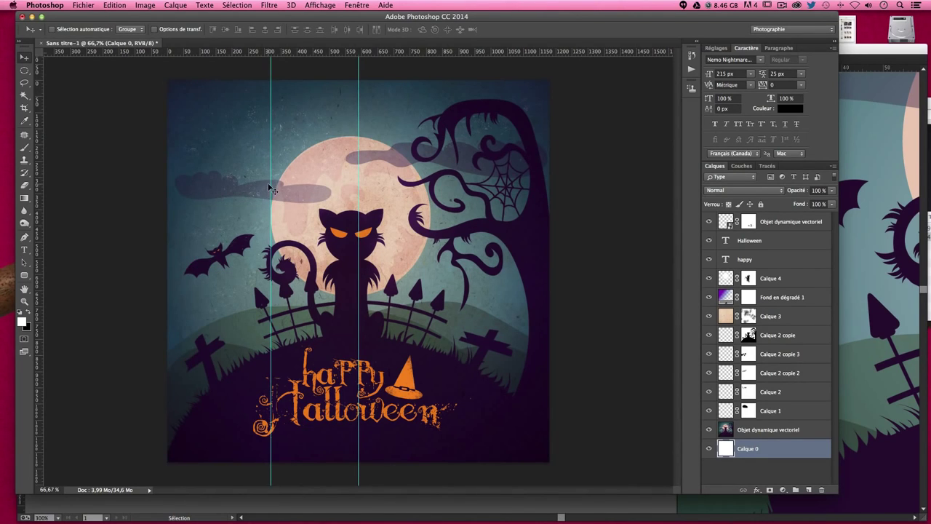
{"action": "left_click_drag", "start_coordinate": [269, 182], "coordinate": [36, 171]}
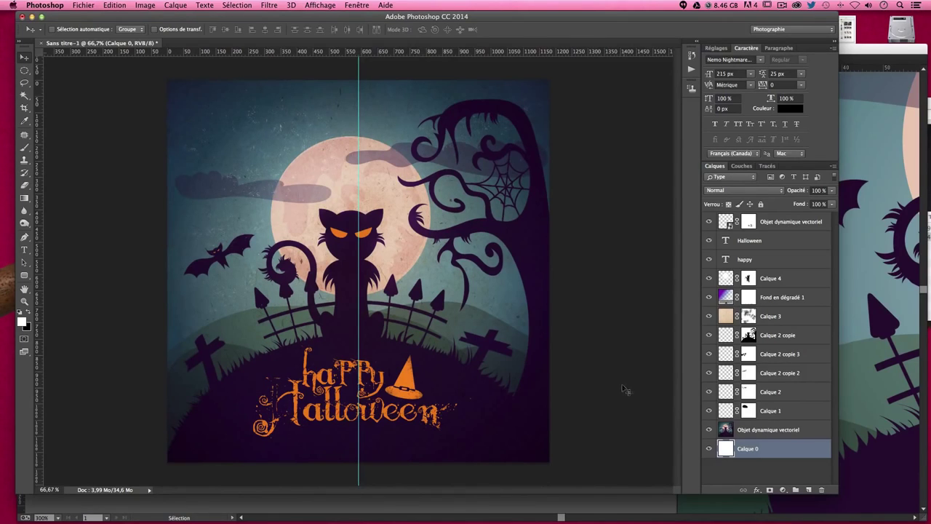
- Move the title and hat layers slightly left and down, then hide the guides
{"action": "left_click", "coordinate": [793, 227]}
{"action": "left_click", "coordinate": [786, 260], "text": "shift"}
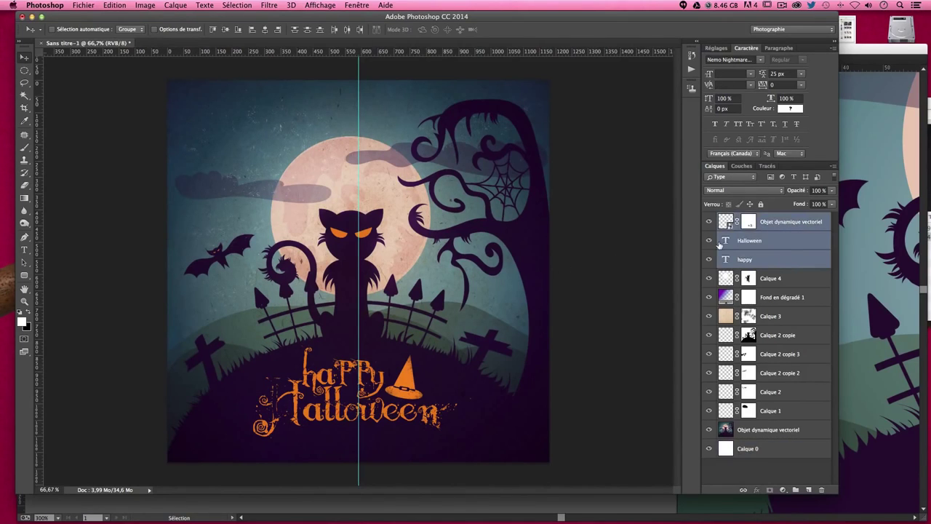
{"action": "key", "text": "ctrl+t"}
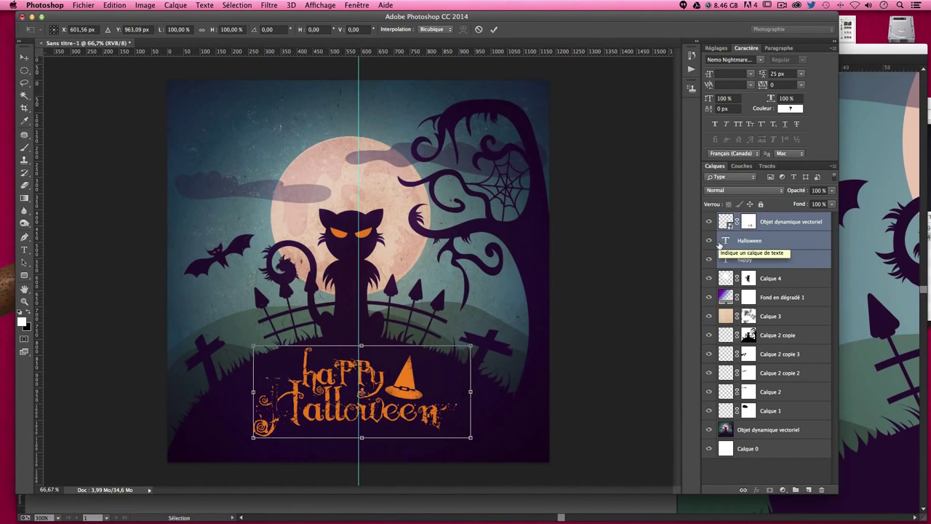
{"action": "key", "text": "Left"}
{"action": "key", "text": "Left"}
{"action": "key", "text": "Left"}
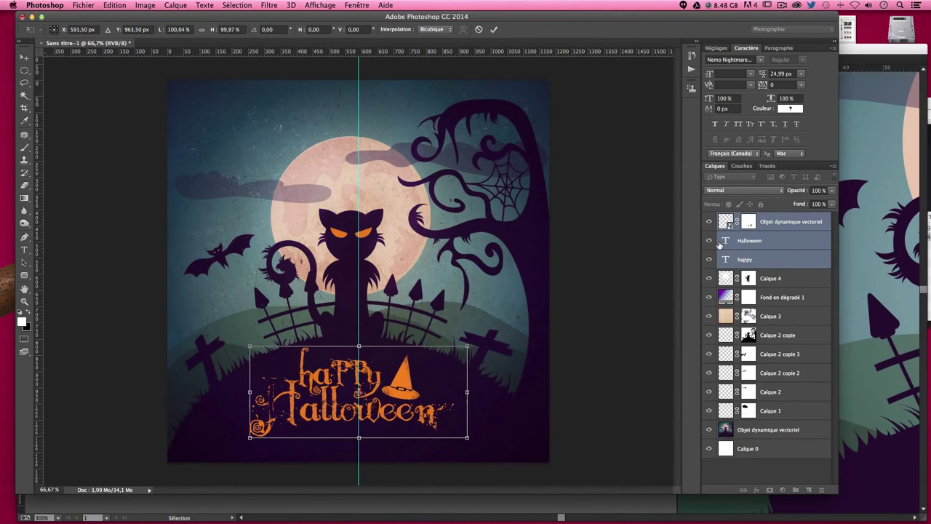
{"action": "key", "text": "Right"}
{"action": "key", "text": "Down"}
{"action": "key", "text": "Down"}
{"action": "key", "text": "Down"}
{"action": "key", "text": "Down"}
{"action": "key", "text": "Down"}
{"action": "key", "text": "Down"}
{"action": "key", "text": "Down"}
{"action": "key", "text": "Down"}
{"action": "key", "text": "Down"}
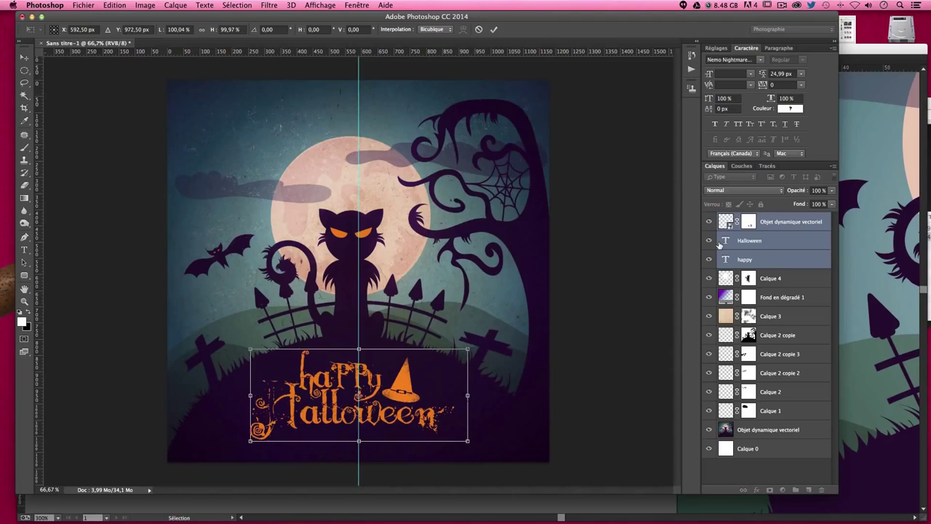
{"action": "key", "text": "Down"}
{"action": "key", "text": "Down"}
{"action": "key", "text": "Down"}
{"action": "key", "text": "Down"}
{"action": "key", "text": "Down"}
{"action": "key", "text": "Down"}
{"action": "key", "text": "Return"}
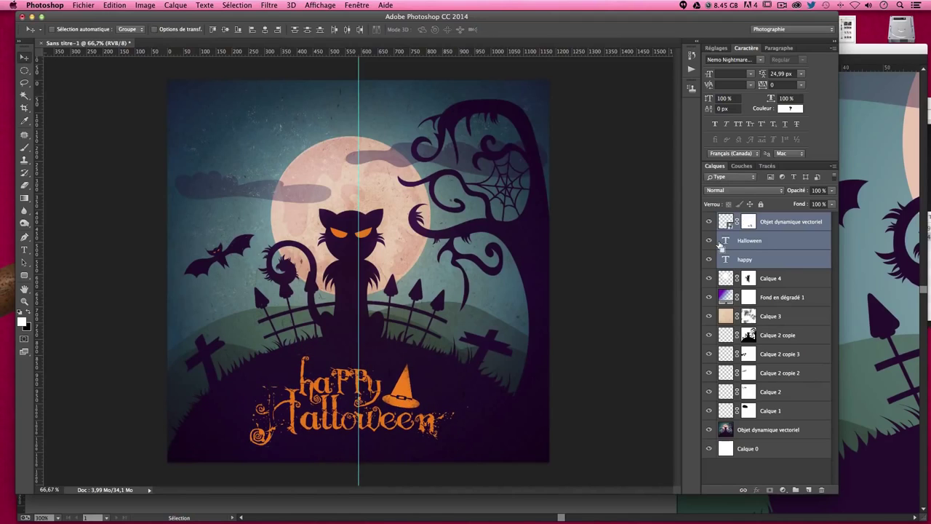
{"action": "key", "text": "ctrl+semicolon"}
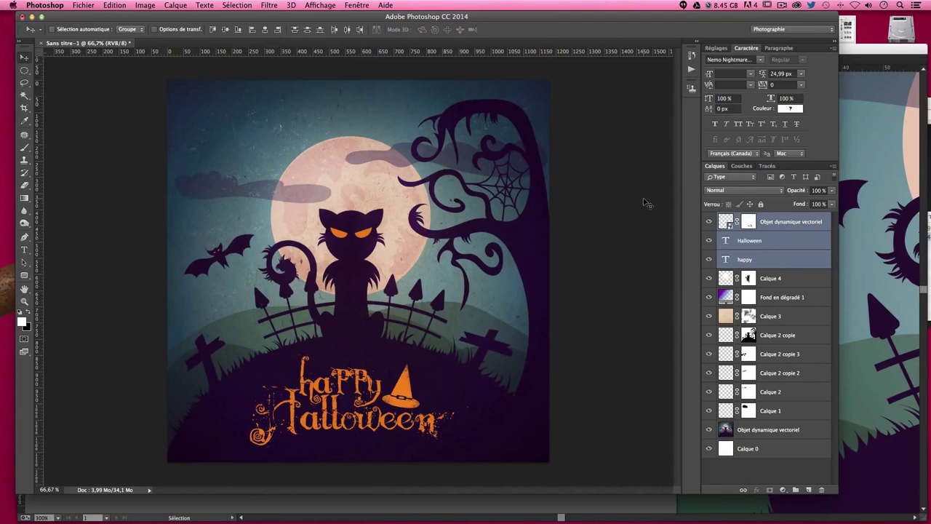
{"action": "key", "text": "ctrl+shift+s"}
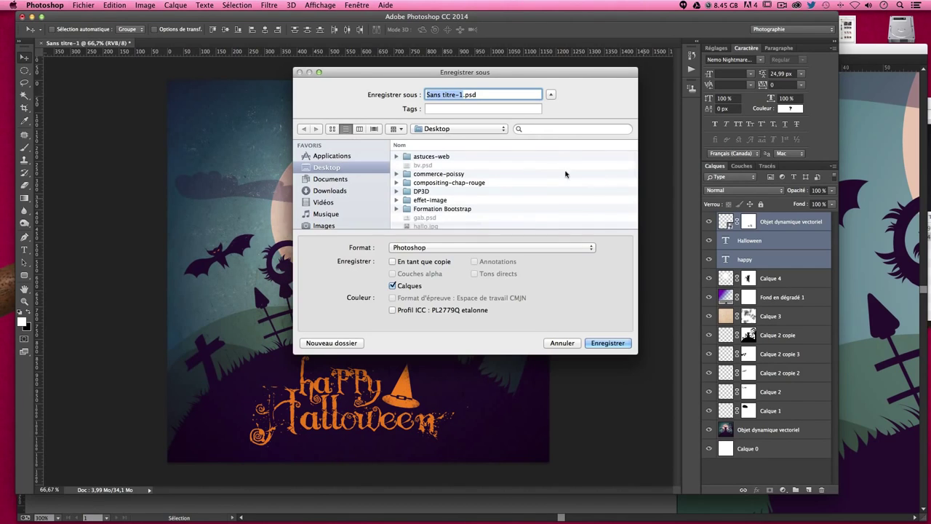
- Save the layered poster as ps.psd in Desktop > halloween > chat
{"action": "left_click", "coordinate": [440, 191]}
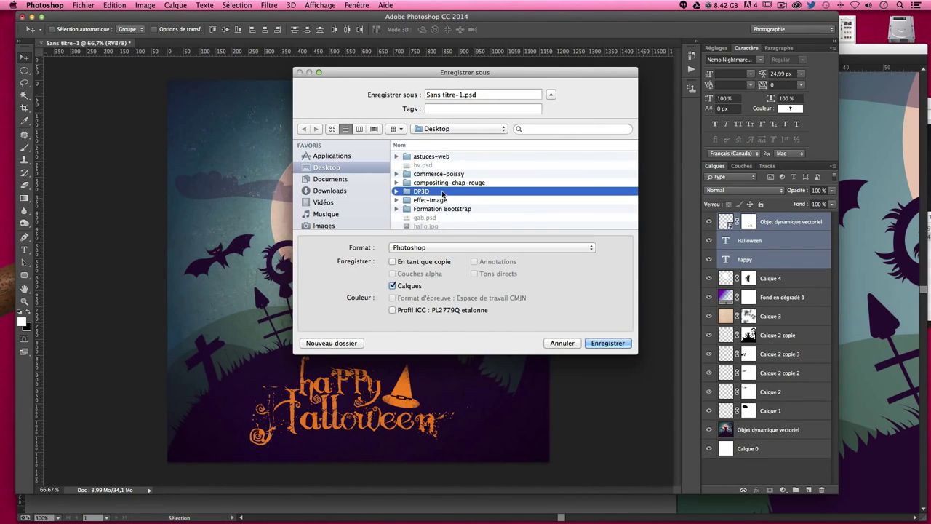
{"action": "scroll", "coordinate": [439, 210], "scroll_direction": "down", "scroll_amount": 1}
{"action": "left_click", "coordinate": [438, 225]}
{"action": "double_click", "coordinate": [438, 225]}
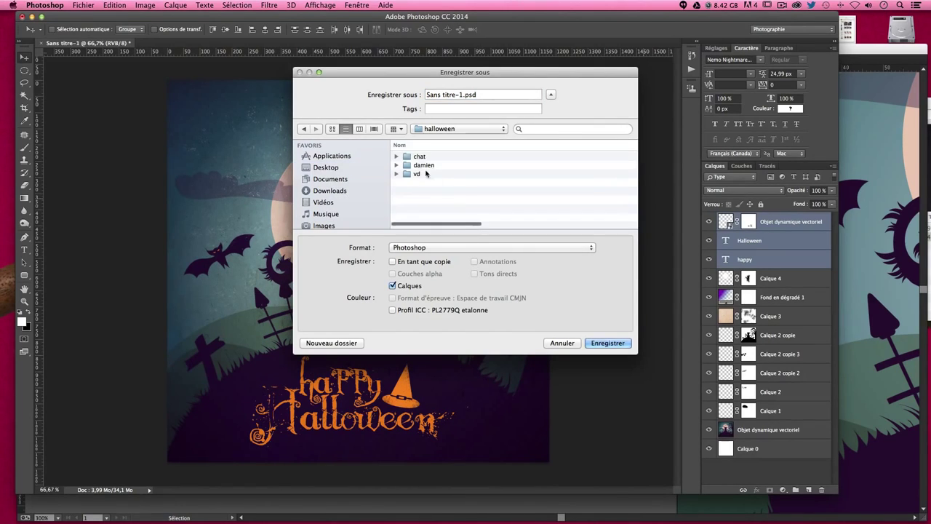
{"action": "left_click", "coordinate": [421, 158]}
{"action": "double_click", "coordinate": [421, 157]}
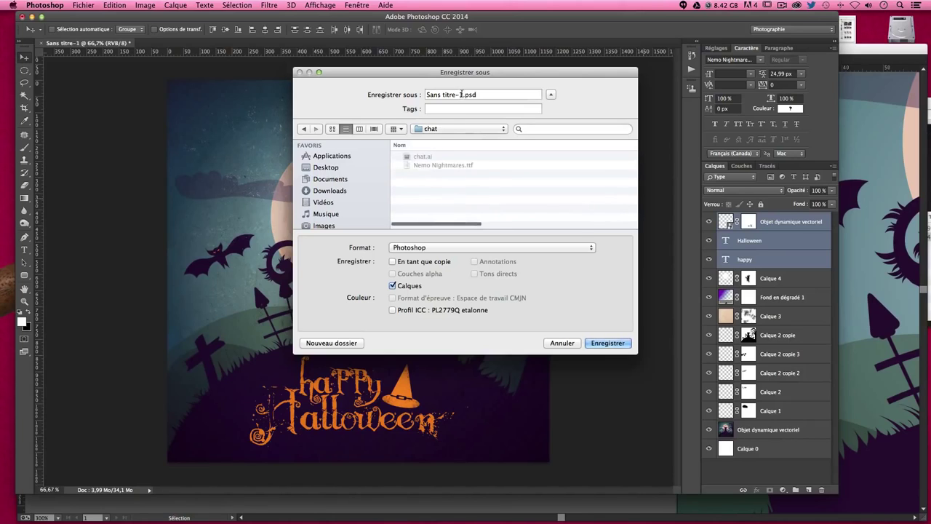
{"action": "type", "text": "chat"}
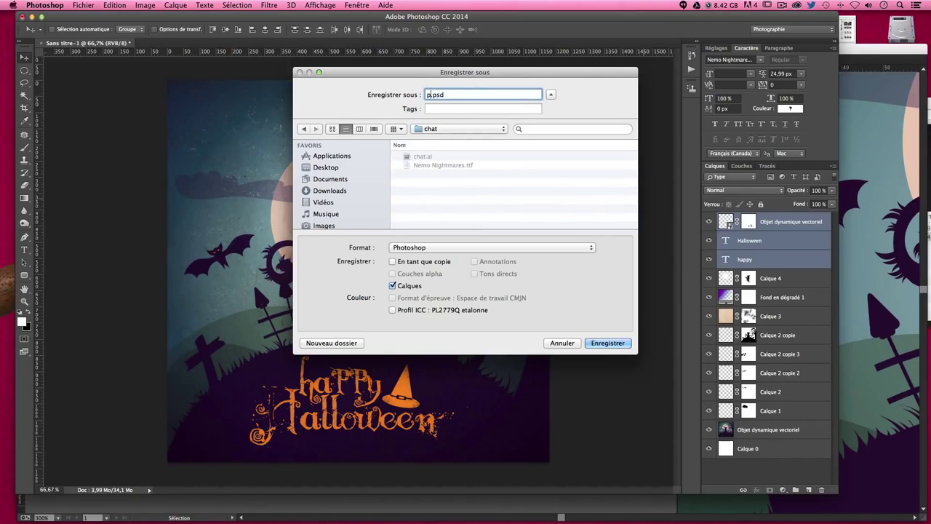
{"action": "key", "text": "Return"}
{"action": "key", "text": "Return"}
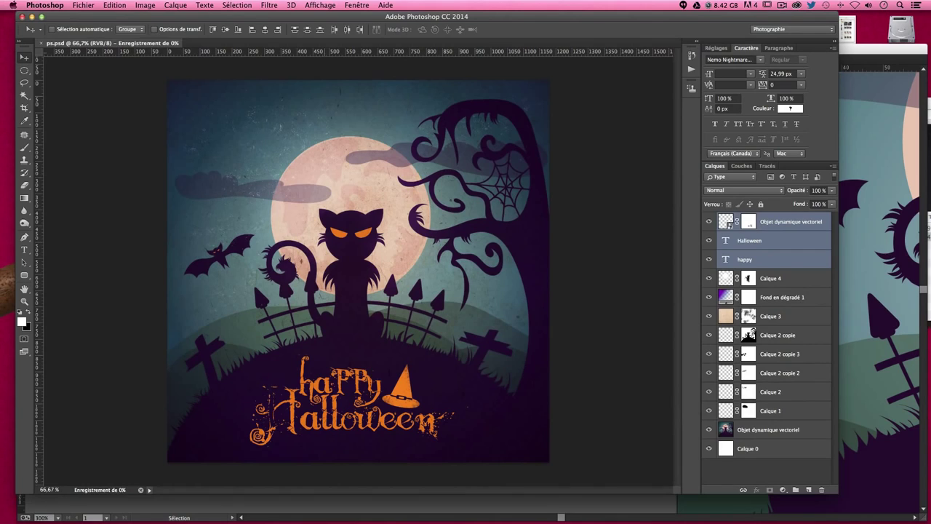